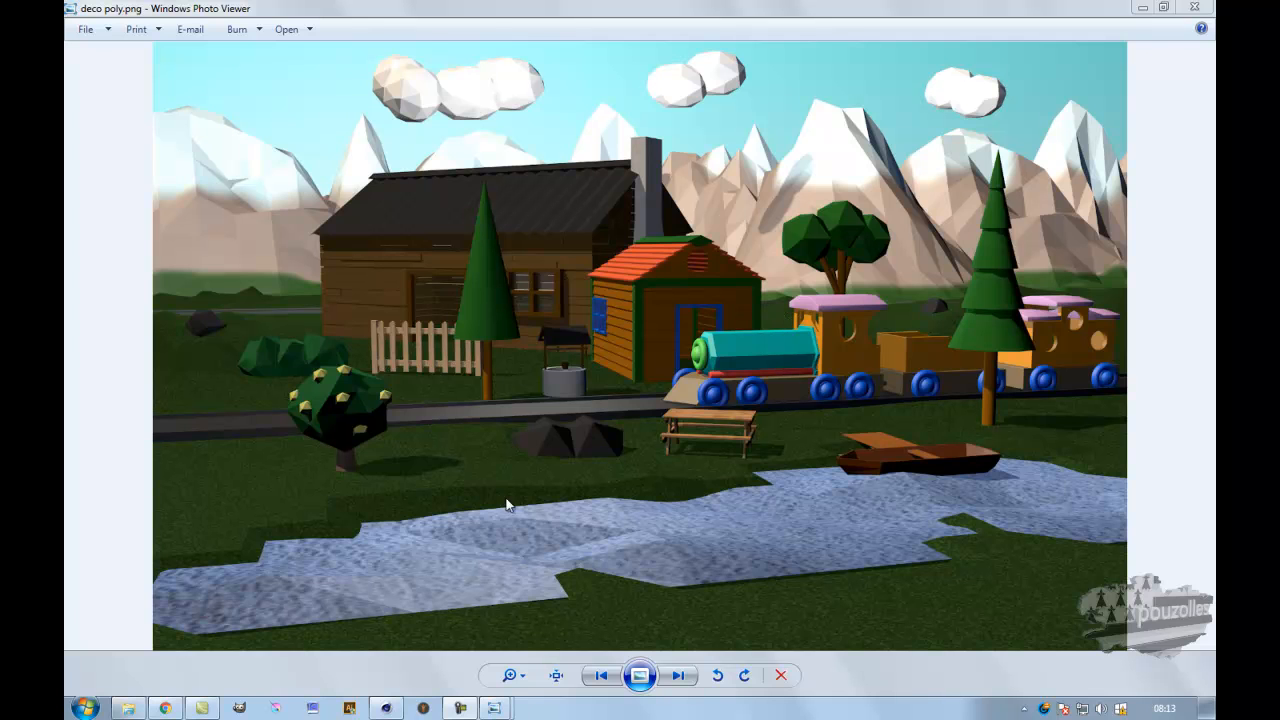
- Switch to Cinema 4D and add a platonic solid (Solide platonicien) to the empty scene
{"action": "mouse_move", "coordinate": [386, 708]}
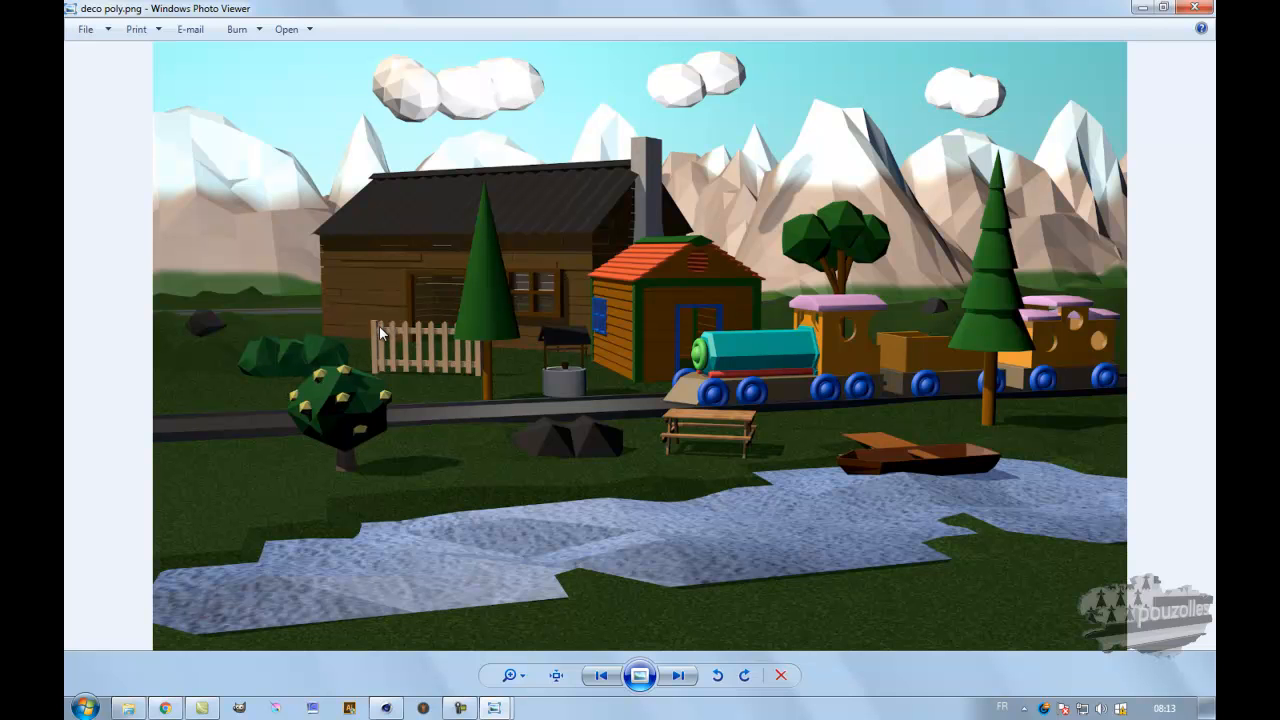
{"action": "left_click", "coordinate": [386, 708]}
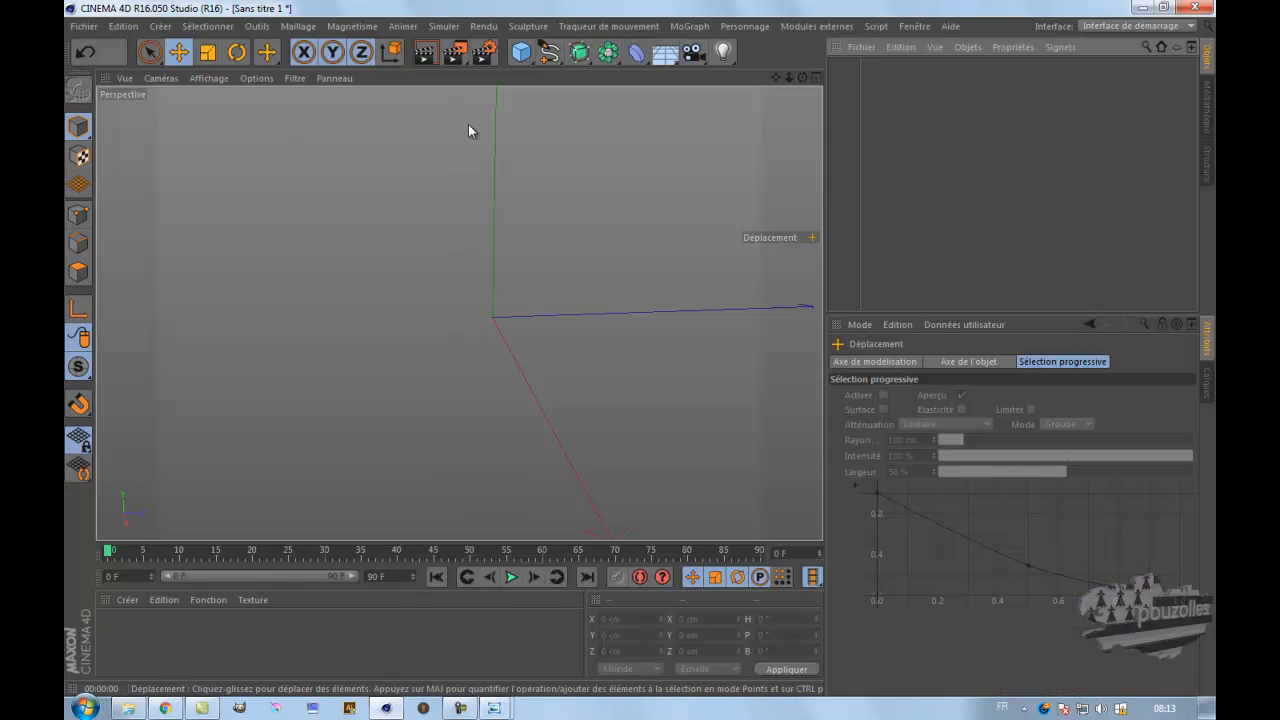
{"action": "left_click", "coordinate": [519, 56]}
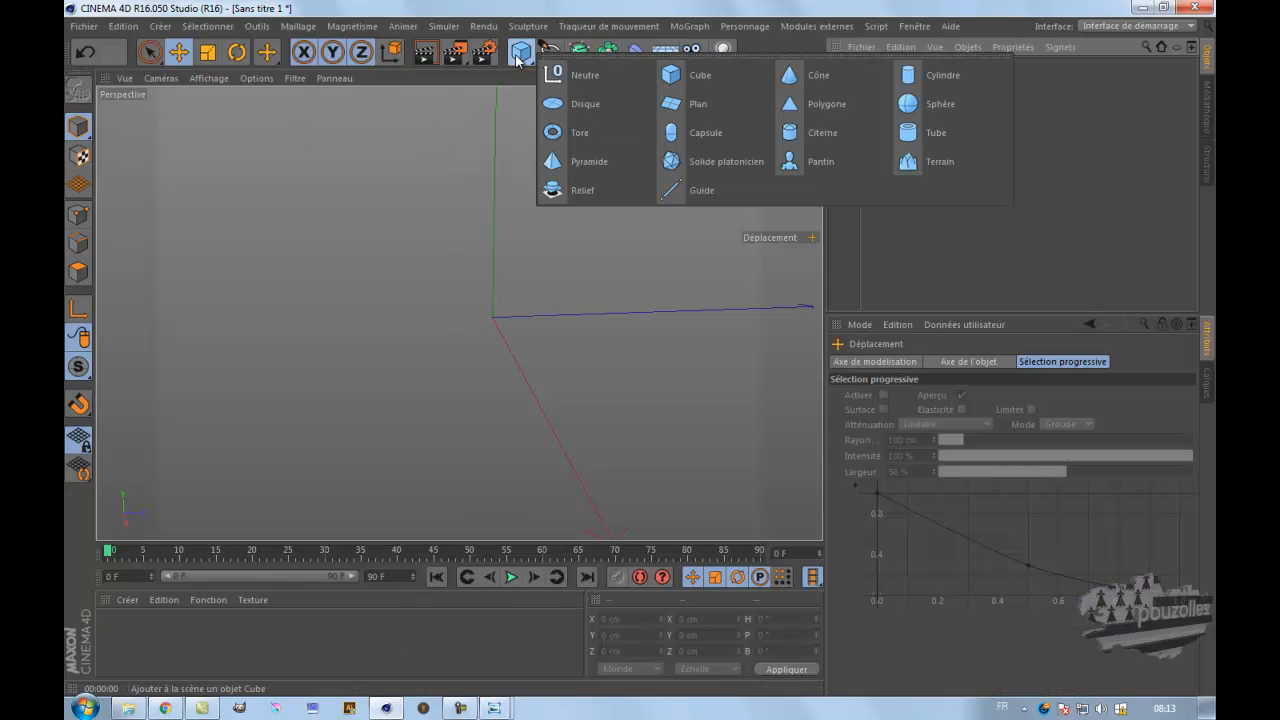
{"action": "left_click", "coordinate": [715, 160]}
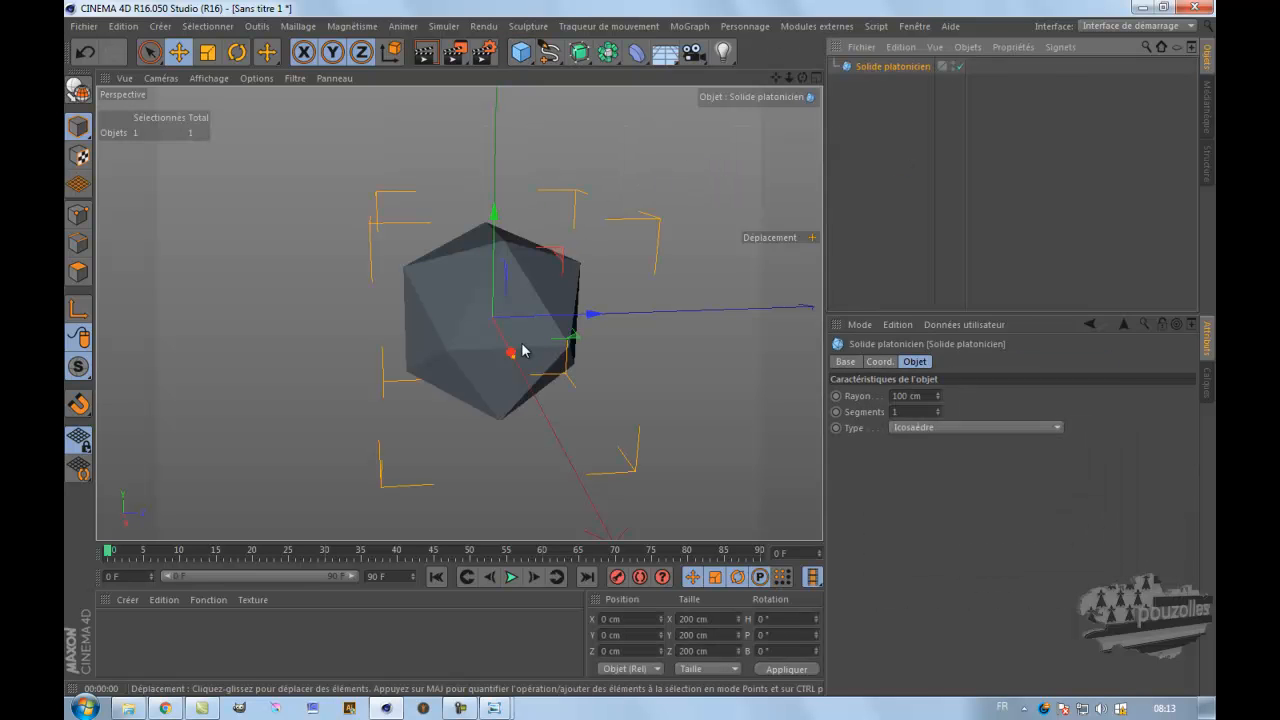
{"action": "scroll", "coordinate": [524, 349], "scroll_direction": "up", "scroll_amount": 2}
{"action": "scroll", "coordinate": [524, 349], "scroll_direction": "up", "scroll_amount": 1}
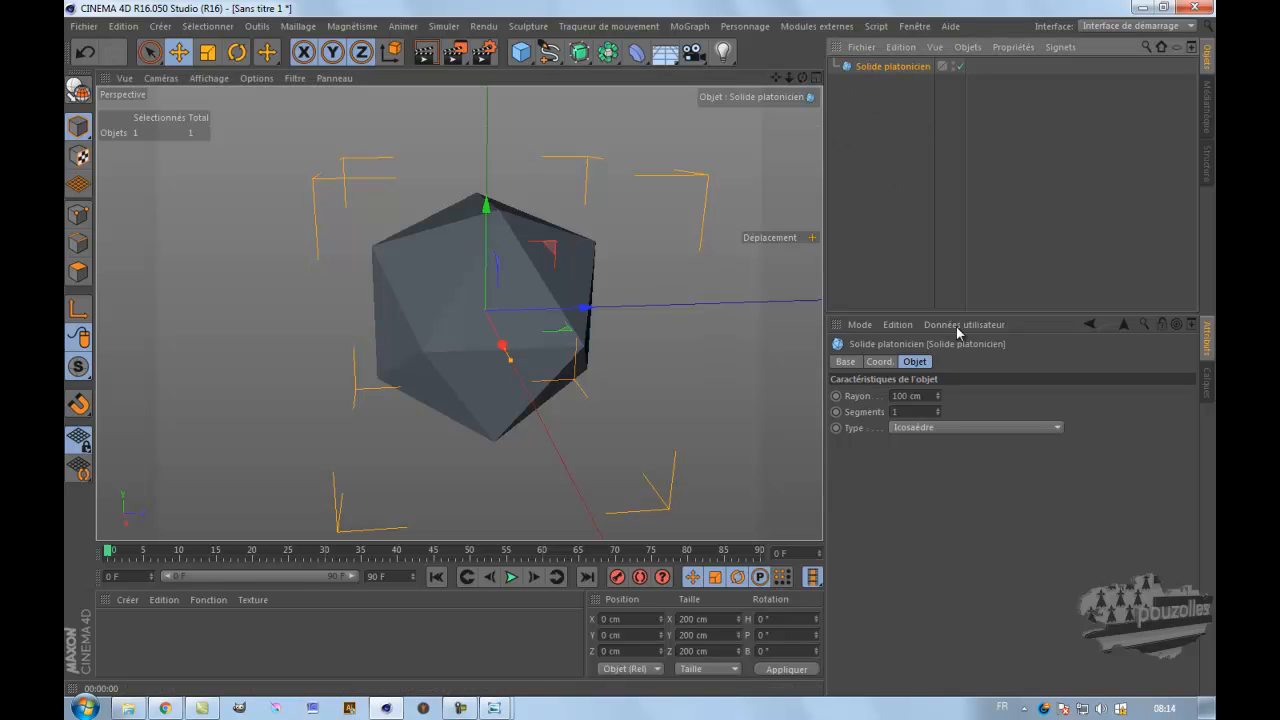
- Set the solid's type to C60-Ballon de football, make it editable and enter points mode
{"action": "left_click", "coordinate": [937, 427]}
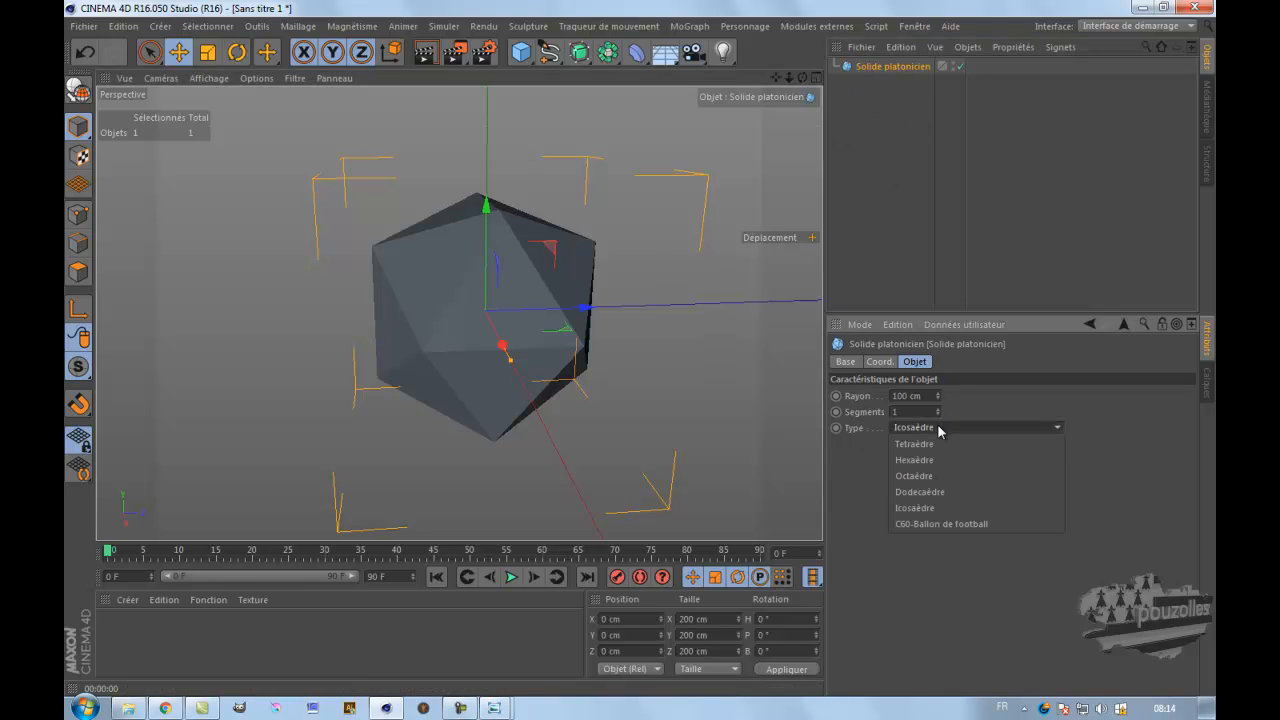
{"action": "left_click", "coordinate": [917, 524]}
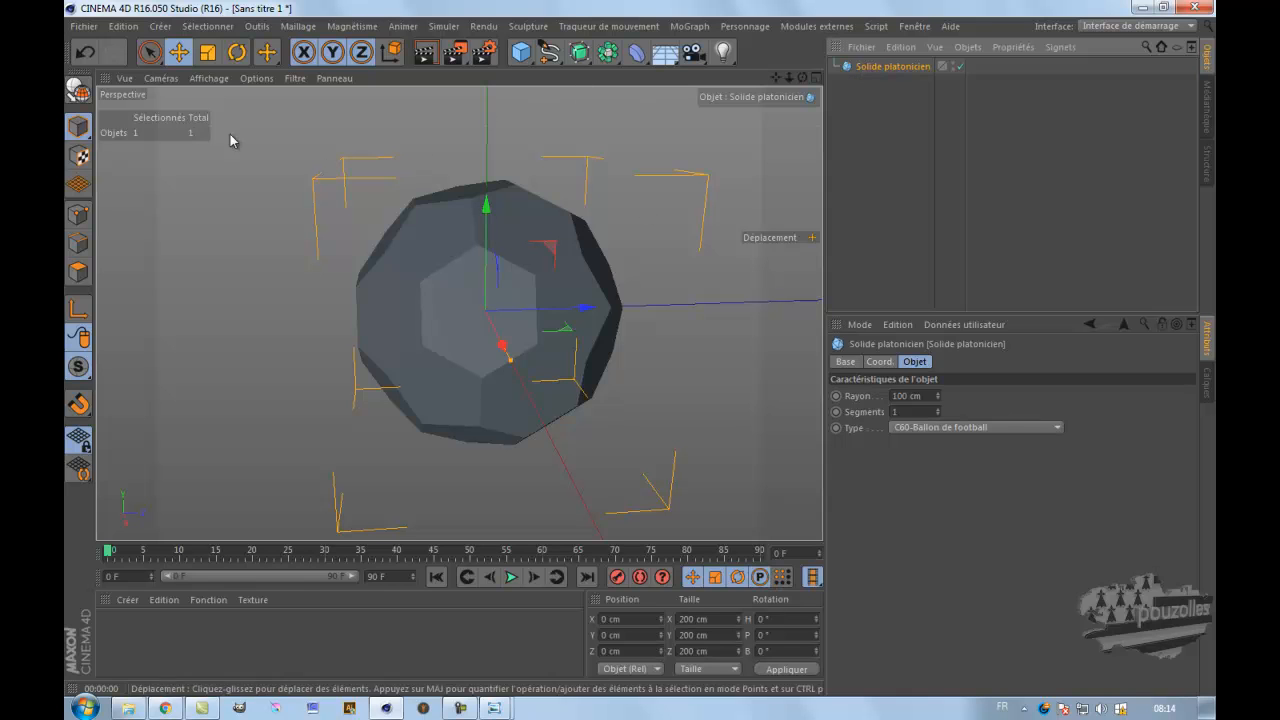
{"action": "left_click", "coordinate": [76, 92]}
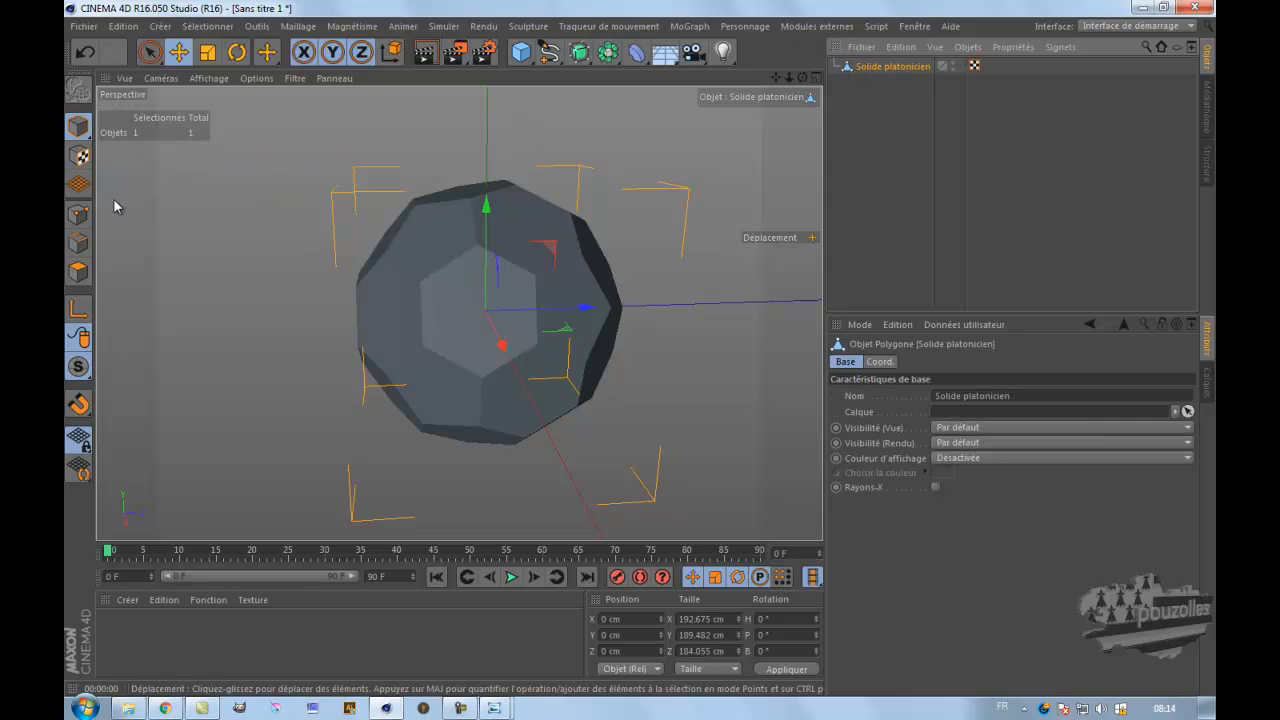
{"action": "left_click", "coordinate": [78, 216]}
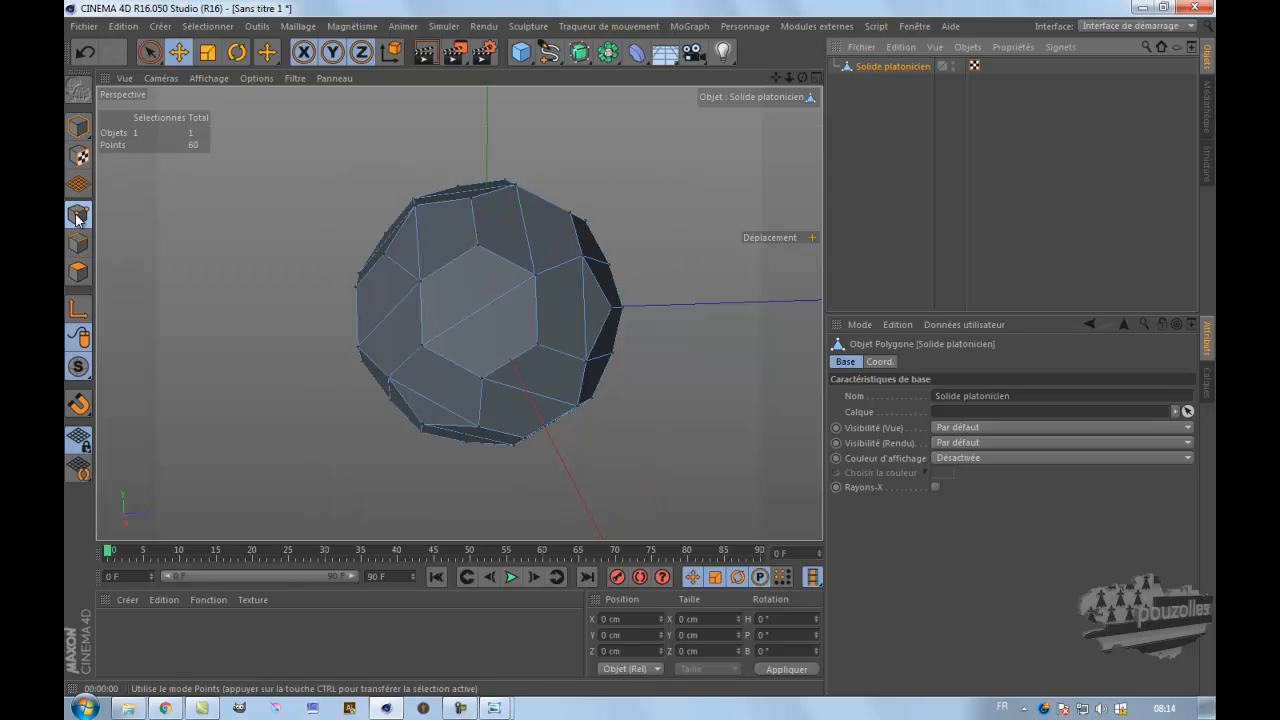
{"action": "left_click", "coordinate": [478, 244]}
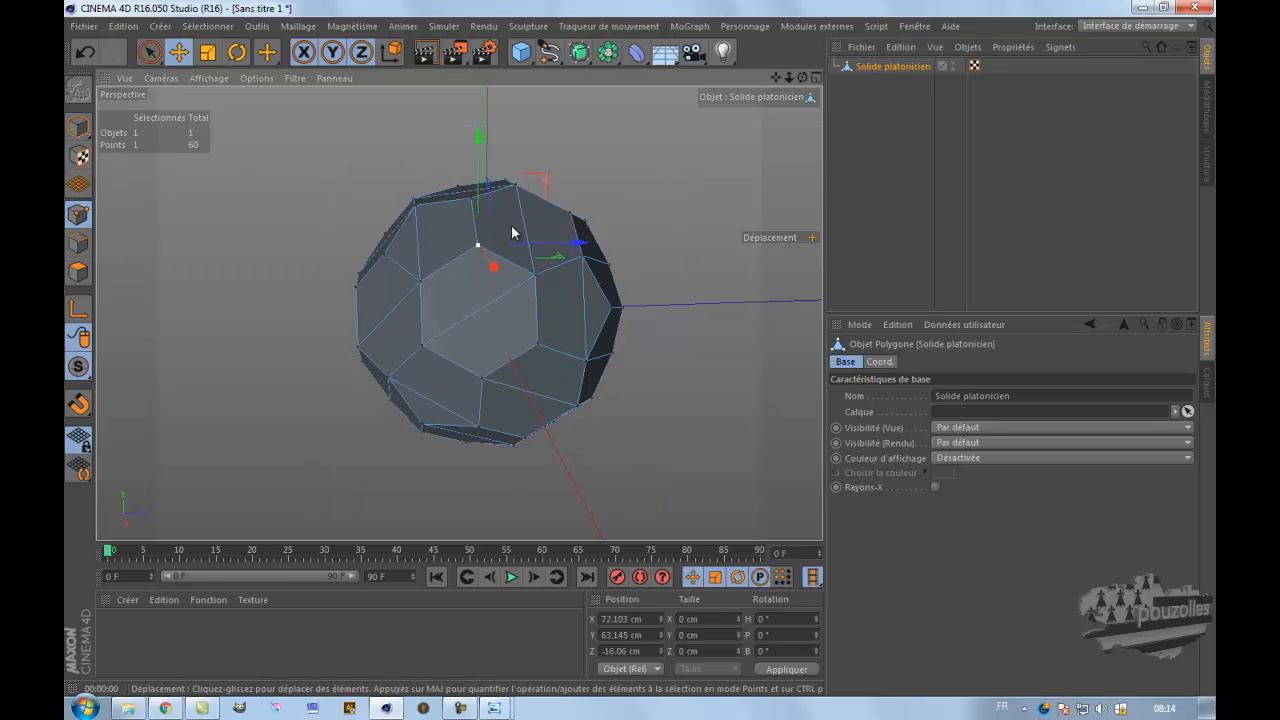
{"action": "left_click", "coordinate": [535, 290]}
{"action": "left_click", "coordinate": [535, 344]}
{"action": "left_click", "coordinate": [480, 378]}
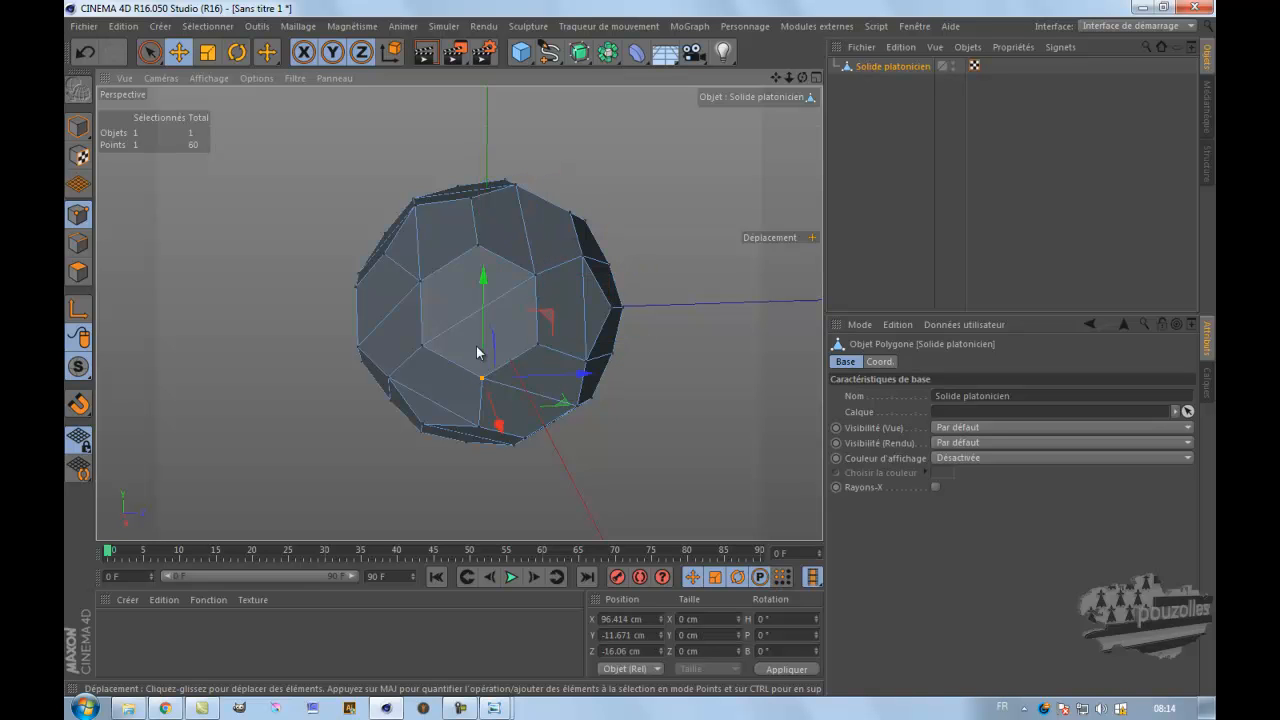
{"action": "left_click", "coordinate": [288, 159]}
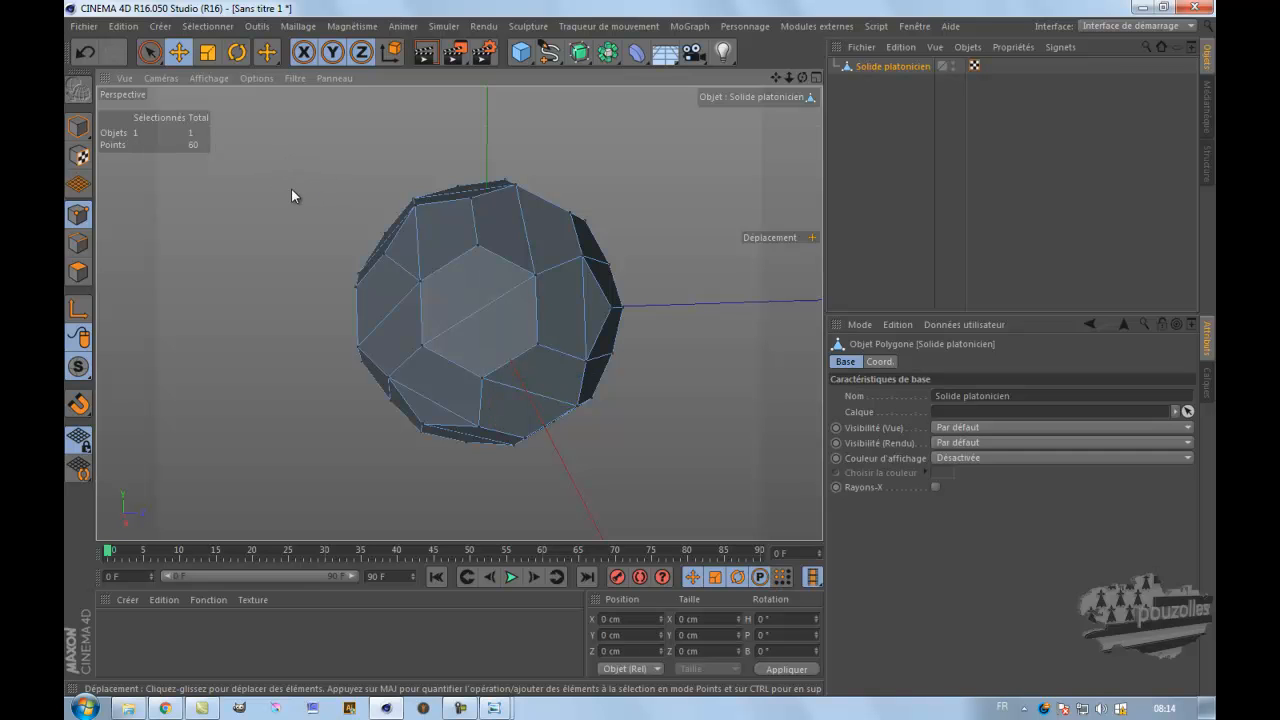
- Sculpt the solid into an irregular, elongated low-poly lump using the Pinceau brush with a 70 cm radius
{"action": "right_click", "coordinate": [273, 146]}
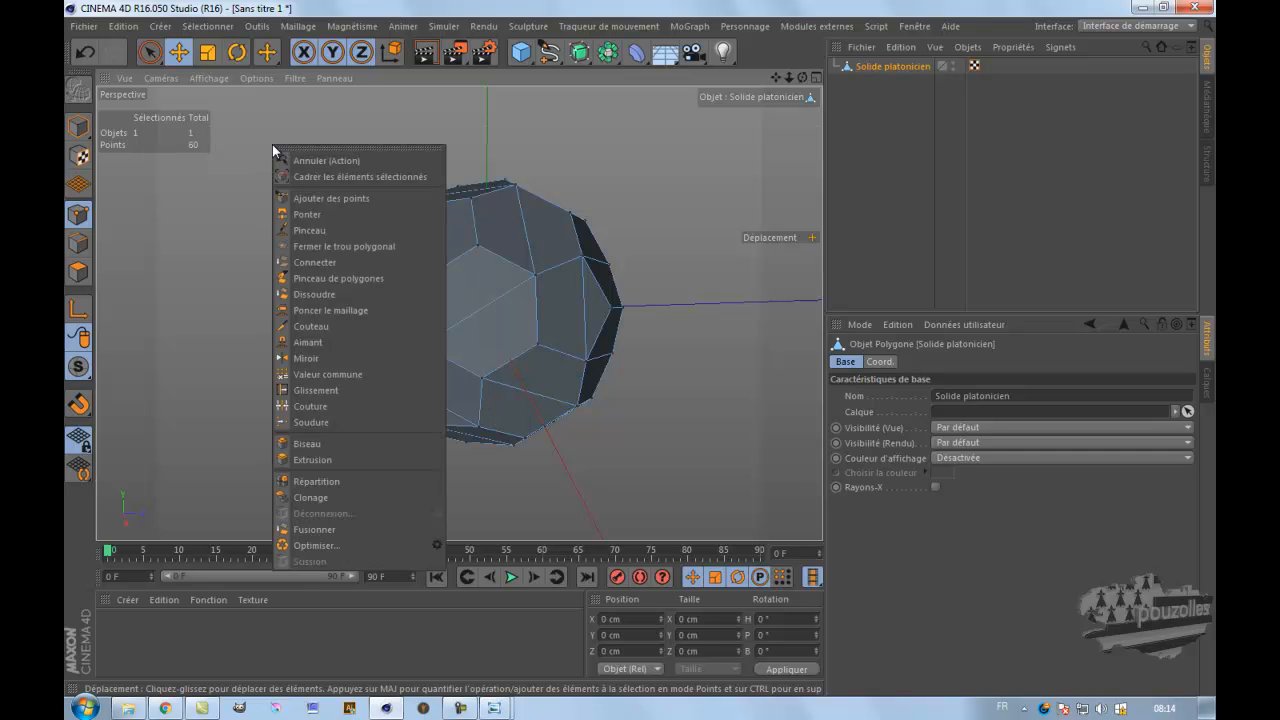
{"action": "left_click", "coordinate": [317, 231]}
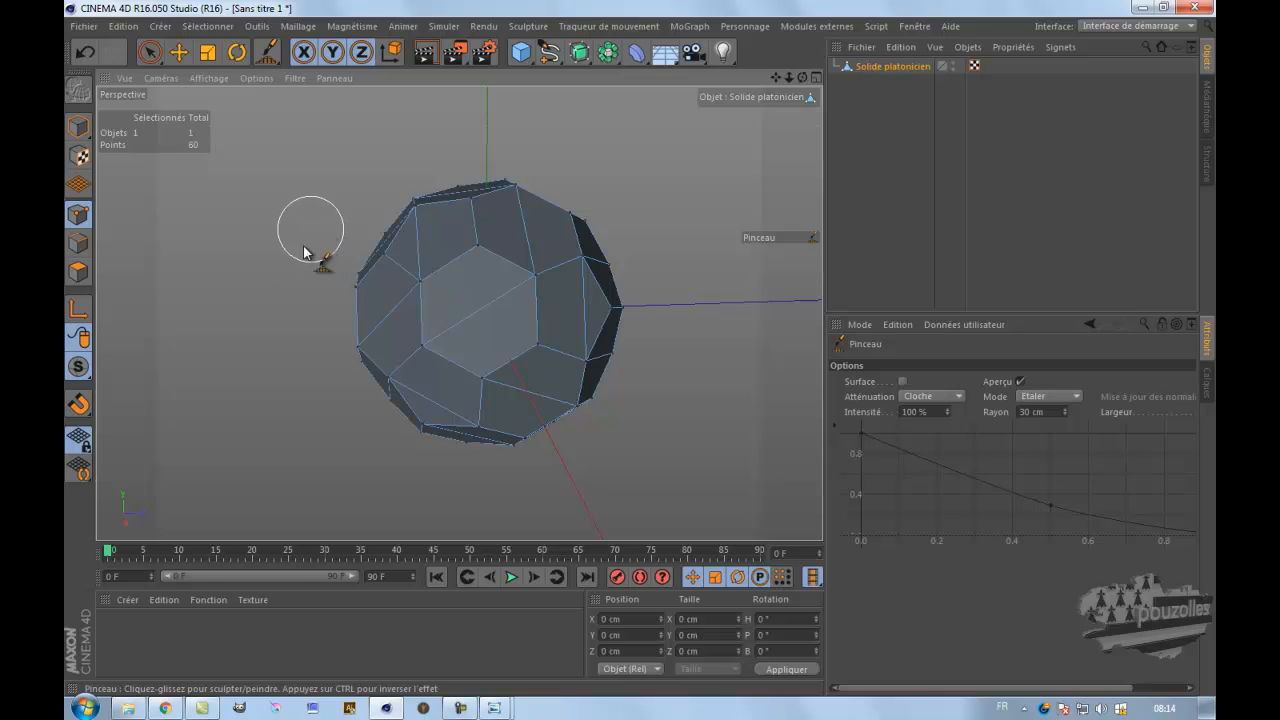
{"action": "left_click", "coordinate": [1036, 412]}
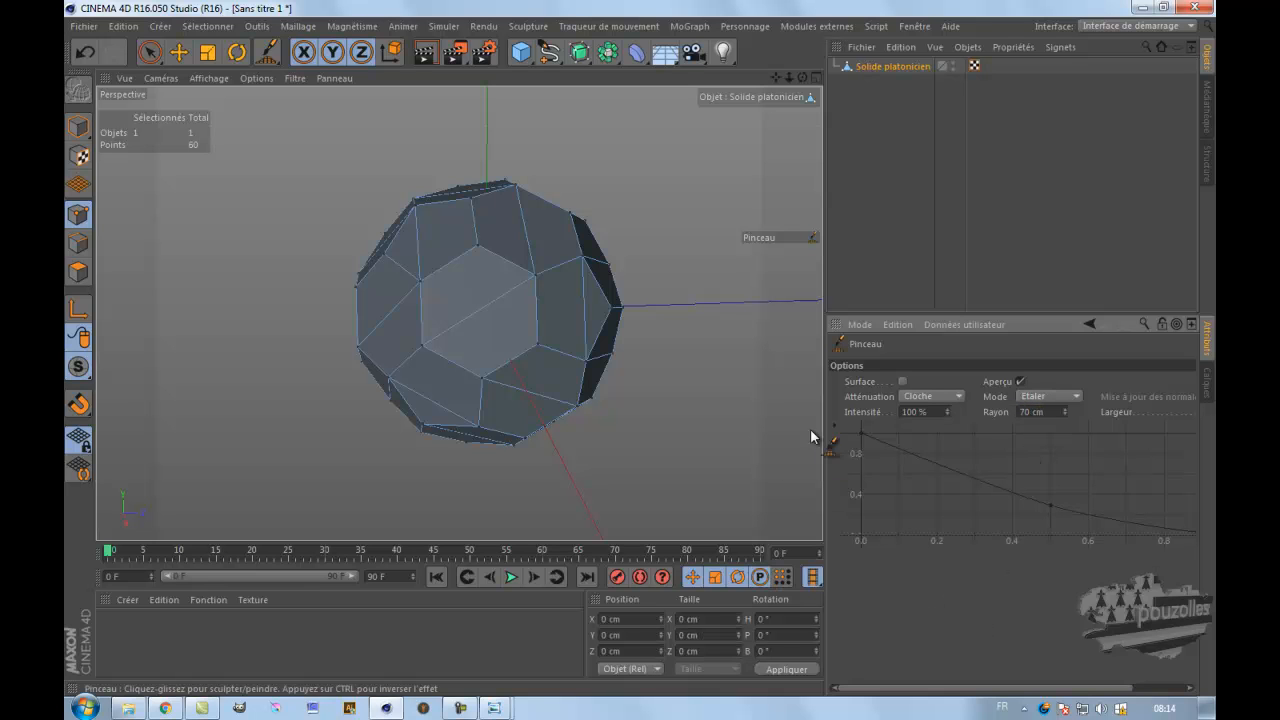
{"action": "mouse_move", "coordinate": [583, 251]}
{"action": "left_mouse_down"}
{"action": "mouse_move", "coordinate": [629, 249]}
{"action": "mouse_move", "coordinate": [589, 246]}
{"action": "left_mouse_up"}
{"action": "mouse_move", "coordinate": [436, 315]}
{"action": "left_mouse_down"}
{"action": "mouse_move", "coordinate": [351, 400]}
{"action": "mouse_move", "coordinate": [471, 410]}
{"action": "mouse_move", "coordinate": [457, 449]}
{"action": "mouse_move", "coordinate": [443, 445]}
{"action": "left_mouse_up"}
{"action": "left_click_drag", "start_coordinate": [386, 257], "coordinate": [420, 289]}
{"action": "left_click_drag", "start_coordinate": [477, 205], "coordinate": [486, 223]}
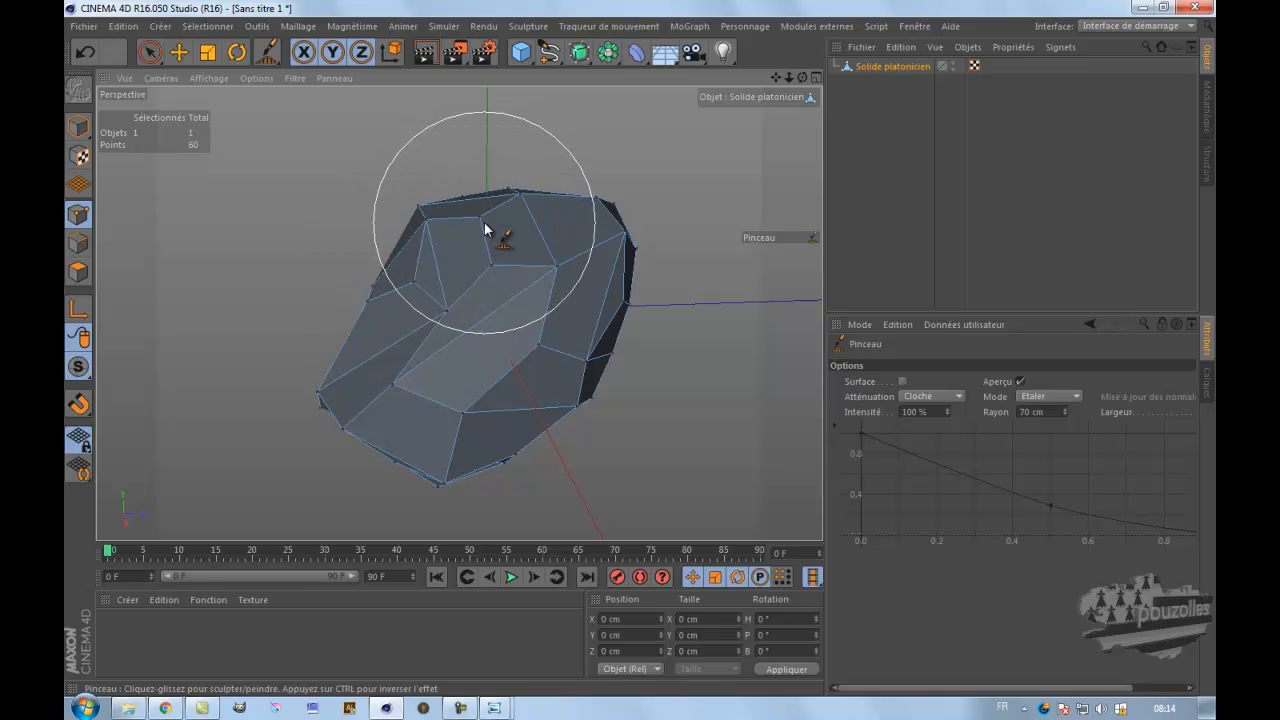
{"action": "mouse_move", "coordinate": [592, 429]}
{"action": "left_mouse_down"}
{"action": "mouse_move", "coordinate": [573, 398]}
{"action": "mouse_move", "coordinate": [525, 476]}
{"action": "mouse_move", "coordinate": [601, 393]}
{"action": "left_mouse_up"}
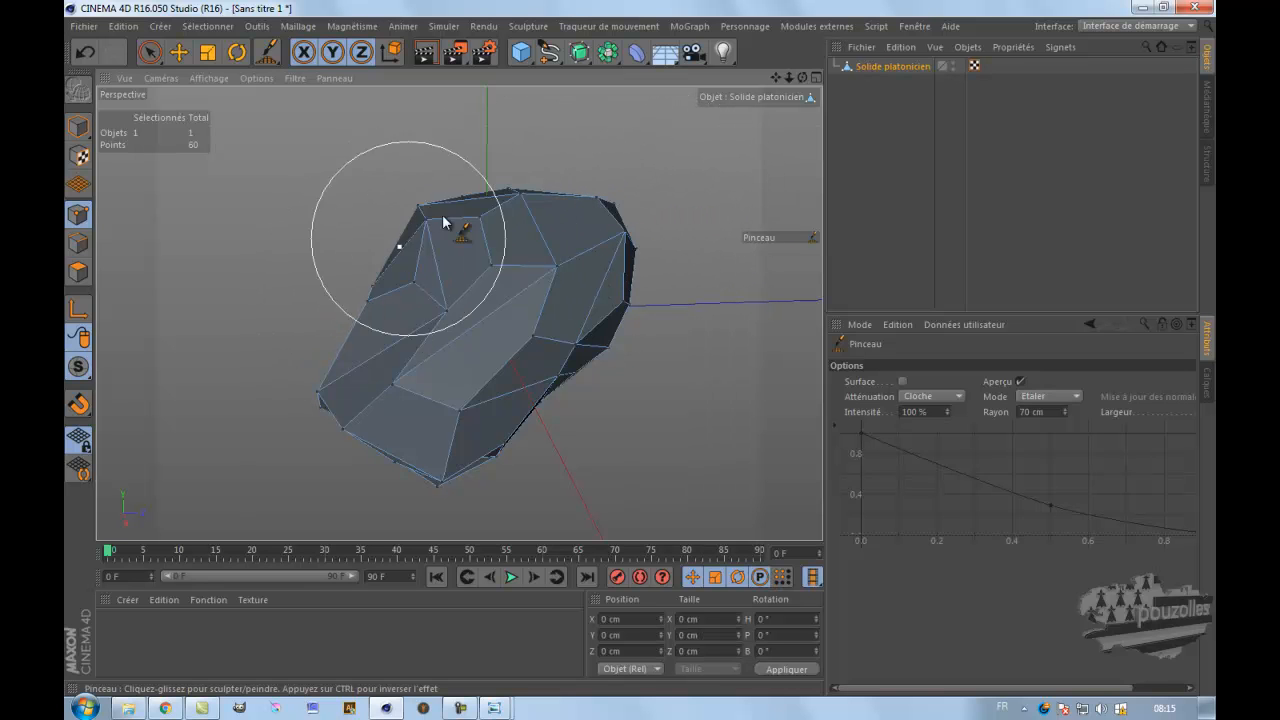
{"action": "left_click_drag", "start_coordinate": [508, 183], "coordinate": [514, 200]}
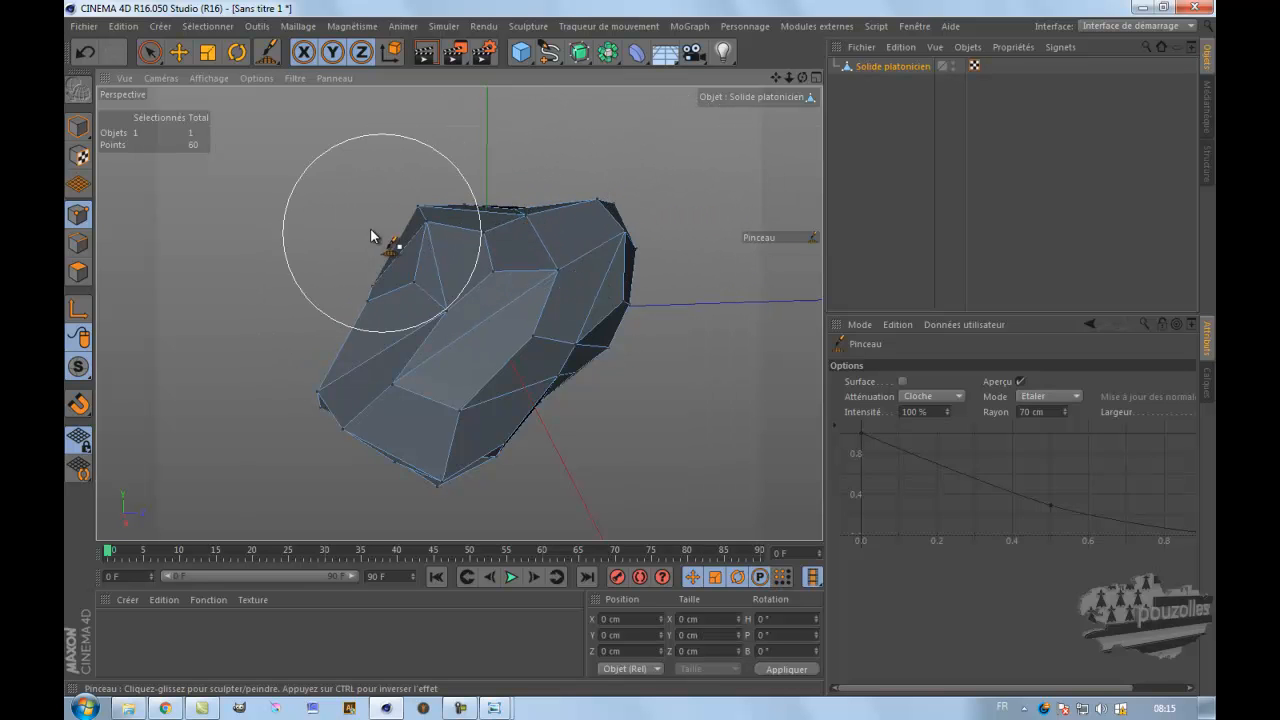
- Create a default light grey material, apply it to the sculpted solid and render the view
{"action": "left_click", "coordinate": [425, 52]}
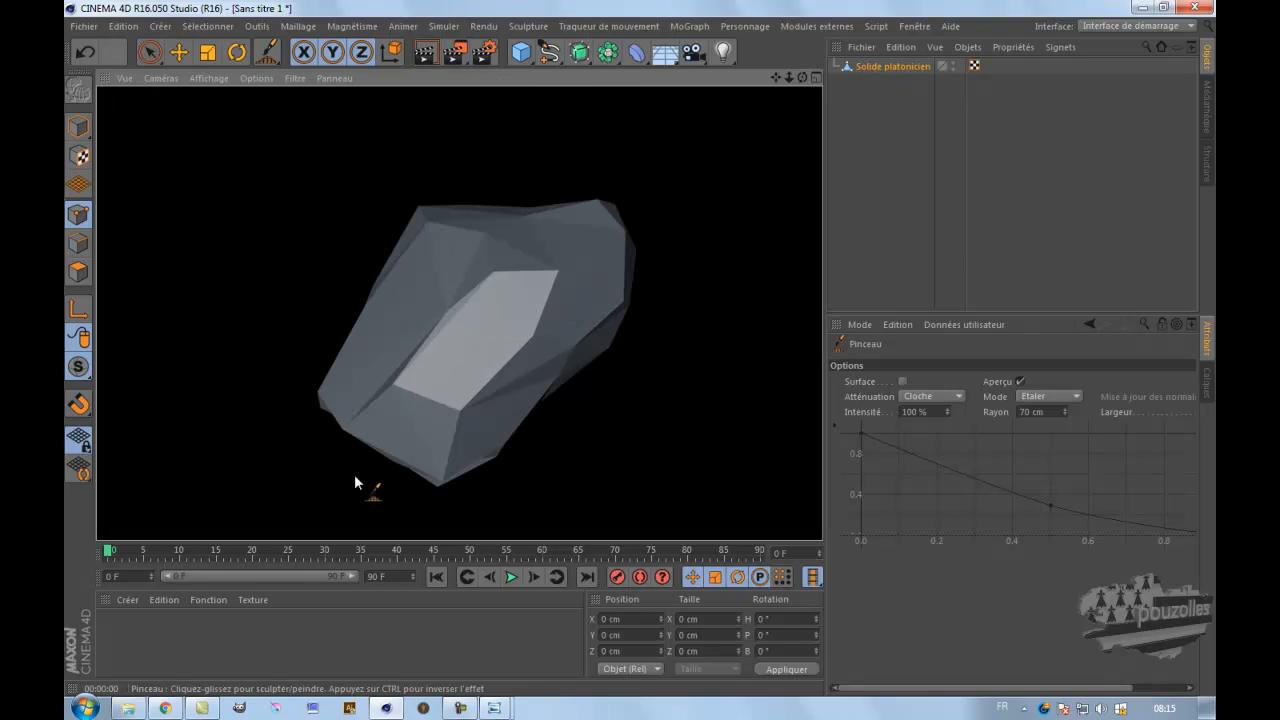
{"action": "double_click", "coordinate": [185, 644]}
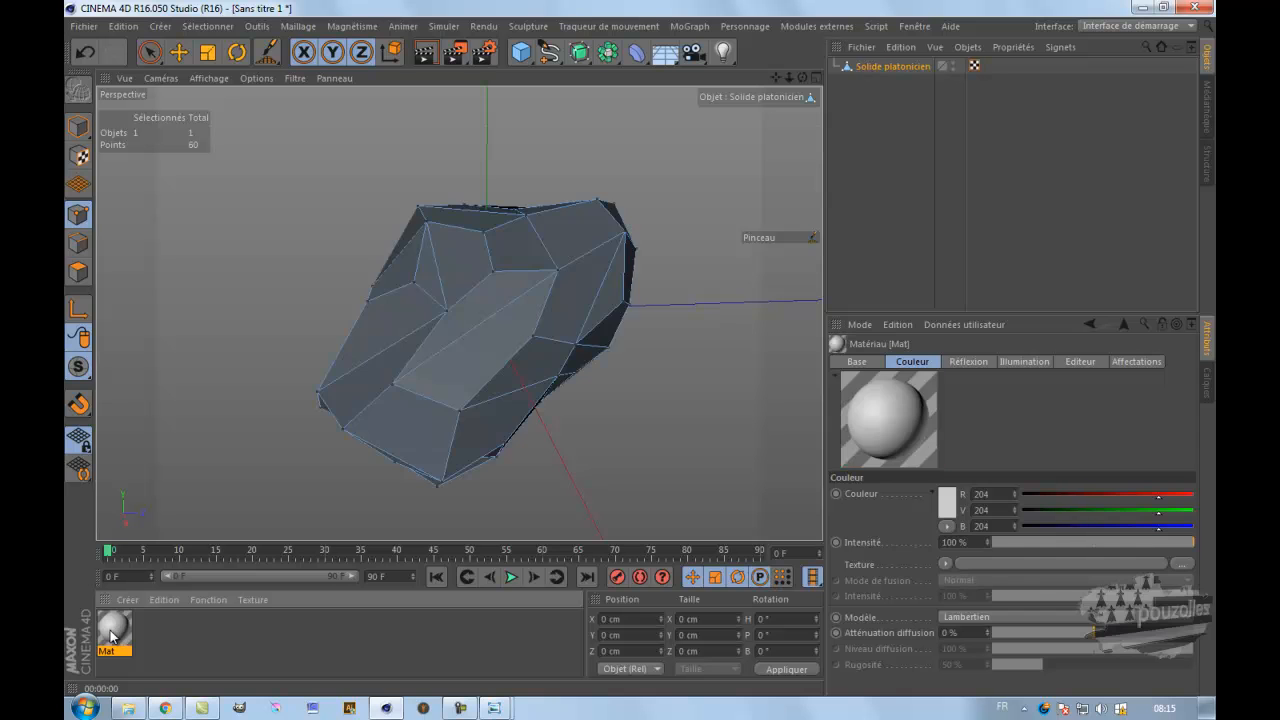
{"action": "left_click_drag", "start_coordinate": [388, 374], "coordinate": [413, 316]}
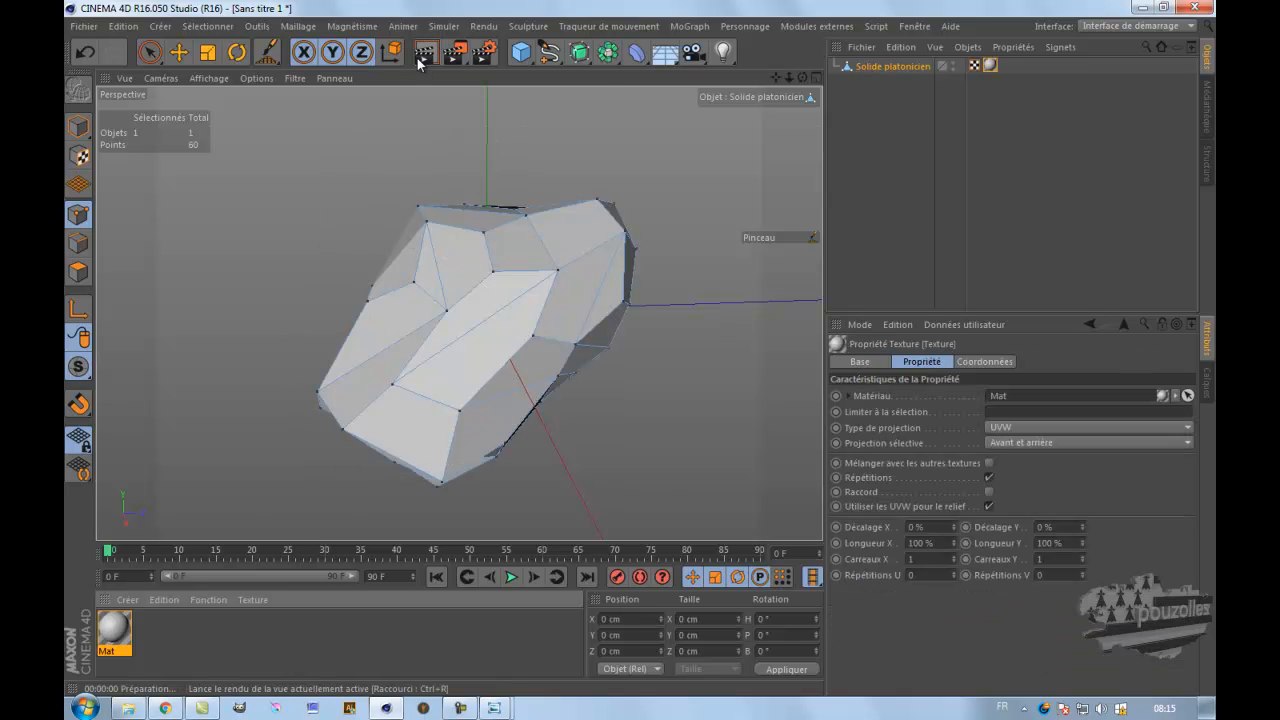
{"action": "left_click", "coordinate": [418, 62]}
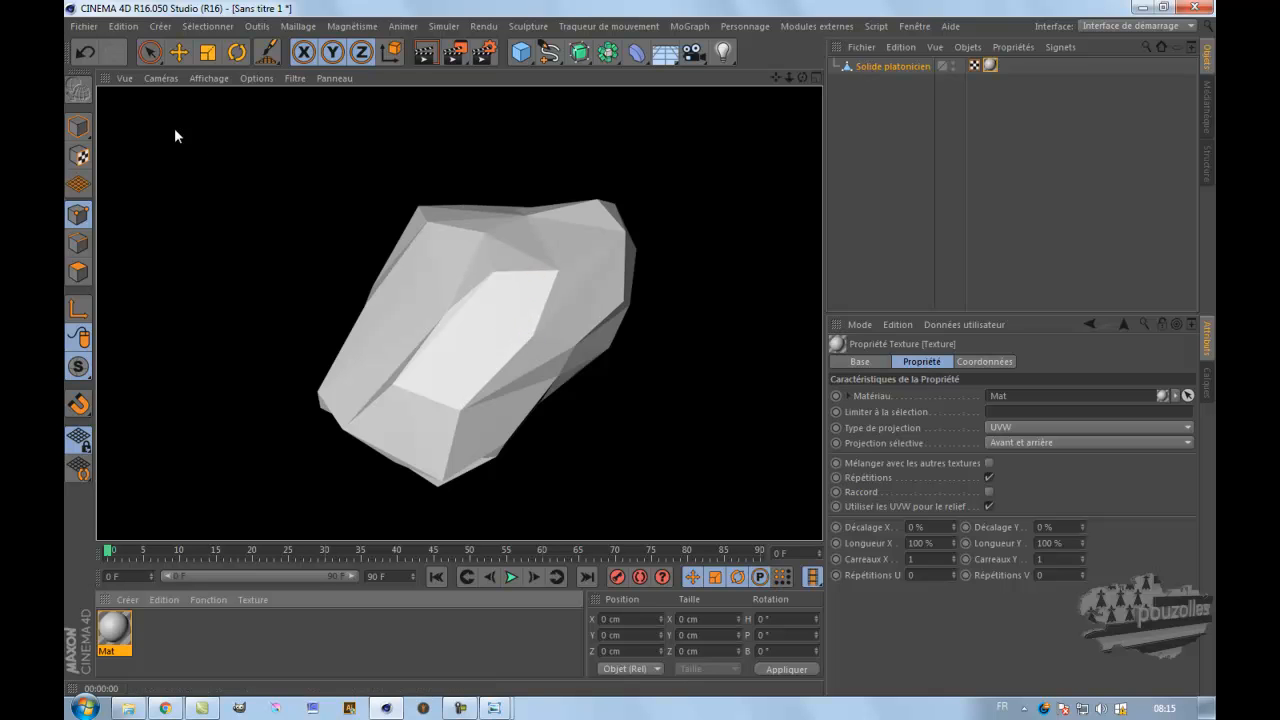
- Duplicate the sculpted solid in model mode and move the copy beside it, to about Y 37 cm and Z 149 cm
{"action": "left_click", "coordinate": [178, 51]}
{"action": "left_click", "coordinate": [78, 126]}
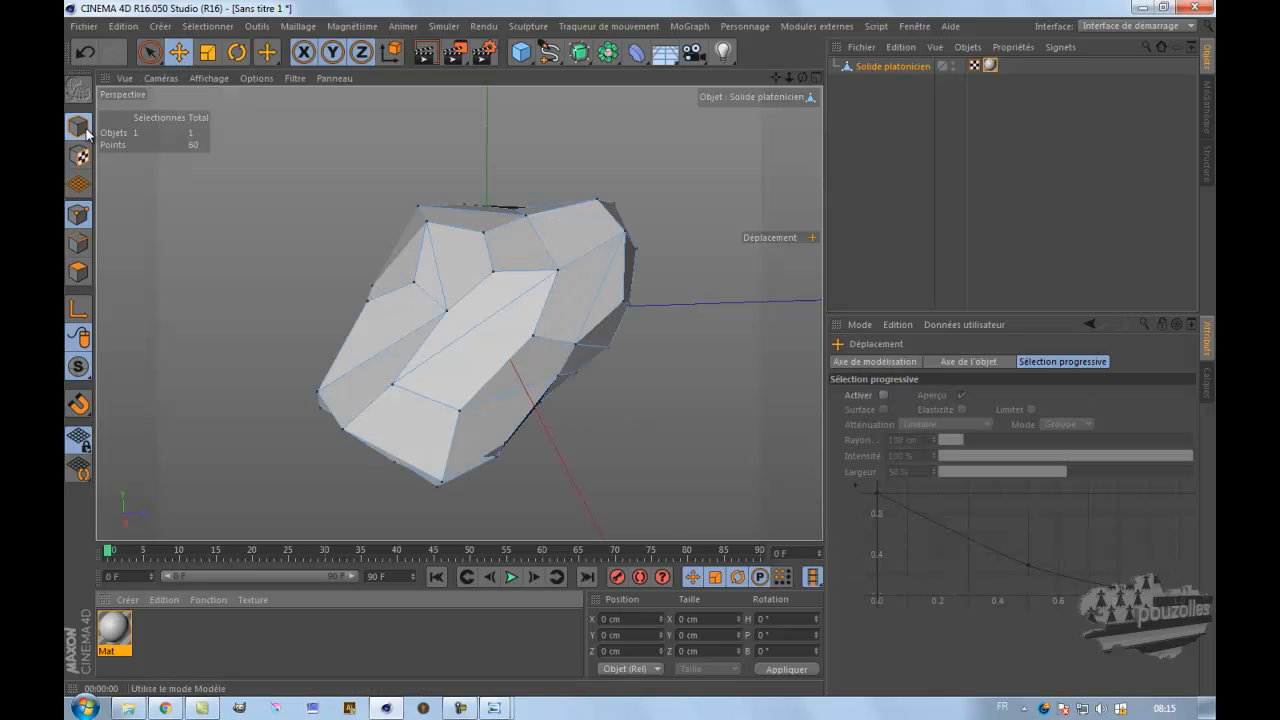
{"action": "left_click", "coordinate": [889, 69]}
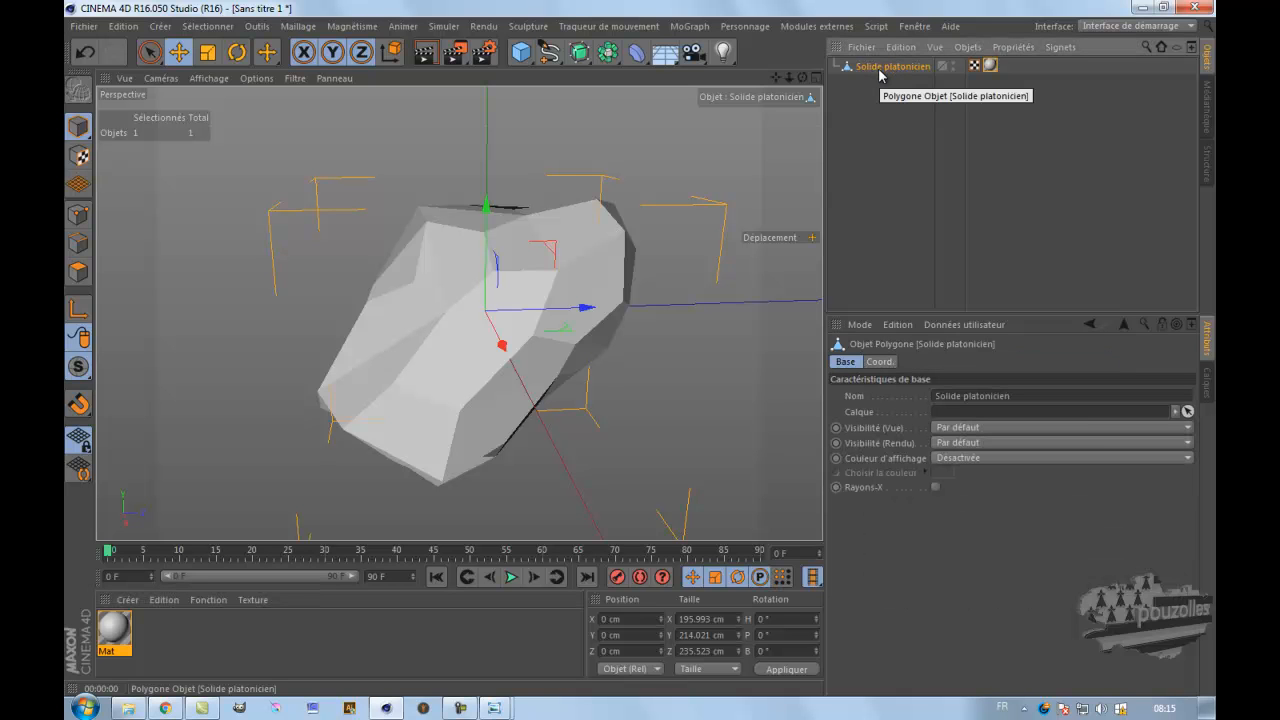
{"action": "left_click_drag", "start_coordinate": [880, 70], "coordinate": [881, 104]}
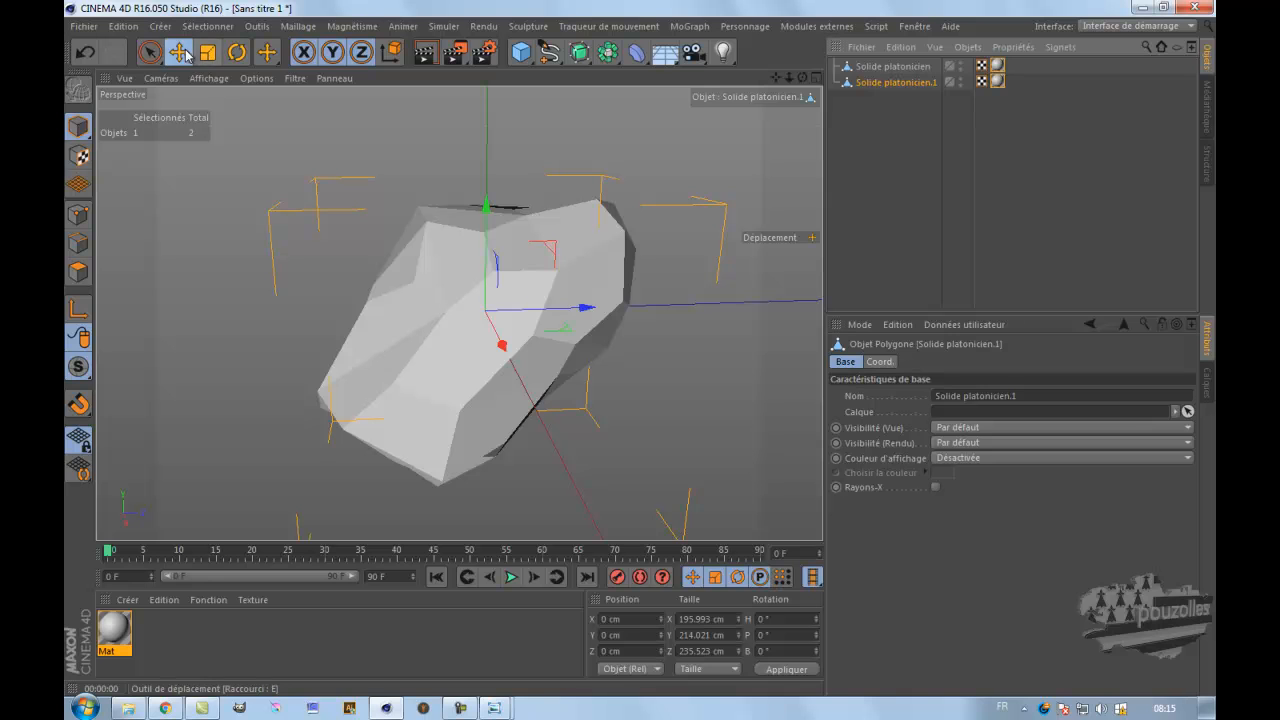
{"action": "left_click_drag", "start_coordinate": [583, 307], "coordinate": [746, 286]}
{"action": "left_click_drag", "start_coordinate": [657, 206], "coordinate": [672, 156]}
{"action": "left_click_drag", "start_coordinate": [755, 256], "coordinate": [784, 257]}
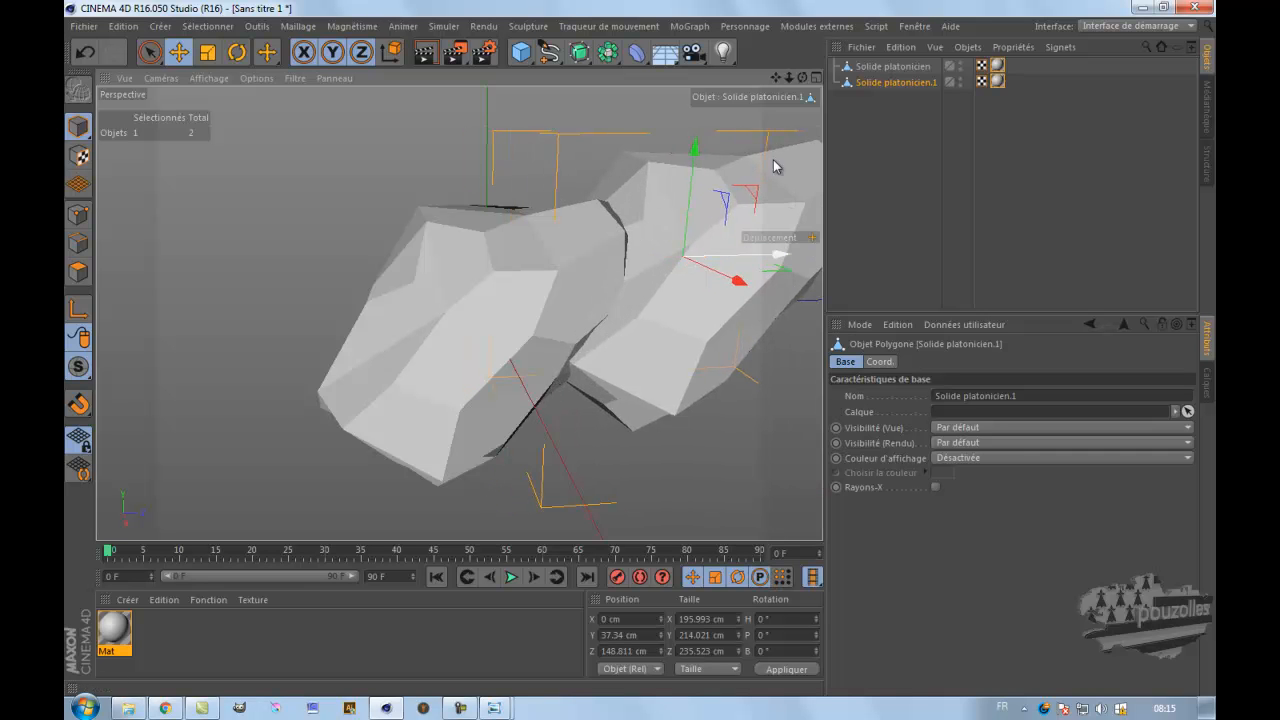
- Rotate the duplicated solid to a pitch (P) of about -206° so it looks different from the original
{"action": "left_click_drag", "start_coordinate": [772, 80], "coordinate": [628, 342]}
{"action": "left_click", "coordinate": [237, 51]}
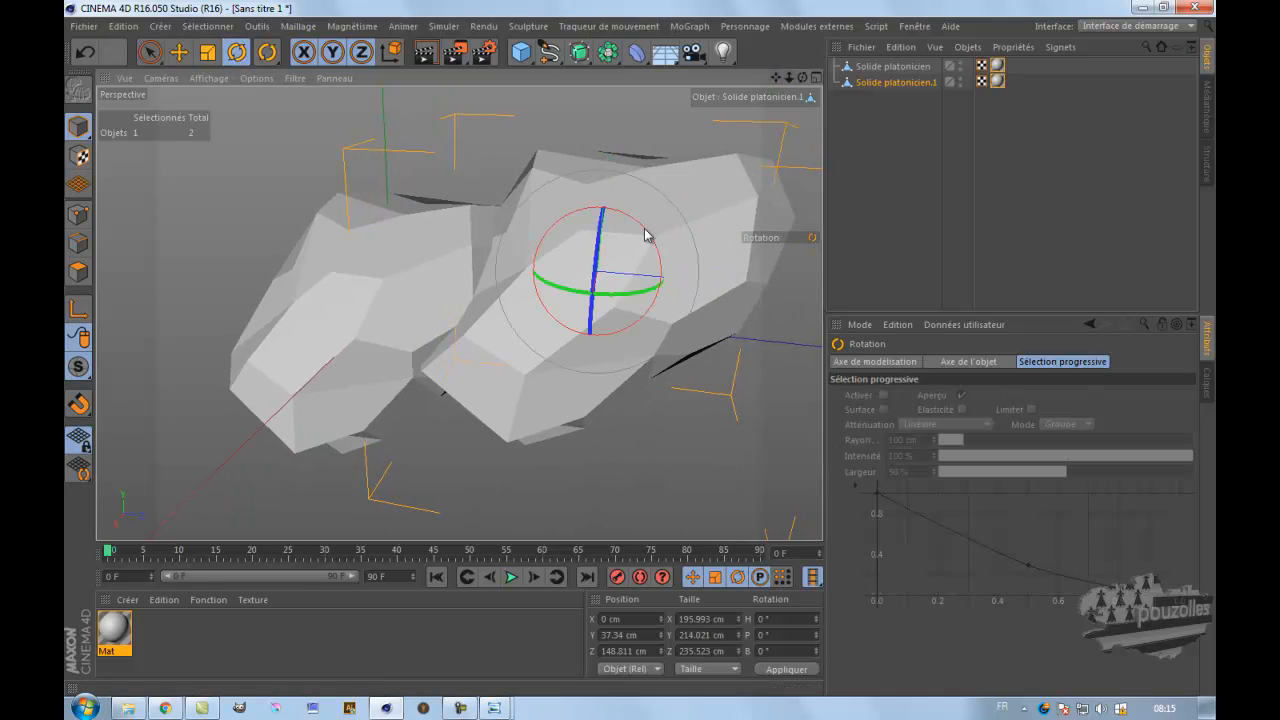
{"action": "left_click_drag", "start_coordinate": [636, 231], "coordinate": [766, 357]}
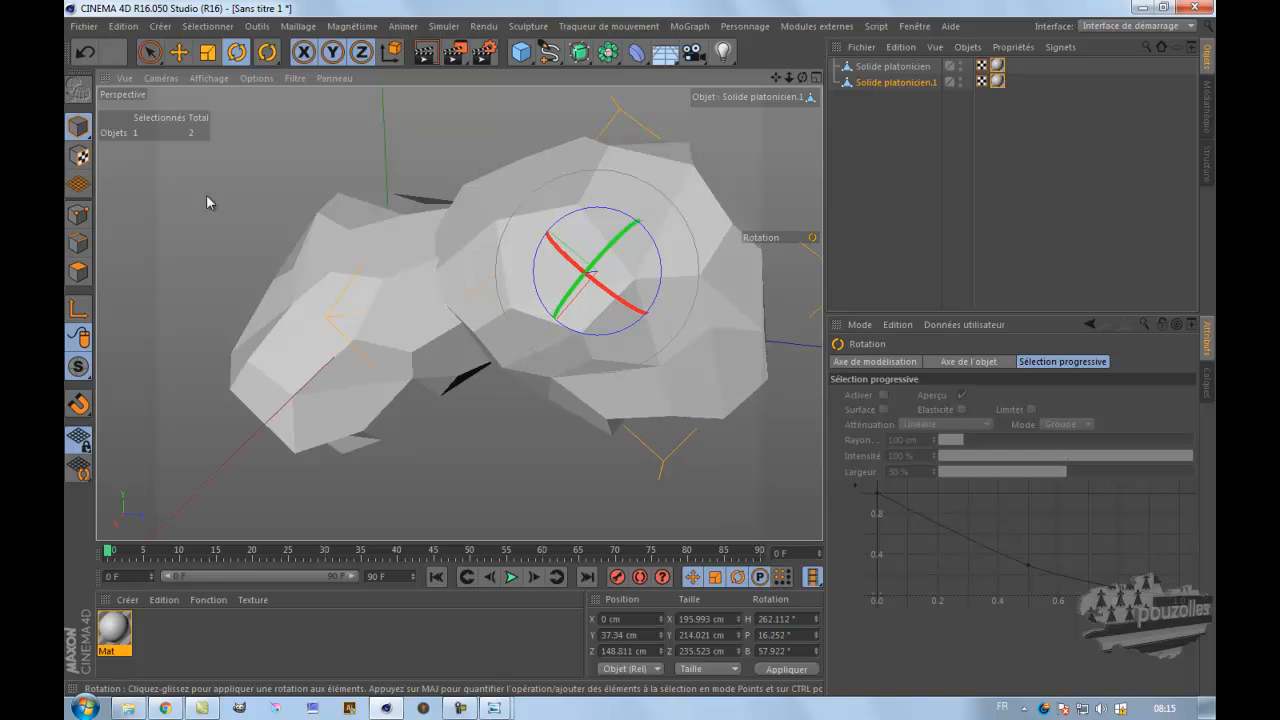
{"action": "left_click", "coordinate": [86, 53]}
{"action": "left_click_drag", "start_coordinate": [629, 220], "coordinate": [400, 434]}
{"action": "right_click_drag", "start_coordinate": [511, 425], "coordinate": [473, 424], "text": "alt"}
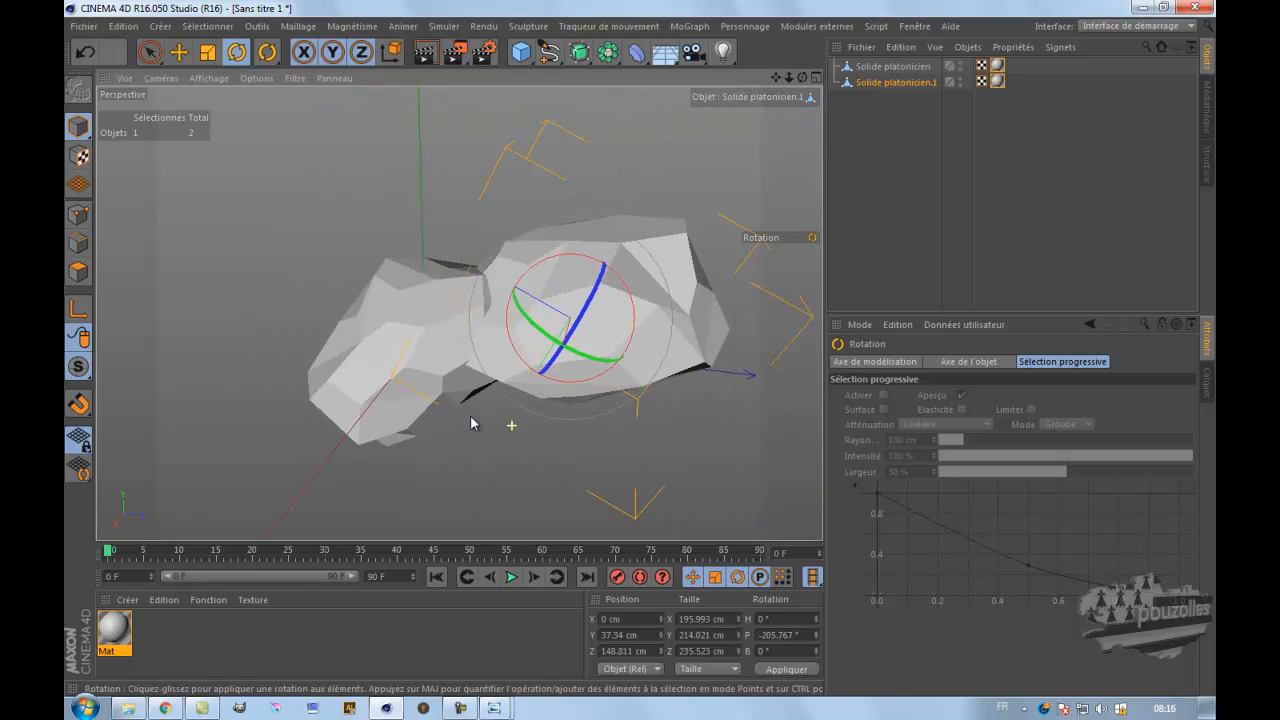
- Scale the duplicated solid uniformly down to about 74% and render the view
{"action": "left_click", "coordinate": [207, 53]}
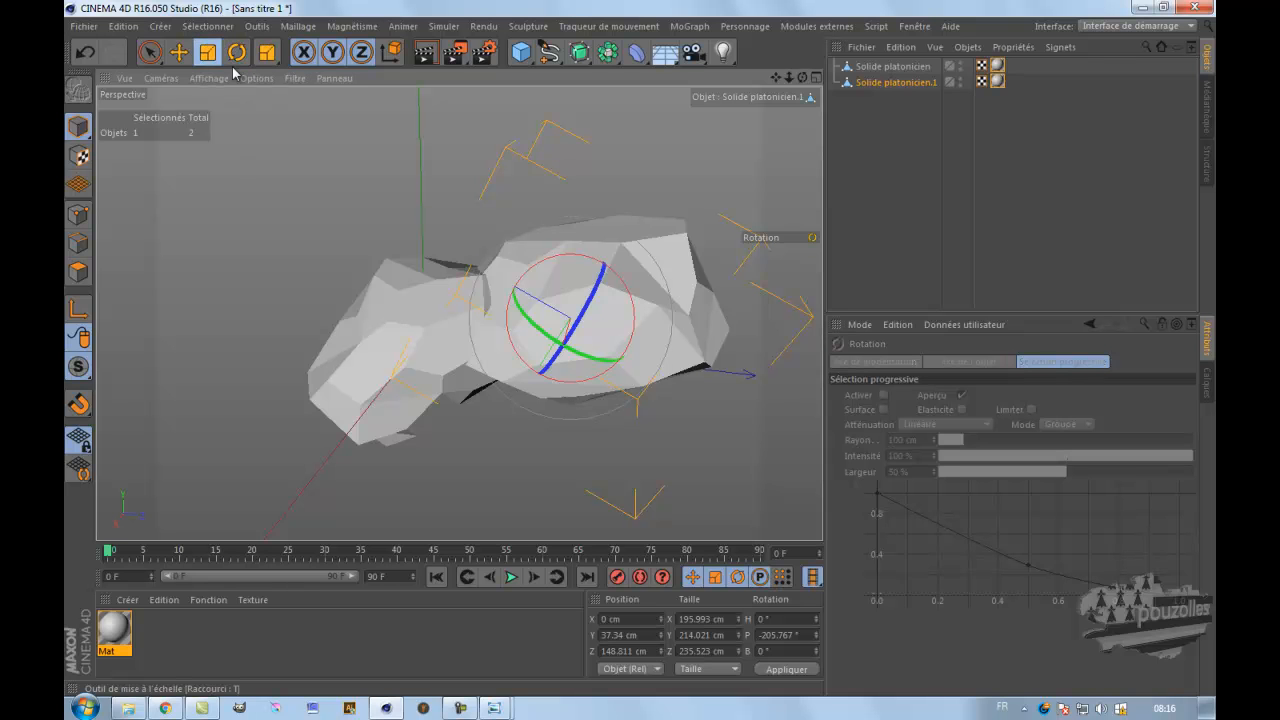
{"action": "left_click_drag", "start_coordinate": [680, 150], "coordinate": [538, 214]}
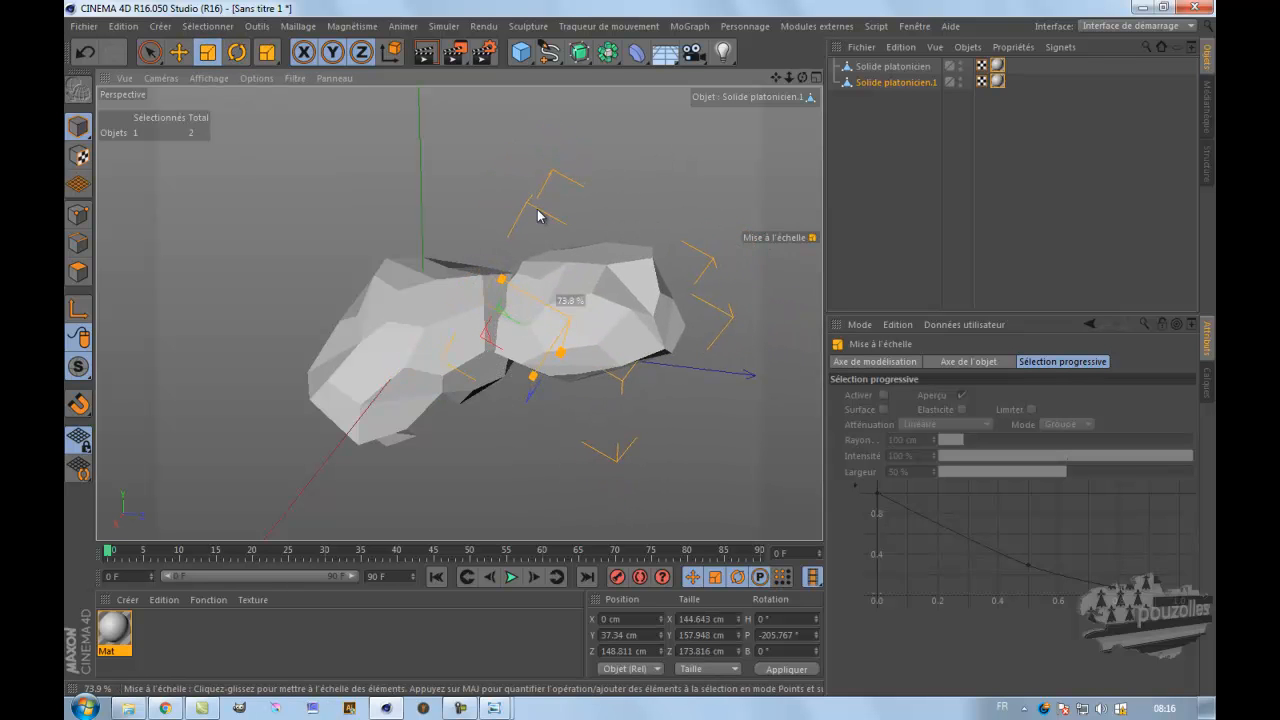
{"action": "left_click", "coordinate": [428, 52]}
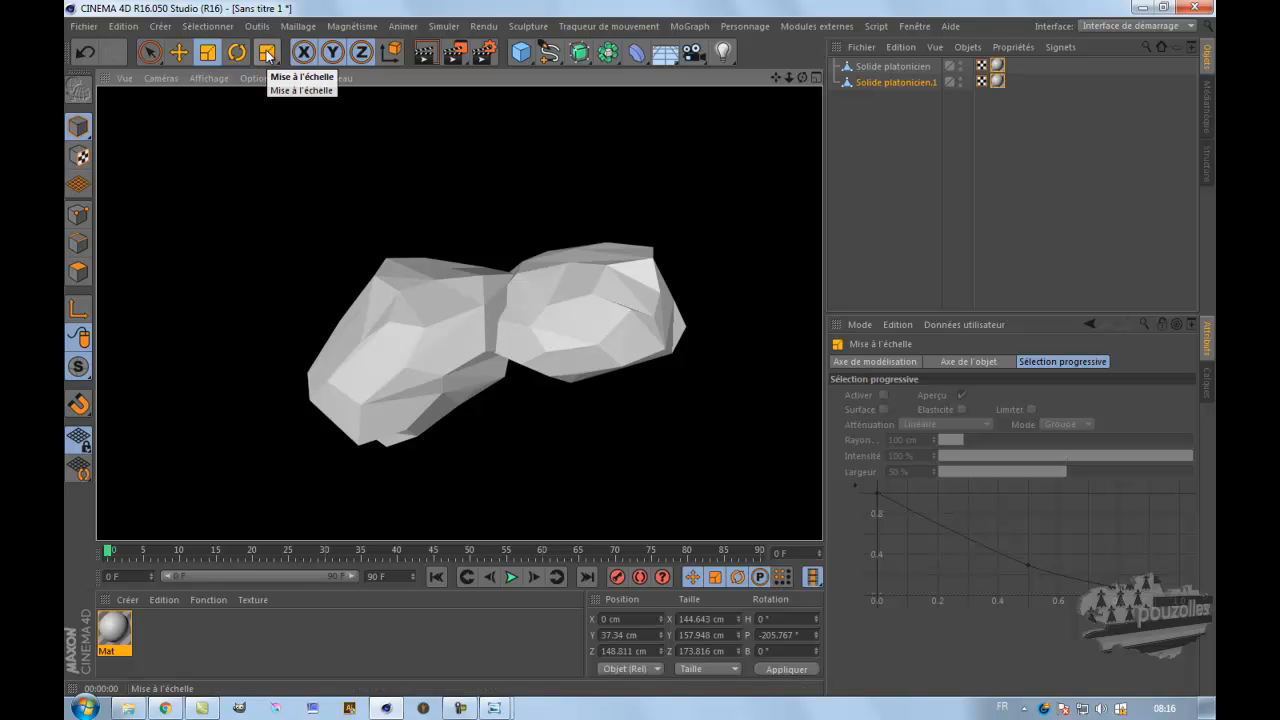
- Reshape the duplicated solid's upper and lower surfaces with the Brush (Pinceau) tool, working in point, edge and polygon modes
{"action": "left_click_drag", "start_coordinate": [267, 54], "coordinate": [329, 188]}
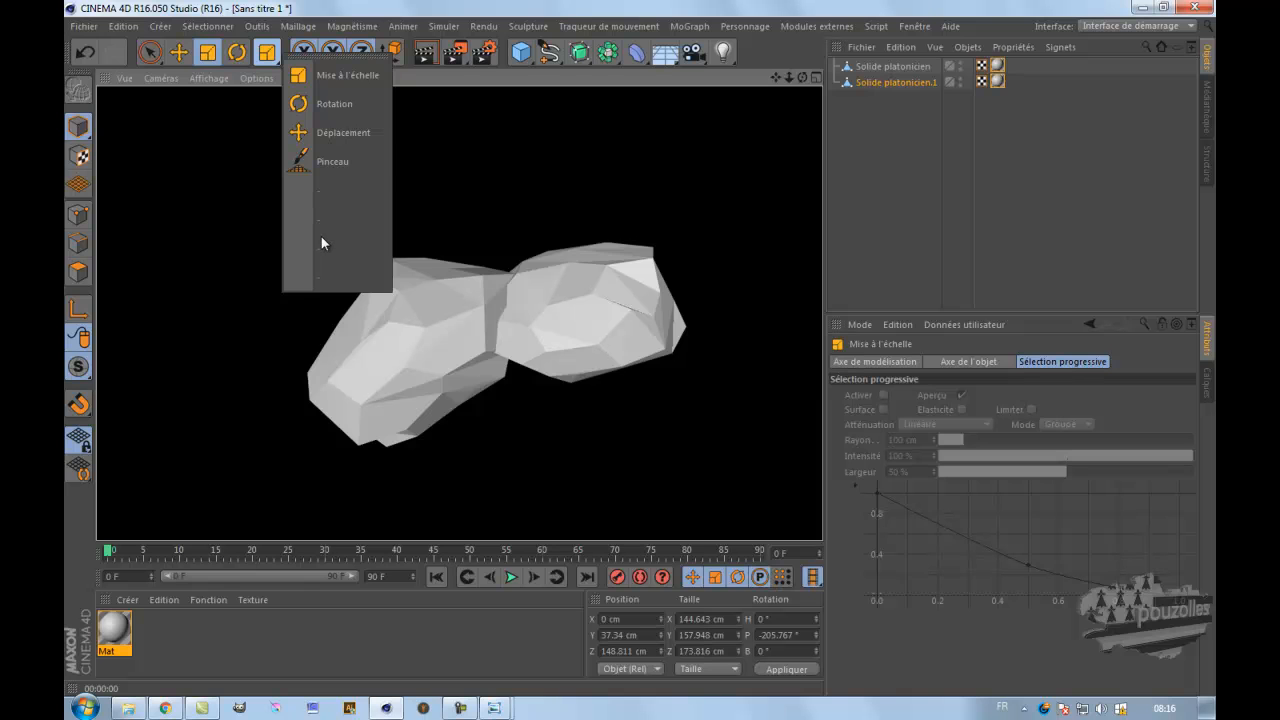
{"action": "left_click_drag", "start_coordinate": [322, 278], "coordinate": [345, 166]}
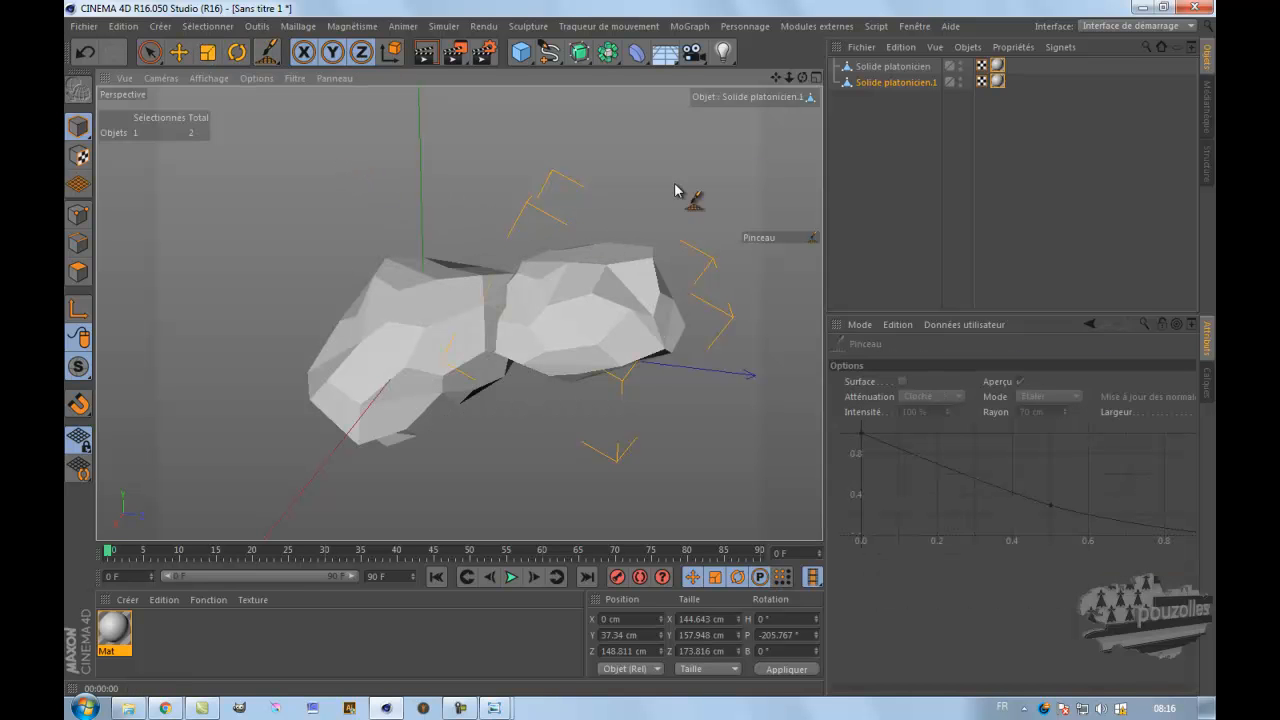
{"action": "left_click", "coordinate": [80, 215]}
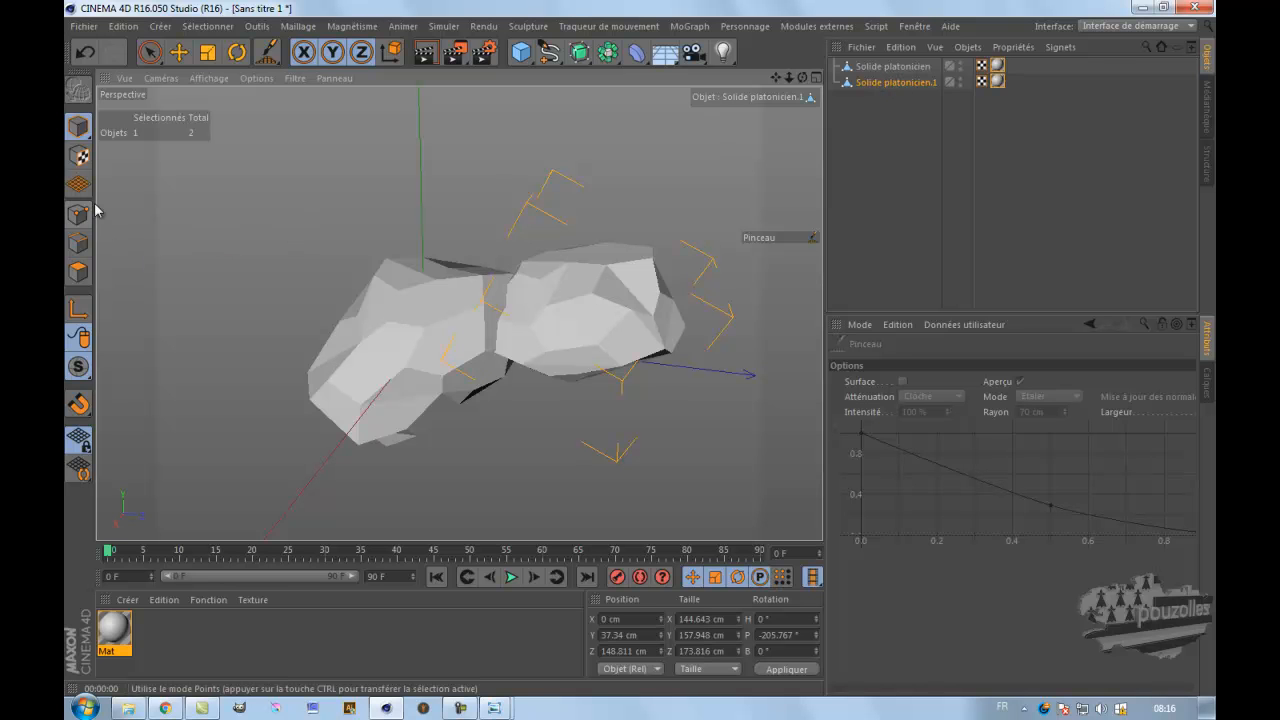
{"action": "left_click_drag", "start_coordinate": [557, 237], "coordinate": [560, 257]}
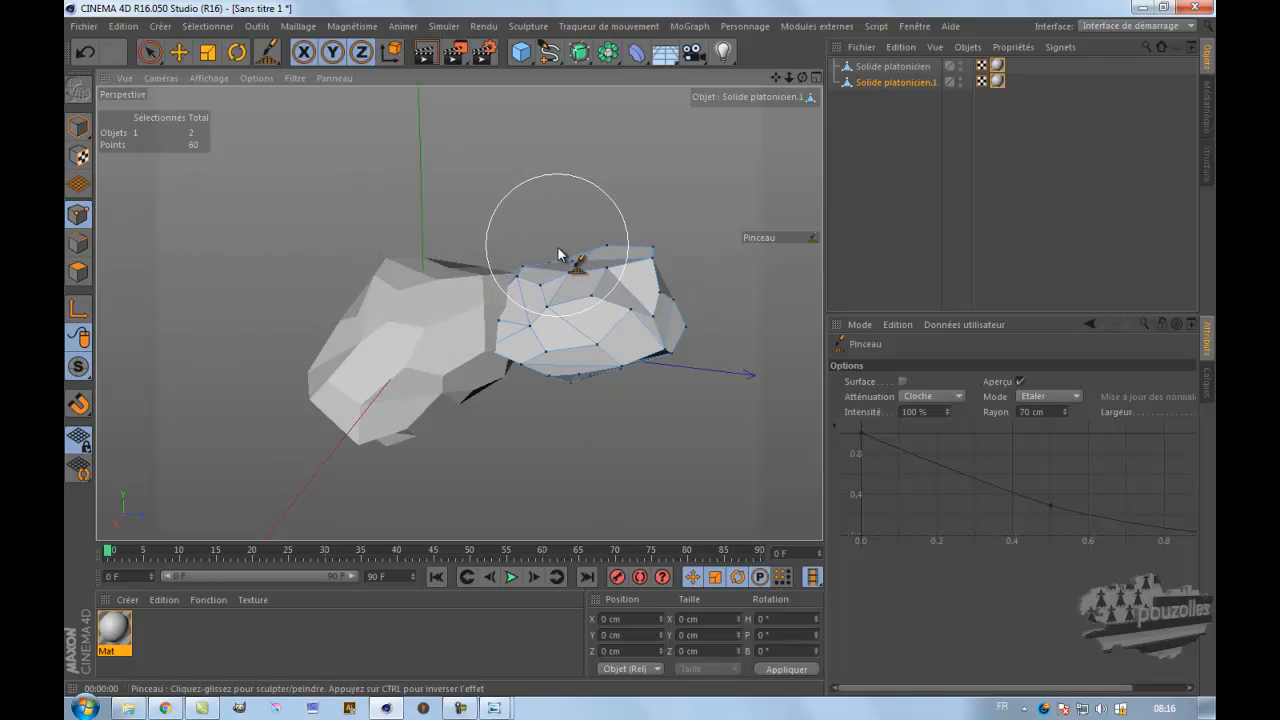
{"action": "left_click", "coordinate": [79, 243]}
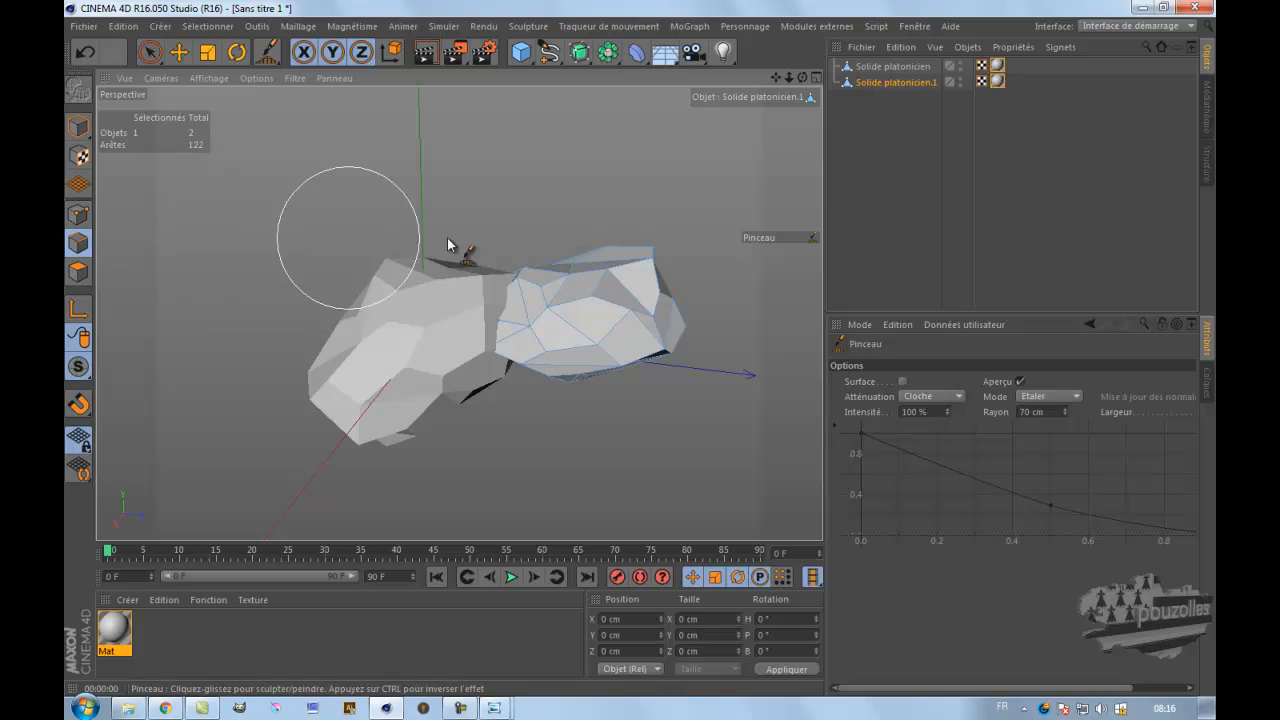
{"action": "left_click_drag", "start_coordinate": [582, 297], "coordinate": [589, 290]}
{"action": "left_click_drag", "start_coordinate": [626, 243], "coordinate": [625, 254]}
{"action": "left_click", "coordinate": [79, 271]}
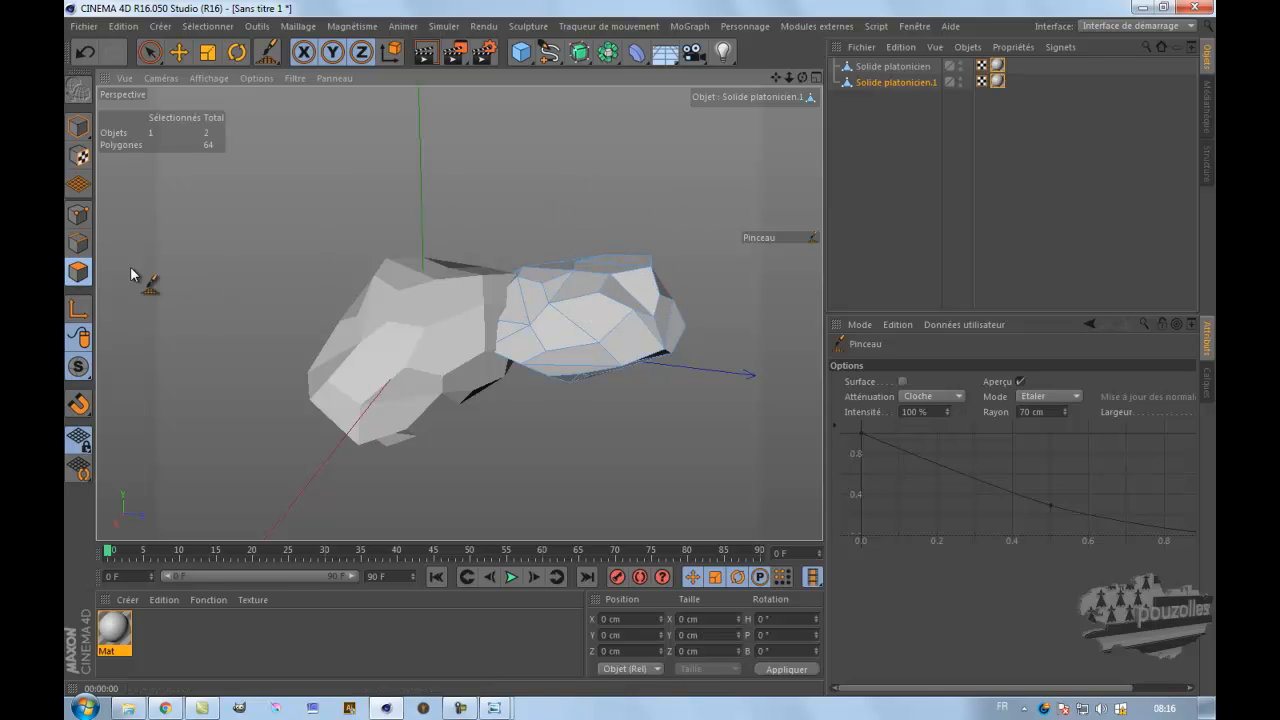
{"action": "left_click_drag", "start_coordinate": [654, 391], "coordinate": [633, 368]}
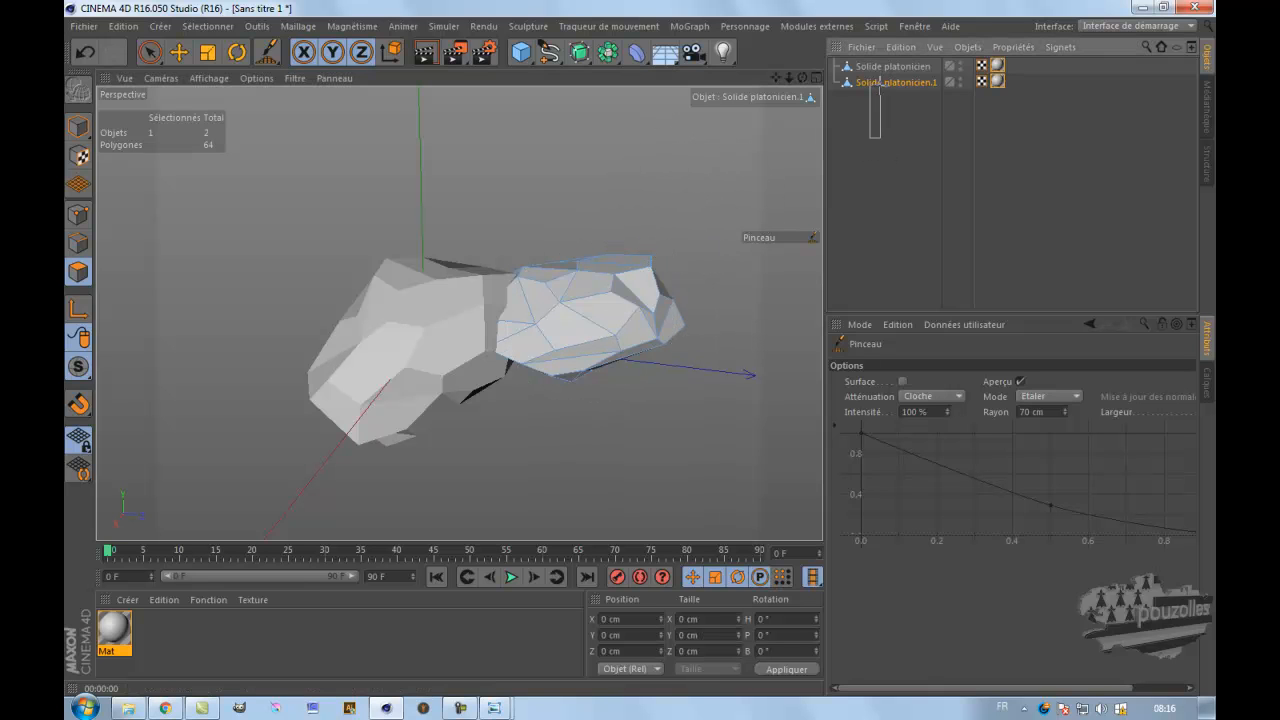
- Render the view with both solids selected and compare it with the reference scene deco poly.png in Windows Photo Viewer, returning to CINEMA 4D
{"action": "left_click_drag", "start_coordinate": [884, 58], "coordinate": [886, 62]}
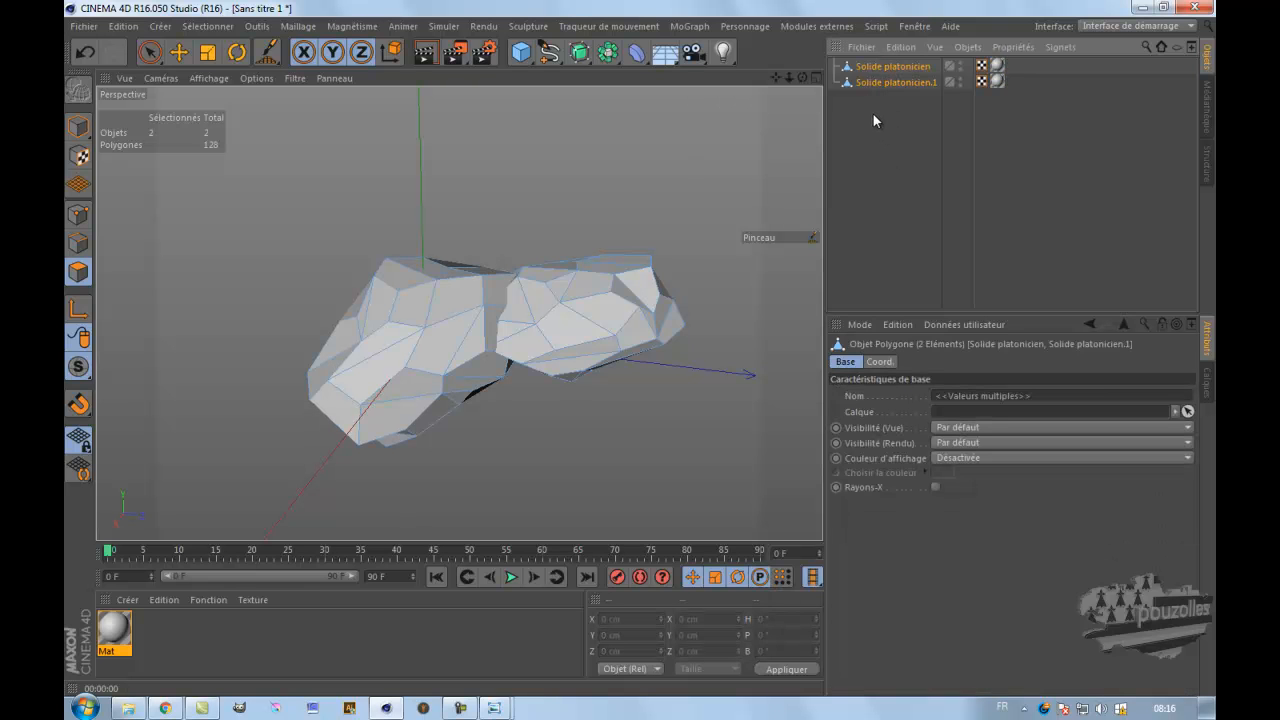
{"action": "left_click", "coordinate": [427, 55]}
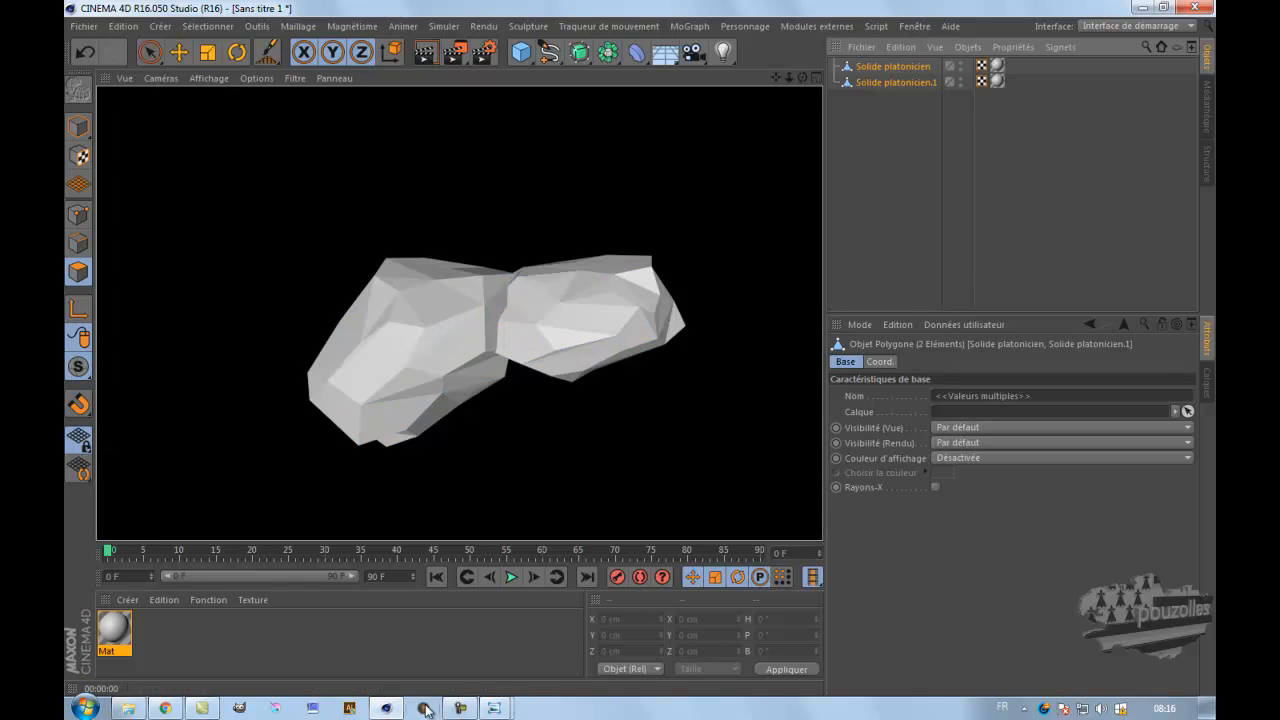
{"action": "left_click", "coordinate": [495, 709]}
{"action": "left_click", "coordinate": [462, 652]}
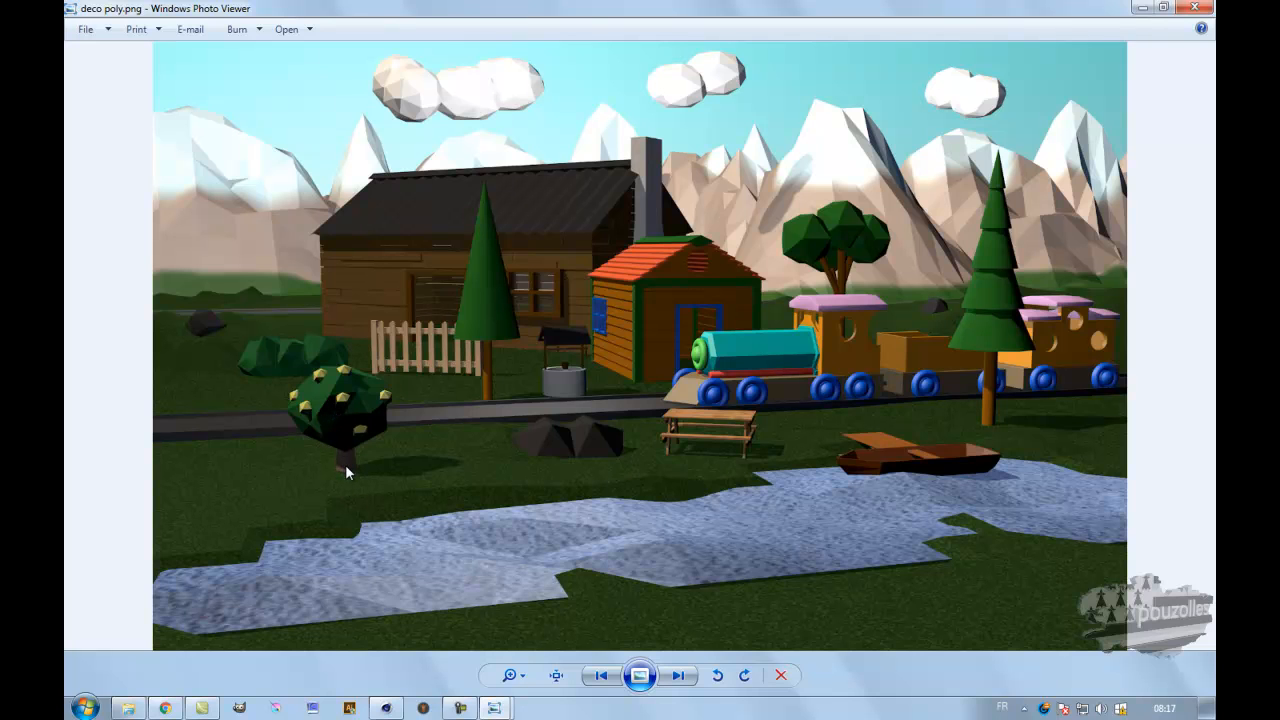
{"action": "left_click", "coordinate": [386, 707]}
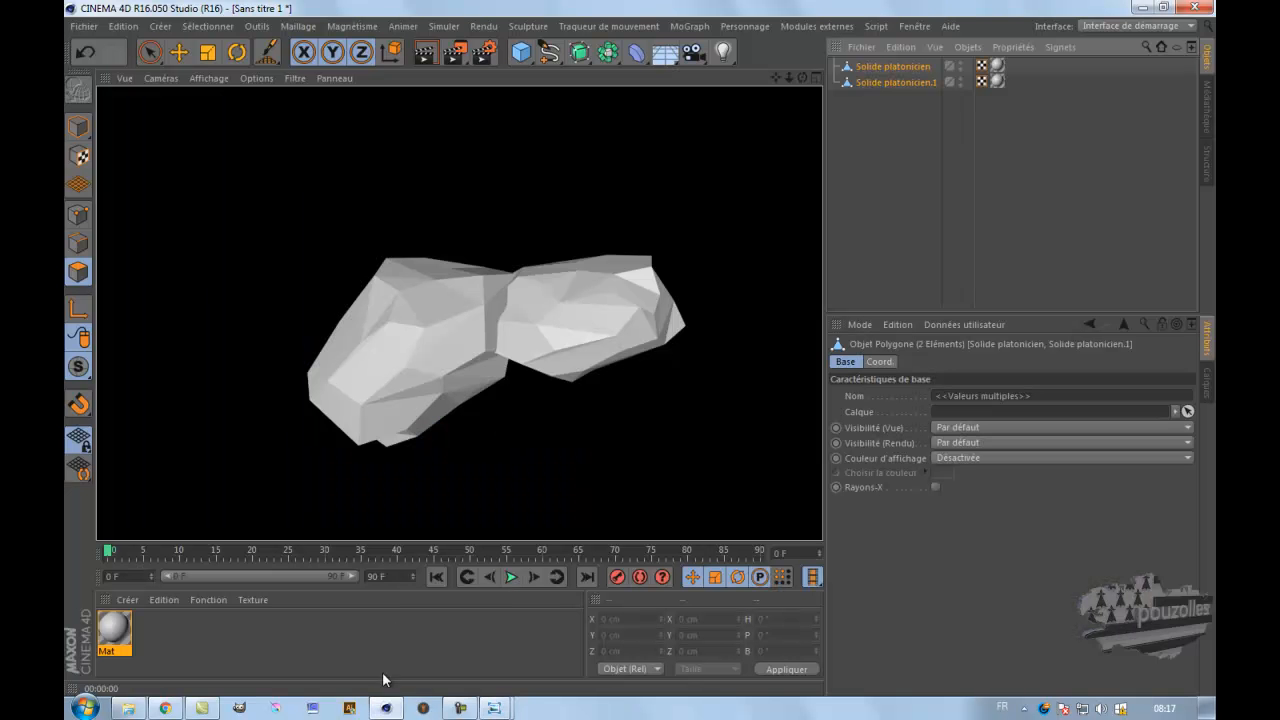
- Delete the original sculpted solid, keeping only the duplicate, and return to model mode with the Move tool
{"action": "left_click", "coordinate": [877, 80]}
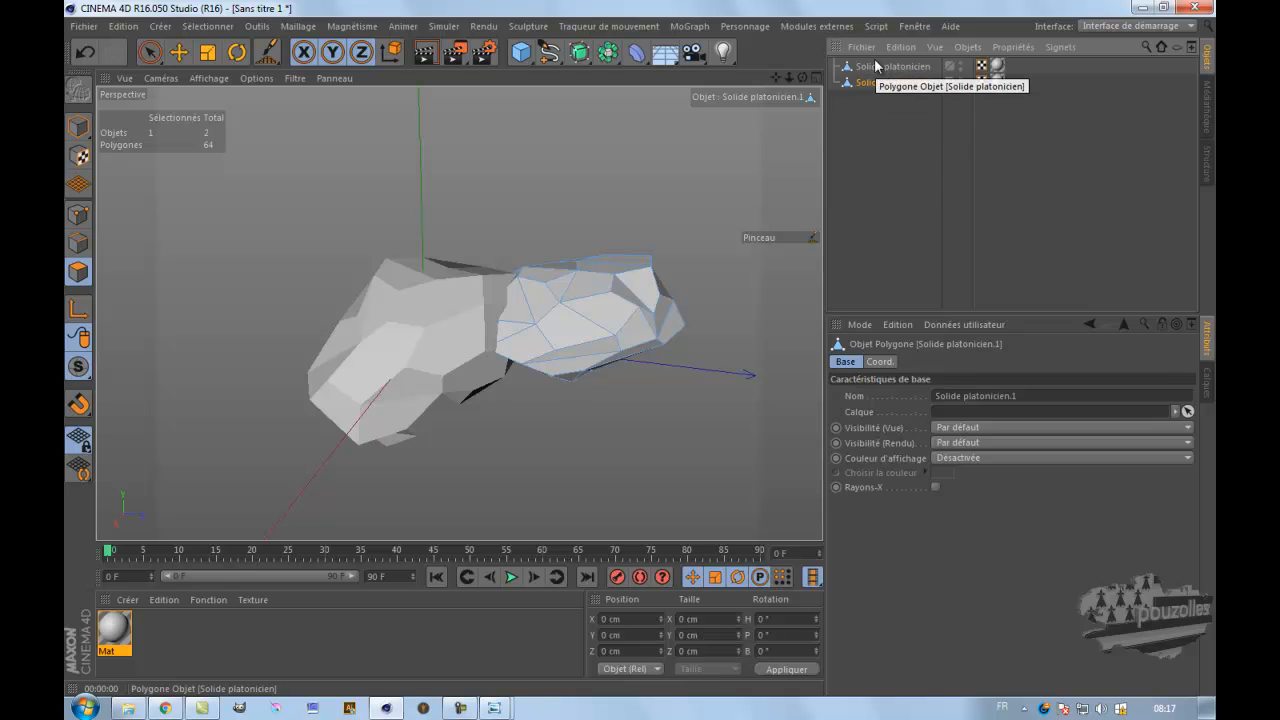
{"action": "left_click", "coordinate": [874, 67]}
{"action": "key", "text": "Delete"}
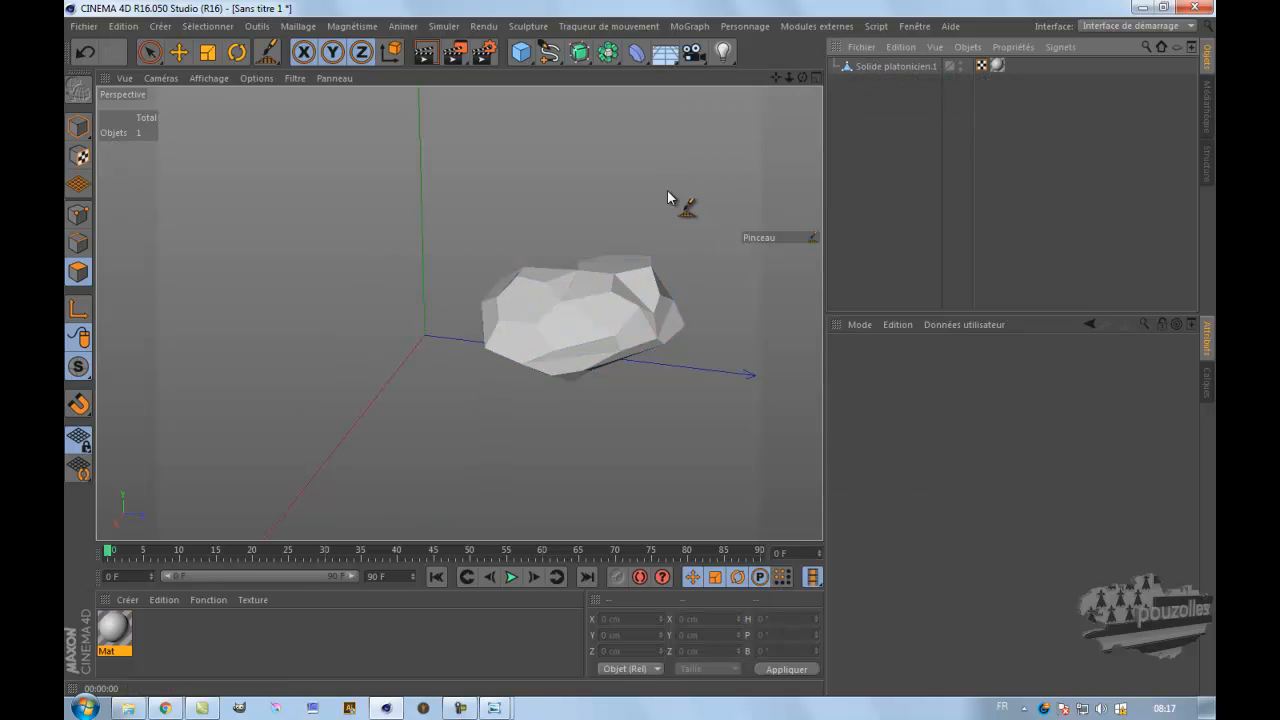
{"action": "left_click", "coordinate": [78, 126]}
{"action": "left_click", "coordinate": [176, 54]}
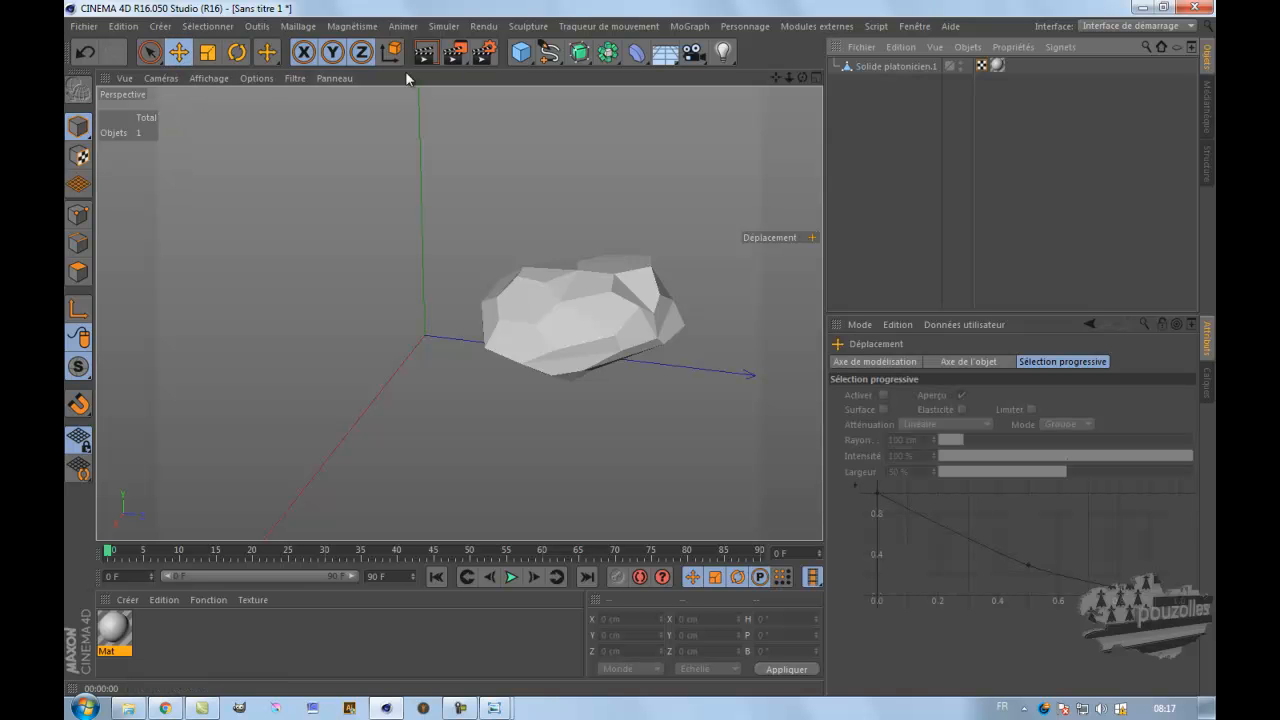
- Add a cylinder and shape it in the front view into a trunk of about 10.4 cm radius and 93.5 cm height, centred near Y -62 cm
{"action": "left_click", "coordinate": [520, 56]}
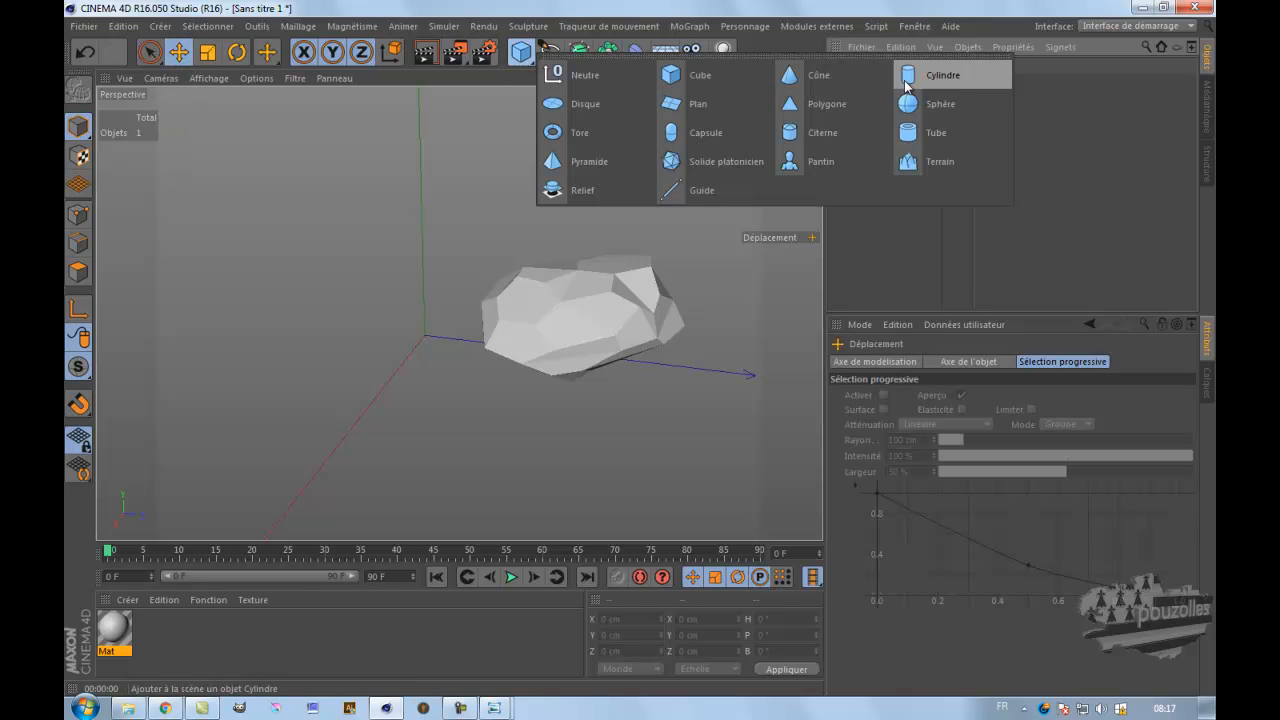
{"action": "left_click", "coordinate": [910, 77]}
{"action": "middle_click", "coordinate": [626, 390]}
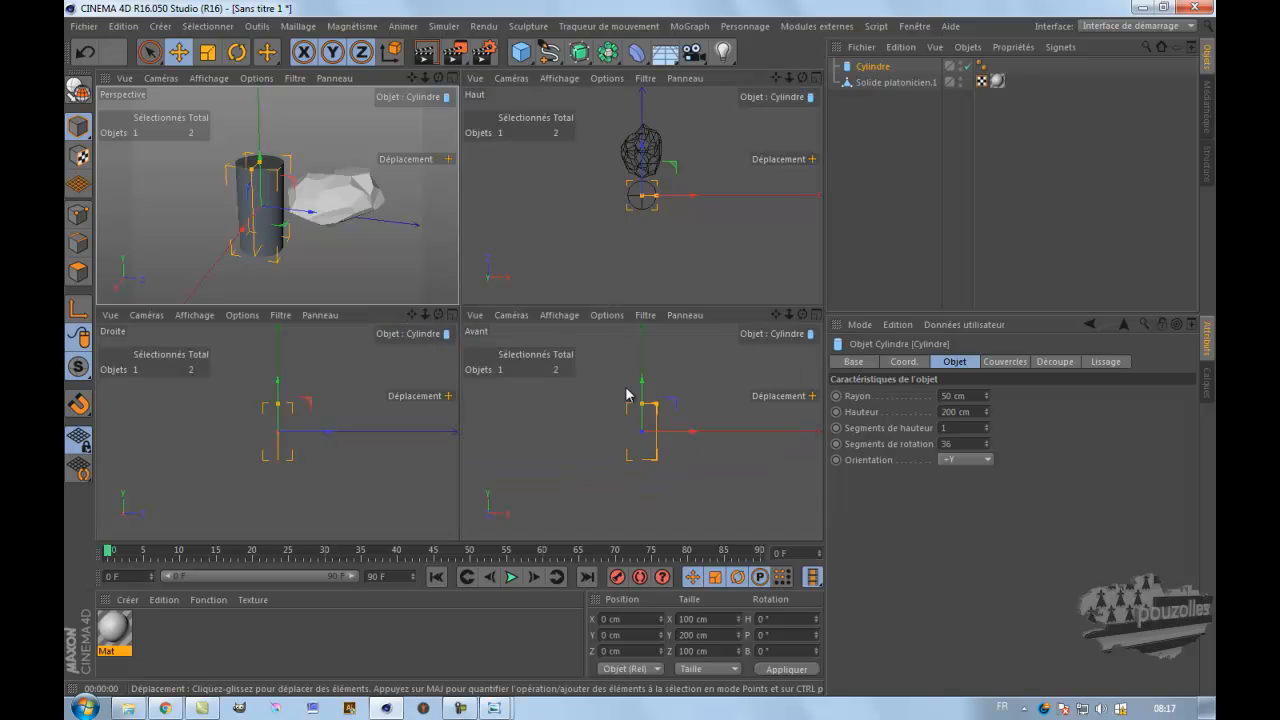
{"action": "middle_click", "coordinate": [626, 389]}
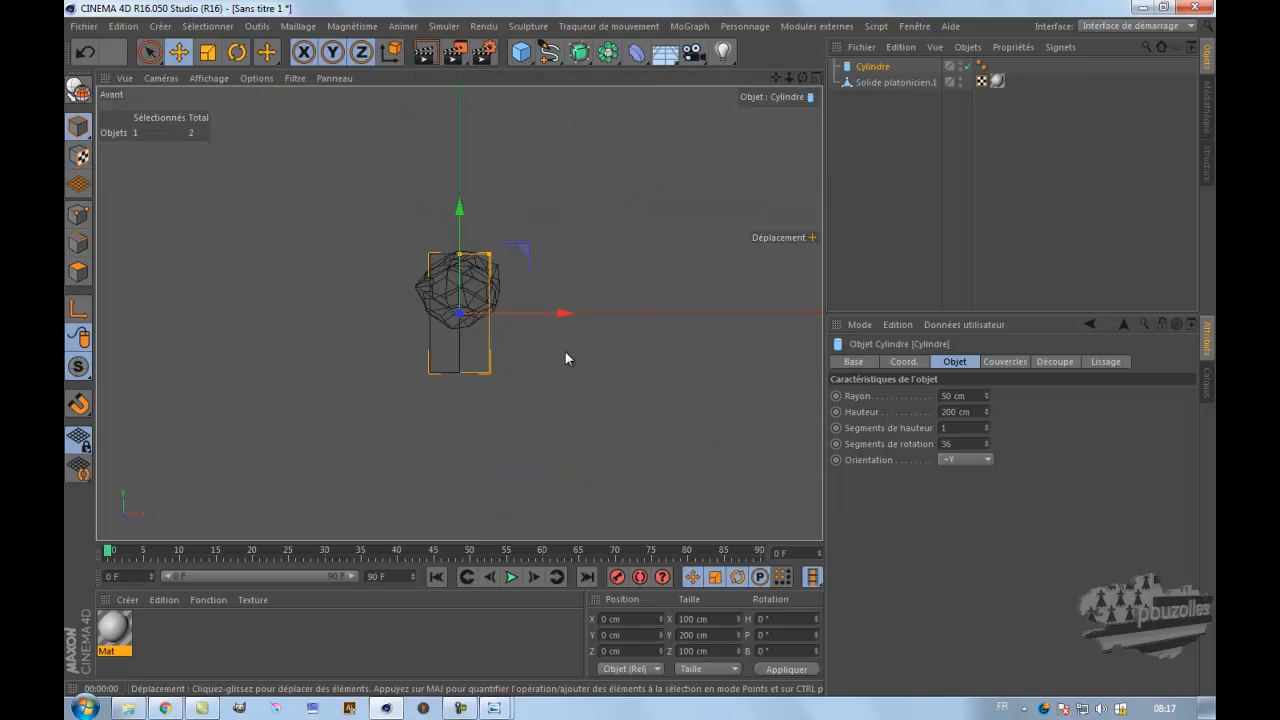
{"action": "left_click", "coordinate": [816, 77]}
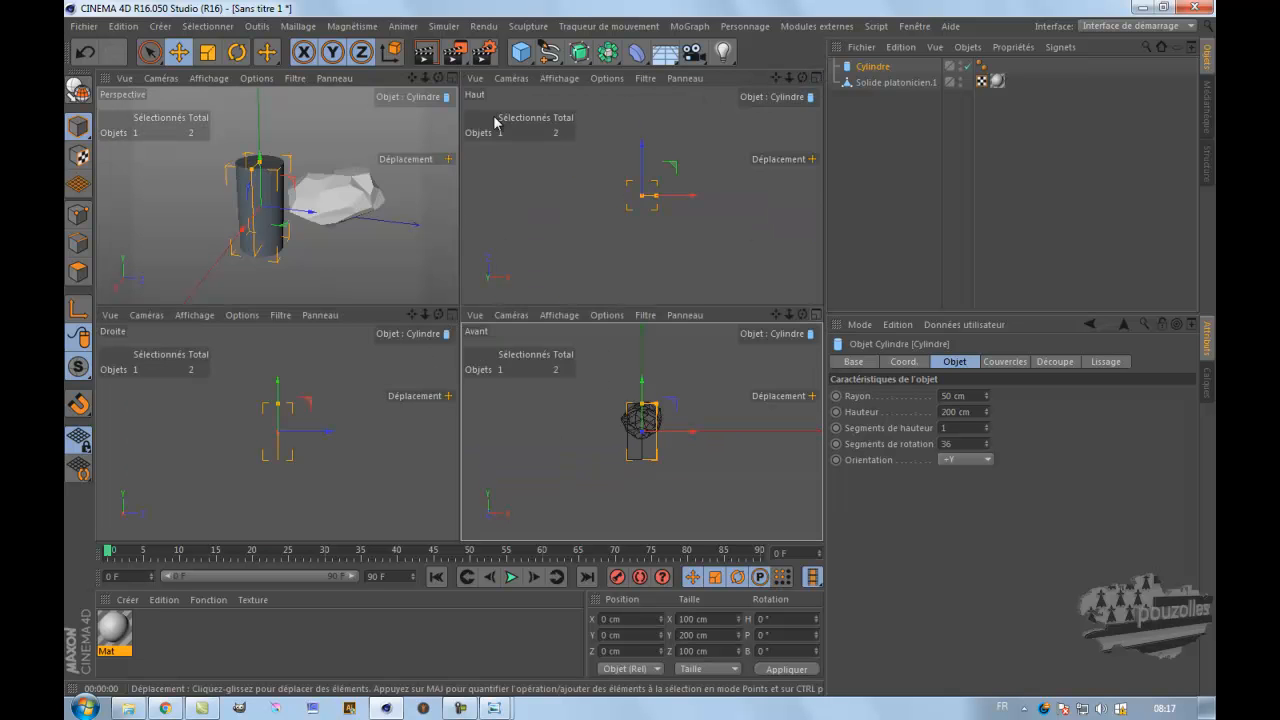
{"action": "left_click", "coordinate": [451, 79]}
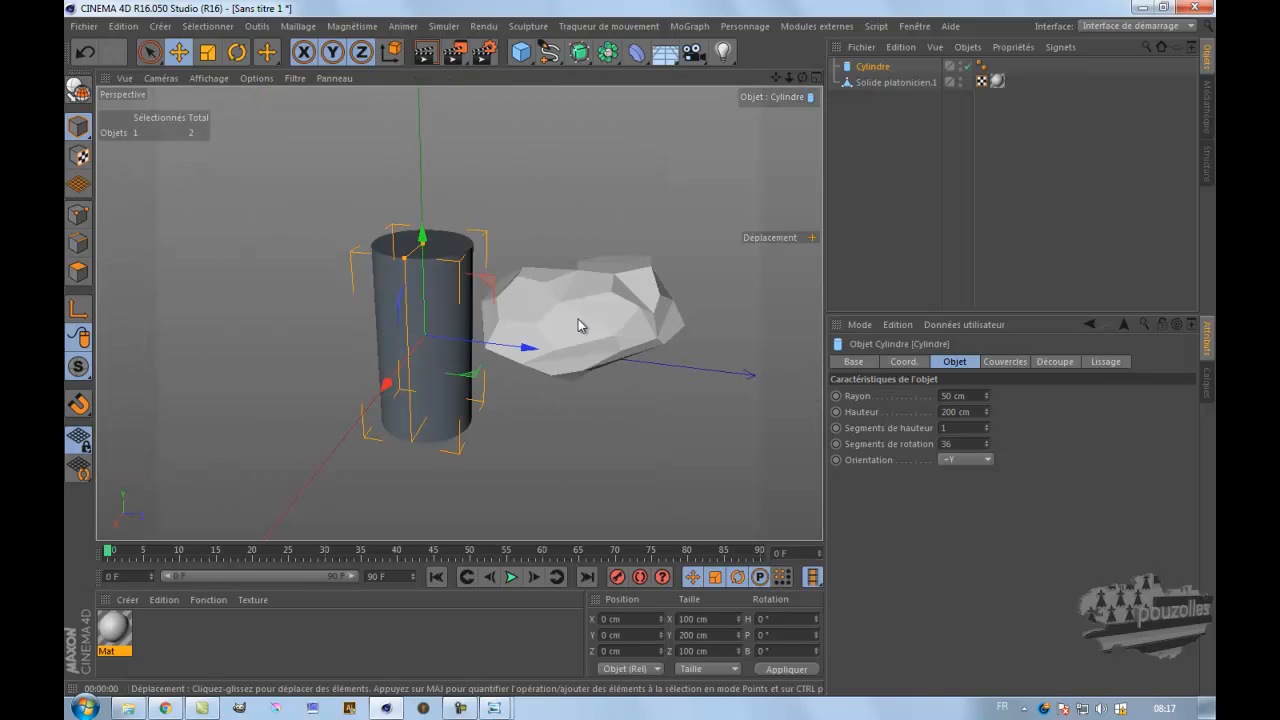
{"action": "middle_click", "coordinate": [326, 297]}
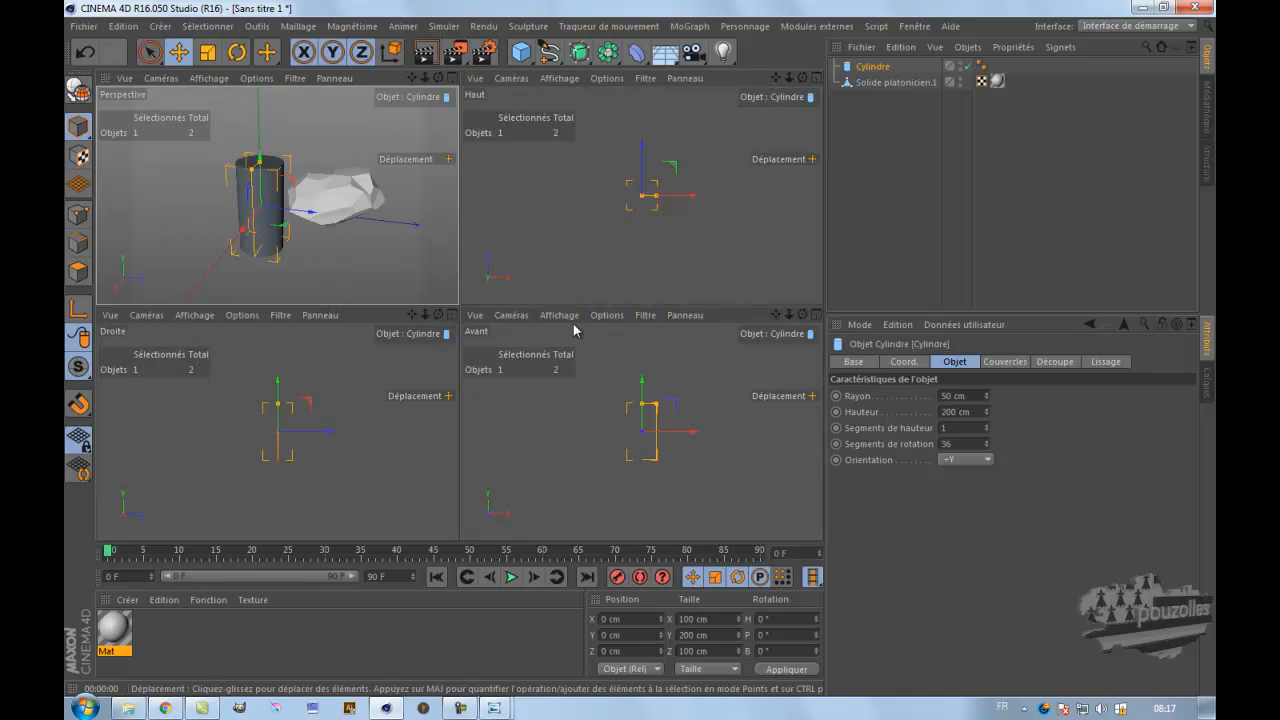
{"action": "middle_click", "coordinate": [557, 424]}
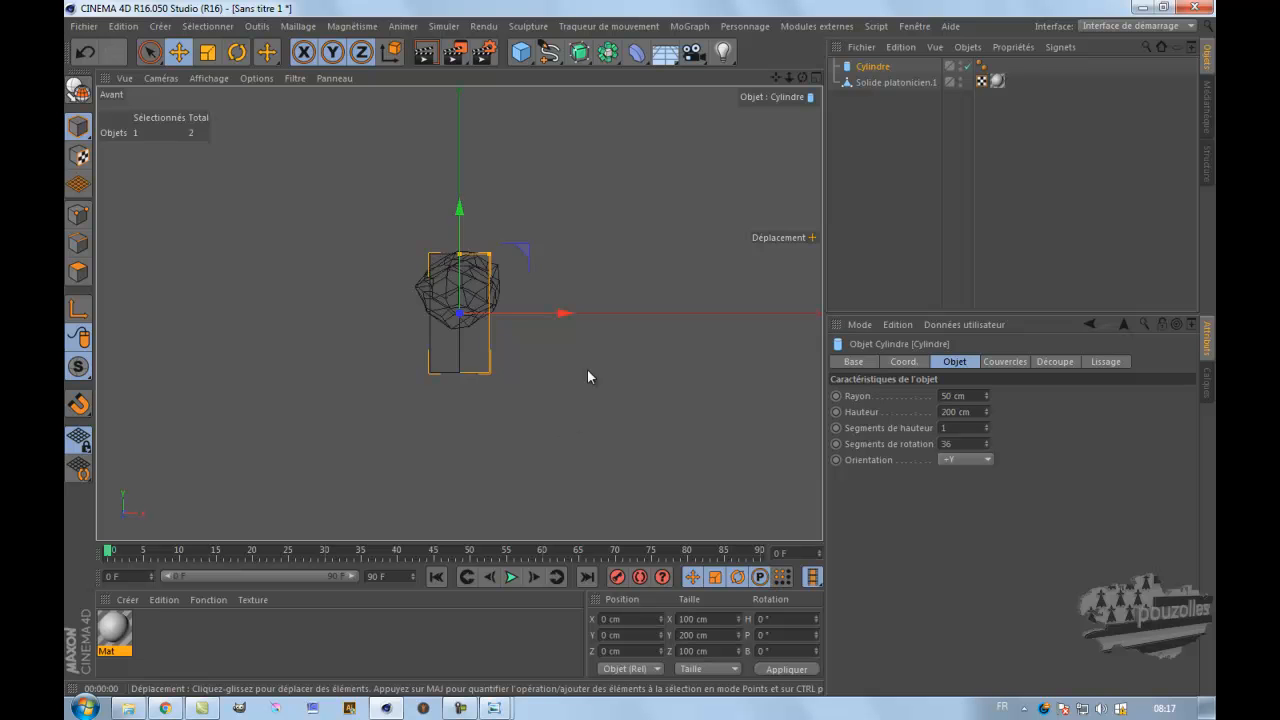
{"action": "scroll", "coordinate": [453, 302], "scroll_direction": "up", "scroll_amount": 5}
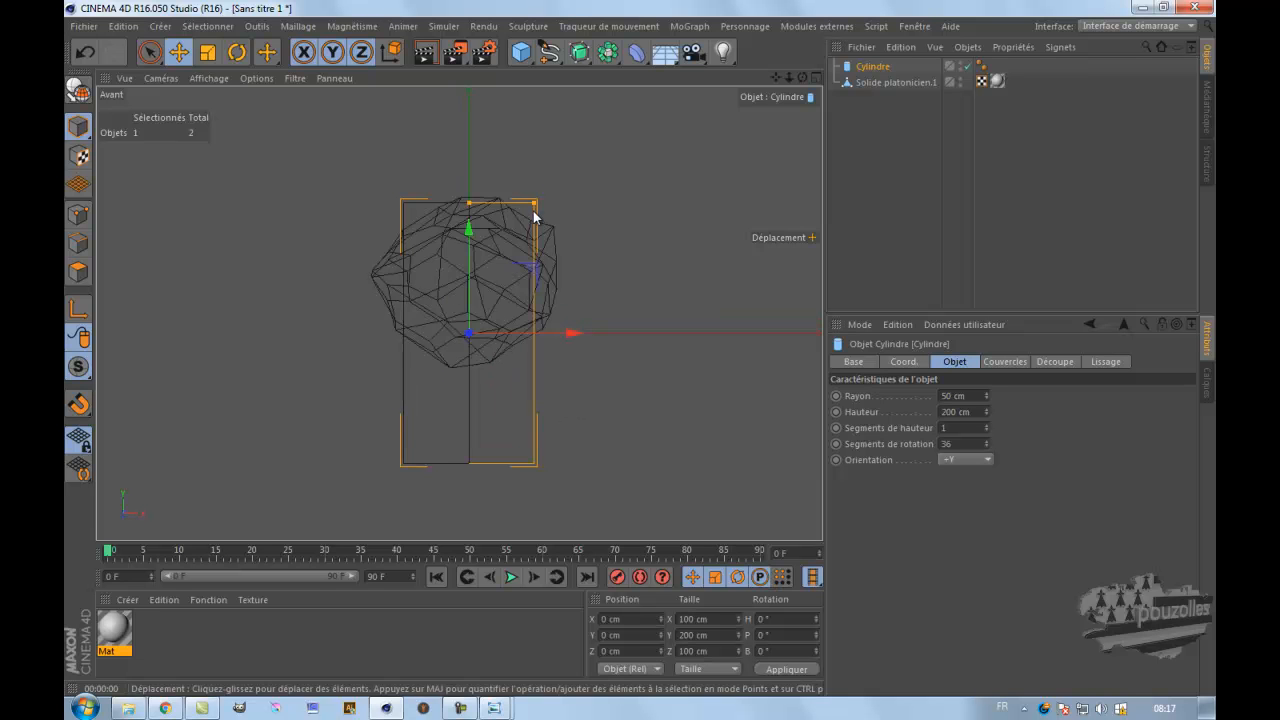
{"action": "left_click_drag", "start_coordinate": [534, 209], "coordinate": [470, 313]}
- Move the sculpted solid along the world axes onto the trunk, to about Y 14 cm and Z -4 cm
{"action": "middle_click", "coordinate": [372, 320]}
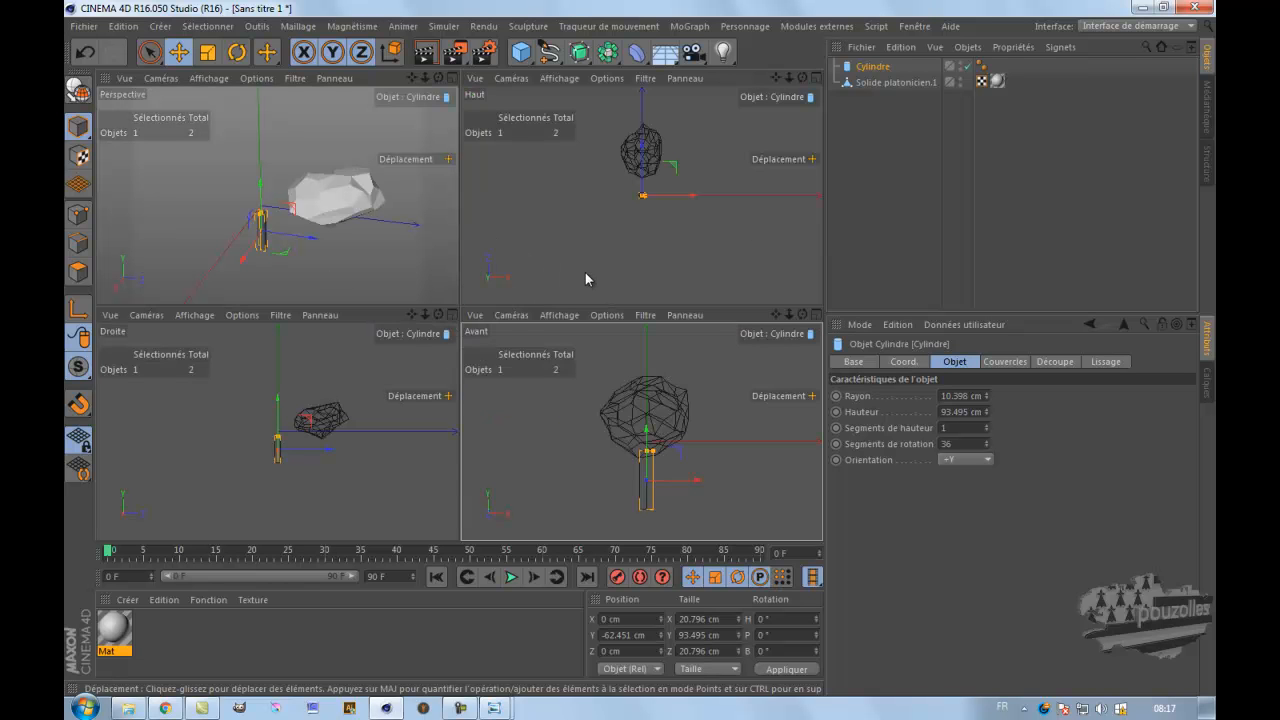
{"action": "middle_click", "coordinate": [346, 377]}
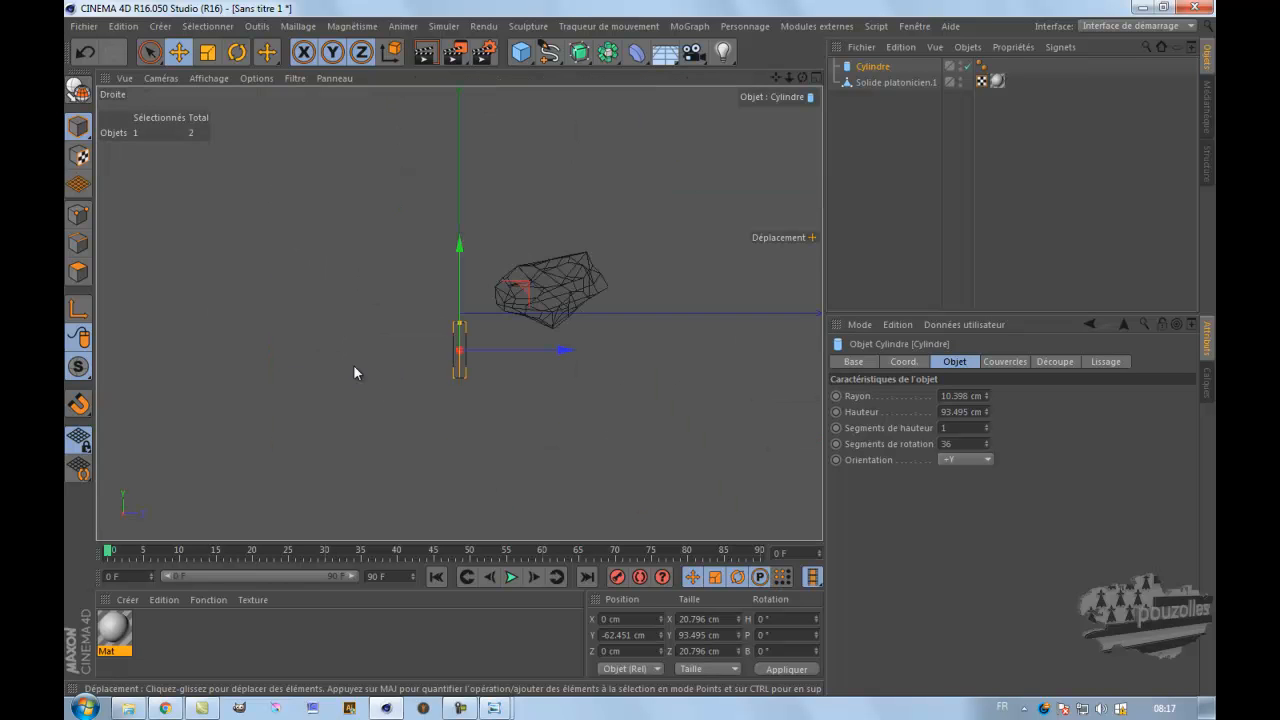
{"action": "left_click", "coordinate": [880, 83]}
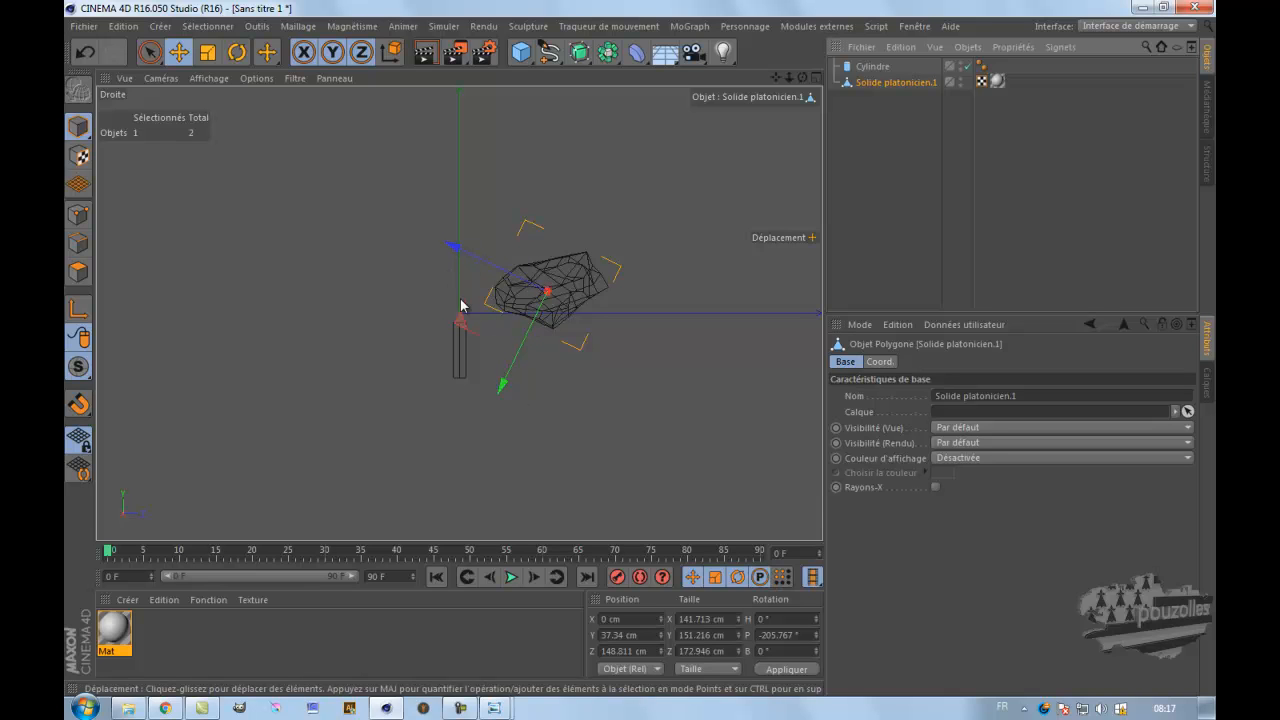
{"action": "left_click", "coordinate": [390, 54]}
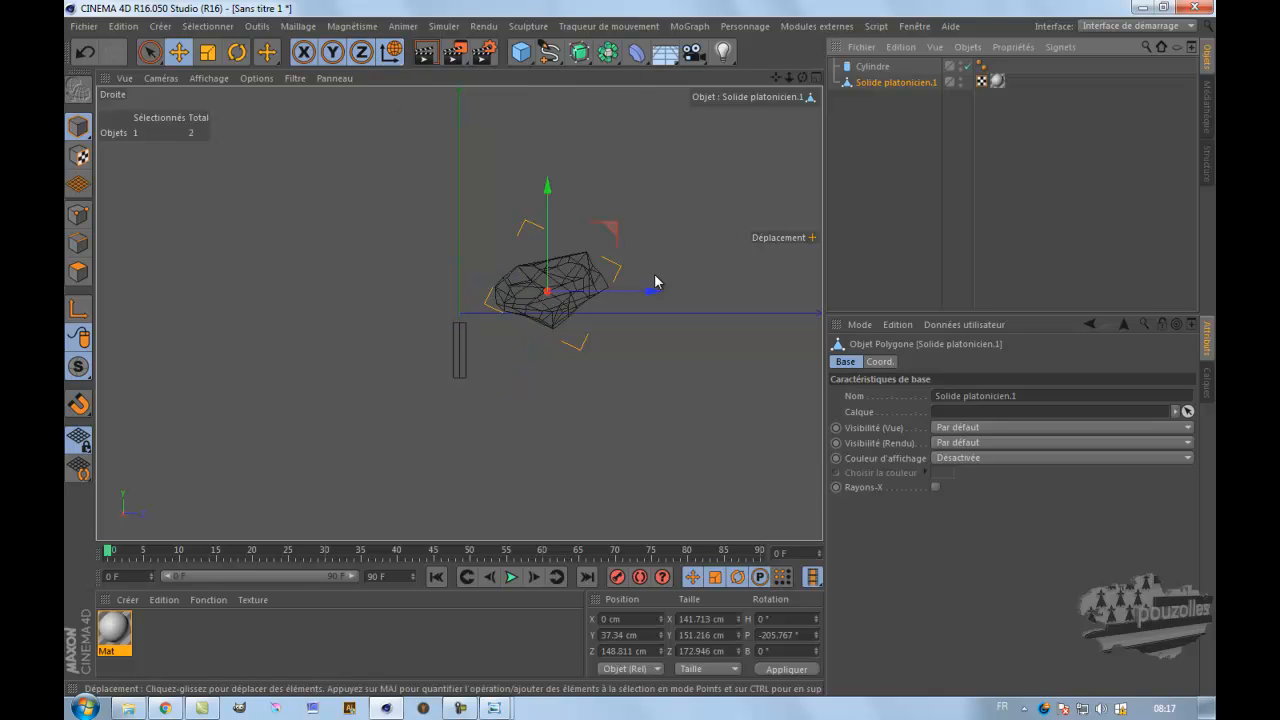
{"action": "left_click_drag", "start_coordinate": [651, 291], "coordinate": [563, 314]}
{"action": "left_click_drag", "start_coordinate": [457, 192], "coordinate": [456, 206]}
- Check the foliage's alignment with the trunk from above and display the perspective view shaded with edge lines
{"action": "middle_click", "coordinate": [315, 292]}
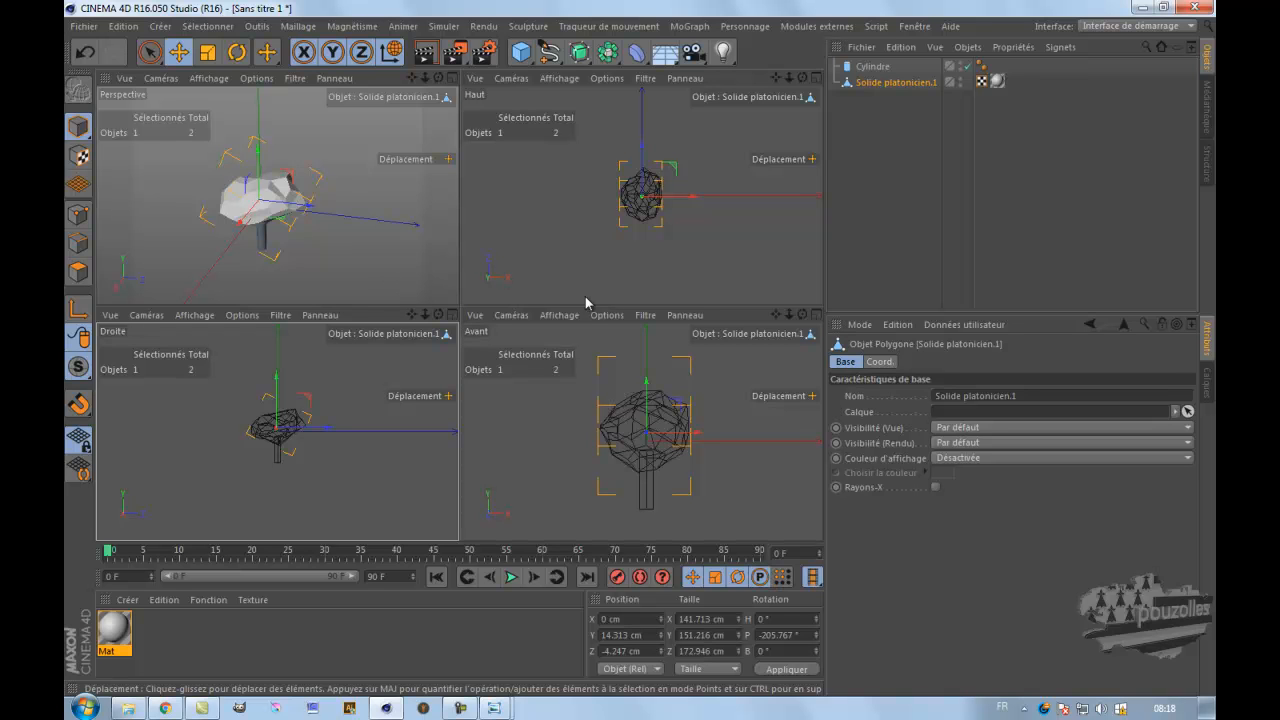
{"action": "middle_click", "coordinate": [630, 208]}
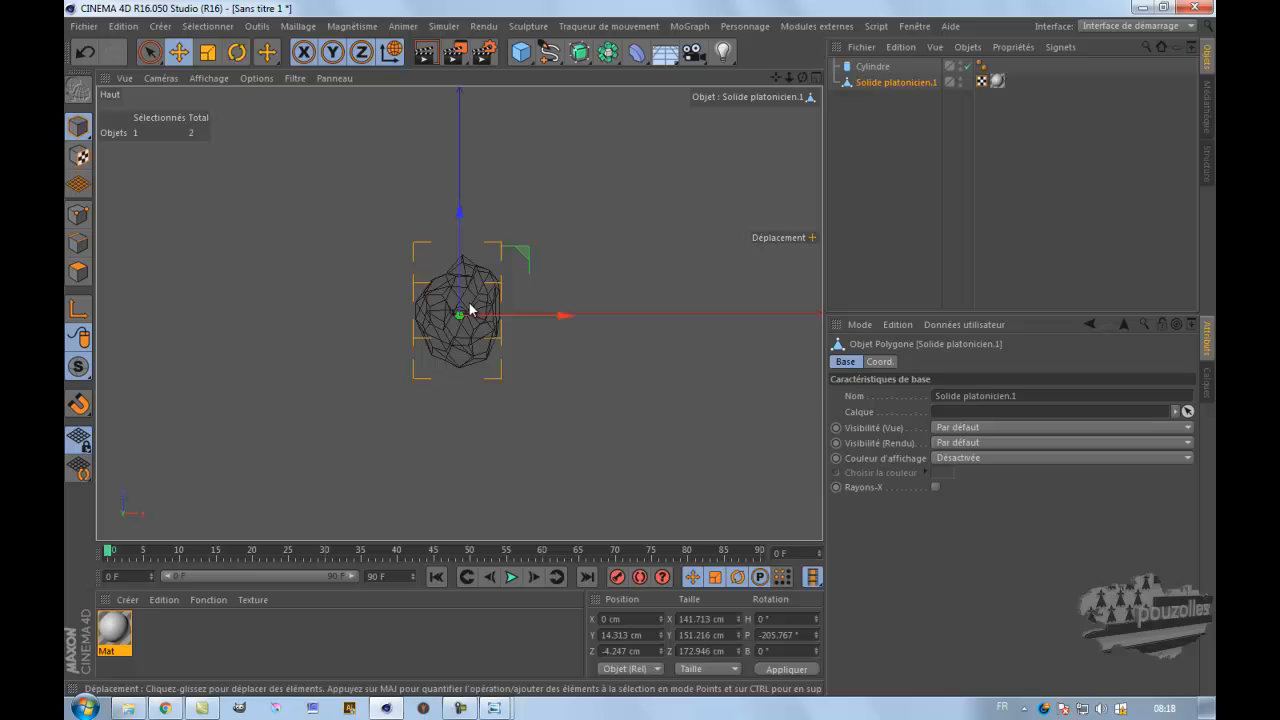
{"action": "middle_click", "coordinate": [466, 391]}
{"action": "middle_click", "coordinate": [364, 279]}
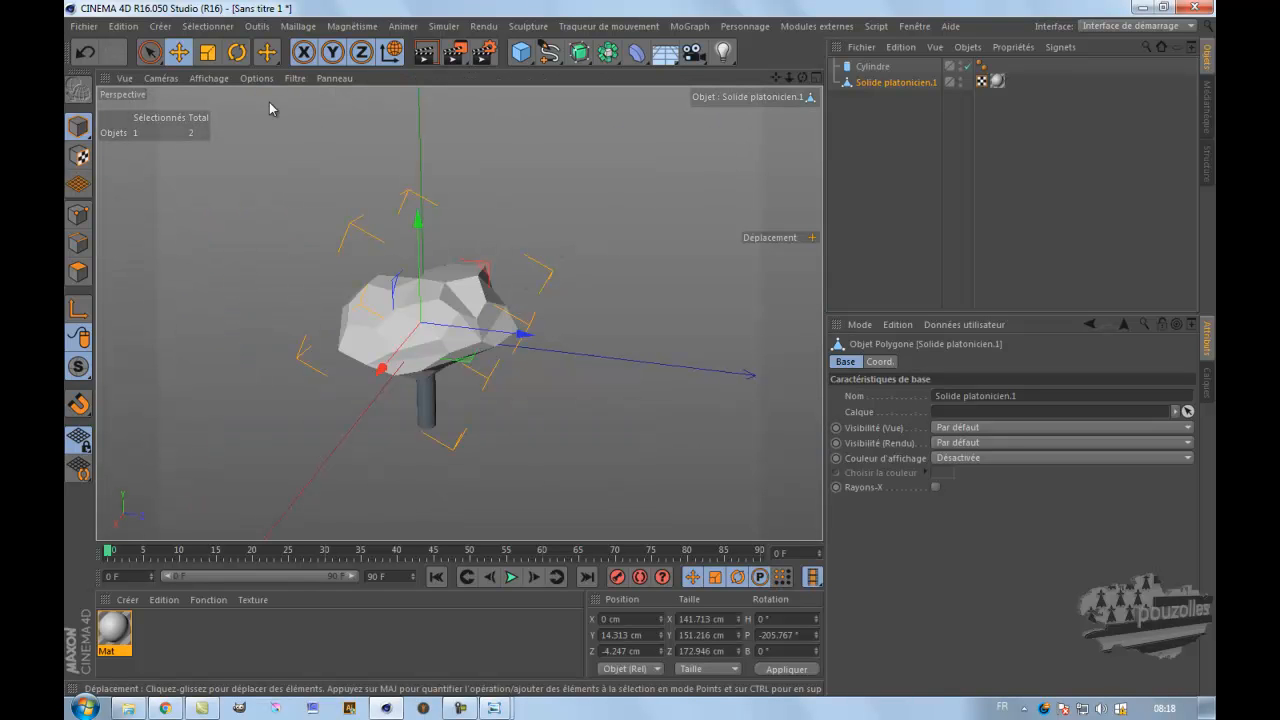
{"action": "left_click", "coordinate": [209, 78]}
{"action": "left_click", "coordinate": [236, 118]}
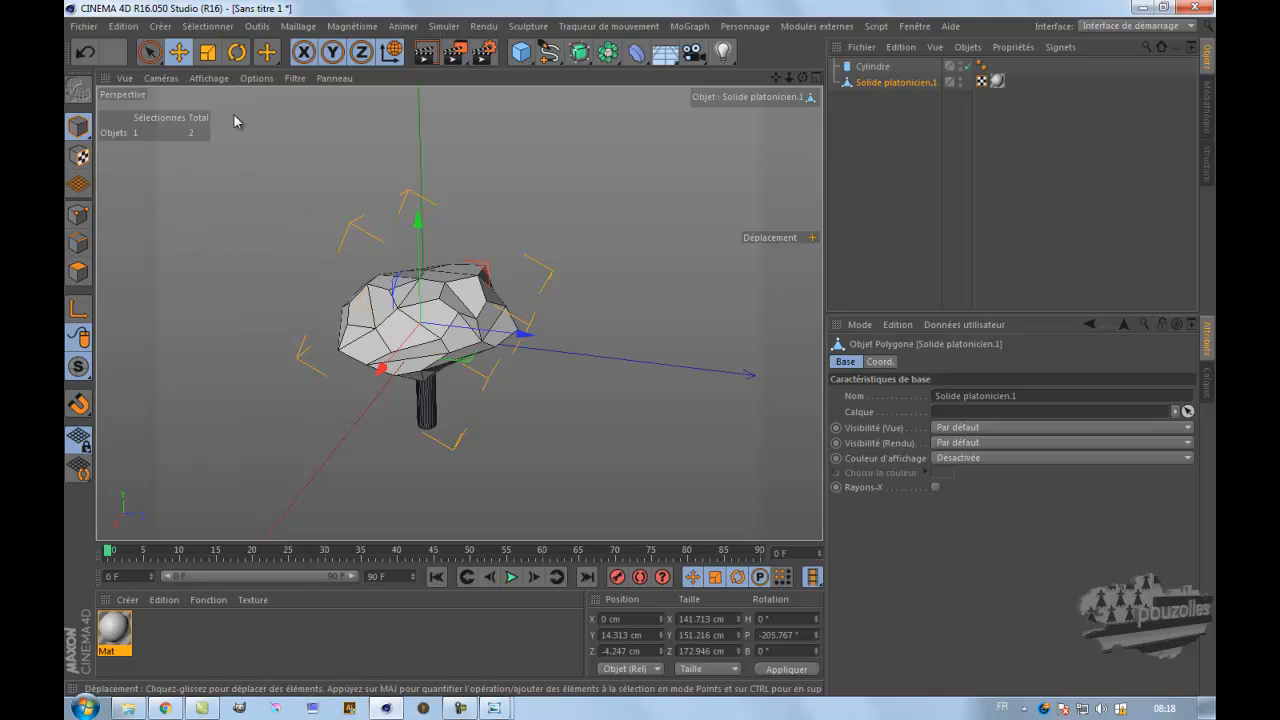
- Set the trunk cylinder's rotation segments to 8 for a low-poly look
{"action": "scroll", "coordinate": [430, 428], "scroll_direction": "up", "scroll_amount": 2}
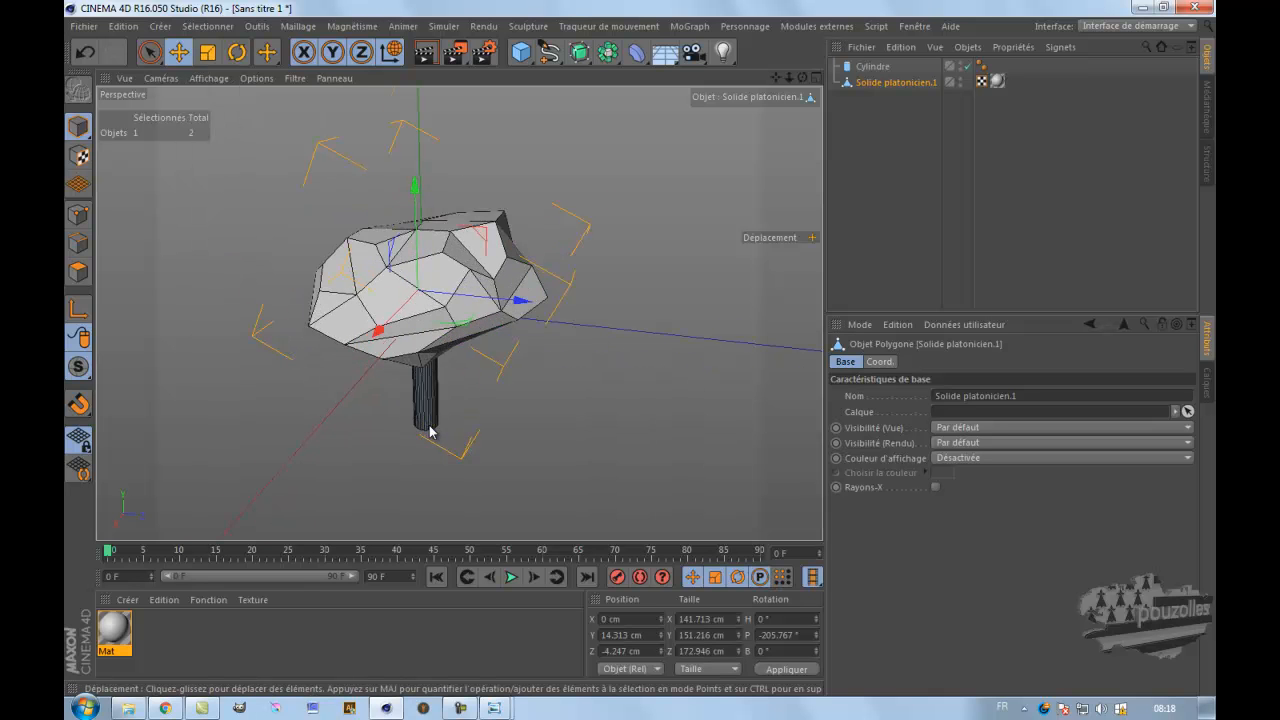
{"action": "scroll", "coordinate": [430, 428], "scroll_direction": "up", "scroll_amount": 4}
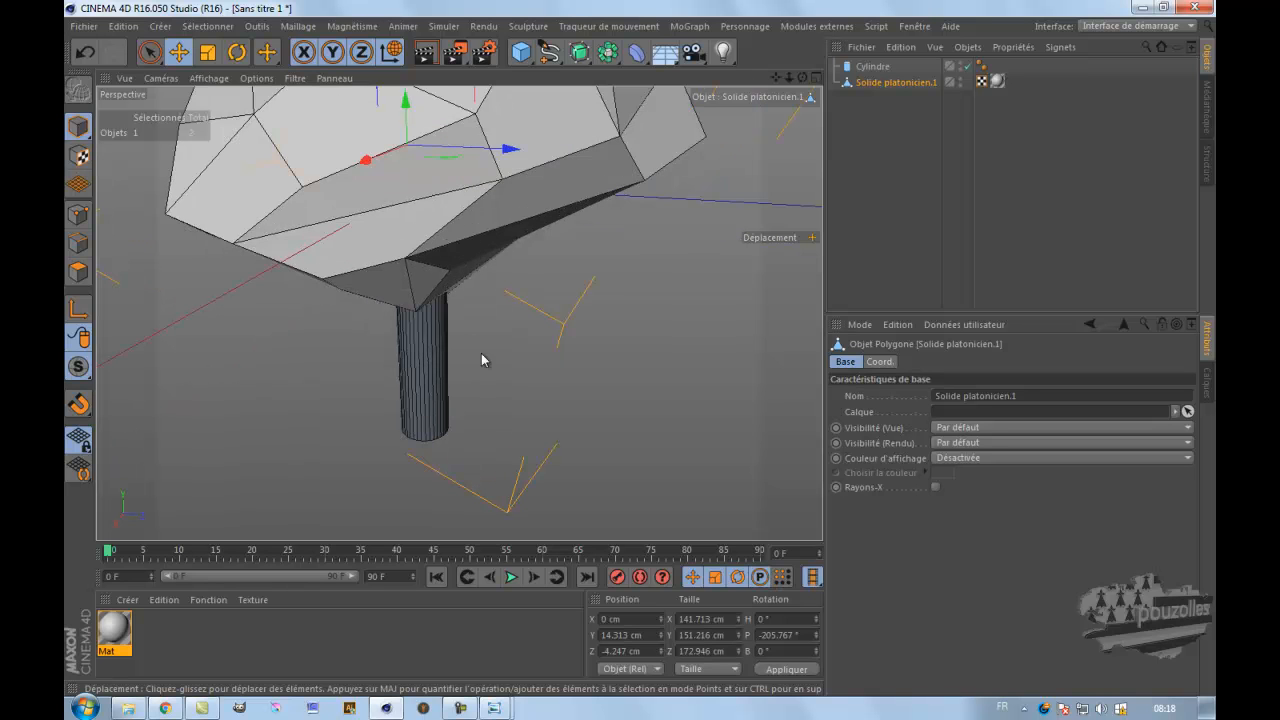
{"action": "left_click", "coordinate": [874, 66]}
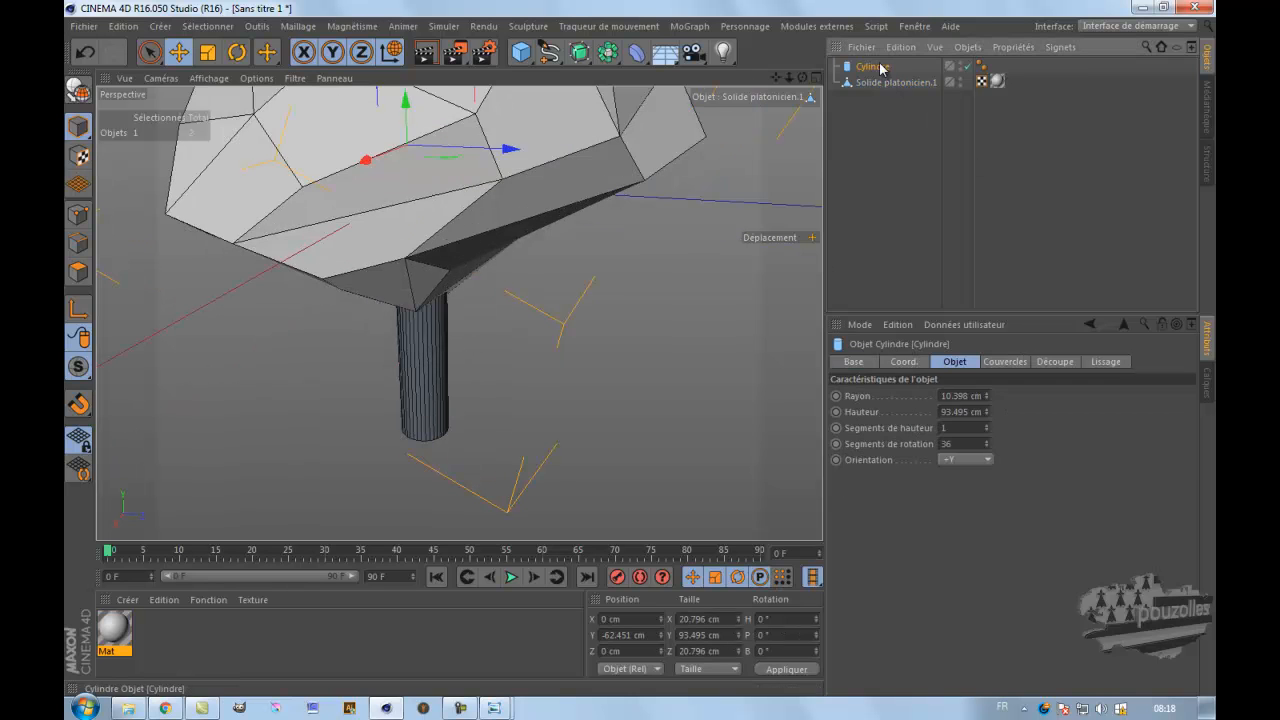
{"action": "left_click", "coordinate": [968, 446]}
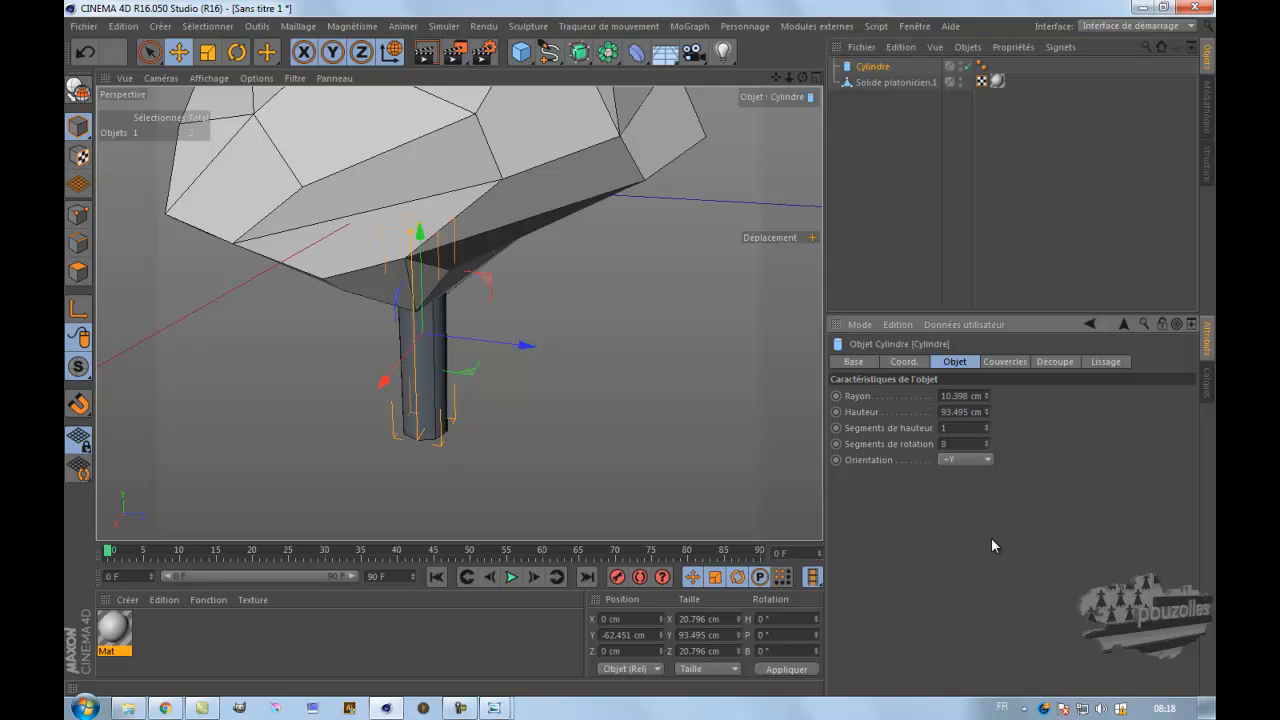
{"action": "scroll", "coordinate": [570, 380], "scroll_direction": "down", "scroll_amount": 4}
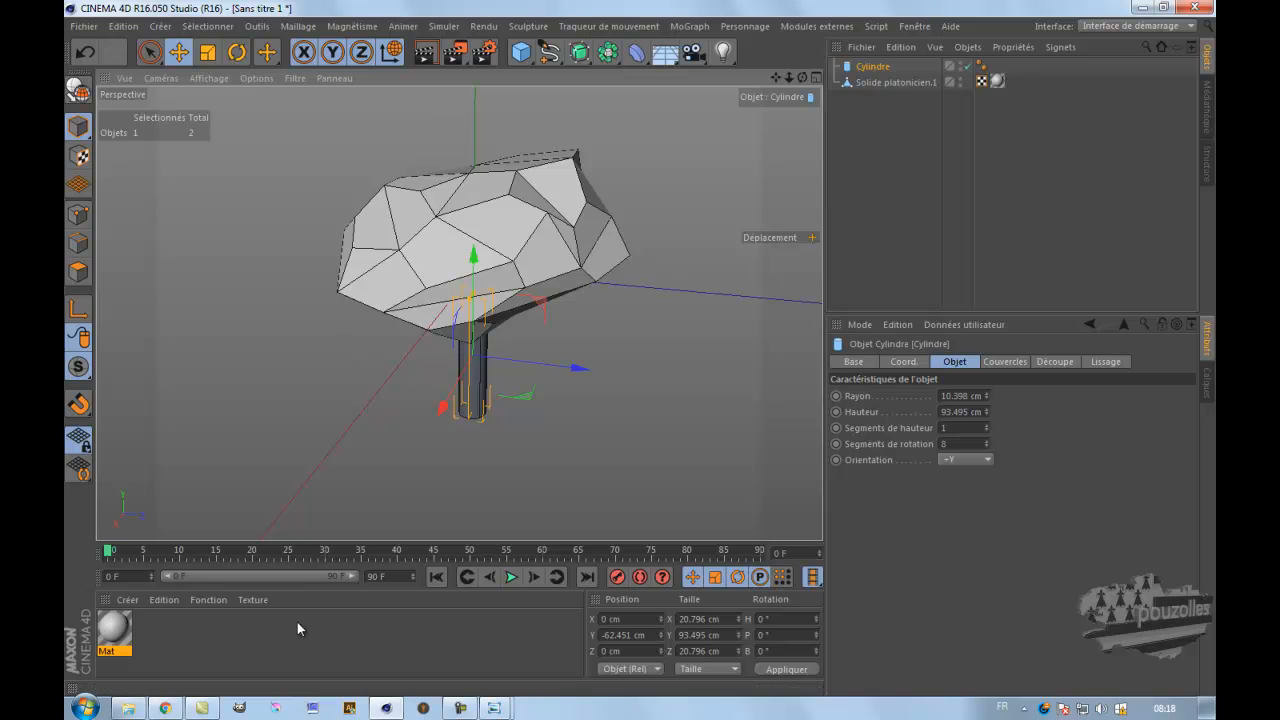
- Create a new material for the trunk and set its colour to brown, RGB 96, 62, 28
{"action": "double_click", "coordinate": [215, 621]}
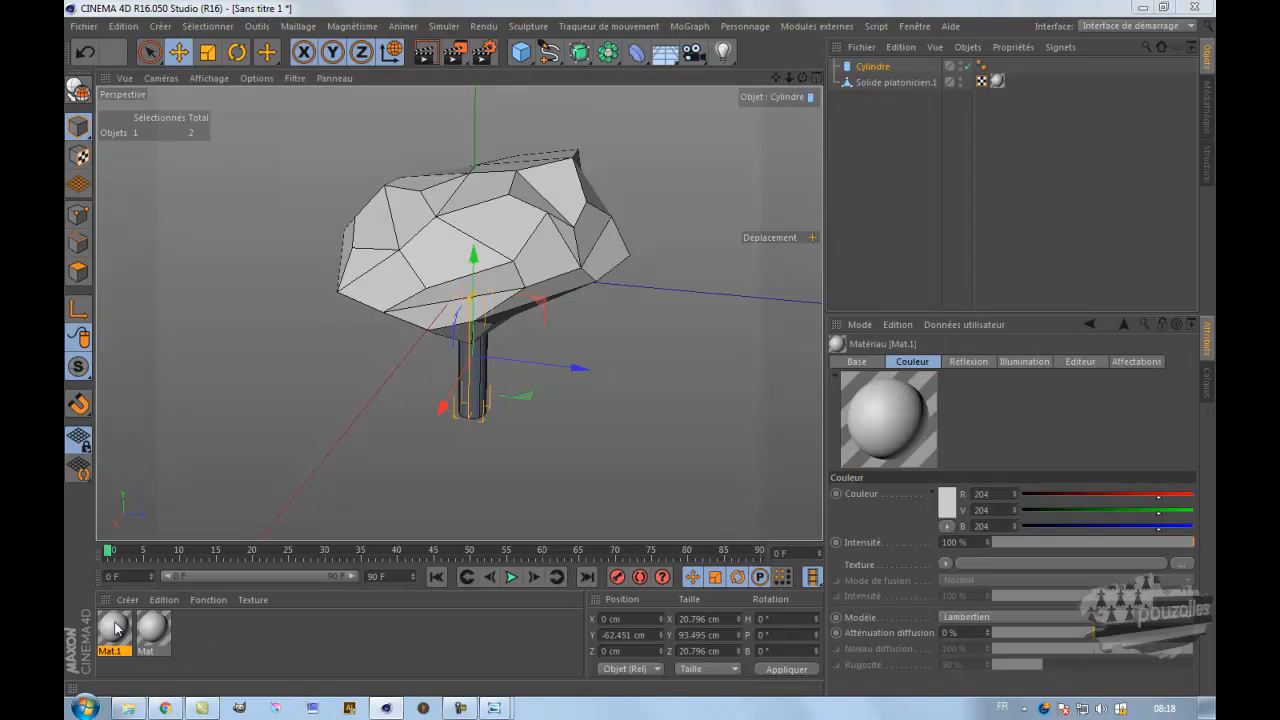
{"action": "double_click", "coordinate": [113, 628]}
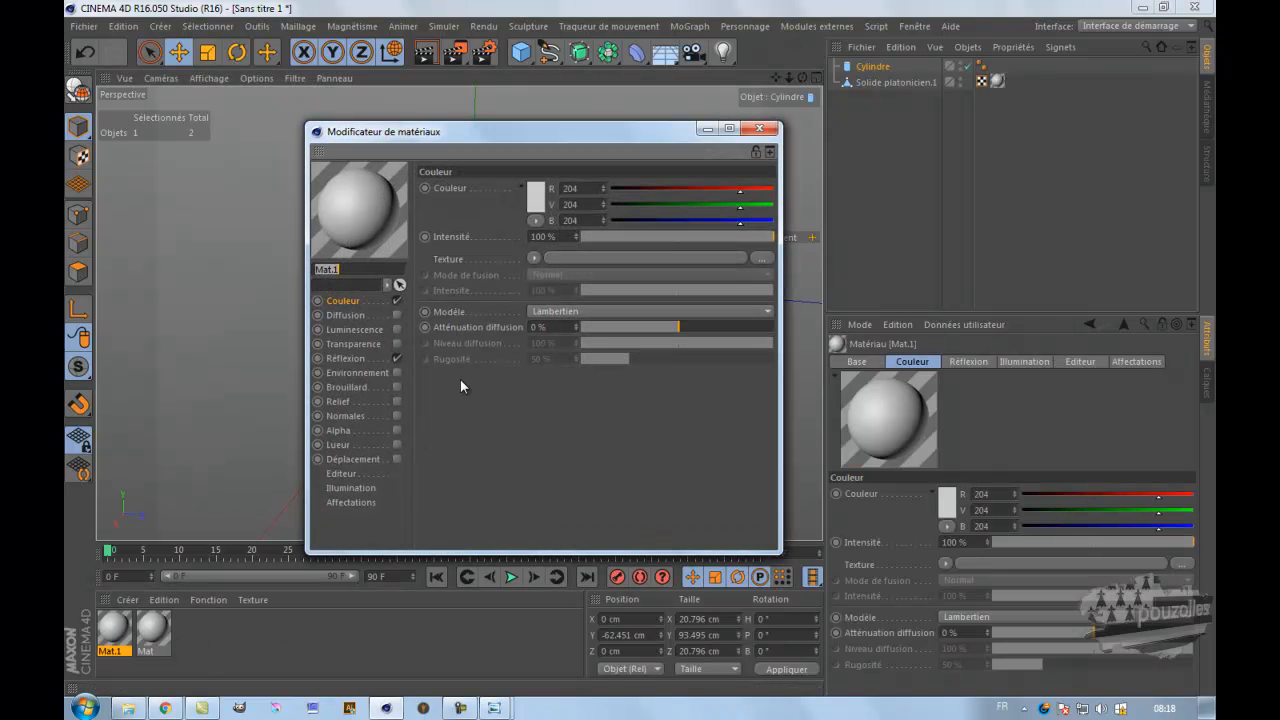
{"action": "left_click", "coordinate": [538, 196]}
{"action": "left_click", "coordinate": [511, 131]}
{"action": "left_click_drag", "start_coordinate": [533, 173], "coordinate": [518, 186]}
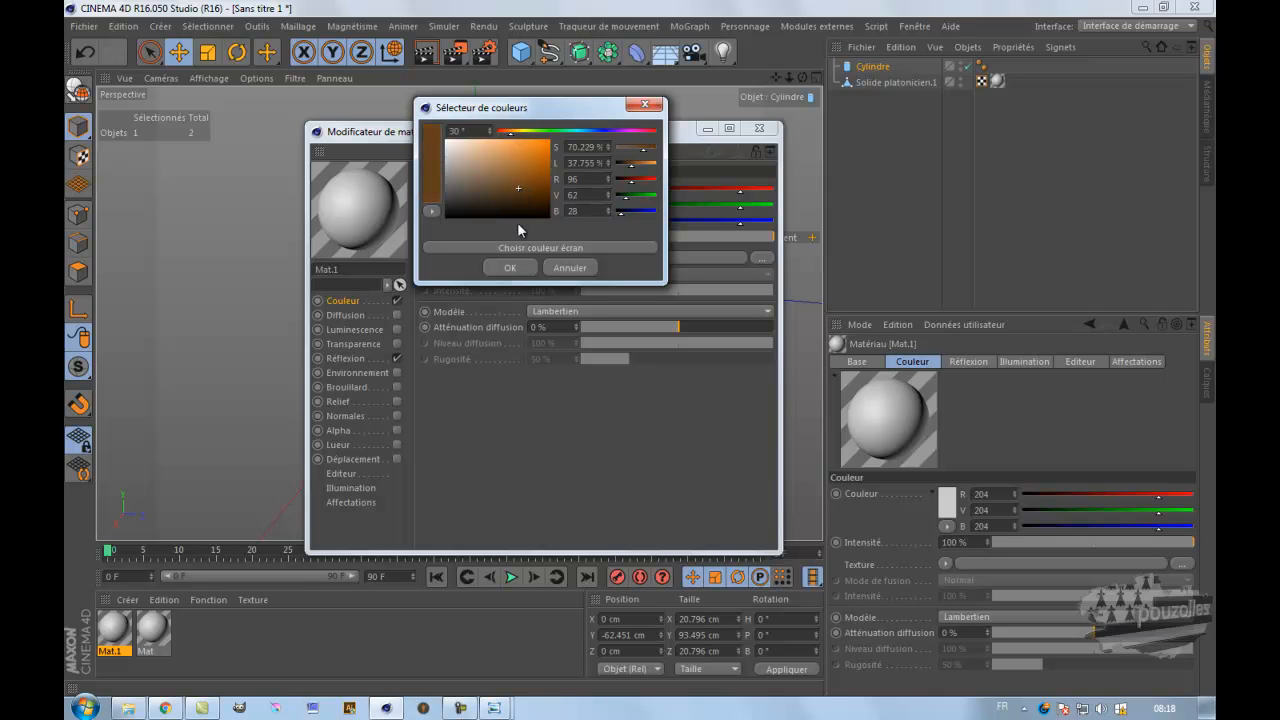
{"action": "left_click", "coordinate": [510, 267]}
{"action": "left_click", "coordinate": [759, 128]}
- Recolour the foliage's existing material Mat to dark green, RGB 23, 67, 19
{"action": "double_click", "coordinate": [152, 628]}
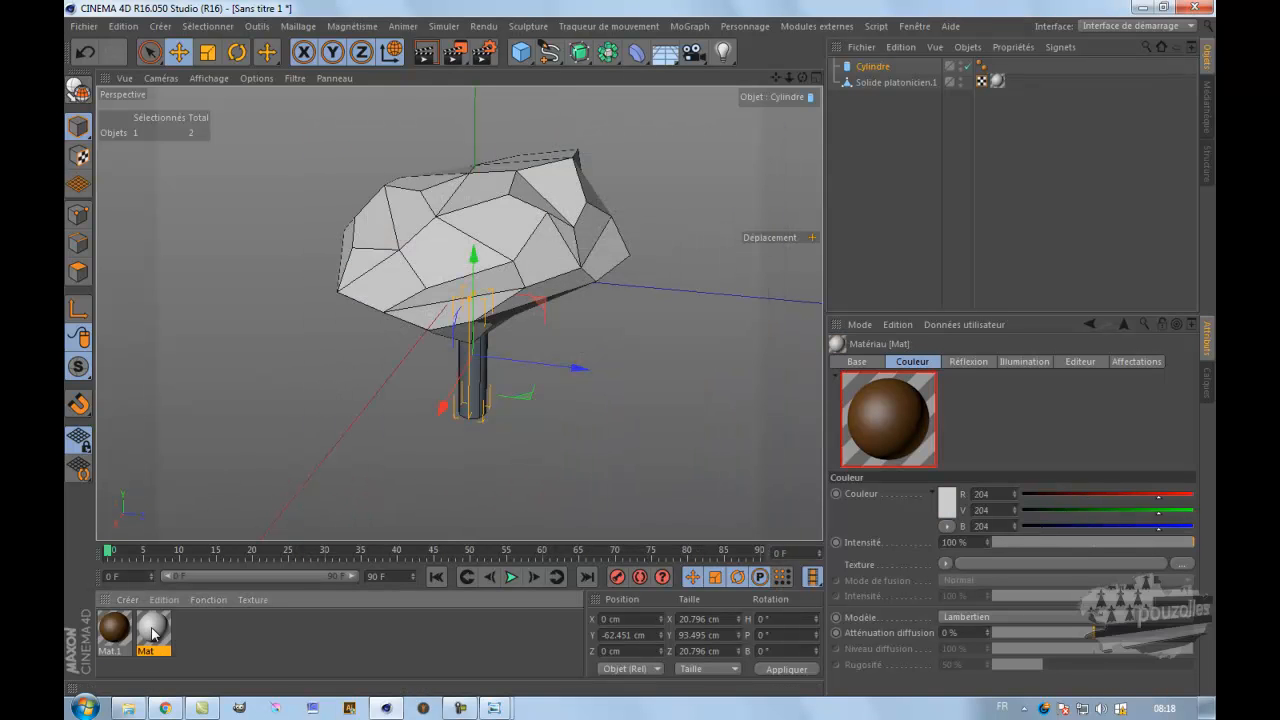
{"action": "left_click", "coordinate": [530, 172]}
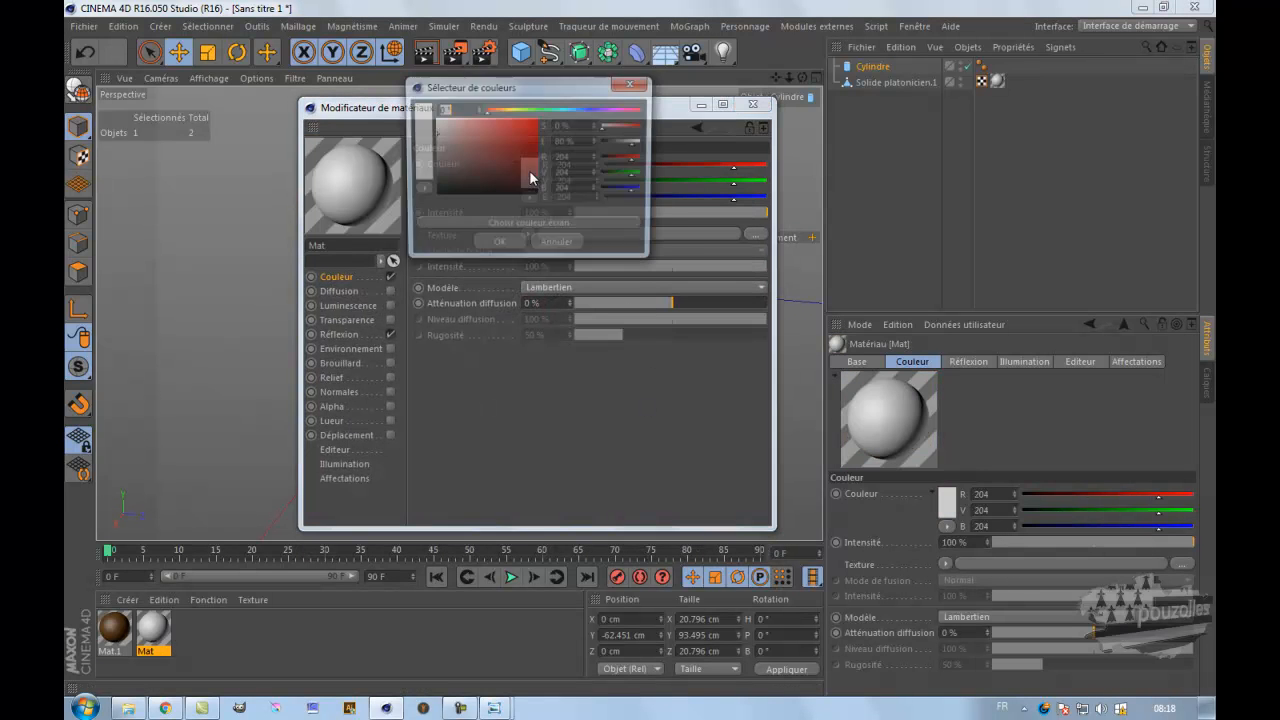
{"action": "left_click", "coordinate": [537, 109]}
{"action": "left_click_drag", "start_coordinate": [520, 157], "coordinate": [509, 176]}
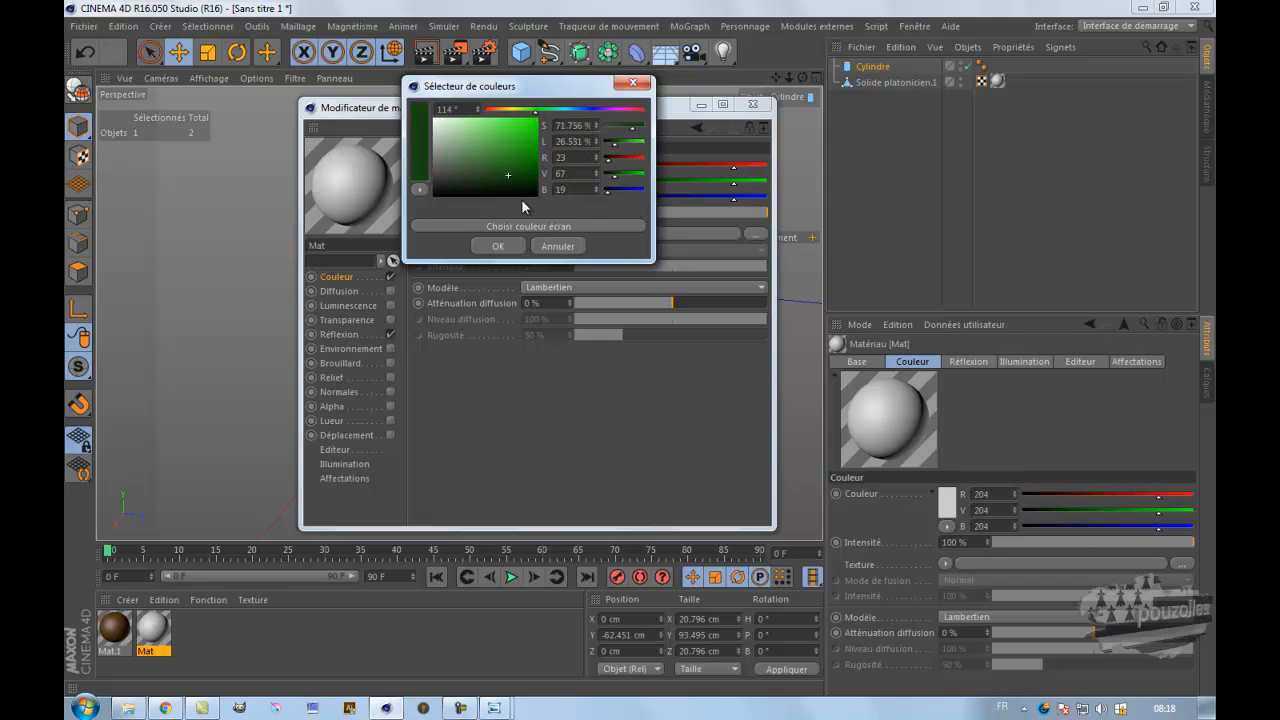
{"action": "left_click", "coordinate": [518, 246]}
{"action": "left_click", "coordinate": [752, 104]}
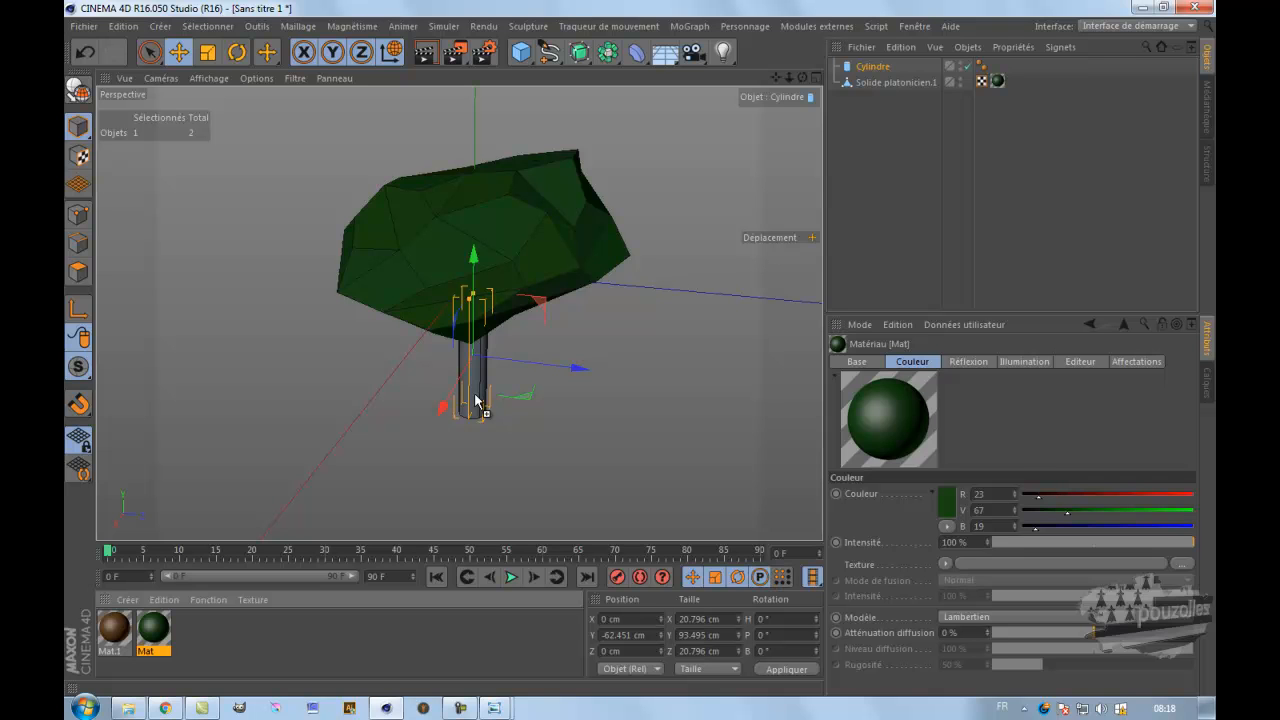
- Apply the brown material to the trunk cylinder and render the perspective view
{"action": "left_click_drag", "start_coordinate": [476, 382], "coordinate": [888, 66]}
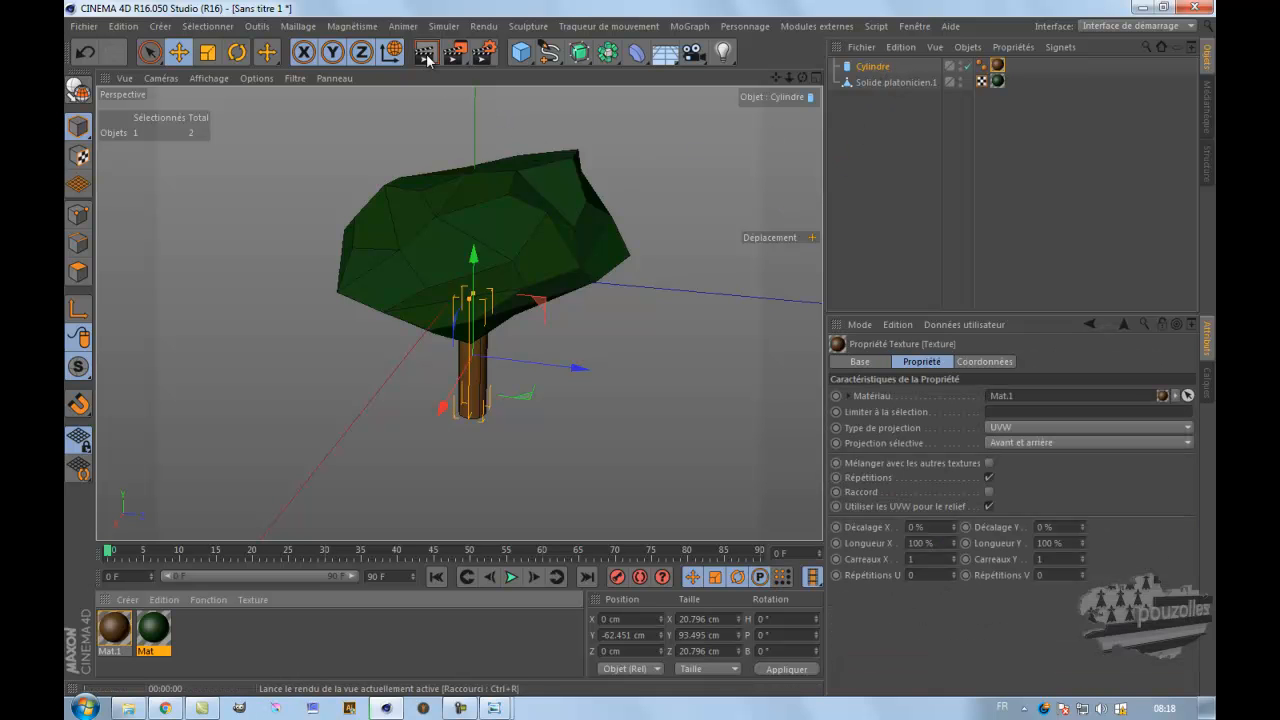
{"action": "key", "text": "ctrl+r"}
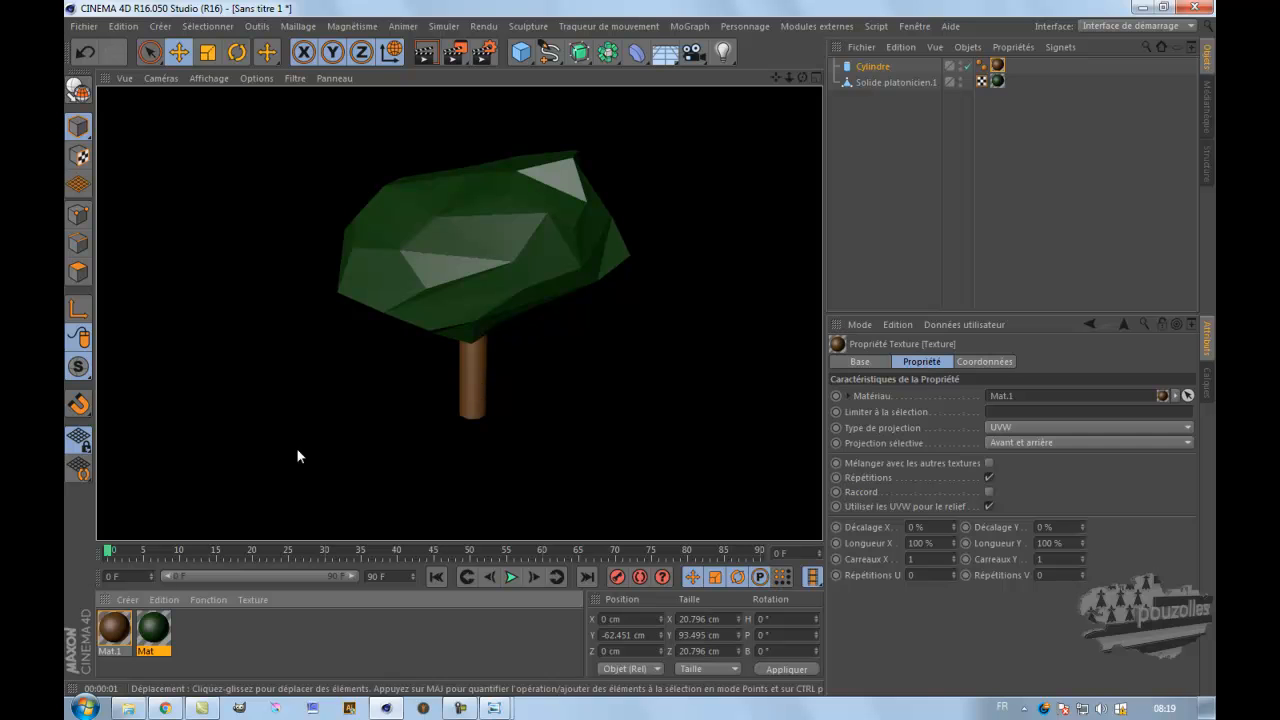
- Turn off reflection on both the brown and green materials and render the perspective view again
{"action": "double_click", "coordinate": [116, 628]}
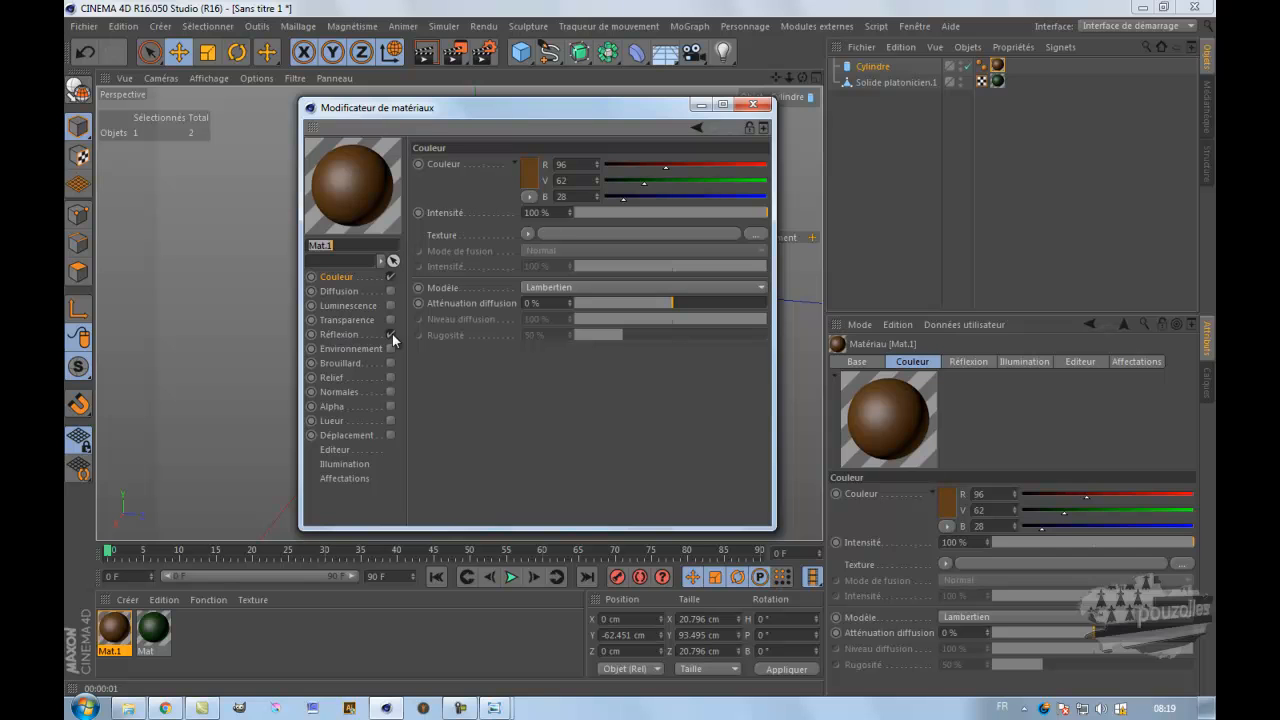
{"action": "left_click", "coordinate": [153, 628]}
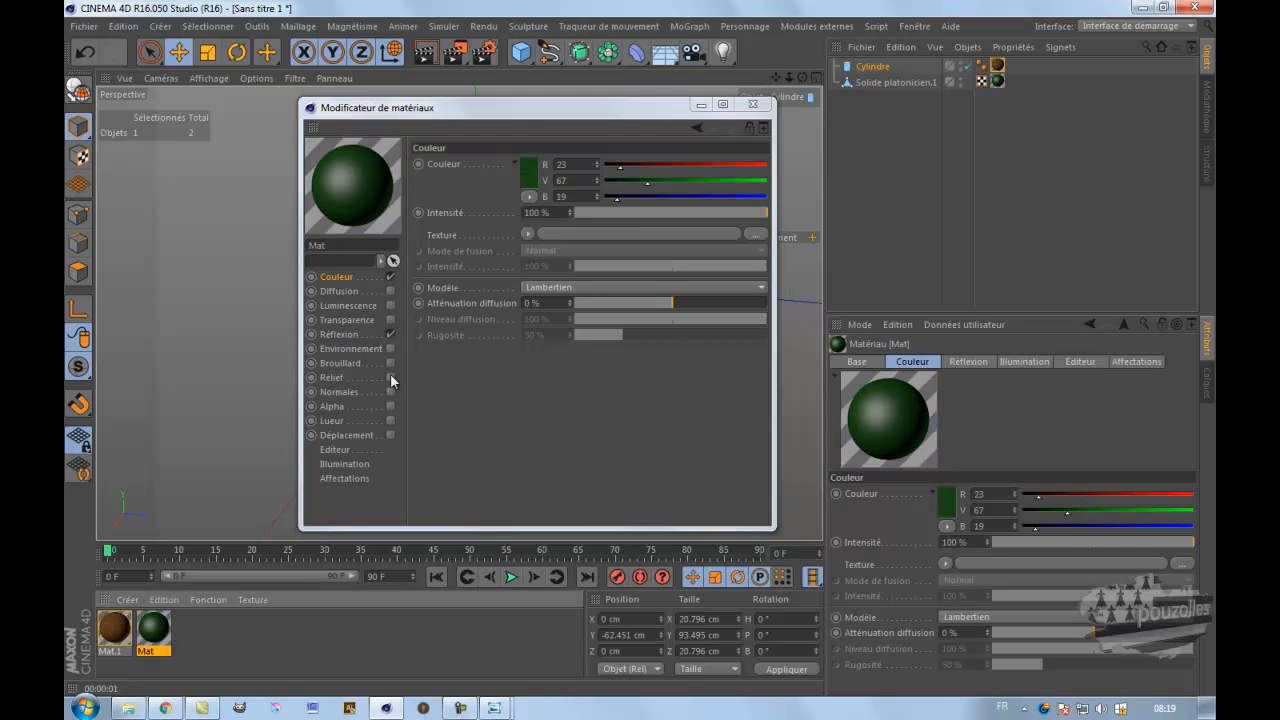
{"action": "left_click", "coordinate": [394, 340]}
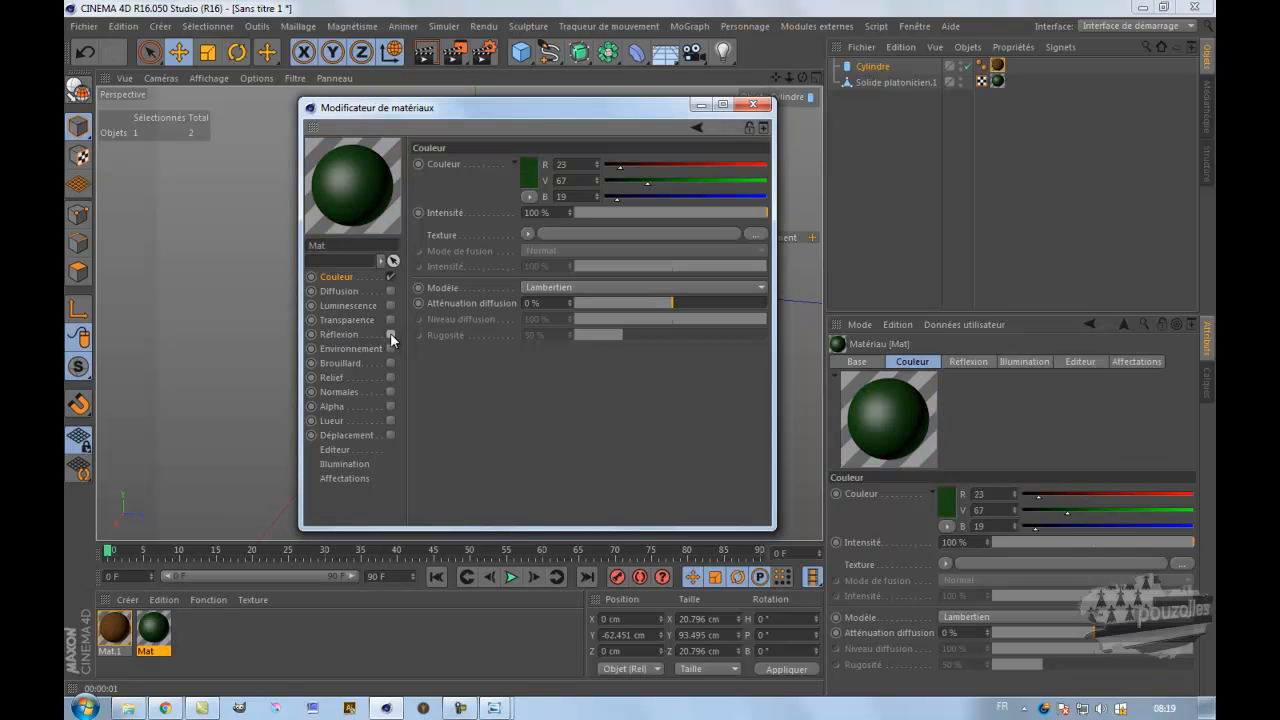
{"action": "left_click", "coordinate": [390, 334]}
{"action": "left_click", "coordinate": [752, 104]}
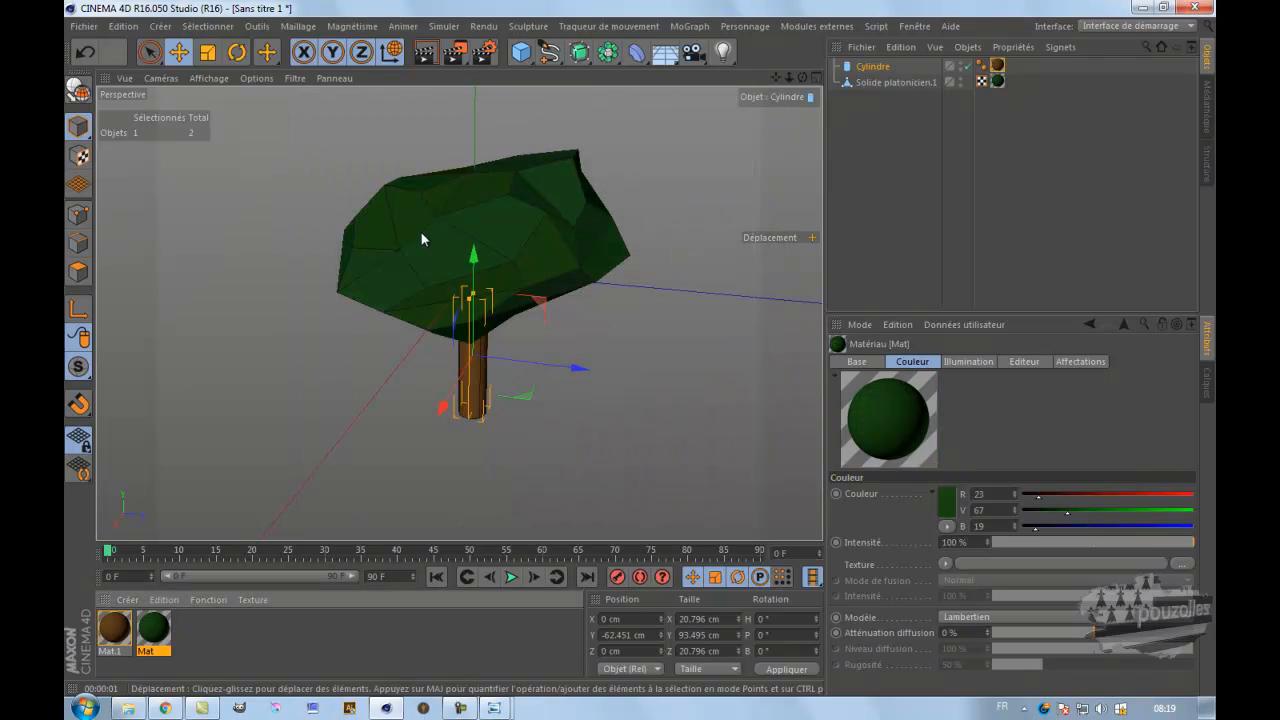
{"action": "left_click", "coordinate": [424, 53]}
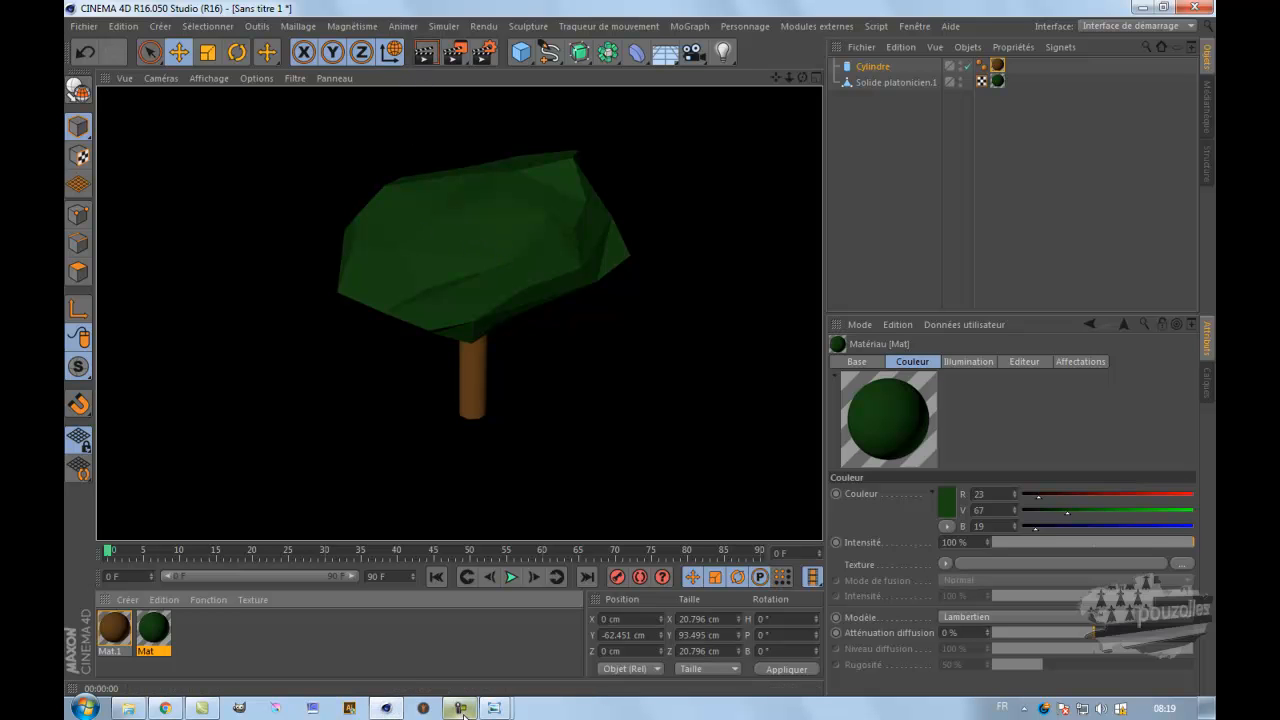
- Look at the fruit tree in the reference image deco poly.png in Windows Photo Viewer, and return to Cinema 4D
{"action": "mouse_move", "coordinate": [461, 711]}
{"action": "left_click", "coordinate": [437, 646]}
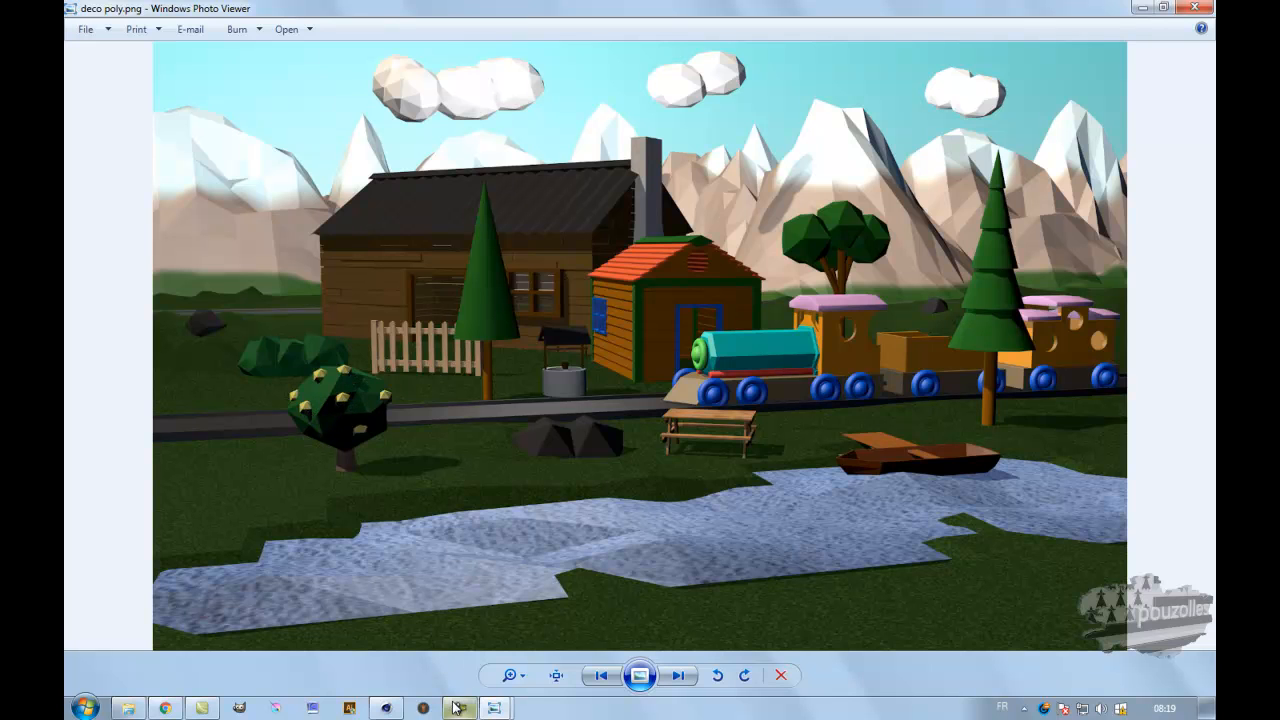
{"action": "left_click", "coordinate": [386, 708]}
- Add an icosahedron platonic solid as a fruit and set its radius to 10 cm
{"action": "left_click", "coordinate": [884, 142]}
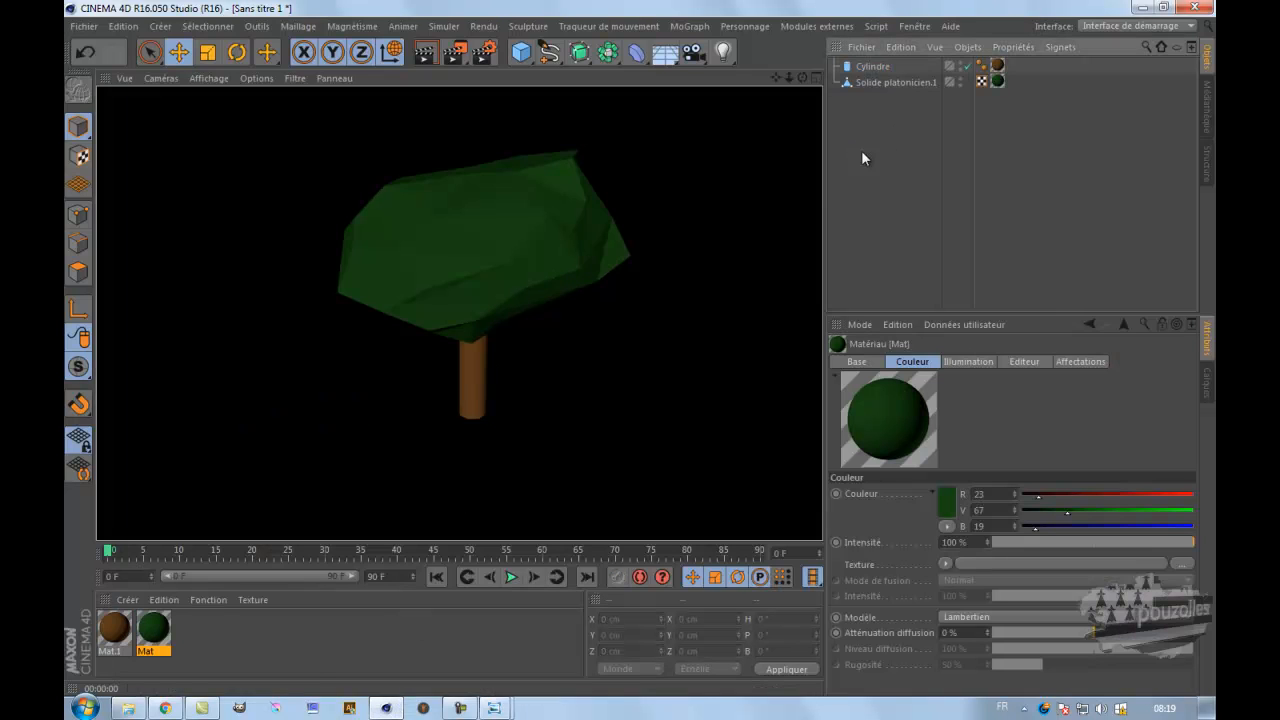
{"action": "left_click", "coordinate": [520, 52]}
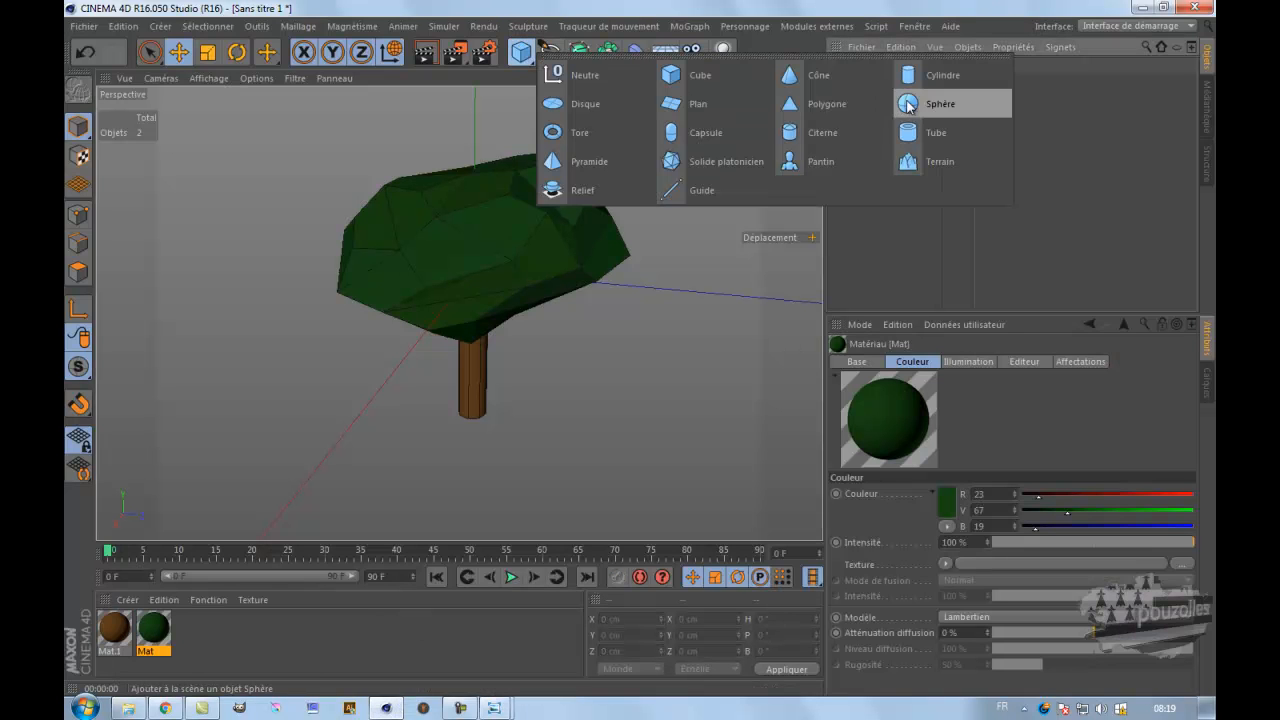
{"action": "left_click", "coordinate": [697, 158]}
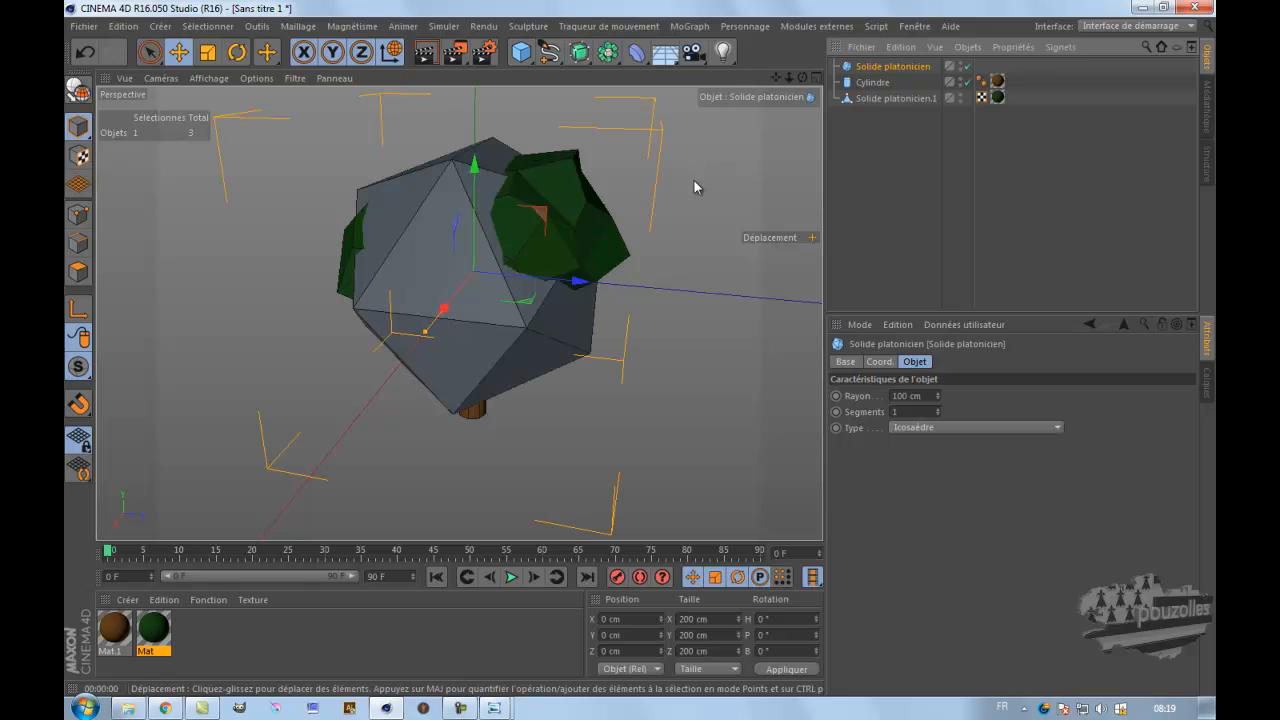
{"action": "double_click", "coordinate": [910, 396]}
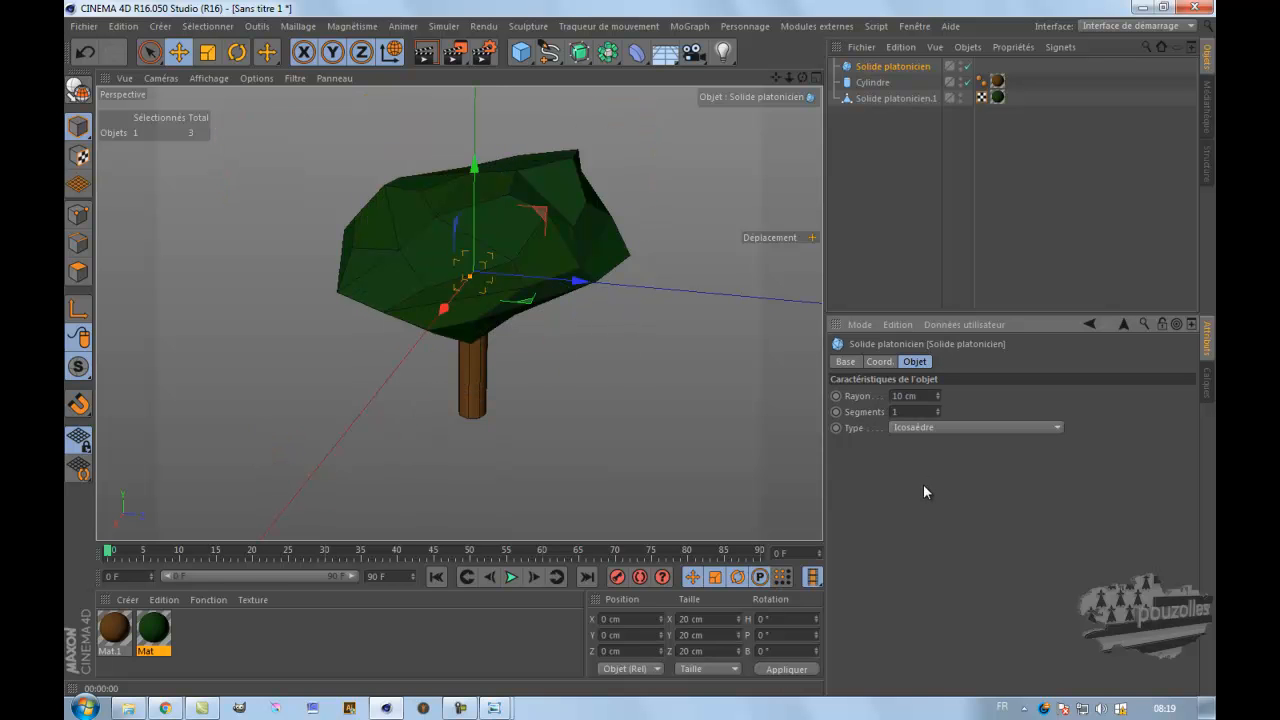
- Move the small icosahedron along the X axis to the foliage's edge, at about X 62.7 cm
{"action": "middle_click", "coordinate": [584, 377]}
{"action": "middle_click", "coordinate": [587, 277]}
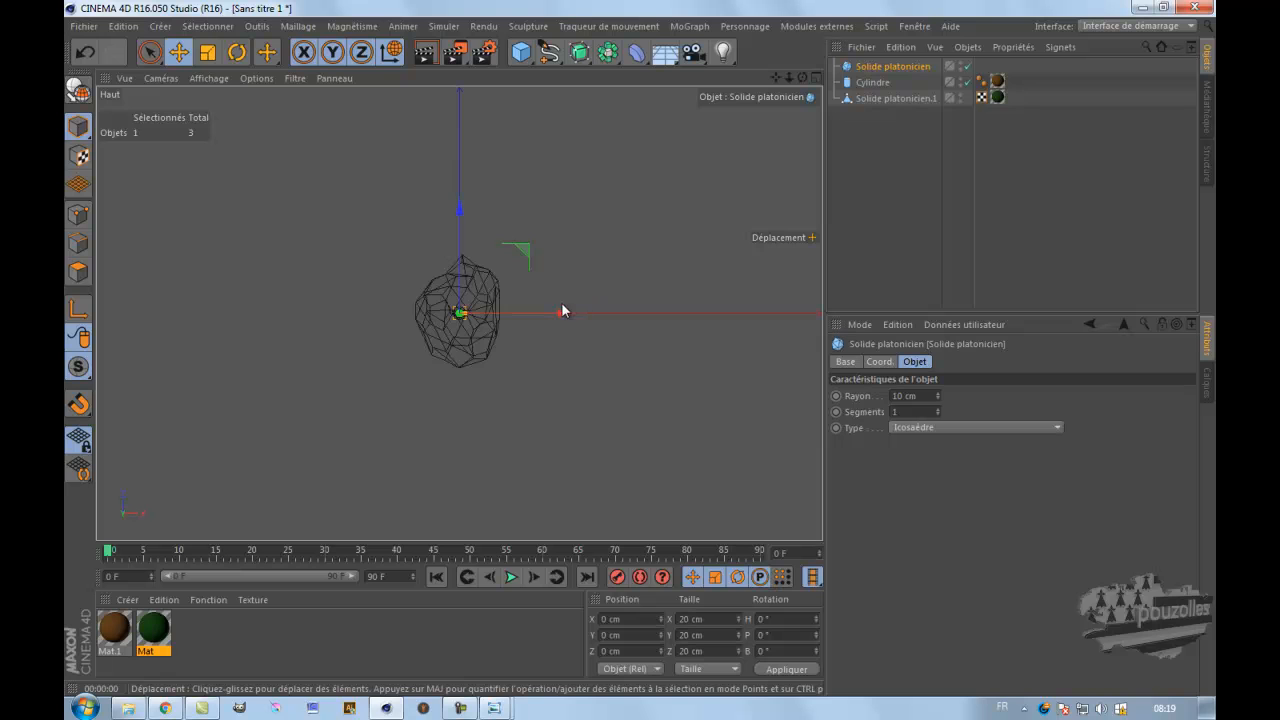
{"action": "left_click_drag", "start_coordinate": [563, 316], "coordinate": [603, 317]}
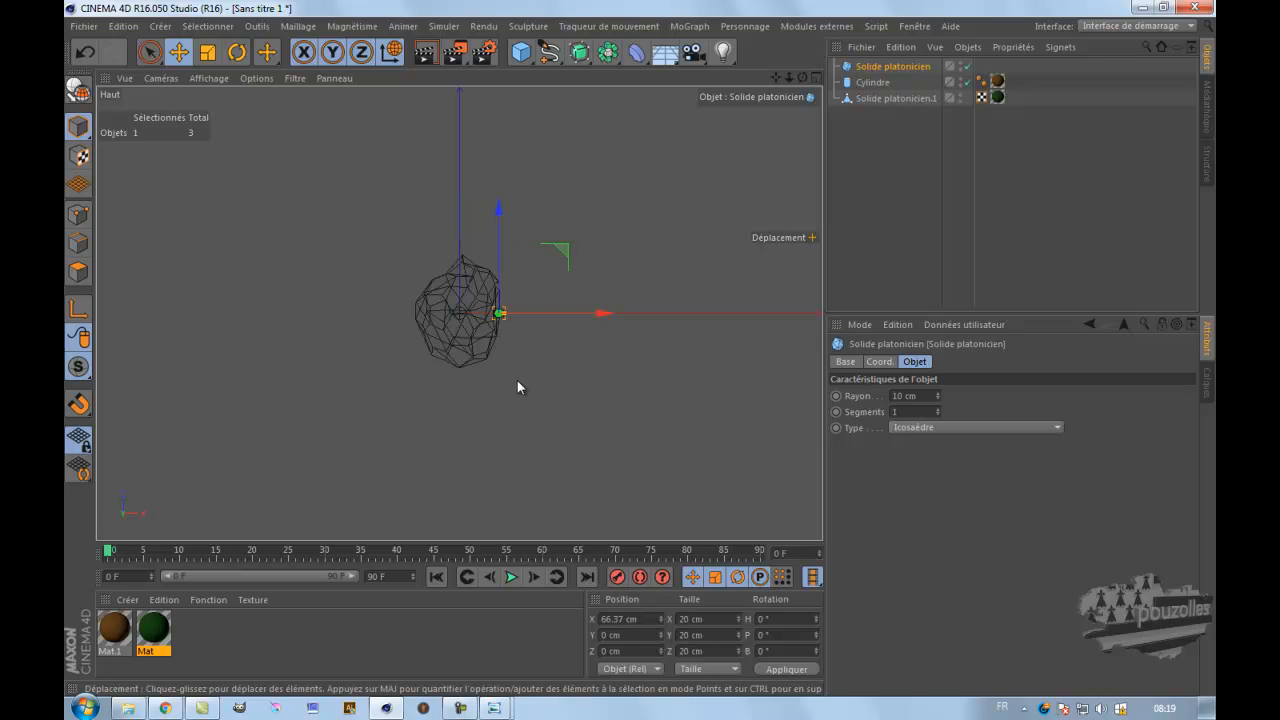
{"action": "middle_click", "coordinate": [517, 380]}
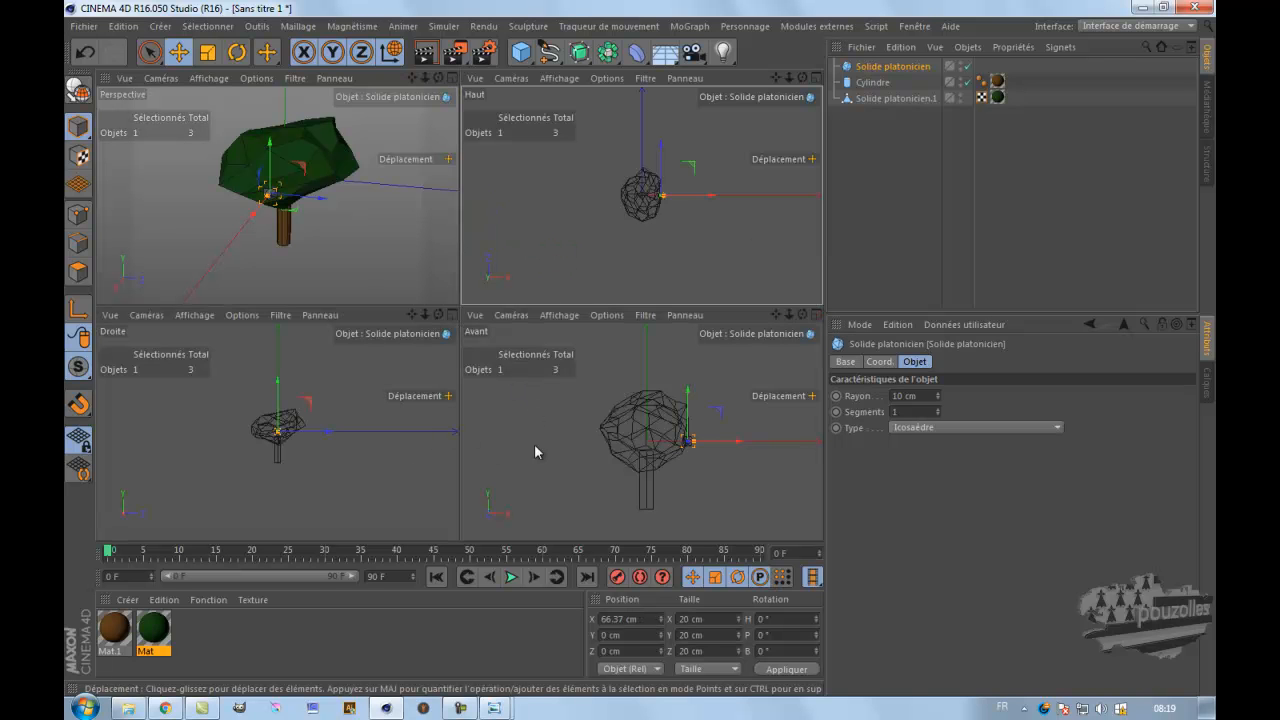
{"action": "middle_click", "coordinate": [646, 457]}
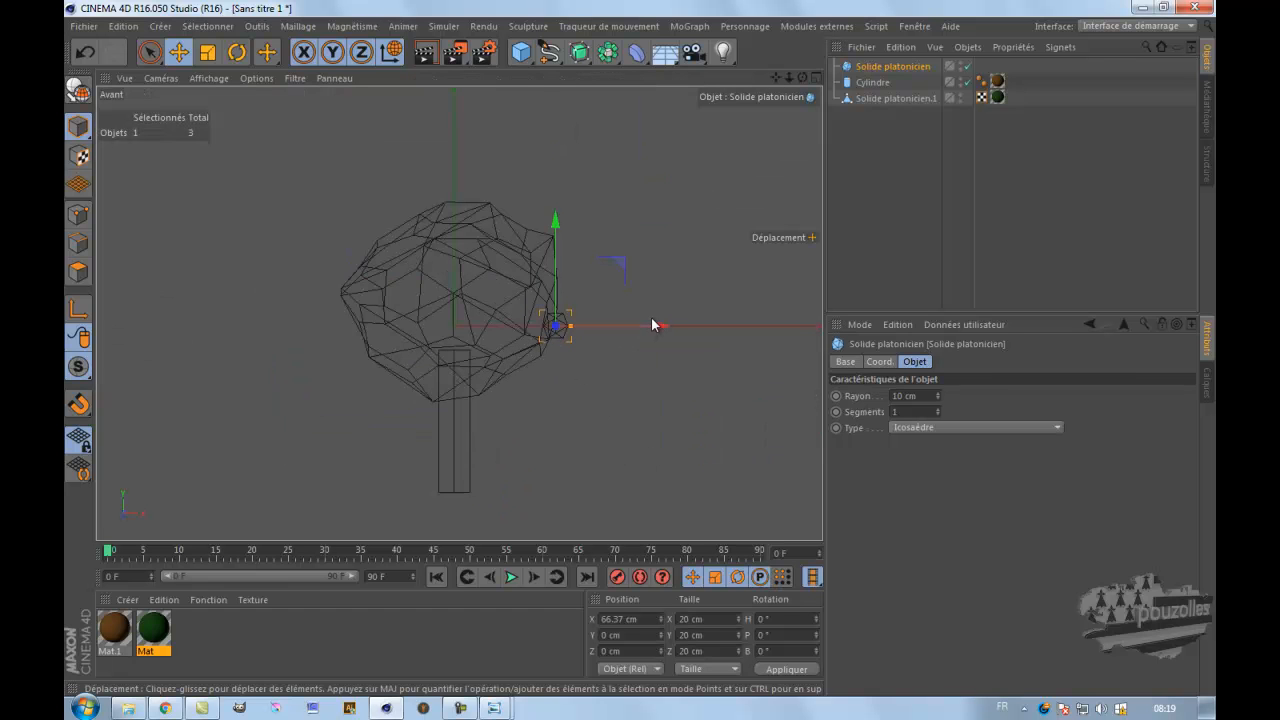
{"action": "left_click_drag", "start_coordinate": [657, 330], "coordinate": [651, 326]}
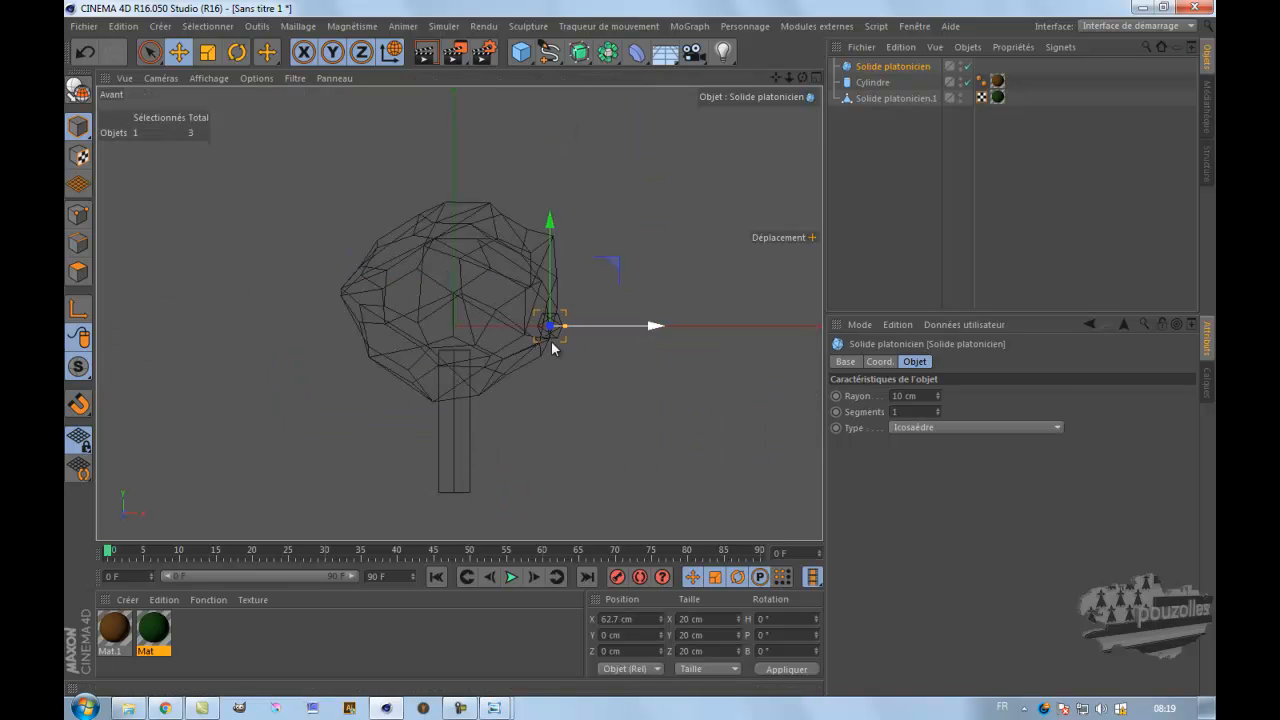
{"action": "middle_click", "coordinate": [313, 284]}
{"action": "middle_click", "coordinate": [313, 259]}
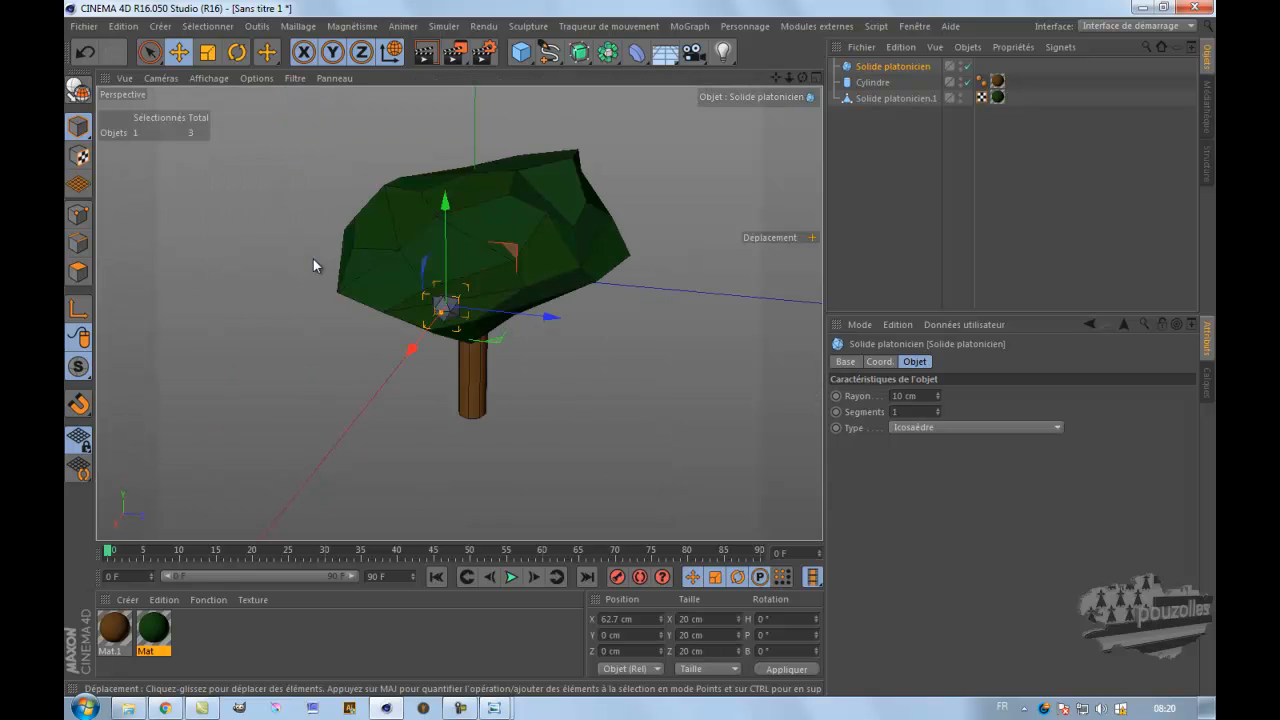
- Create a pink material with RGB 213, 110, 110 and apply it to the small icosahedron
{"action": "left_click_drag", "start_coordinate": [802, 78], "coordinate": [600, 380]}
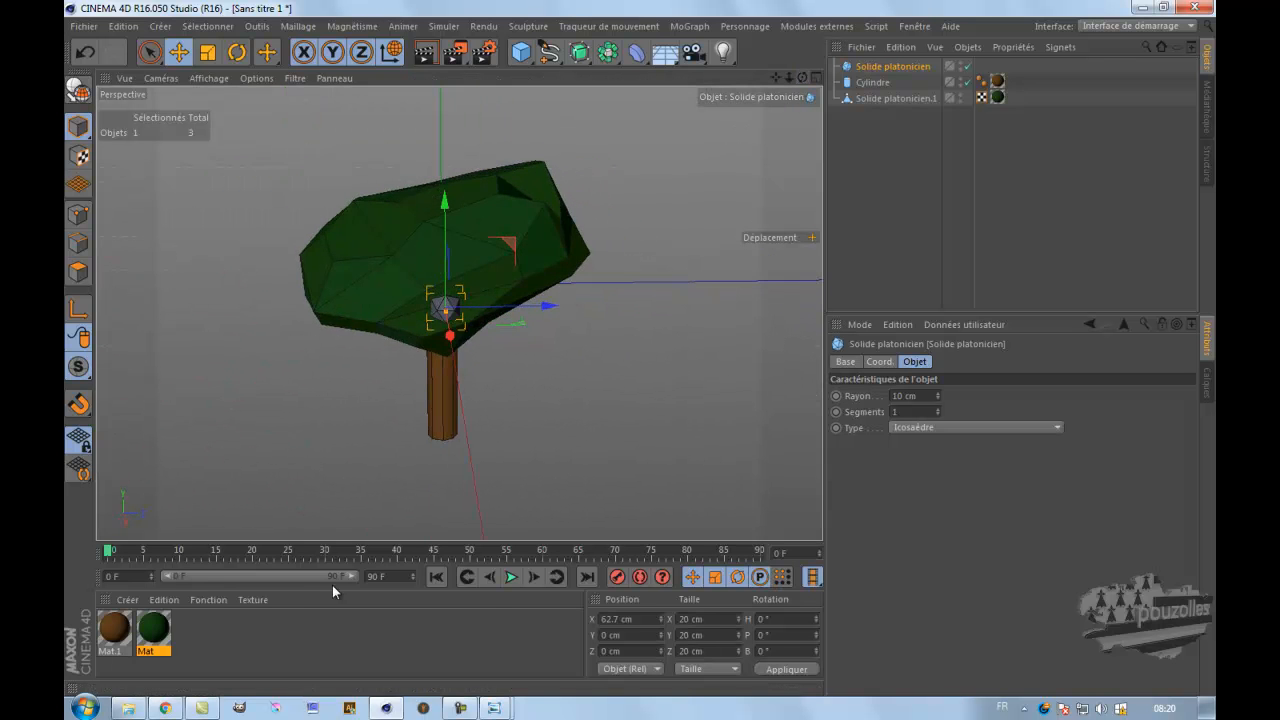
{"action": "double_click", "coordinate": [257, 630]}
{"action": "double_click", "coordinate": [113, 627]}
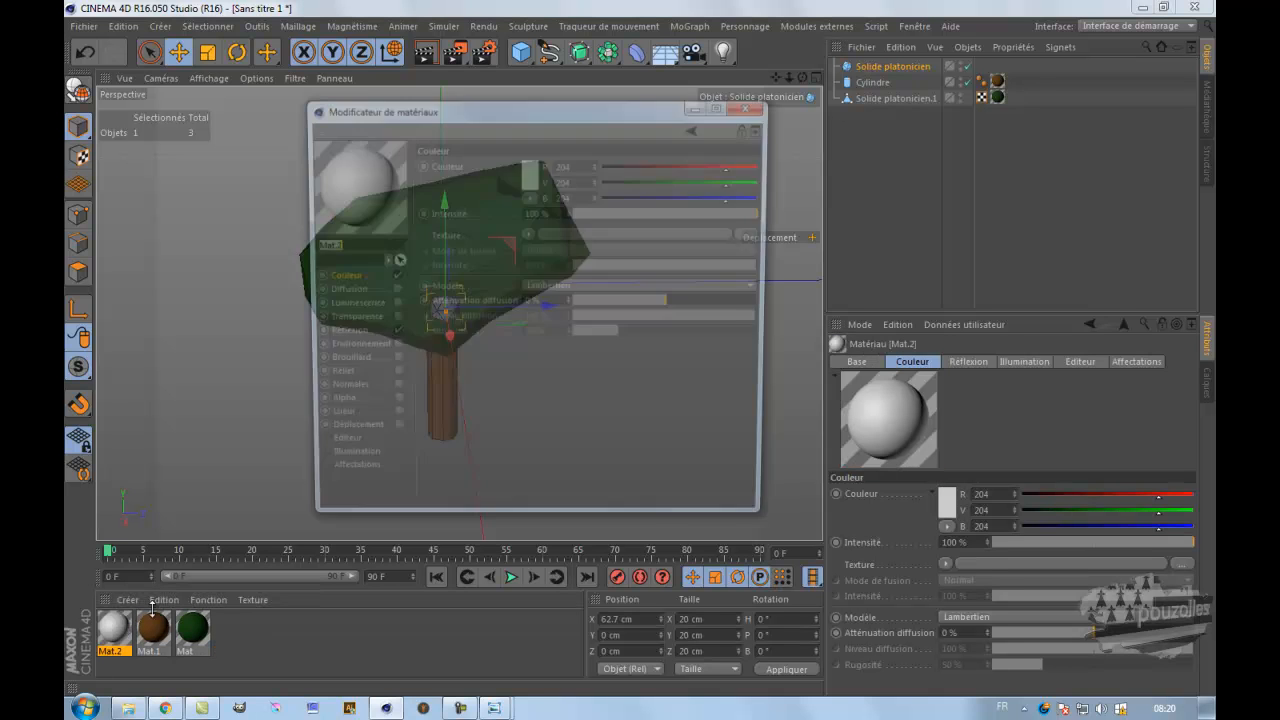
{"action": "left_click", "coordinate": [529, 172]}
{"action": "left_click_drag", "start_coordinate": [520, 166], "coordinate": [490, 137]}
{"action": "left_click", "coordinate": [505, 254]}
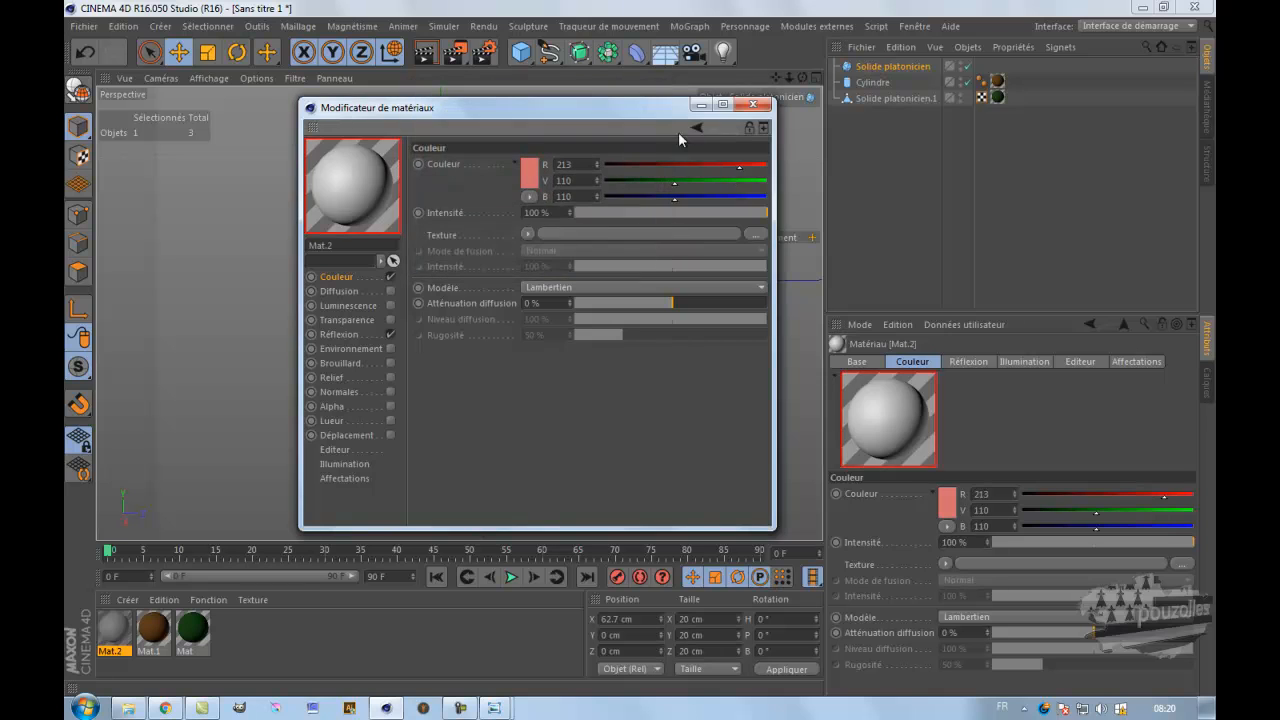
{"action": "left_click", "coordinate": [755, 106]}
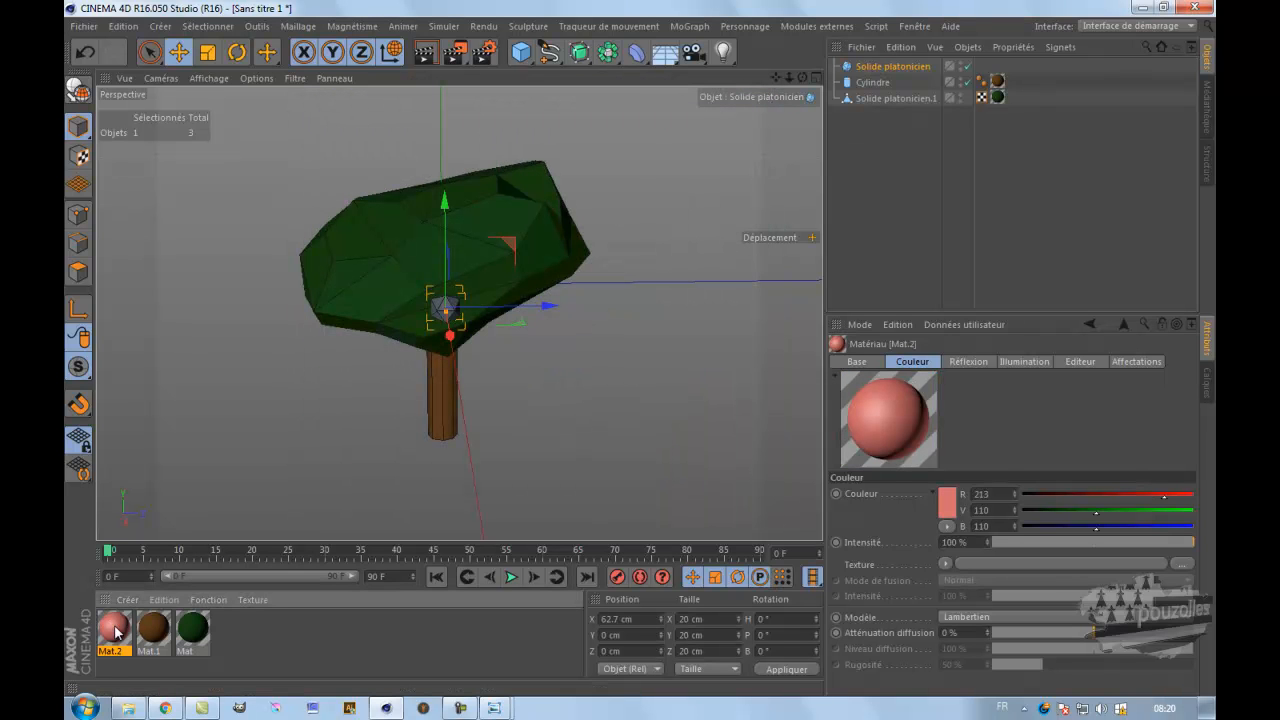
{"action": "left_click_drag", "start_coordinate": [823, 203], "coordinate": [901, 67]}
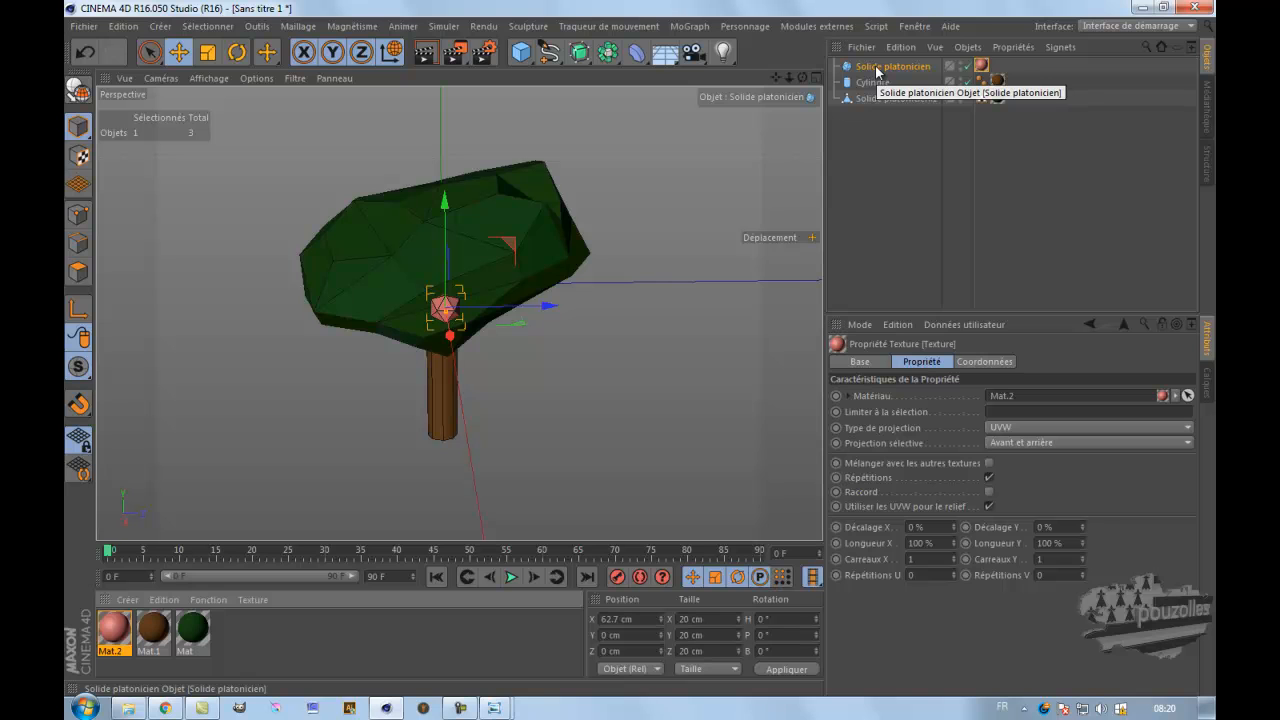
- Duplicate the pink fruit, move the copy to about Y 39 cm and Z 36 cm on the foliage, and render the view
{"action": "left_click_drag", "start_coordinate": [876, 72], "coordinate": [878, 80]}
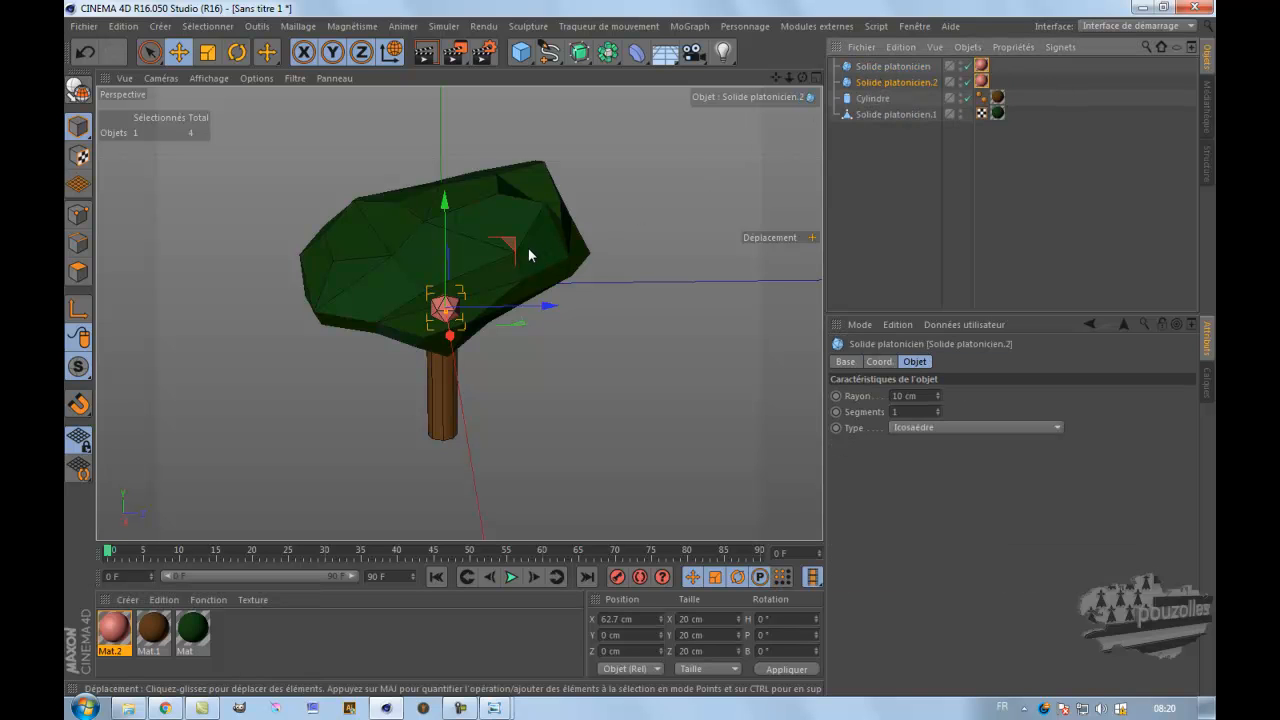
{"action": "left_click_drag", "start_coordinate": [529, 240], "coordinate": [575, 178]}
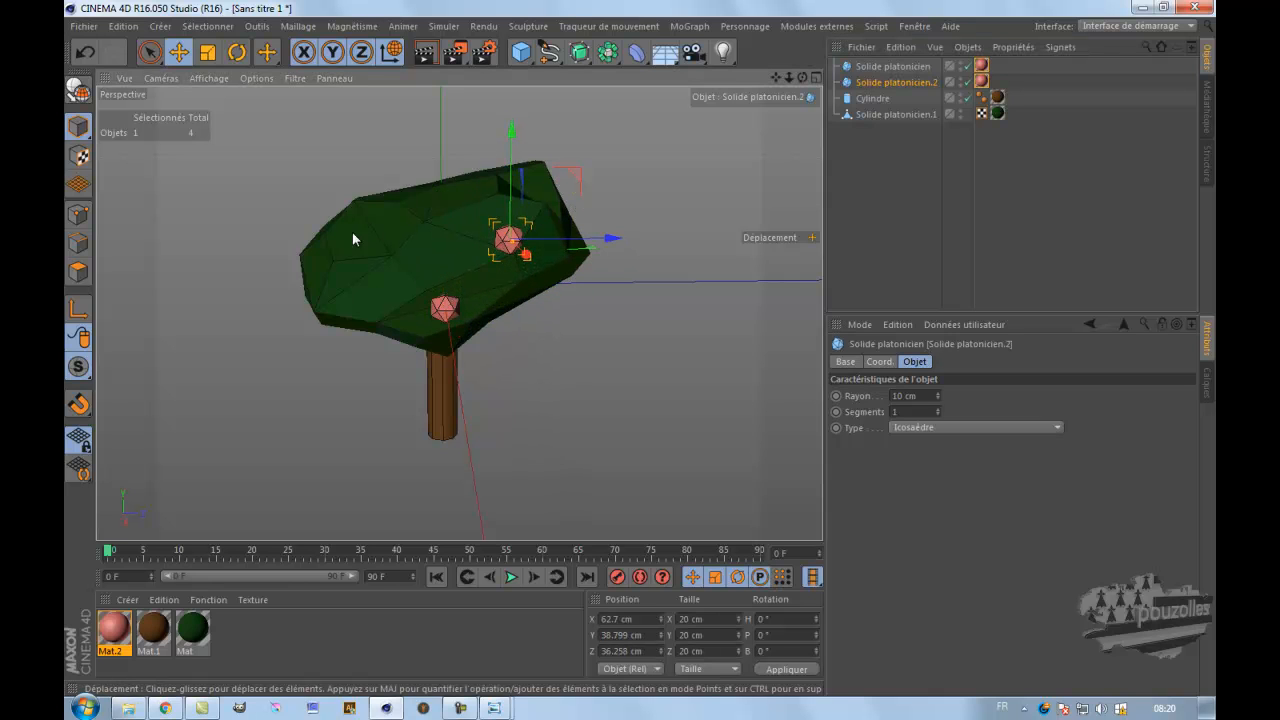
{"action": "left_click", "coordinate": [427, 58]}
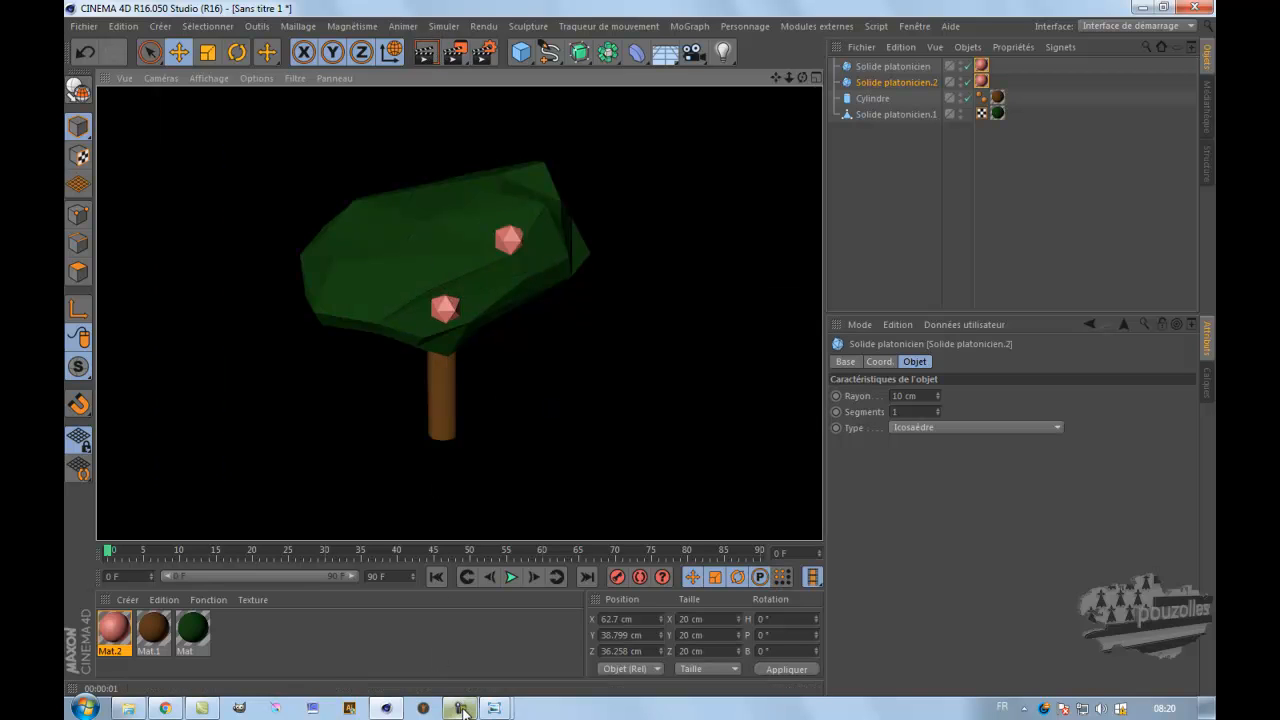
- Compare the rendered tree with the one in the reference image deco poly.png, and switch back to Cinema 4D
{"action": "mouse_move", "coordinate": [492, 710]}
{"action": "left_click", "coordinate": [463, 650]}
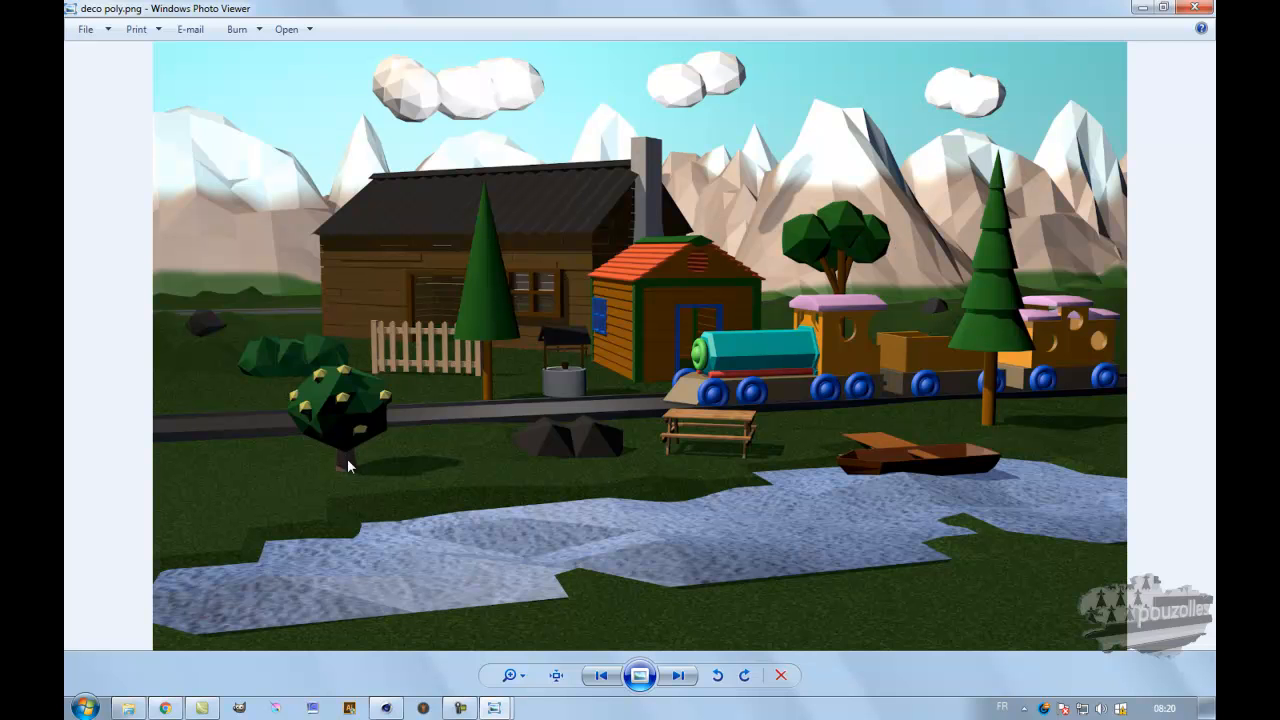
{"action": "left_click", "coordinate": [390, 706]}
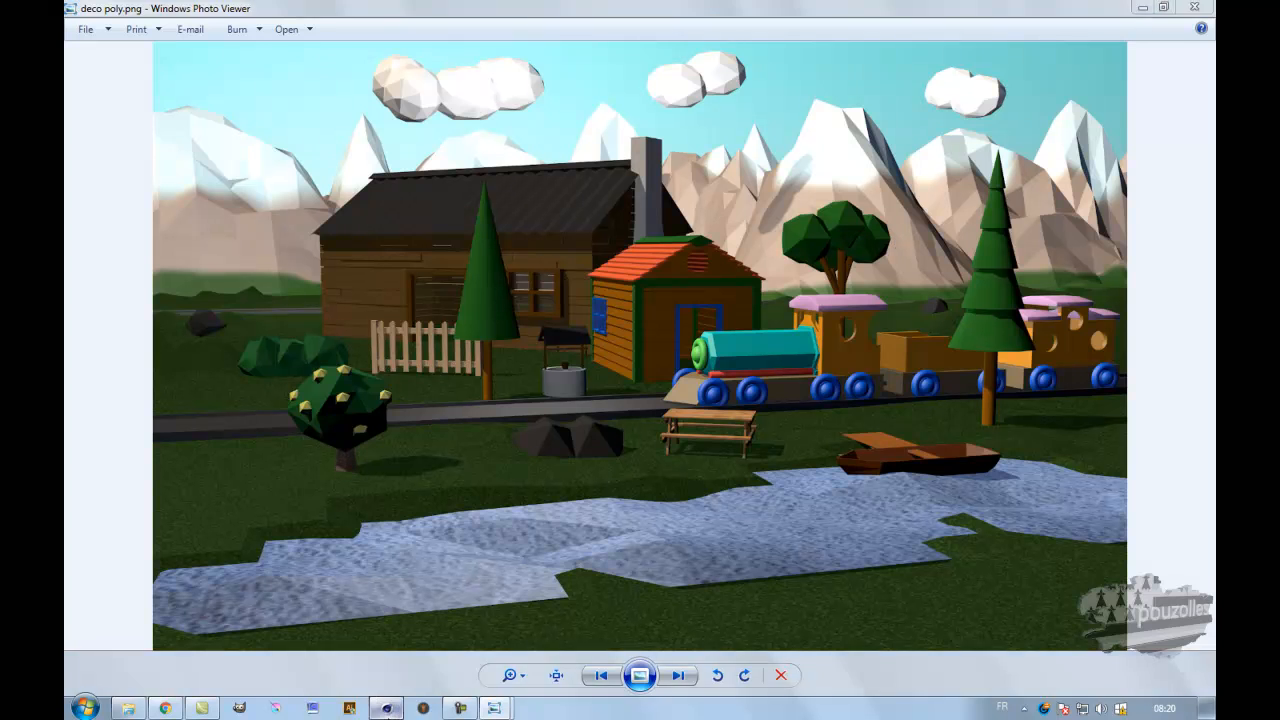
- Delete the two pink fruits from the tree
{"action": "left_click", "coordinate": [449, 406]}
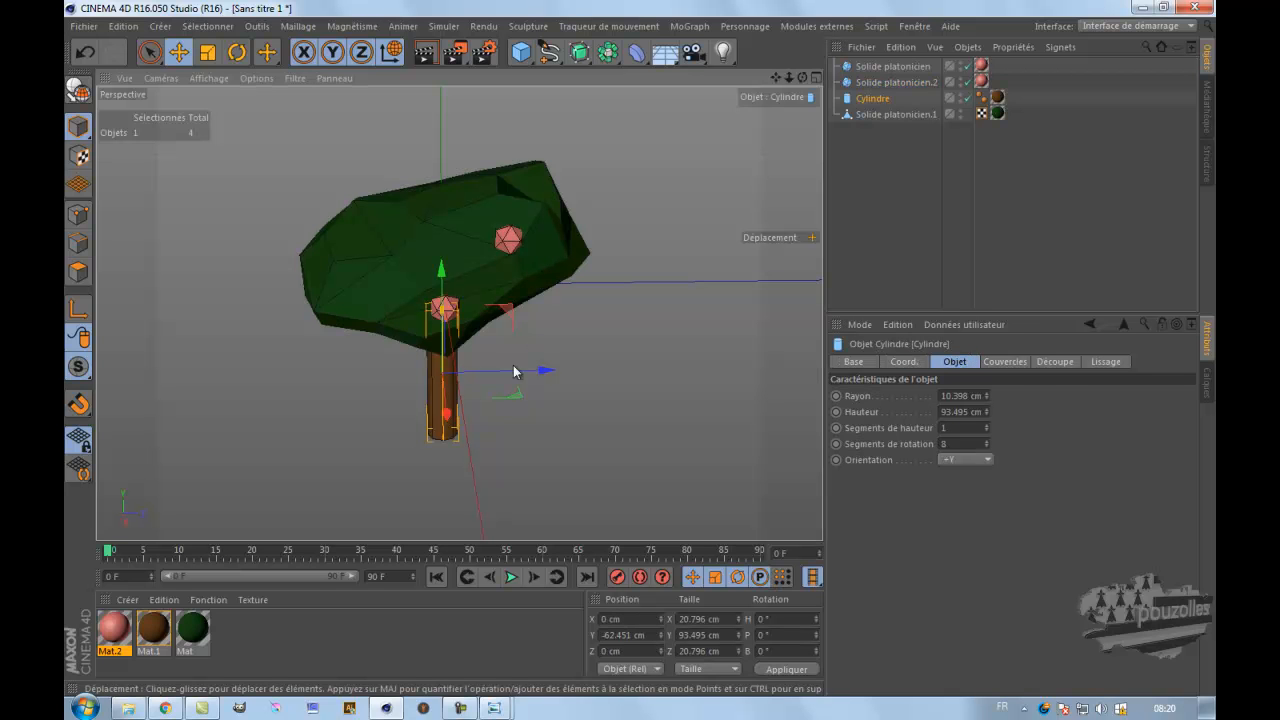
{"action": "left_click_drag", "start_coordinate": [1004, 59], "coordinate": [891, 82]}
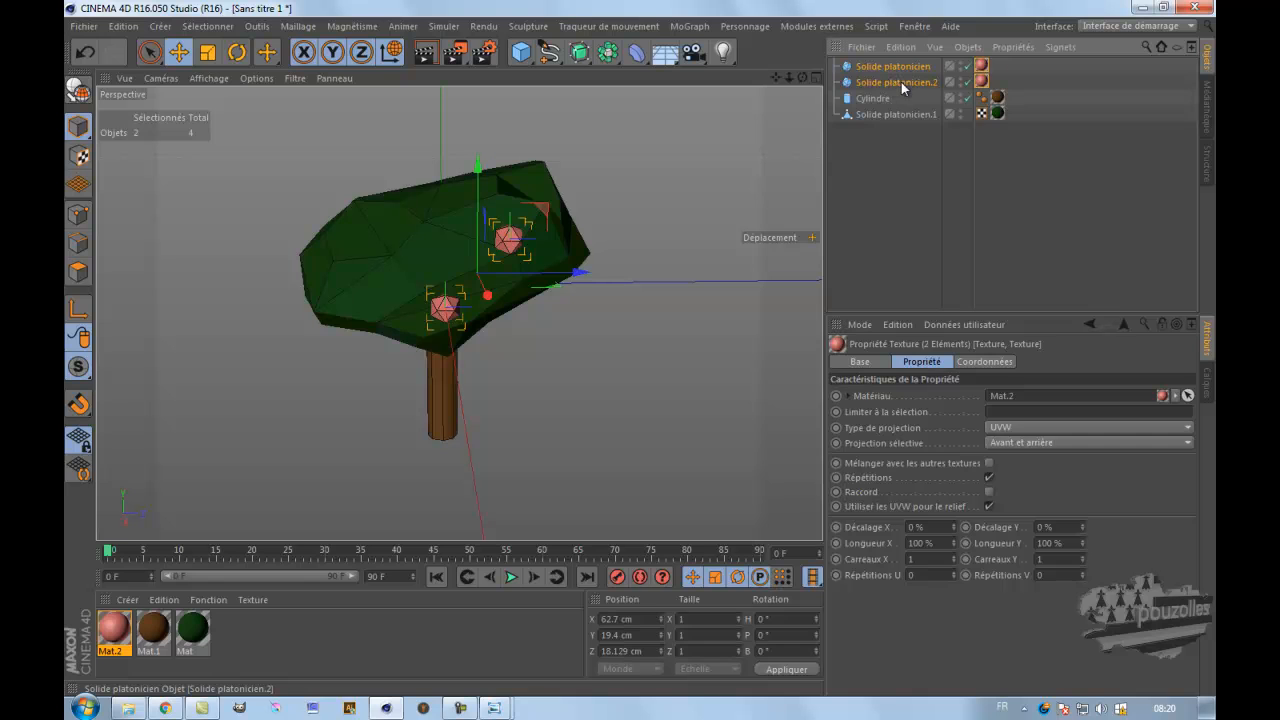
{"action": "key", "text": "Delete"}
- Scale the green foliage down uniformly to about 87 × 93 × 106 cm
{"action": "left_click", "coordinate": [889, 82]}
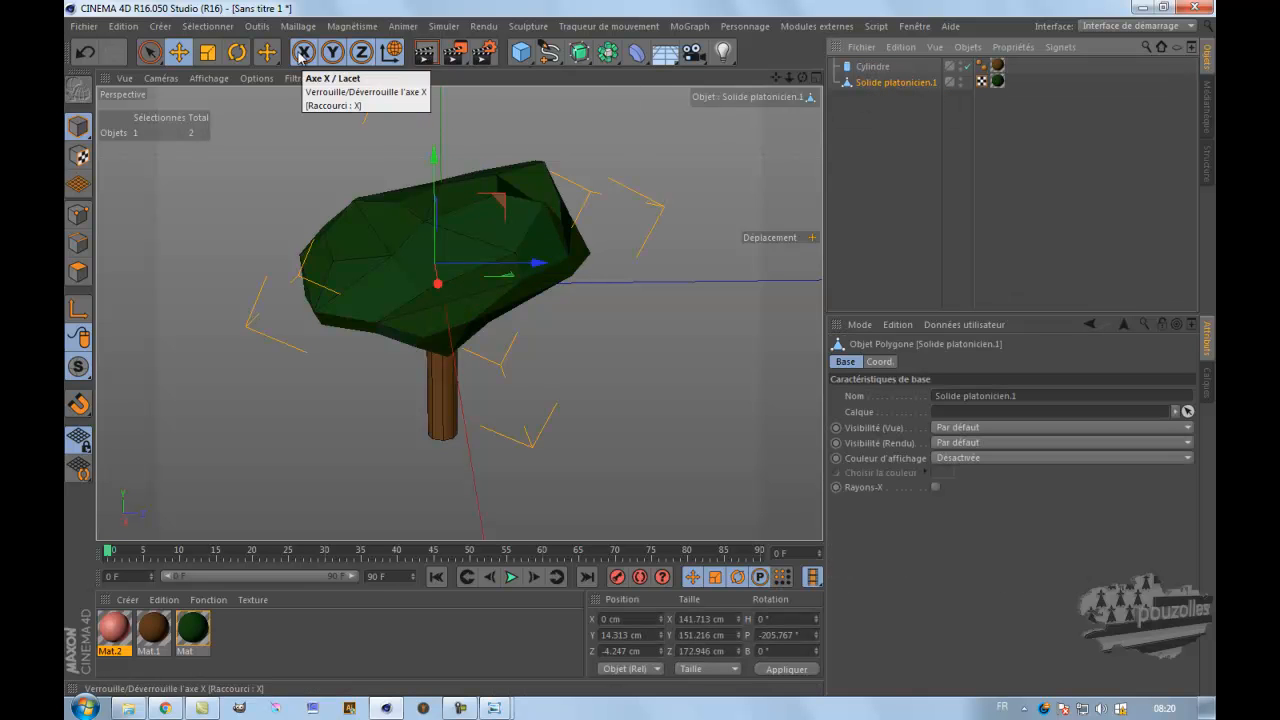
{"action": "left_click", "coordinate": [207, 52]}
{"action": "left_click_drag", "start_coordinate": [711, 163], "coordinate": [493, 246]}
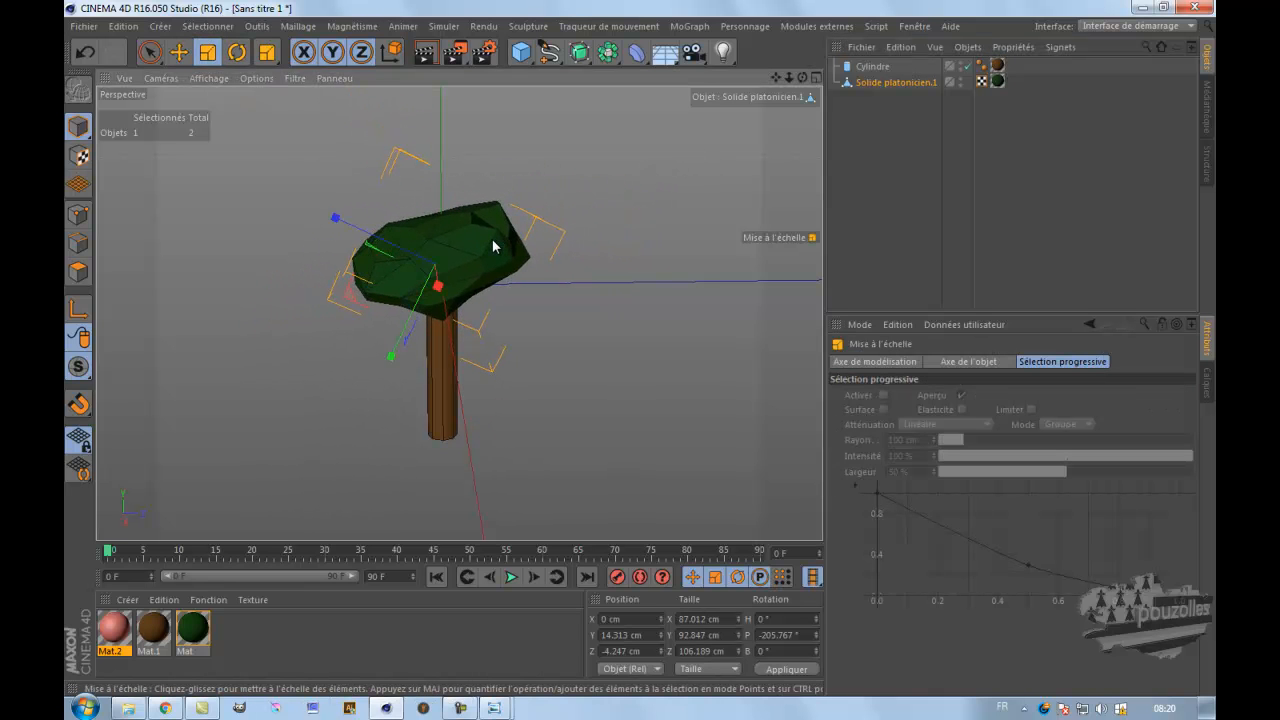
- Duplicate the trunk cylinder and tilt the copy to a pitch of about -36° as a branch
{"action": "left_click", "coordinate": [872, 67]}
{"action": "key", "text": "ctrl+c"}
{"action": "key", "text": "ctrl+v"}
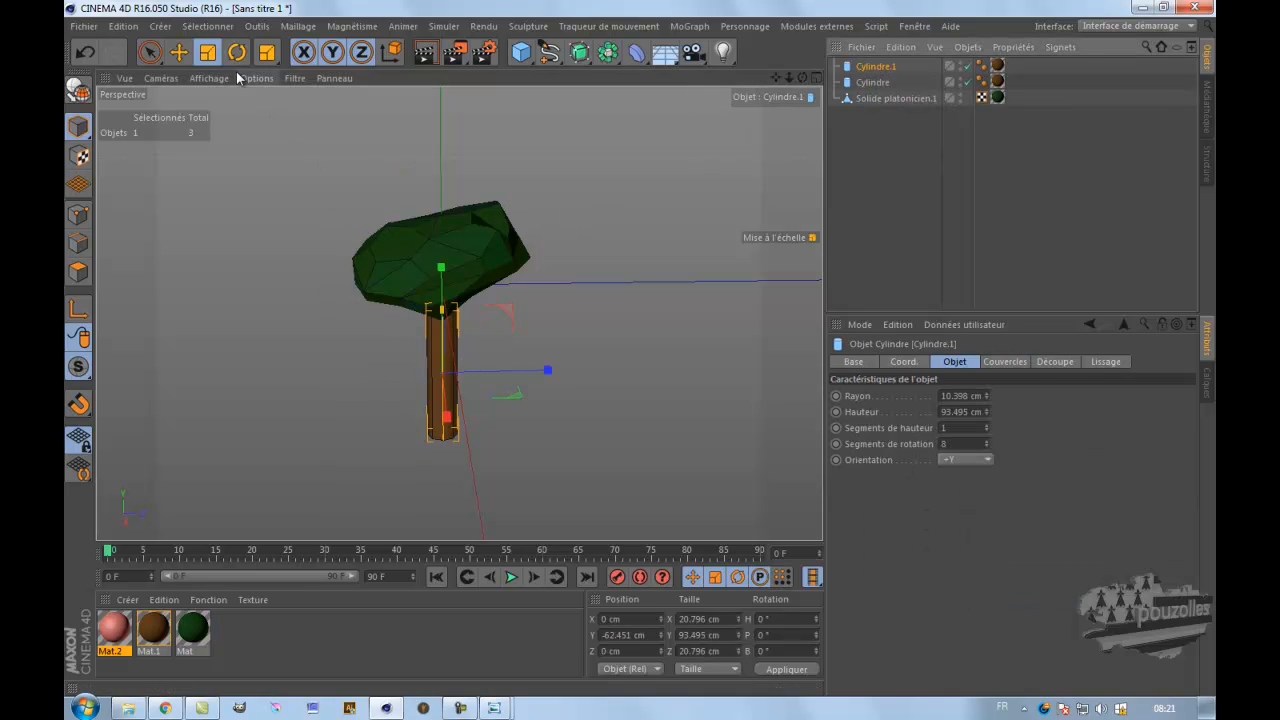
{"action": "left_click", "coordinate": [182, 54]}
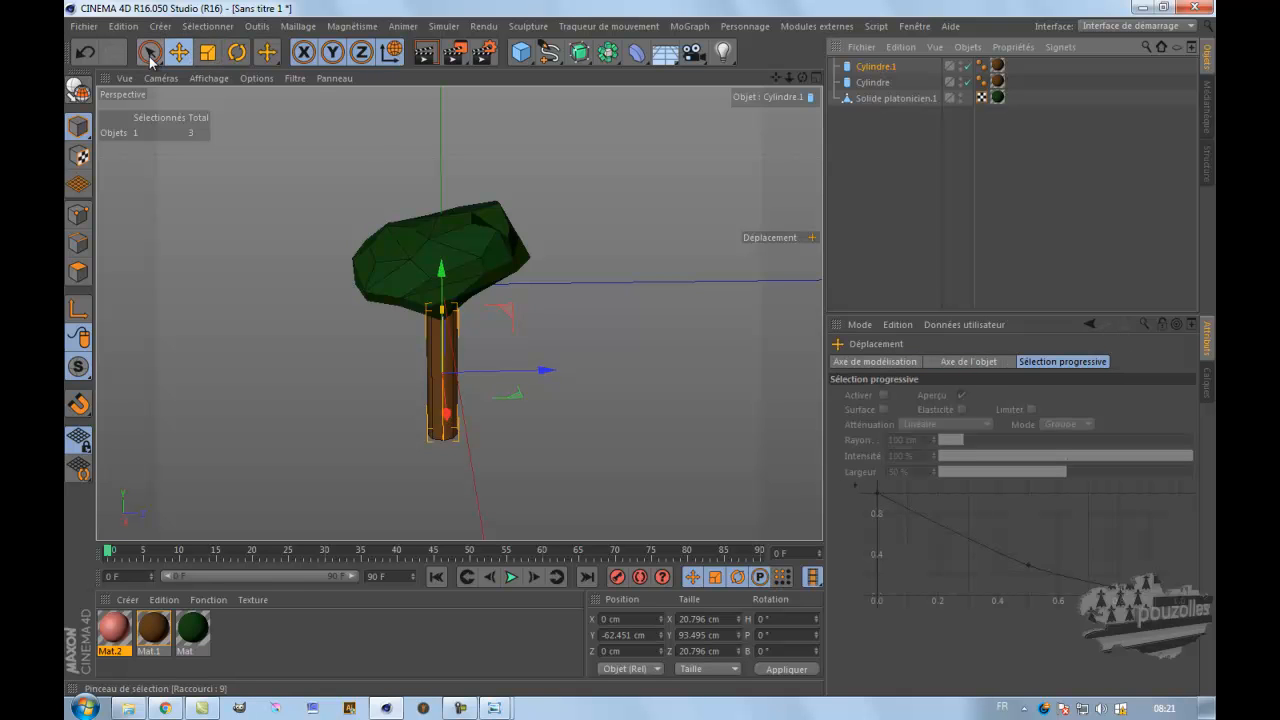
{"action": "left_click", "coordinate": [237, 52]}
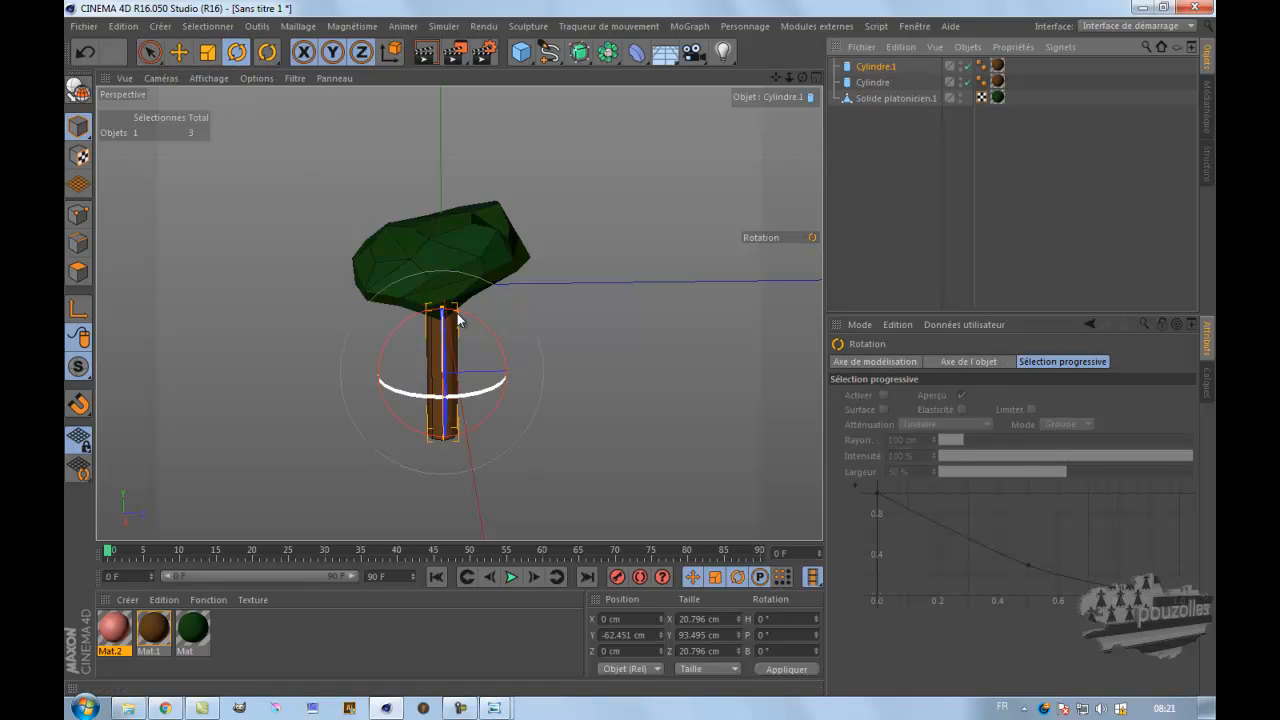
{"action": "left_click_drag", "start_coordinate": [486, 336], "coordinate": [524, 347]}
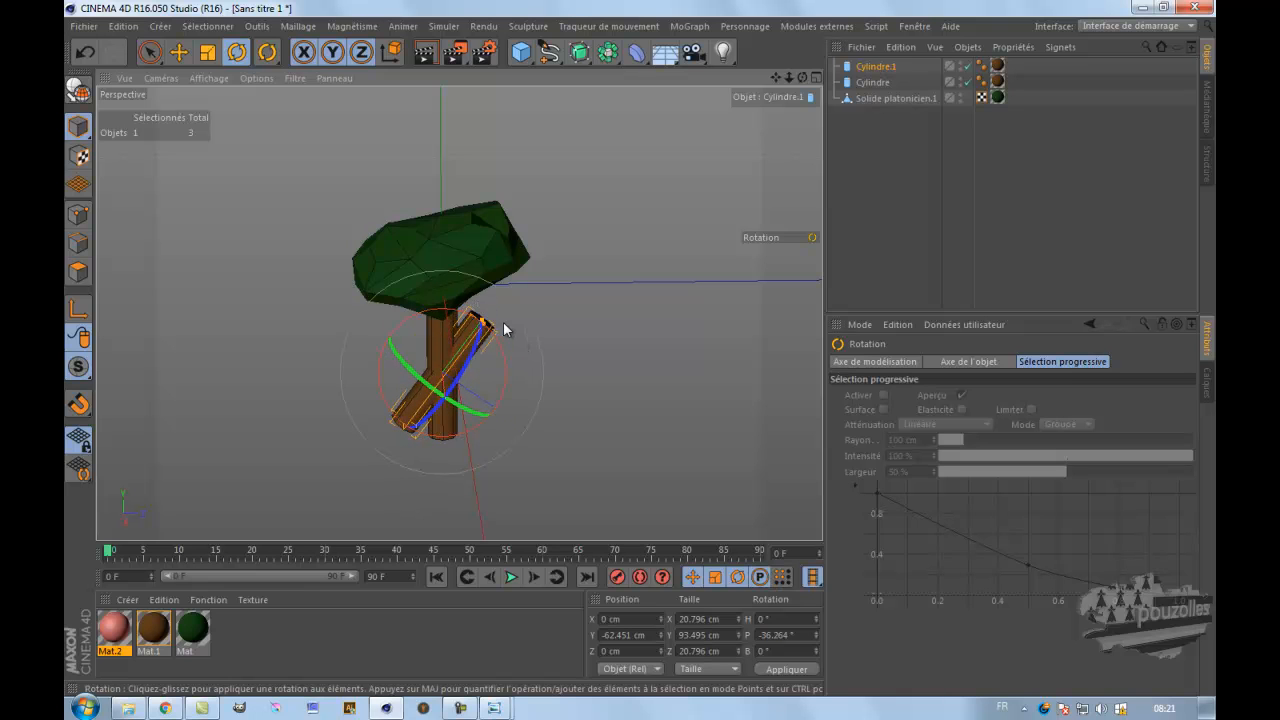
- Shrink the tilted branch to about 4.4 cm radius and 45 cm height, and place it against the trunk at about Y -41 cm and Z 16 cm
{"action": "left_click", "coordinate": [179, 52]}
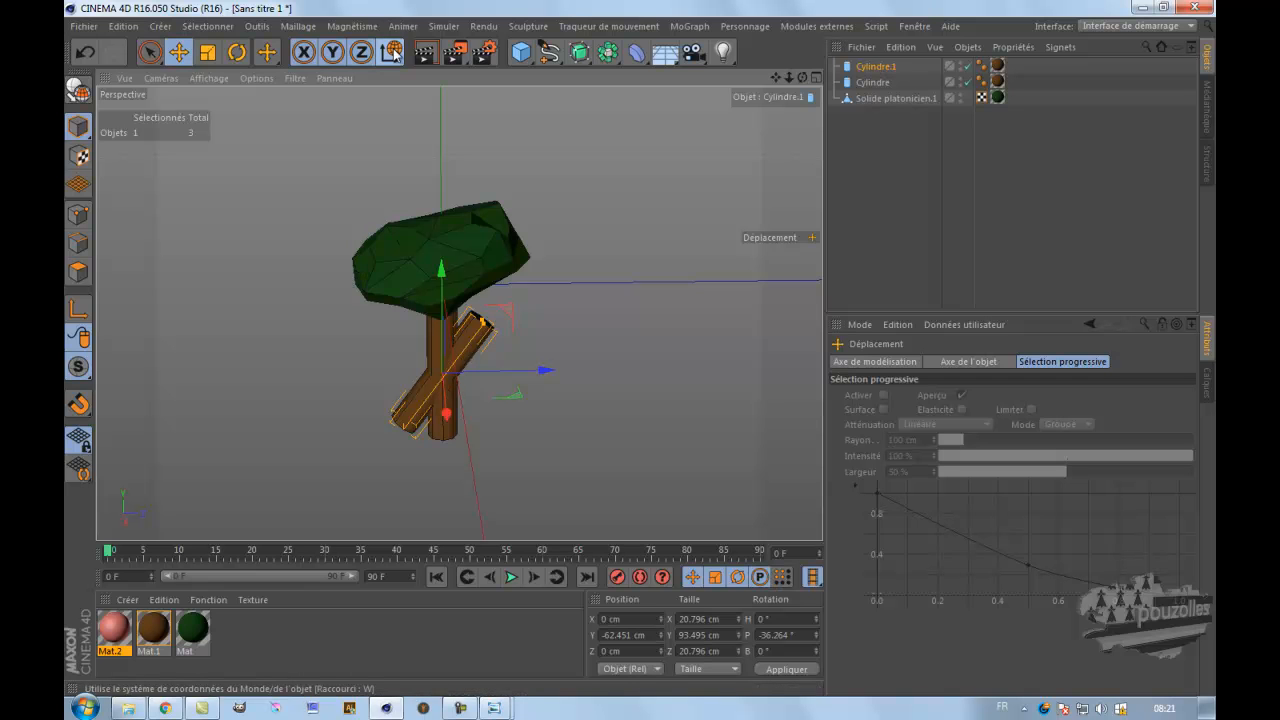
{"action": "left_click_drag", "start_coordinate": [509, 293], "coordinate": [566, 262]}
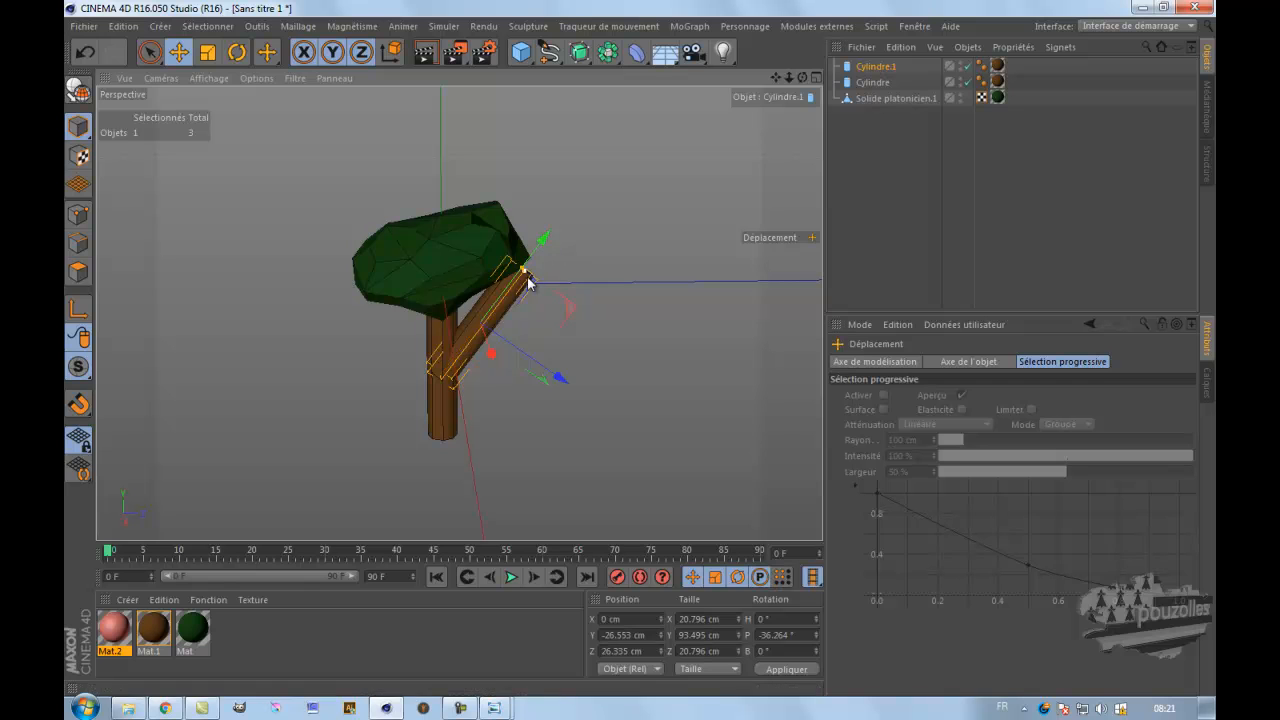
{"action": "left_click", "coordinate": [885, 67]}
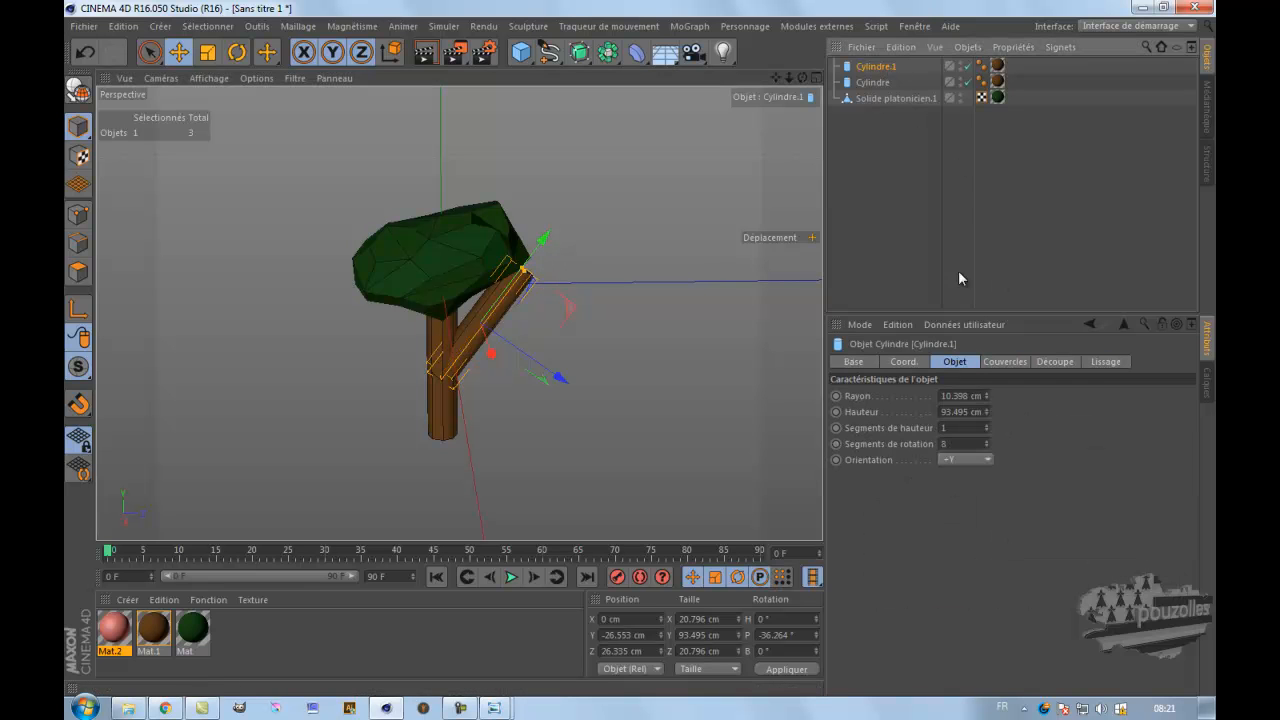
{"action": "left_click_drag", "start_coordinate": [988, 396], "coordinate": [988, 400]}
{"action": "mouse_move", "coordinate": [522, 274]}
{"action": "left_mouse_down"}
{"action": "mouse_move", "coordinate": [503, 303]}
{"action": "mouse_move", "coordinate": [534, 263]}
{"action": "mouse_move", "coordinate": [519, 284]}
{"action": "left_mouse_up"}
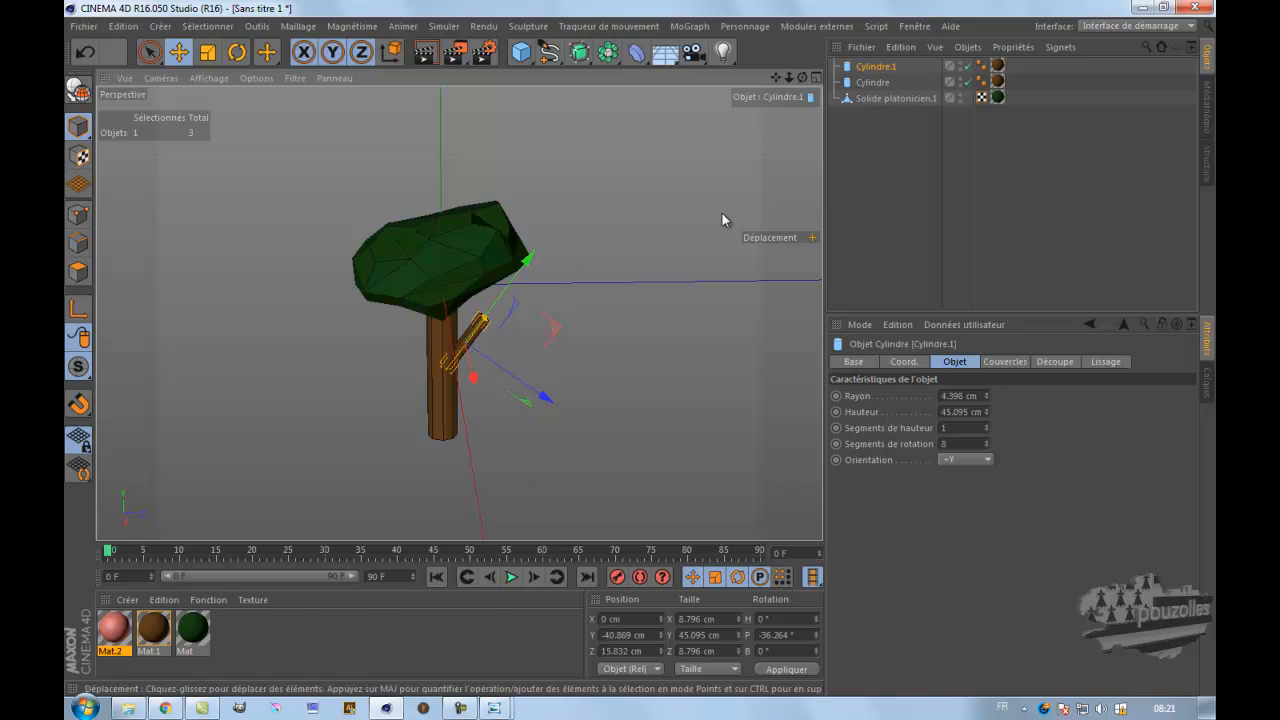
- Duplicate the foliage, move the copy to about Y -8 cm and Z 42 cm over the branch, and scale it to about 51 × 54 × 62 cm
{"action": "left_click", "coordinate": [880, 98]}
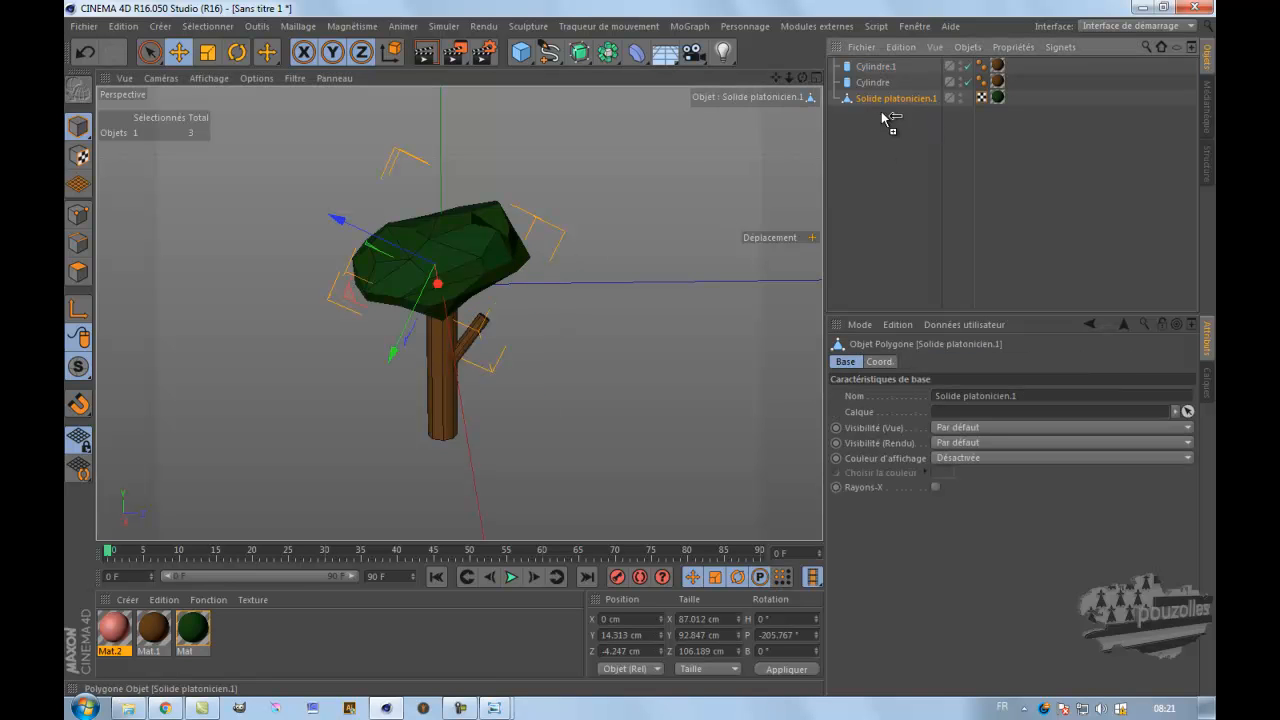
{"action": "left_click_drag", "start_coordinate": [882, 113], "coordinate": [881, 131], "text": "ctrl"}
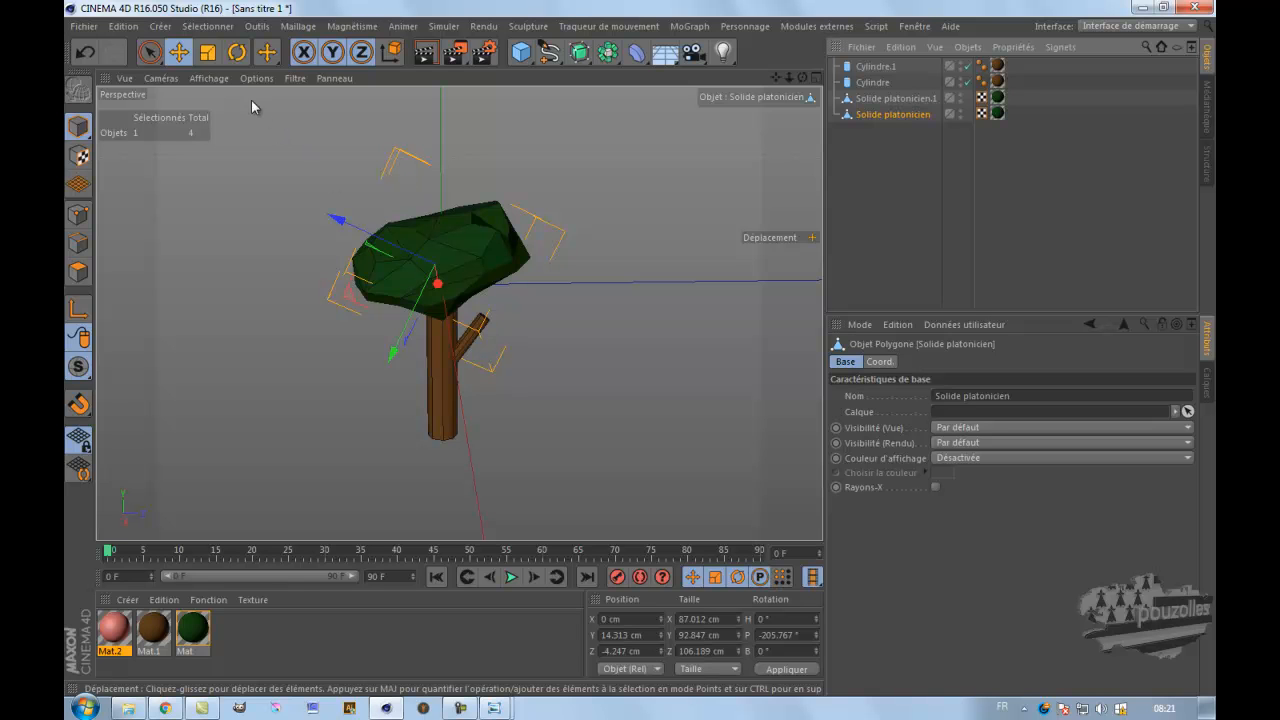
{"action": "left_click_drag", "start_coordinate": [356, 293], "coordinate": [421, 327]}
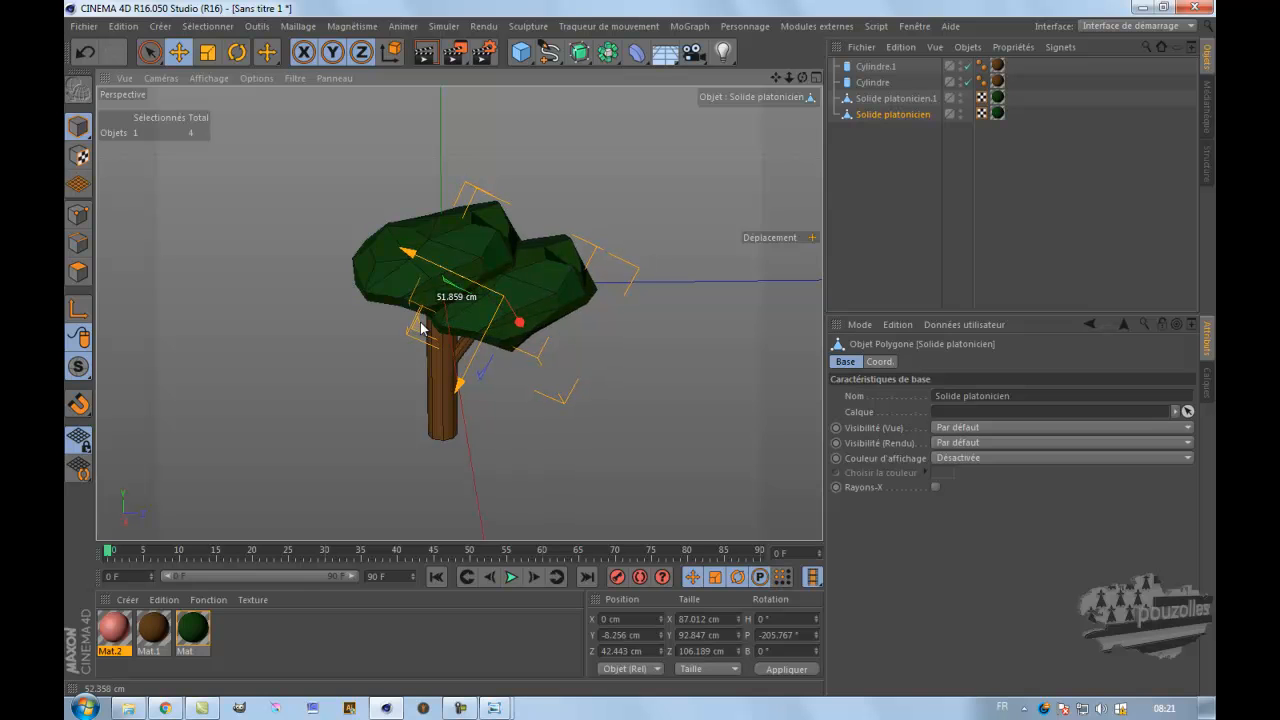
{"action": "key", "text": "t"}
{"action": "left_click_drag", "start_coordinate": [715, 214], "coordinate": [552, 363]}
- Reduce the trunk's radius to about 6.4 cm and render the view
{"action": "left_click_drag", "start_coordinate": [802, 78], "coordinate": [640, 354]}
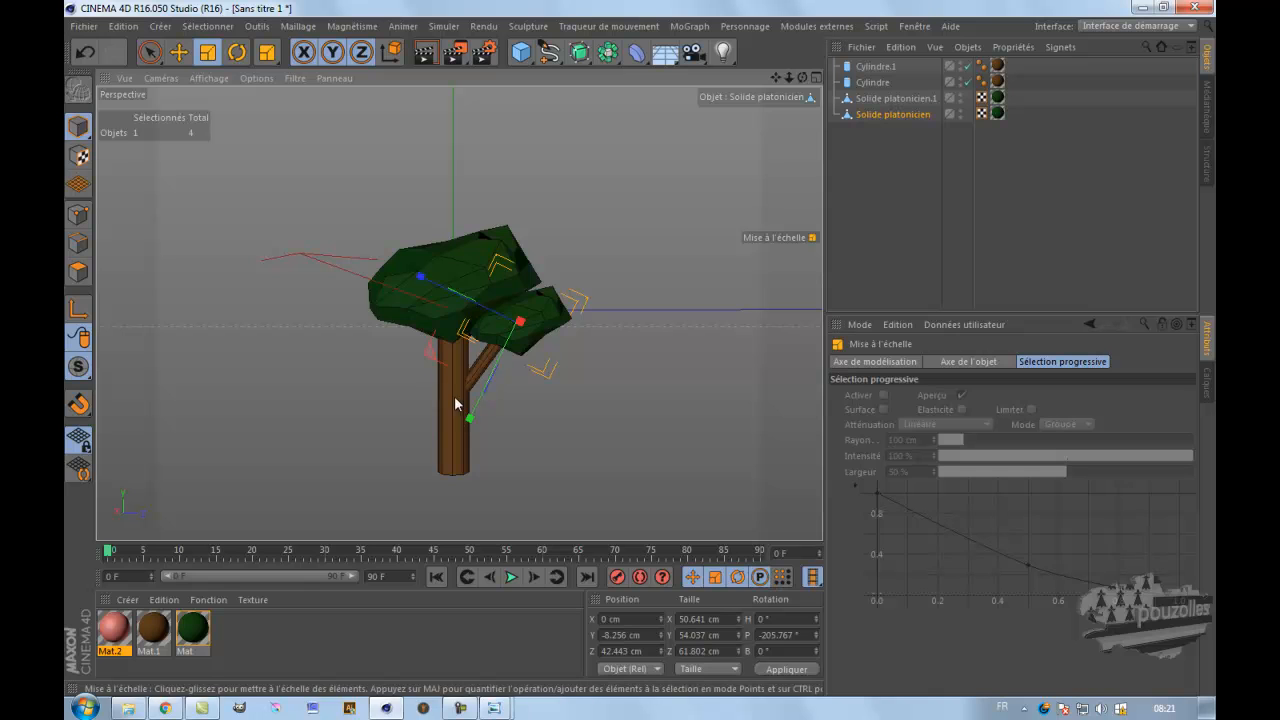
{"action": "left_click", "coordinate": [451, 430]}
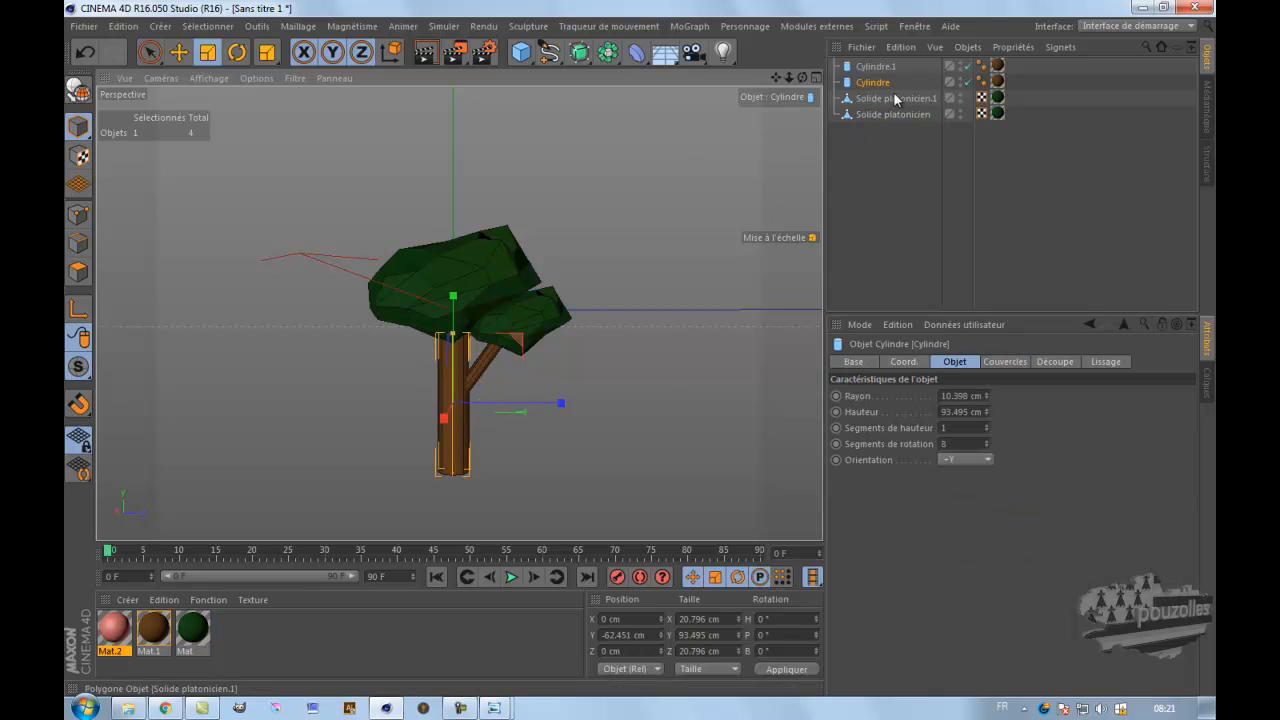
{"action": "left_click_drag", "start_coordinate": [985, 396], "coordinate": [985, 396]}
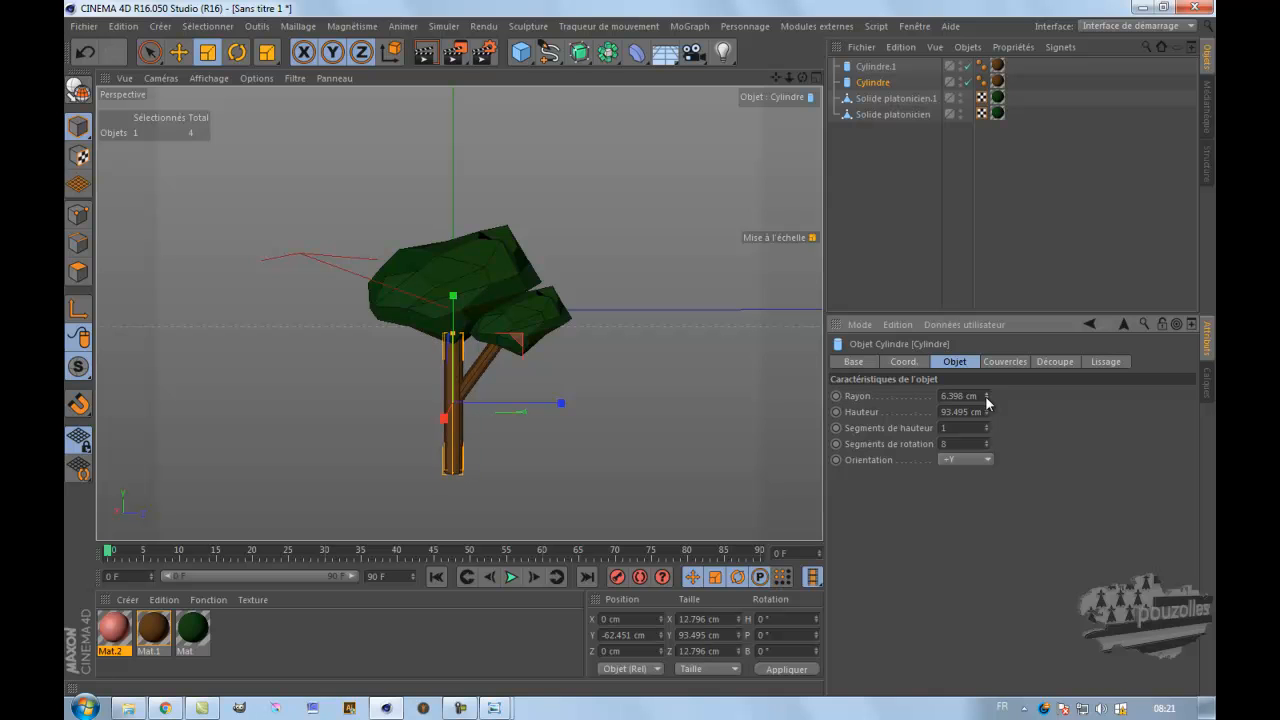
{"action": "left_click", "coordinate": [618, 203]}
{"action": "left_click", "coordinate": [425, 53]}
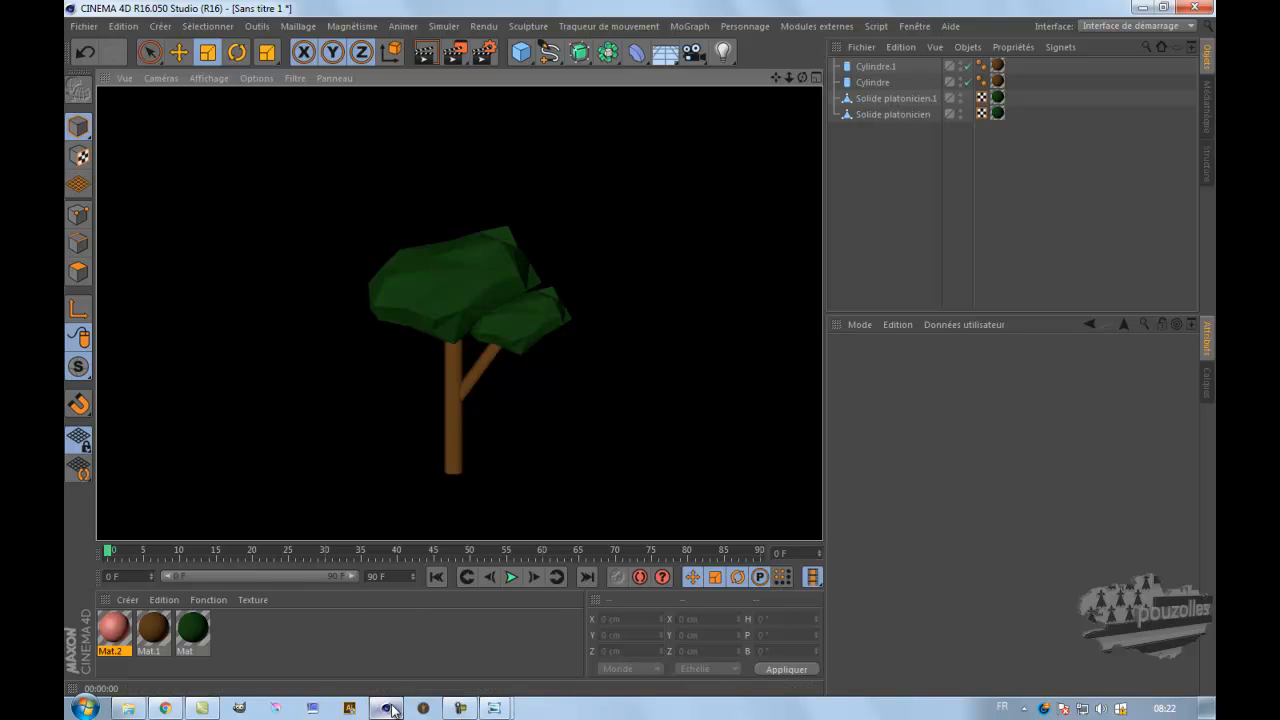
- Examine the other trees in the reference image deco poly.png, and switch back to Cinema 4D
{"action": "mouse_move", "coordinate": [458, 710]}
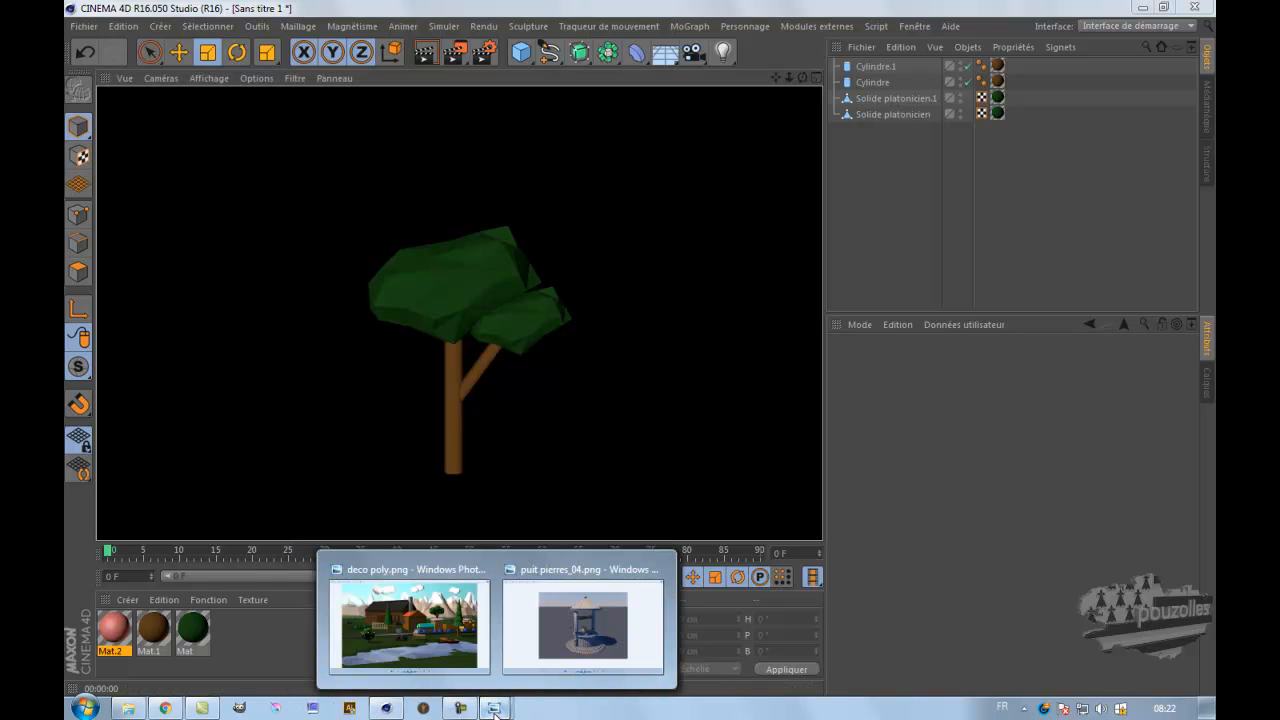
{"action": "left_click", "coordinate": [445, 634]}
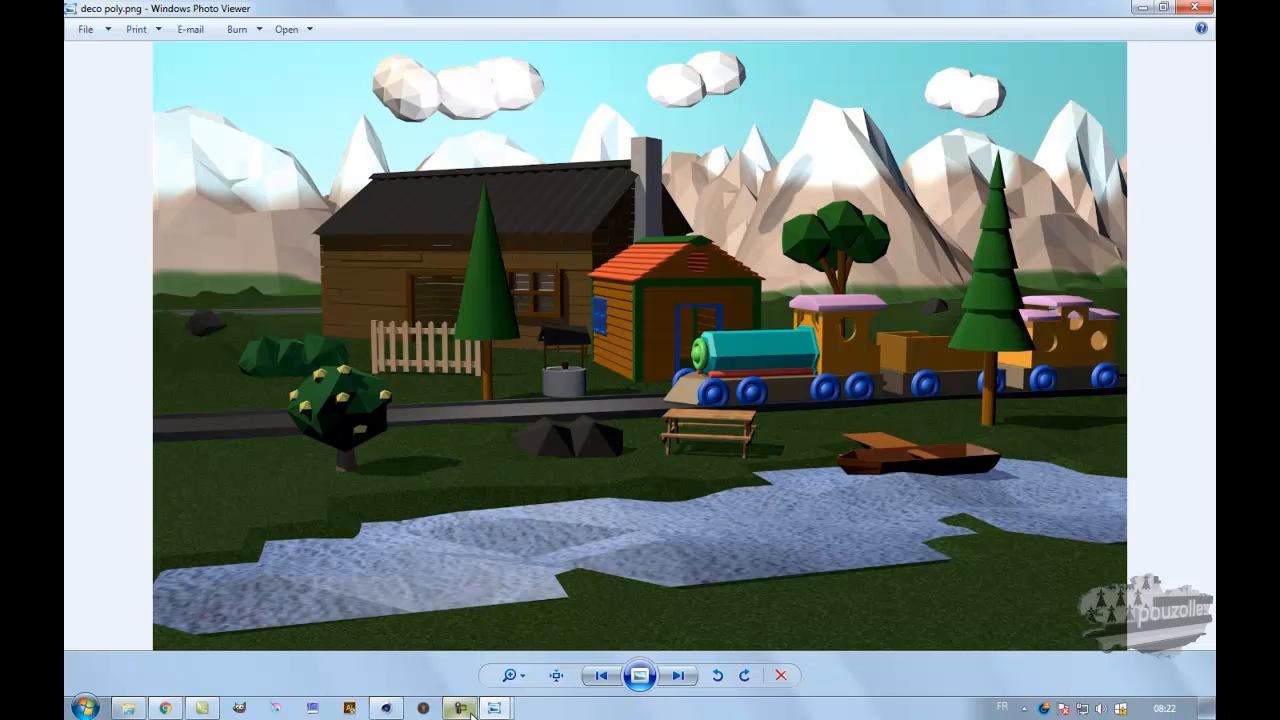
{"action": "left_click", "coordinate": [423, 708]}
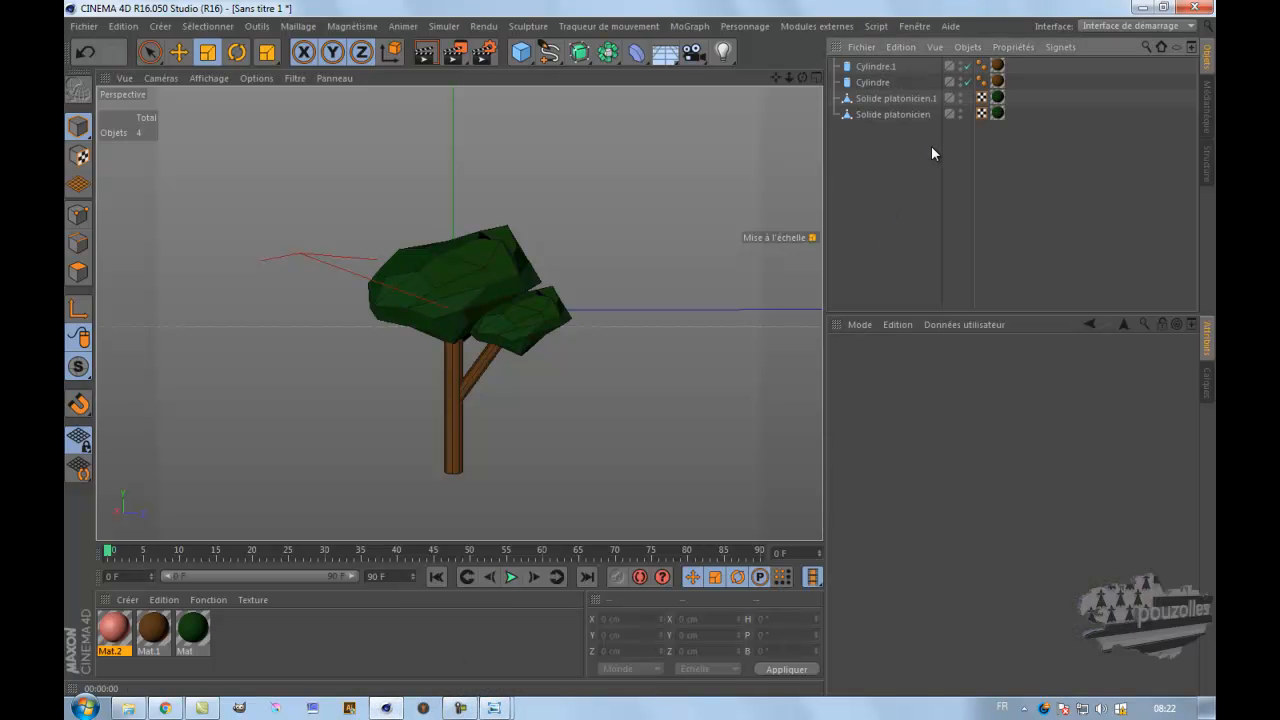
- Delete the branch and both foliage objects, keeping only the trunk cylinder
{"action": "left_click", "coordinate": [878, 82]}
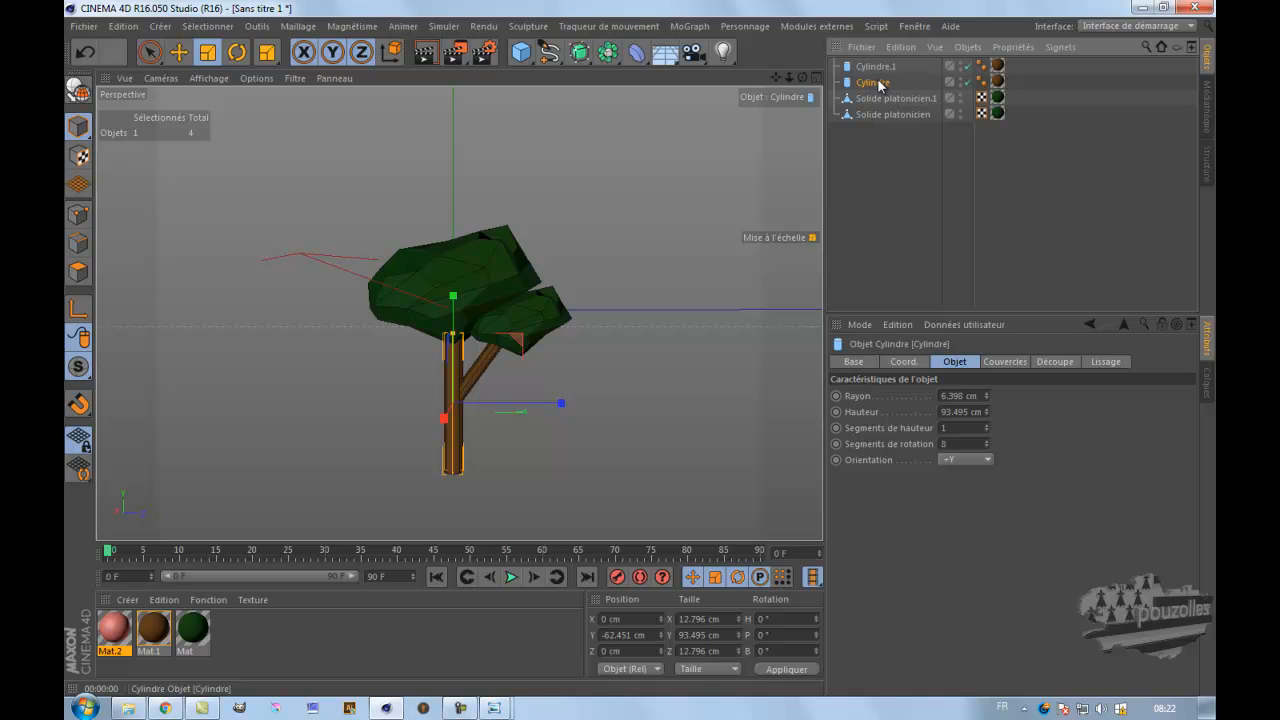
{"action": "left_click", "coordinate": [876, 66]}
{"action": "key", "text": "Delete"}
{"action": "left_click_drag", "start_coordinate": [882, 127], "coordinate": [880, 78]}
{"action": "key", "text": "Delete"}
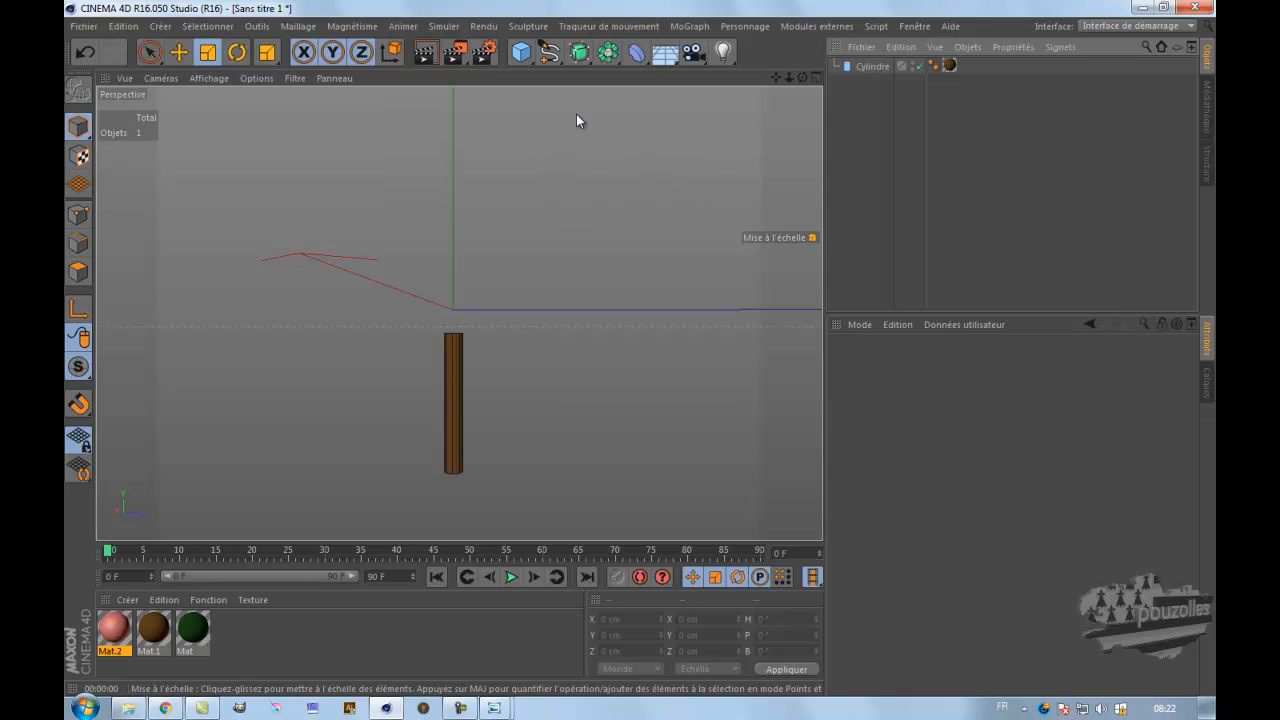
- Set the trunk cylinder's Y position to 0
{"action": "left_click", "coordinate": [873, 66]}
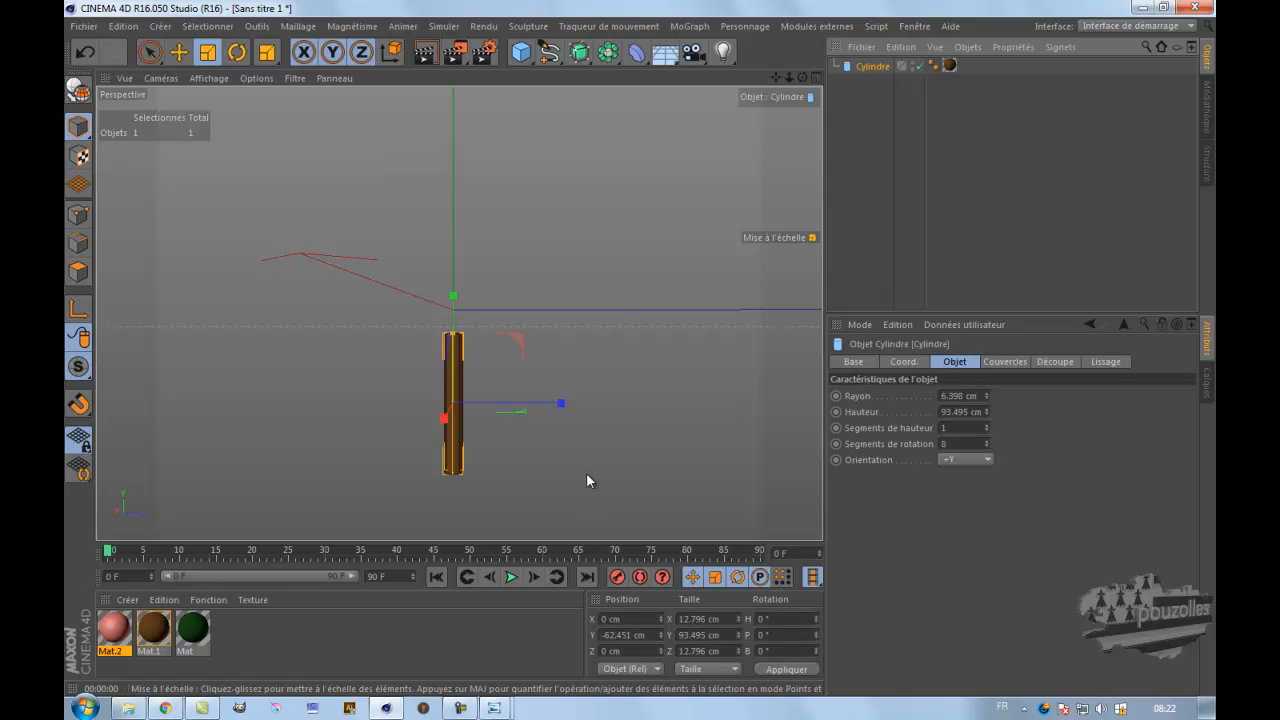
{"action": "left_click", "coordinate": [623, 636]}
{"action": "double_click", "coordinate": [623, 636]}
{"action": "type", "text": "0"}
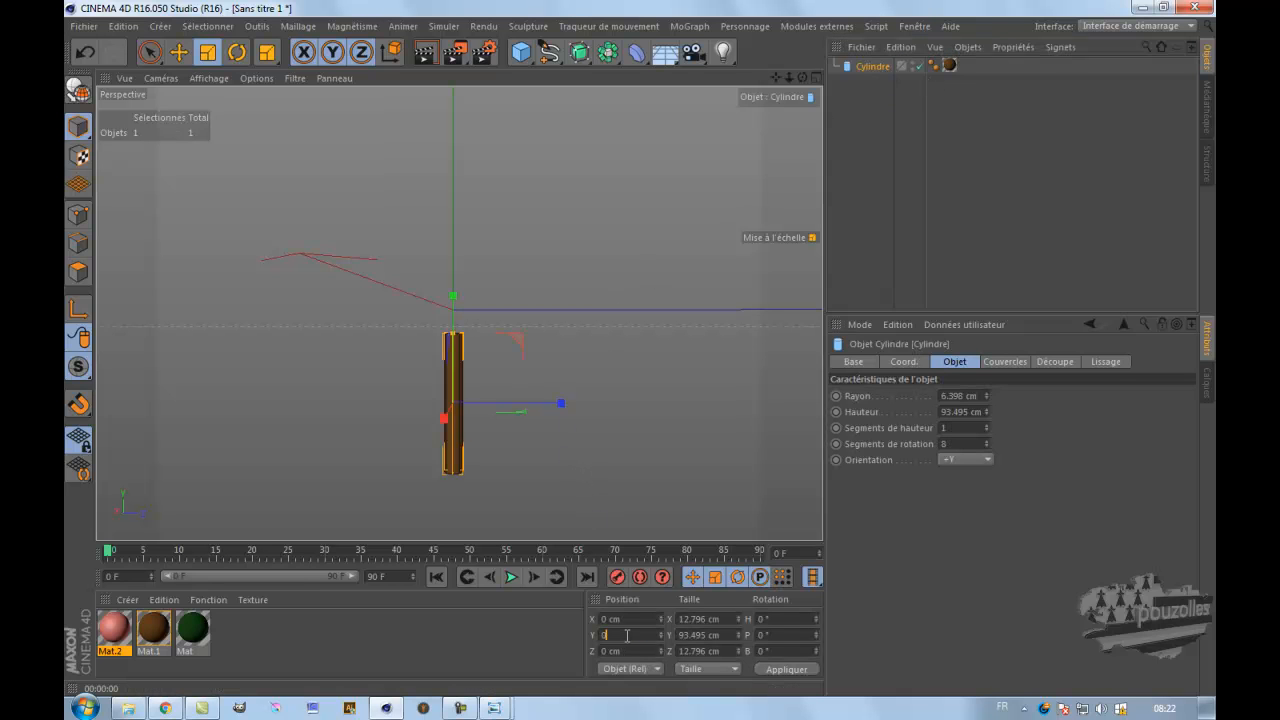
{"action": "left_click", "coordinate": [785, 670]}
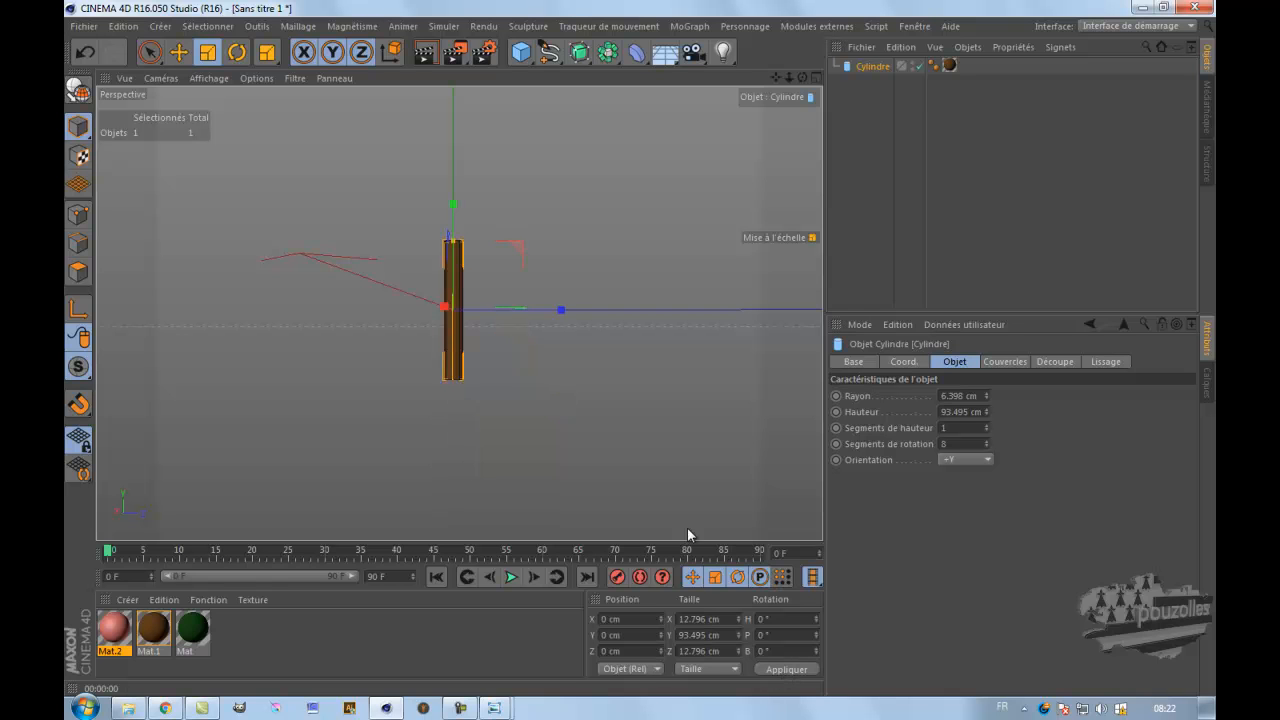
- Add a cone and, in the front view, shrink it to about 13.8 cm base radius and 40 cm height
{"action": "left_click_drag", "start_coordinate": [801, 79], "coordinate": [639, 347]}
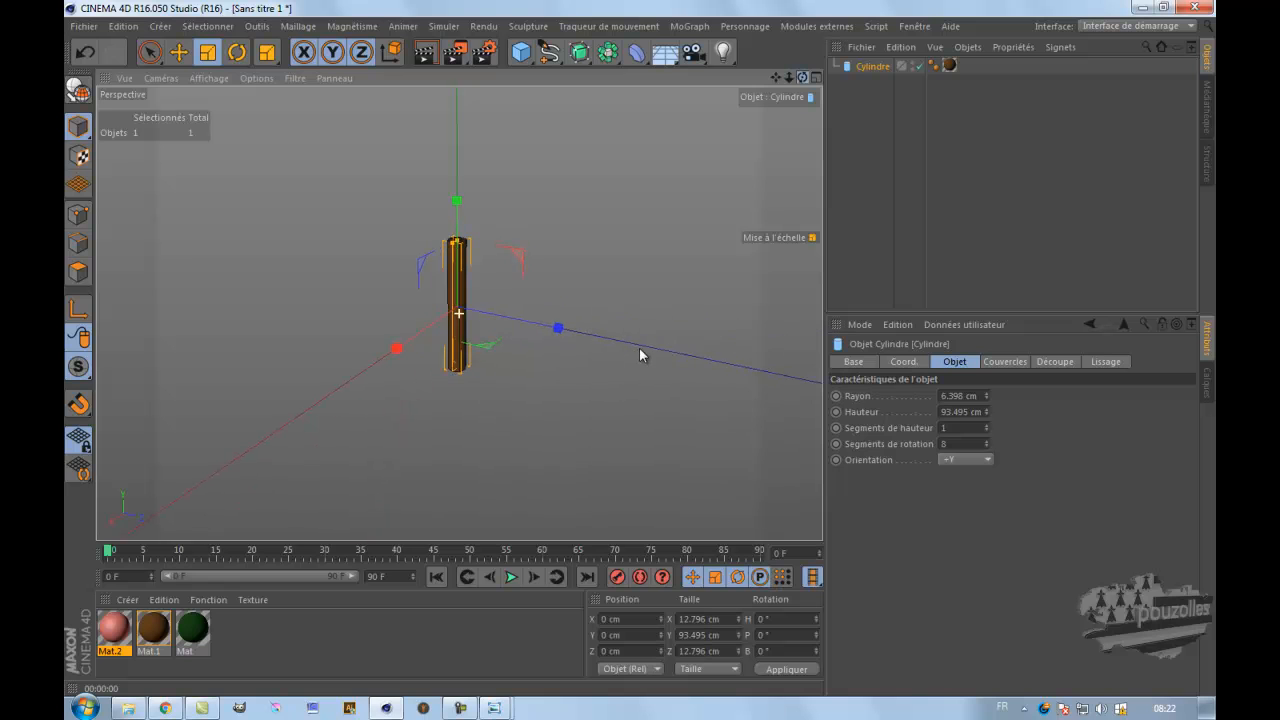
{"action": "left_click", "coordinate": [862, 176]}
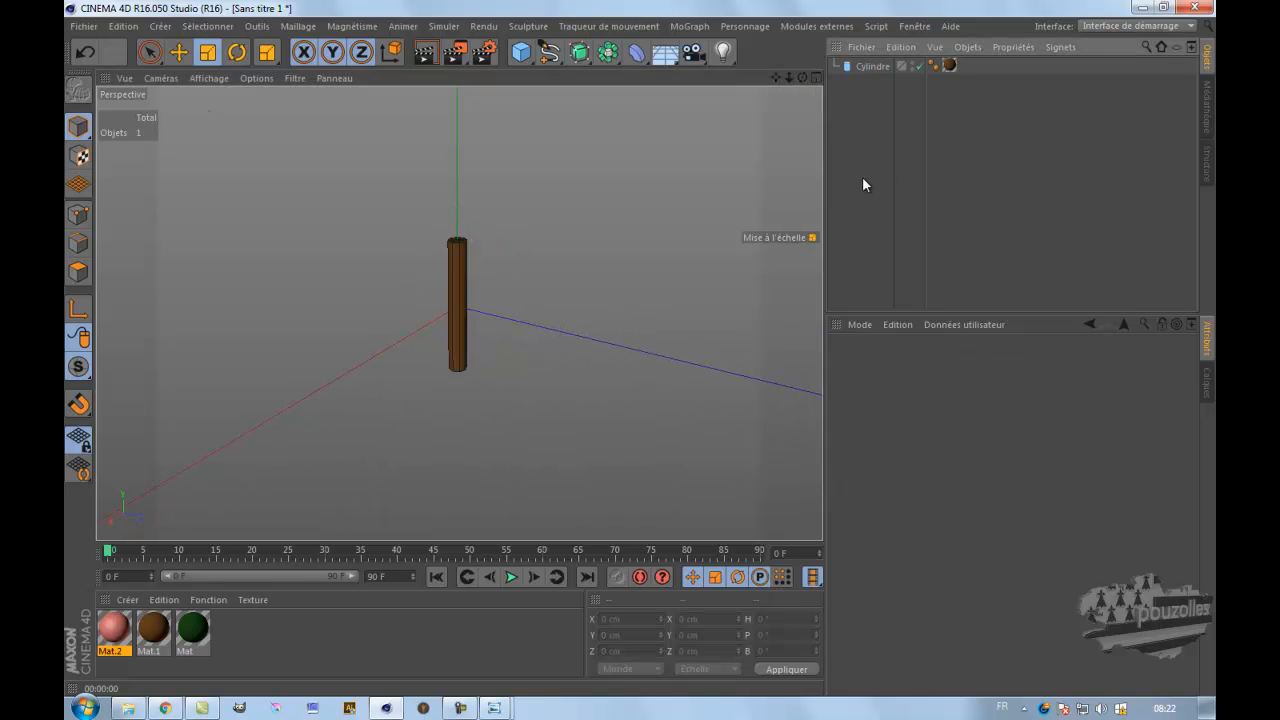
{"action": "left_click", "coordinate": [517, 56]}
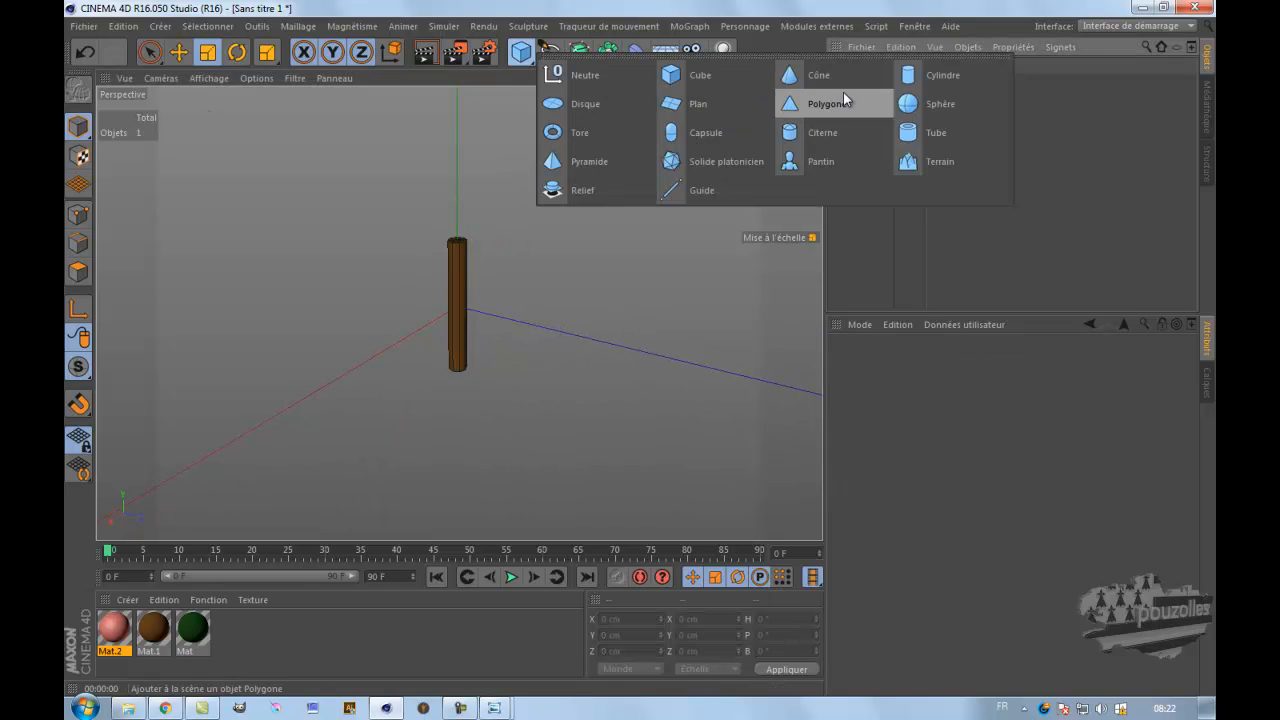
{"action": "left_click", "coordinate": [813, 75]}
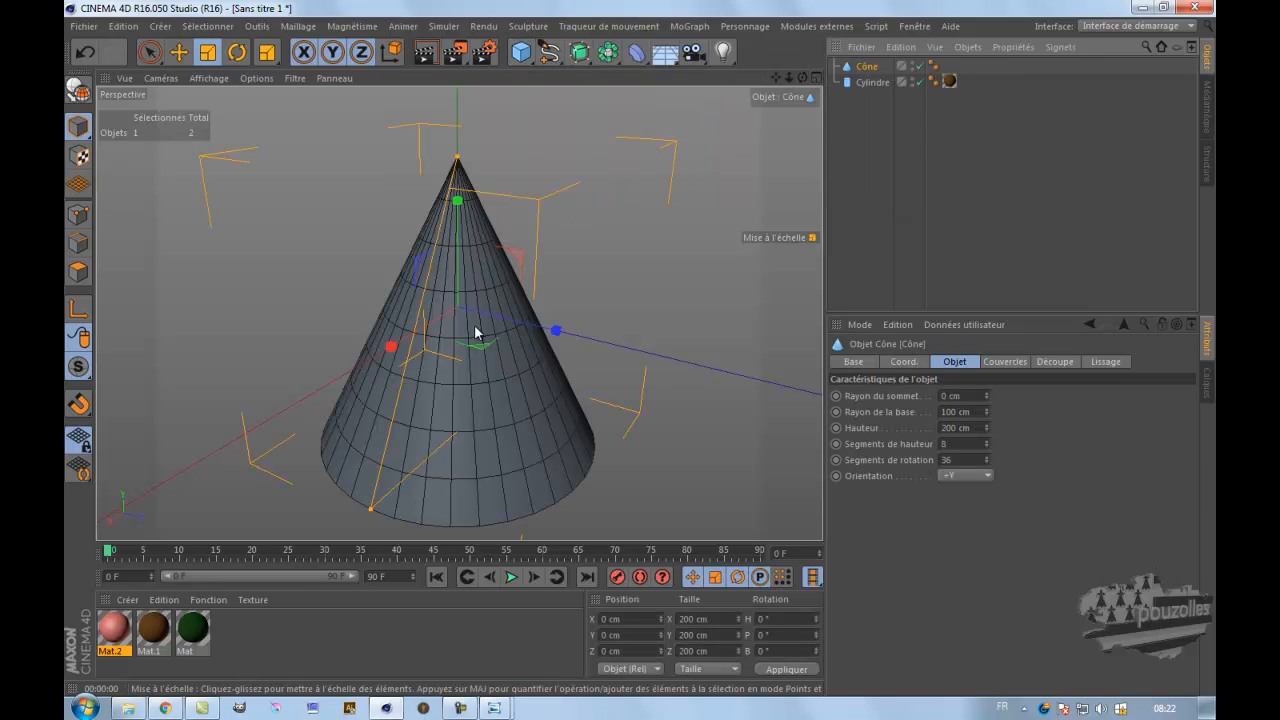
{"action": "middle_click", "coordinate": [467, 366]}
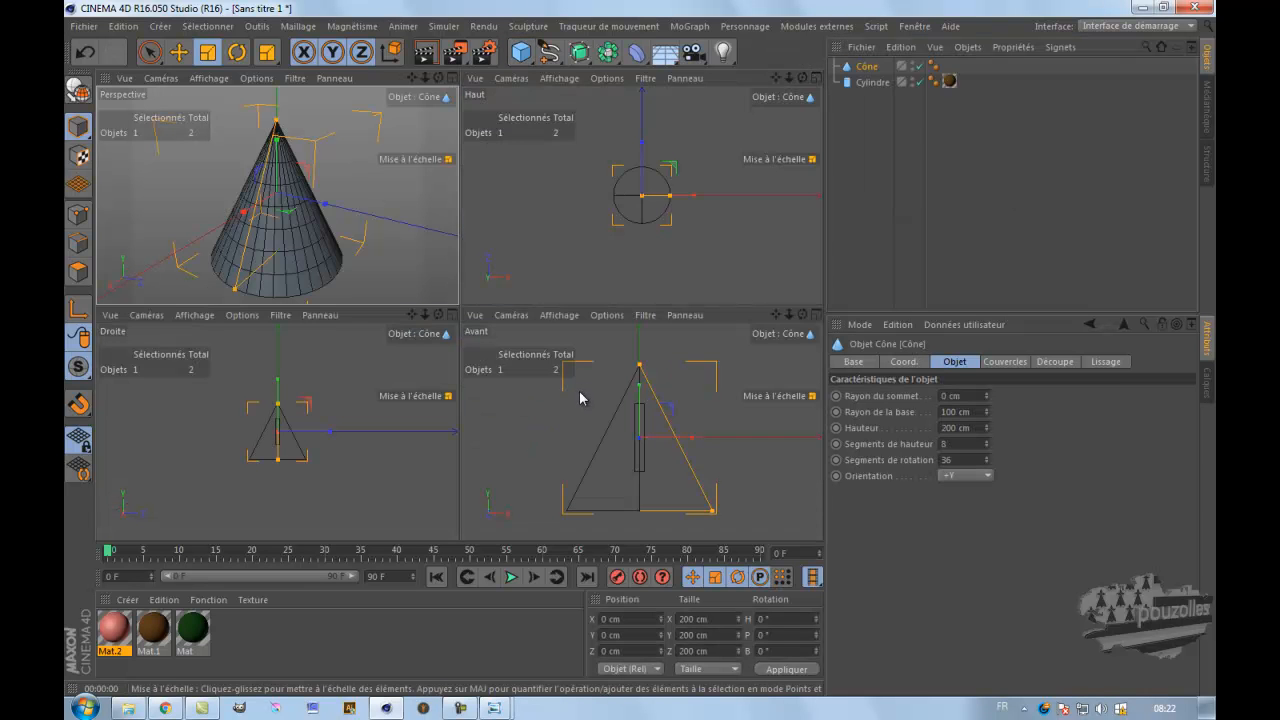
{"action": "middle_click", "coordinate": [578, 432]}
{"action": "scroll", "coordinate": [460, 423], "scroll_direction": "up", "scroll_amount": 2}
{"action": "scroll", "coordinate": [474, 414], "scroll_direction": "down", "scroll_amount": 2}
{"action": "left_click_drag", "start_coordinate": [614, 468], "coordinate": [505, 471]}
{"action": "left_click_drag", "start_coordinate": [465, 177], "coordinate": [469, 294]}
{"action": "left_click_drag", "start_coordinate": [504, 350], "coordinate": [486, 348]}
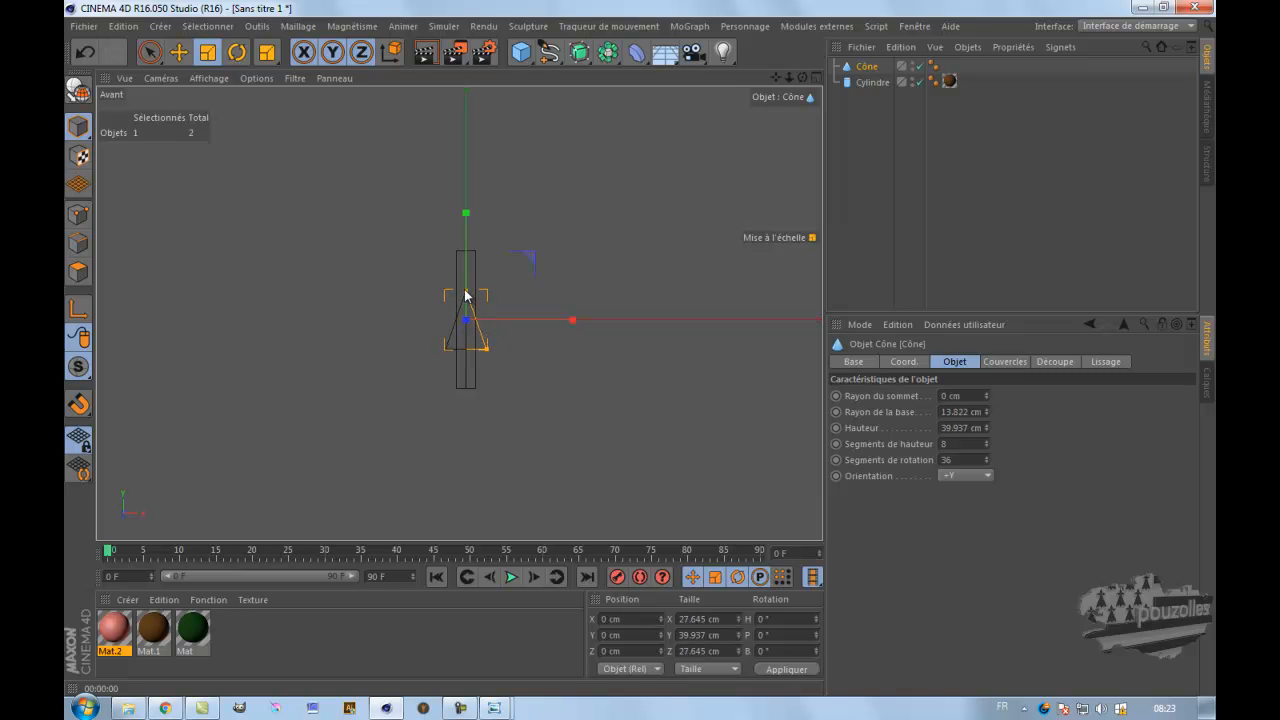
- Move the cone onto the trunk's top at about Y 53 cm and enlarge it to about 79 cm wide and 59 cm high
{"action": "key", "text": "e"}
{"action": "left_click_drag", "start_coordinate": [466, 216], "coordinate": [471, 141]}
{"action": "left_click_drag", "start_coordinate": [486, 263], "coordinate": [526, 274]}
{"action": "left_click_drag", "start_coordinate": [469, 220], "coordinate": [470, 198]}
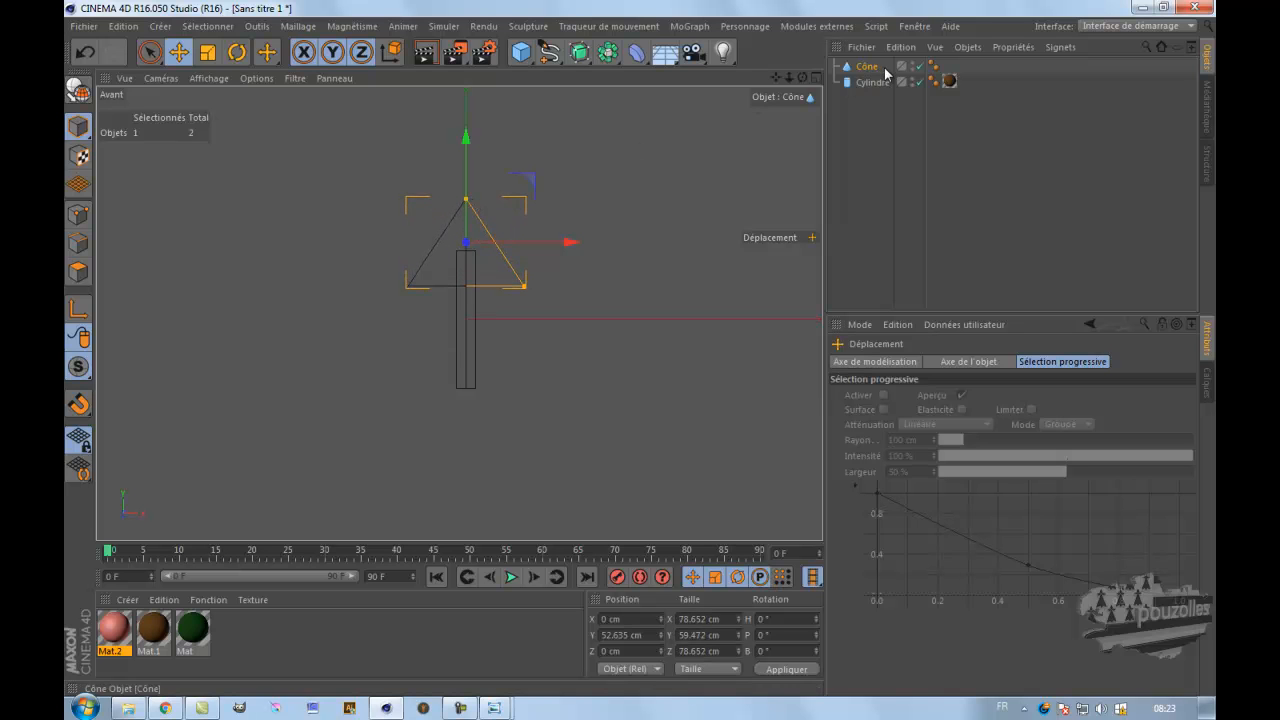
- Duplicate the cone, shrink the copy to about 54 cm wide and 41 cm high, and place it above at about Y 86 cm
{"action": "key", "text": "ctrl+c"}
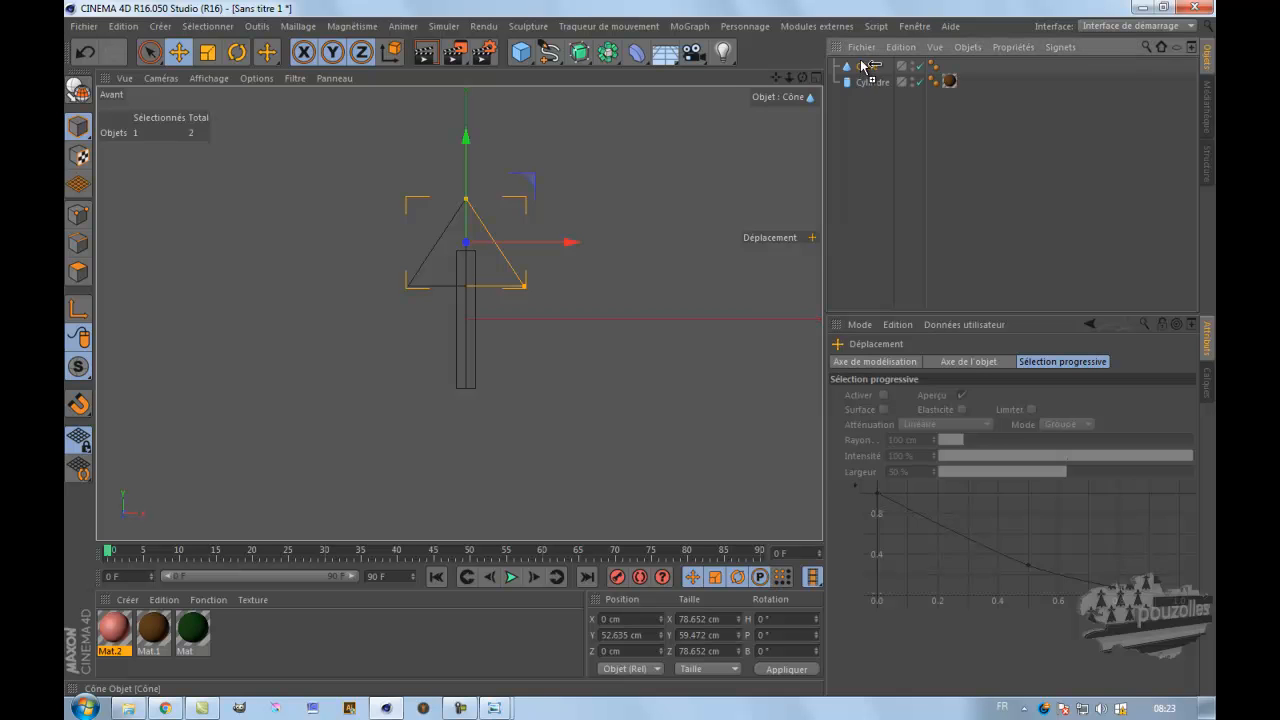
{"action": "key", "text": "ctrl+v"}
{"action": "left_click_drag", "start_coordinate": [466, 137], "coordinate": [467, 78]}
{"action": "left_click_drag", "start_coordinate": [777, 77], "coordinate": [641, 349]}
{"action": "left_click_drag", "start_coordinate": [545, 341], "coordinate": [528, 349]}
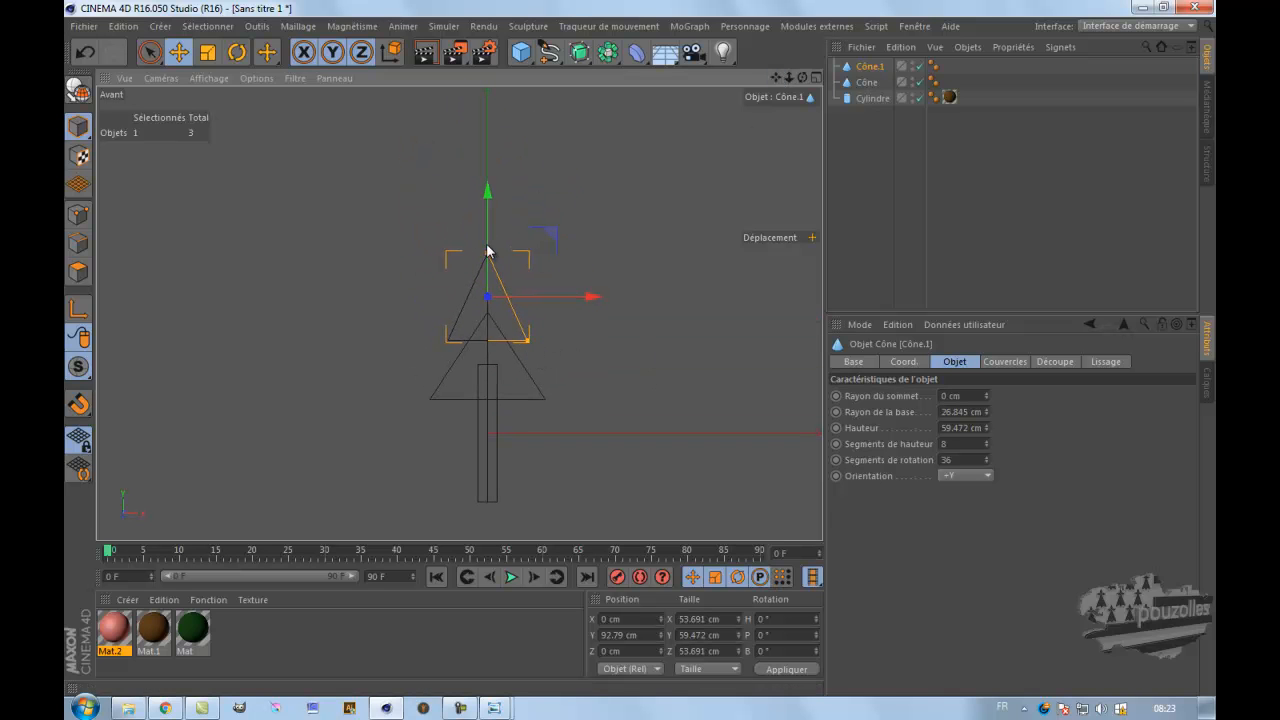
{"action": "left_click_drag", "start_coordinate": [487, 259], "coordinate": [487, 268]}
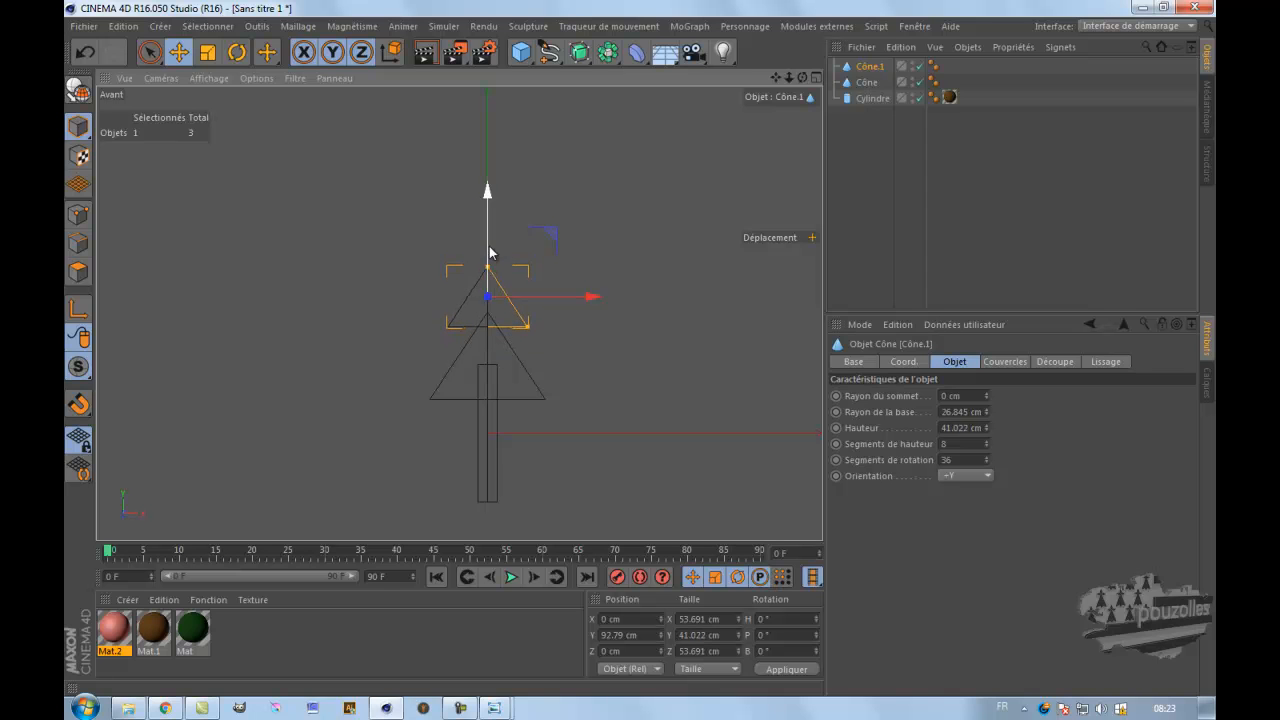
{"action": "left_click_drag", "start_coordinate": [487, 196], "coordinate": [489, 207]}
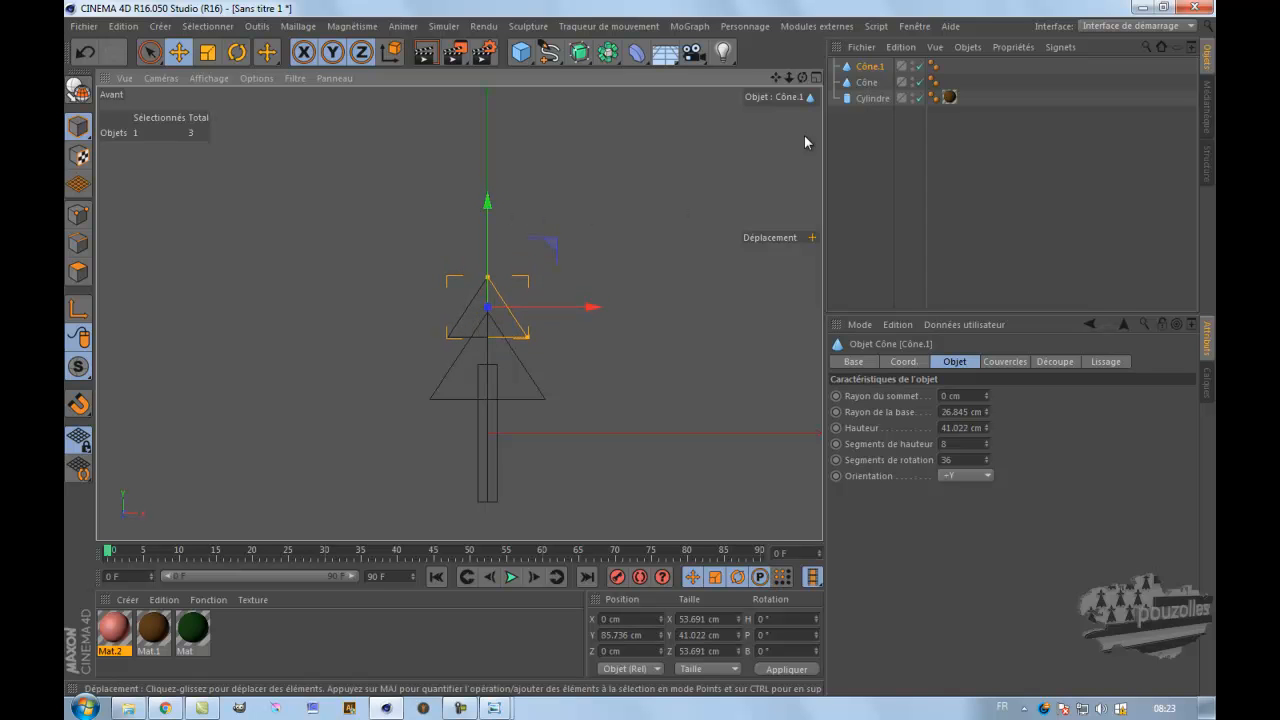
- Duplicate the second cone, raise the copy to about Y 112 cm and shrink it to about 40 cm wide and 33 cm high
{"action": "left_click", "coordinate": [869, 66]}
{"action": "key", "text": "ctrl+c"}
{"action": "key", "text": "ctrl+v"}
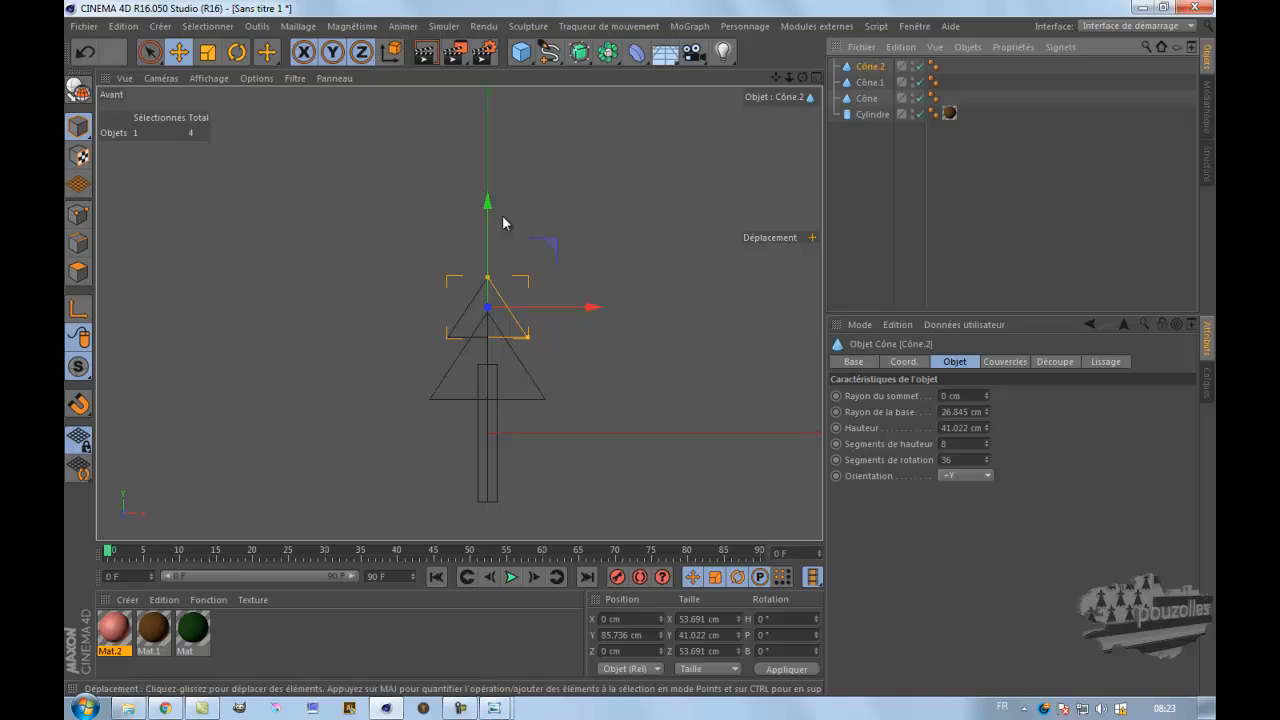
{"action": "left_click_drag", "start_coordinate": [487, 207], "coordinate": [499, 164]}
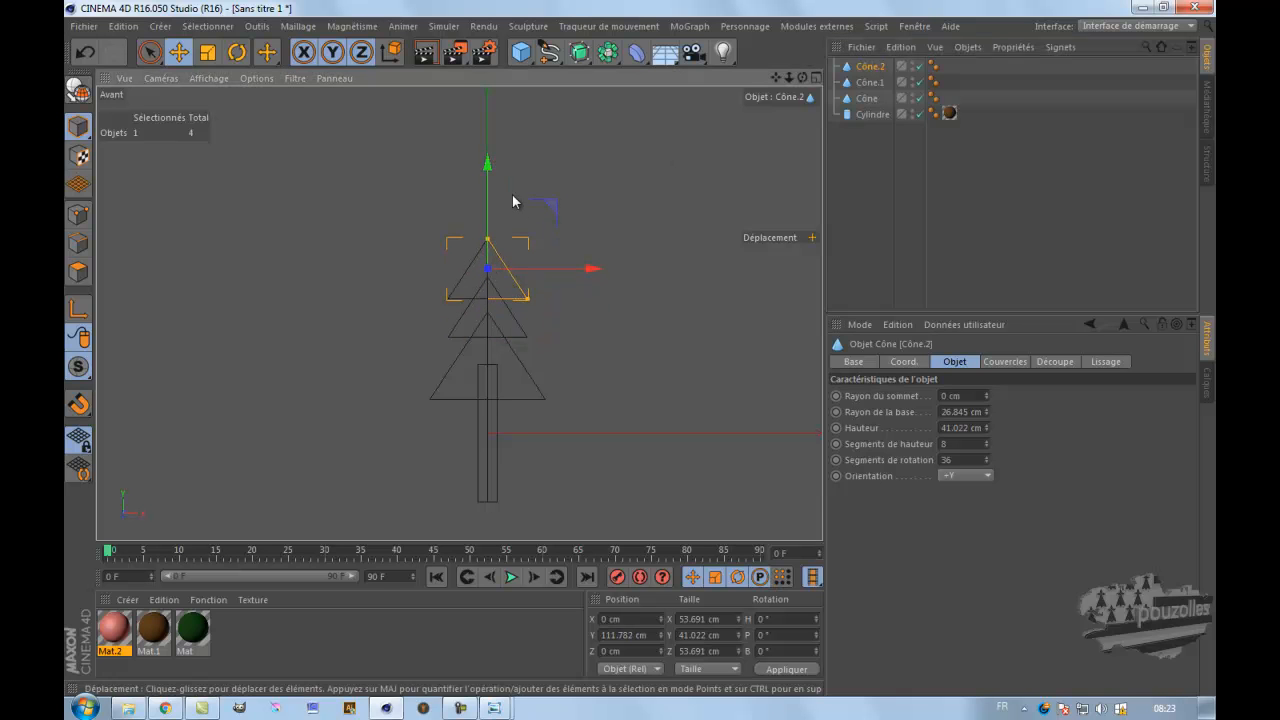
{"action": "left_click_drag", "start_coordinate": [529, 298], "coordinate": [517, 297]}
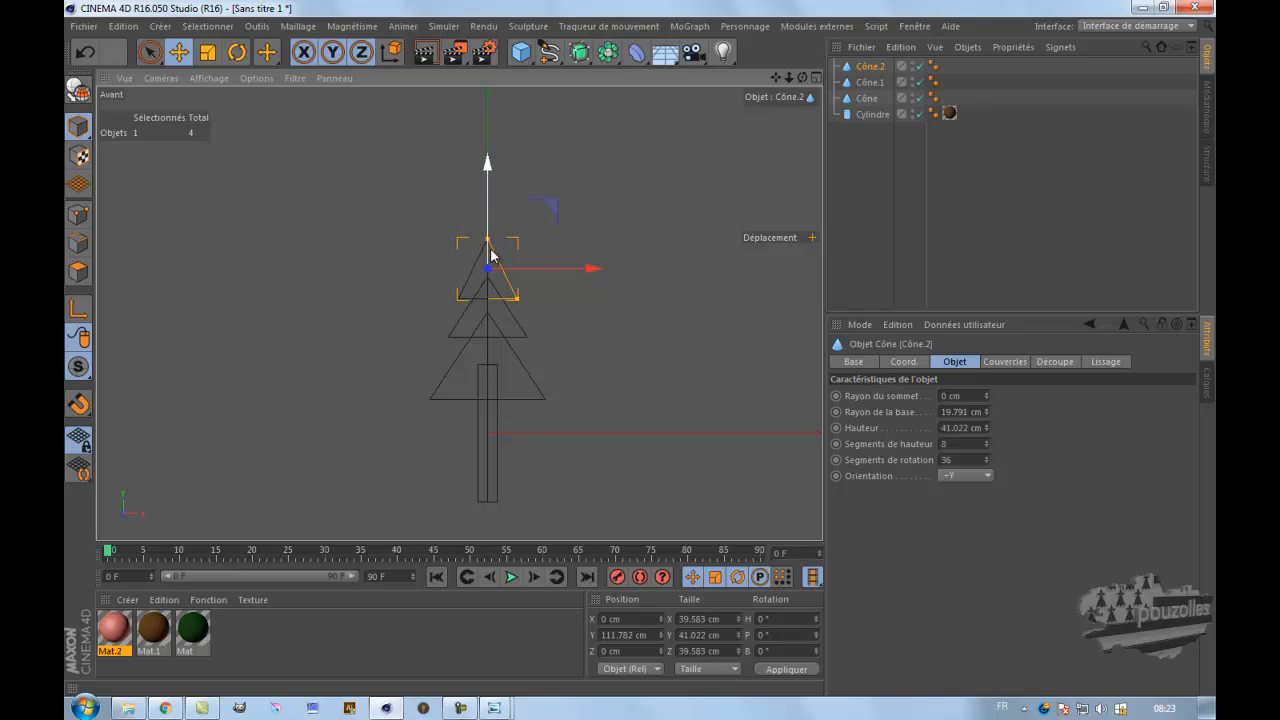
{"action": "left_click_drag", "start_coordinate": [491, 243], "coordinate": [493, 250]}
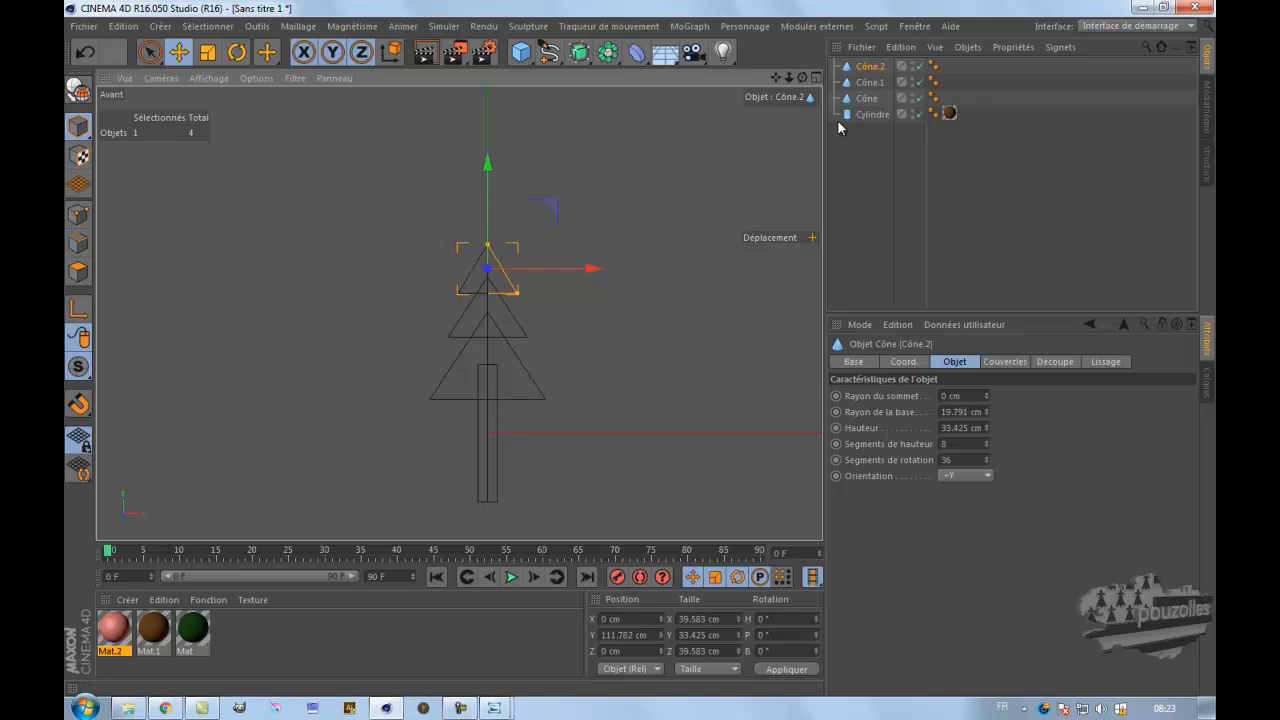
- Duplicate the third cone as the treetop, about 23 cm wide and 21 cm high, at about Y 129 cm, and view the tree in perspective
{"action": "key", "text": "ctrl+c"}
{"action": "key", "text": "ctrl+v"}
{"action": "left_click_drag", "start_coordinate": [488, 163], "coordinate": [501, 143]}
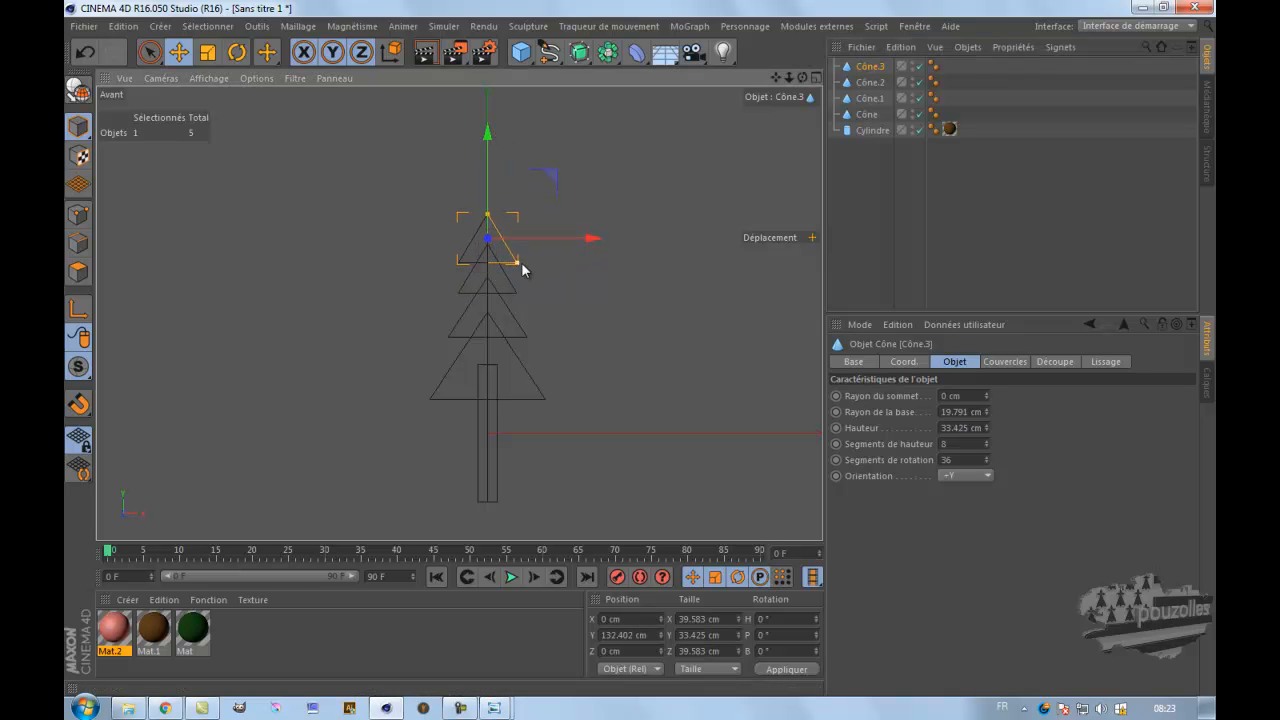
{"action": "left_click_drag", "start_coordinate": [520, 269], "coordinate": [504, 262]}
{"action": "left_click_drag", "start_coordinate": [488, 217], "coordinate": [489, 232]}
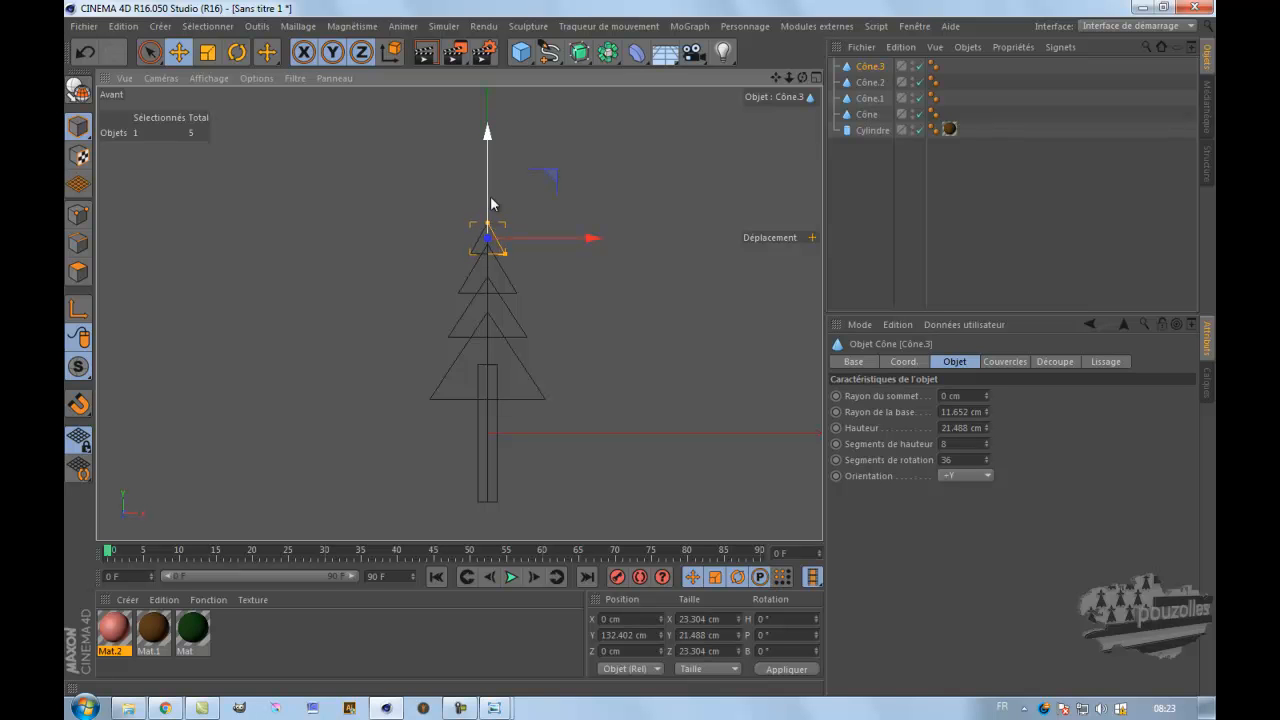
{"action": "left_click_drag", "start_coordinate": [488, 140], "coordinate": [488, 145]}
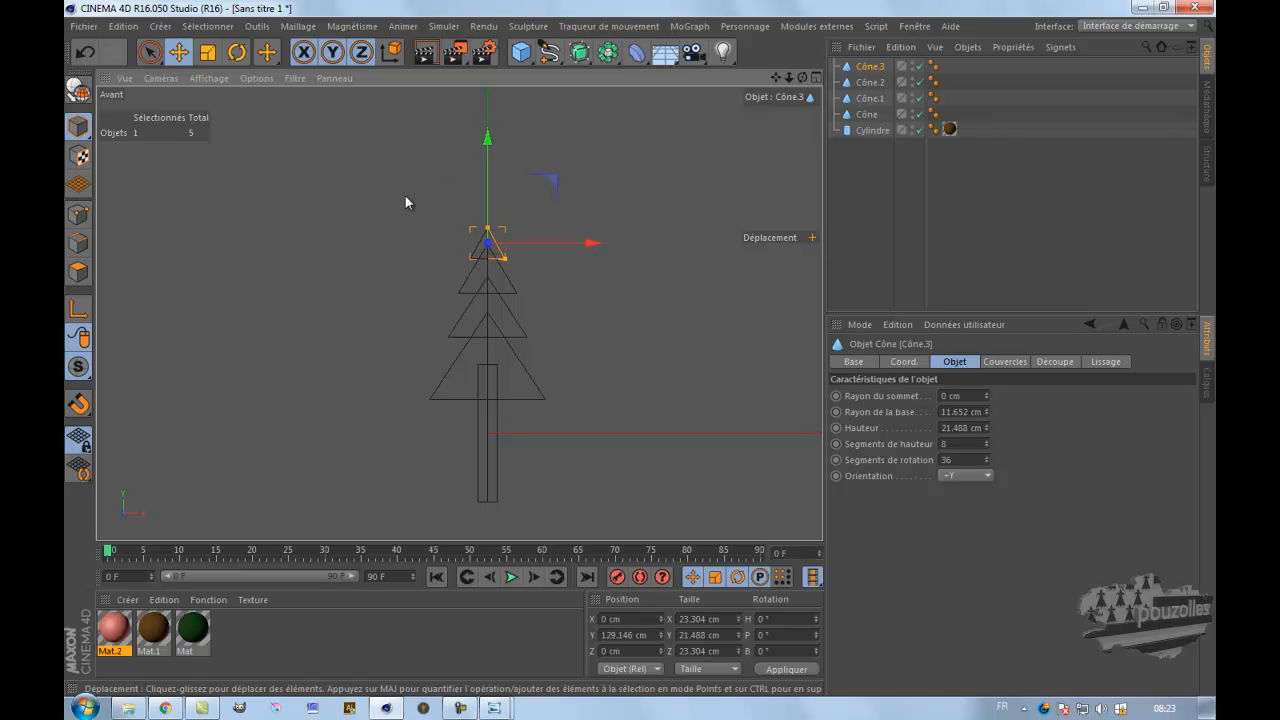
{"action": "middle_click", "coordinate": [307, 251]}
{"action": "middle_click", "coordinate": [316, 257]}
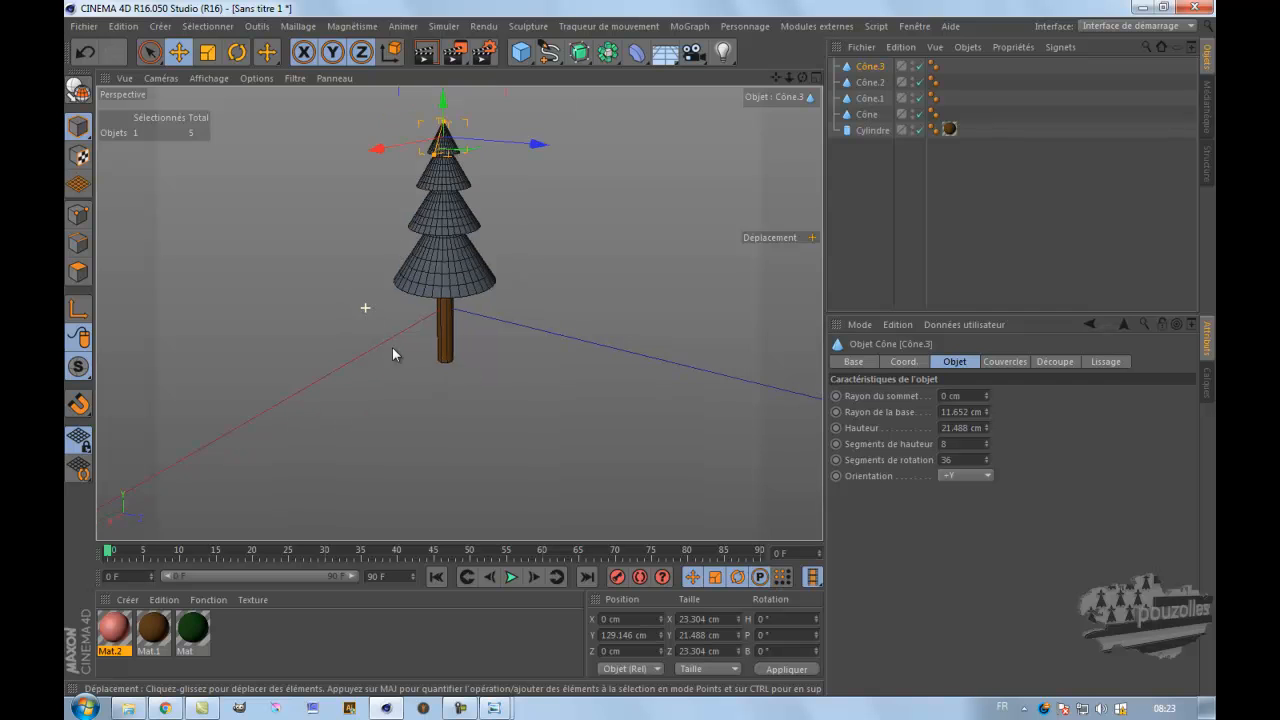
{"action": "mouse_move", "coordinate": [775, 77]}
{"action": "left_mouse_down"}
{"action": "mouse_move", "coordinate": [635, 363]}
{"action": "mouse_move", "coordinate": [773, 76]}
{"action": "left_mouse_up"}
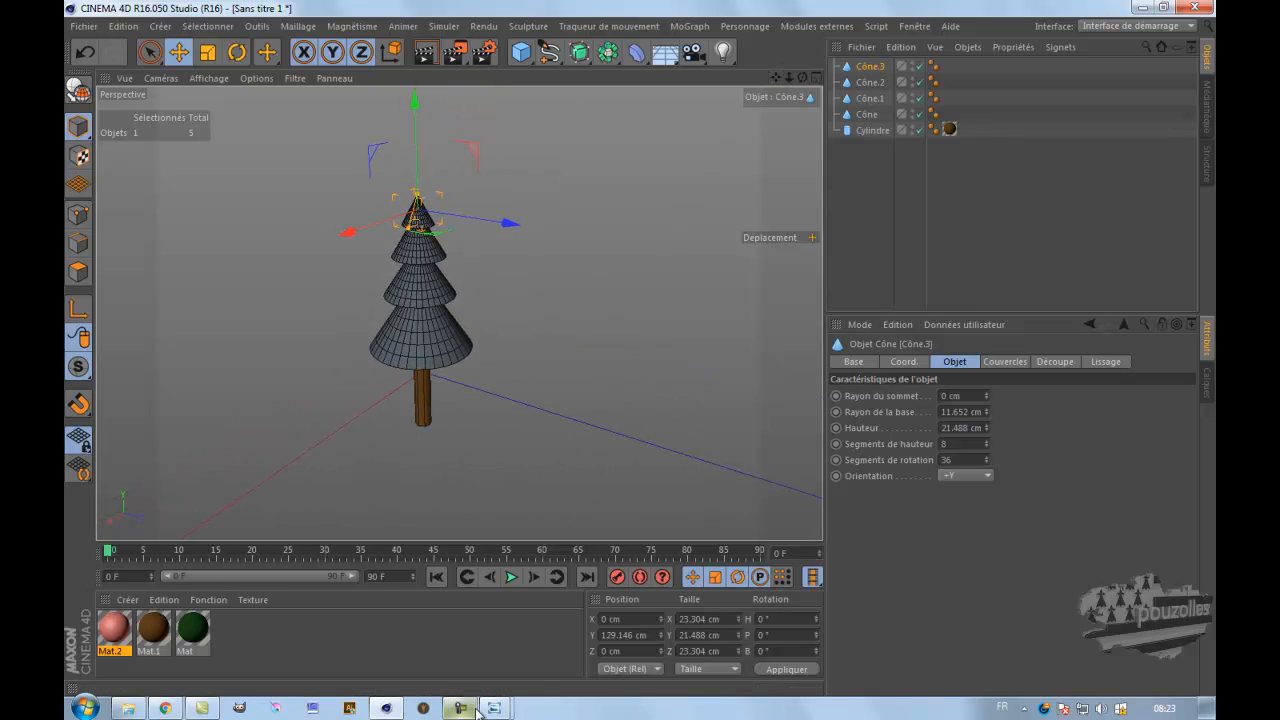
- Check the deco poly.png reference image and delete the three upper cones, keeping the lowest cone and the trunk
{"action": "mouse_move", "coordinate": [484, 706]}
{"action": "left_click", "coordinate": [435, 608]}
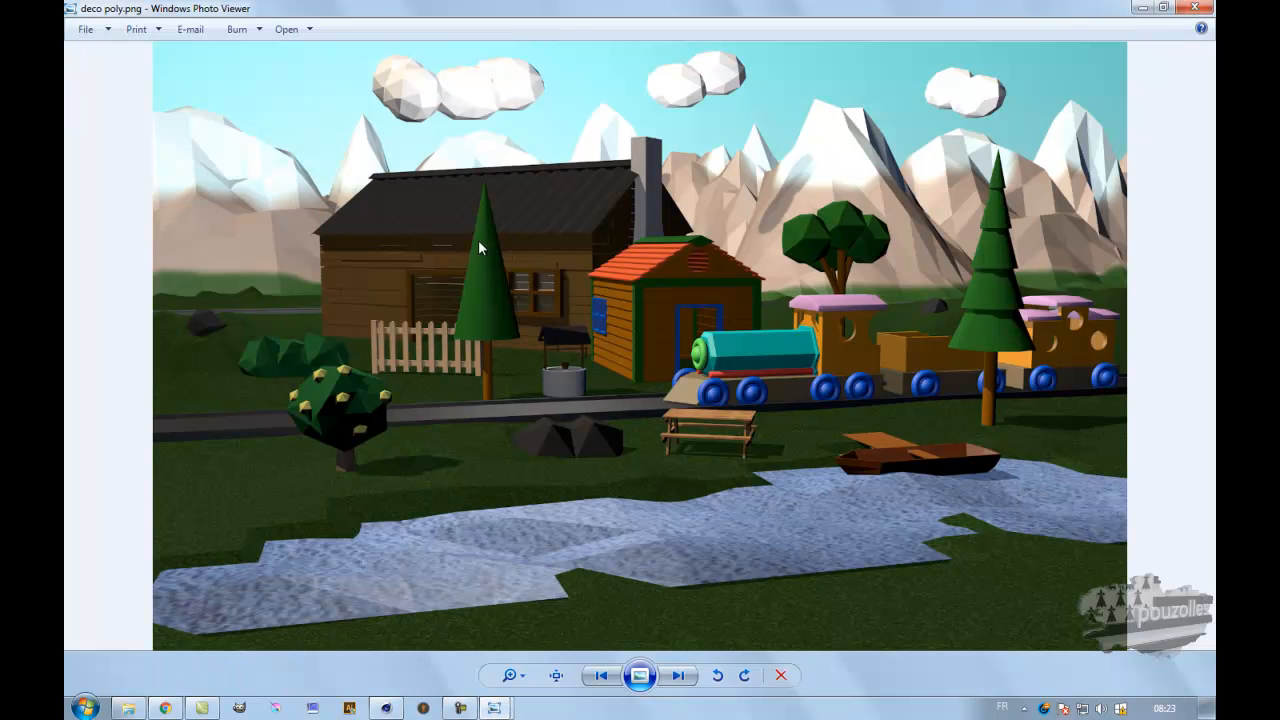
{"action": "left_click", "coordinate": [386, 707]}
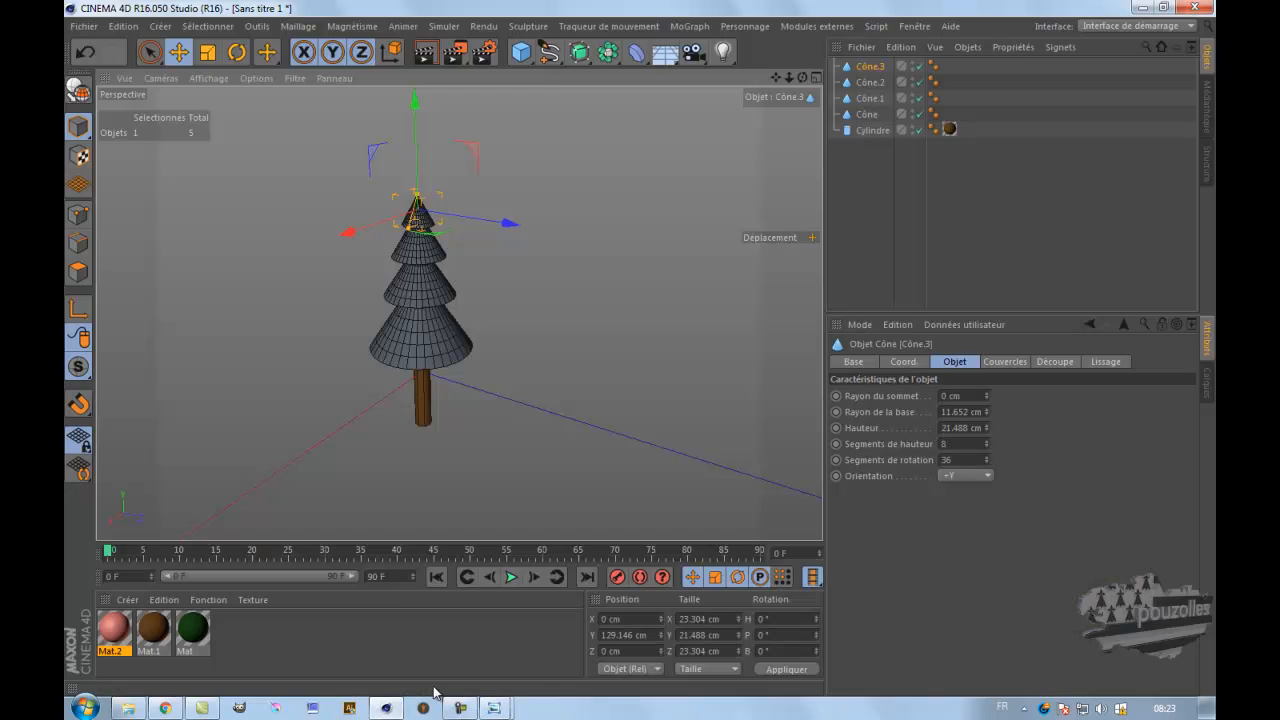
{"action": "left_click_drag", "start_coordinate": [953, 59], "coordinate": [866, 102]}
{"action": "key", "text": "Delete"}
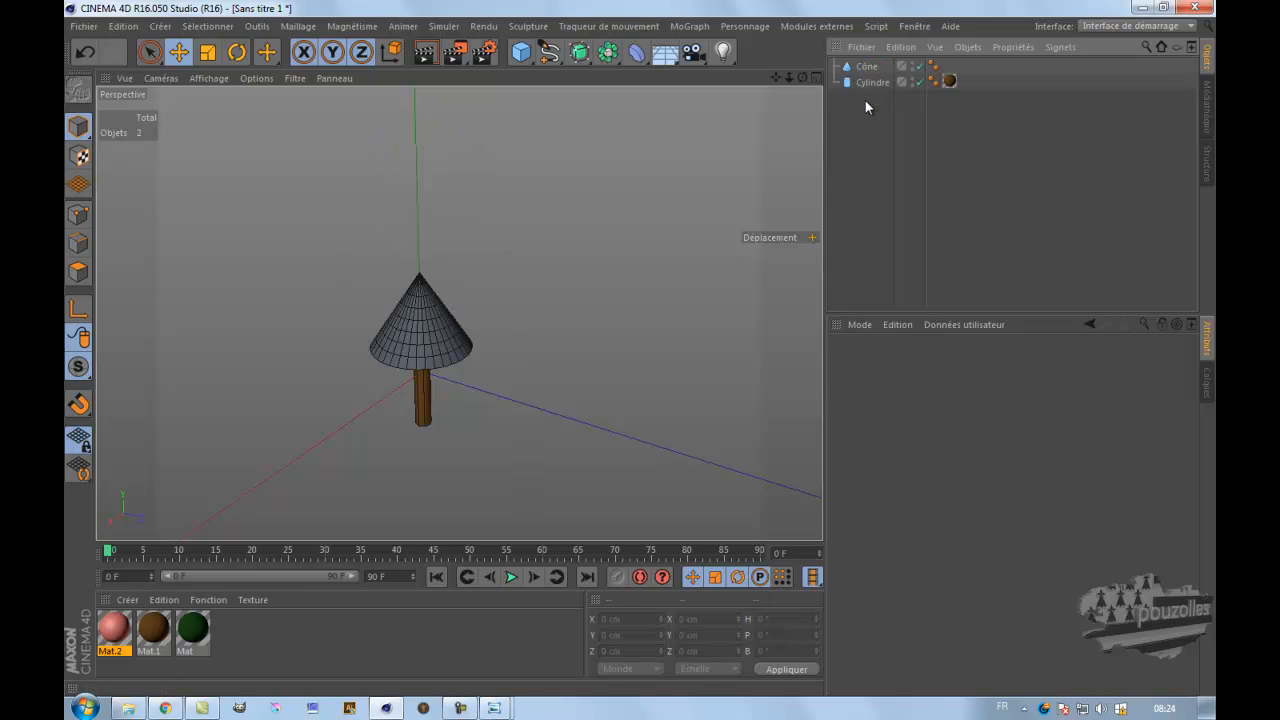
- In the front view, stretch the remaining cone to about 175 cm high and raise it to about Y 118 cm
{"action": "left_click", "coordinate": [866, 66]}
{"action": "middle_click", "coordinate": [538, 429]}
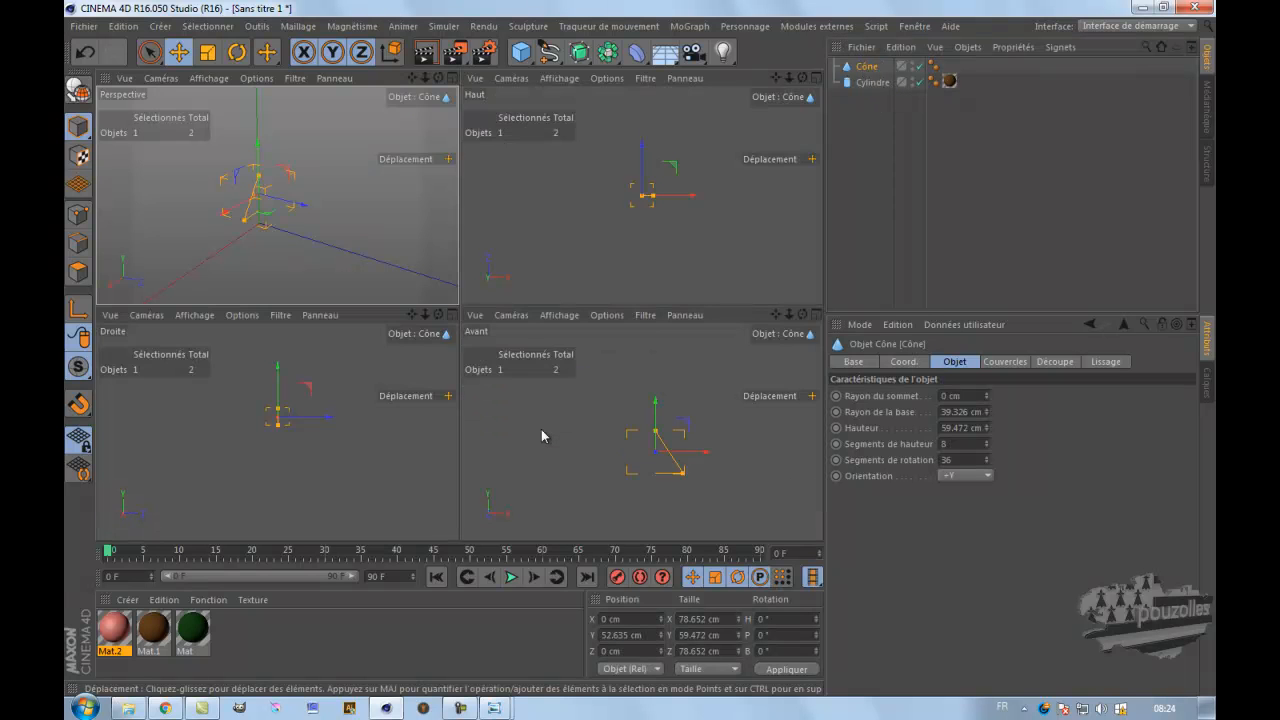
{"action": "middle_click", "coordinate": [543, 428]}
{"action": "left_click_drag", "start_coordinate": [488, 314], "coordinate": [519, 155]}
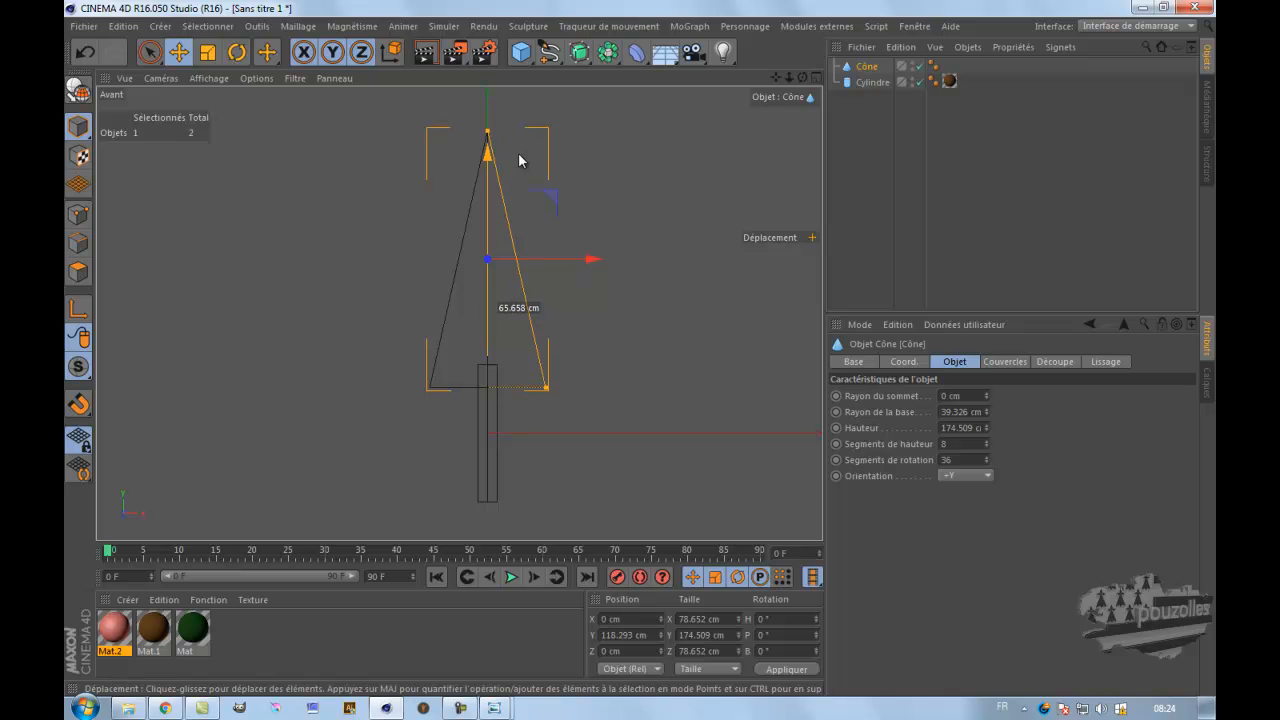
{"action": "middle_click", "coordinate": [205, 298]}
{"action": "middle_click", "coordinate": [427, 297]}
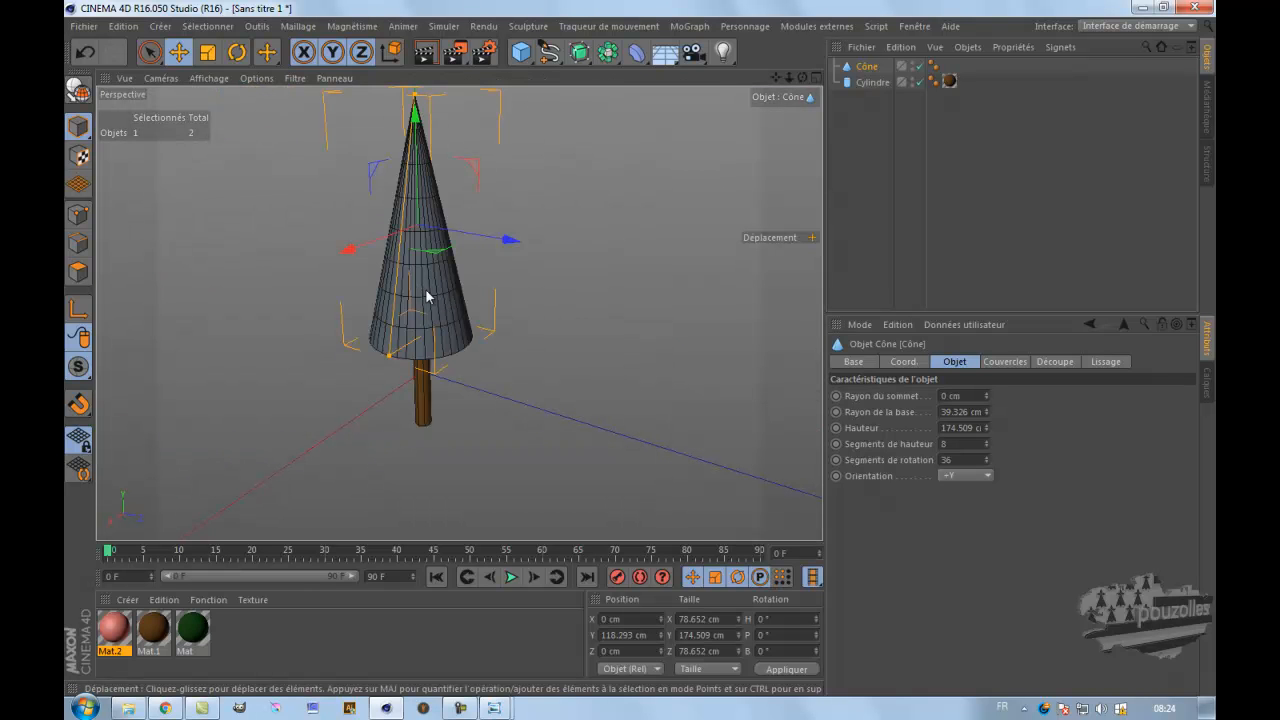
{"action": "left_click", "coordinate": [577, 332]}
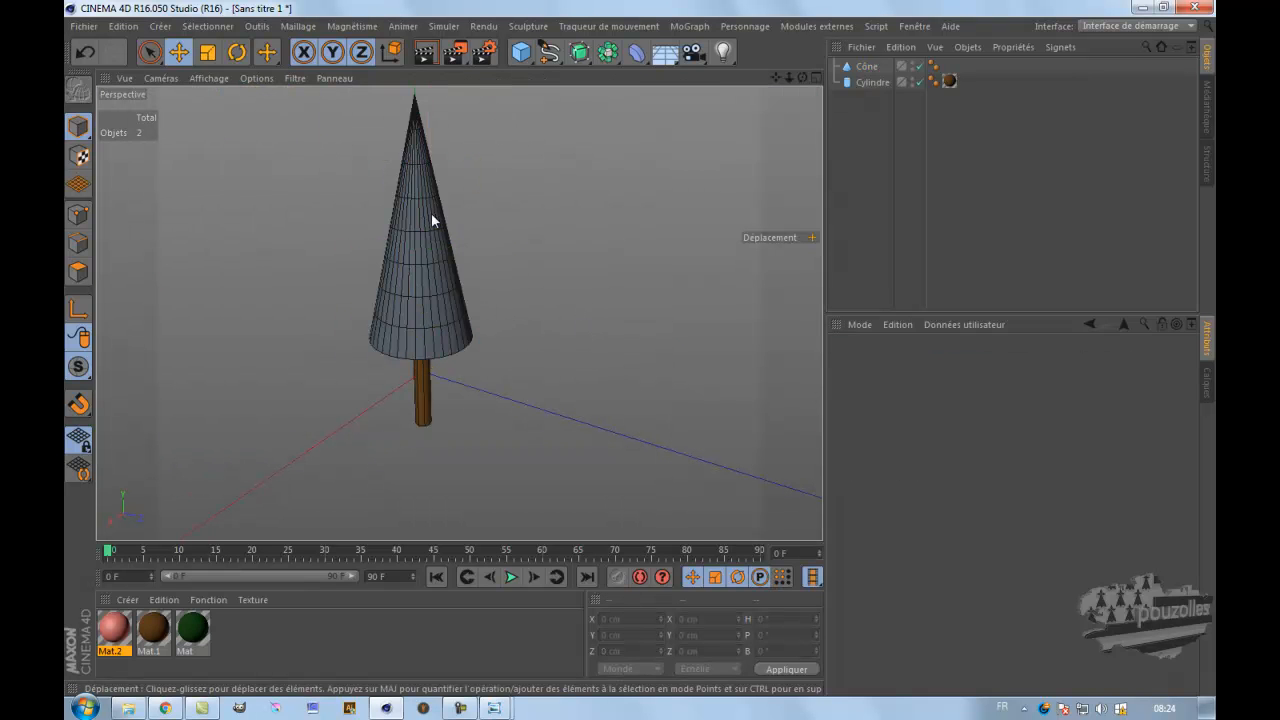
{"action": "left_click", "coordinate": [867, 68]}
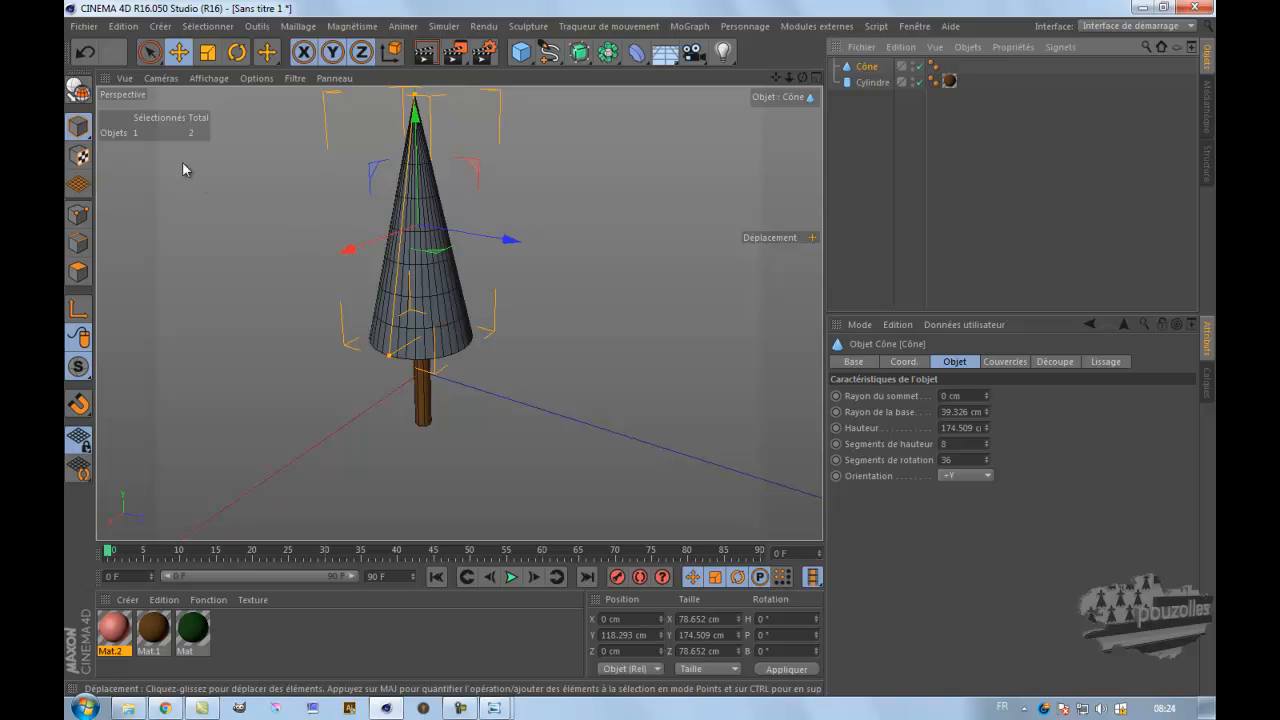
{"action": "left_click", "coordinate": [78, 89]}
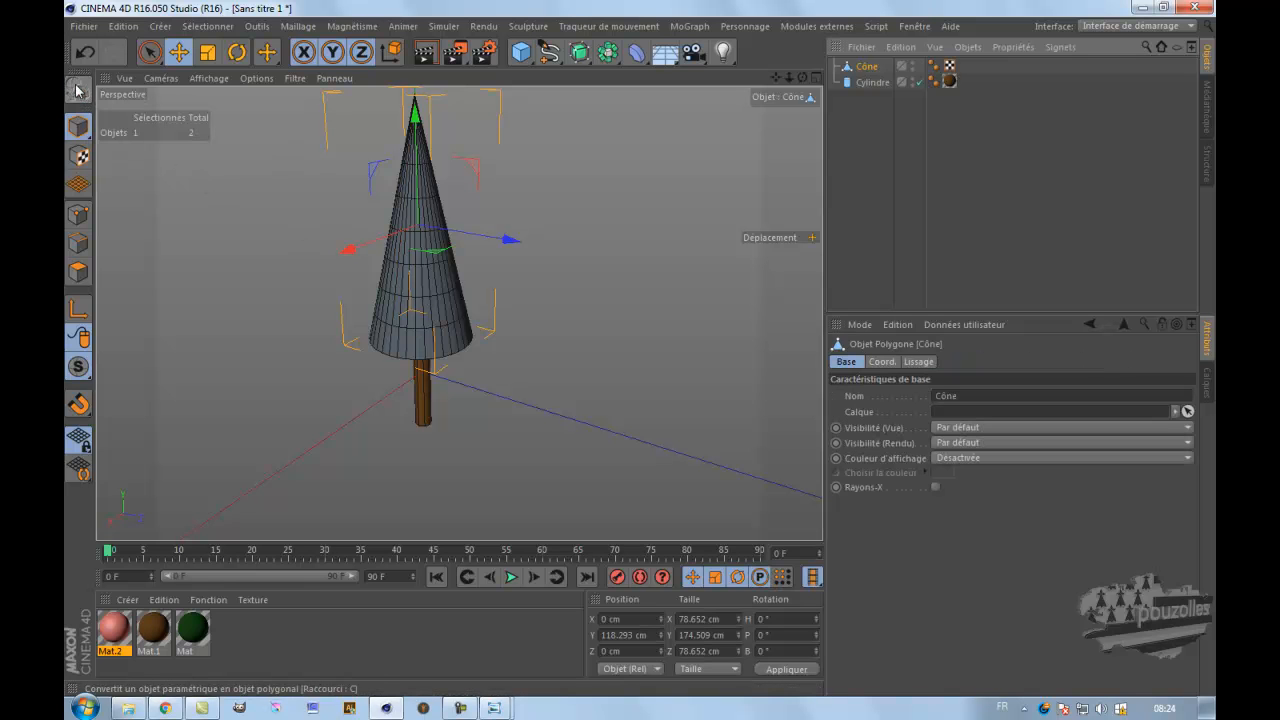
{"action": "left_click", "coordinate": [85, 54]}
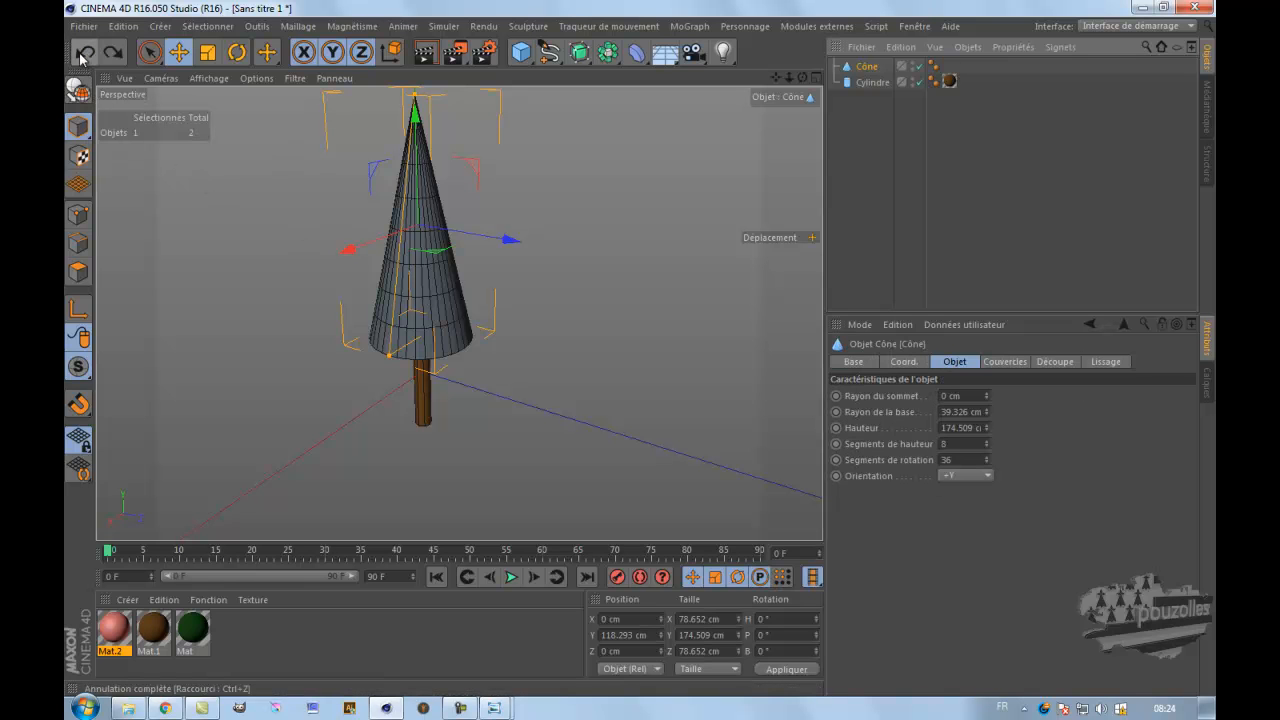
- Set the cone's height segments to 1 and its rotation segments to 18
{"action": "left_click", "coordinate": [867, 68]}
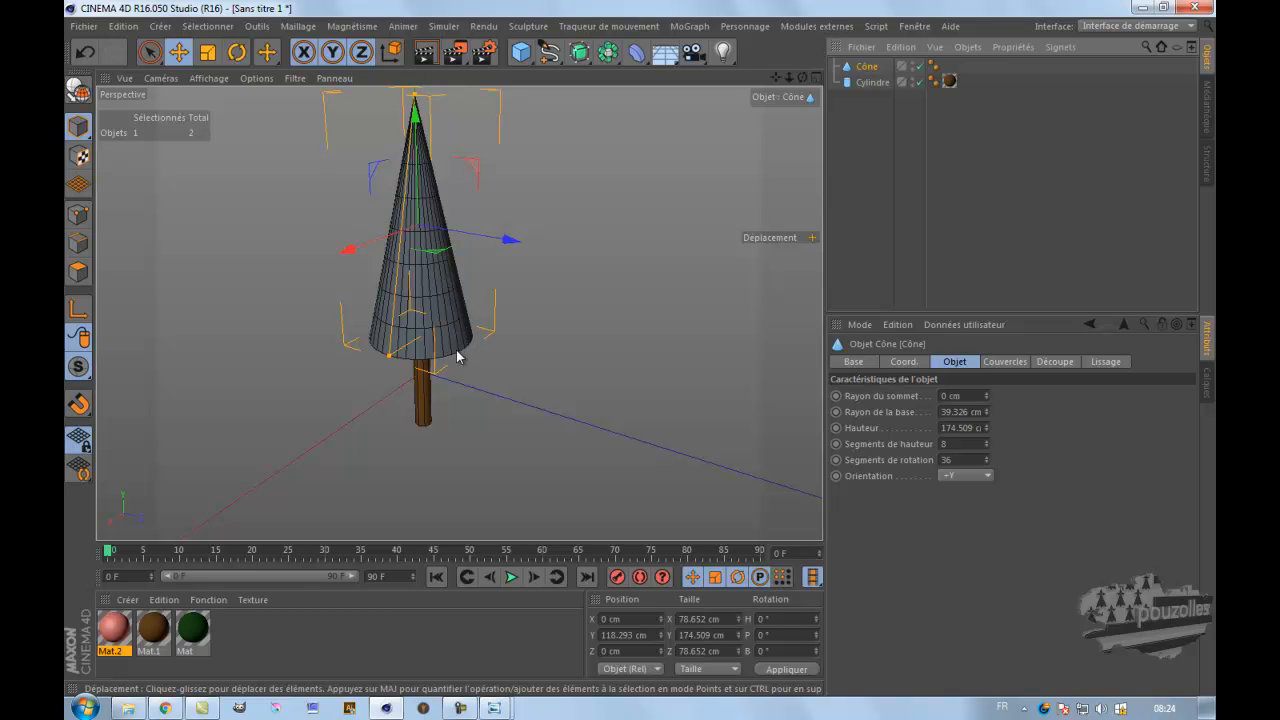
{"action": "double_click", "coordinate": [963, 443]}
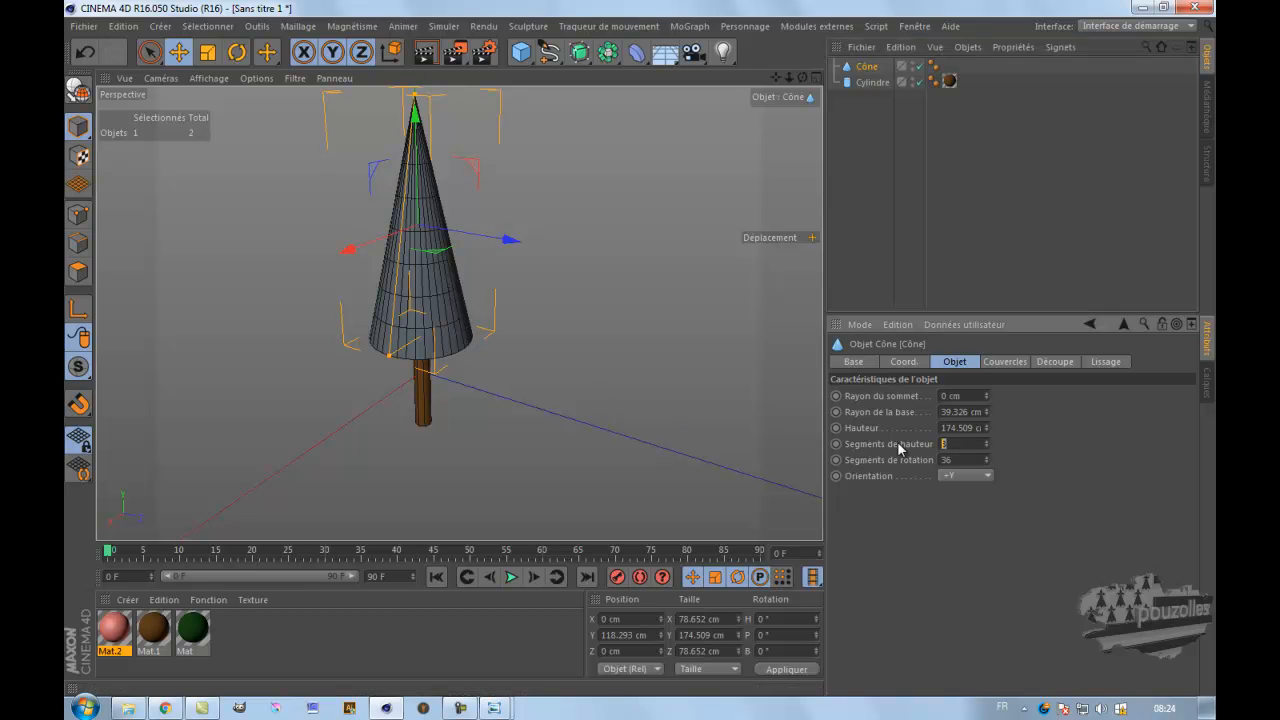
{"action": "type", "text": "1"}
{"action": "key", "text": "Return"}
{"action": "scroll", "coordinate": [392, 260], "scroll_direction": "up", "scroll_amount": 3}
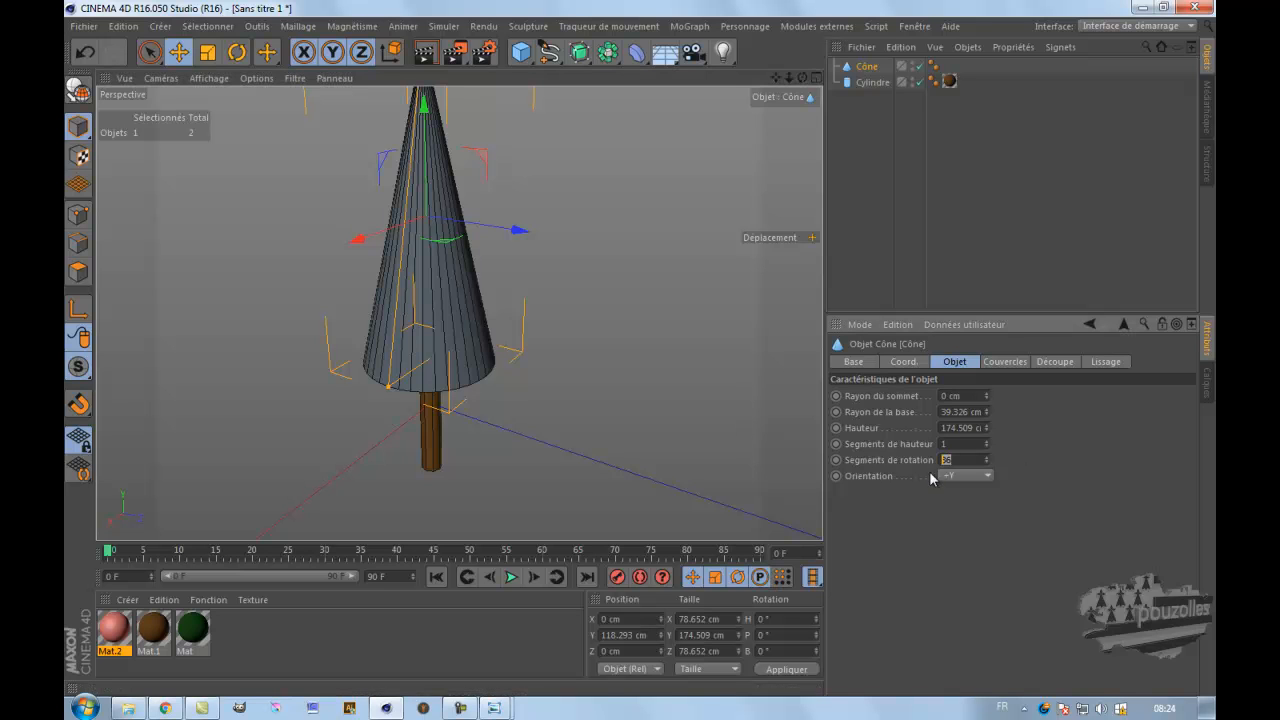
{"action": "key", "text": "Return"}
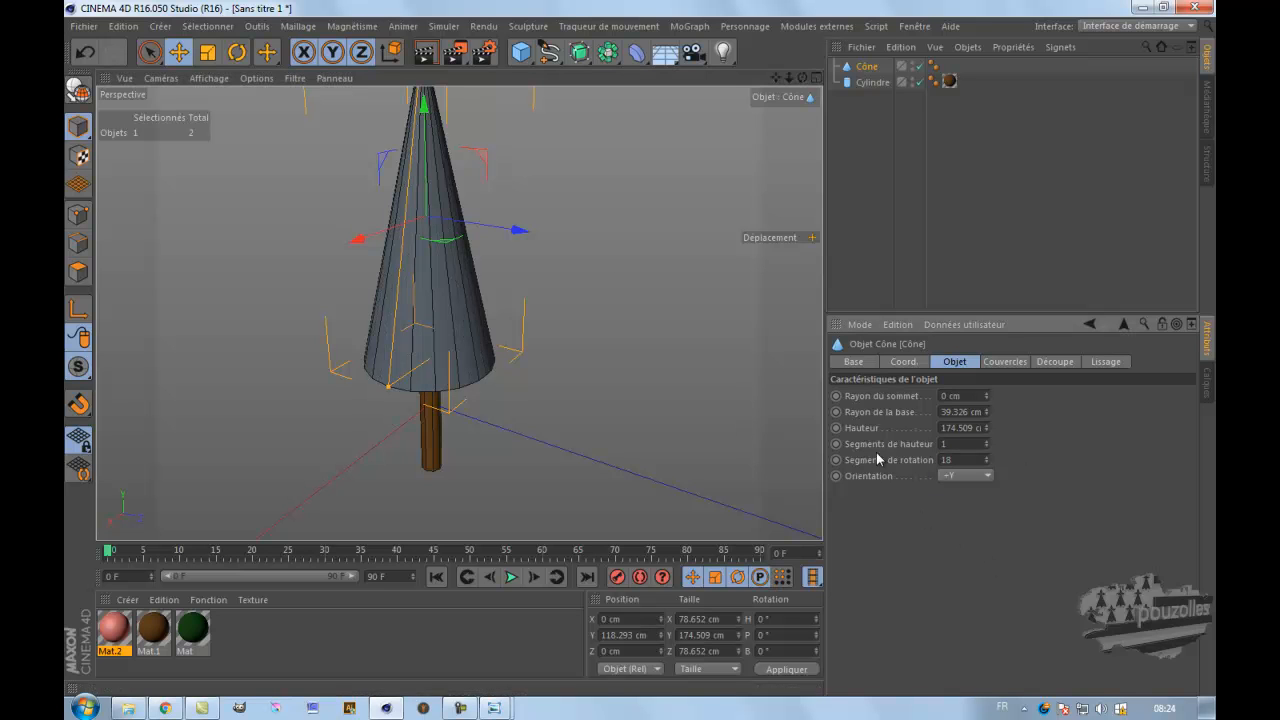
- Apply the dark green material Mat to the cone and preview the tree by rendering the perspective view
{"action": "left_click", "coordinate": [425, 57]}
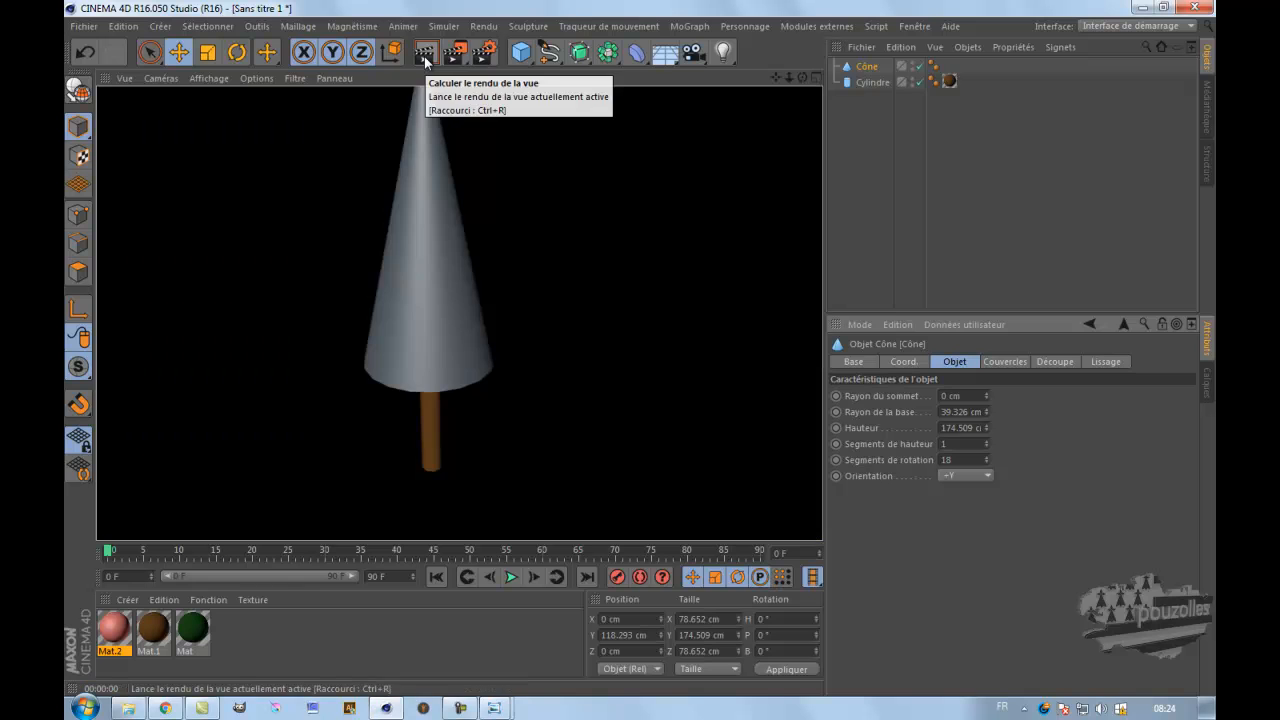
{"action": "left_click", "coordinate": [548, 399]}
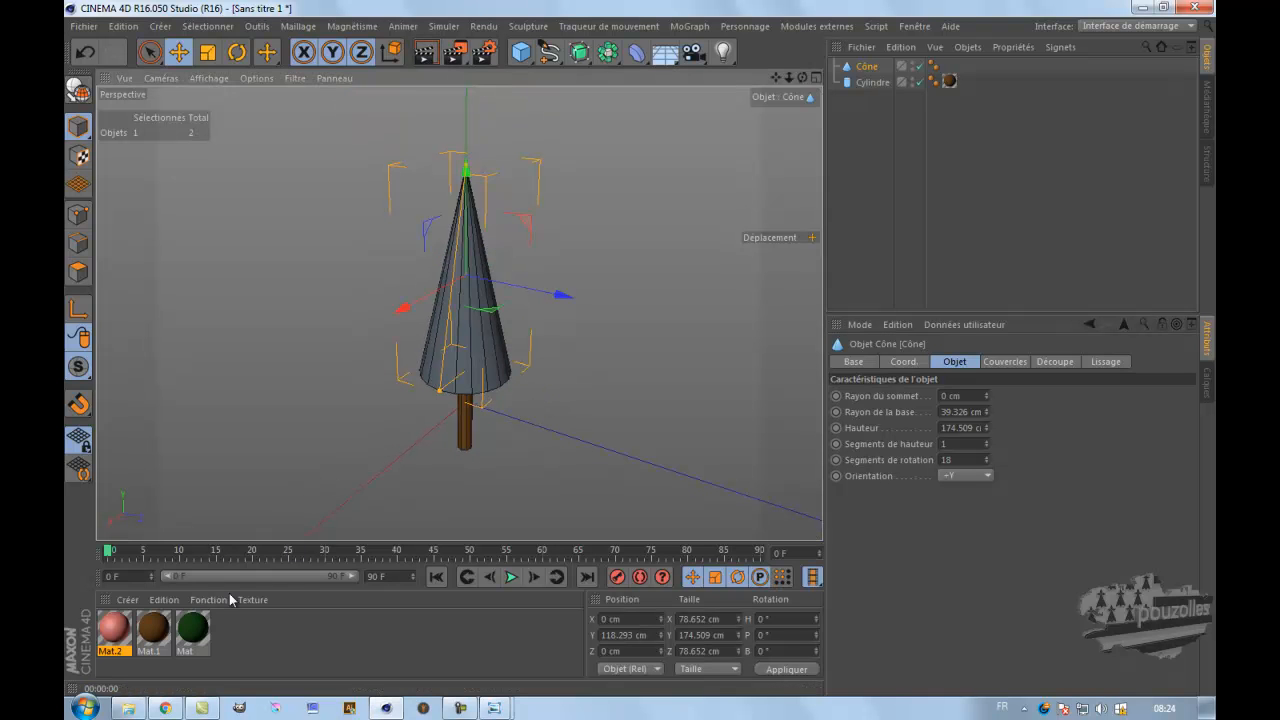
{"action": "left_click_drag", "start_coordinate": [436, 310], "coordinate": [438, 312]}
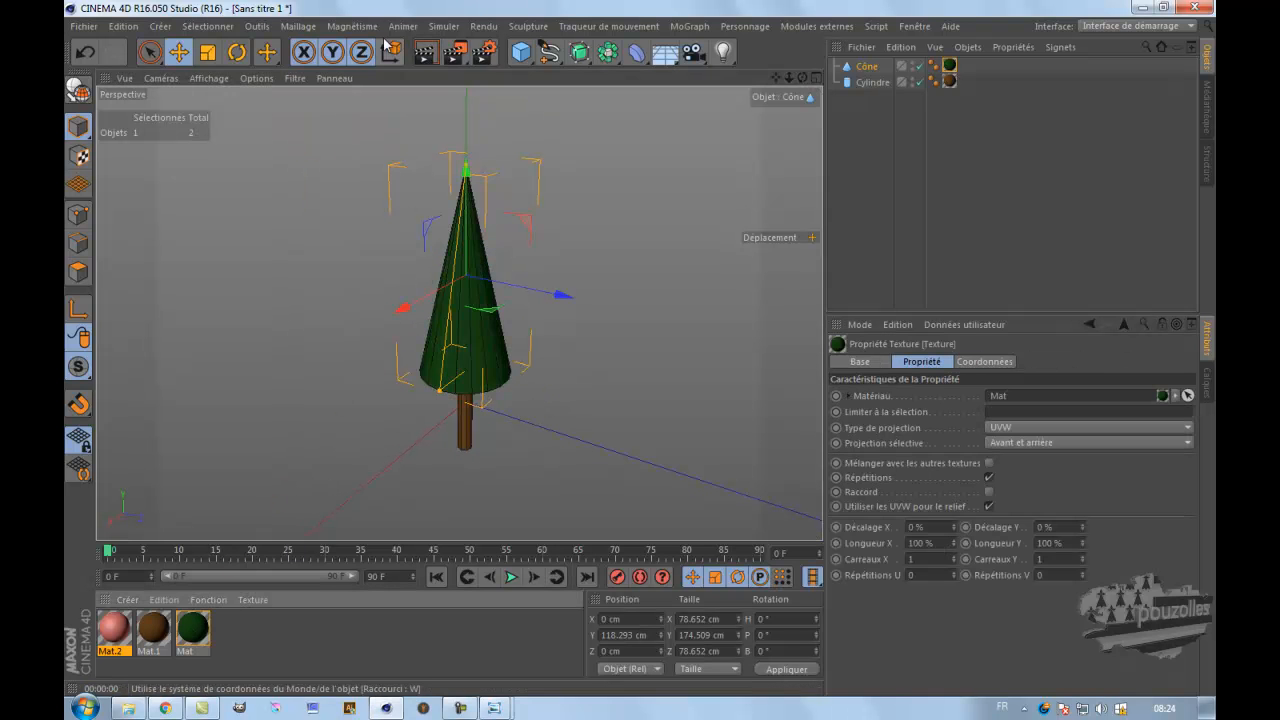
{"action": "left_click", "coordinate": [425, 52]}
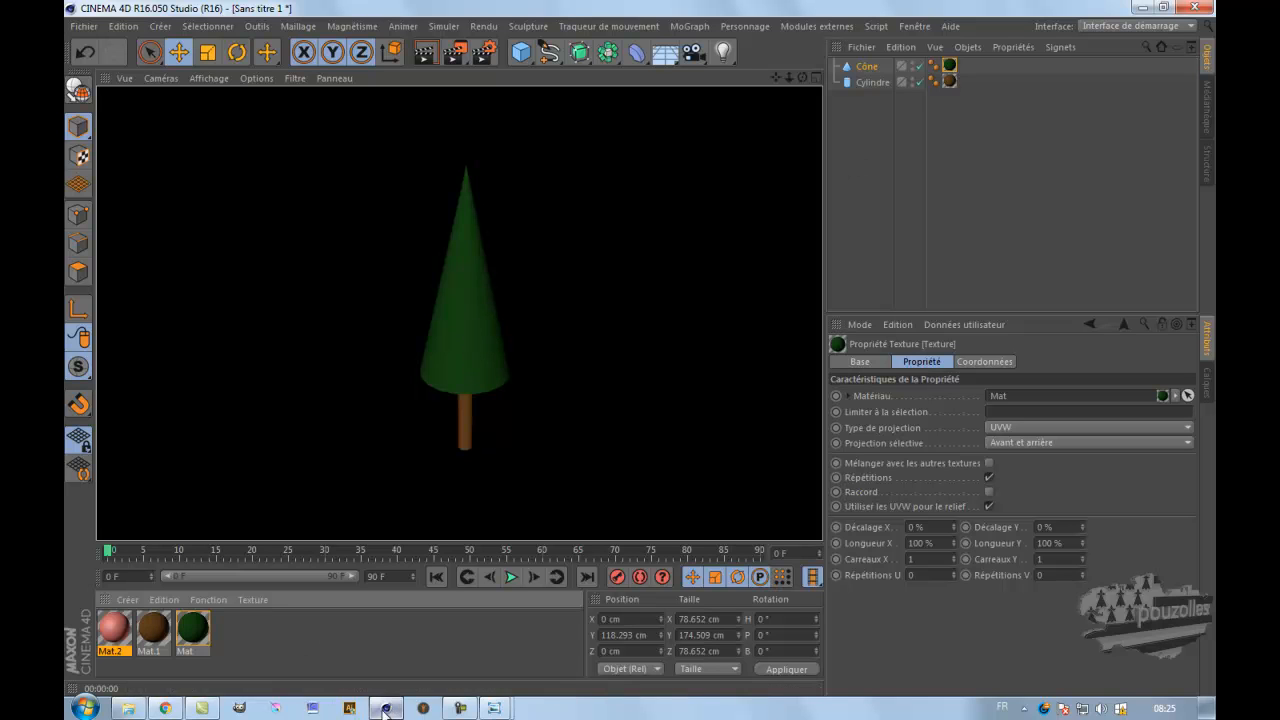
- Check the deco poly.png reference image and delete the finished conifer's cone and trunk from the scene
{"action": "left_click", "coordinate": [463, 710]}
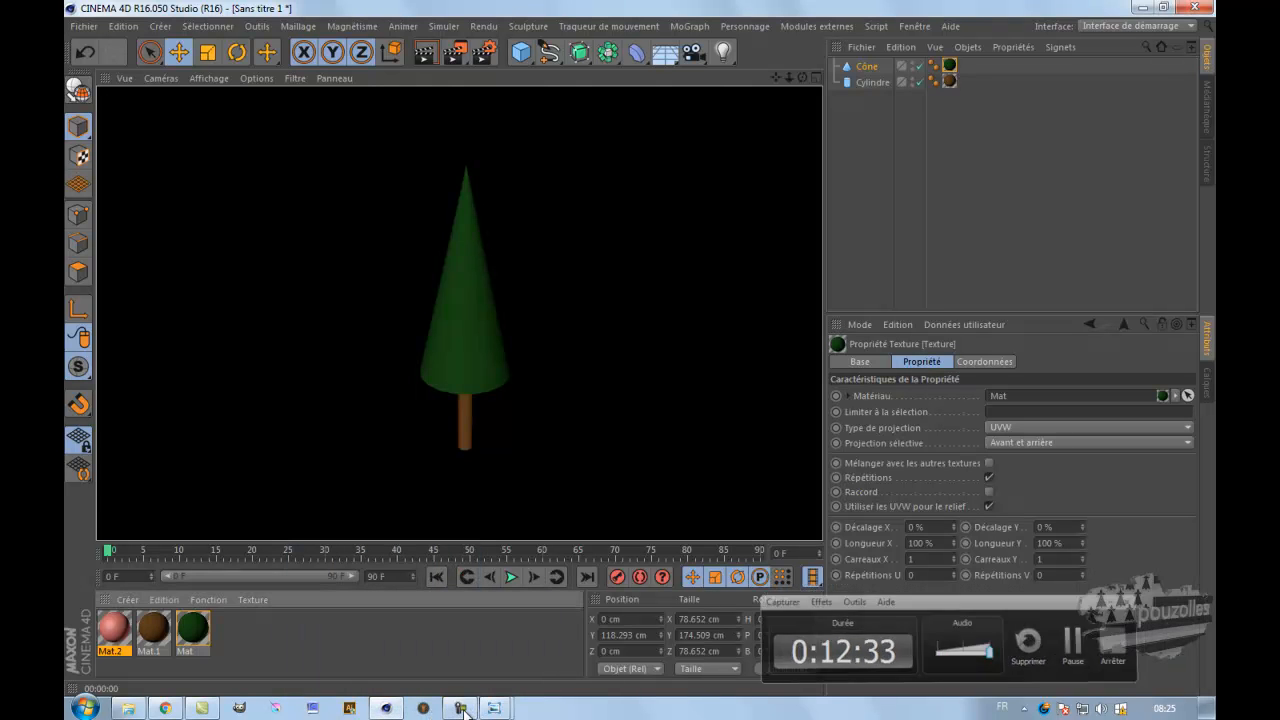
{"action": "mouse_move", "coordinate": [498, 712]}
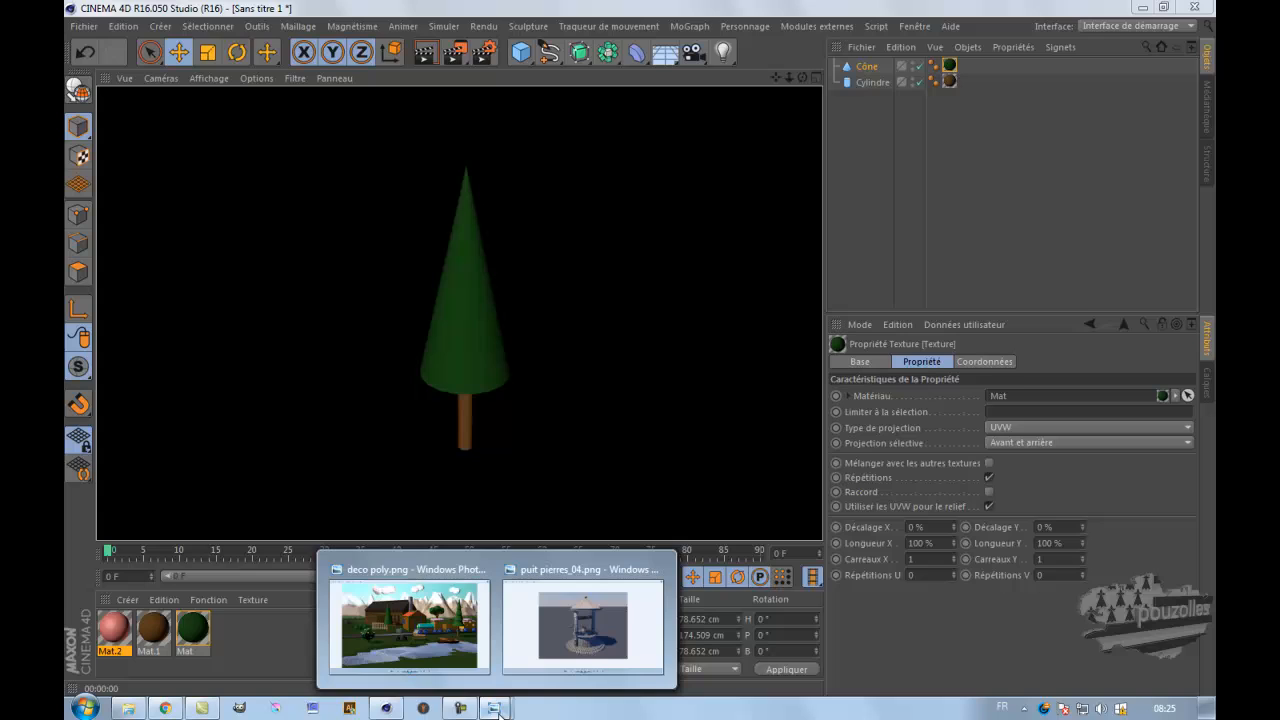
{"action": "left_click", "coordinate": [433, 657]}
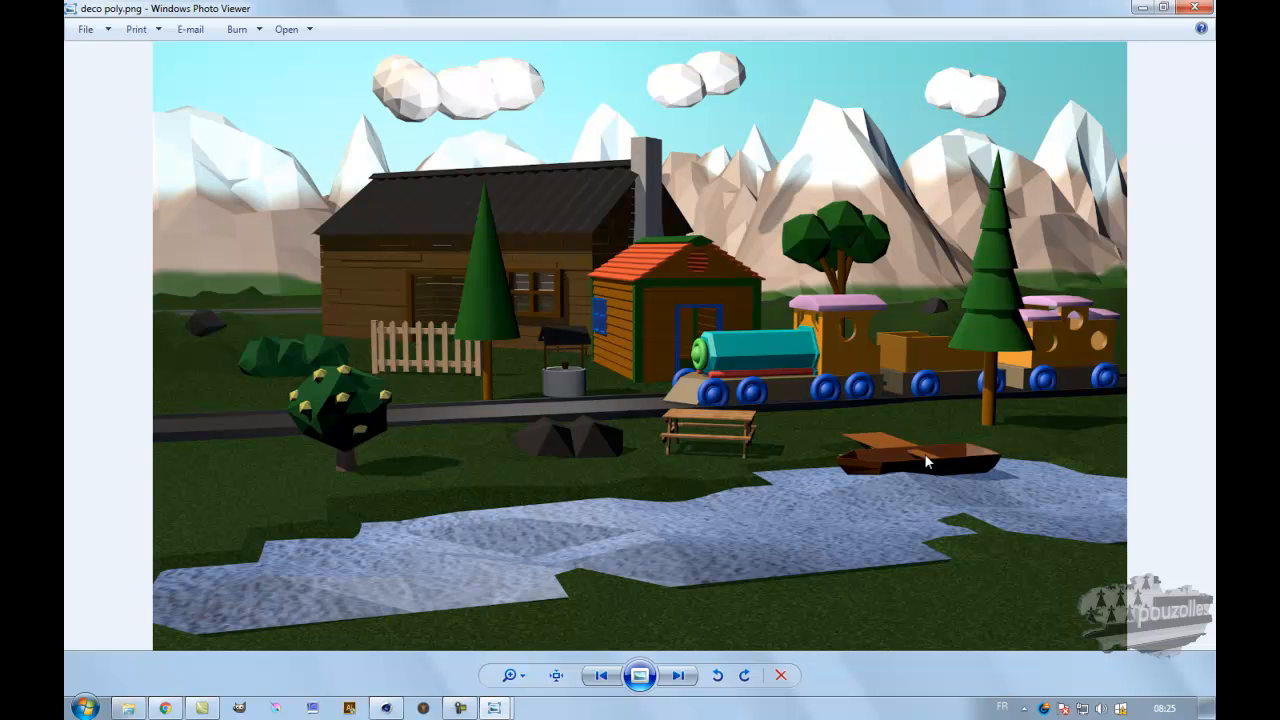
{"action": "left_click", "coordinate": [386, 708]}
{"action": "key", "text": "ctrl+a"}
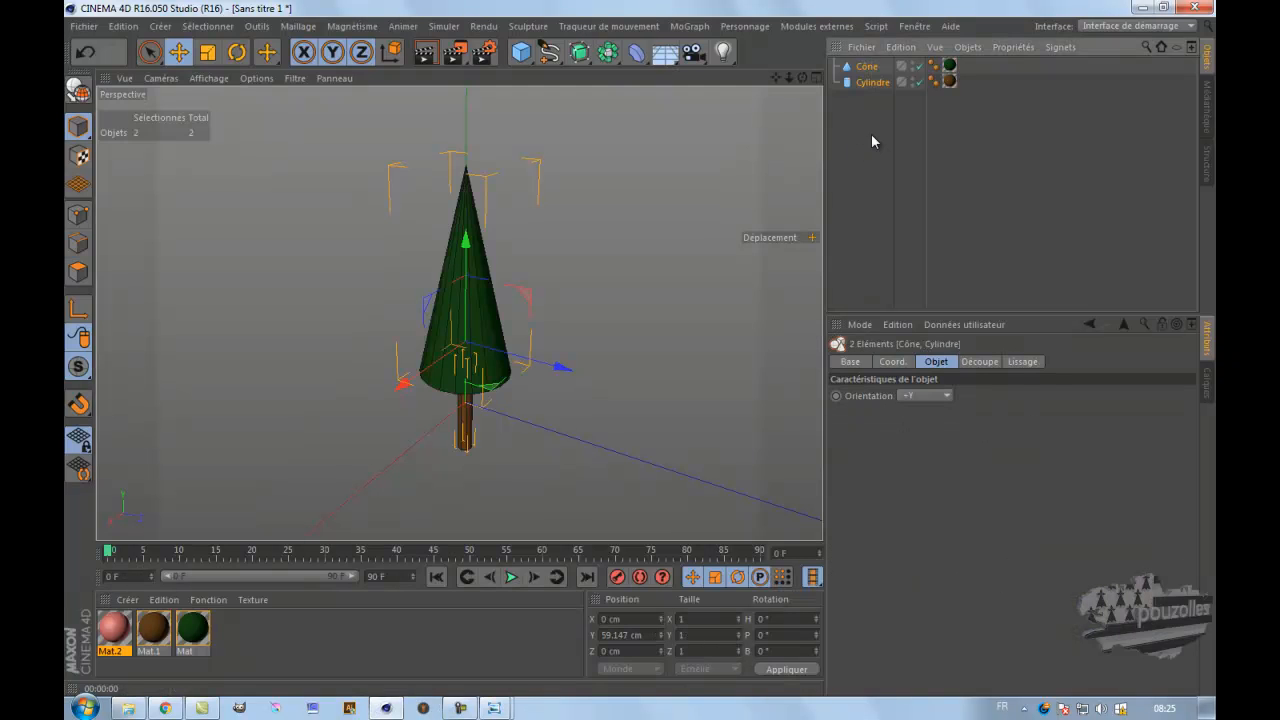
{"action": "key", "text": "Delete"}
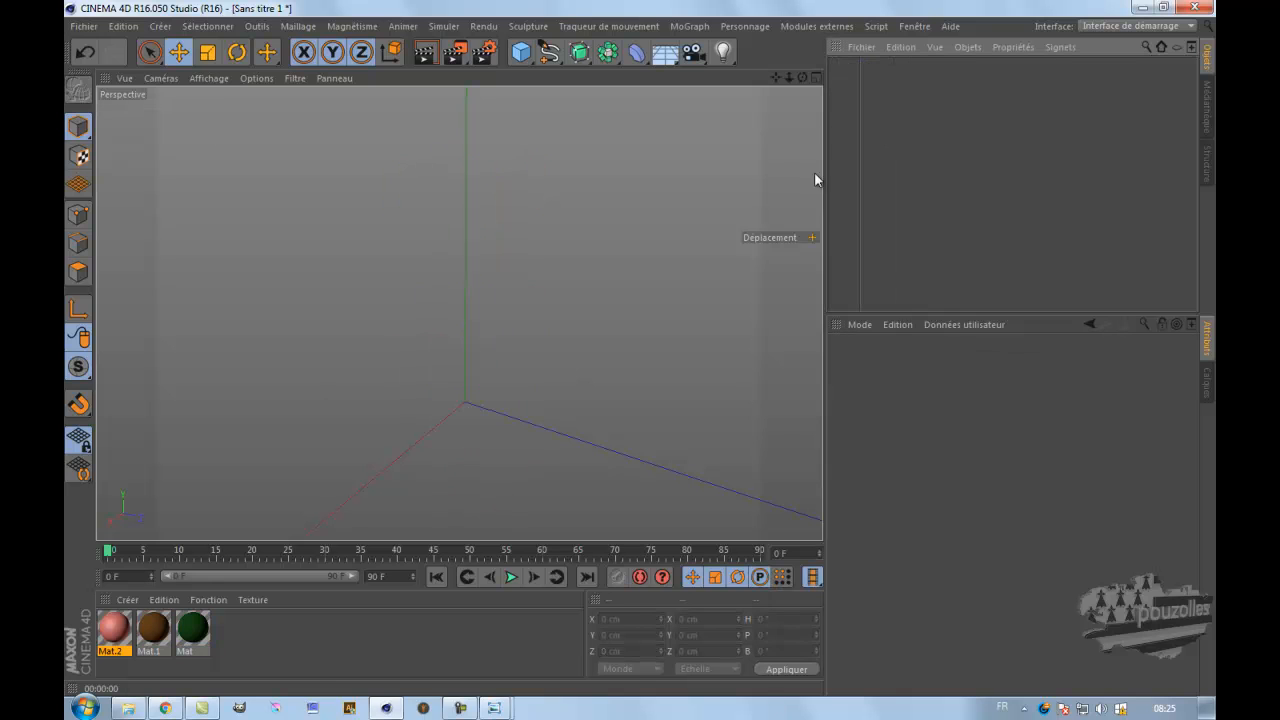
- Restore the default view framing, add a cylinder and shorten it to about 98 cm high
{"action": "left_click", "coordinate": [124, 79]}
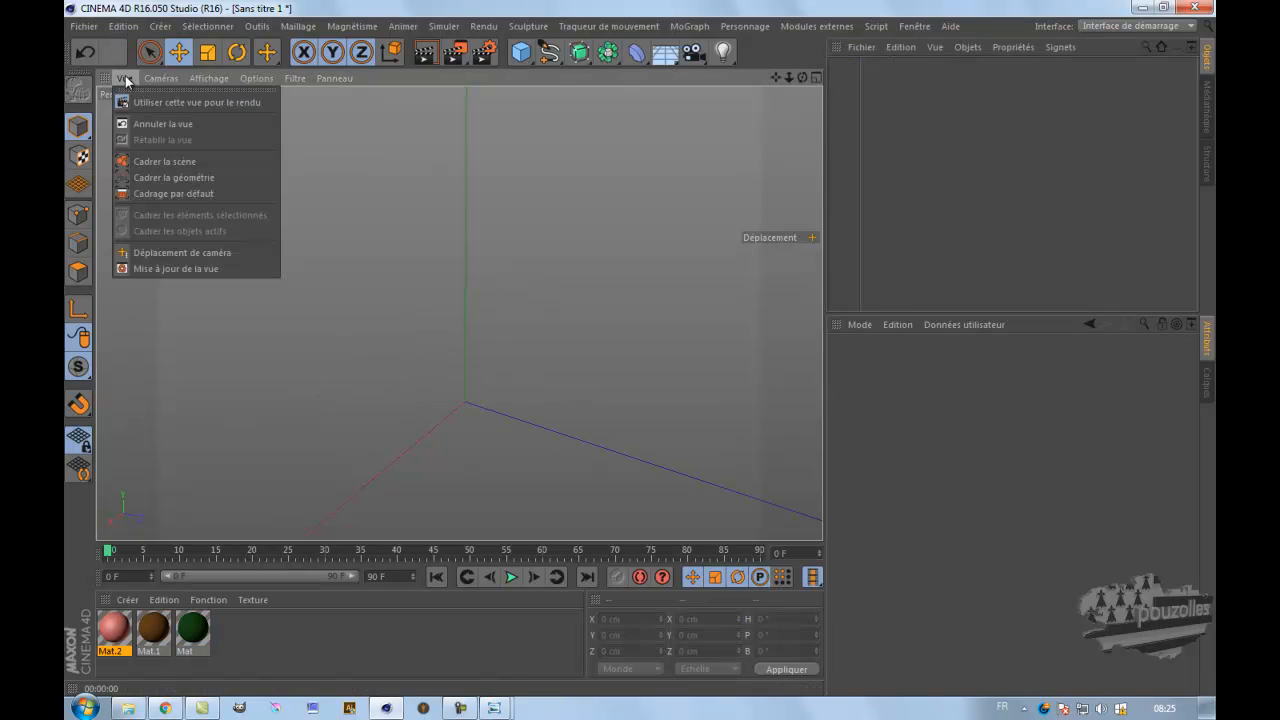
{"action": "left_click", "coordinate": [149, 193]}
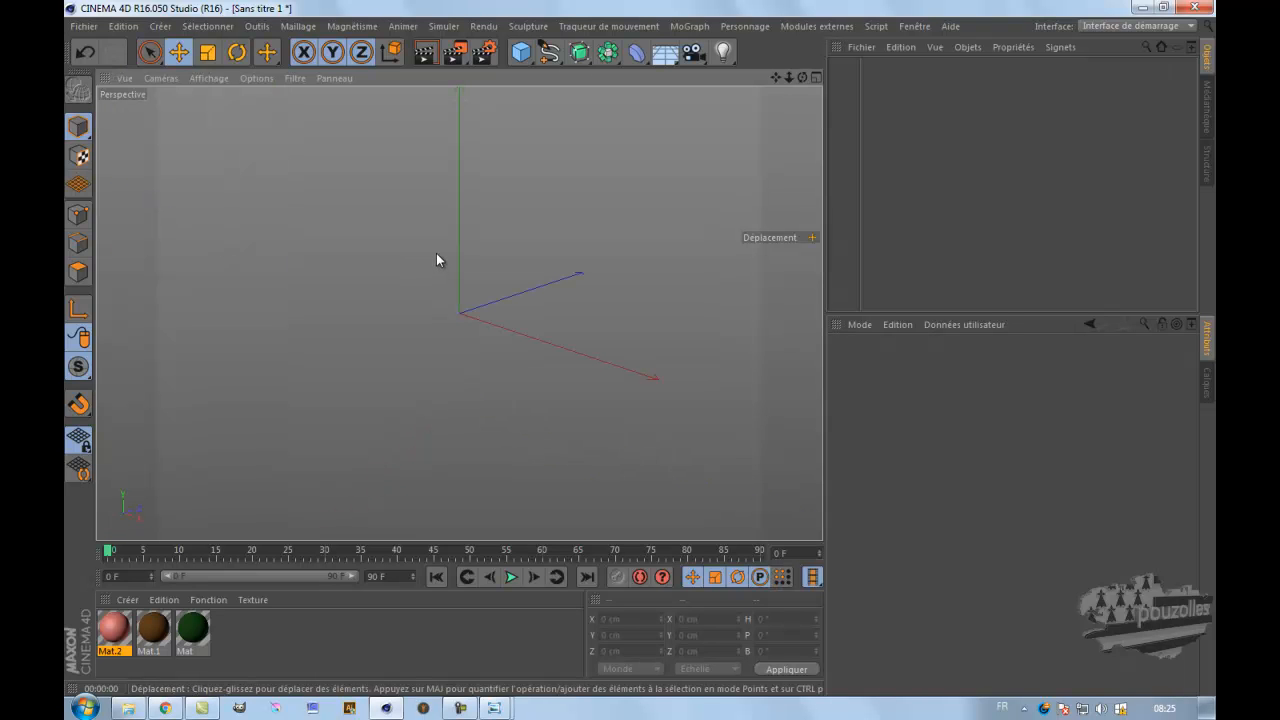
{"action": "left_click", "coordinate": [521, 52]}
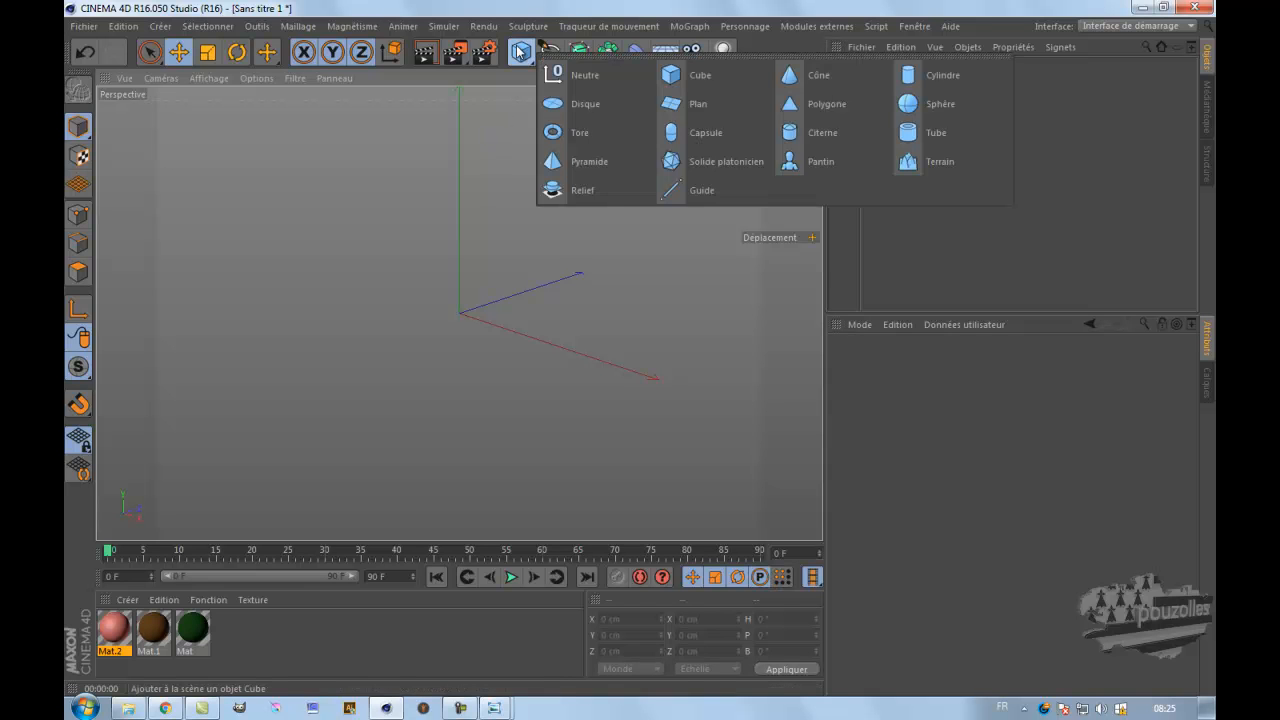
{"action": "left_click", "coordinate": [938, 76]}
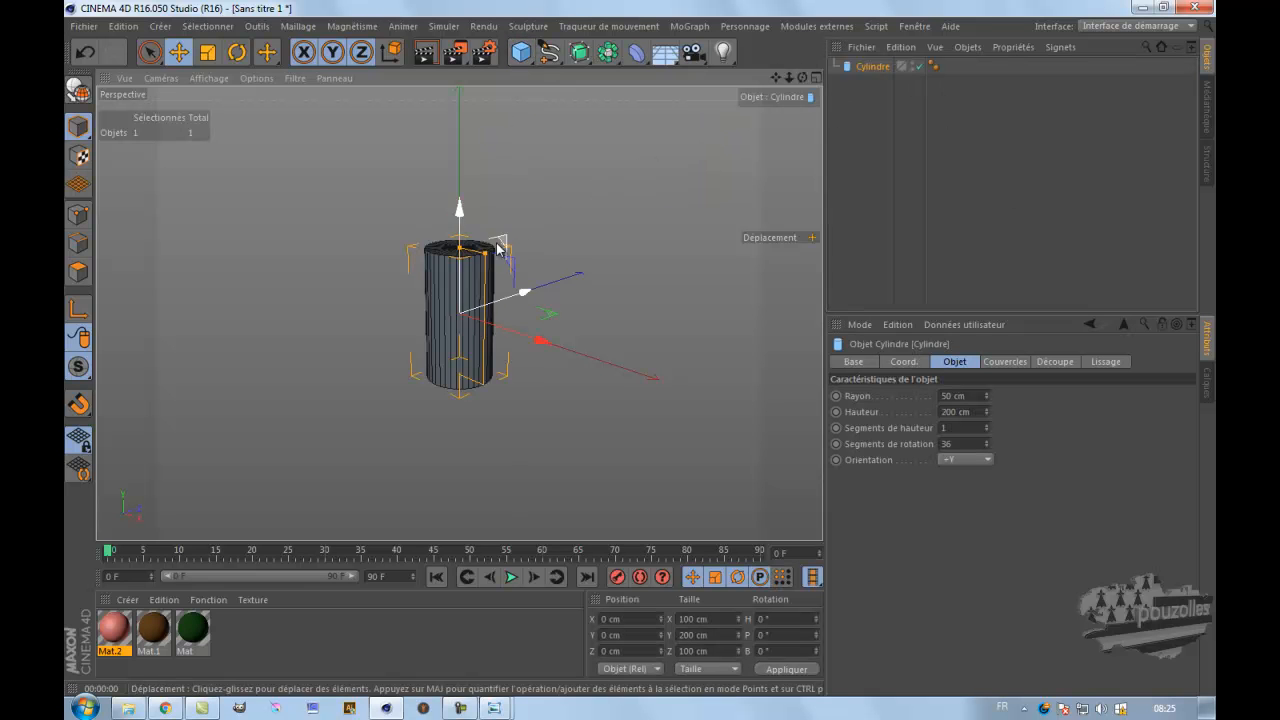
{"action": "scroll", "coordinate": [463, 252], "scroll_direction": "up", "scroll_amount": 4}
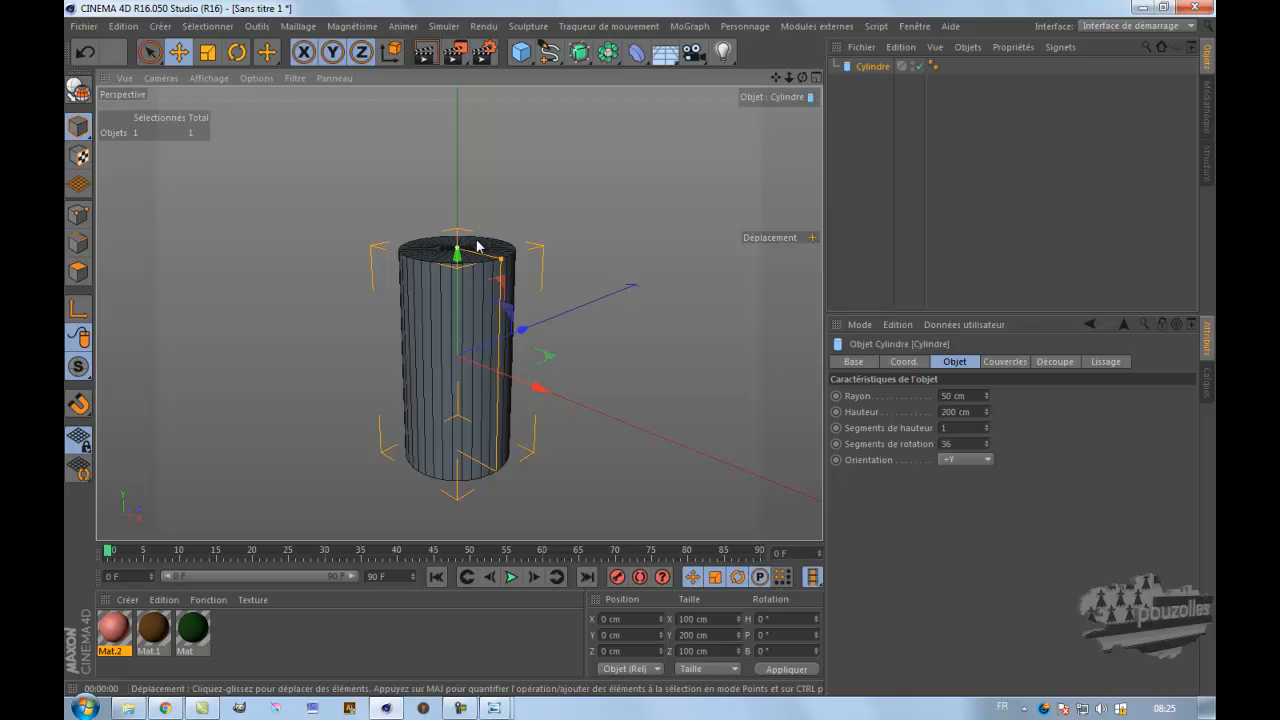
{"action": "scroll", "coordinate": [500, 244], "scroll_direction": "up", "scroll_amount": 1}
{"action": "left_click_drag", "start_coordinate": [451, 255], "coordinate": [460, 320]}
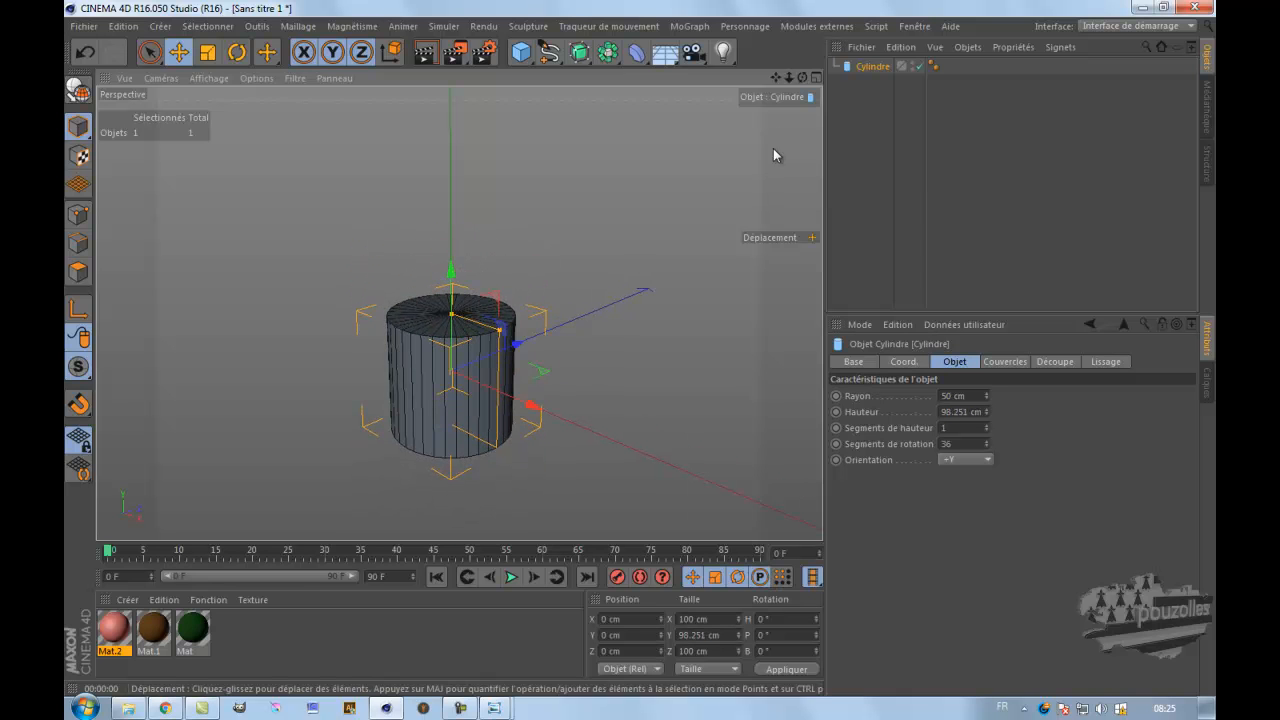
{"action": "left_click_drag", "start_coordinate": [800, 88], "coordinate": [645, 335]}
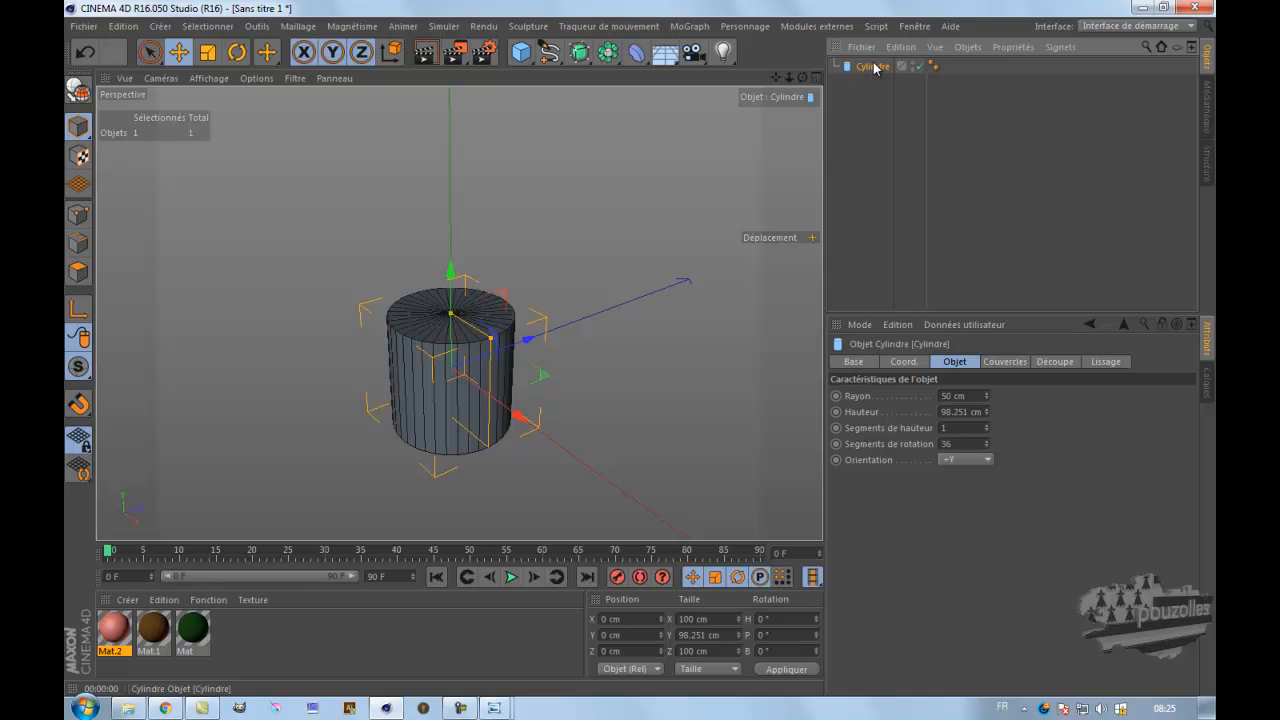
{"action": "left_click", "coordinate": [77, 89]}
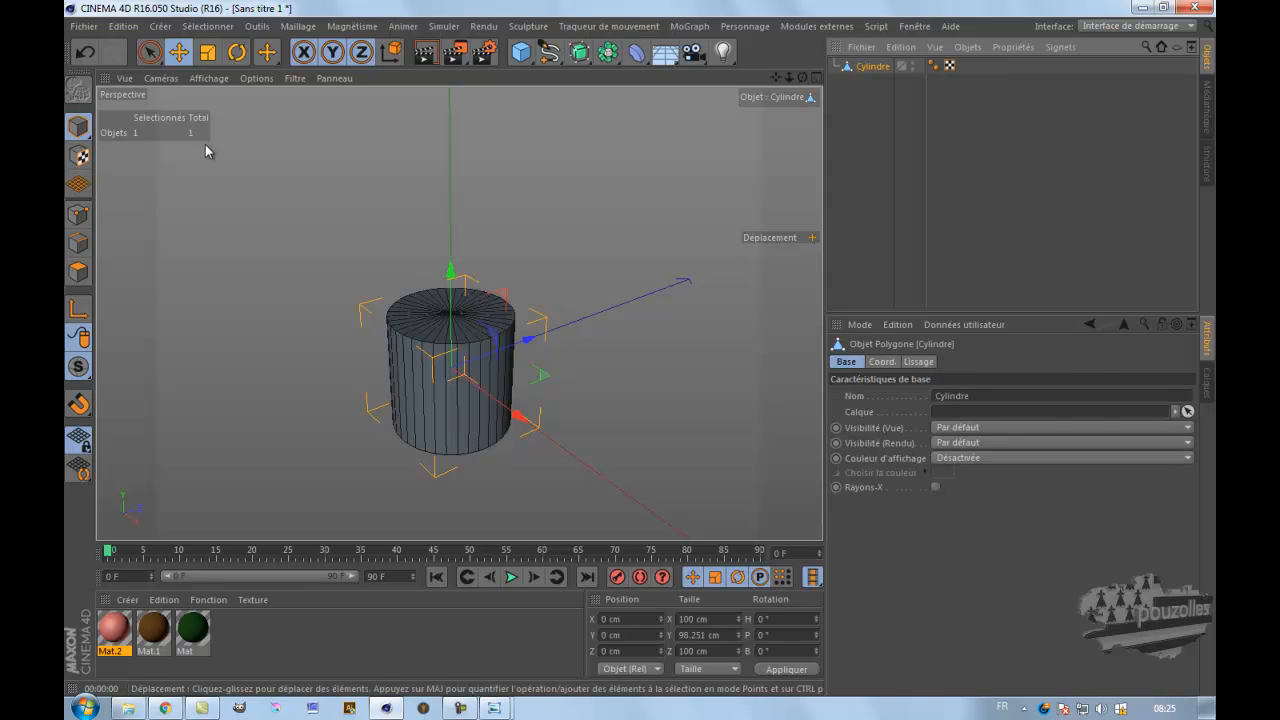
{"action": "left_click", "coordinate": [78, 214]}
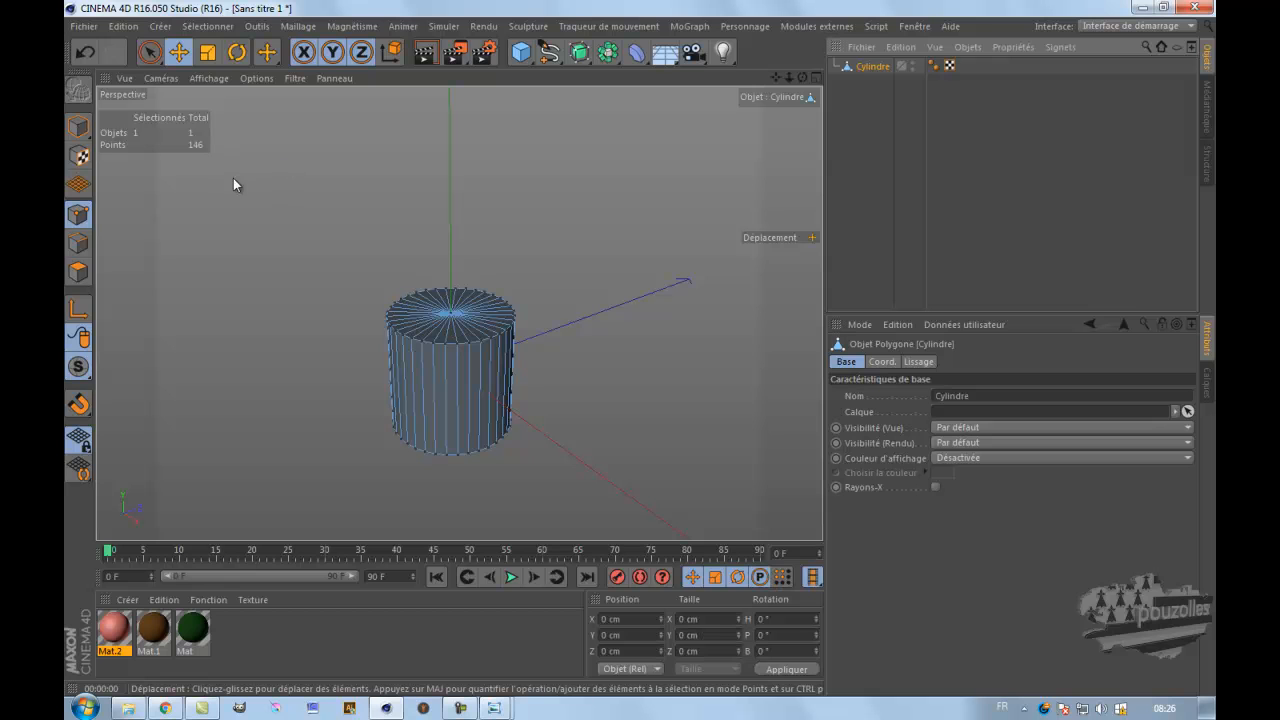
{"action": "left_click", "coordinate": [85, 53]}
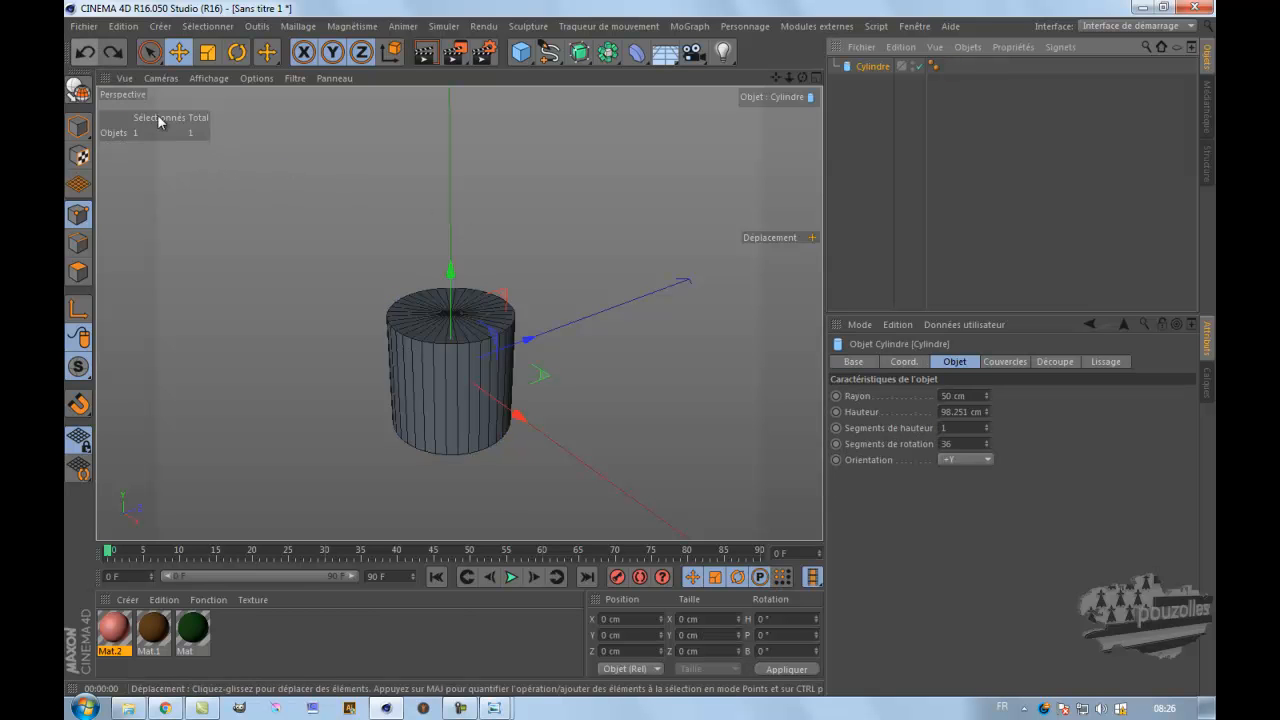
- Set the cylinder's rotation segments to 20 and preview it by rendering the perspective view
{"action": "double_click", "coordinate": [948, 443]}
{"action": "type", "text": "26"}
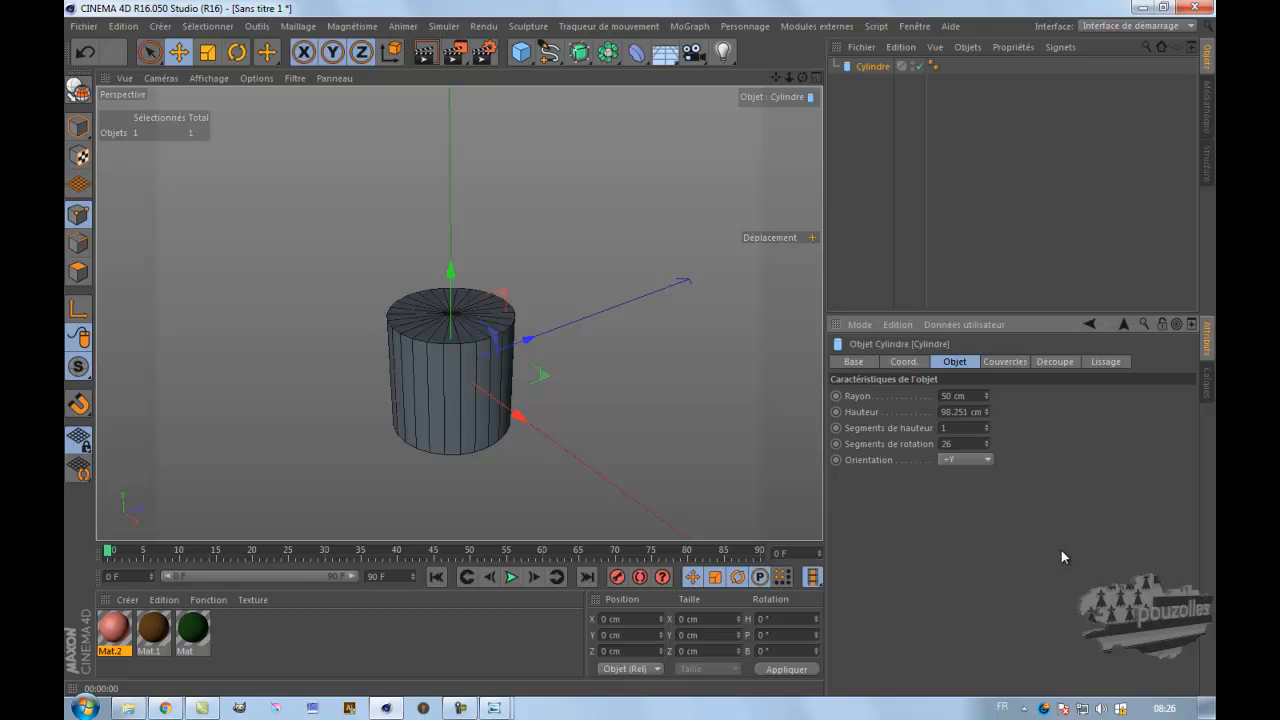
{"action": "left_click", "coordinate": [425, 57]}
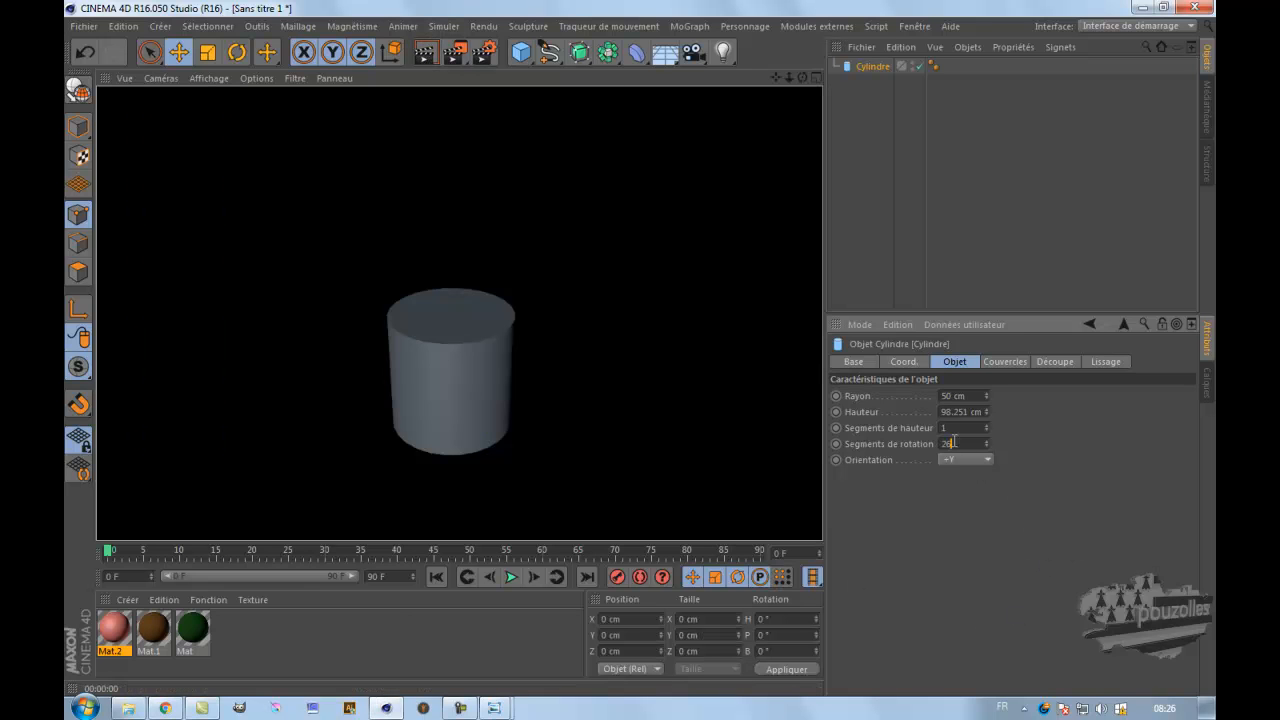
{"action": "type", "text": "0"}
{"action": "key", "text": "Return"}
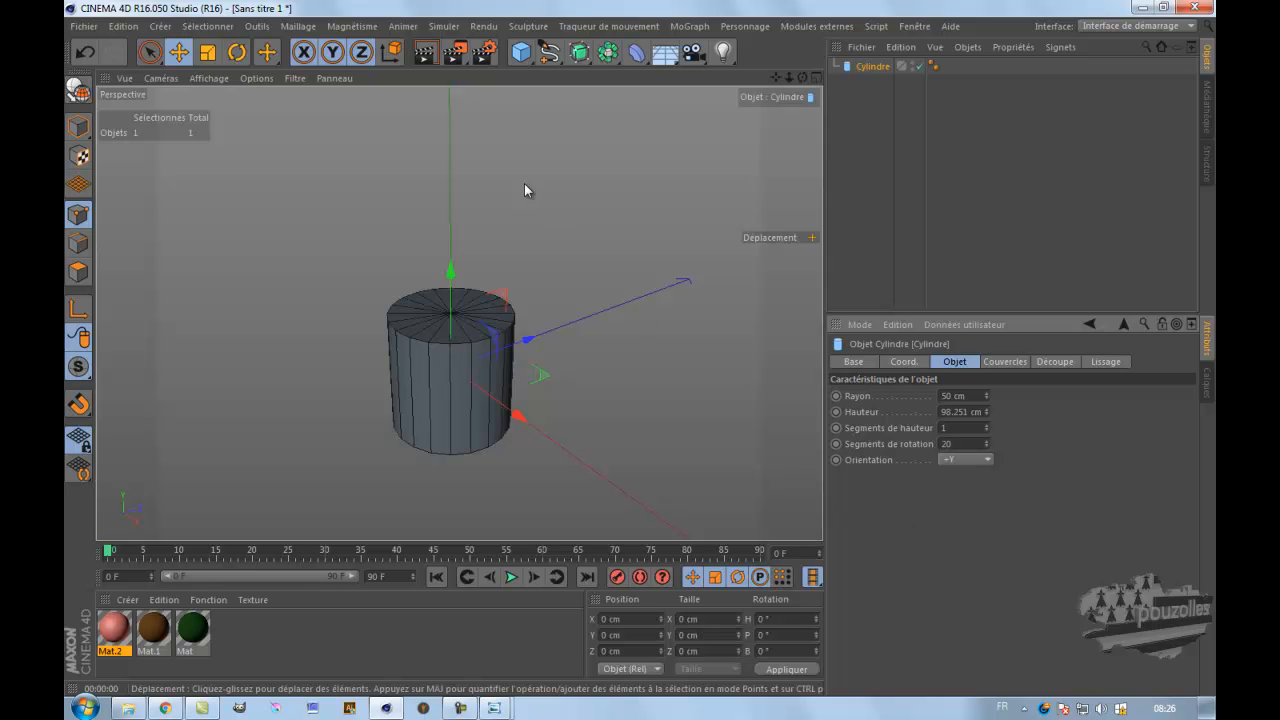
{"action": "left_click", "coordinate": [426, 57]}
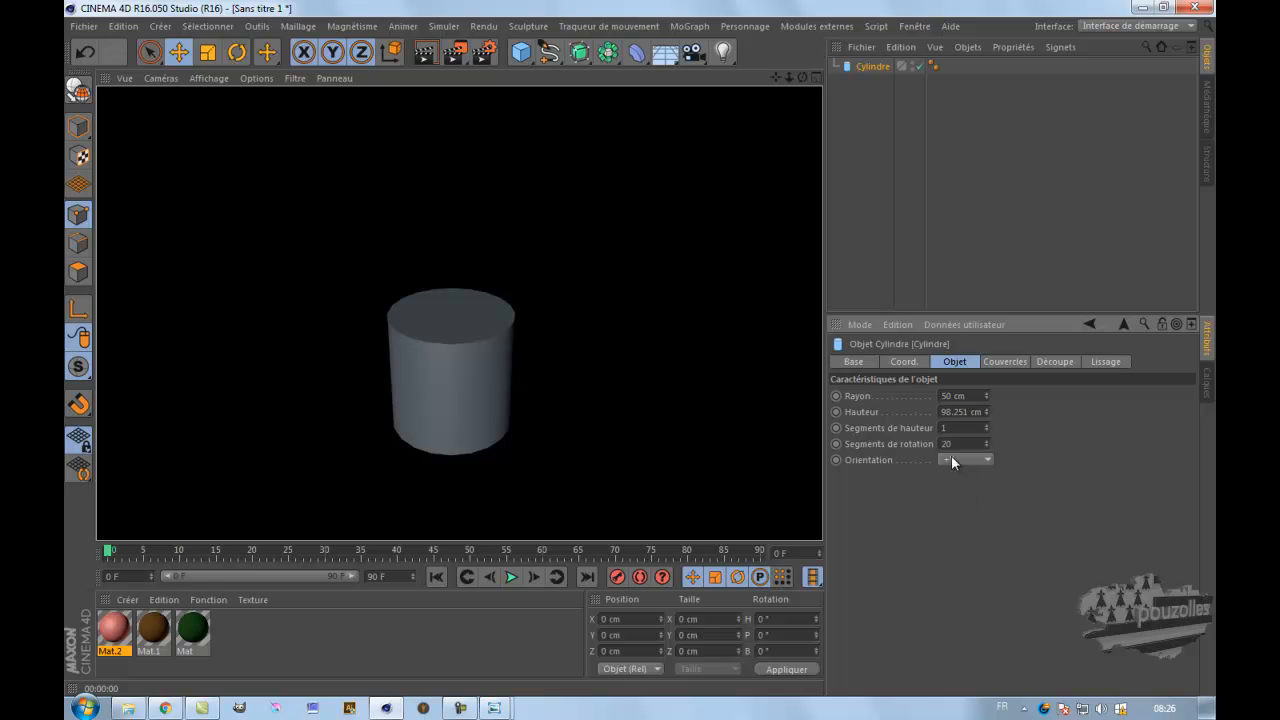
- Convert the cylinder to an editable polygon object and activate polygon mode
{"action": "left_click", "coordinate": [73, 93]}
{"action": "left_click", "coordinate": [82, 215]}
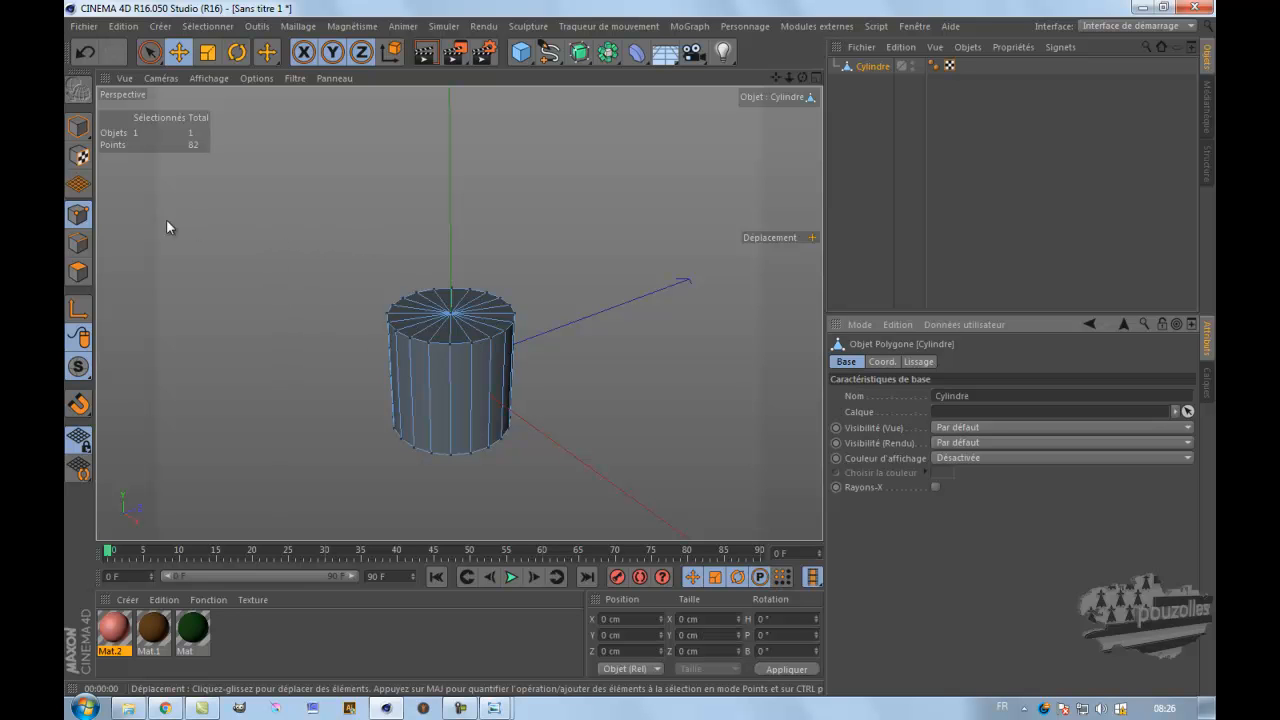
{"action": "left_click", "coordinate": [78, 271]}
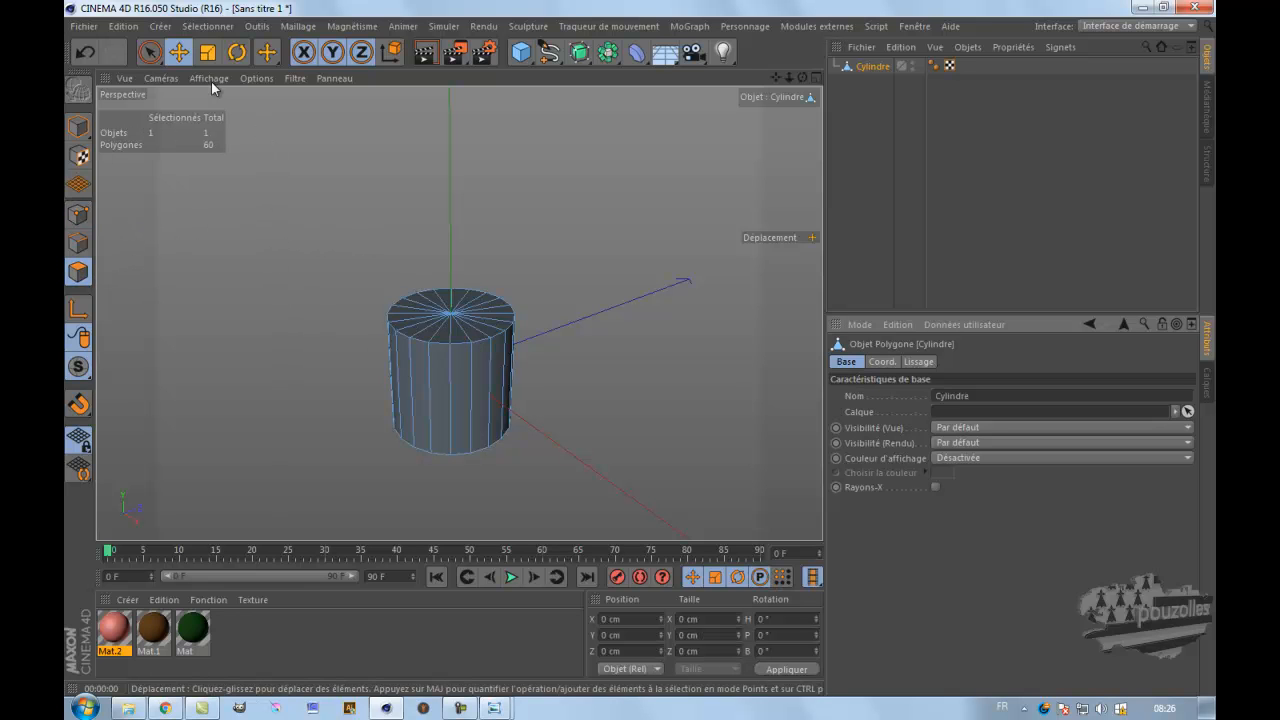
- Select the cylinder's top cap polygons, try lifting them away from the sides, and undo the move
{"action": "left_click", "coordinate": [148, 53]}
{"action": "left_click_drag", "start_coordinate": [390, 318], "coordinate": [462, 322]}
{"action": "left_click_drag", "start_coordinate": [450, 268], "coordinate": [466, 104]}
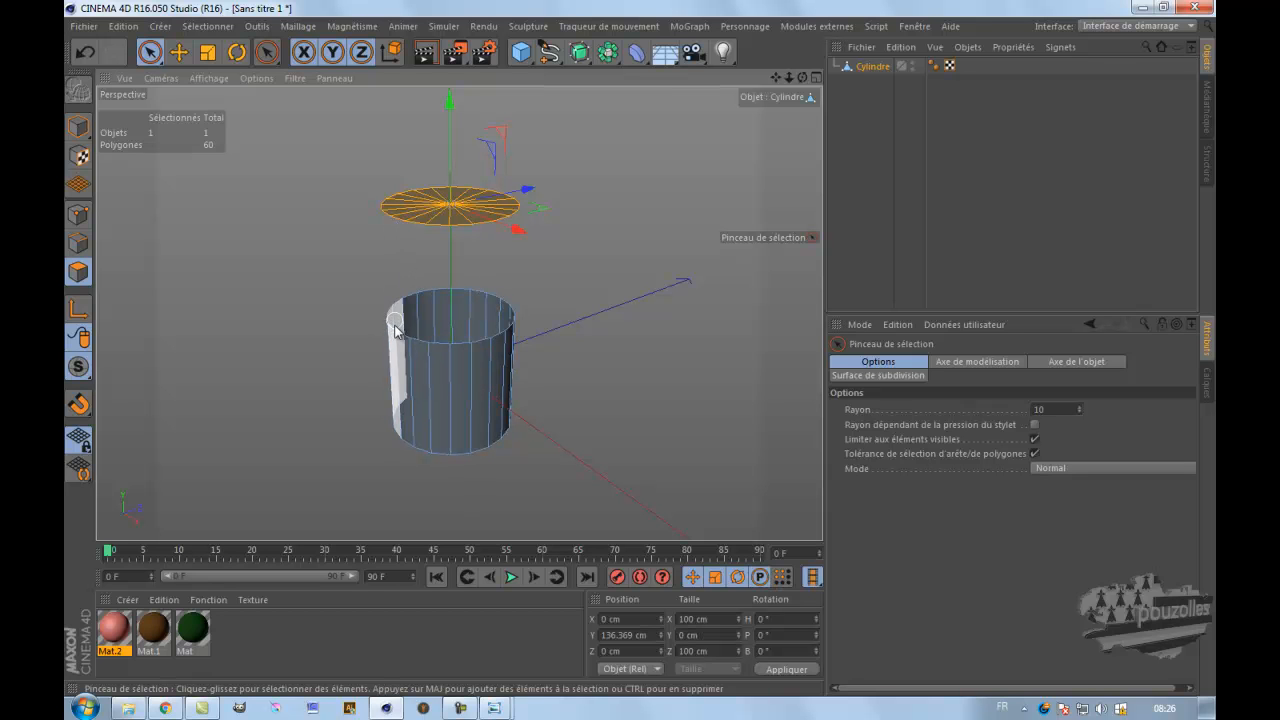
{"action": "left_click", "coordinate": [85, 53]}
- Optimize the cylinder's points to weld the caps to the side walls
{"action": "left_click", "coordinate": [78, 214]}
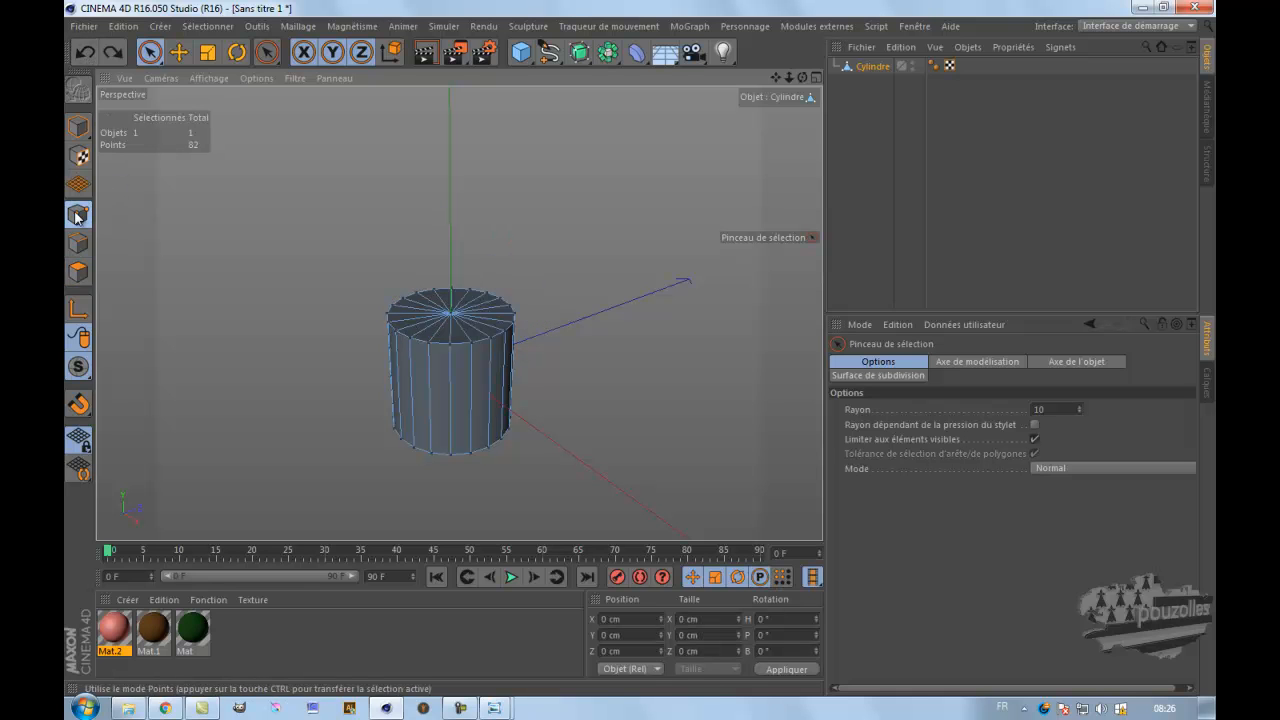
{"action": "right_click", "coordinate": [283, 155]}
{"action": "left_click", "coordinate": [320, 555]}
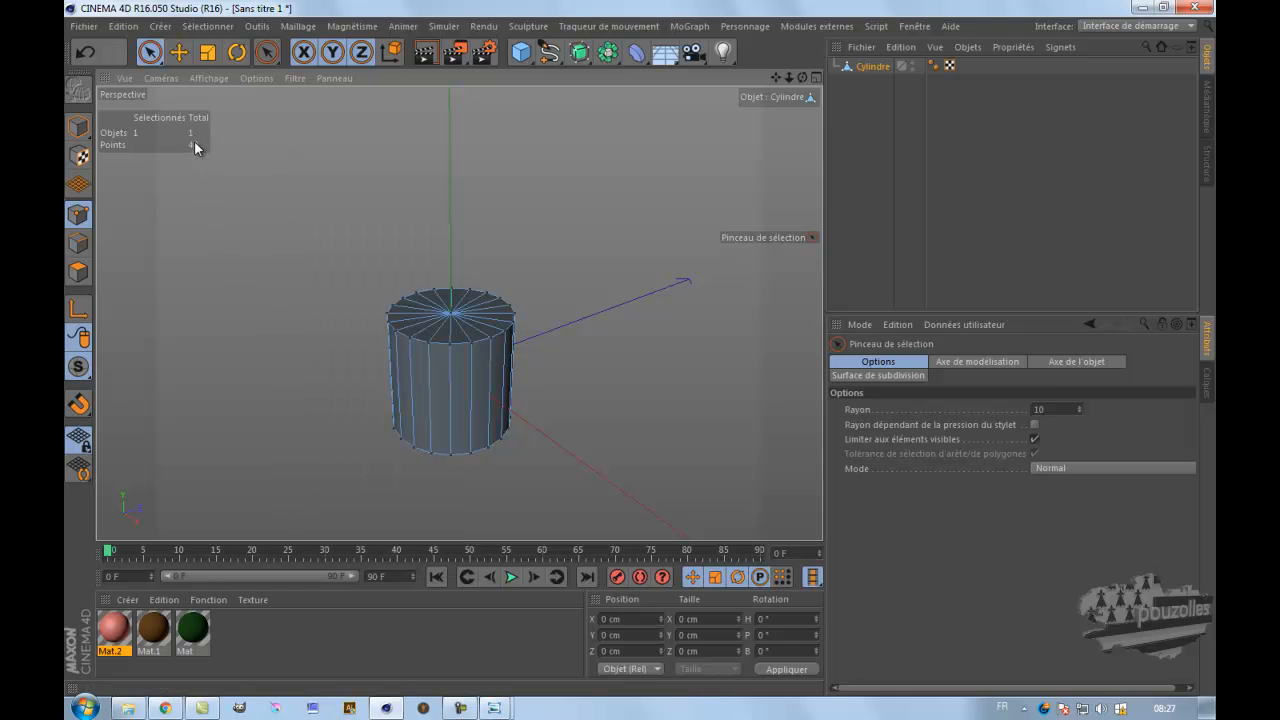
- Test the weld by moving the top cap polygons upward, and undo the move
{"action": "left_click", "coordinate": [80, 272]}
{"action": "mouse_move", "coordinate": [451, 213]}
{"action": "left_mouse_down"}
{"action": "mouse_move", "coordinate": [455, 162]}
{"action": "mouse_move", "coordinate": [447, 208]}
{"action": "left_mouse_up"}
{"action": "left_click", "coordinate": [86, 52]}
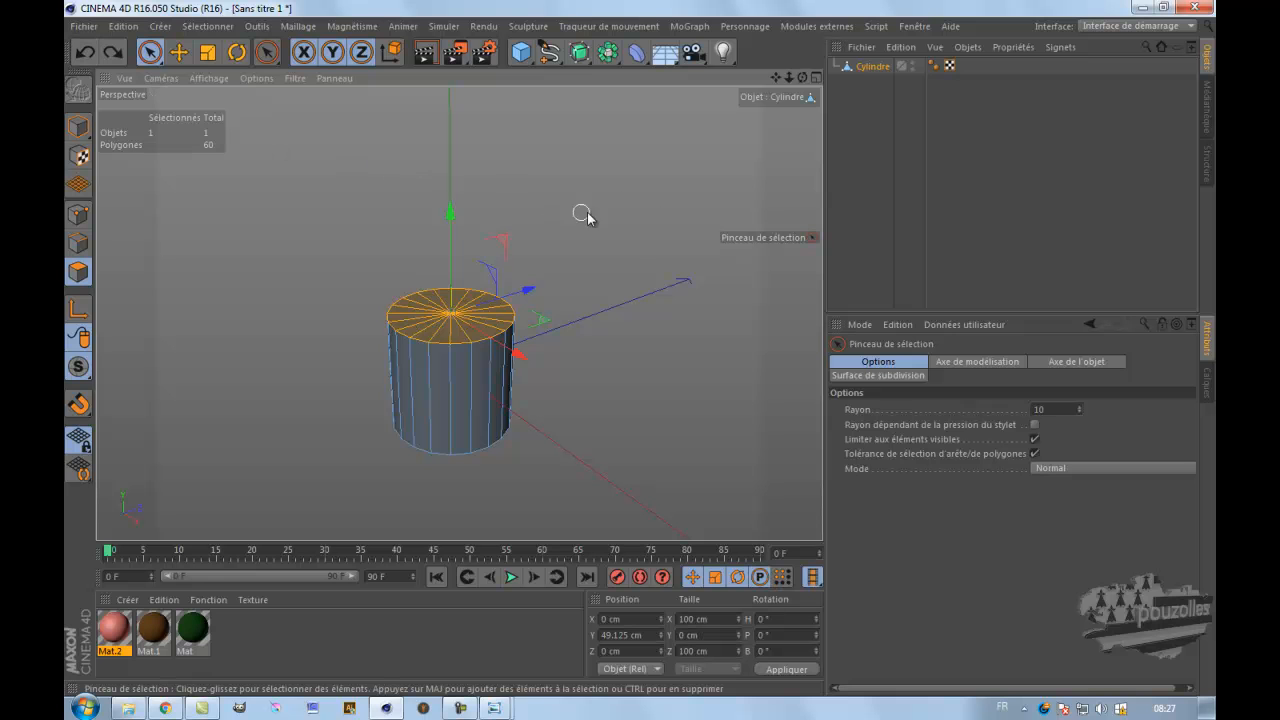
- Select all the polygons of the cylinder's bottom cap and delete them
{"action": "left_click_drag", "start_coordinate": [803, 78], "coordinate": [640, 348]}
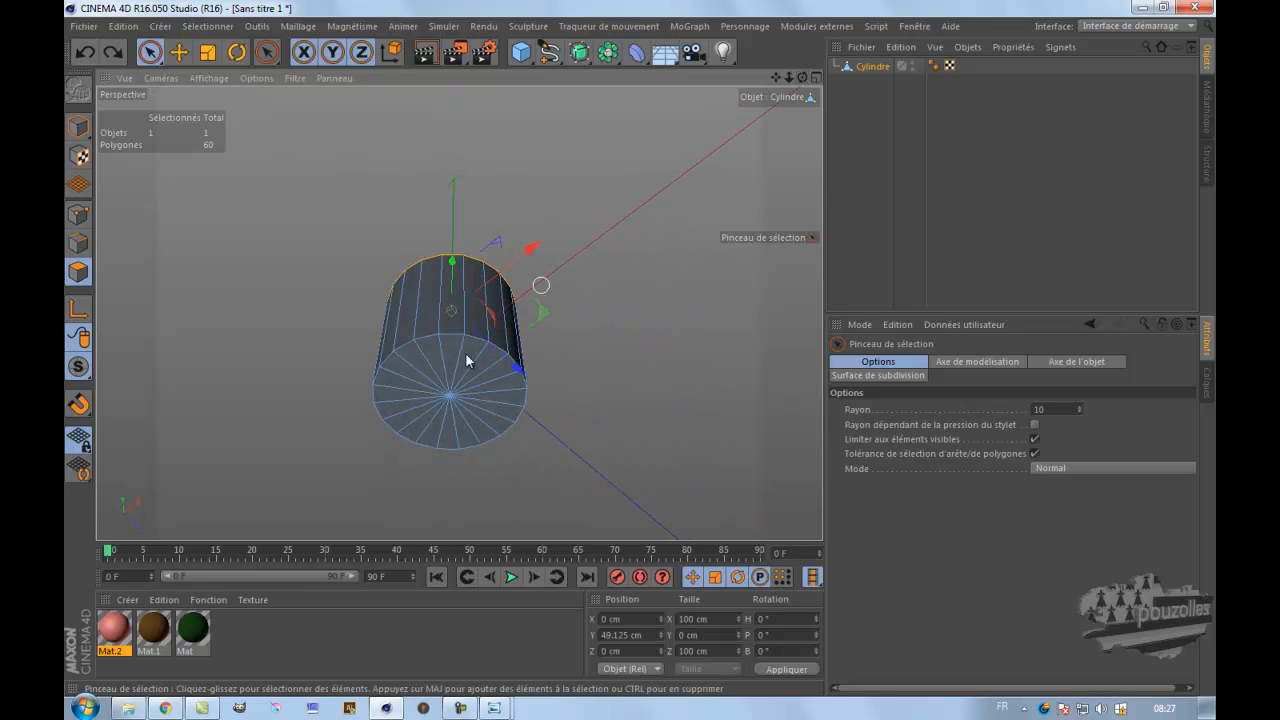
{"action": "left_click", "coordinate": [452, 396]}
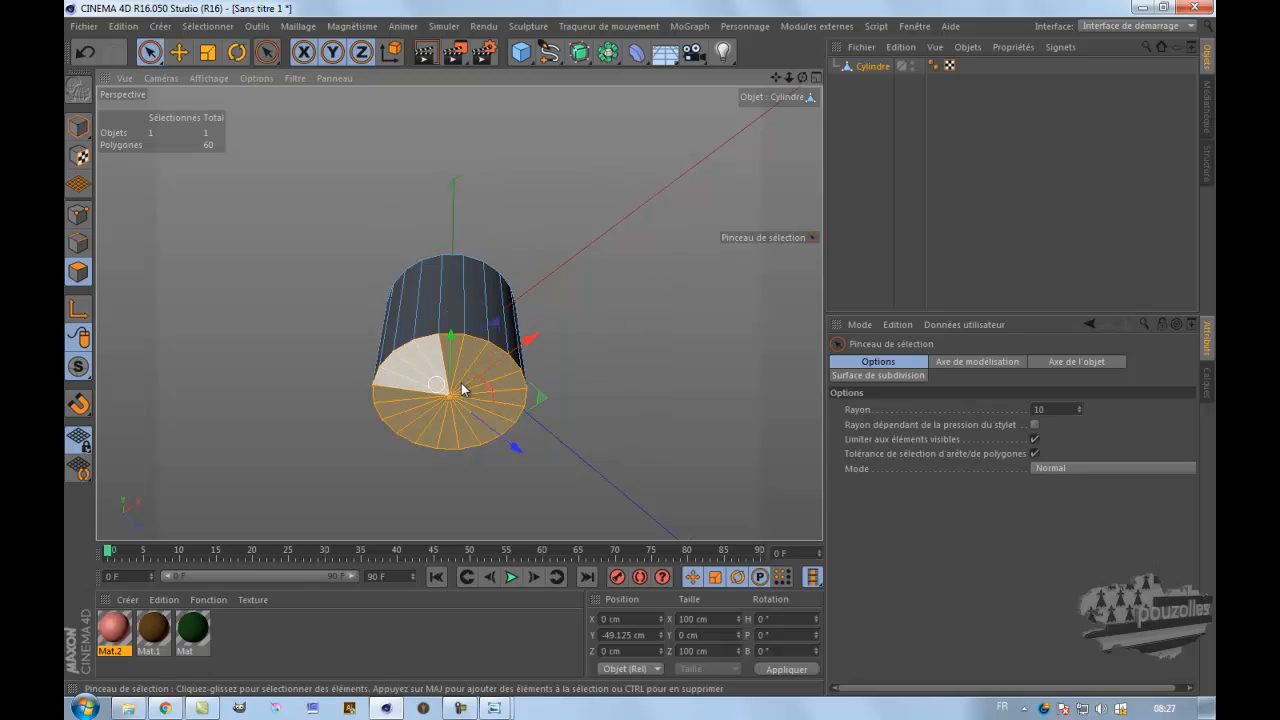
{"action": "key", "text": "Delete"}
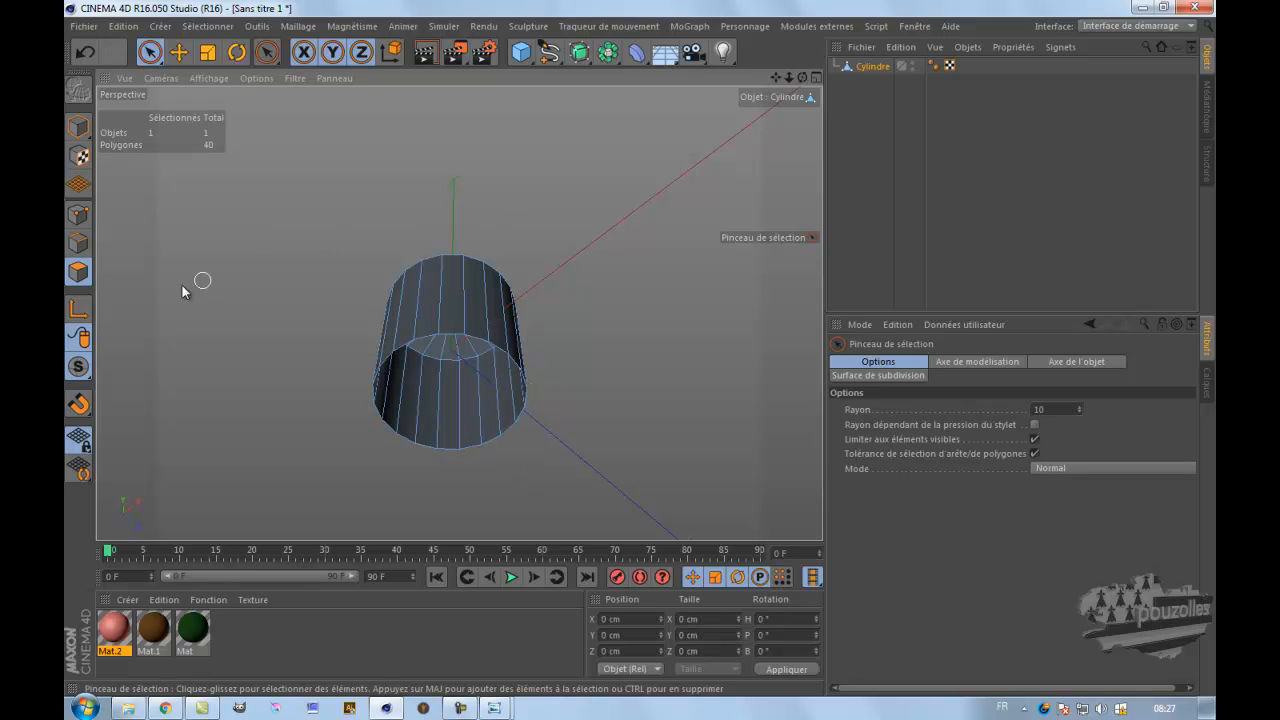
- Select the stray centre point left at the cylinder's open base and remove it with Optimize
{"action": "left_click", "coordinate": [78, 214]}
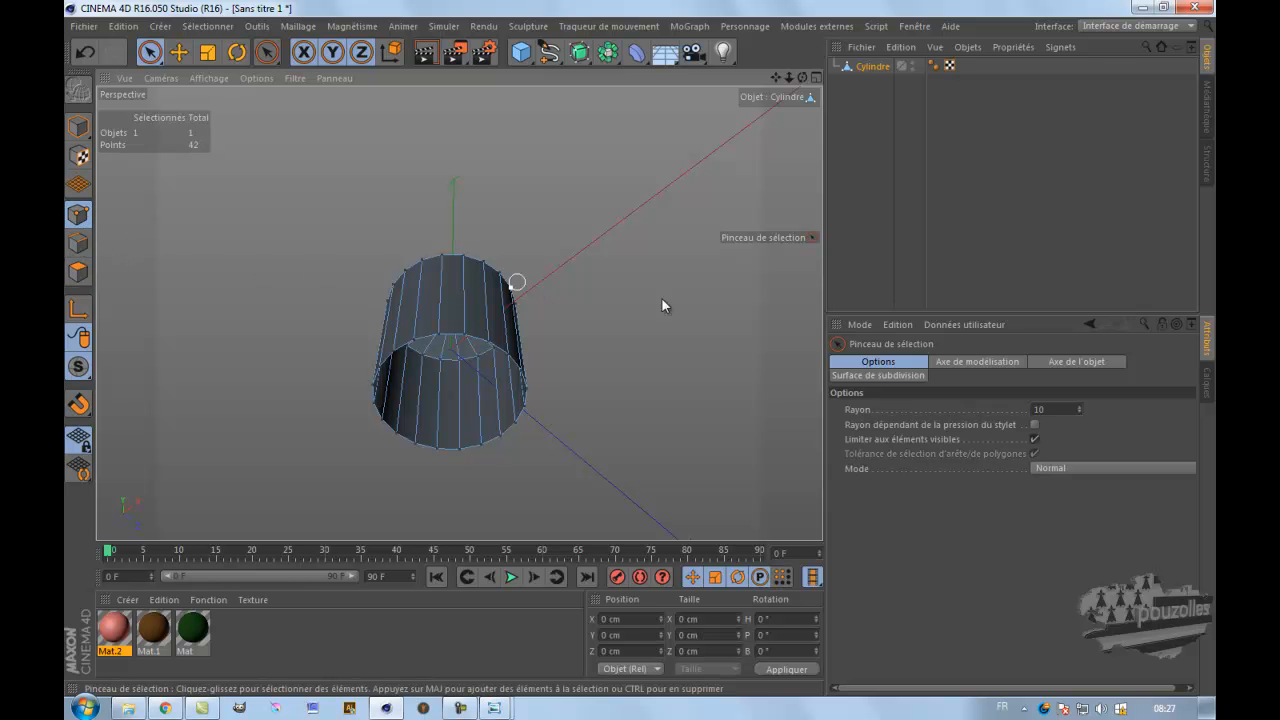
{"action": "left_click_drag", "start_coordinate": [802, 78], "coordinate": [740, 163]}
{"action": "left_click", "coordinate": [477, 373]}
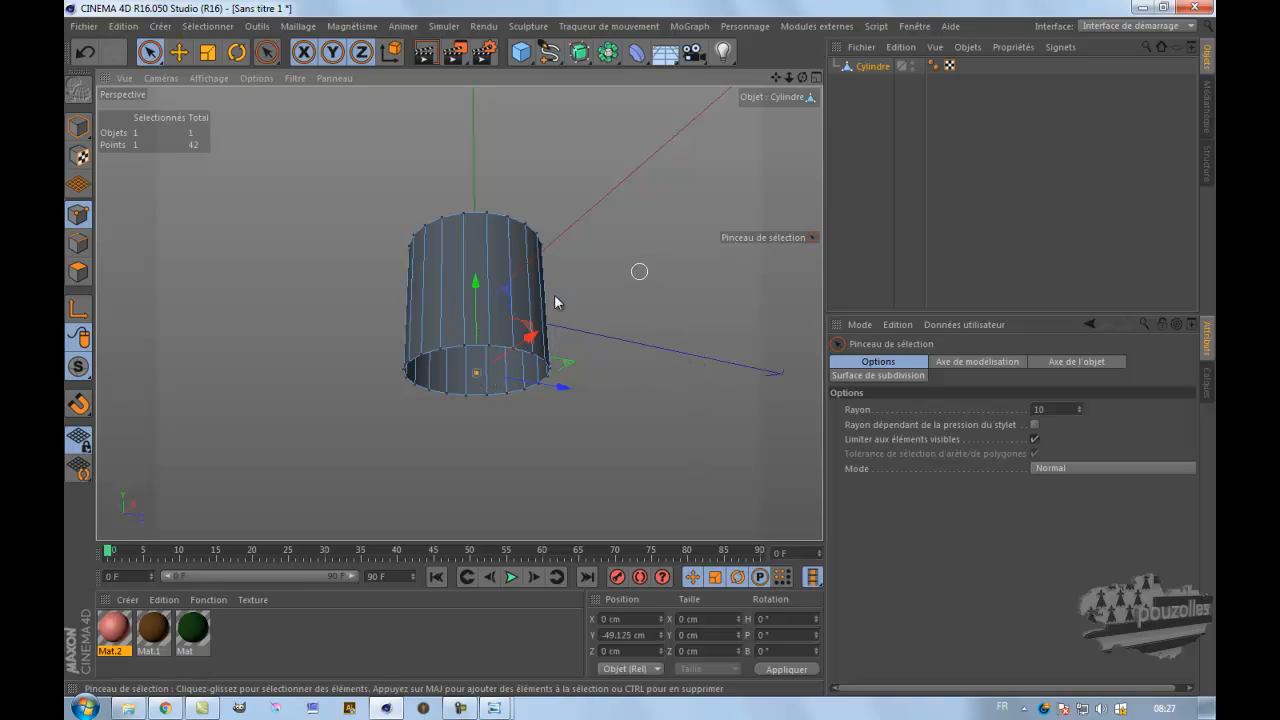
{"action": "right_click", "coordinate": [298, 222]}
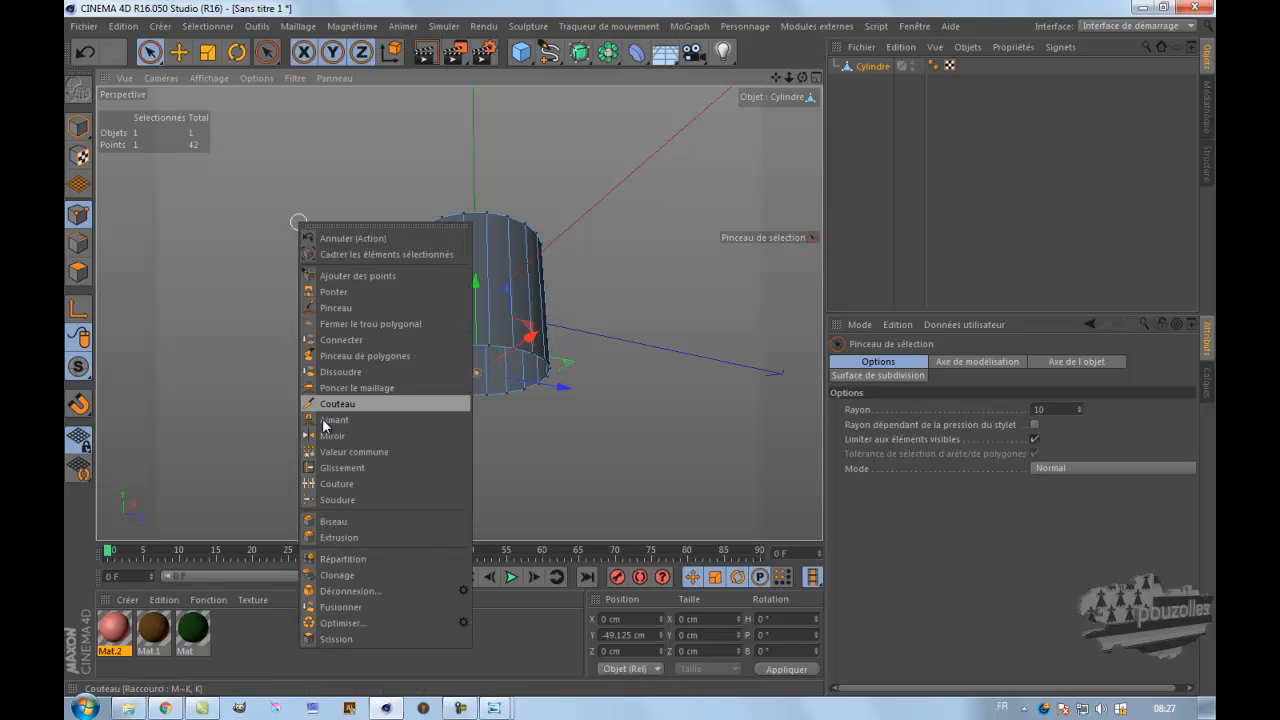
{"action": "left_click", "coordinate": [345, 621]}
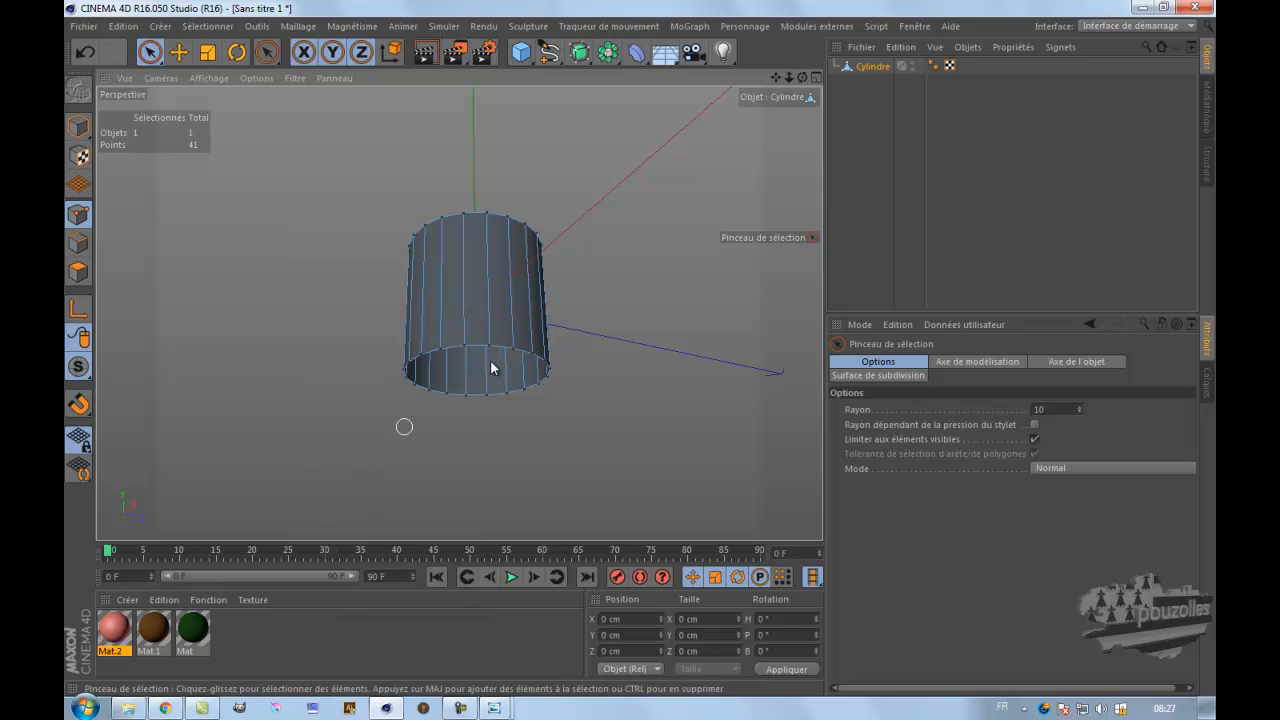
- Undo the point cleanup and the bottom cap deletion, and return to point mode
{"action": "left_click", "coordinate": [84, 54]}
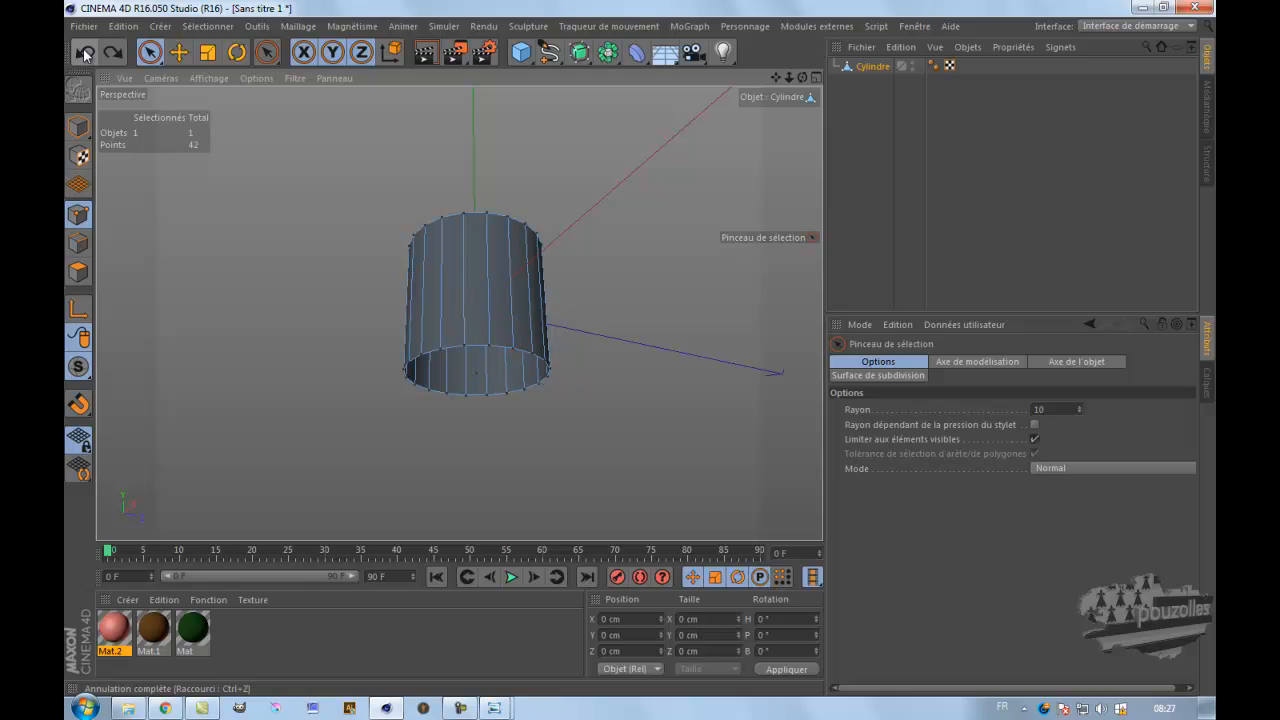
{"action": "left_click", "coordinate": [78, 271]}
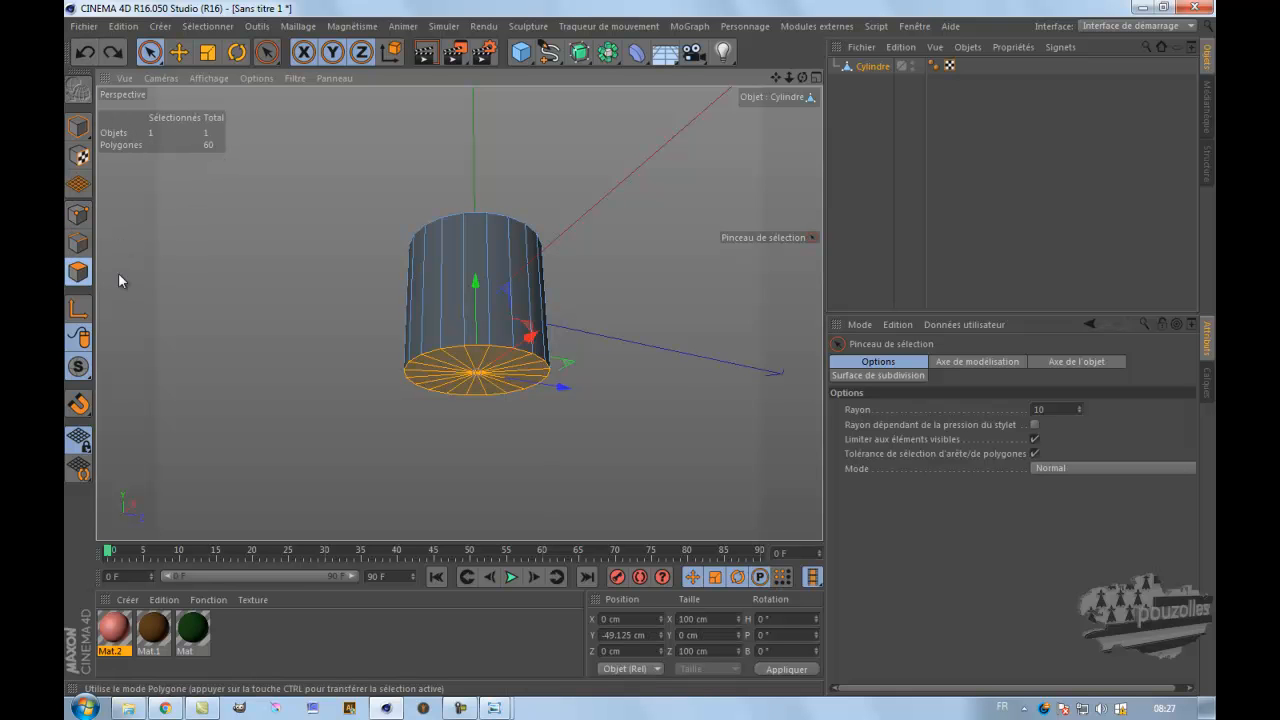
{"action": "left_click", "coordinate": [80, 213]}
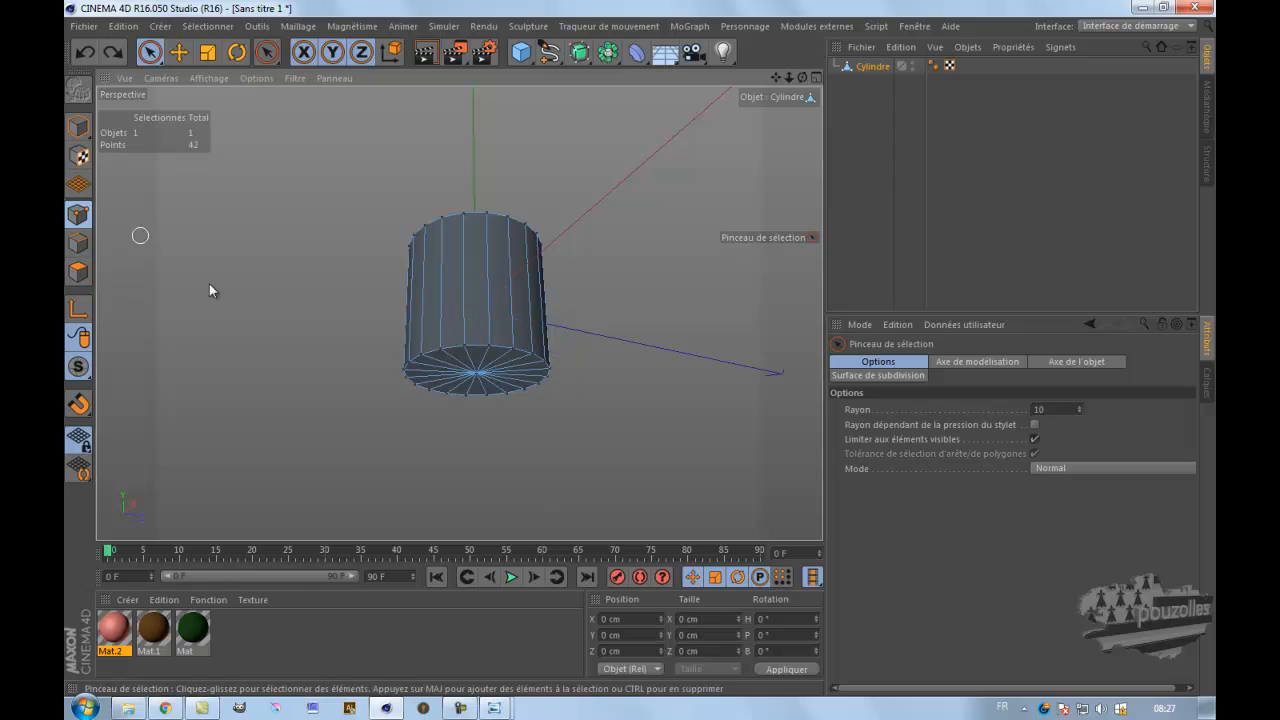
- Open the cylinder's base by selecting the bottom cap's centre point and deleting it
{"action": "left_click", "coordinate": [478, 376]}
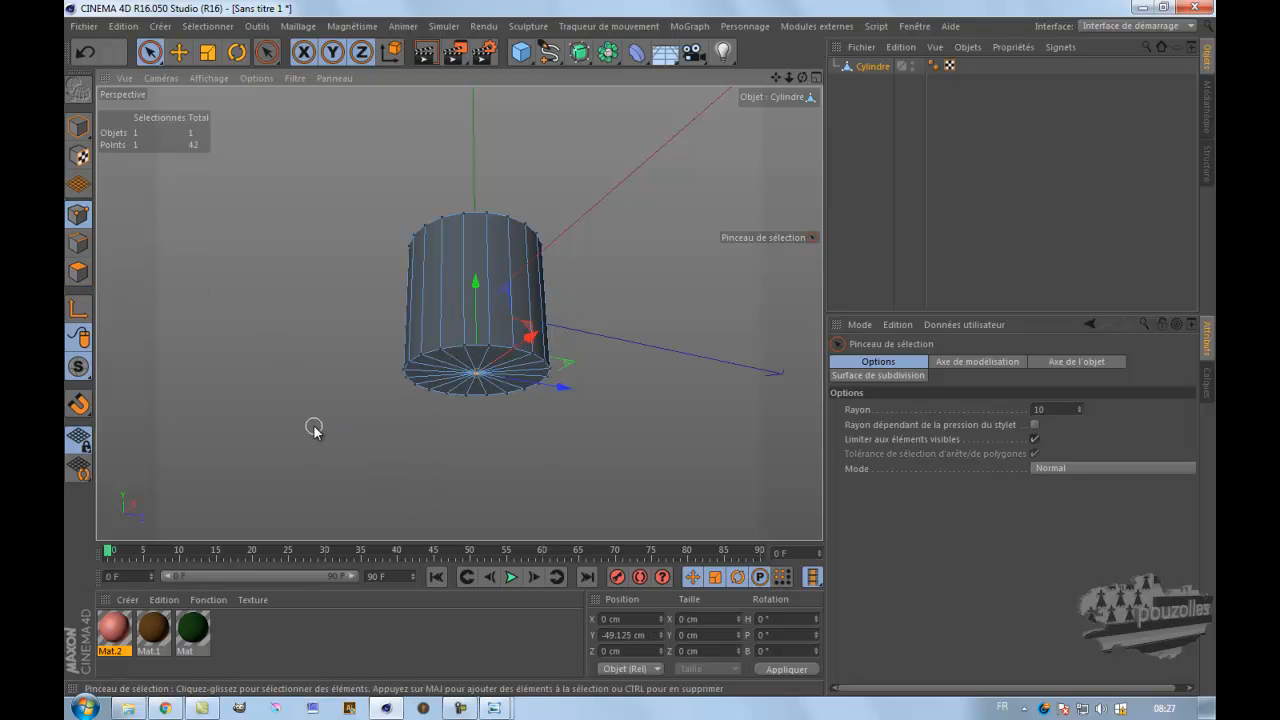
{"action": "key", "text": "Delete"}
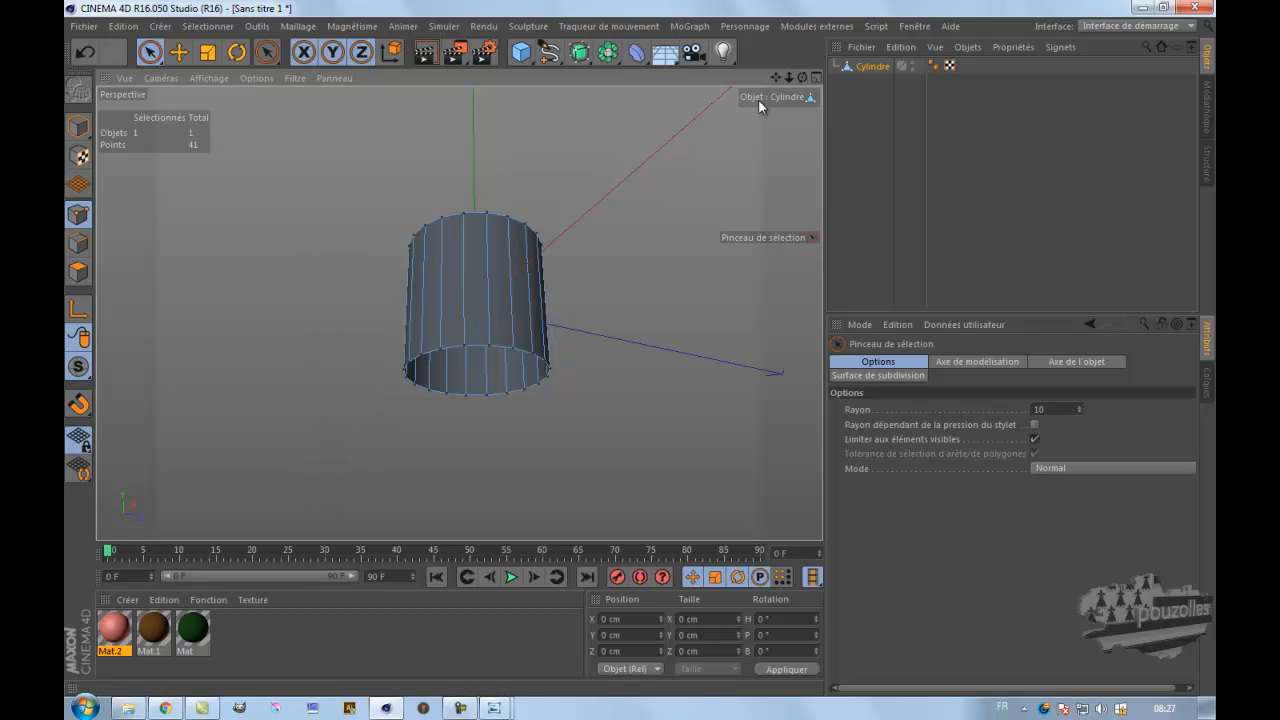
- Select all the polygons of the cylinder's top cap and inset them by about 9.1 cm with Extrude Inner
{"action": "left_click_drag", "start_coordinate": [799, 75], "coordinate": [642, 352]}
{"action": "left_click", "coordinate": [78, 271]}
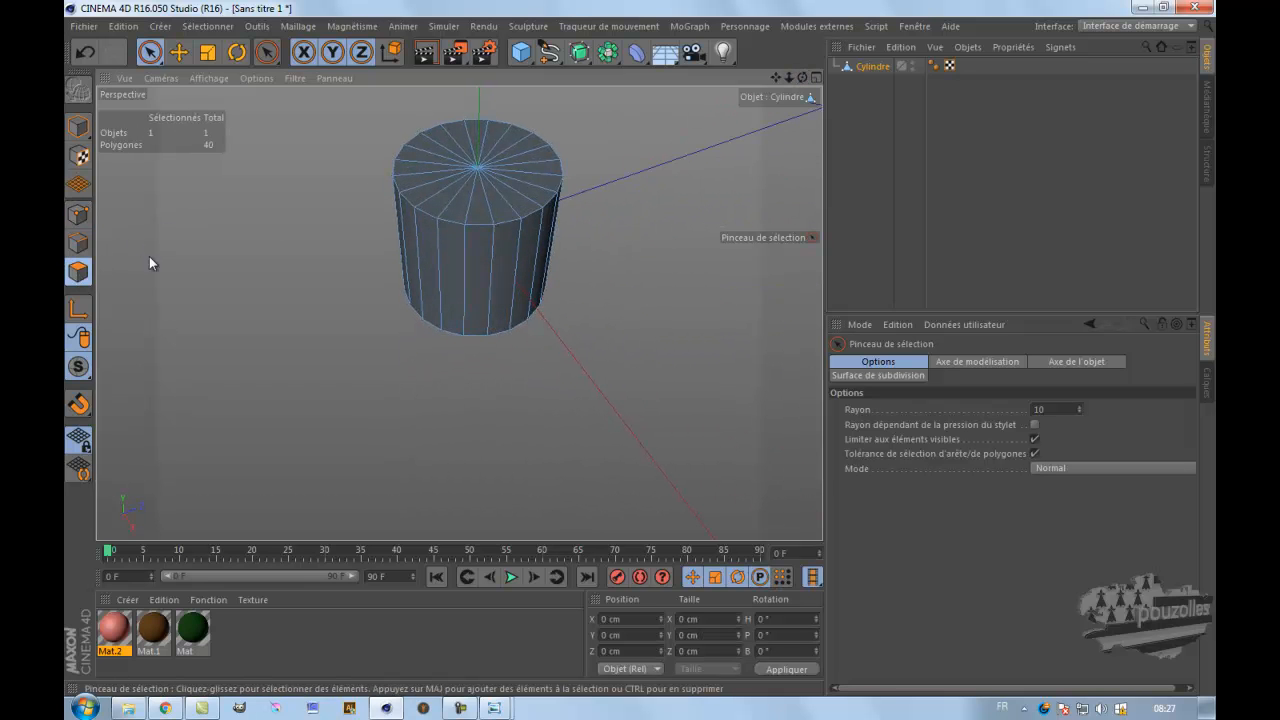
{"action": "left_click", "coordinate": [490, 151]}
{"action": "mouse_move", "coordinate": [488, 155]}
{"action": "left_mouse_down"}
{"action": "mouse_move", "coordinate": [466, 163]}
{"action": "mouse_move", "coordinate": [474, 177]}
{"action": "mouse_move", "coordinate": [535, 152]}
{"action": "left_mouse_up"}
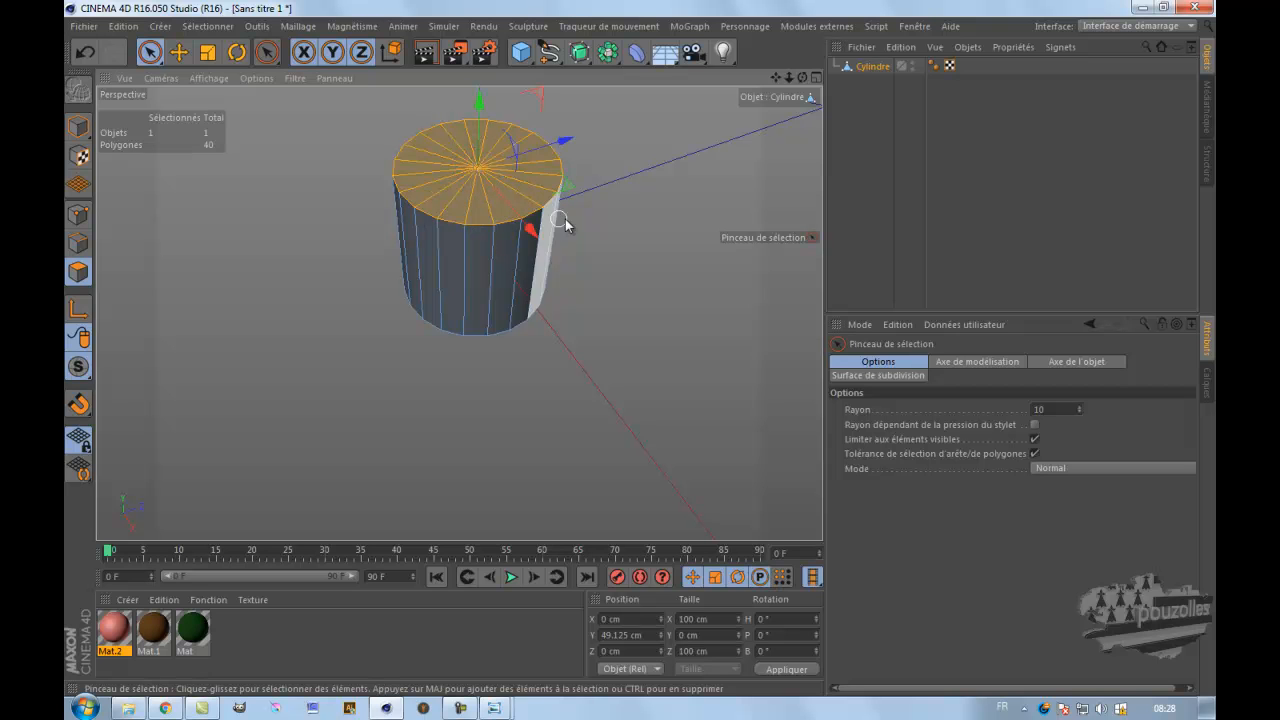
{"action": "right_click", "coordinate": [627, 218]}
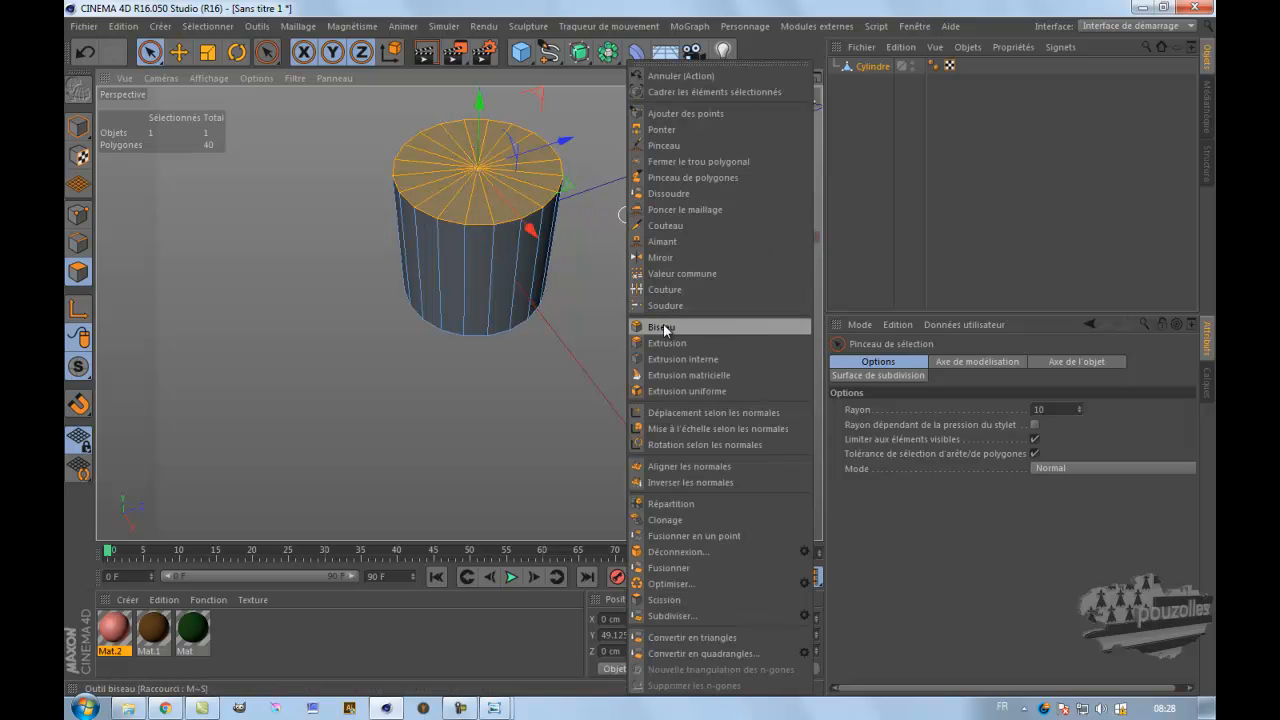
{"action": "left_click", "coordinate": [670, 358]}
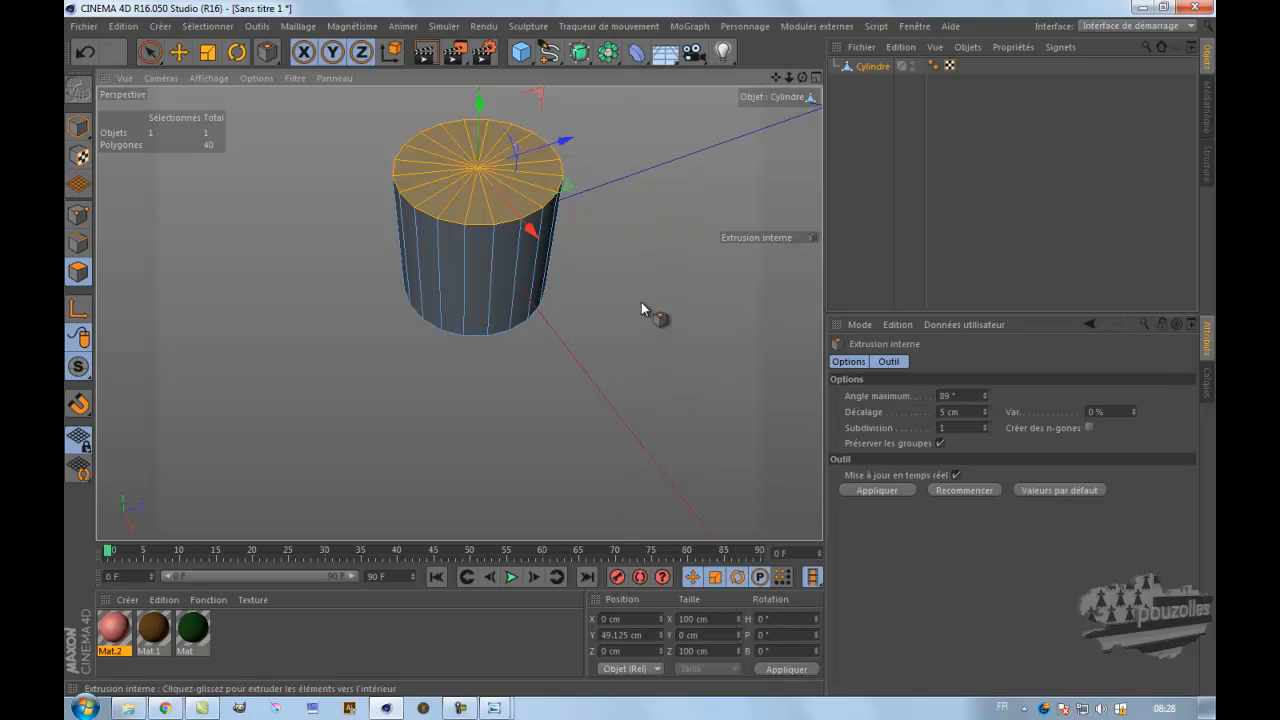
{"action": "left_click_drag", "start_coordinate": [674, 210], "coordinate": [641, 355]}
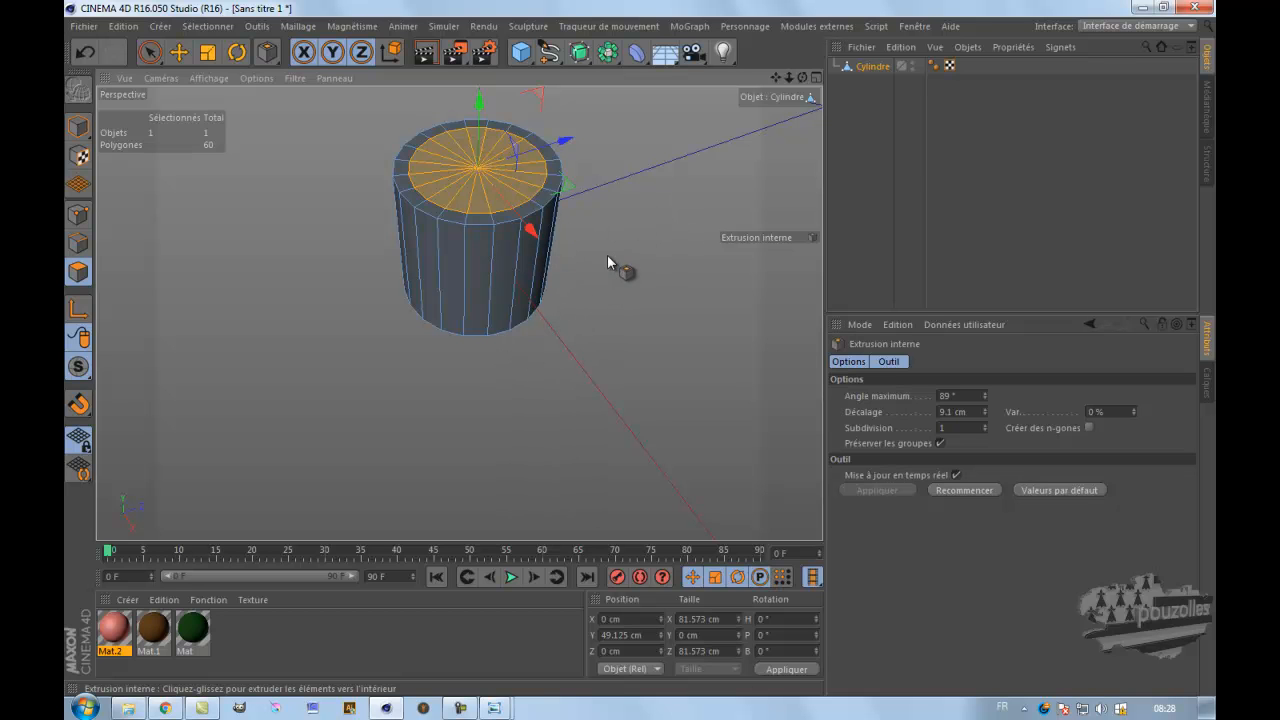
- Try lowering the inset top polygons along the Y axis, and undo the move
{"action": "left_click_drag", "start_coordinate": [481, 114], "coordinate": [481, 132]}
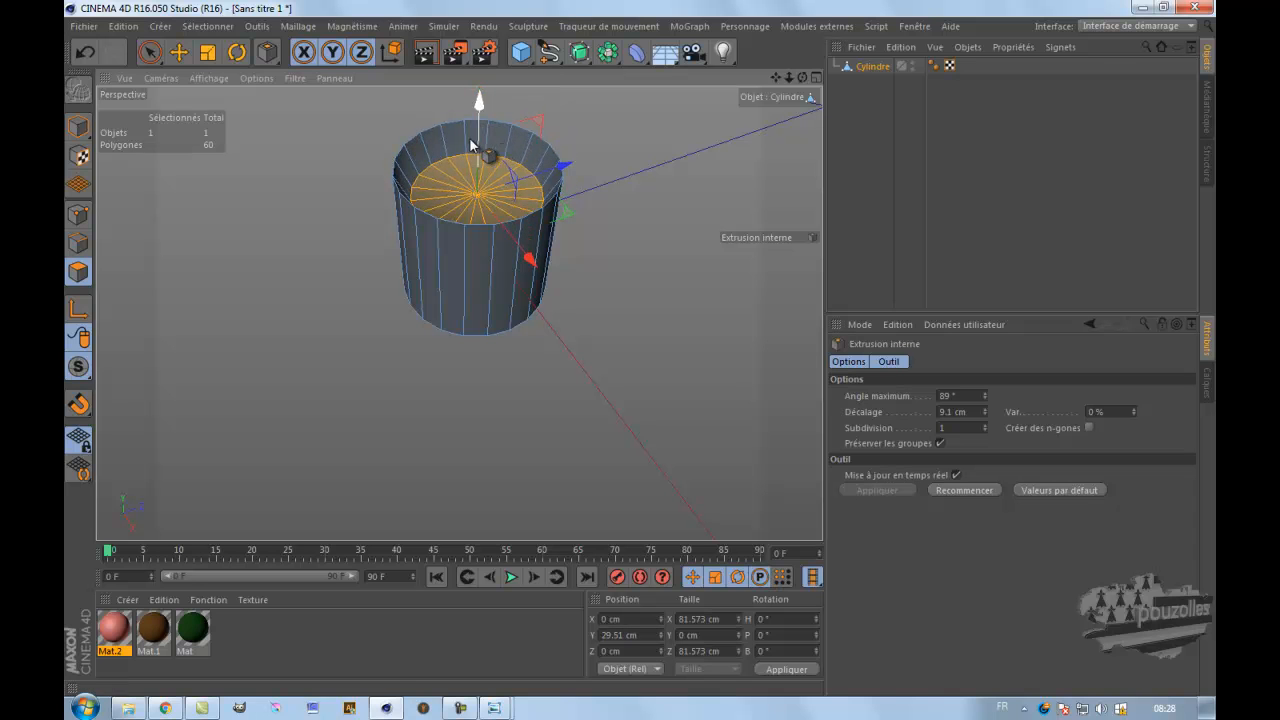
{"action": "left_click", "coordinate": [85, 52]}
- Extrude the inset top polygons down into the cylinder with an offset of about -60.1 cm
{"action": "right_click", "coordinate": [643, 177]}
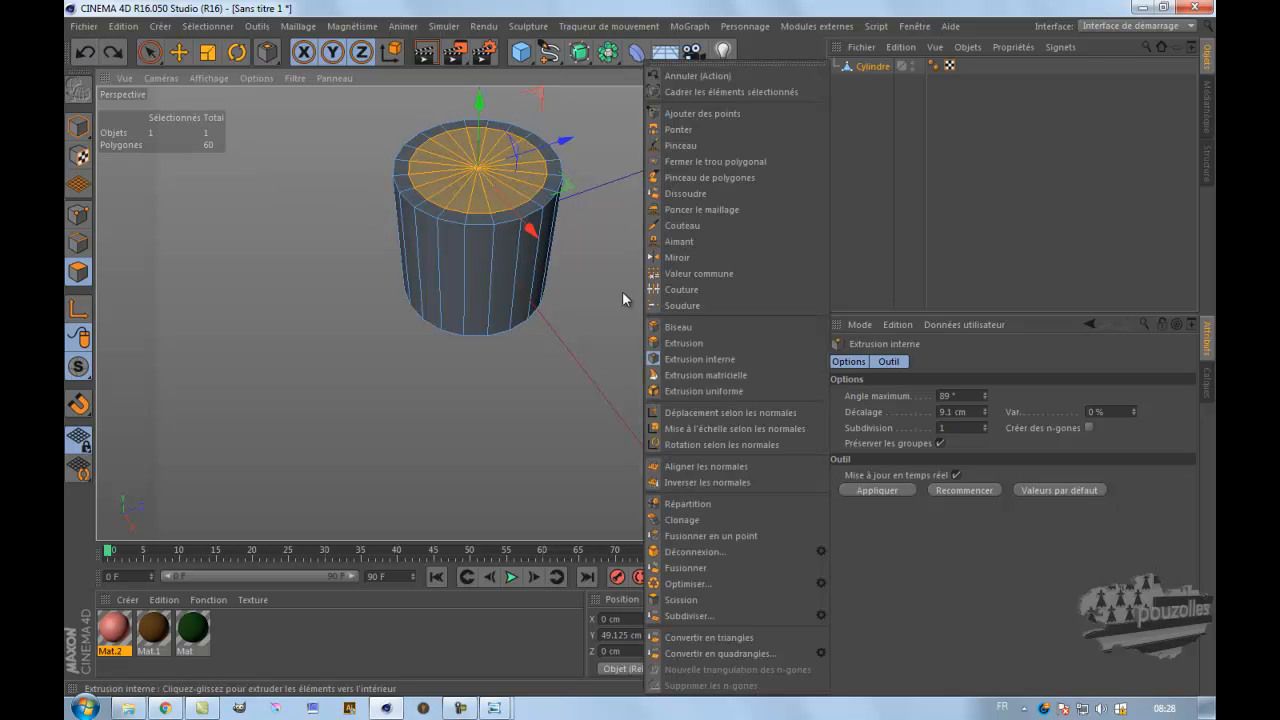
{"action": "left_click", "coordinate": [678, 343]}
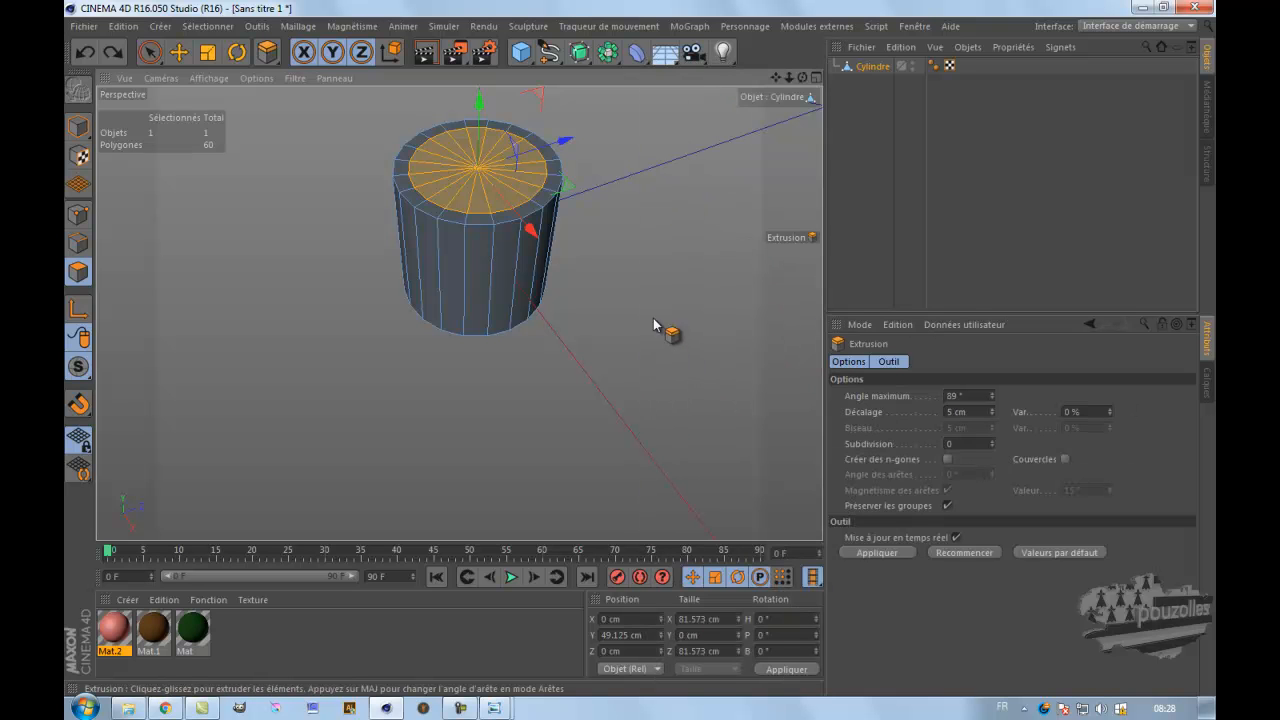
{"action": "mouse_move", "coordinate": [650, 362]}
{"action": "left_mouse_down"}
{"action": "mouse_move", "coordinate": [590, 402]}
{"action": "mouse_move", "coordinate": [636, 356]}
{"action": "left_mouse_up"}
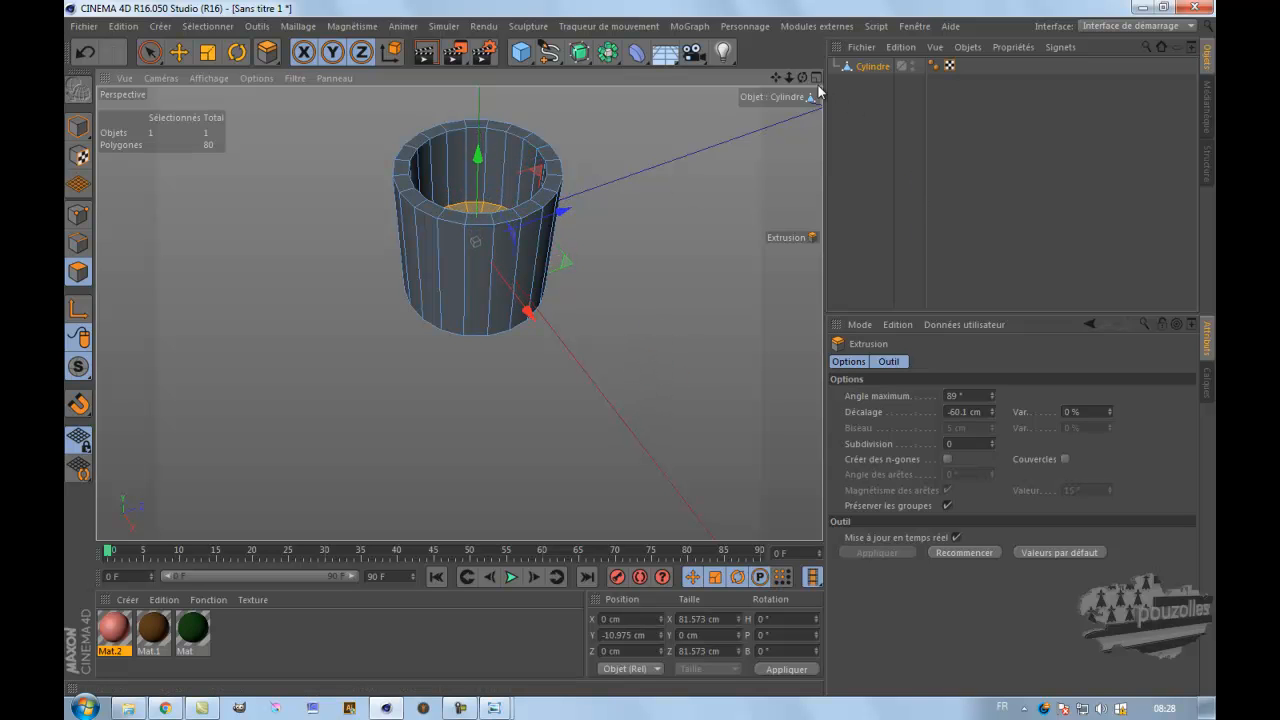
- Remove the recessed inner floor by deleting its centre point in point mode
{"action": "mouse_move", "coordinate": [803, 78]}
{"action": "left_mouse_down"}
{"action": "mouse_move", "coordinate": [638, 357]}
{"action": "mouse_move", "coordinate": [806, 80]}
{"action": "left_mouse_up"}
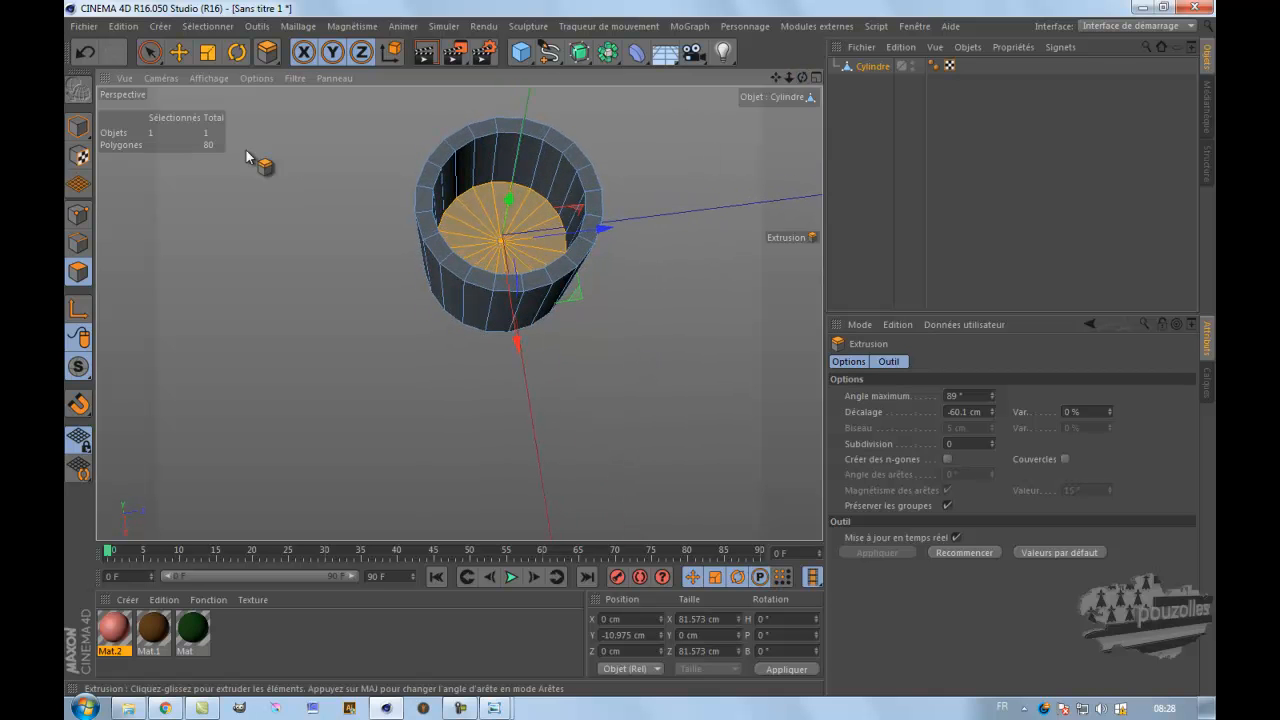
{"action": "left_click", "coordinate": [78, 214]}
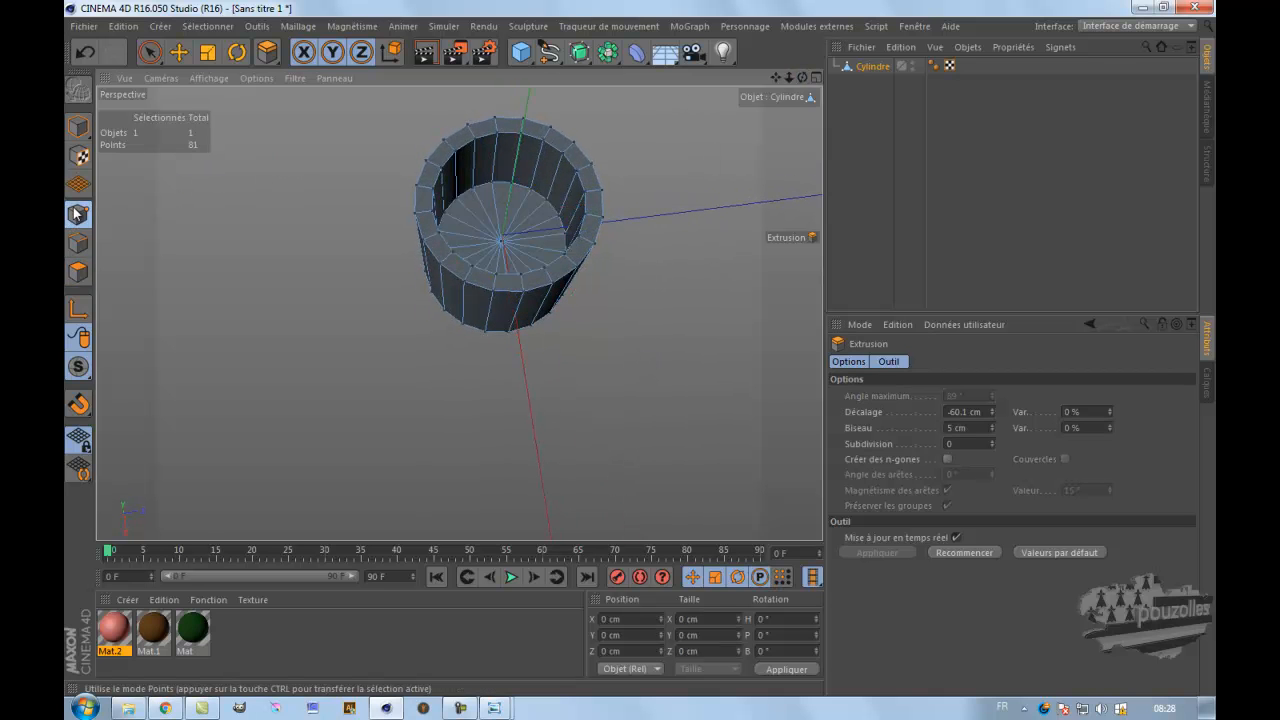
{"action": "left_click", "coordinate": [501, 244]}
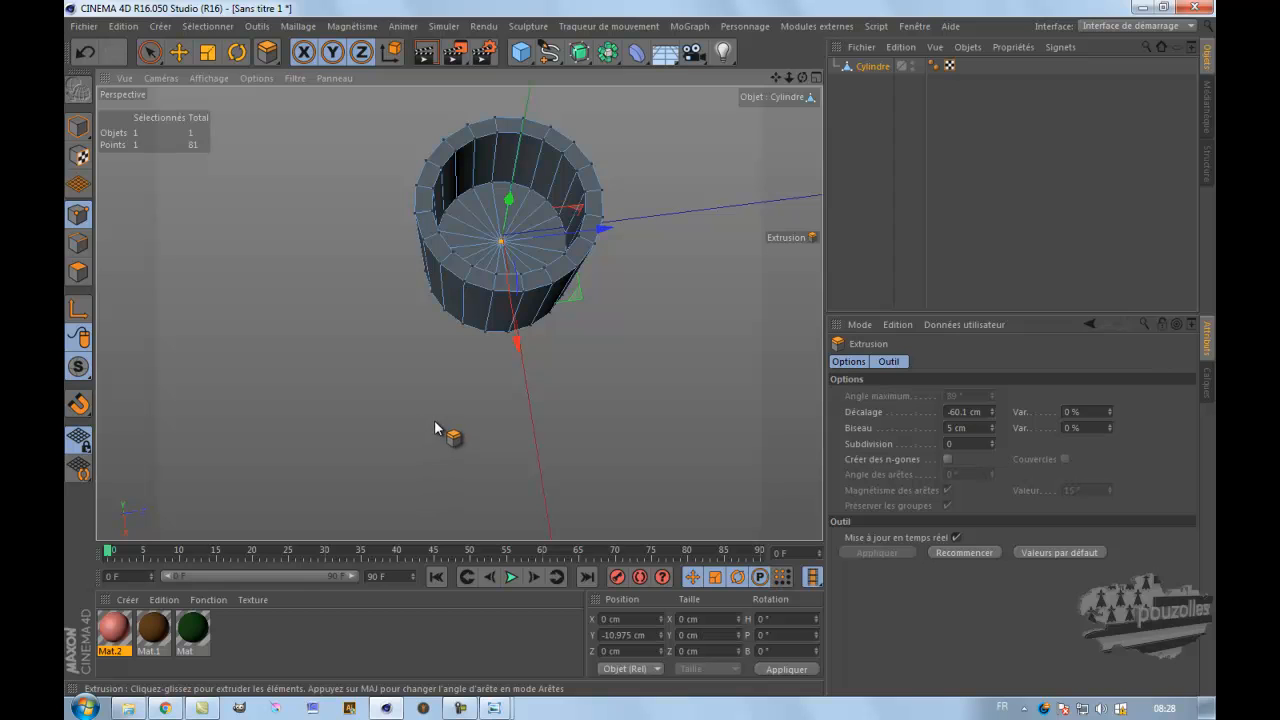
{"action": "key", "text": "Delete"}
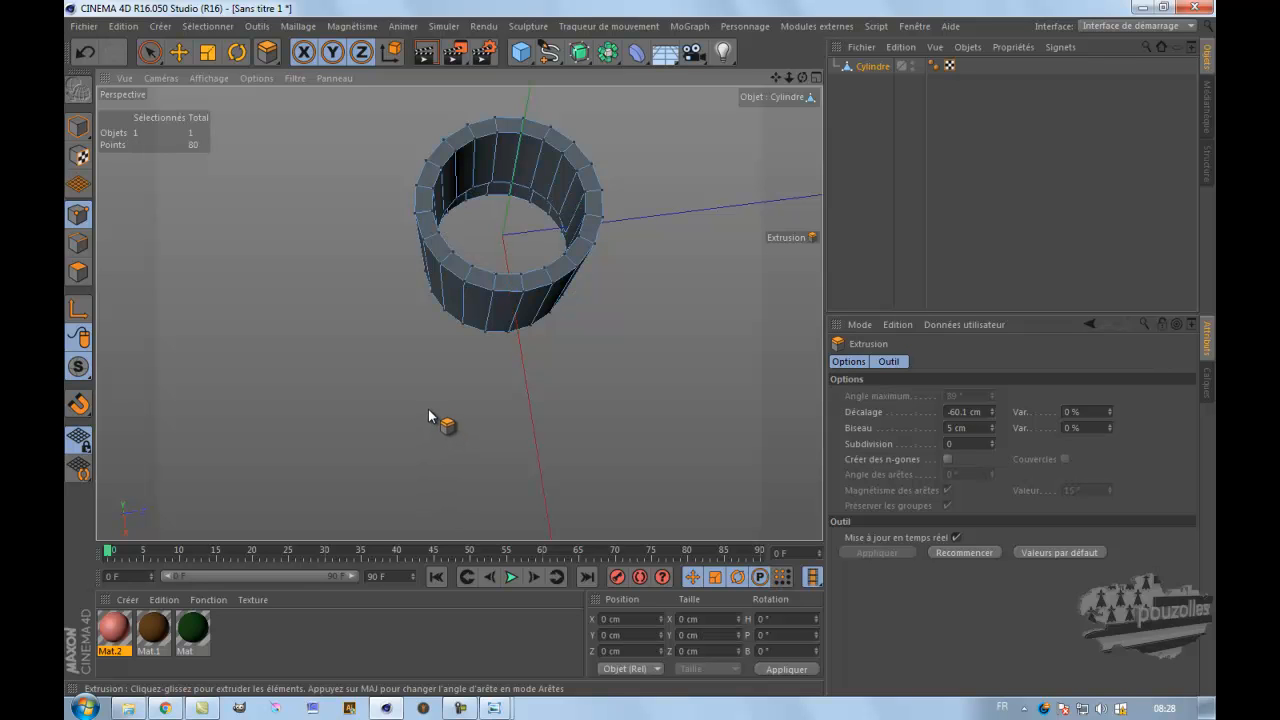
- Add a cube and, in model mode, reduce its X size to about 28 cm
{"action": "left_click_drag", "start_coordinate": [801, 77], "coordinate": [633, 347]}
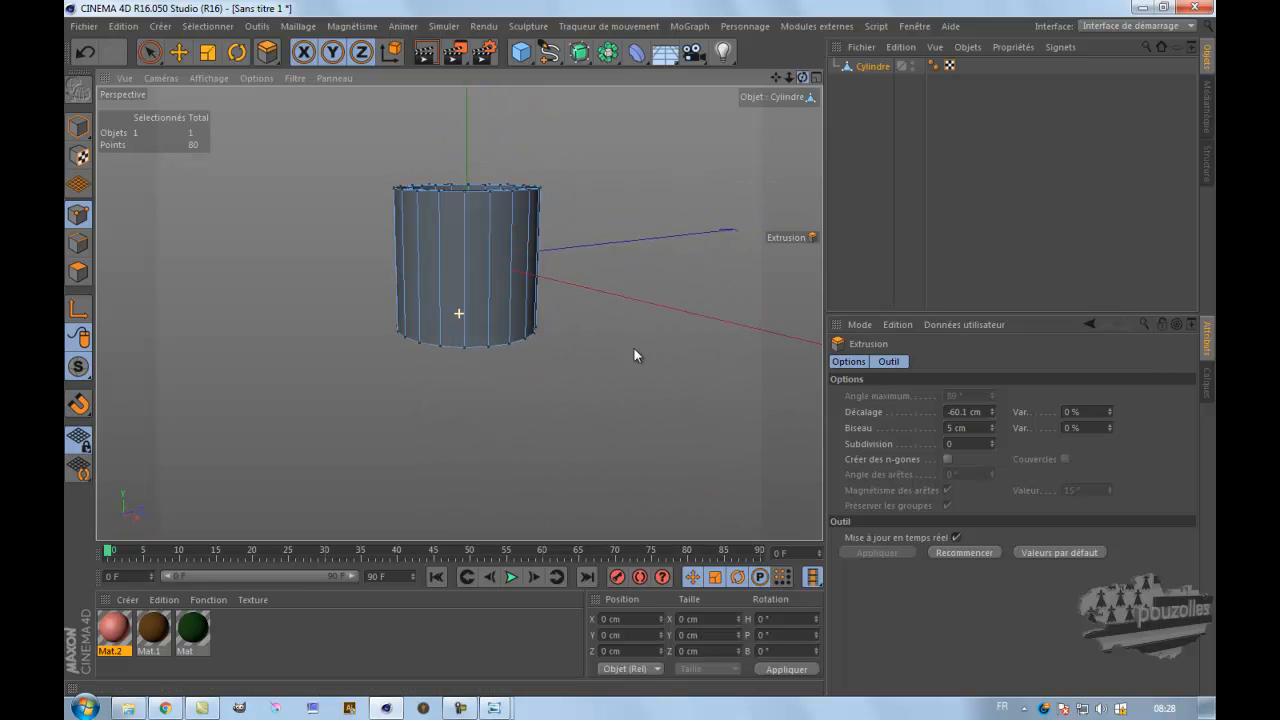
{"action": "left_click_drag", "start_coordinate": [779, 76], "coordinate": [639, 348]}
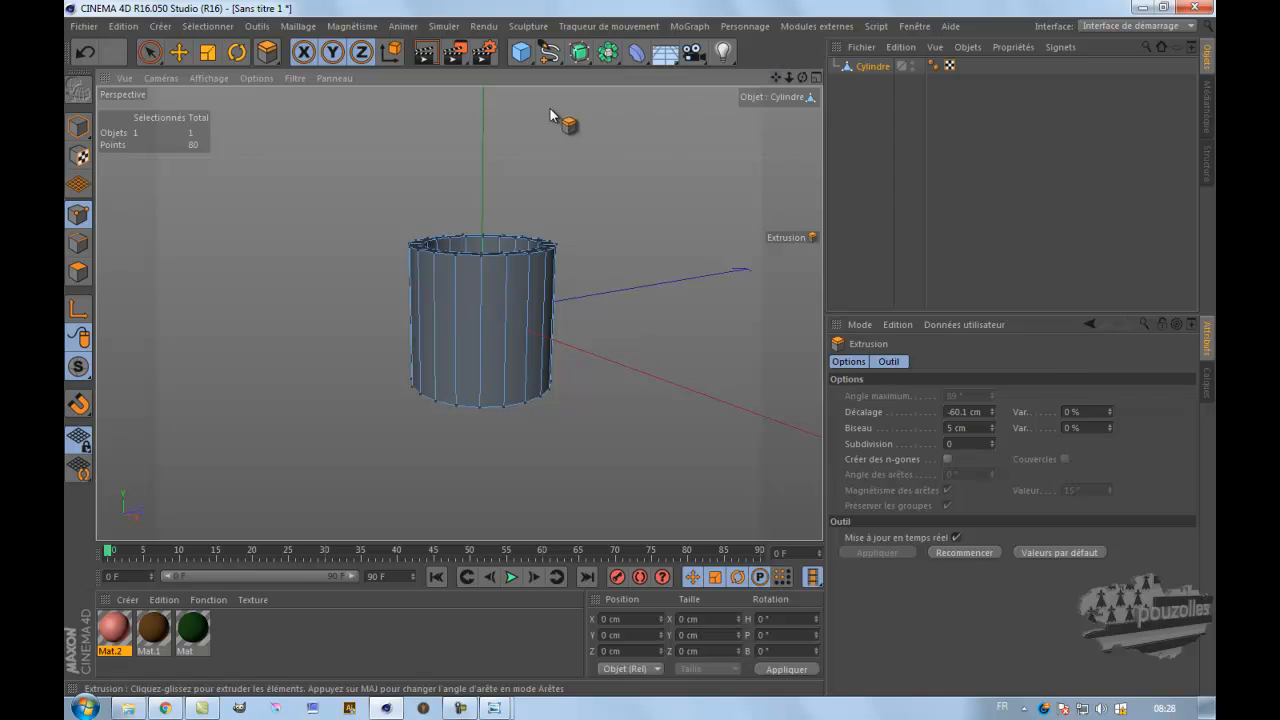
{"action": "left_click", "coordinate": [521, 53]}
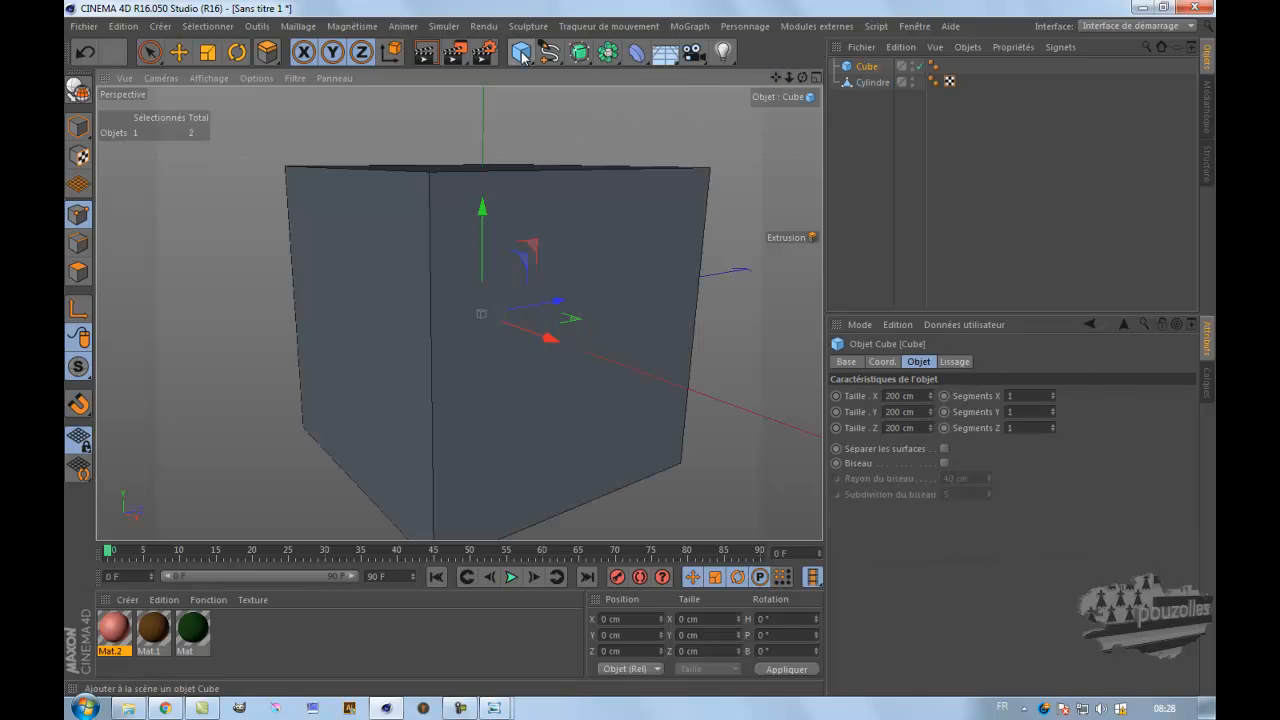
{"action": "left_click", "coordinate": [177, 55]}
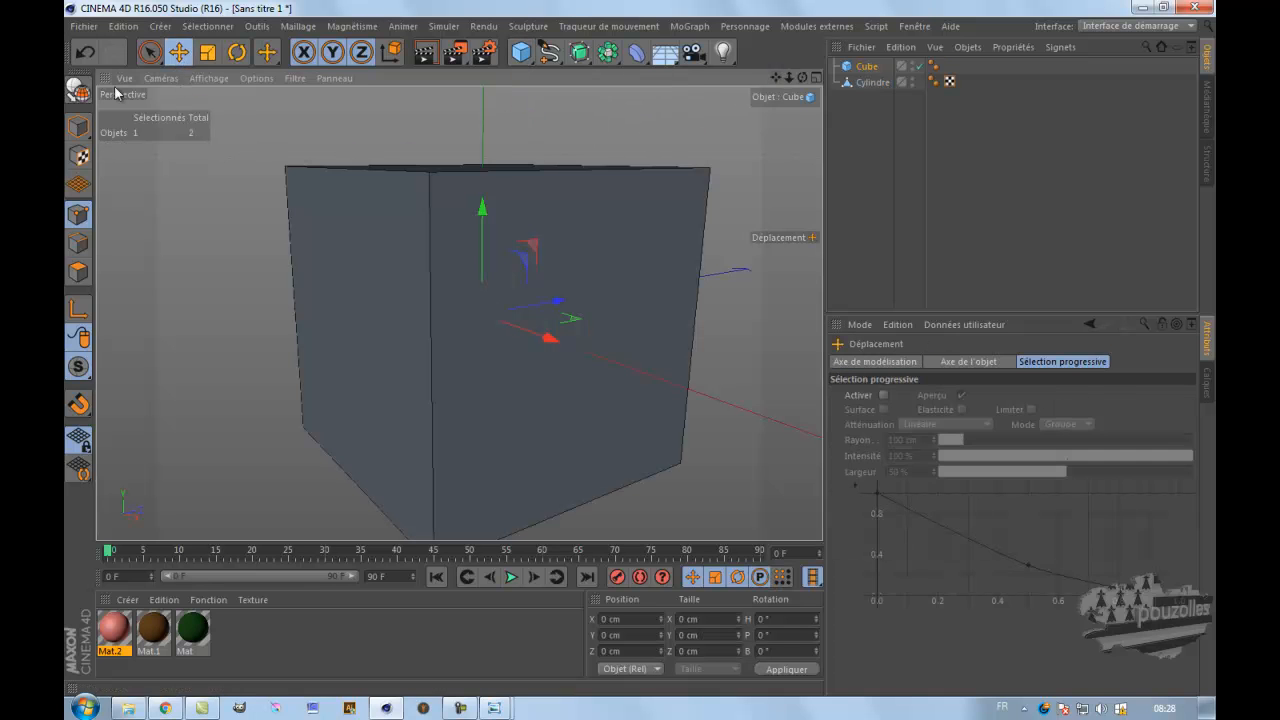
{"action": "left_click", "coordinate": [79, 126]}
{"action": "left_click_drag", "start_coordinate": [79, 126], "coordinate": [139, 182]}
{"action": "left_click_drag", "start_coordinate": [79, 126], "coordinate": [153, 145]}
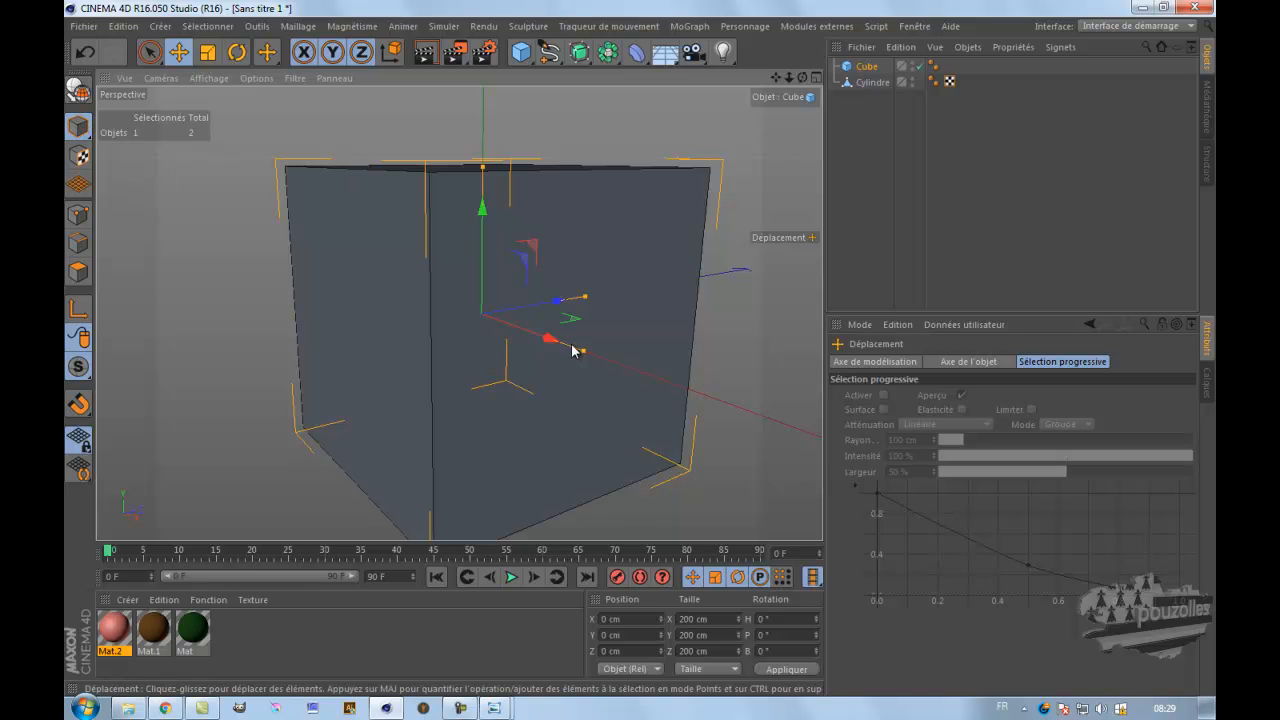
{"action": "left_click_drag", "start_coordinate": [583, 353], "coordinate": [493, 320]}
- In the front view, thin the cube to about 11.7 cm in X and place it on the cylinder's wall at about X 49.9 cm, Y 50.7 cm
{"action": "middle_click", "coordinate": [540, 336]}
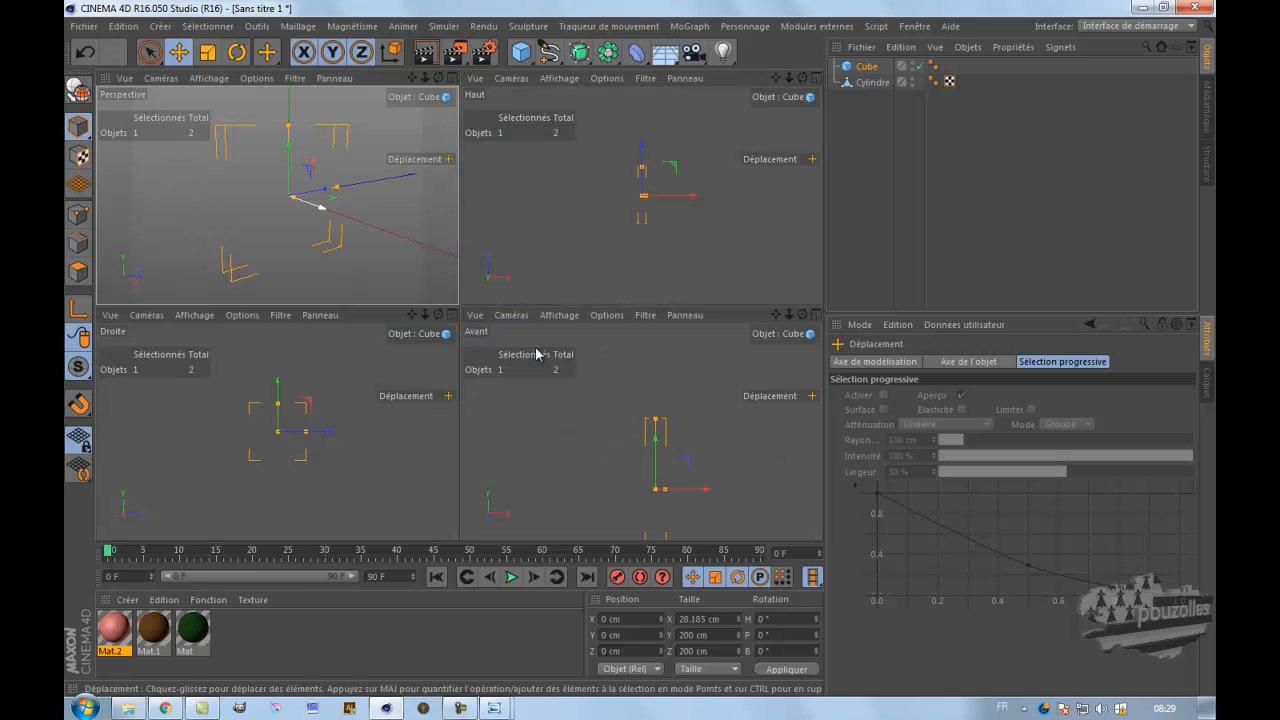
{"action": "middle_click", "coordinate": [605, 391]}
{"action": "scroll", "coordinate": [591, 434], "scroll_direction": "up", "scroll_amount": 1}
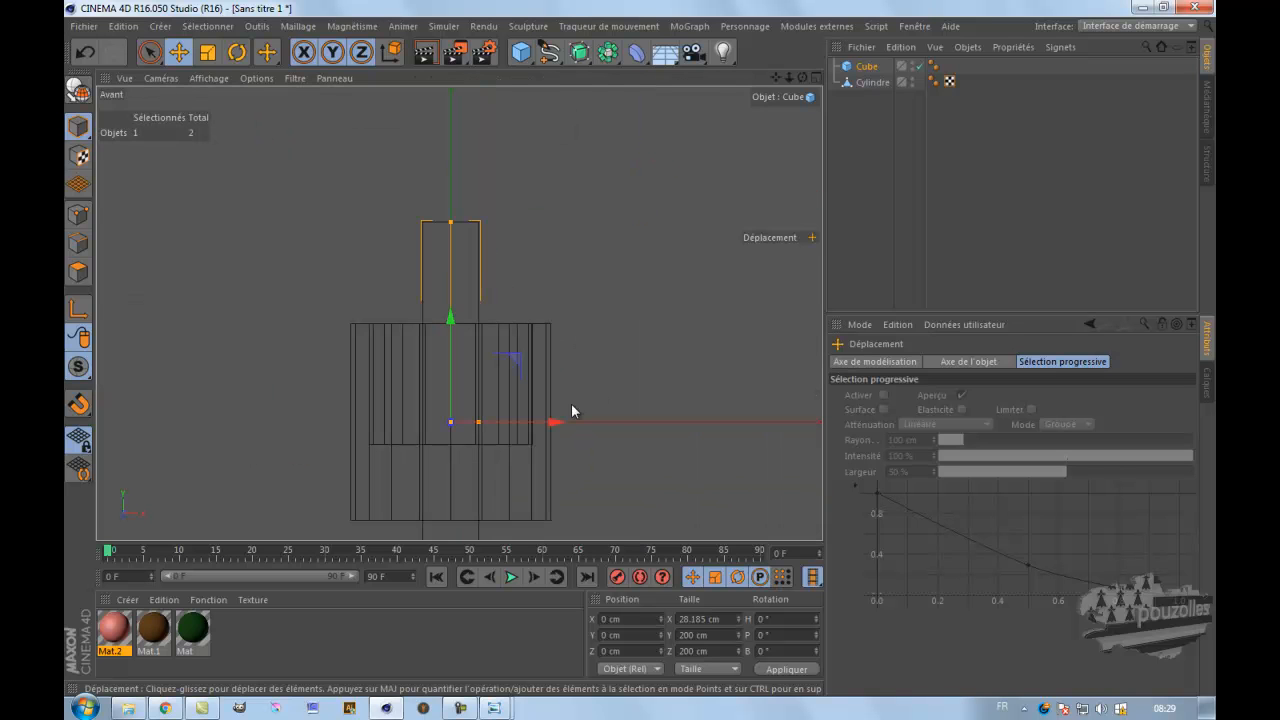
{"action": "left_click_drag", "start_coordinate": [777, 77], "coordinate": [604, 303]}
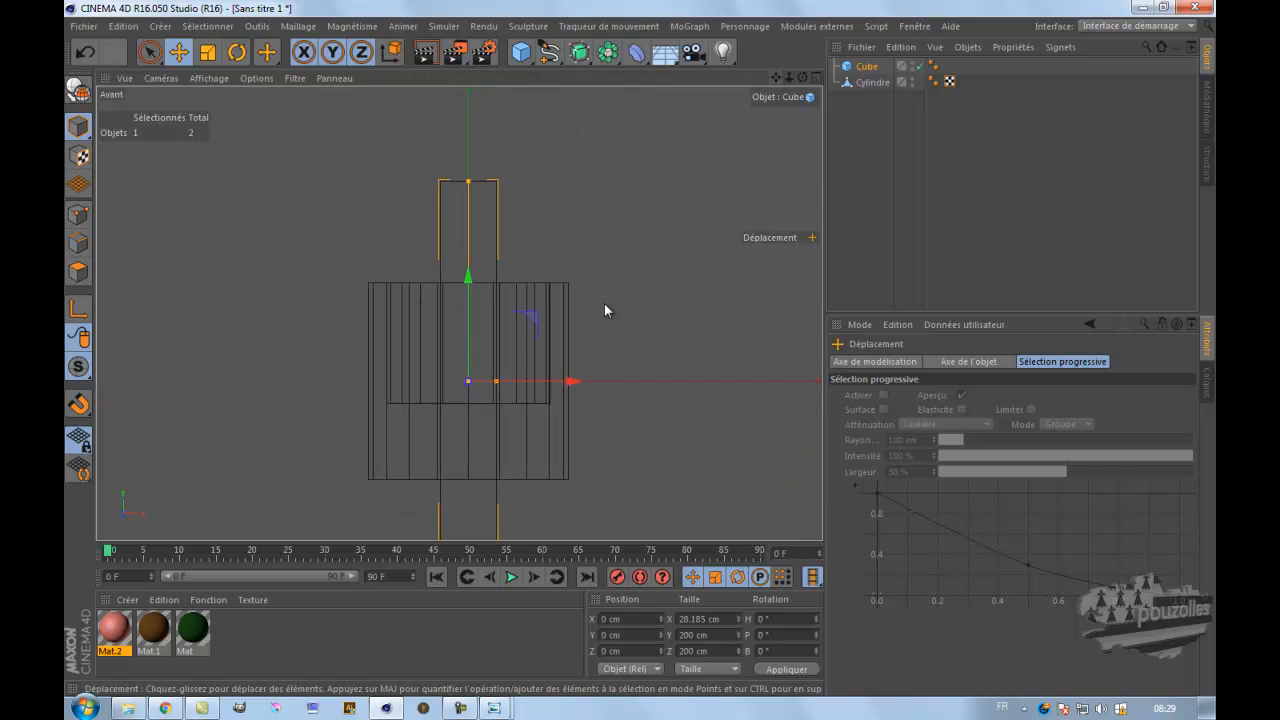
{"action": "mouse_move", "coordinate": [570, 383]}
{"action": "left_mouse_down"}
{"action": "mouse_move", "coordinate": [674, 380]}
{"action": "mouse_move", "coordinate": [581, 386]}
{"action": "left_mouse_up"}
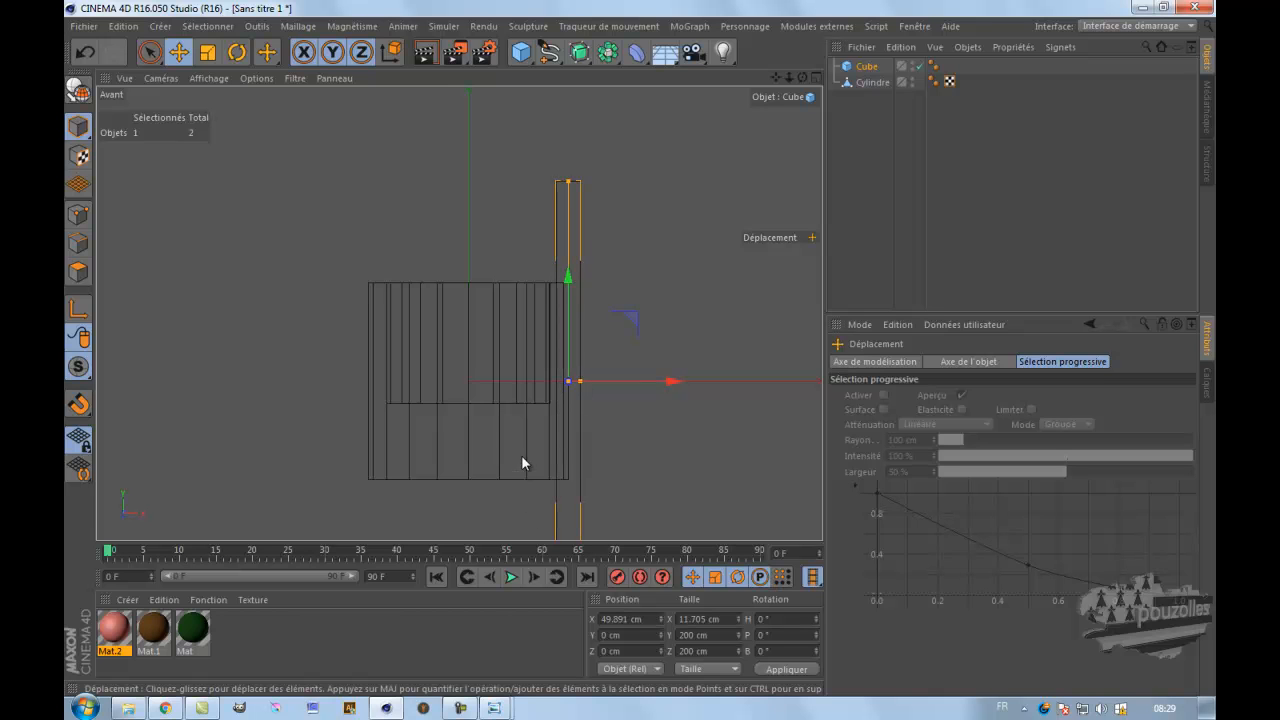
{"action": "left_click_drag", "start_coordinate": [570, 274], "coordinate": [571, 177]}
- In the right view, reduce the cube's Z size to about 16.2 cm, and deselect it back in the perspective view
{"action": "scroll", "coordinate": [481, 200], "scroll_direction": "down", "scroll_amount": 2}
{"action": "scroll", "coordinate": [481, 226], "scroll_direction": "down", "scroll_amount": 1}
{"action": "middle_click", "coordinate": [348, 279]}
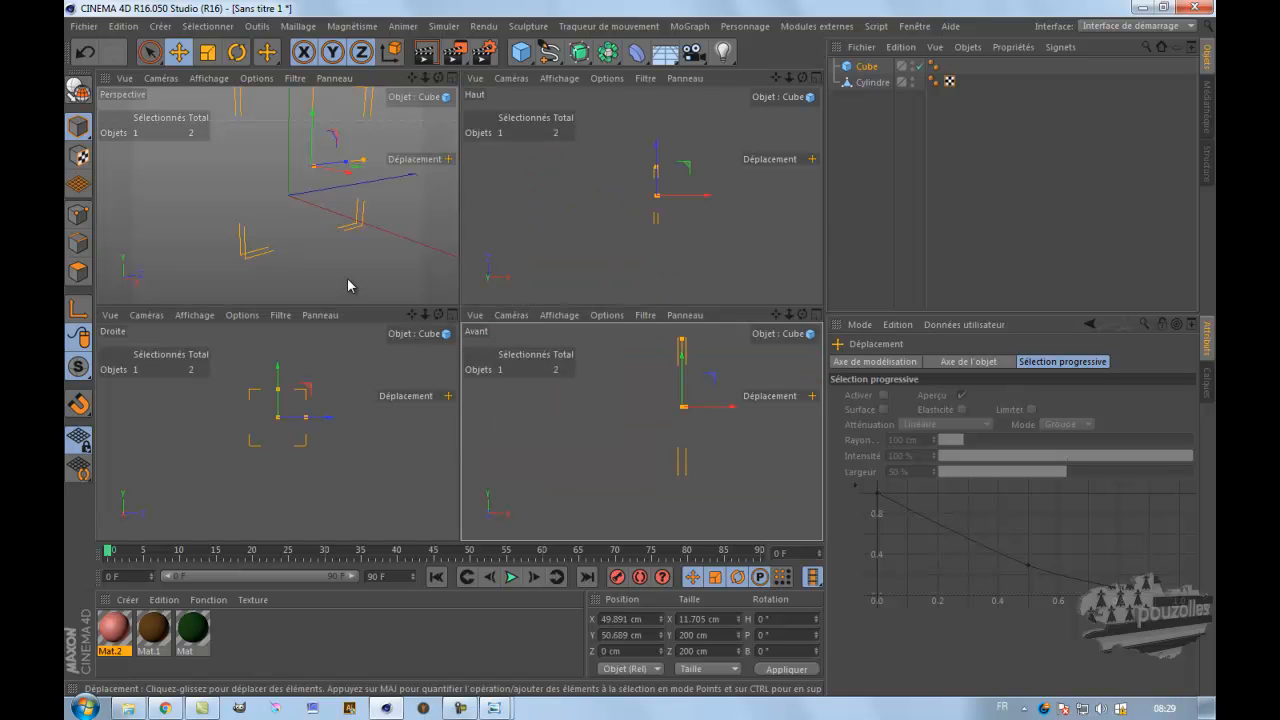
{"action": "middle_click", "coordinate": [376, 438]}
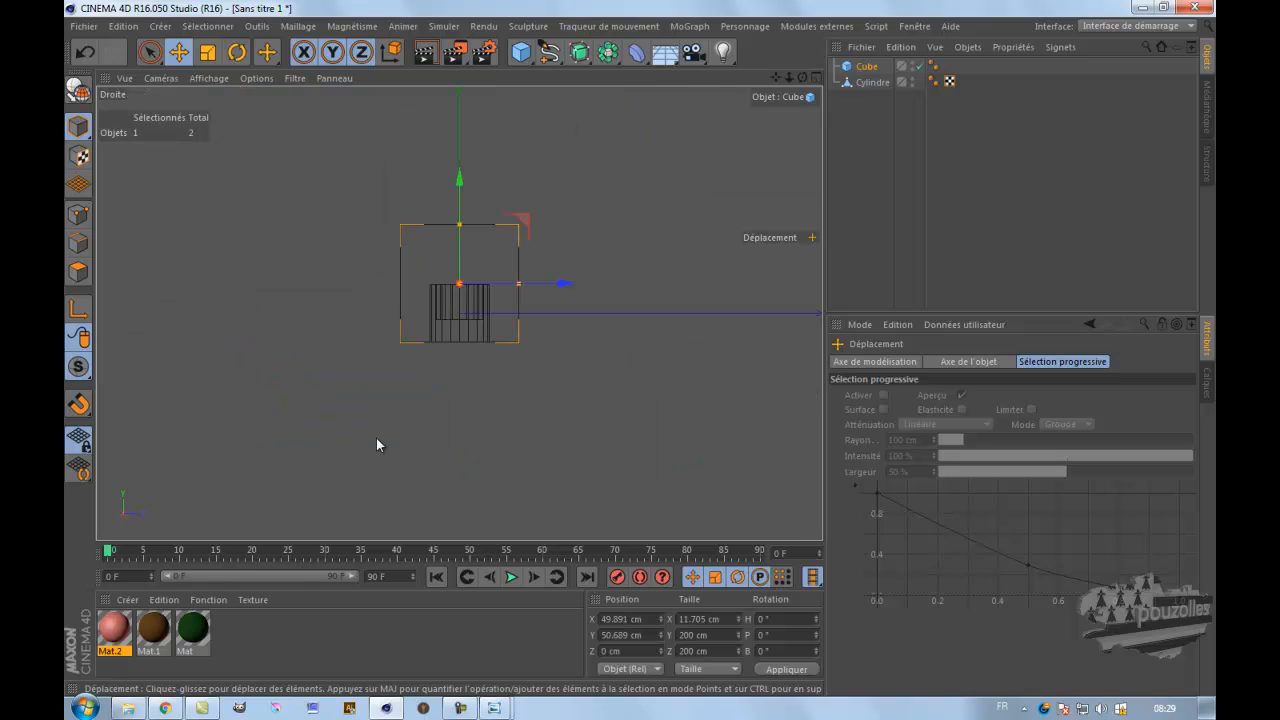
{"action": "scroll", "coordinate": [483, 288], "scroll_direction": "up", "scroll_amount": 1}
{"action": "scroll", "coordinate": [483, 288], "scroll_direction": "up", "scroll_amount": 2}
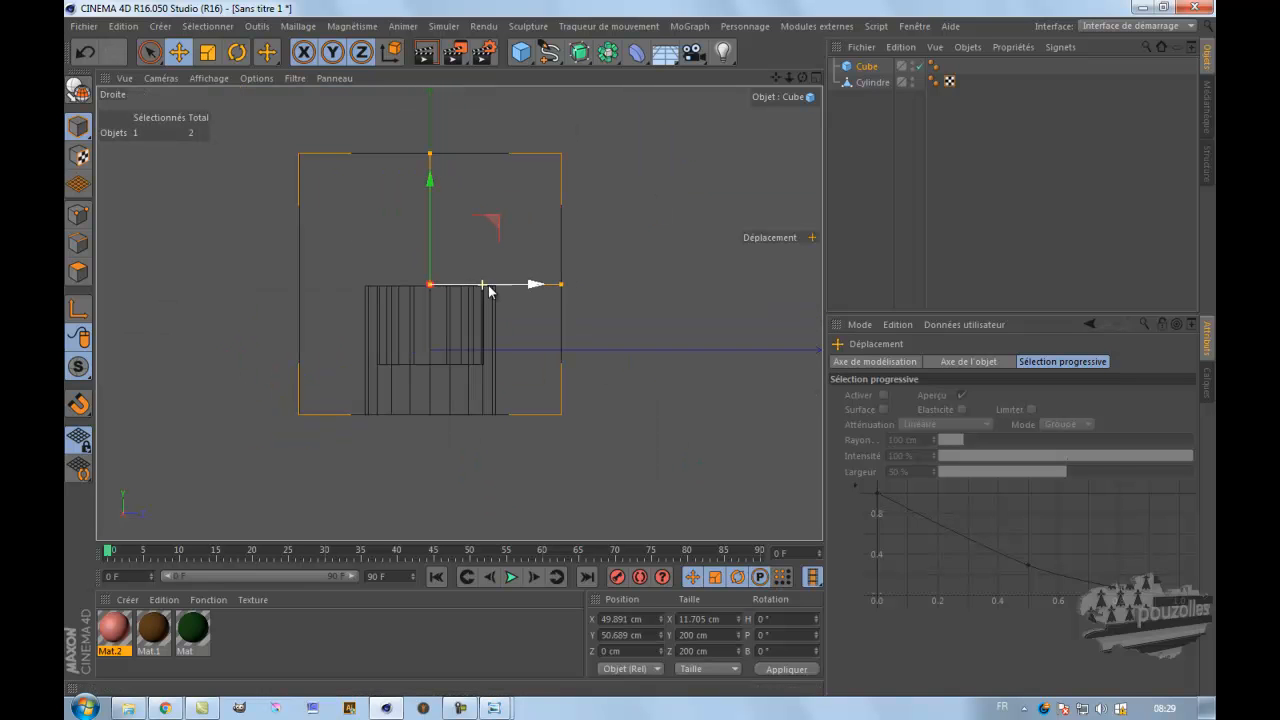
{"action": "left_click_drag", "start_coordinate": [565, 289], "coordinate": [441, 323]}
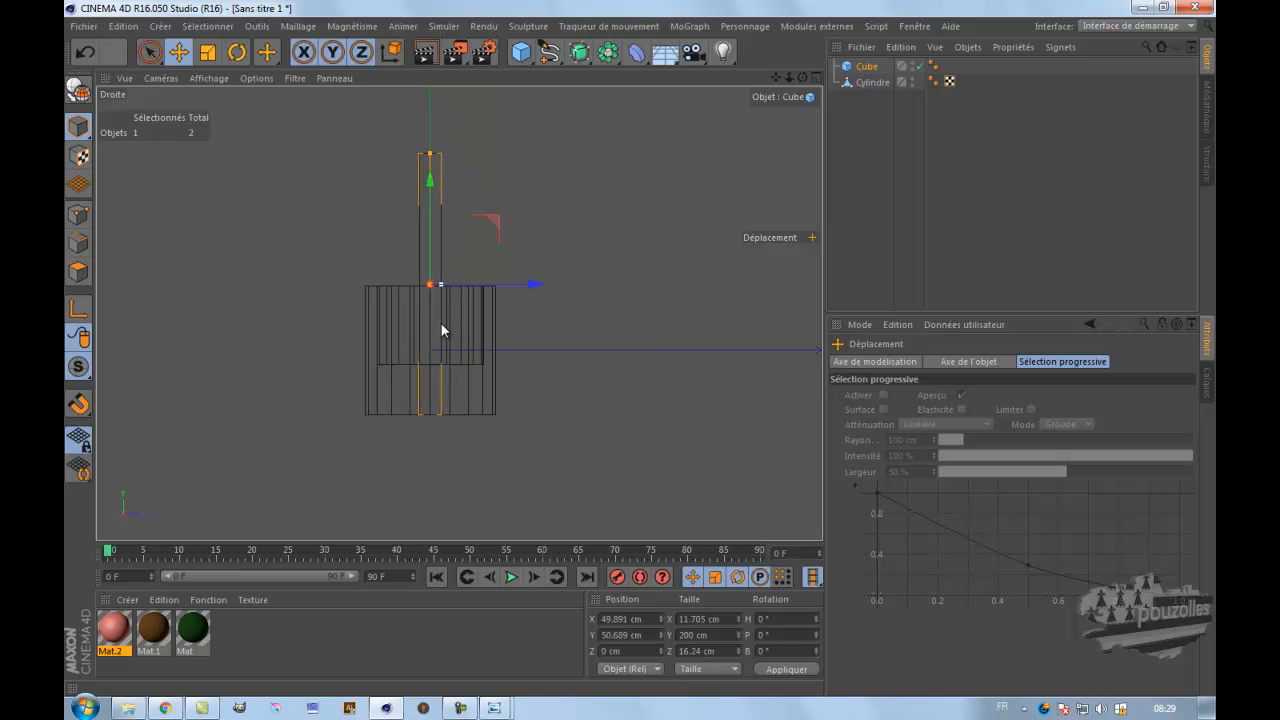
{"action": "middle_click", "coordinate": [329, 318]}
{"action": "middle_click", "coordinate": [332, 279]}
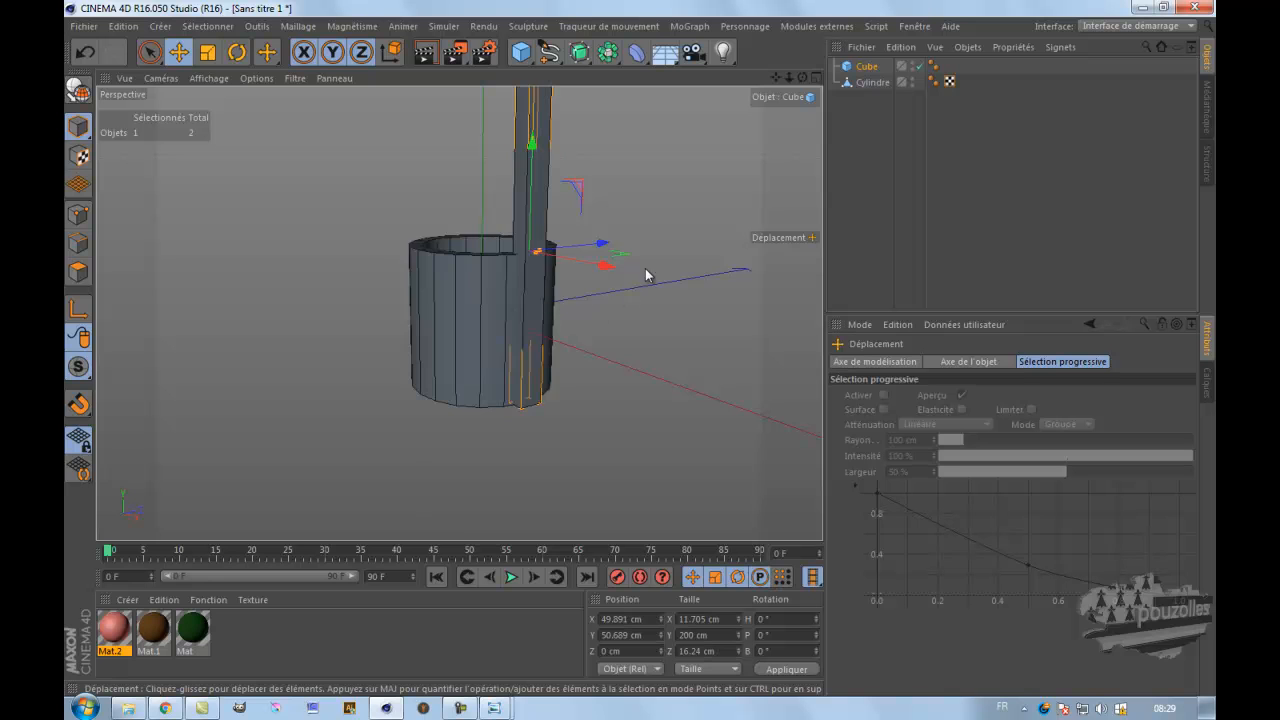
{"action": "left_click_drag", "start_coordinate": [643, 355], "coordinate": [649, 339]}
{"action": "left_click_drag", "start_coordinate": [771, 74], "coordinate": [629, 165]}
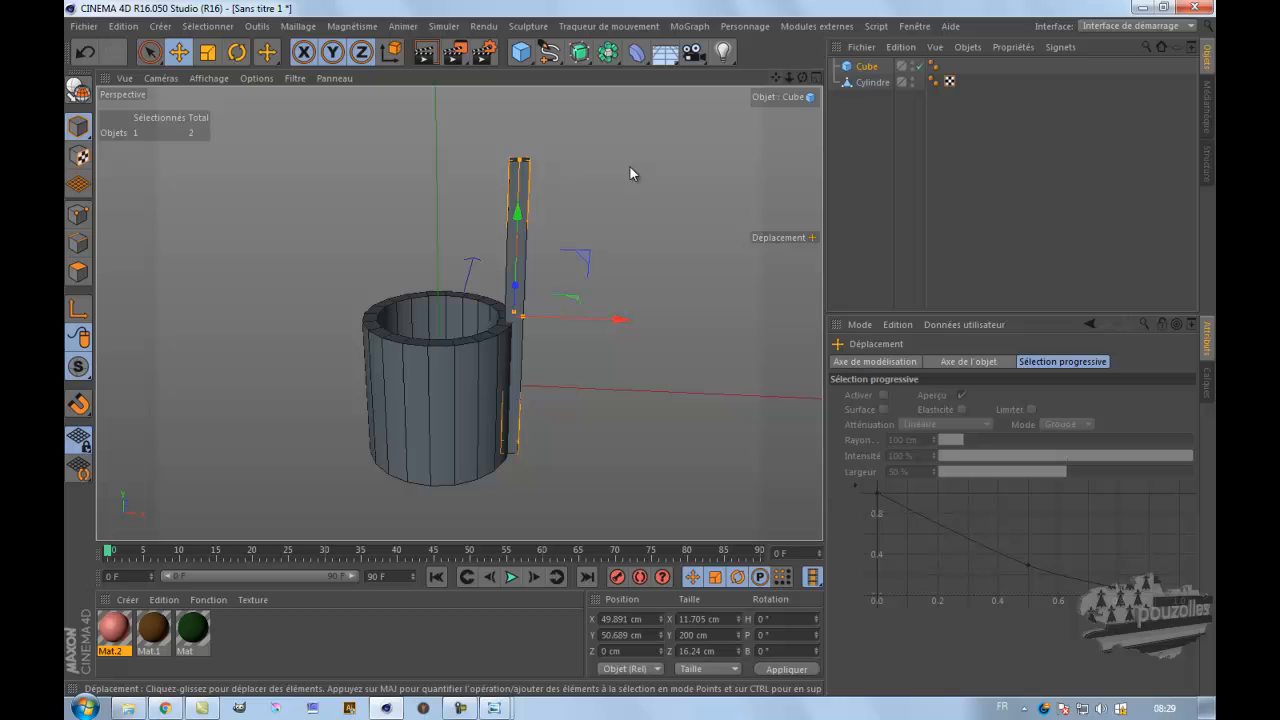
{"action": "left_click", "coordinate": [650, 242]}
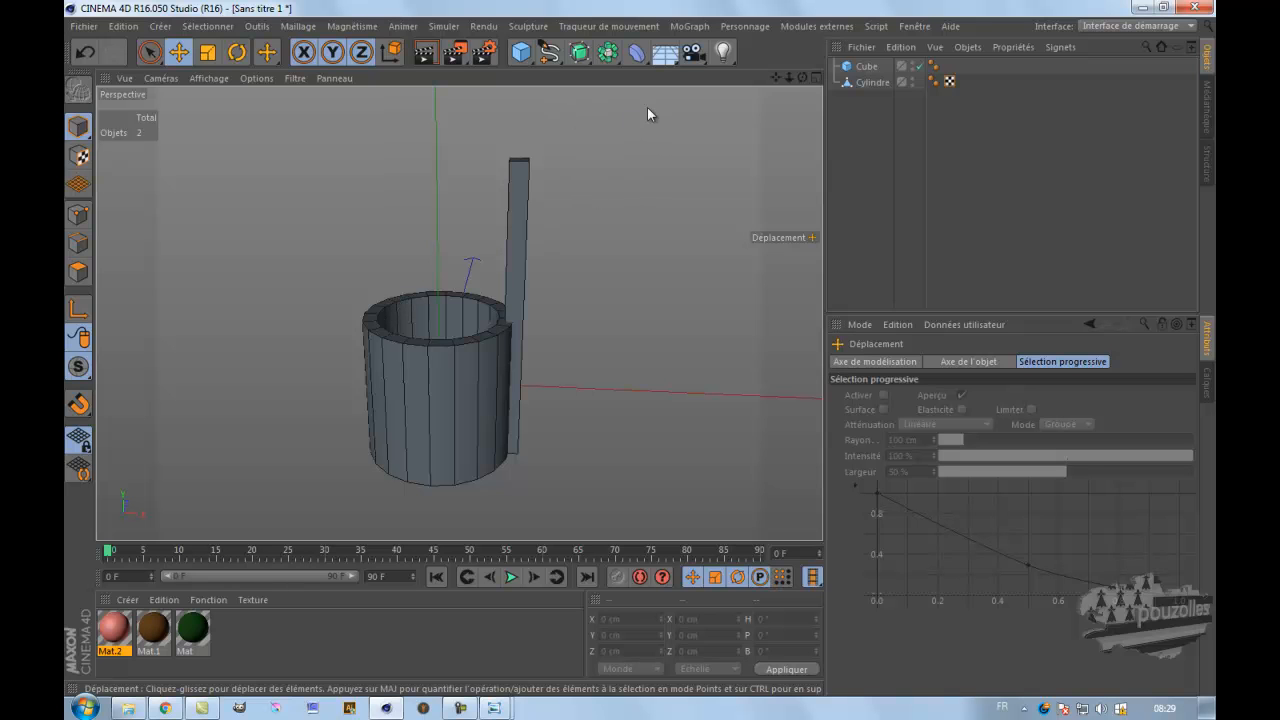
- Duplicate the cube post and set the copy's X position to -49.891 cm to place it on the opposite side of the cylinder
{"action": "left_click", "coordinate": [866, 67]}
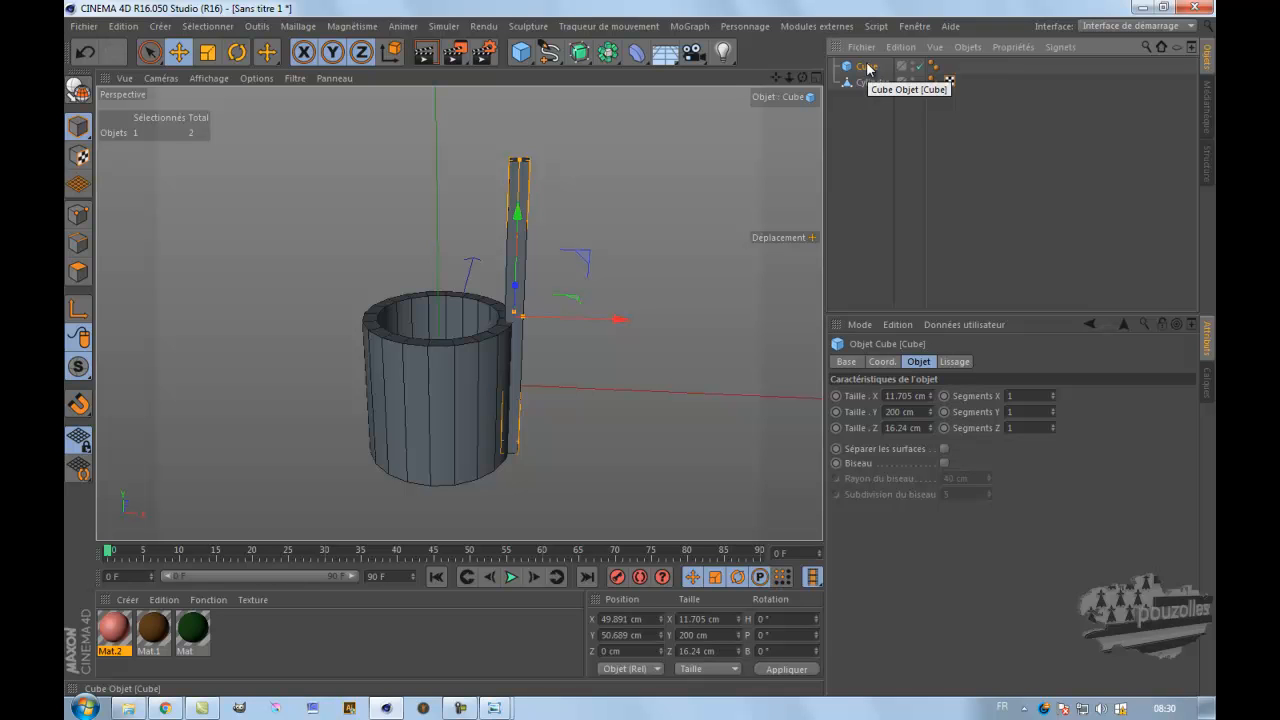
{"action": "left_click_drag", "start_coordinate": [867, 67], "coordinate": [869, 80], "text": "ctrl"}
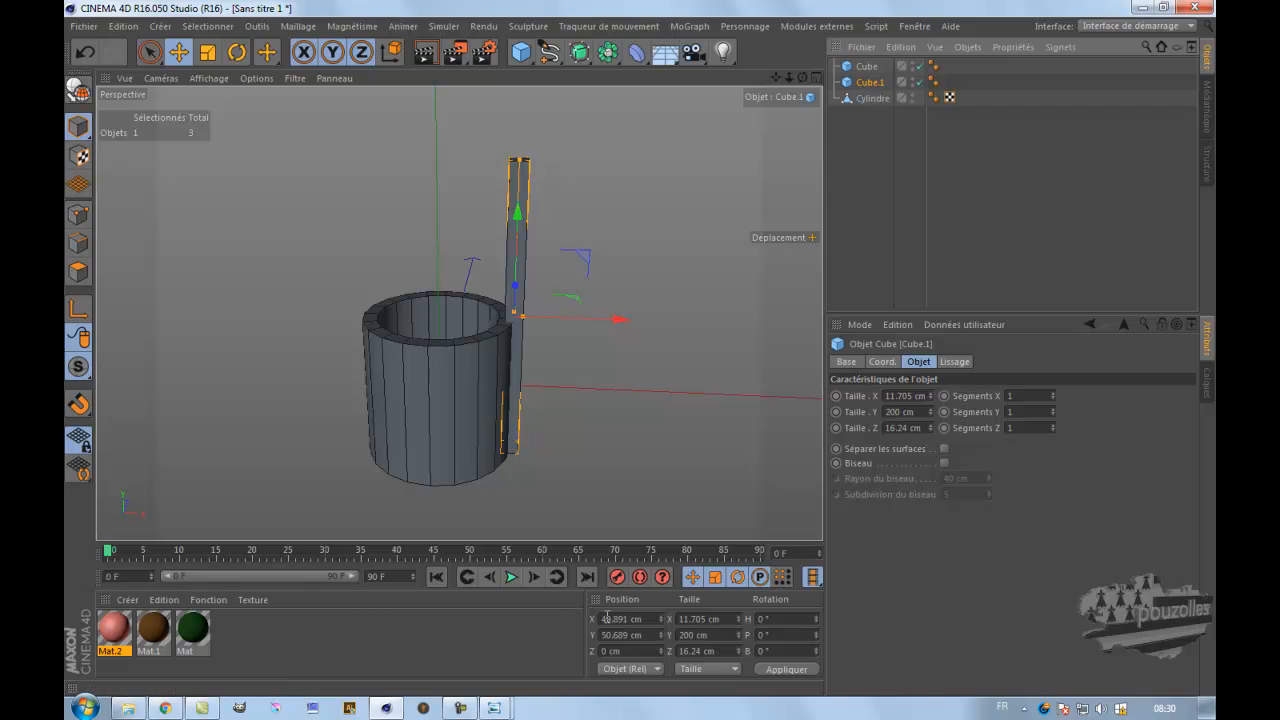
{"action": "left_click", "coordinate": [603, 619]}
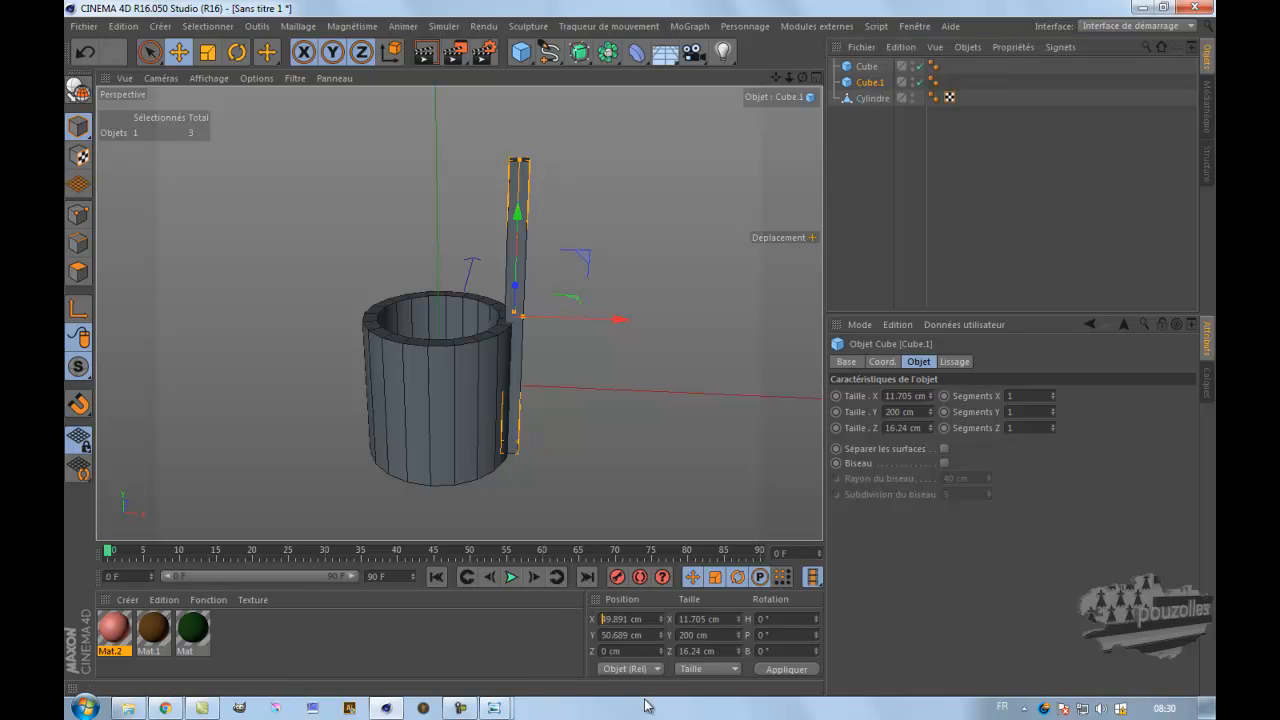
{"action": "left_click", "coordinate": [775, 670]}
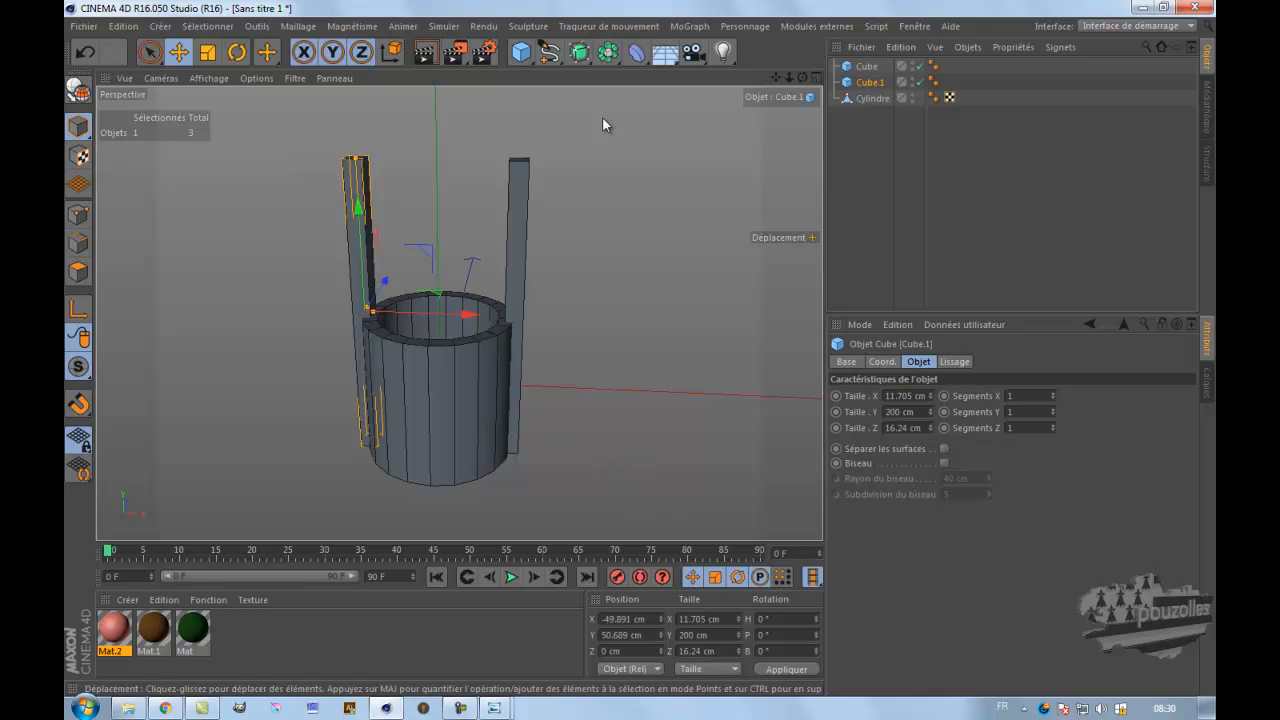
- Delete the duplicated post, add a Symmetry object and nest the remaining cube post inside it to mirror it across the well
{"action": "left_click", "coordinate": [873, 84]}
{"action": "key", "text": "Delete"}
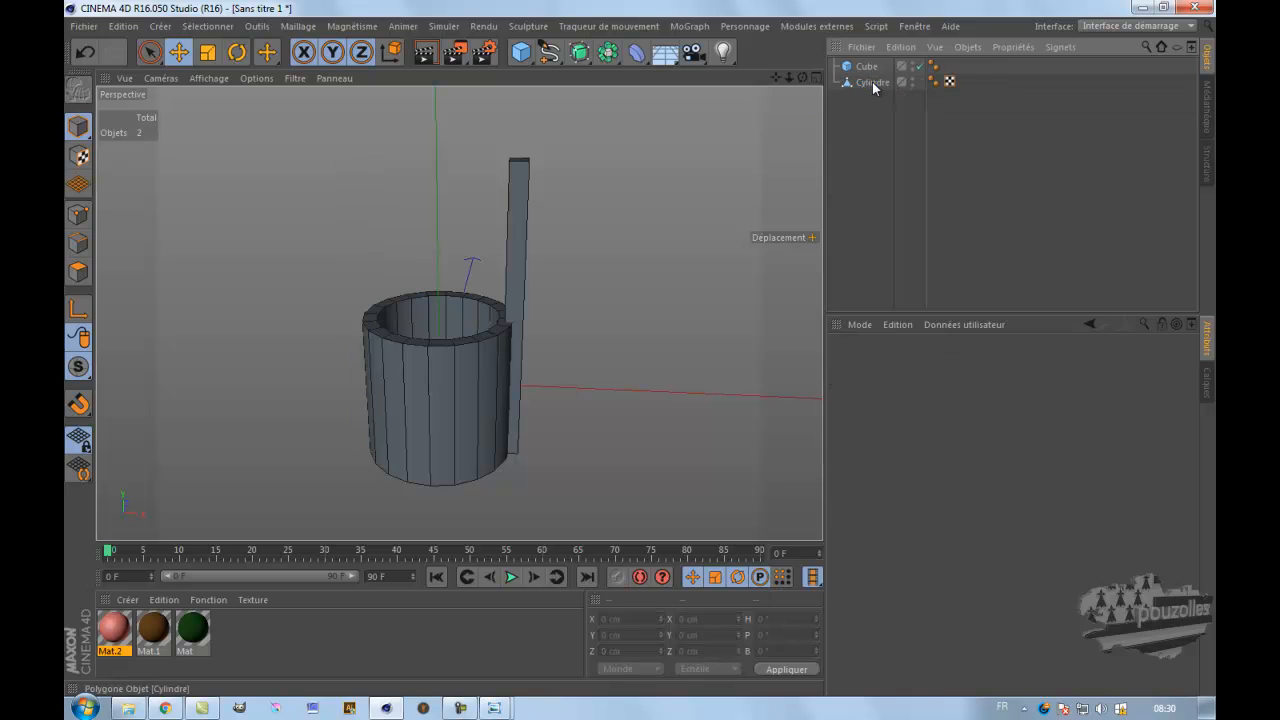
{"action": "left_click", "coordinate": [604, 53]}
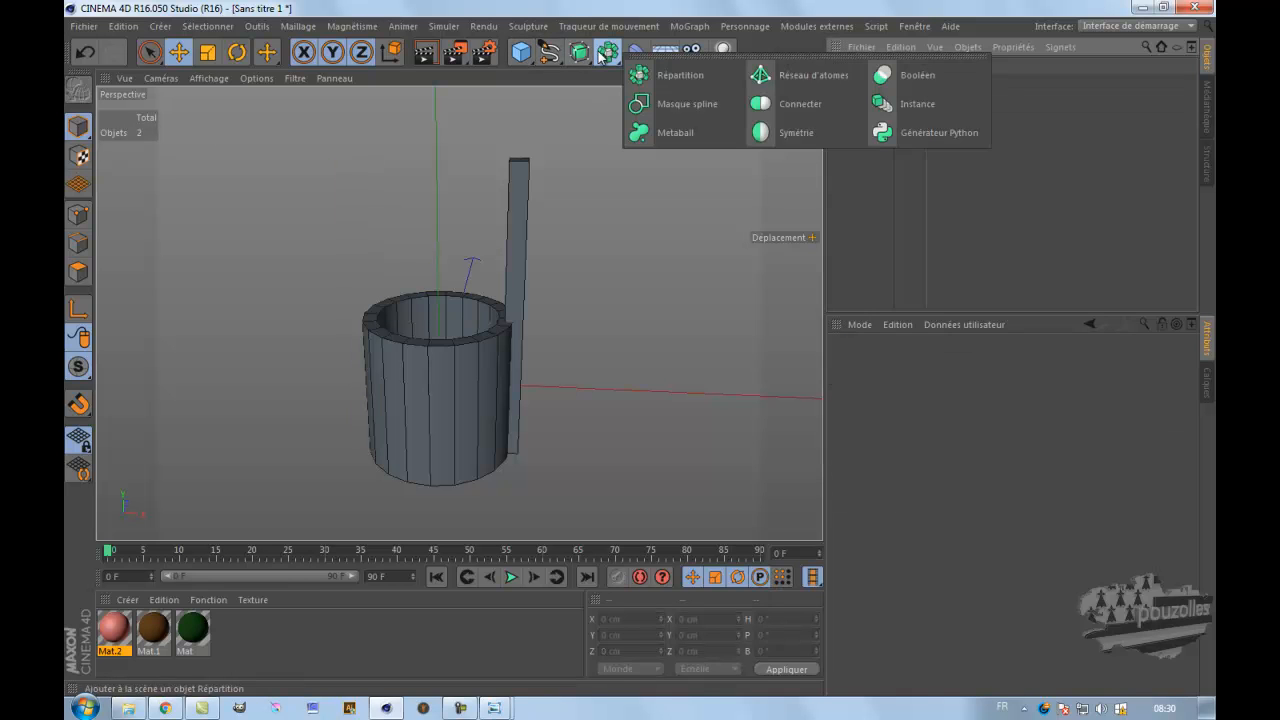
{"action": "left_click", "coordinate": [810, 138]}
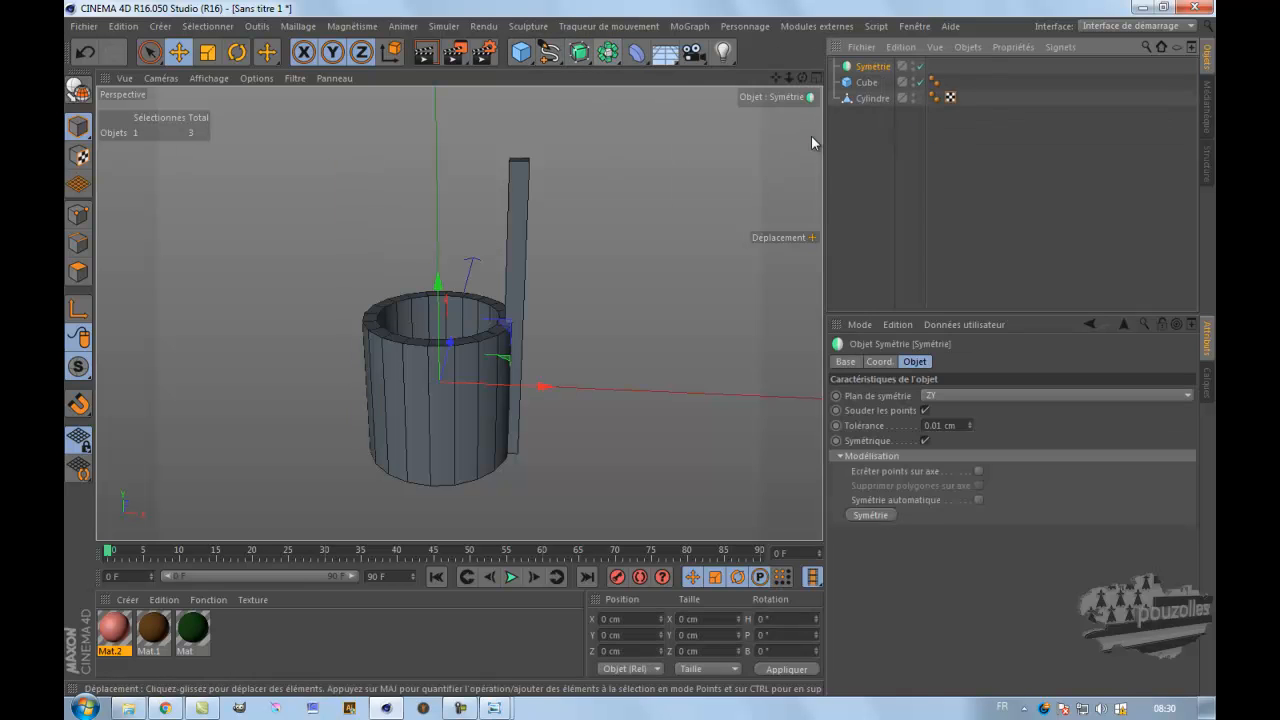
{"action": "left_click_drag", "start_coordinate": [873, 83], "coordinate": [877, 66]}
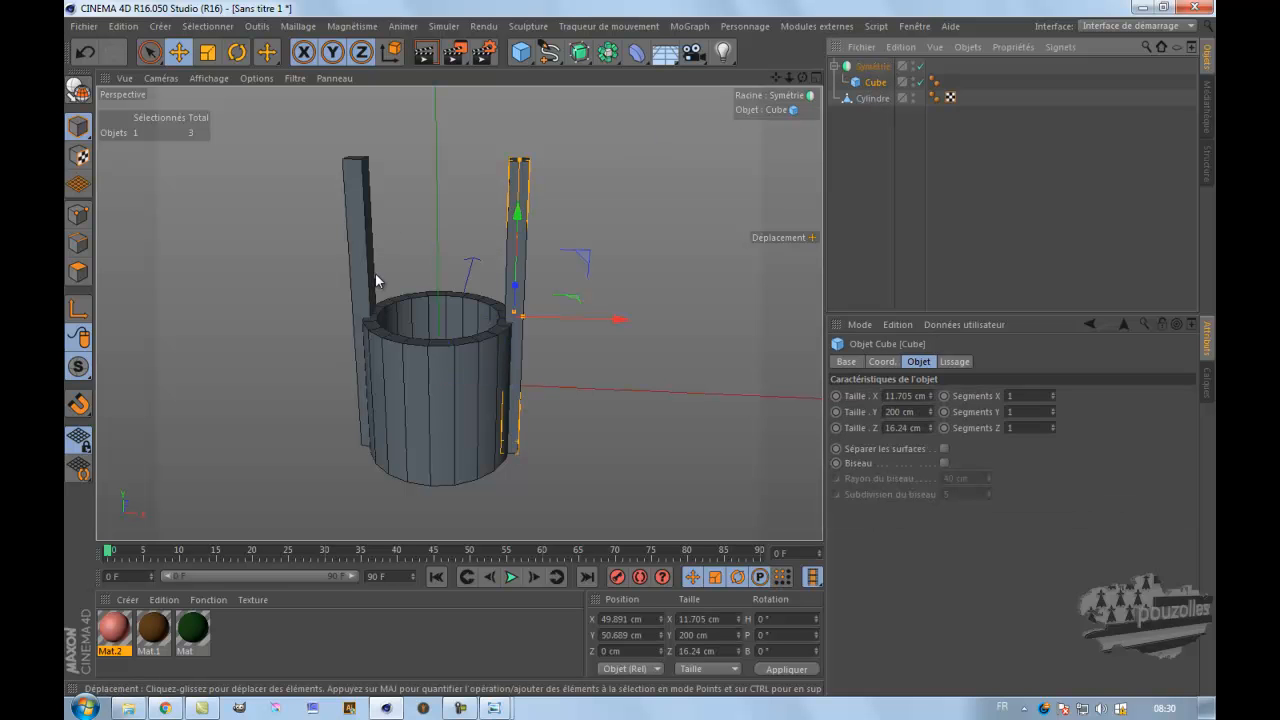
{"action": "left_click", "coordinate": [872, 66]}
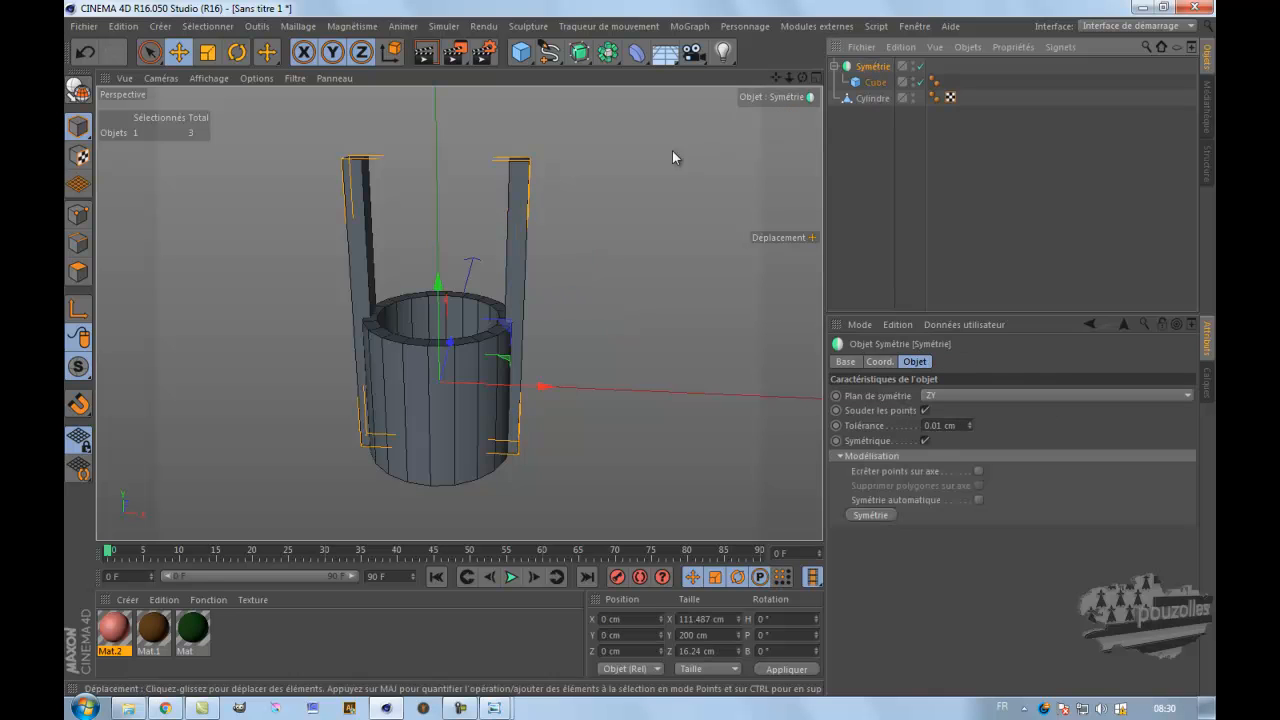
- Try the XY and XZ planes on the Symmetry object, and set its mirror plane back to ZY
{"action": "left_click_drag", "start_coordinate": [802, 77], "coordinate": [637, 348]}
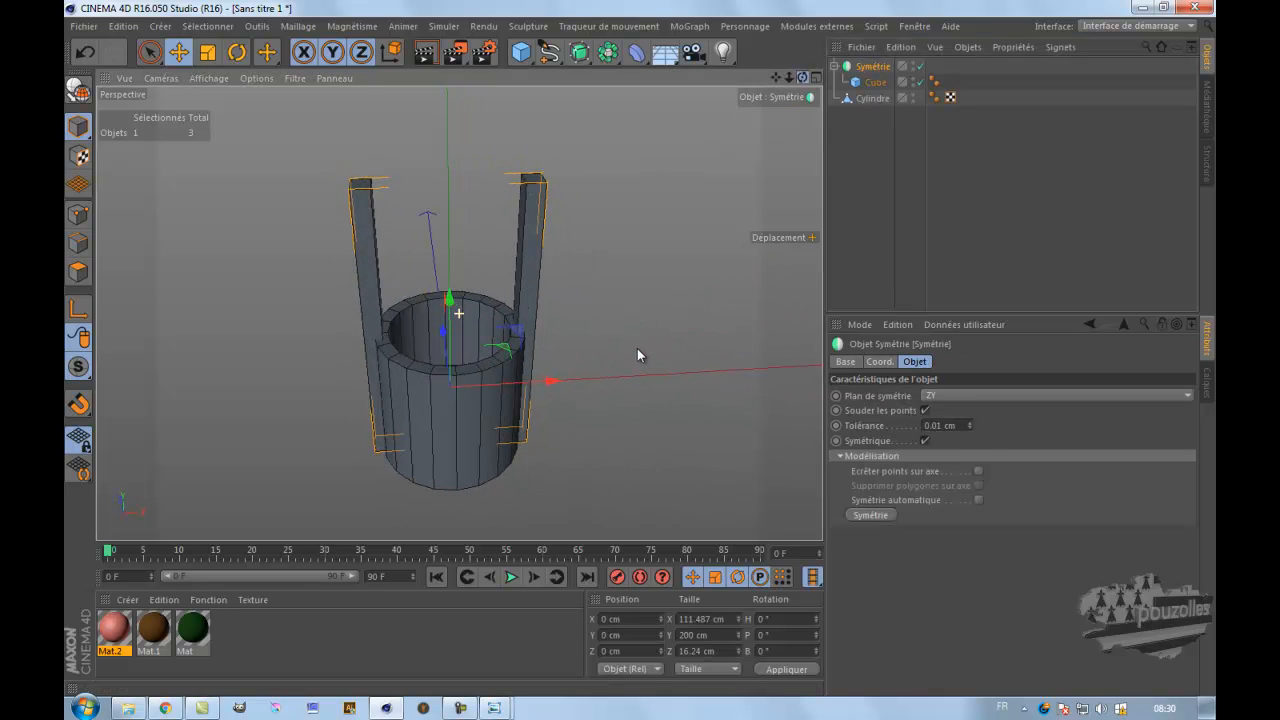
{"action": "left_click", "coordinate": [949, 394]}
{"action": "left_click", "coordinate": [942, 410]}
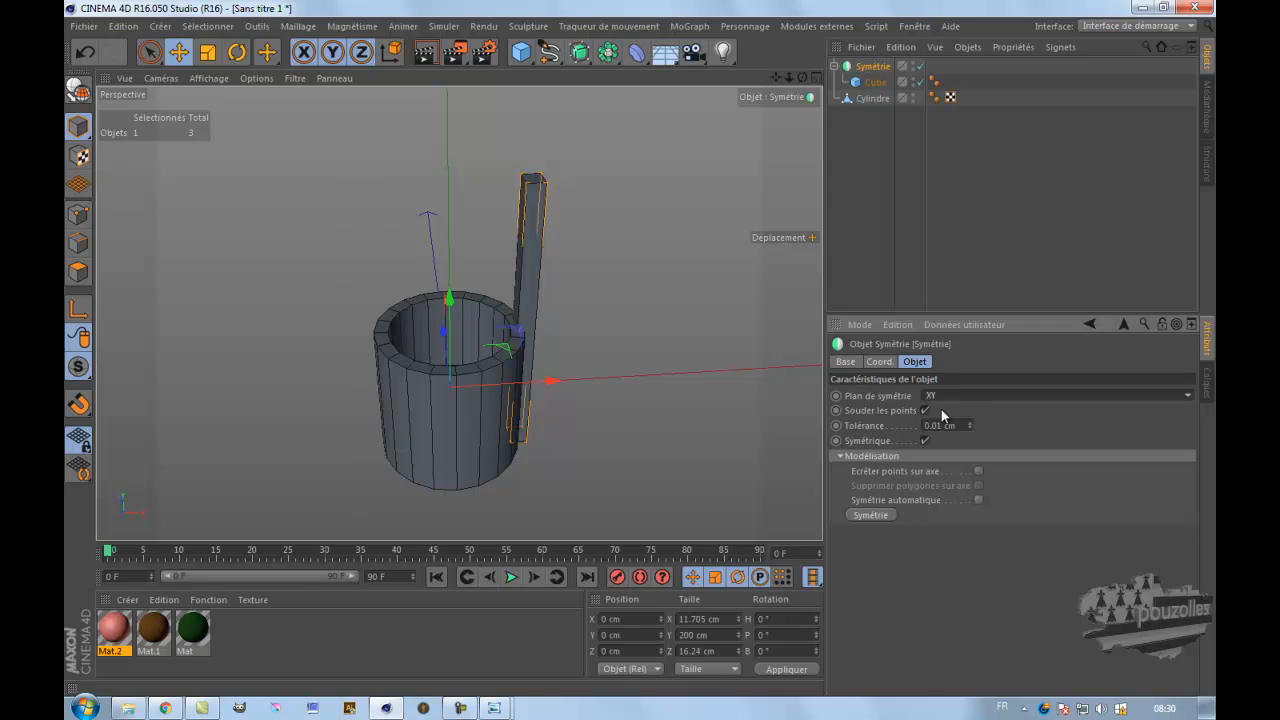
{"action": "scroll", "coordinate": [634, 432], "scroll_direction": "down", "scroll_amount": 5}
{"action": "left_click_drag", "start_coordinate": [775, 77], "coordinate": [644, 347]}
{"action": "scroll", "coordinate": [505, 435], "scroll_direction": "up", "scroll_amount": 5}
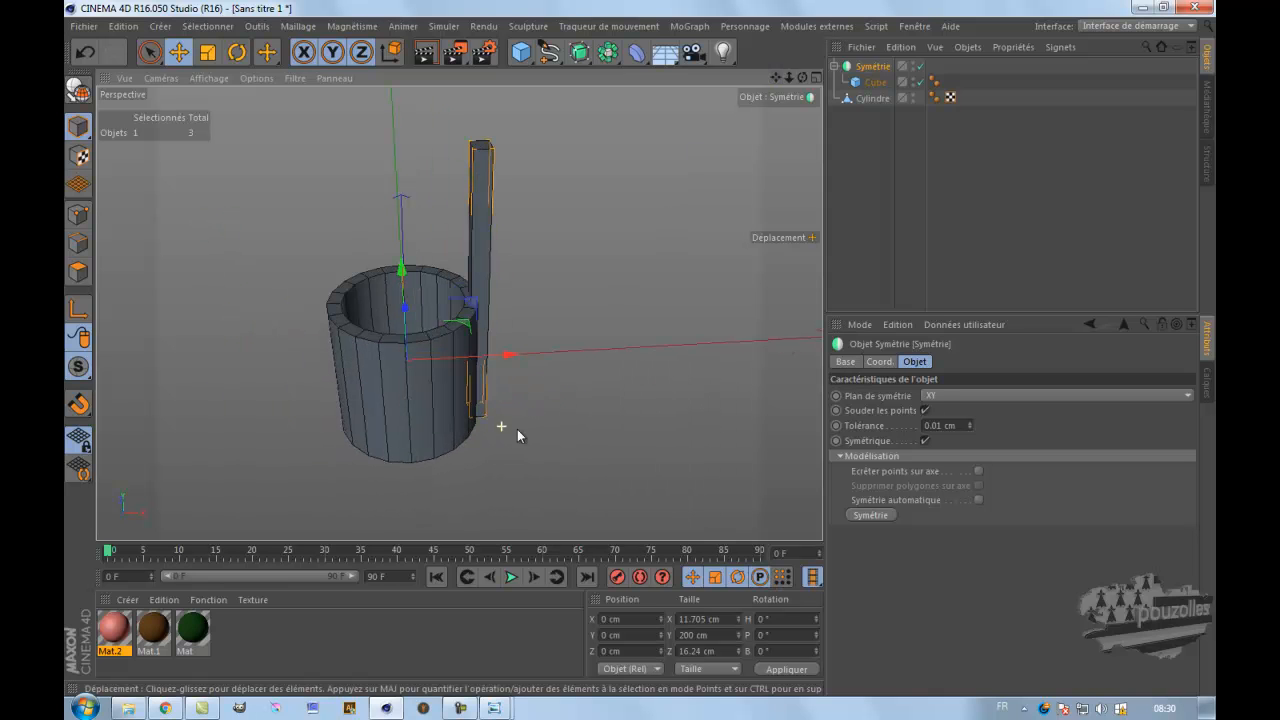
{"action": "left_click", "coordinate": [938, 396]}
{"action": "left_click", "coordinate": [945, 445]}
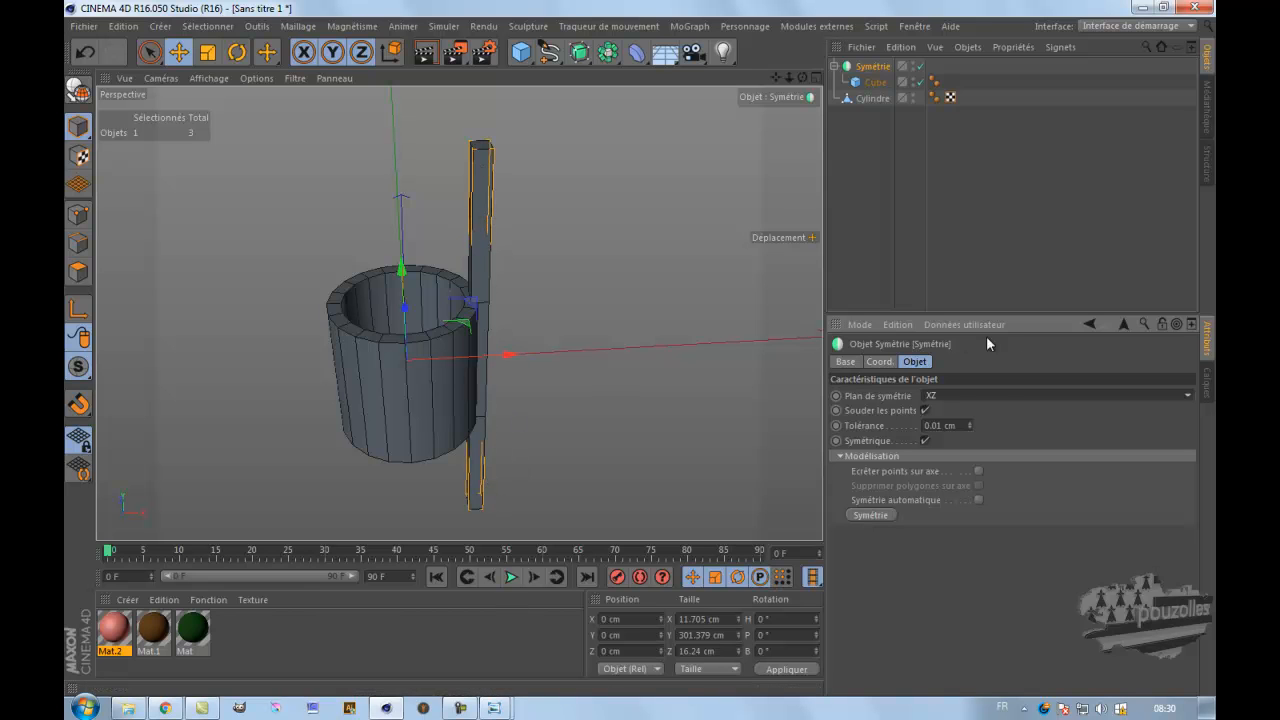
{"action": "left_click", "coordinate": [959, 397]}
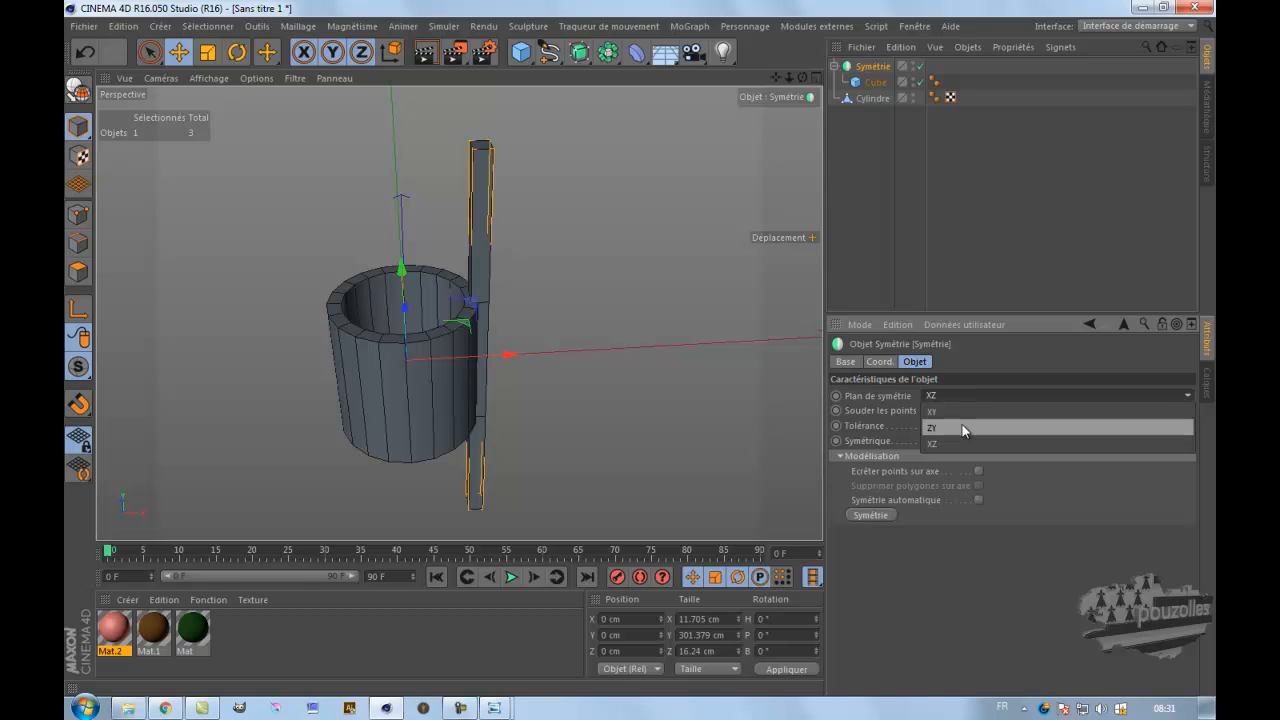
{"action": "left_click", "coordinate": [963, 429]}
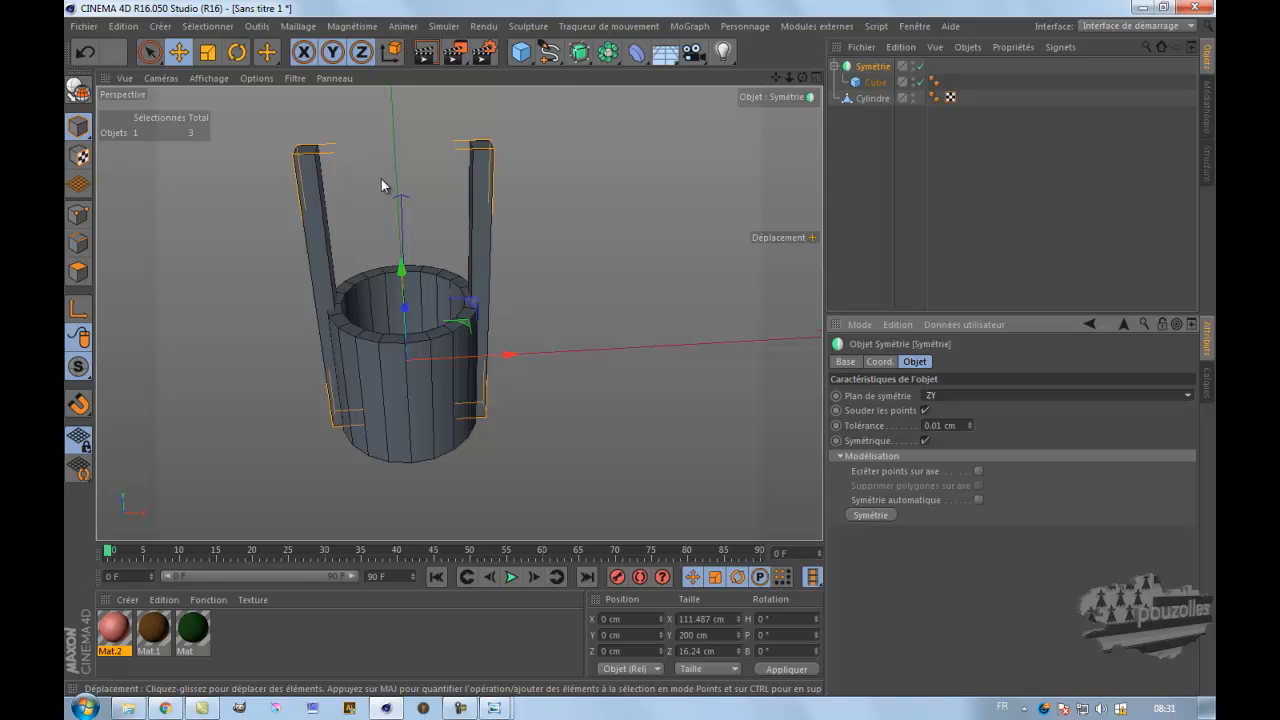
- Add a new cube and flatten it into a thin slab about 4 cm in Y
{"action": "left_click", "coordinate": [521, 53]}
{"action": "scroll", "coordinate": [663, 280], "scroll_direction": "down", "scroll_amount": 4}
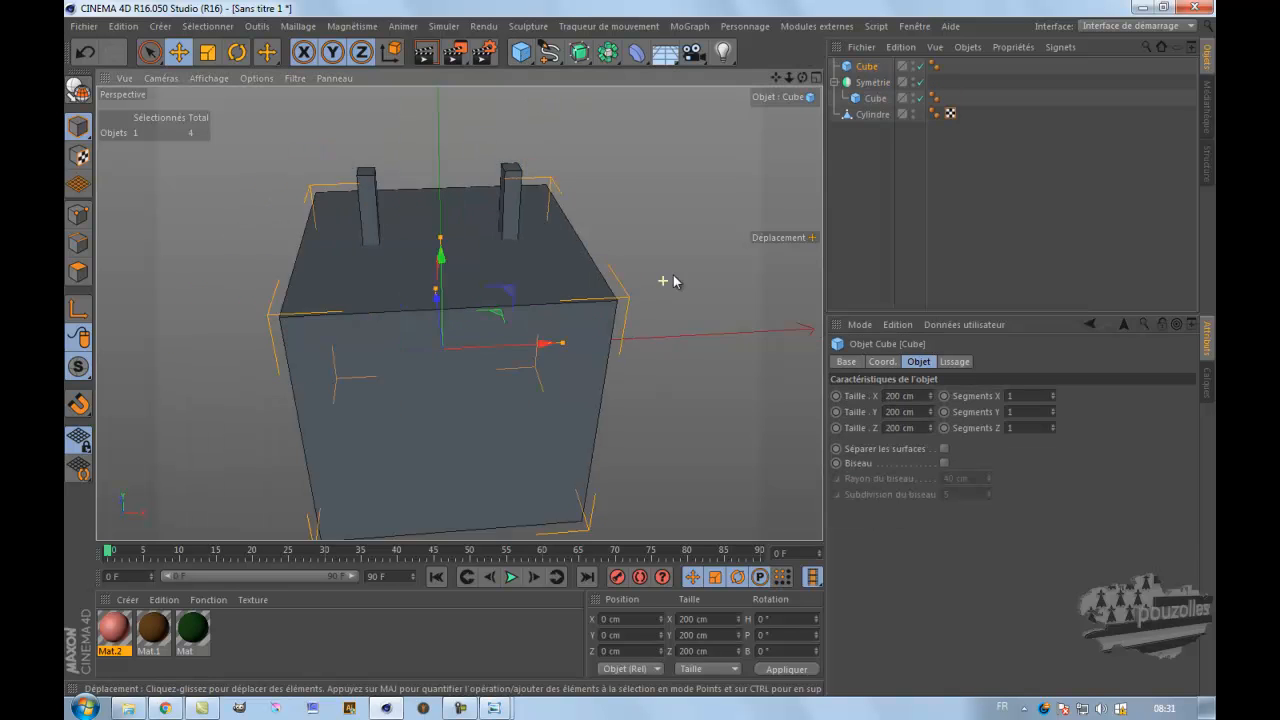
{"action": "left_click_drag", "start_coordinate": [515, 250], "coordinate": [520, 324]}
{"action": "scroll", "coordinate": [519, 384], "scroll_direction": "up", "scroll_amount": 3}
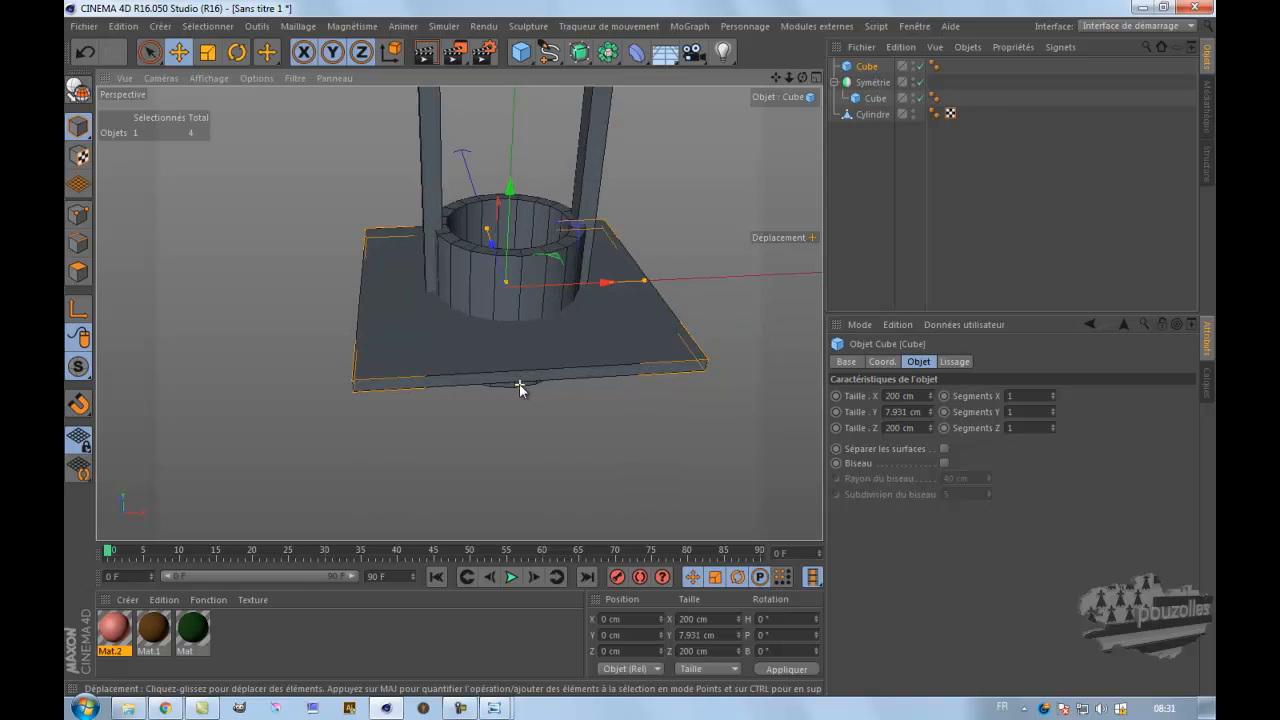
{"action": "scroll", "coordinate": [519, 384], "scroll_direction": "up", "scroll_amount": 2}
{"action": "left_click_drag", "start_coordinate": [505, 251], "coordinate": [505, 256]}
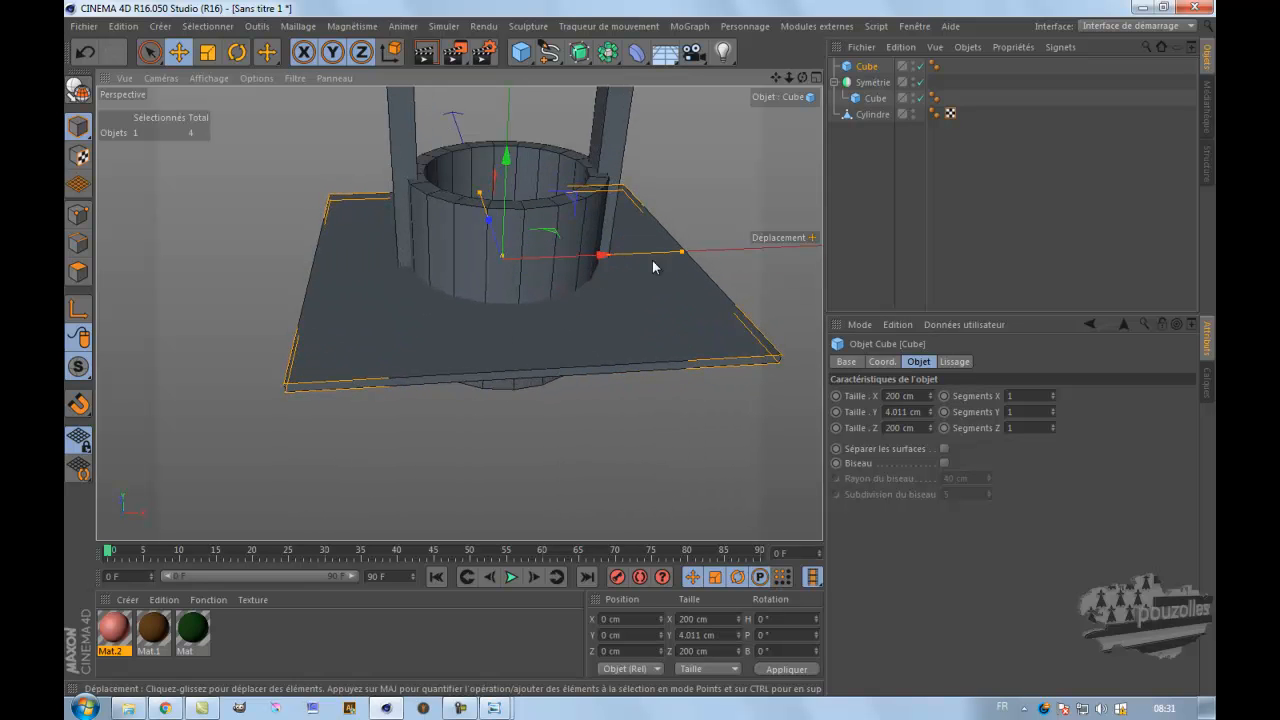
- Resize the slab to about 118.4 cm in X and 110.3 cm in Z, using the top view to cover the well and posts
{"action": "left_click_drag", "start_coordinate": [683, 252], "coordinate": [590, 264]}
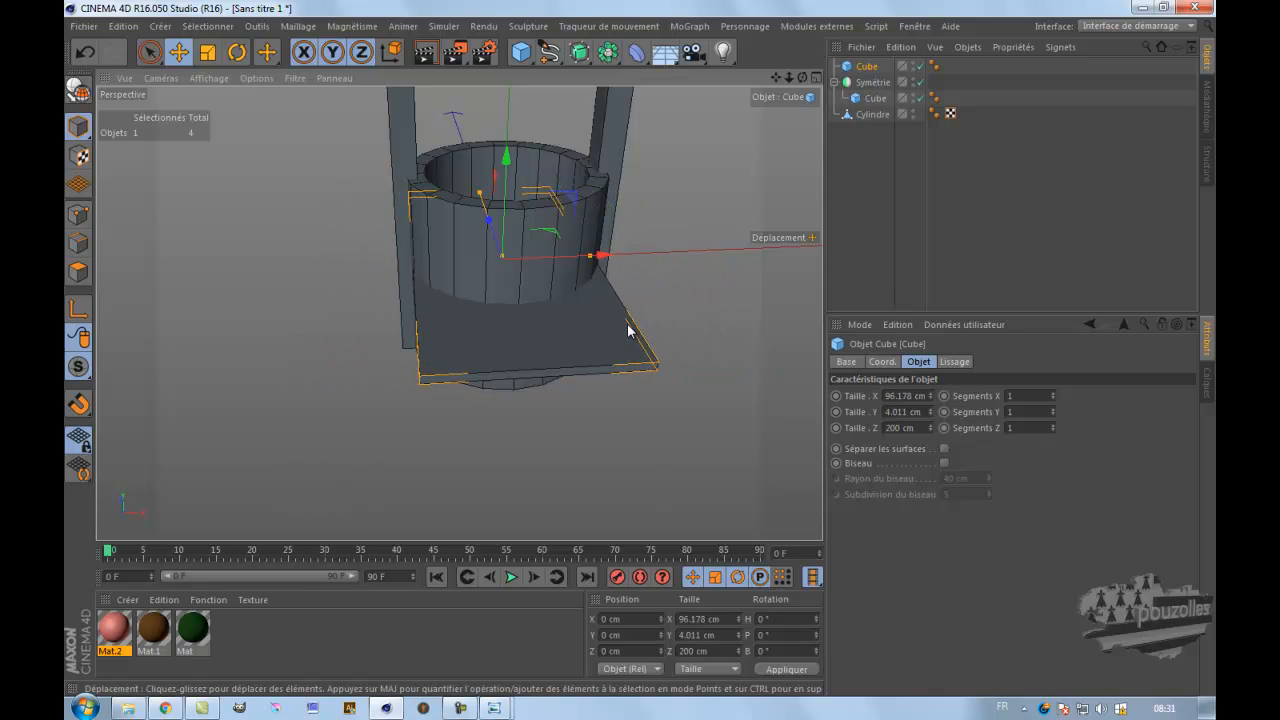
{"action": "middle_click", "coordinate": [628, 330]}
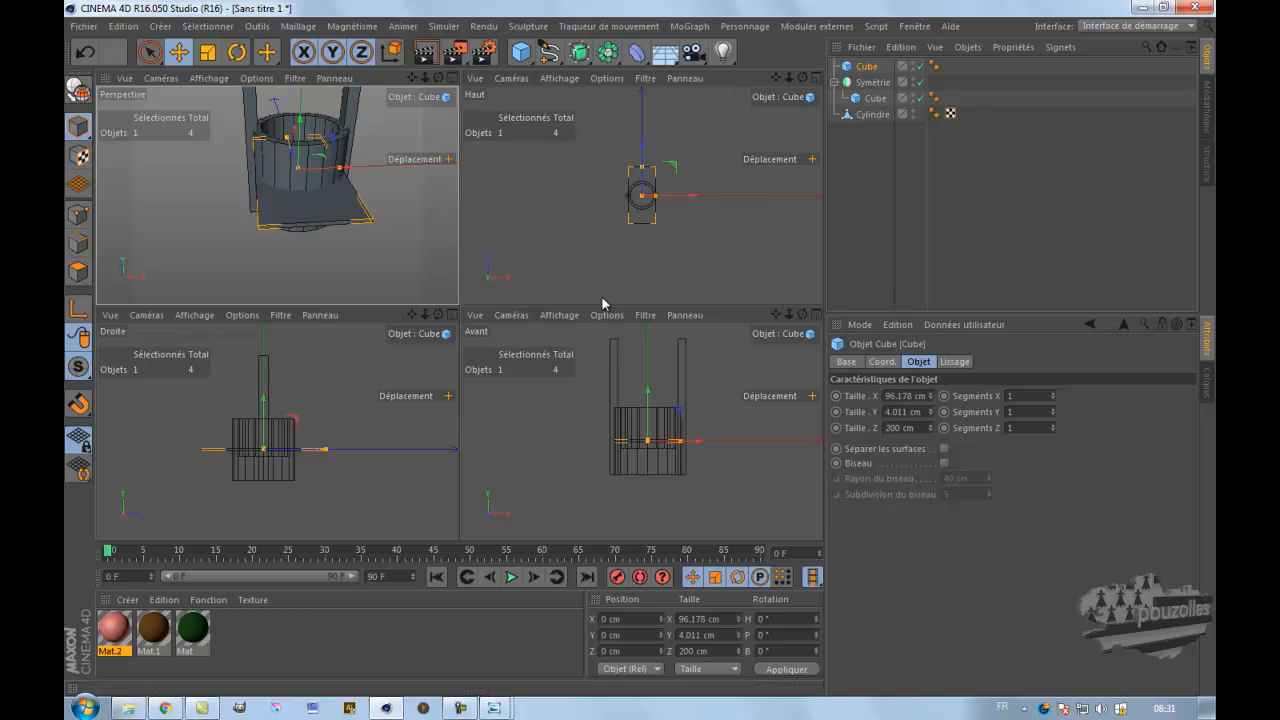
{"action": "middle_click", "coordinate": [604, 268]}
{"action": "scroll", "coordinate": [380, 262], "scroll_direction": "up", "scroll_amount": 4}
{"action": "left_click_drag", "start_coordinate": [533, 257], "coordinate": [534, 309]}
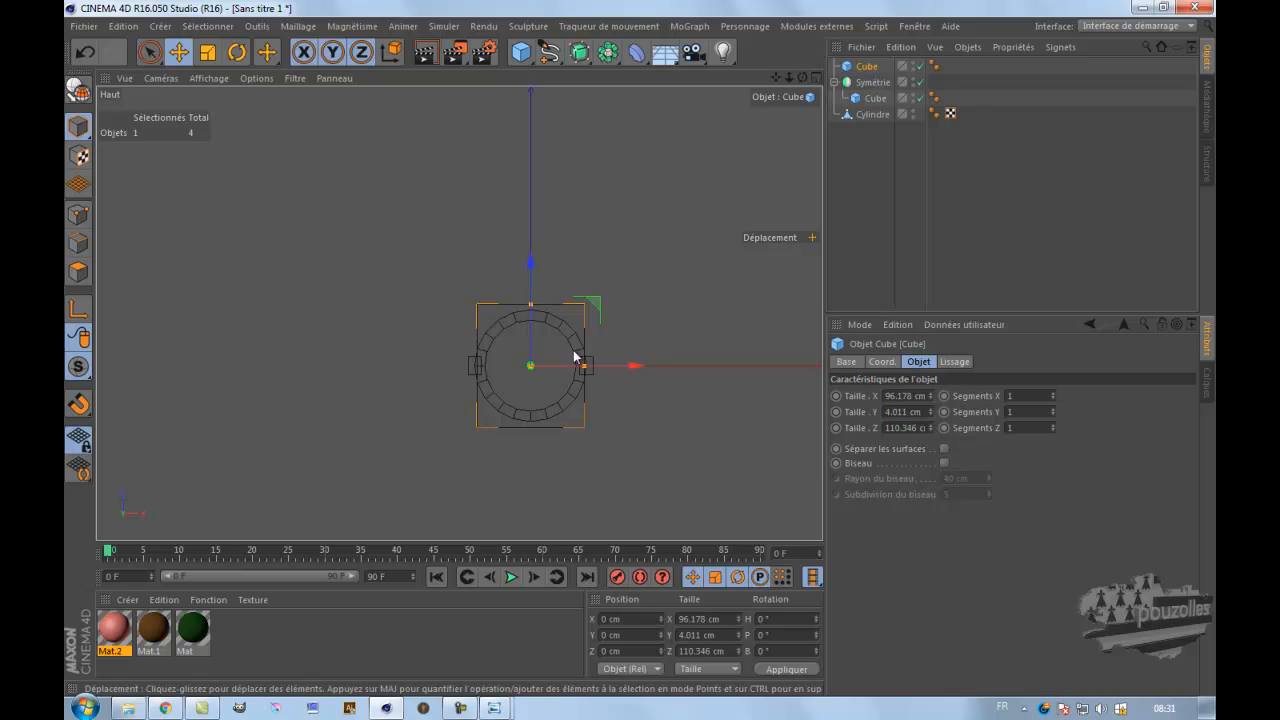
{"action": "left_click_drag", "start_coordinate": [585, 367], "coordinate": [597, 368]}
{"action": "middle_click", "coordinate": [385, 323]}
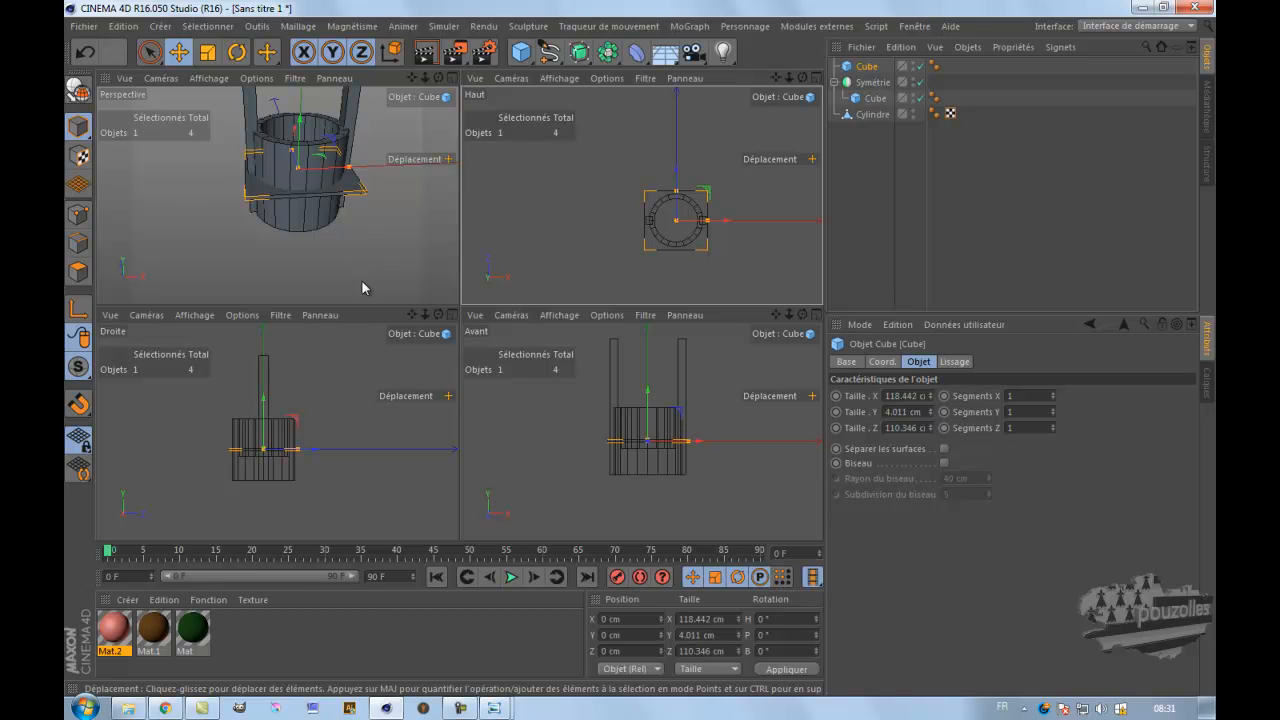
- In the front view, raise the slab onto the tops of the posts at about Y 152.2 cm, and return to the perspective view
{"action": "middle_click", "coordinate": [547, 417]}
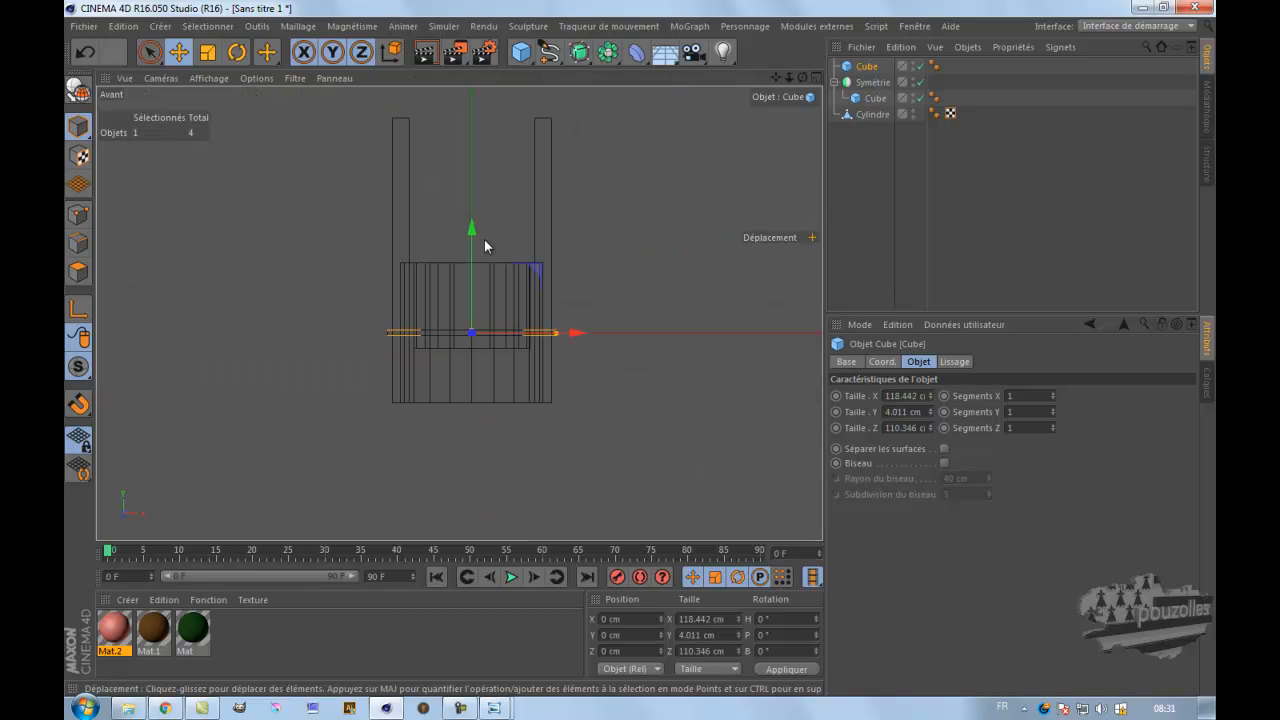
{"action": "left_click_drag", "start_coordinate": [471, 230], "coordinate": [639, 350]}
{"action": "middle_click", "coordinate": [279, 389]}
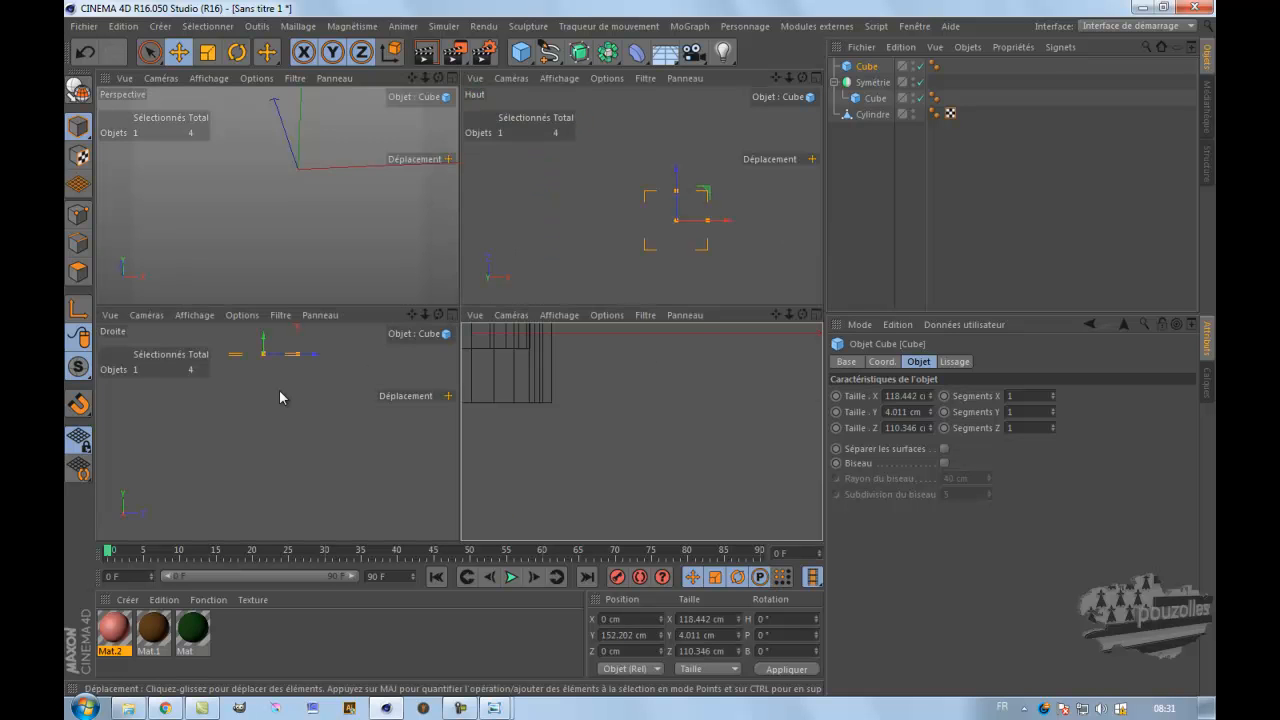
{"action": "middle_click", "coordinate": [337, 264]}
{"action": "scroll", "coordinate": [375, 350], "scroll_direction": "down", "scroll_amount": 3}
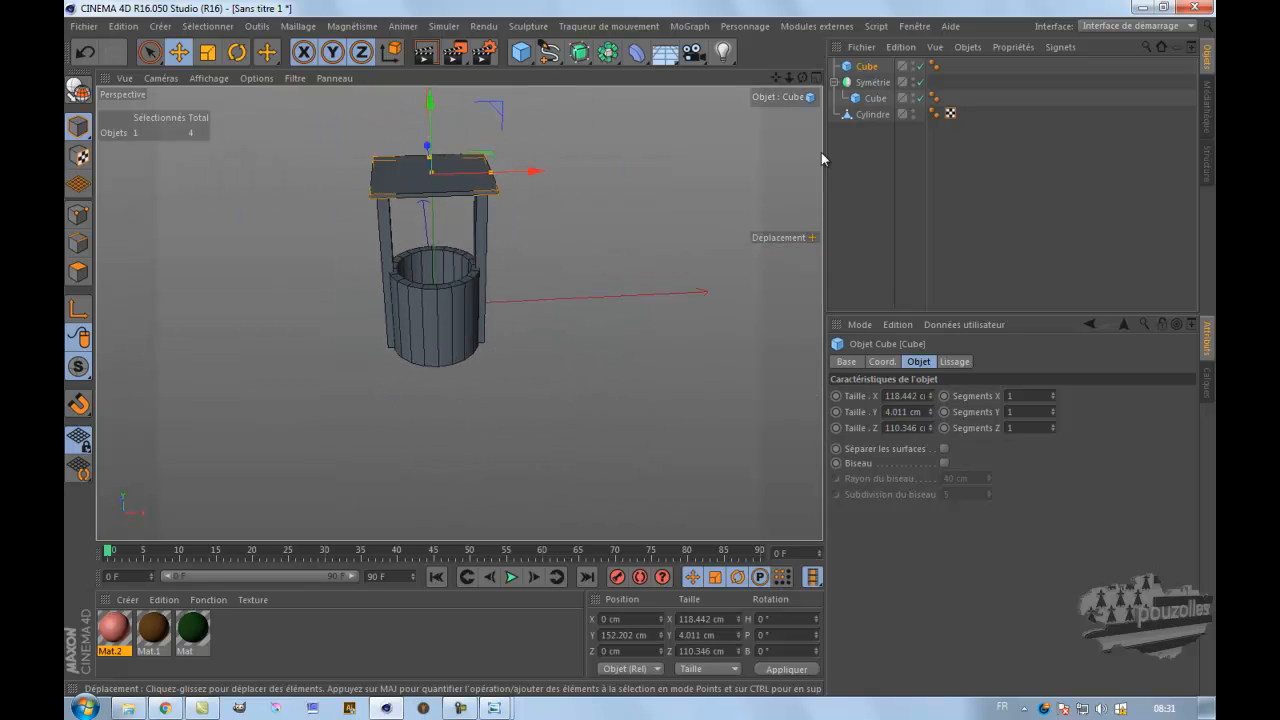
- Try converting the roof slab to an editable polygon object, and undo the conversion
{"action": "left_click_drag", "start_coordinate": [641, 371], "coordinate": [638, 344]}
{"action": "left_click_drag", "start_coordinate": [777, 79], "coordinate": [640, 350]}
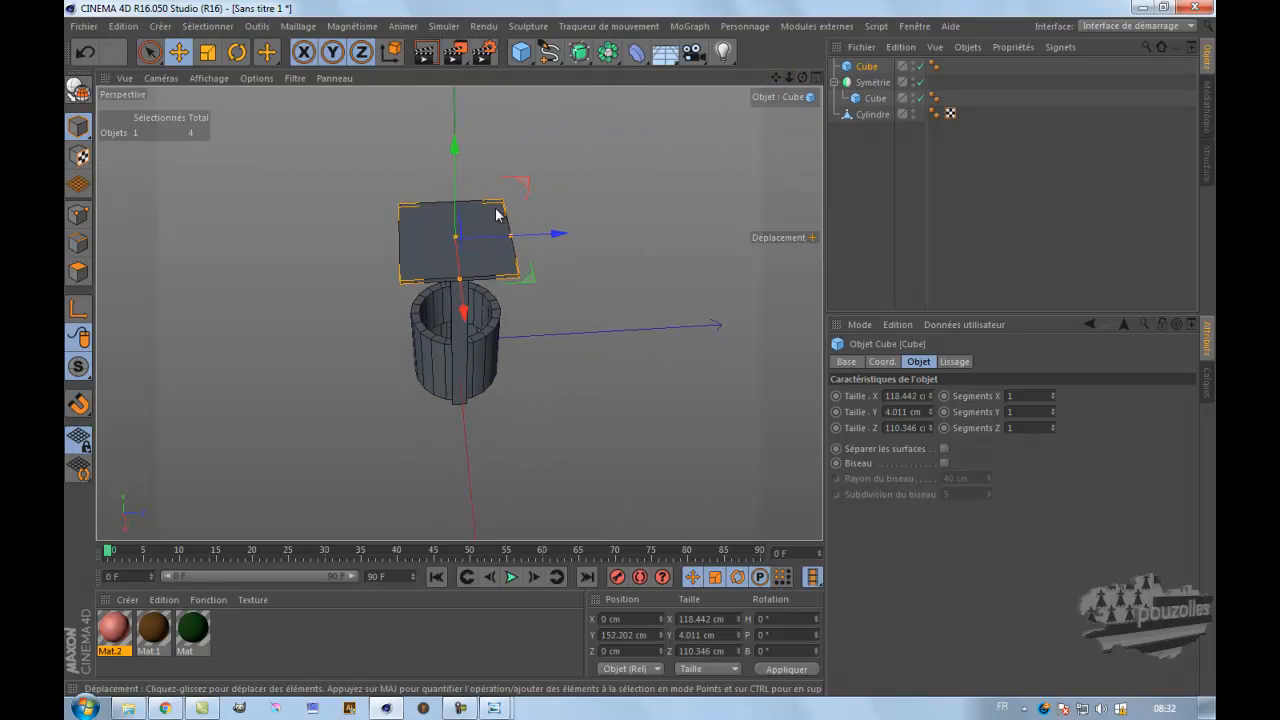
{"action": "scroll", "coordinate": [446, 262], "scroll_direction": "up", "scroll_amount": 2}
{"action": "scroll", "coordinate": [446, 262], "scroll_direction": "up", "scroll_amount": 2}
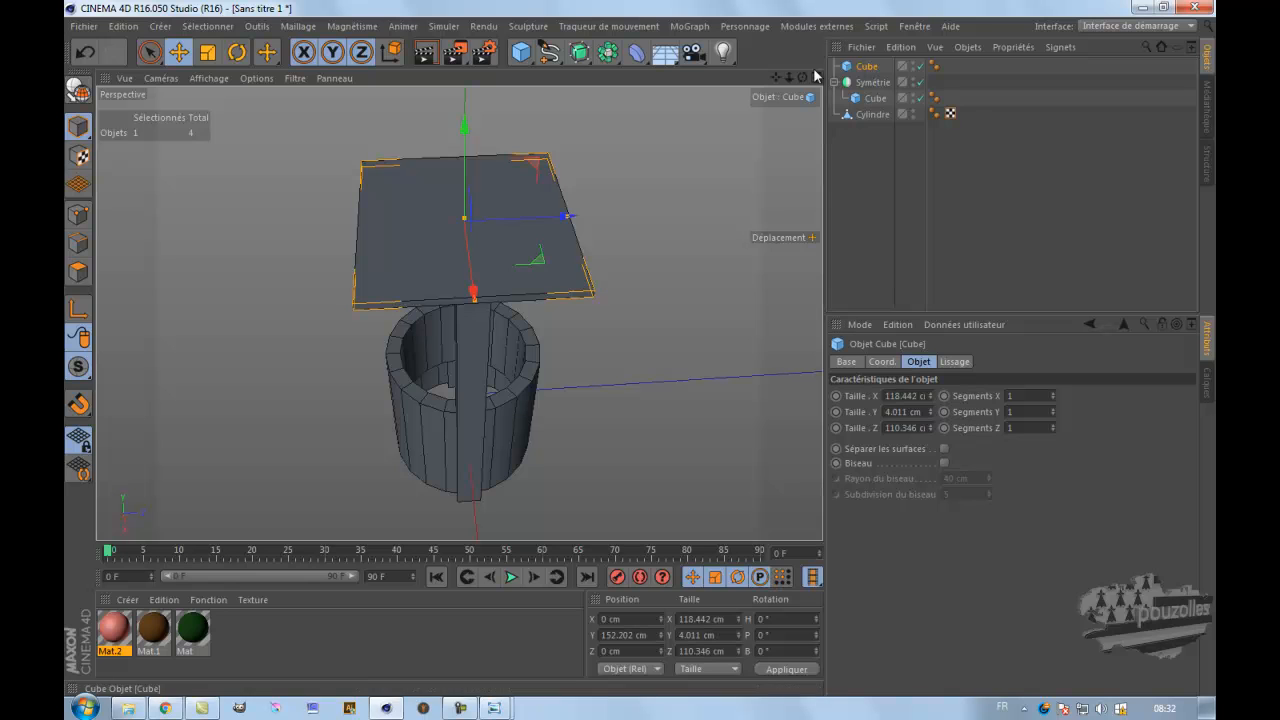
{"action": "left_click", "coordinate": [80, 88]}
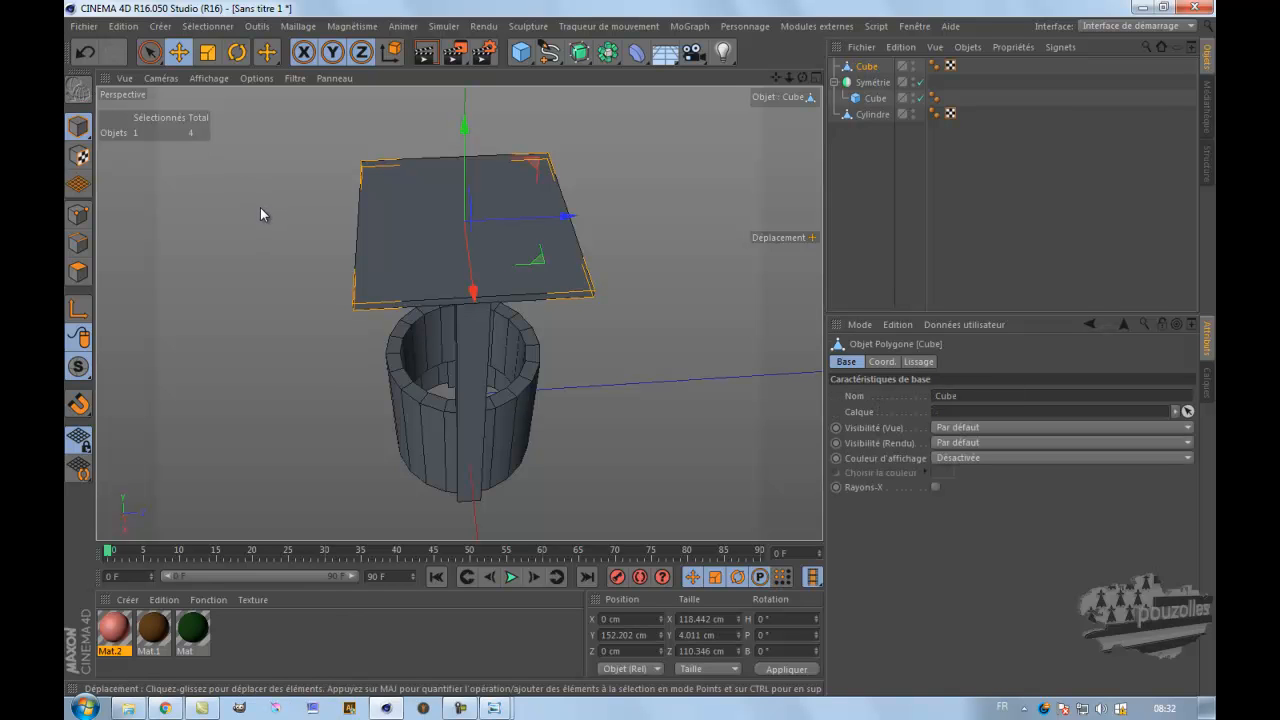
{"action": "key", "text": "ctrl+z"}
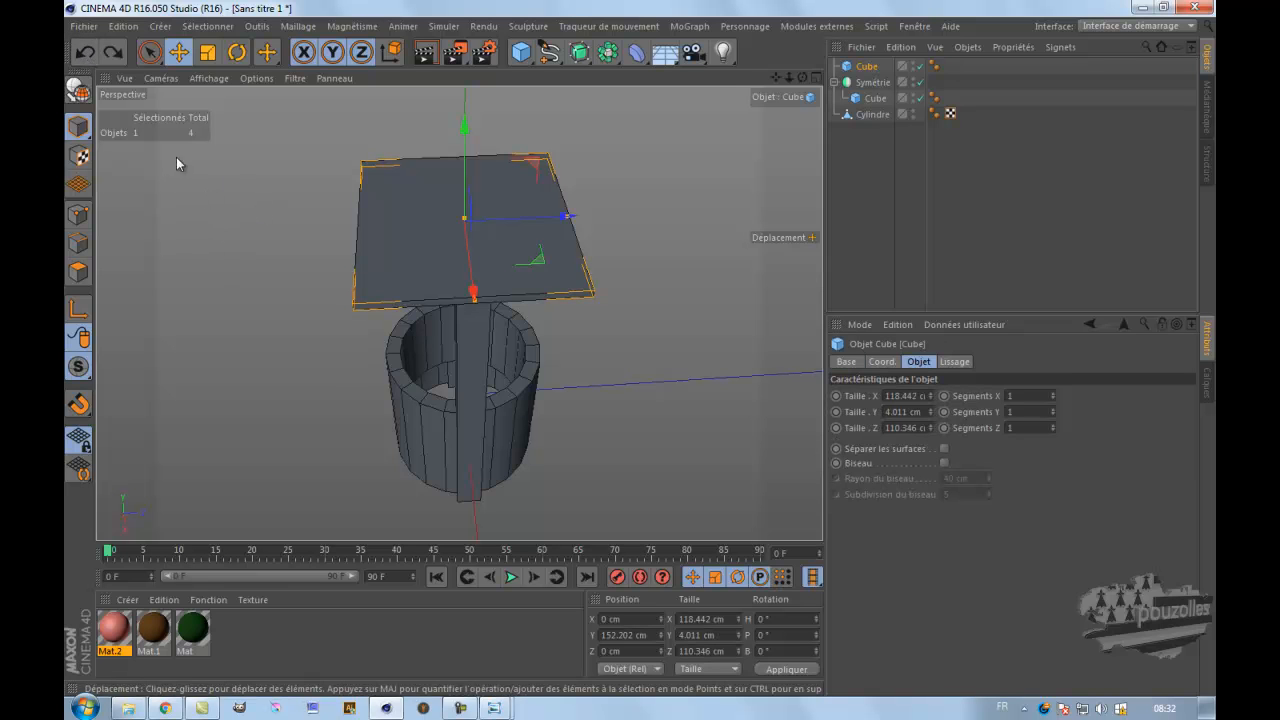
- Convert the flat roof cube into an editable polygon object and switch to point editing mode
{"action": "key", "text": "ctrl+y"}
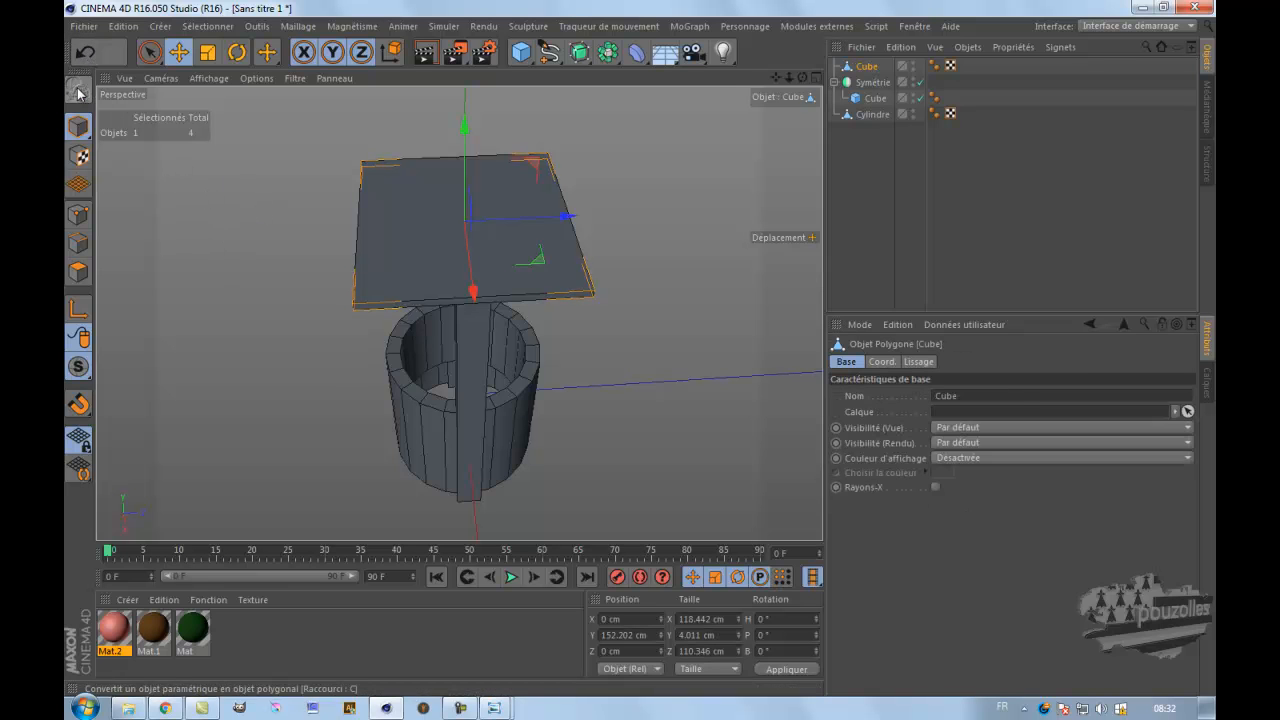
{"action": "right_click", "coordinate": [272, 114]}
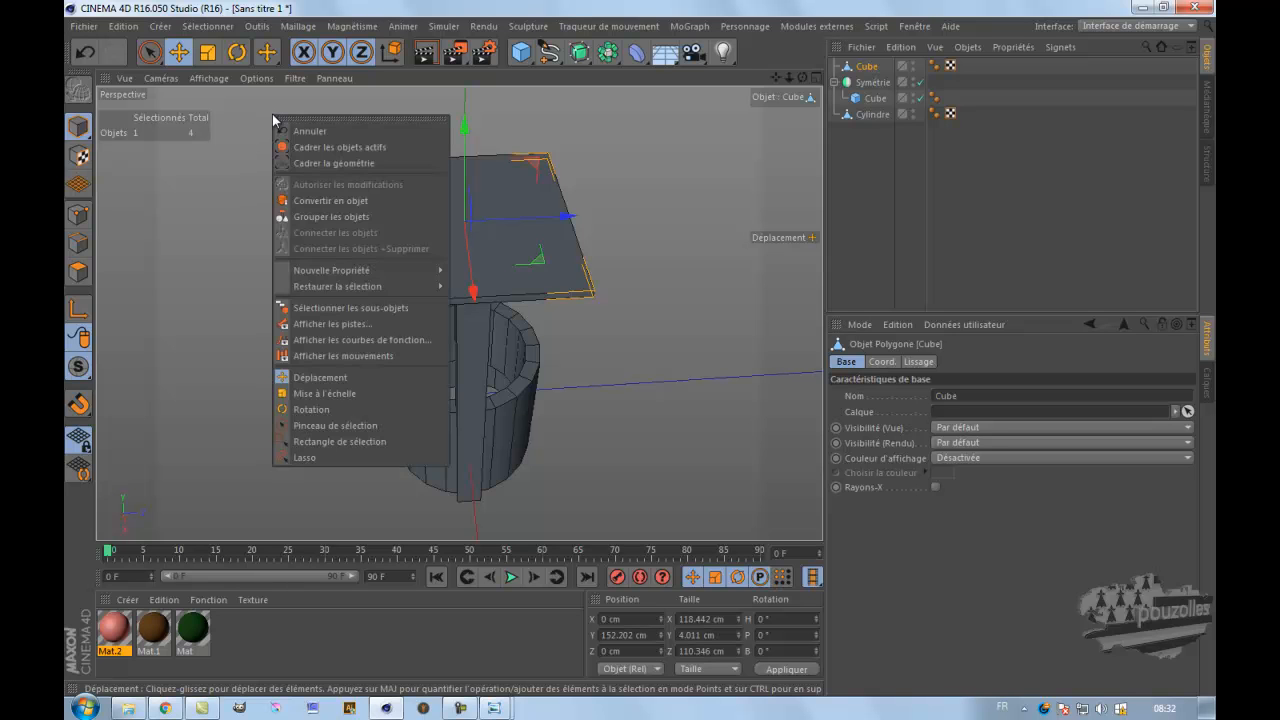
{"action": "left_click", "coordinate": [100, 243]}
{"action": "left_click", "coordinate": [78, 214]}
- Activate the Knife (Couteau) on the roof slab in Boucle mode with Limiter à la sélection disabled
{"action": "right_click", "coordinate": [267, 145]}
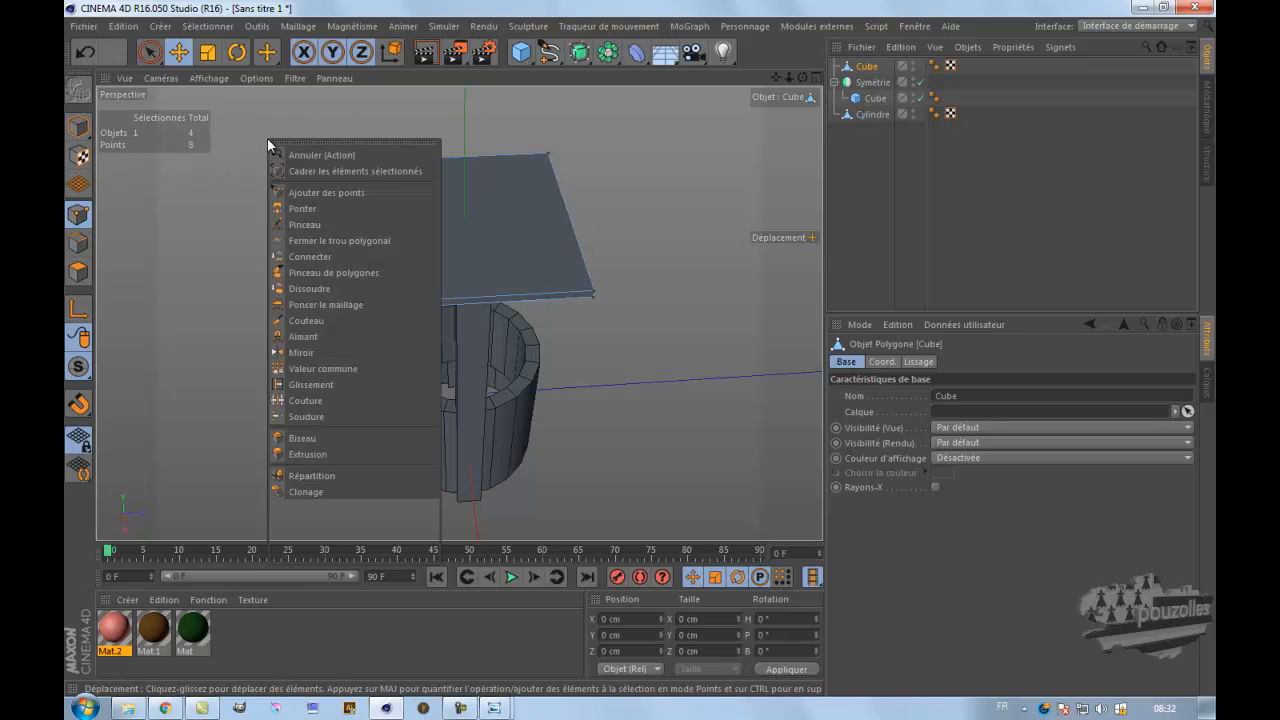
{"action": "left_click", "coordinate": [306, 320]}
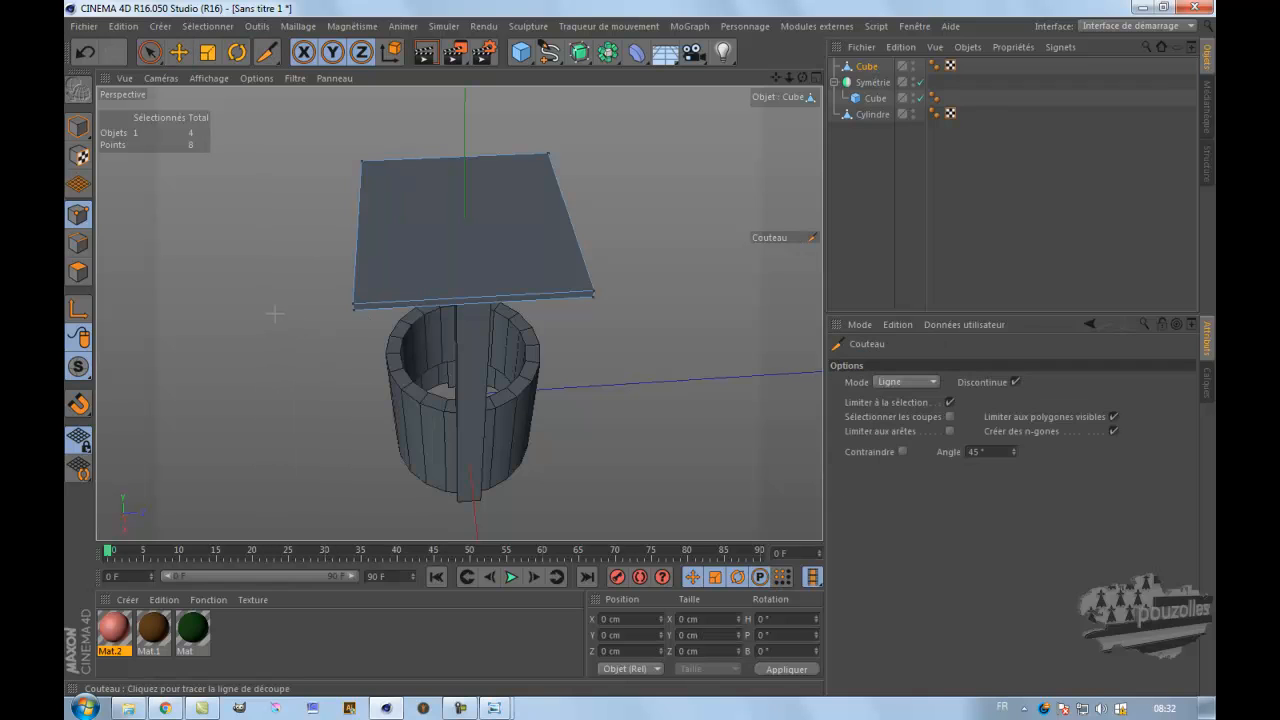
{"action": "left_click", "coordinate": [178, 52]}
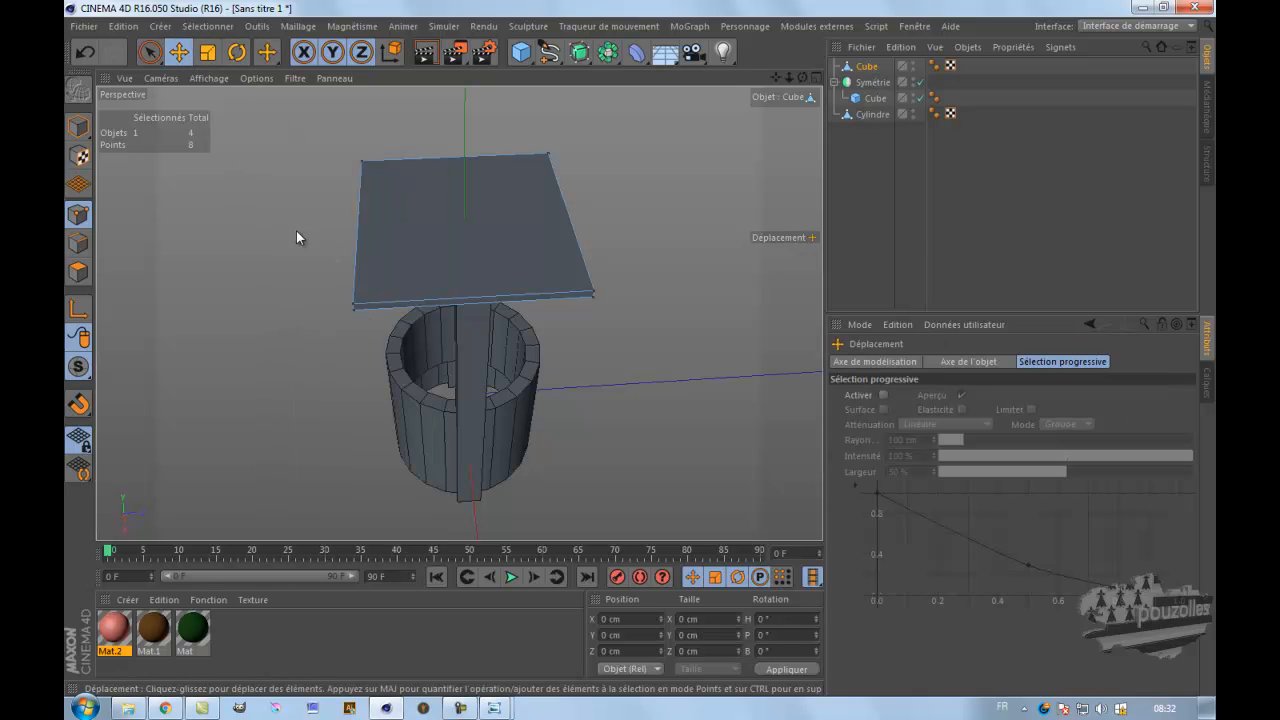
{"action": "key", "text": "k"}
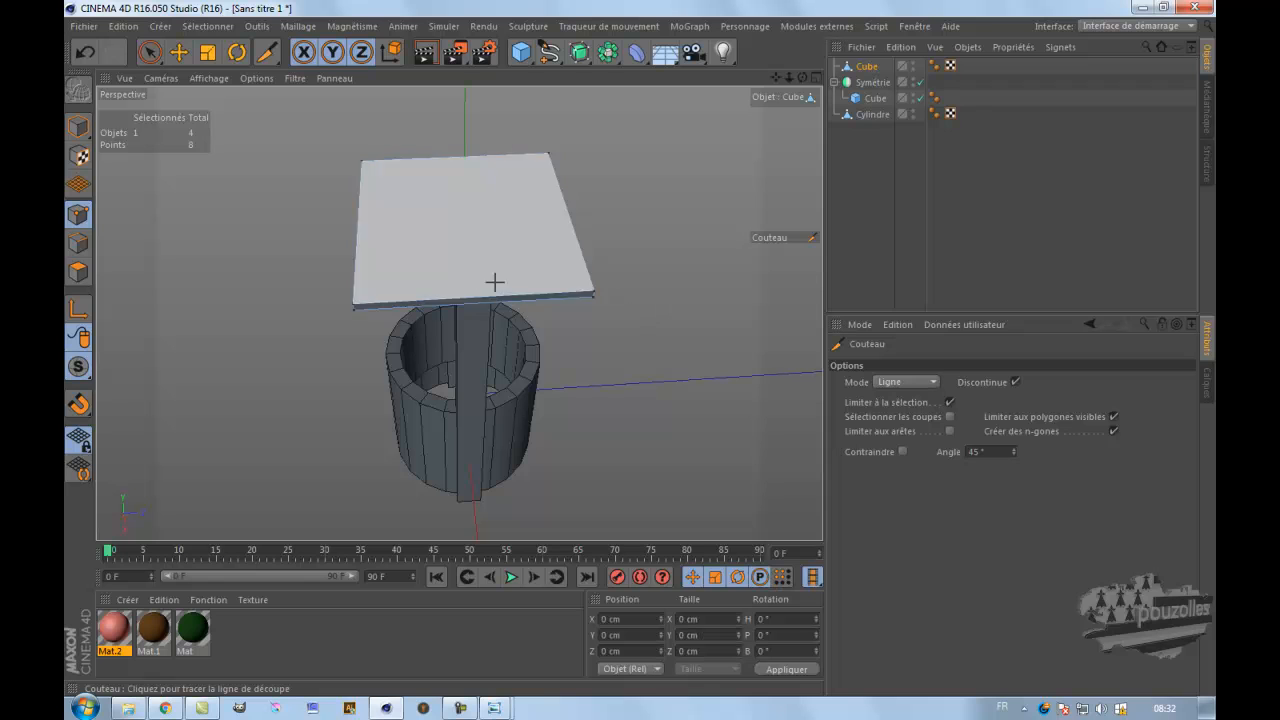
{"action": "left_click", "coordinate": [913, 382]}
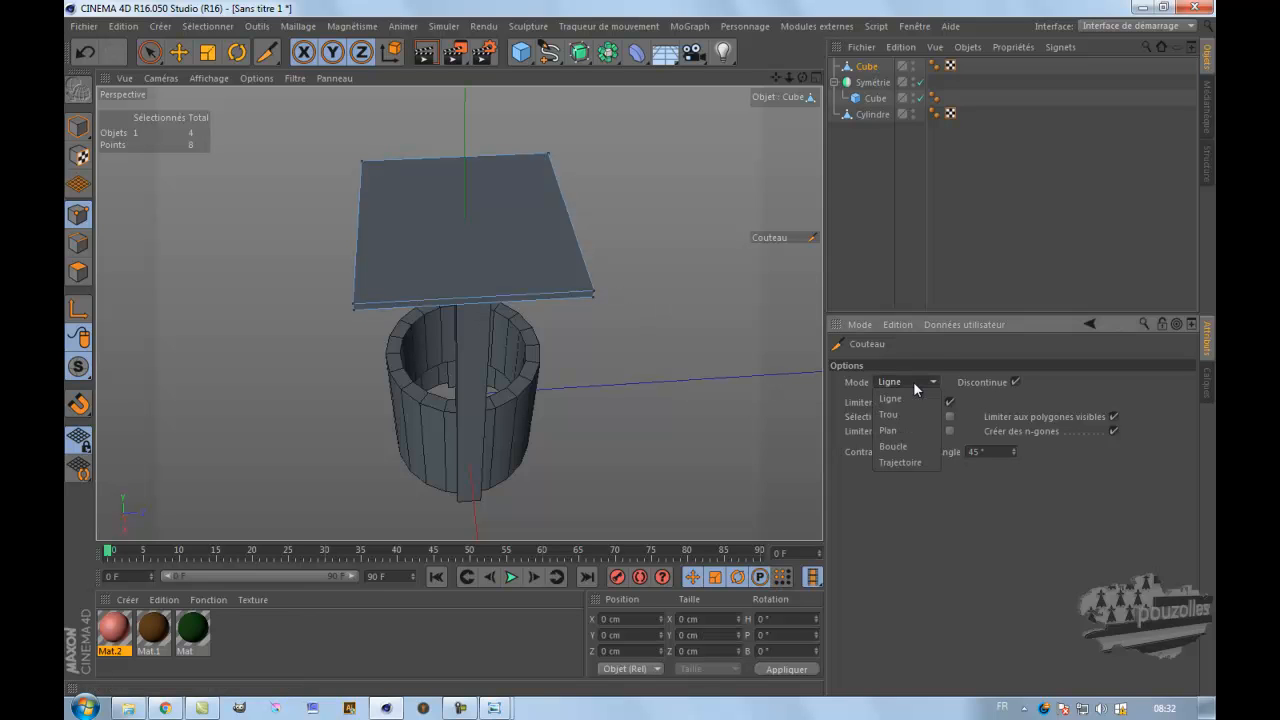
{"action": "left_click", "coordinate": [907, 445]}
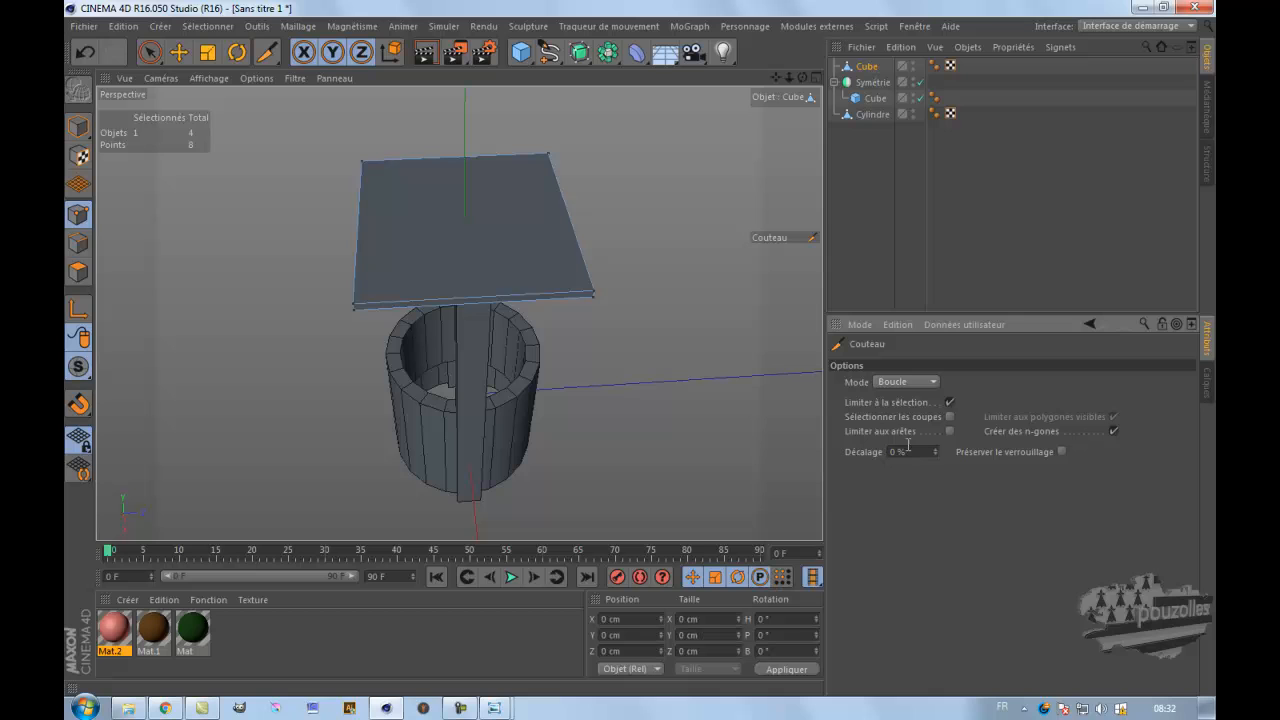
{"action": "left_click", "coordinate": [949, 402]}
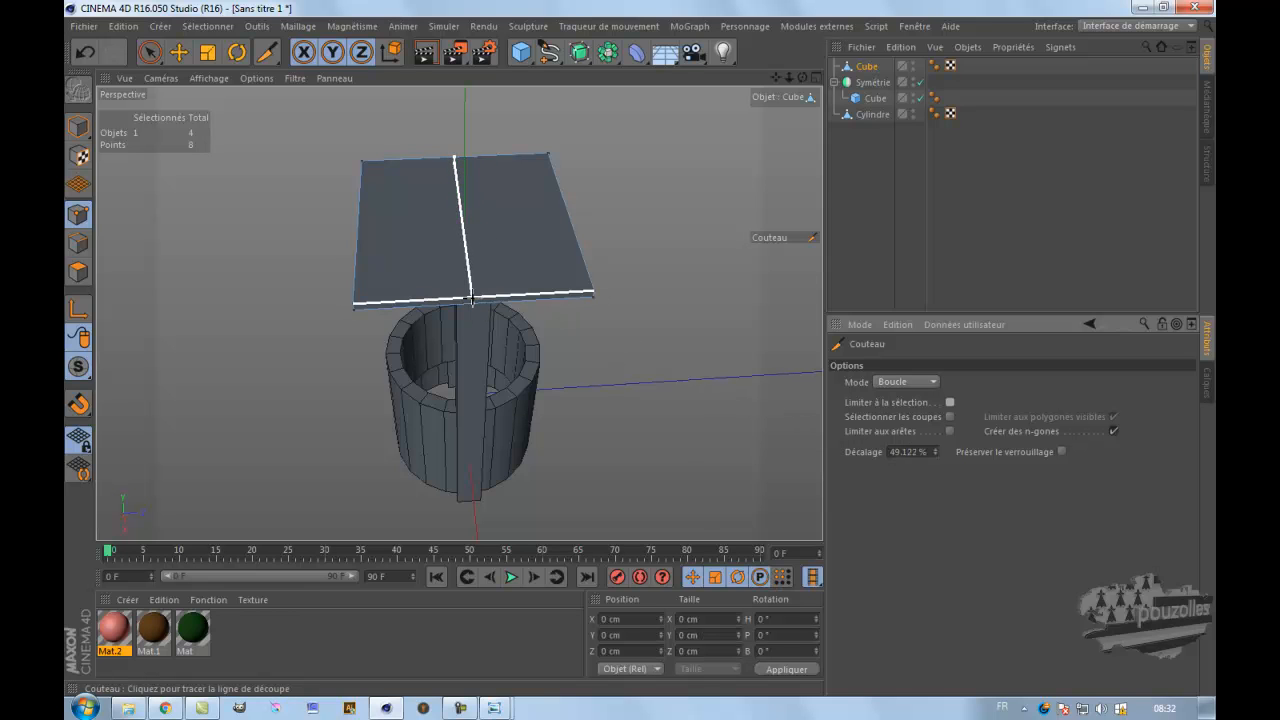
{"action": "left_click", "coordinate": [480, 298]}
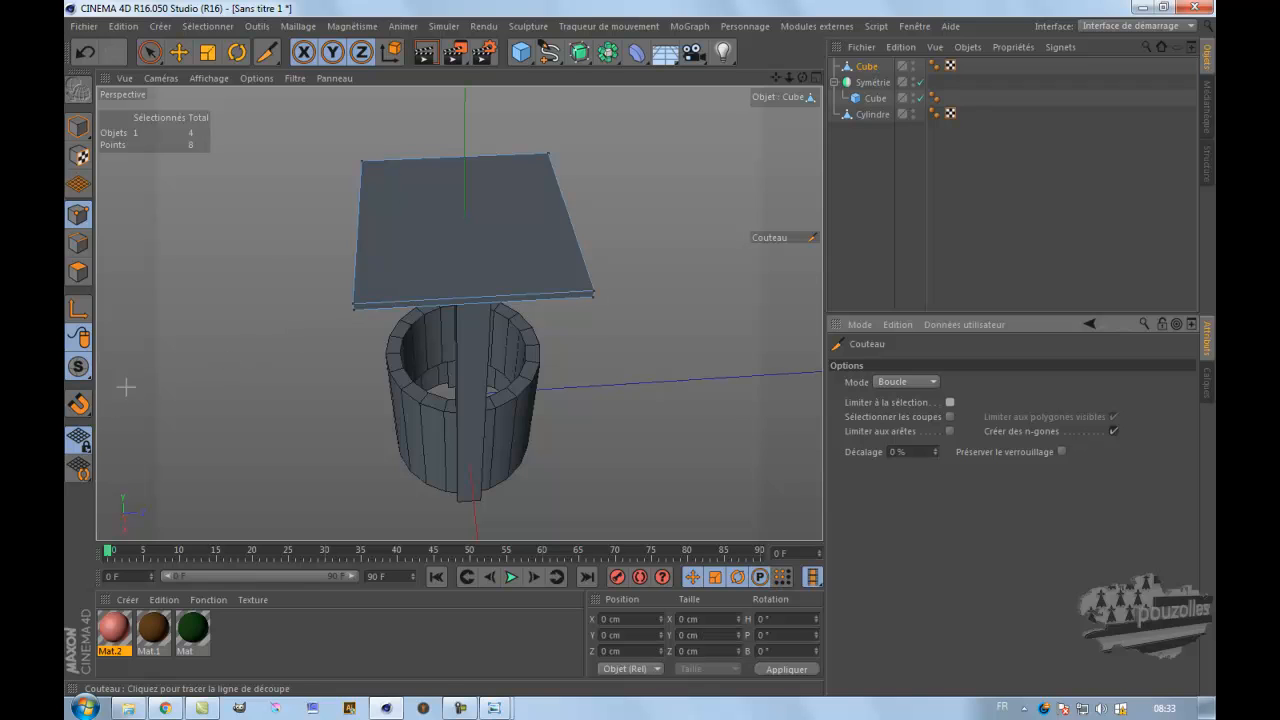
- Enable snapping and turn on edge, intersection and midpoint snapping (Magnétisme arête, intersection, milieu)
{"action": "left_click", "coordinate": [79, 403]}
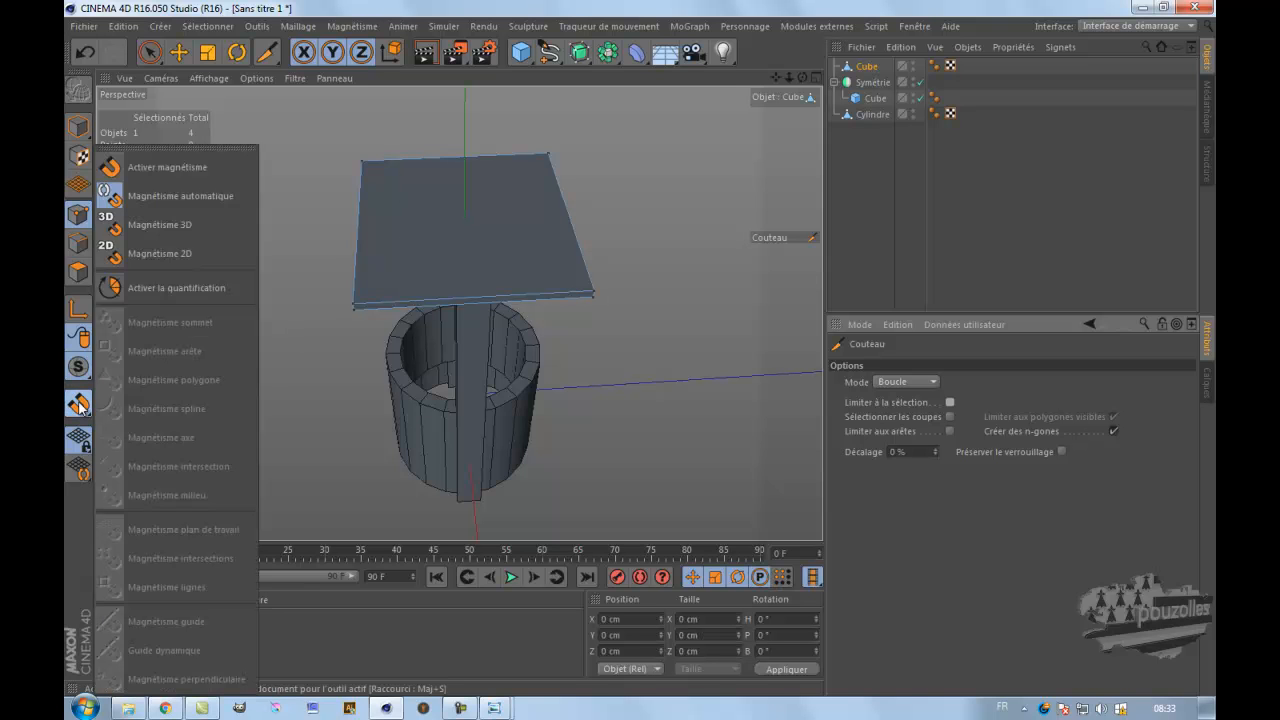
{"action": "left_click", "coordinate": [79, 403]}
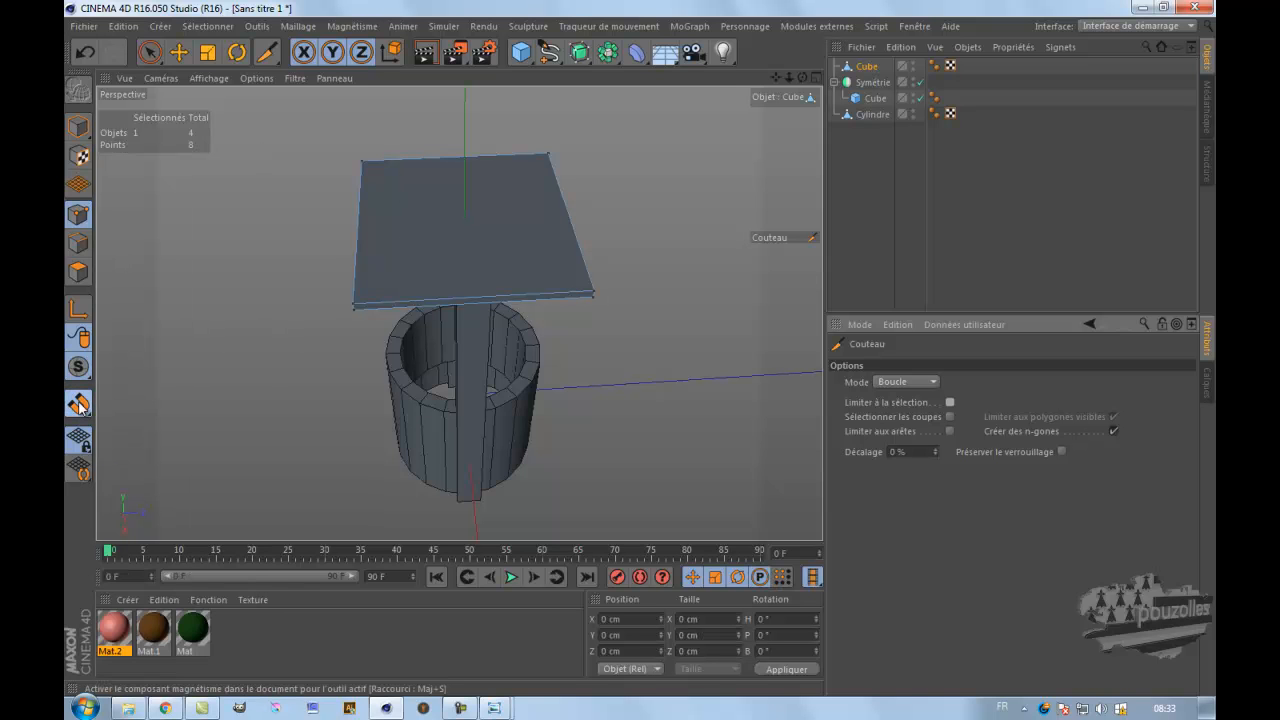
{"action": "left_click", "coordinate": [79, 403]}
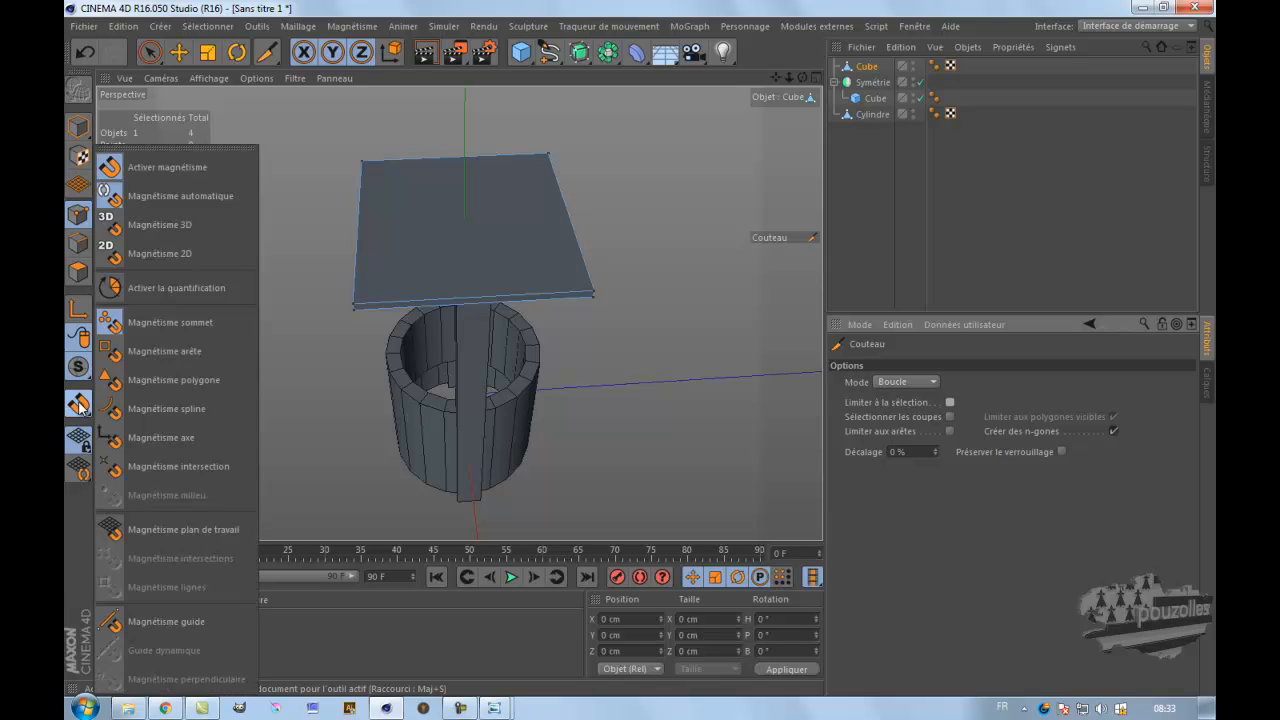
{"action": "left_click", "coordinate": [192, 149]}
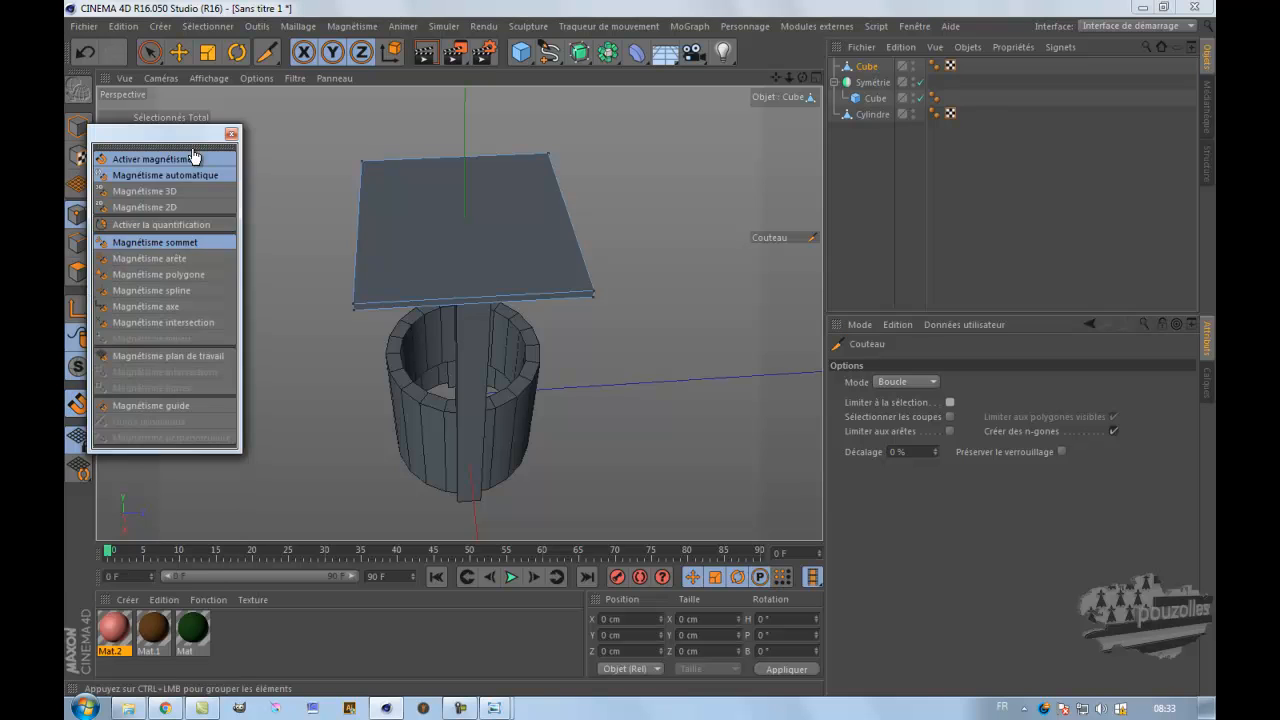
{"action": "left_click_drag", "start_coordinate": [190, 138], "coordinate": [262, 132]}
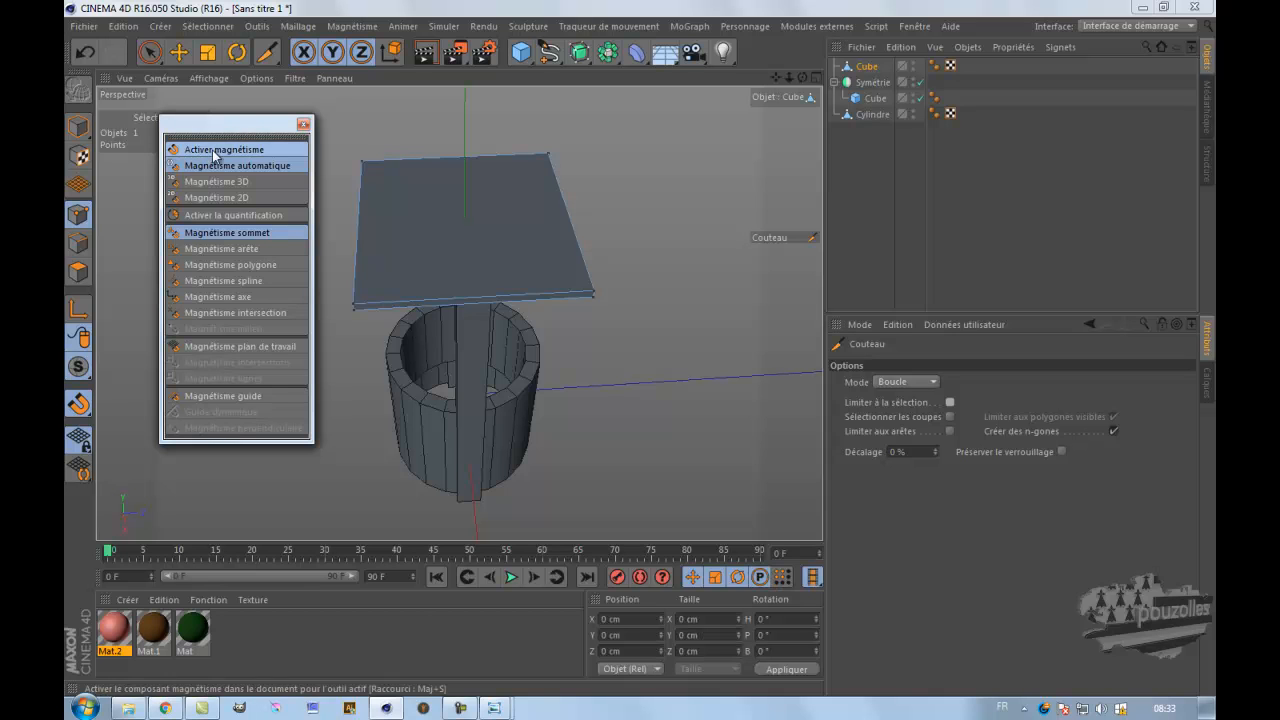
{"action": "left_click", "coordinate": [225, 249]}
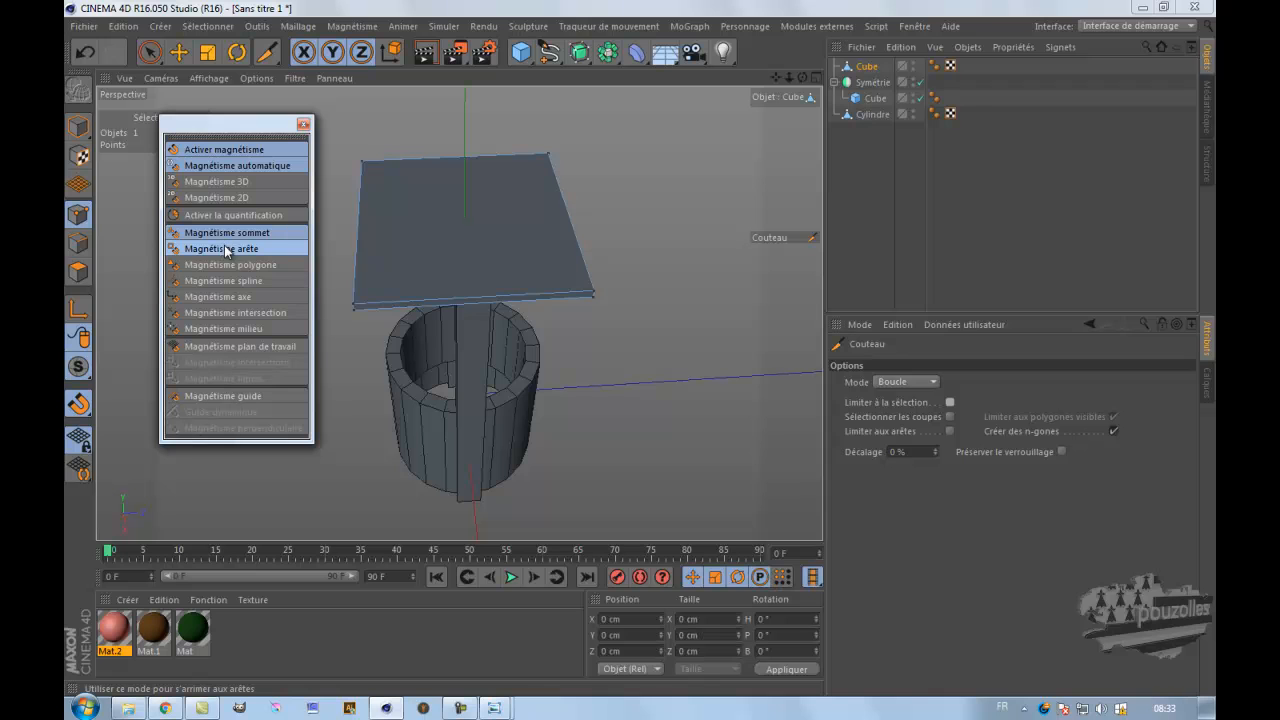
{"action": "left_click", "coordinate": [211, 315]}
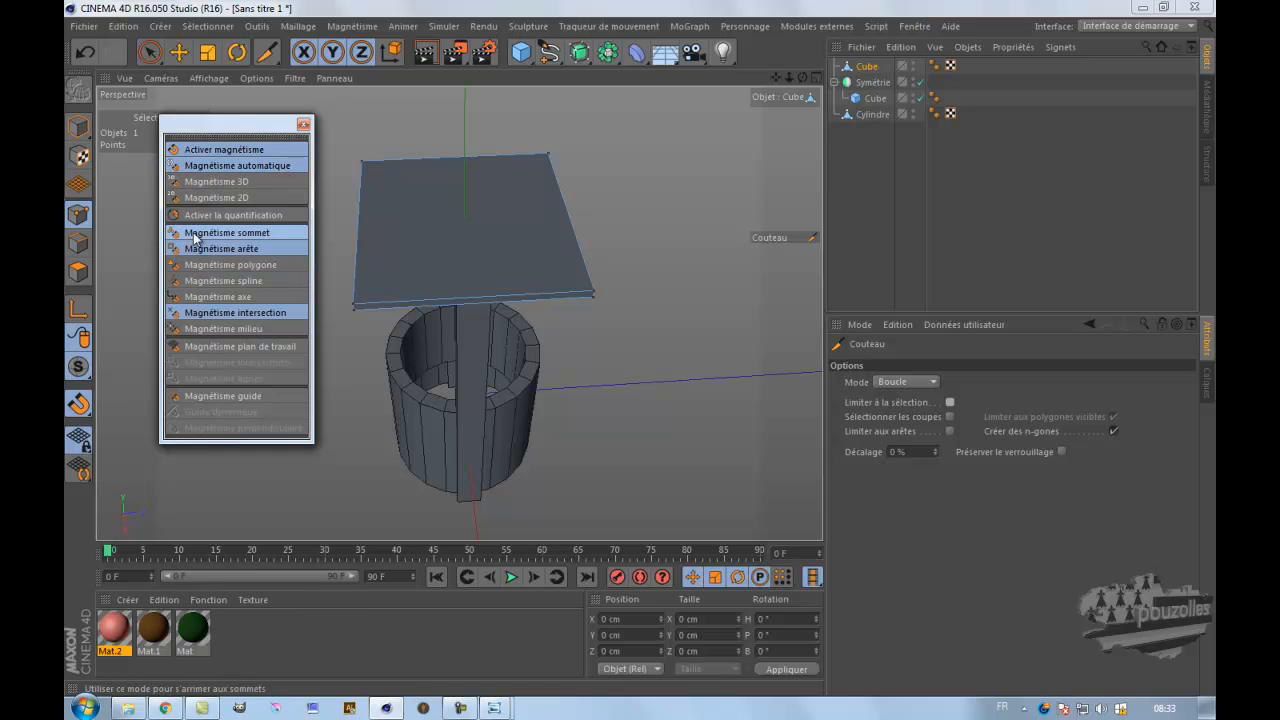
{"action": "left_click", "coordinate": [226, 327]}
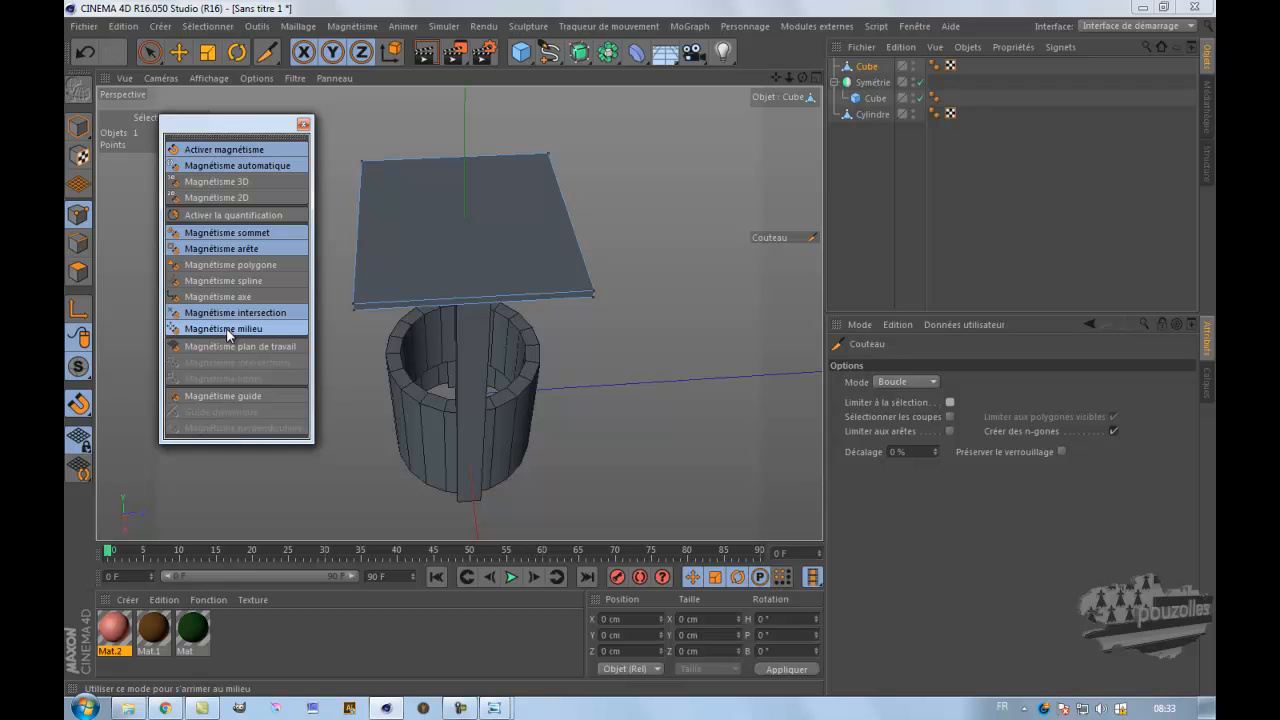
- Cut a loop through the middle of the roof slab at 50 %, and turn snapping off
{"action": "left_click", "coordinate": [474, 296]}
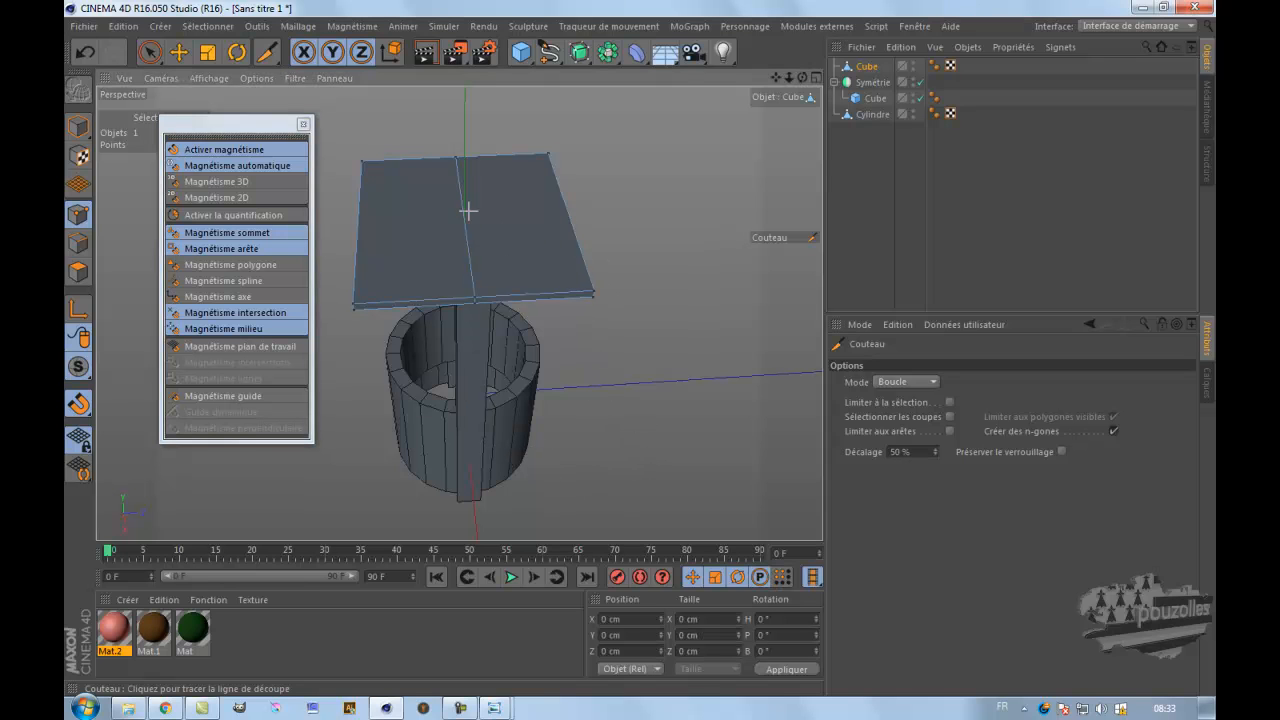
{"action": "left_click", "coordinate": [218, 150]}
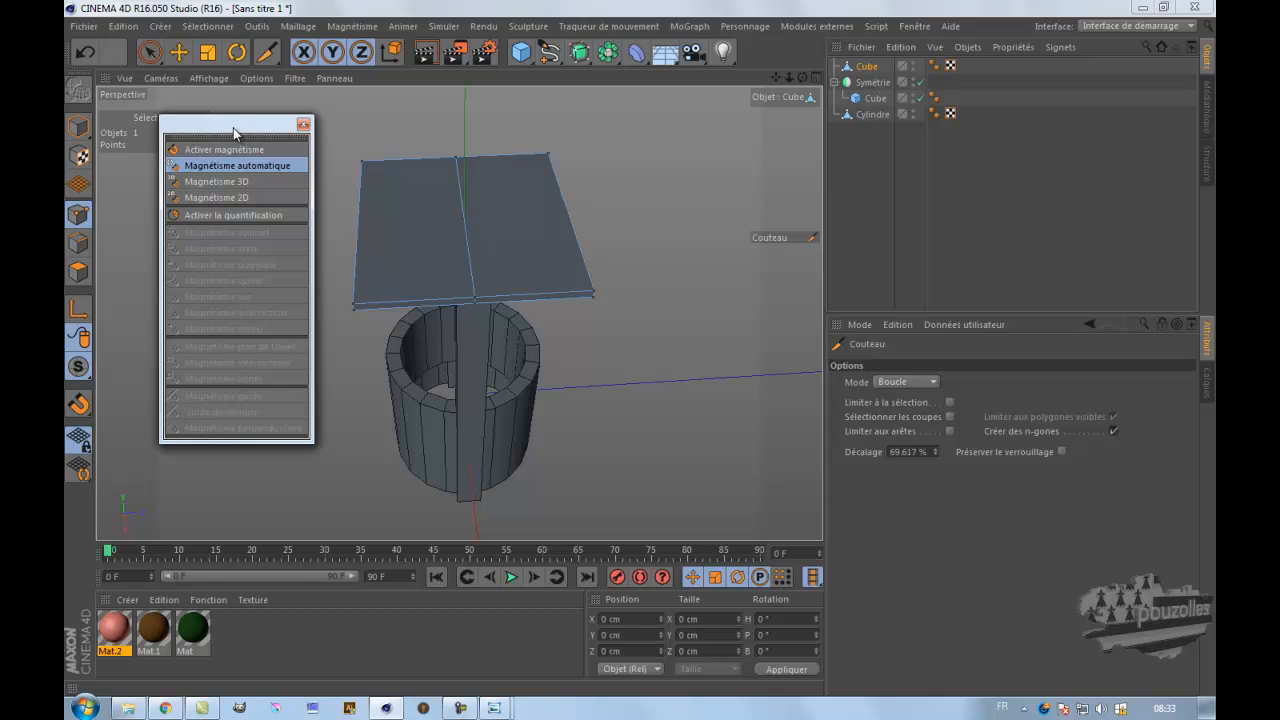
{"action": "left_click", "coordinate": [303, 125]}
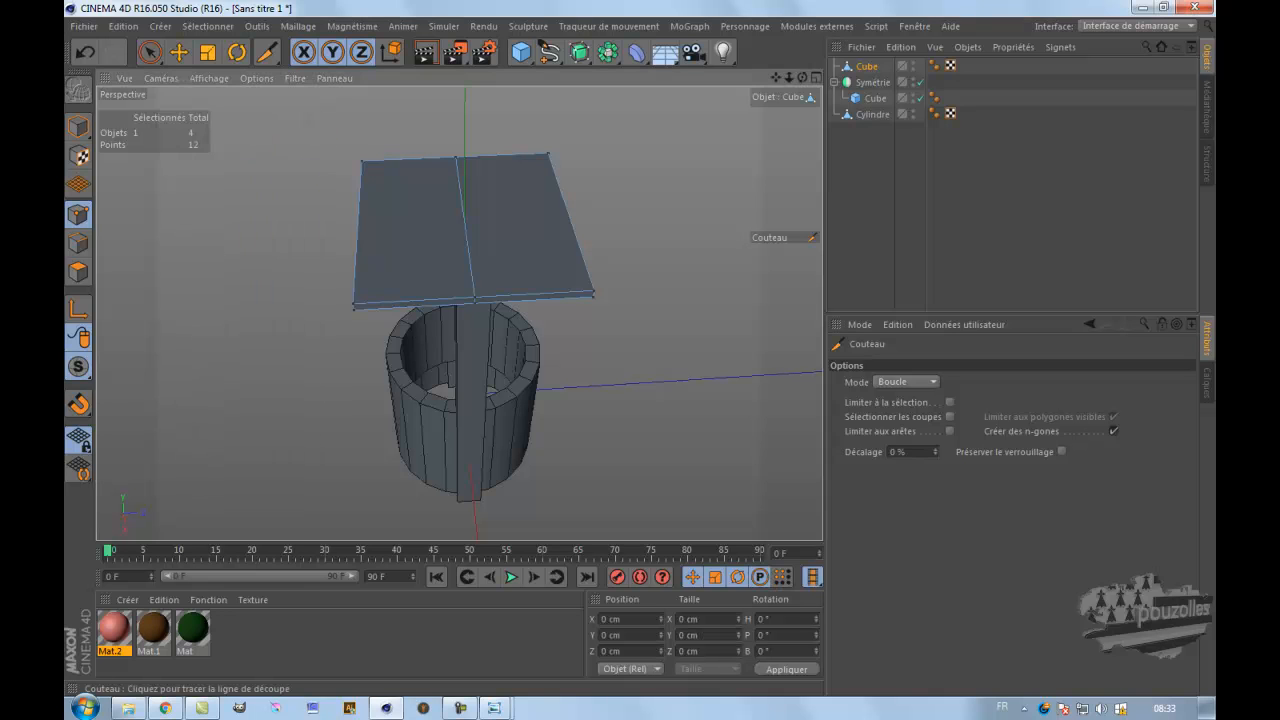
- Select the two upper points of the roof's centre cut and raise them to about Y 47.7 cm to form a ridge
{"action": "left_click", "coordinate": [149, 52]}
{"action": "left_click", "coordinate": [230, 75]}
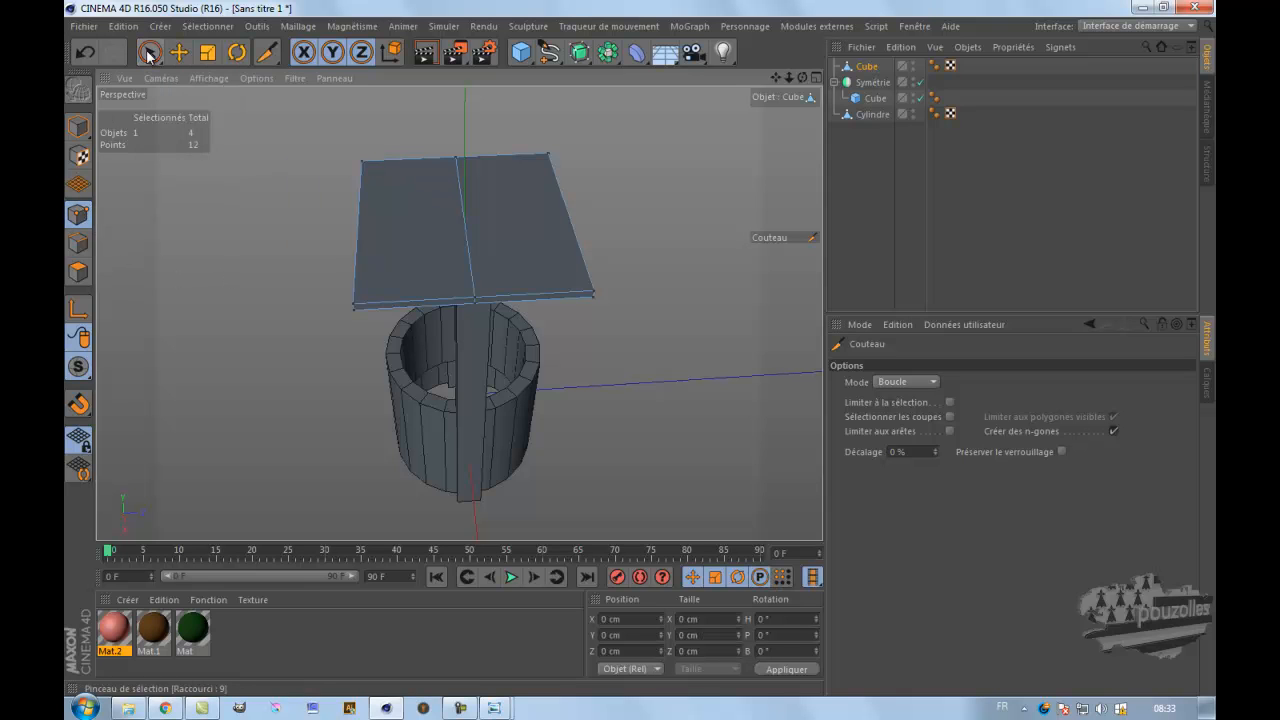
{"action": "left_click", "coordinate": [457, 160]}
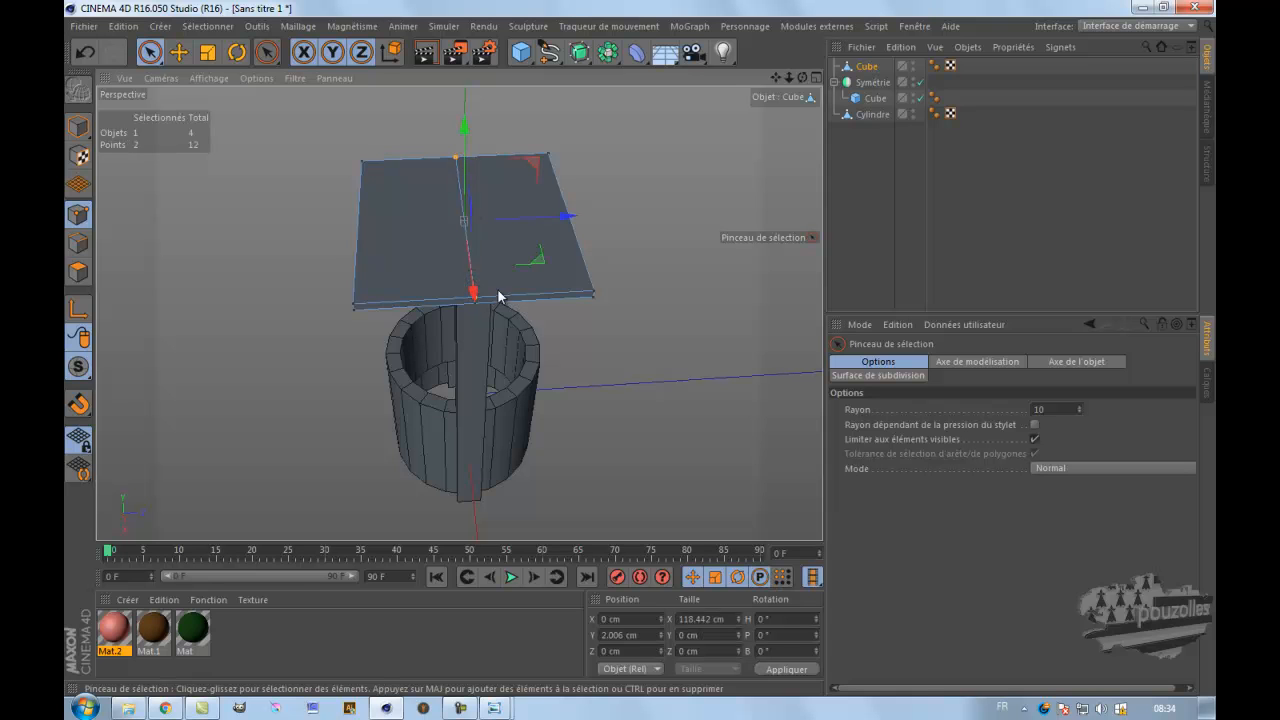
{"action": "left_click_drag", "start_coordinate": [802, 78], "coordinate": [640, 346]}
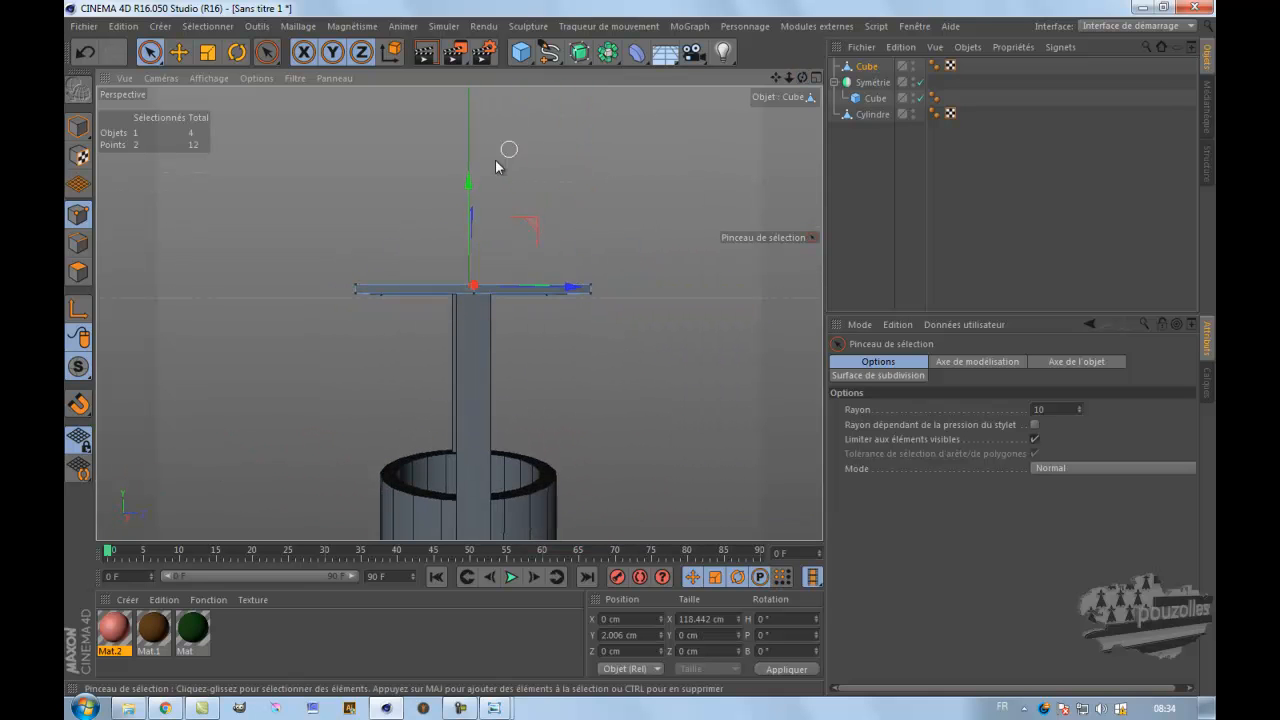
{"action": "left_click_drag", "start_coordinate": [468, 182], "coordinate": [481, 100]}
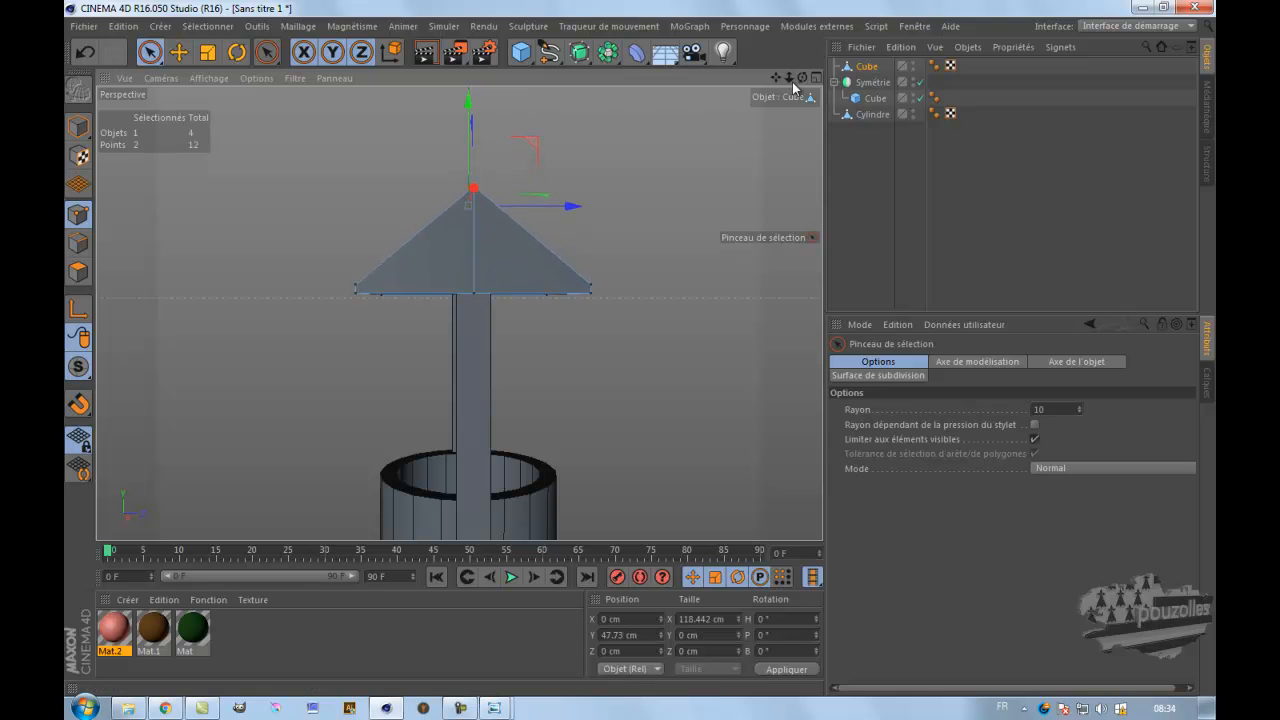
{"action": "mouse_move", "coordinate": [640, 351]}
{"action": "left_mouse_down", "text": "alt"}
{"action": "mouse_move", "coordinate": [608, 351]}
{"action": "mouse_move", "coordinate": [641, 352]}
{"action": "left_mouse_up", "text": "alt"}
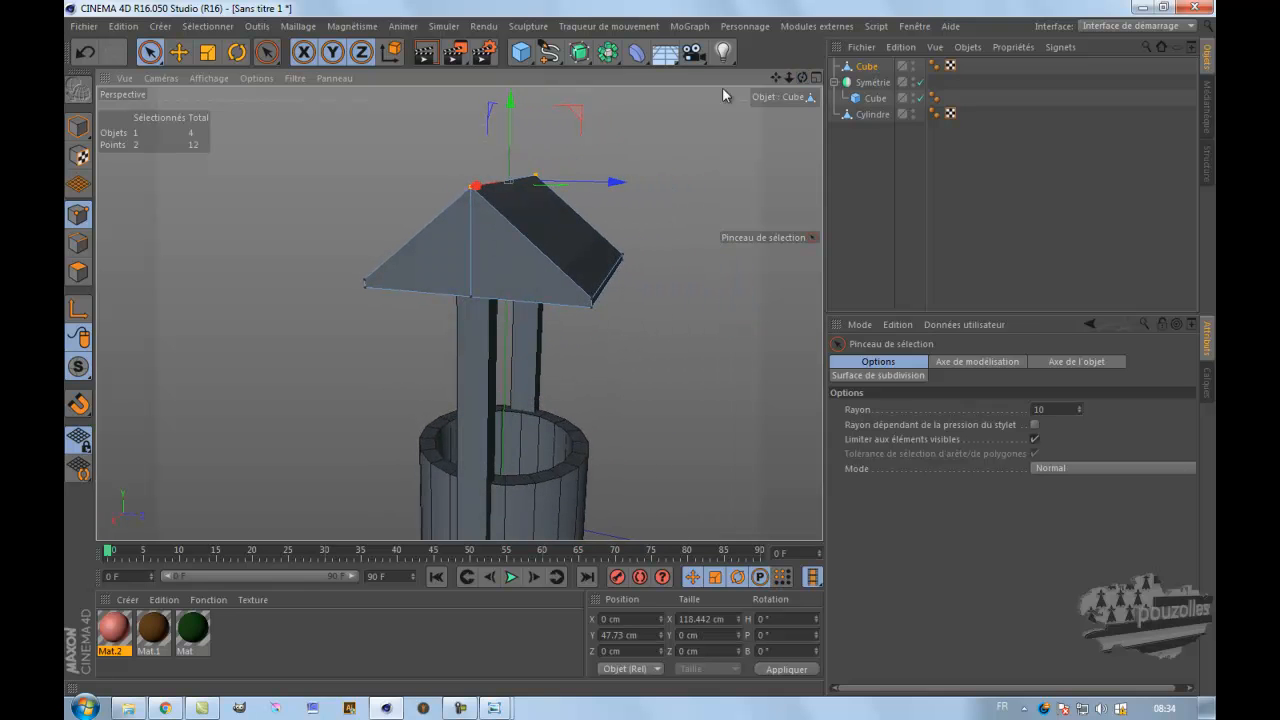
- Render a preview of the perspective view and examine the roofed well from different distances and angles
{"action": "left_click", "coordinate": [425, 54]}
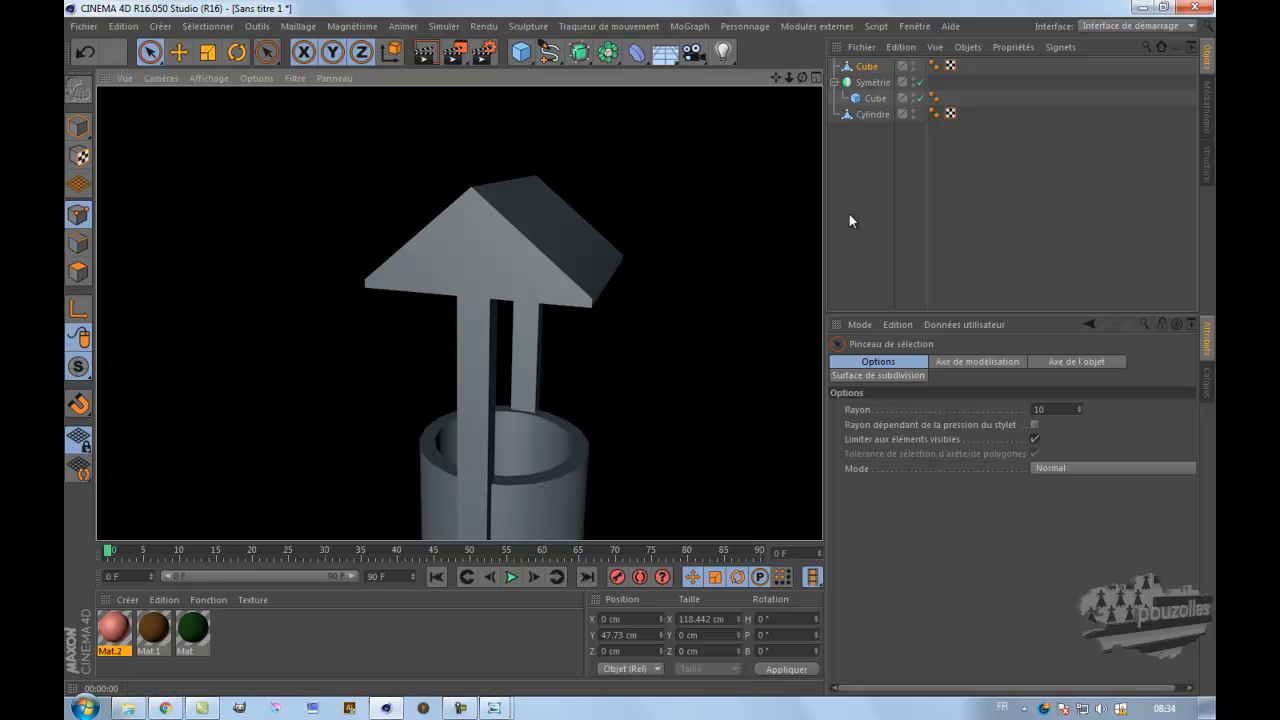
{"action": "left_click", "coordinate": [866, 66]}
{"action": "scroll", "coordinate": [527, 377], "scroll_direction": "down", "scroll_amount": 4}
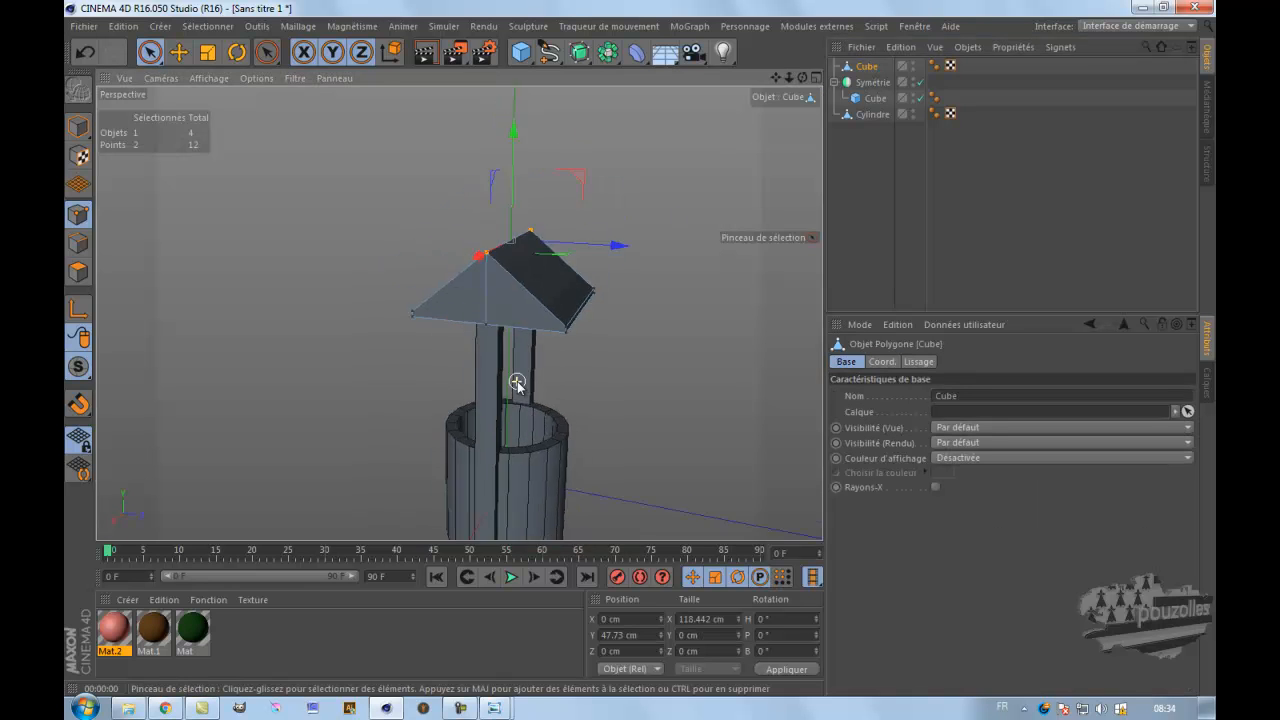
{"action": "middle_click_drag", "start_coordinate": [640, 347], "coordinate": [639, 303], "text": "alt"}
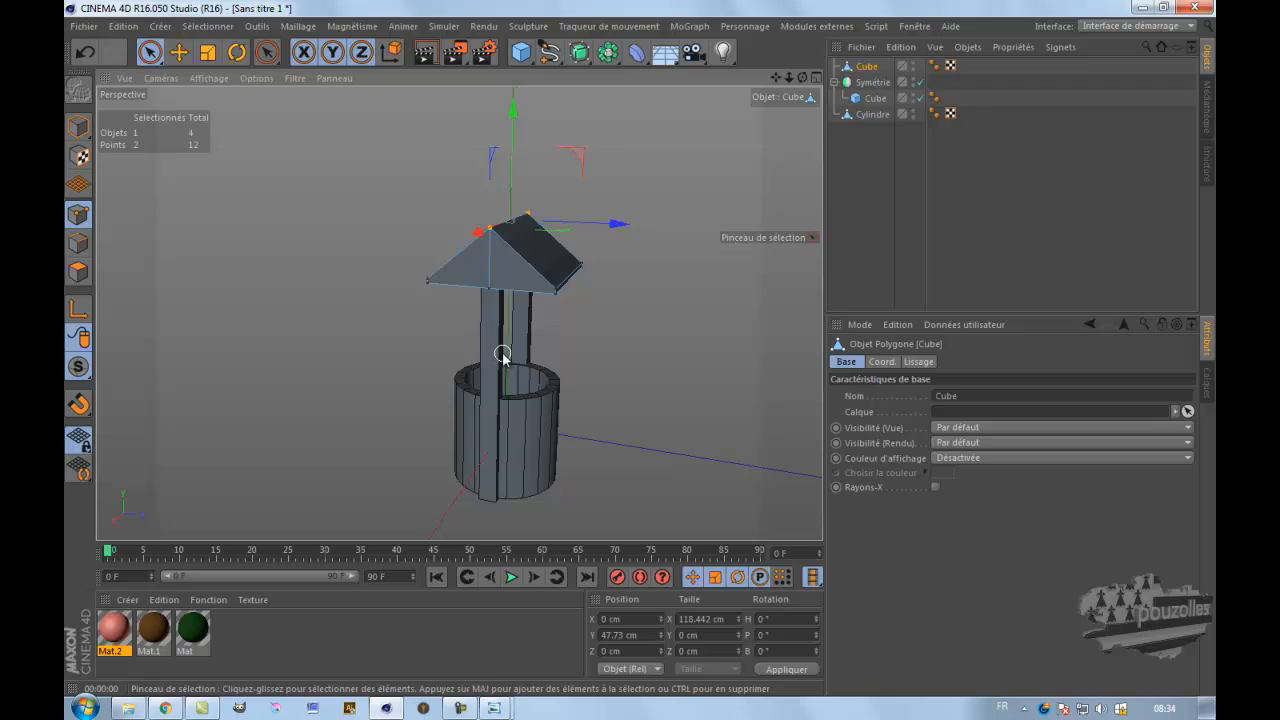
{"action": "scroll", "coordinate": [502, 370], "scroll_direction": "up", "scroll_amount": 2}
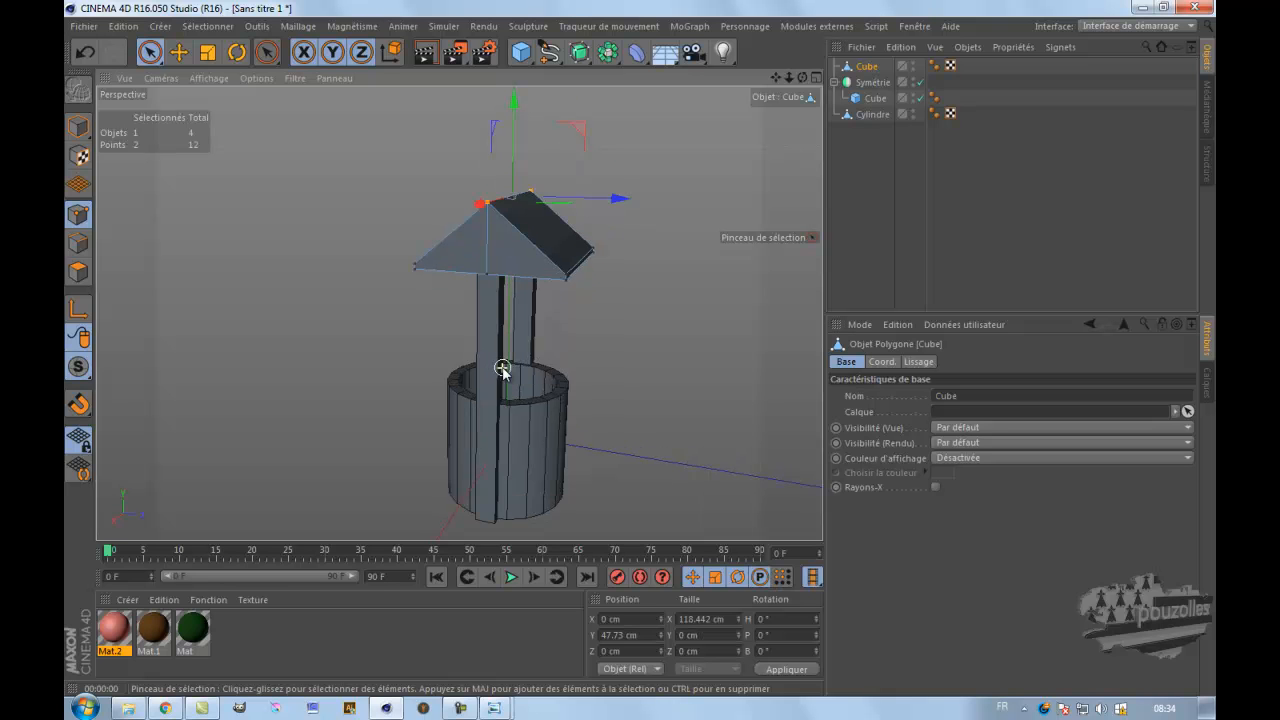
{"action": "mouse_move", "coordinate": [775, 78]}
{"action": "left_mouse_down"}
{"action": "mouse_move", "coordinate": [628, 348]}
{"action": "mouse_move", "coordinate": [653, 348]}
{"action": "mouse_move", "coordinate": [633, 339]}
{"action": "mouse_move", "coordinate": [641, 348]}
{"action": "left_mouse_up"}
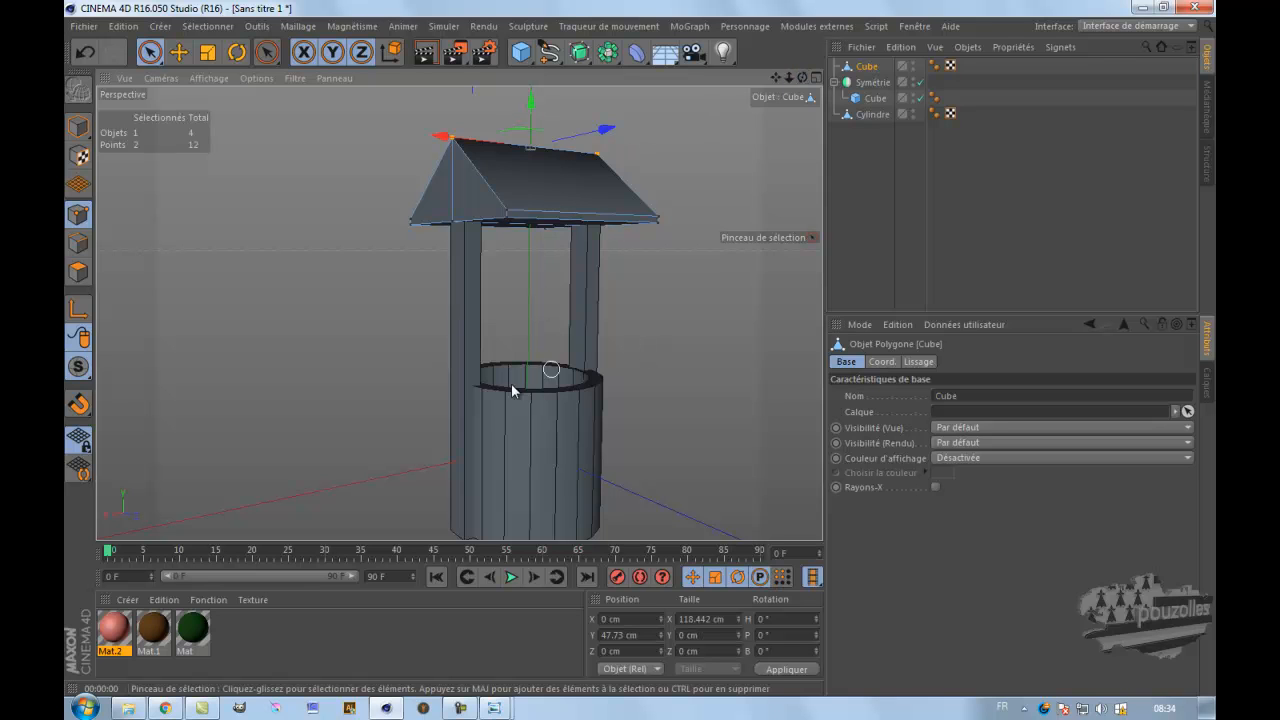
- Deselect the roof and add a cylinder primitive to the scene
{"action": "left_click", "coordinate": [865, 171]}
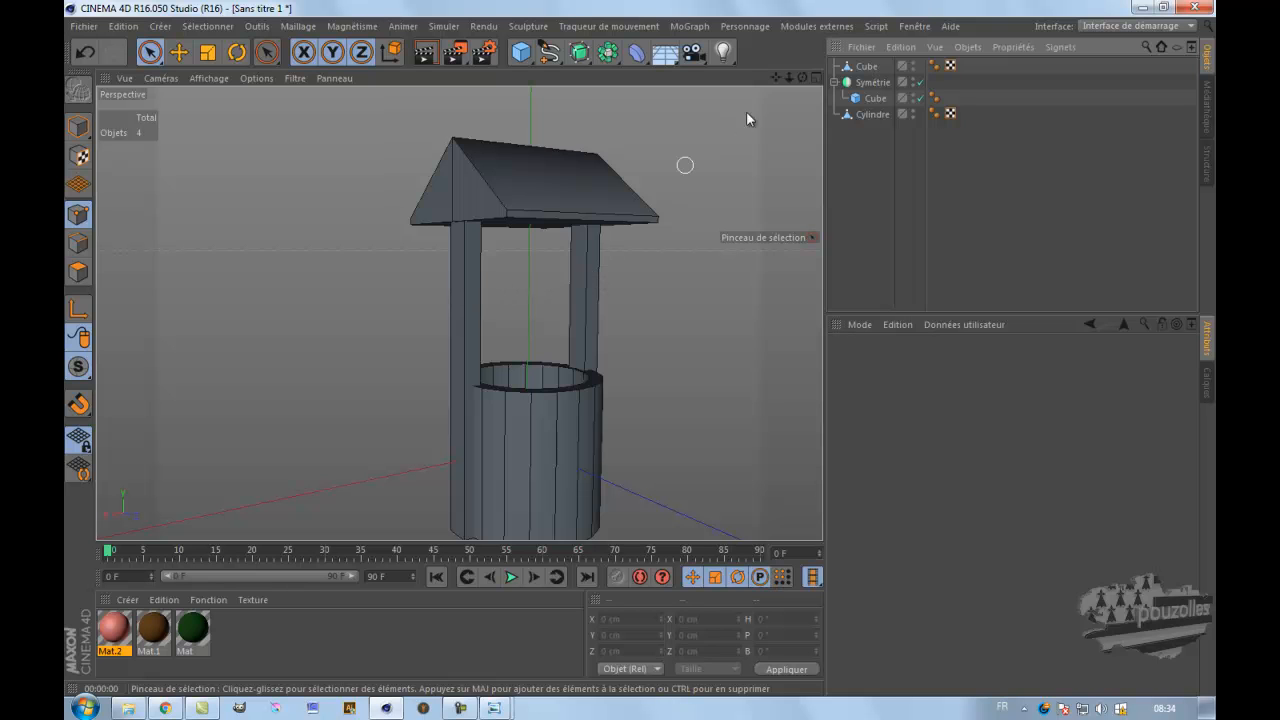
{"action": "left_click_drag", "start_coordinate": [776, 78], "coordinate": [643, 354]}
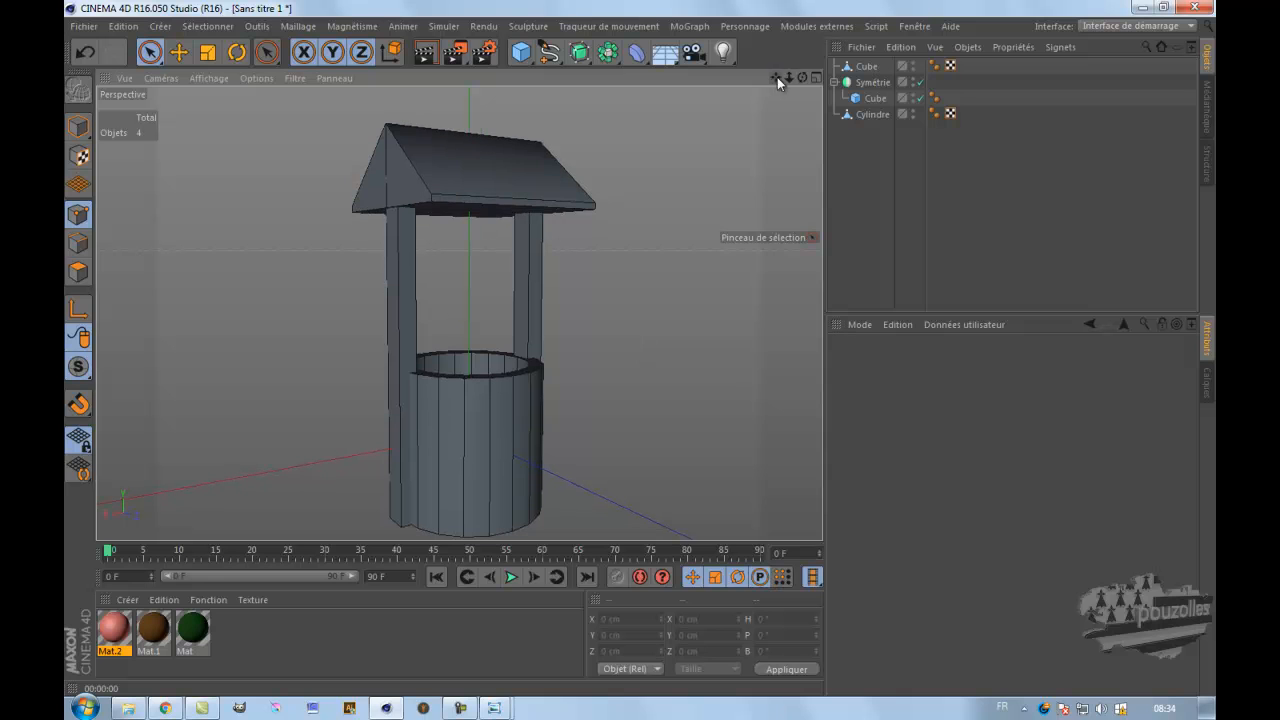
{"action": "left_click", "coordinate": [521, 52]}
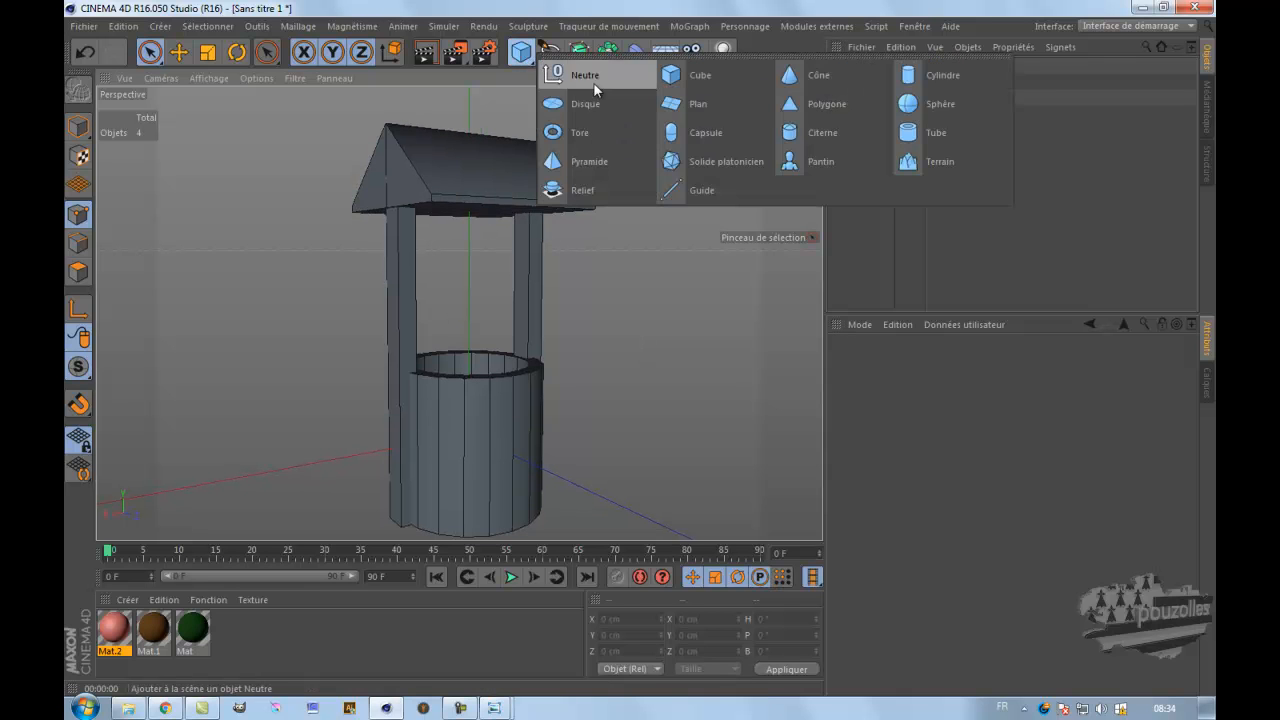
{"action": "left_click", "coordinate": [949, 67]}
{"action": "scroll", "coordinate": [636, 274], "scroll_direction": "down", "scroll_amount": 2}
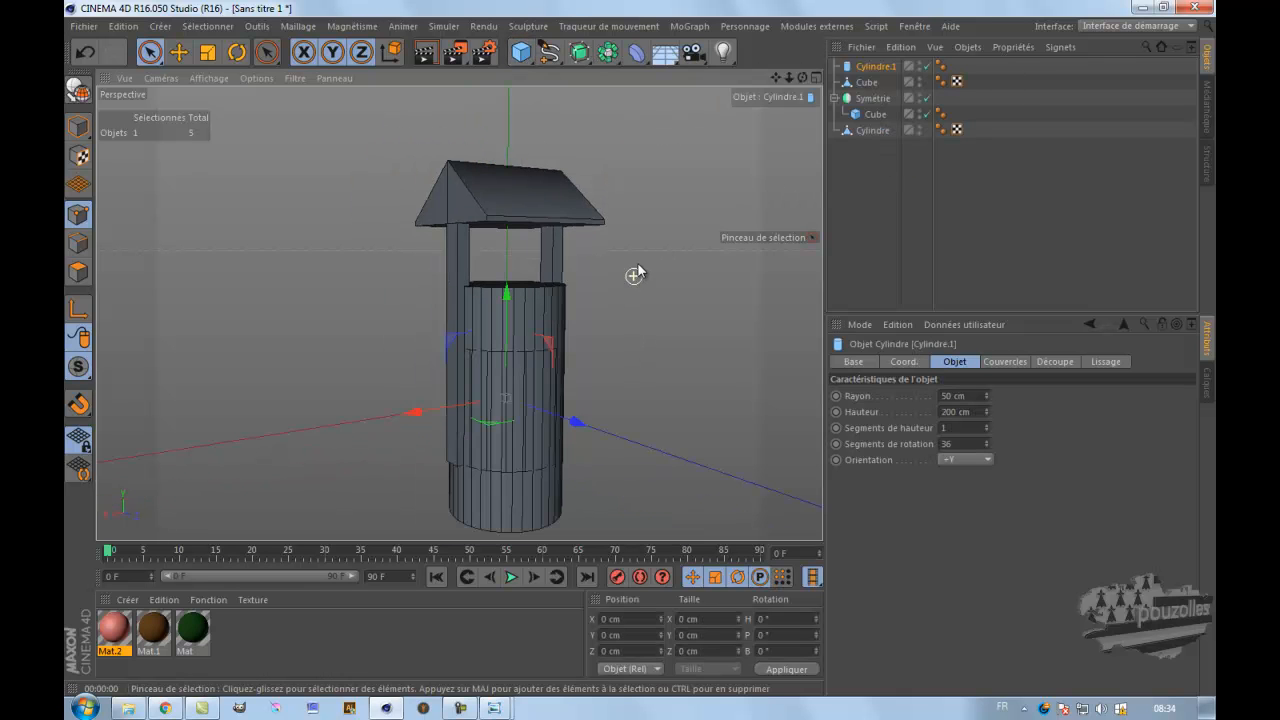
- Set the new cylinder's orientation to +X and raise it to about Y 97.5 cm, between the posts
{"action": "left_click_drag", "start_coordinate": [803, 77], "coordinate": [638, 347]}
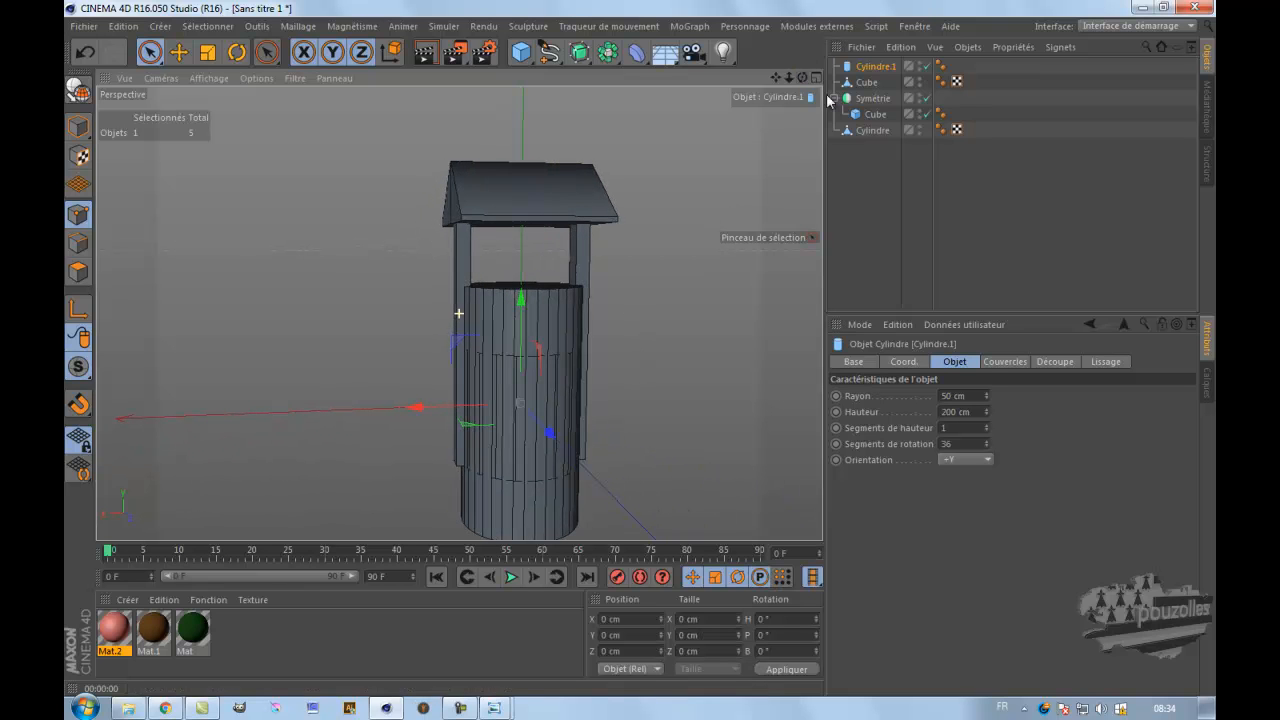
{"action": "left_click", "coordinate": [957, 460]}
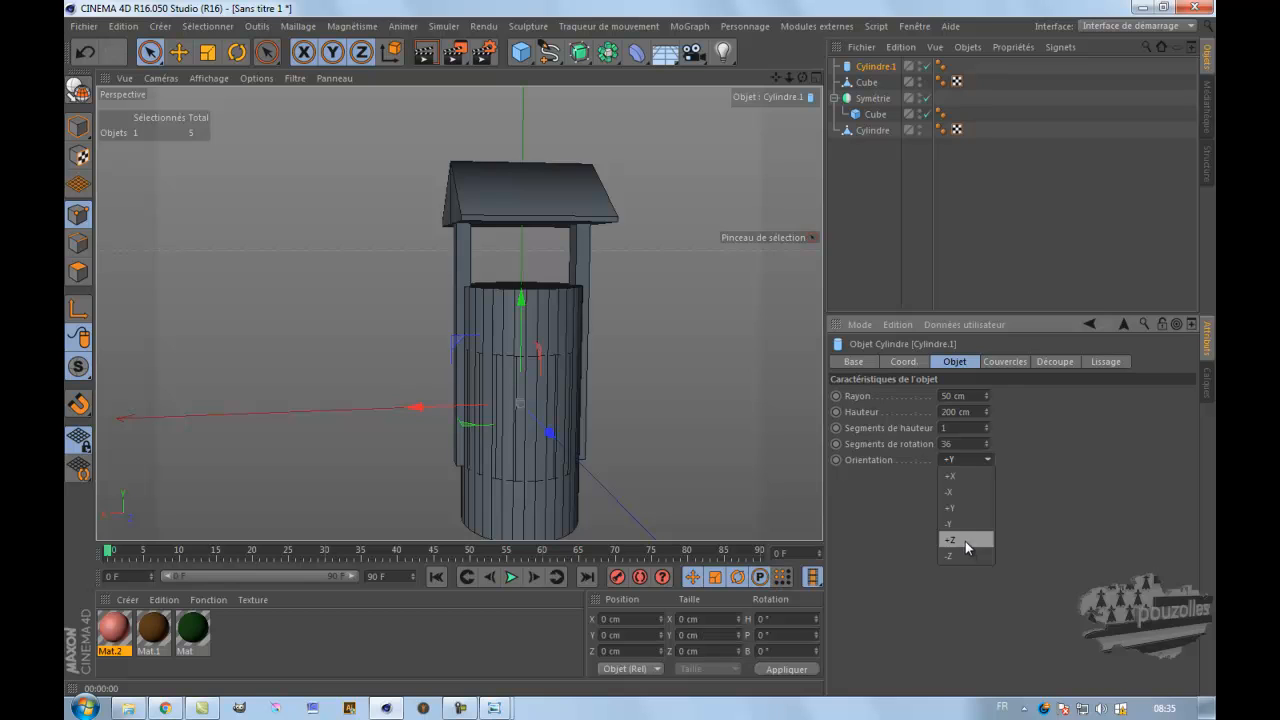
{"action": "left_click", "coordinate": [952, 540]}
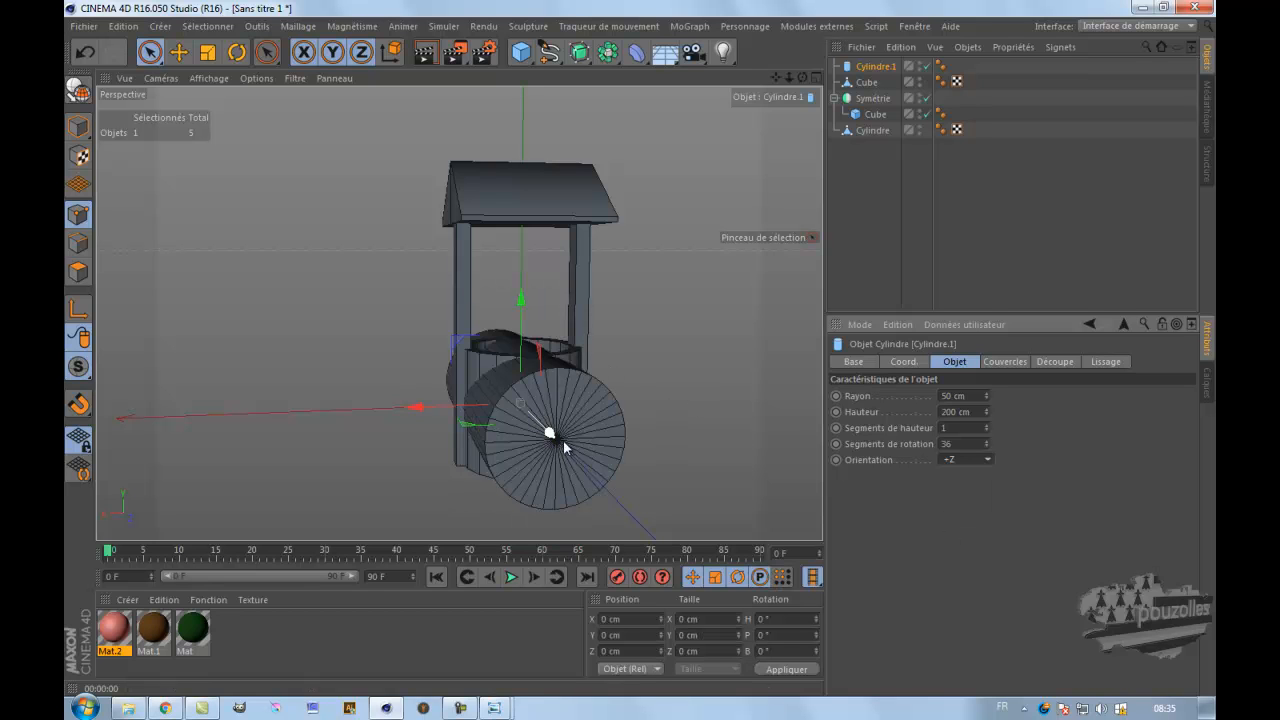
{"action": "left_click", "coordinate": [954, 460]}
{"action": "left_click", "coordinate": [961, 478]}
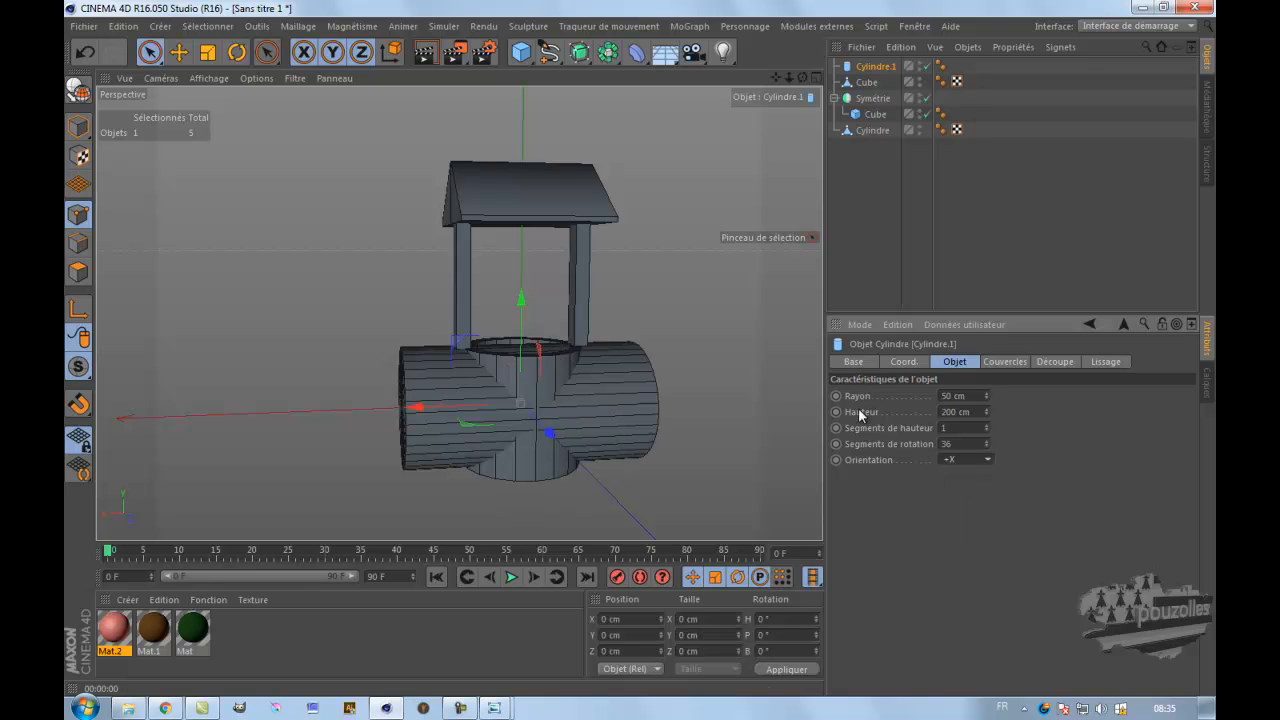
{"action": "left_click_drag", "start_coordinate": [523, 298], "coordinate": [523, 190]}
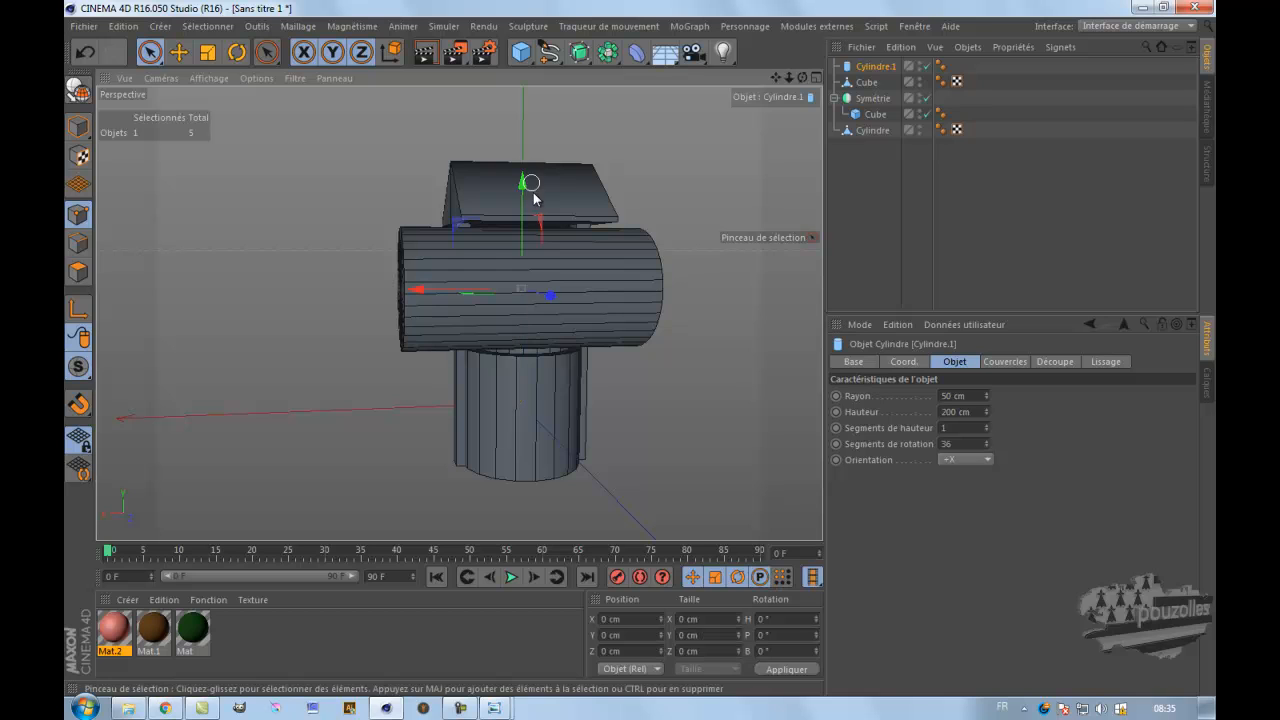
- Shrink the horizontal cylinder in model mode into a thin rod with a radius of 1 cm
{"action": "left_click", "coordinate": [78, 129]}
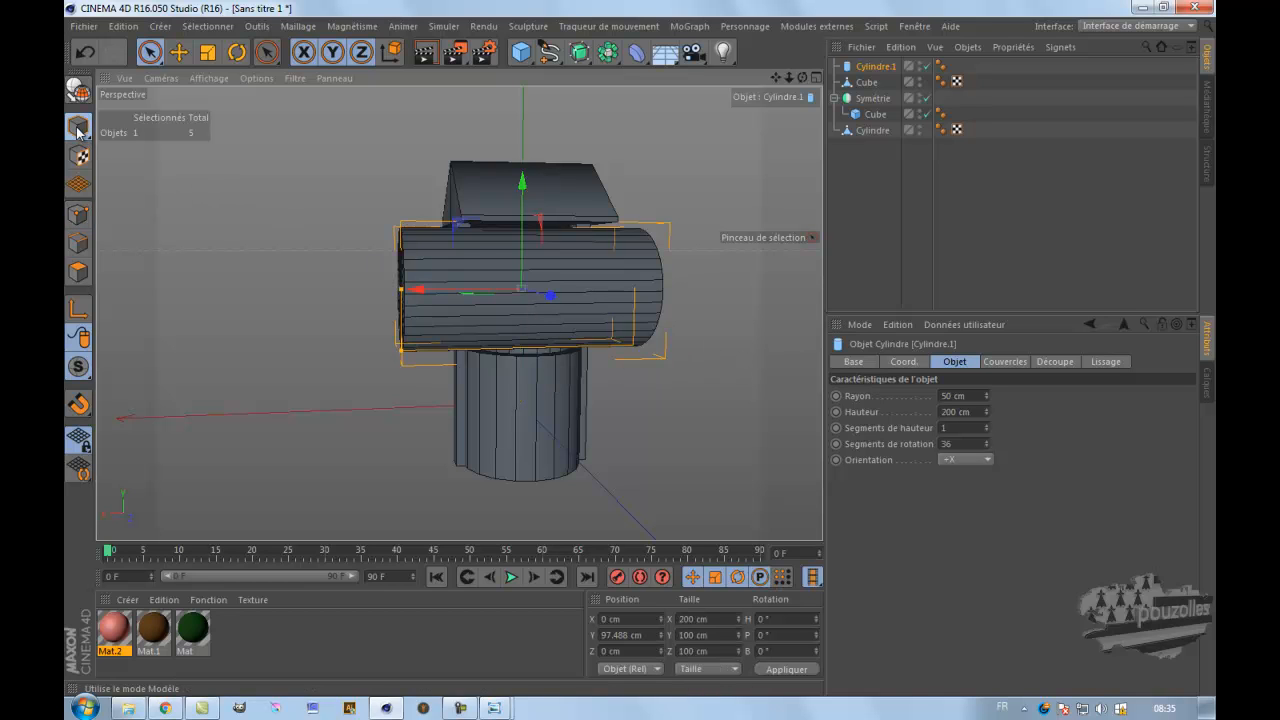
{"action": "left_click", "coordinate": [177, 54]}
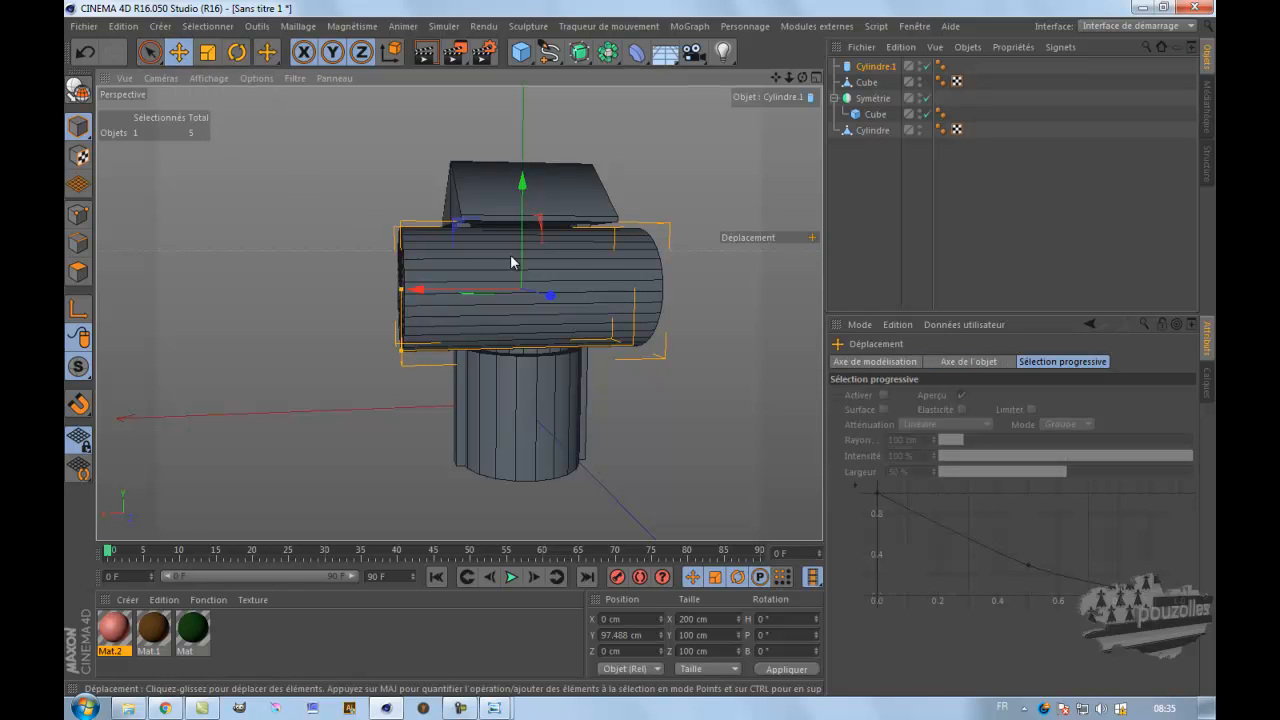
{"action": "scroll", "coordinate": [650, 370], "scroll_direction": "up", "scroll_amount": 2}
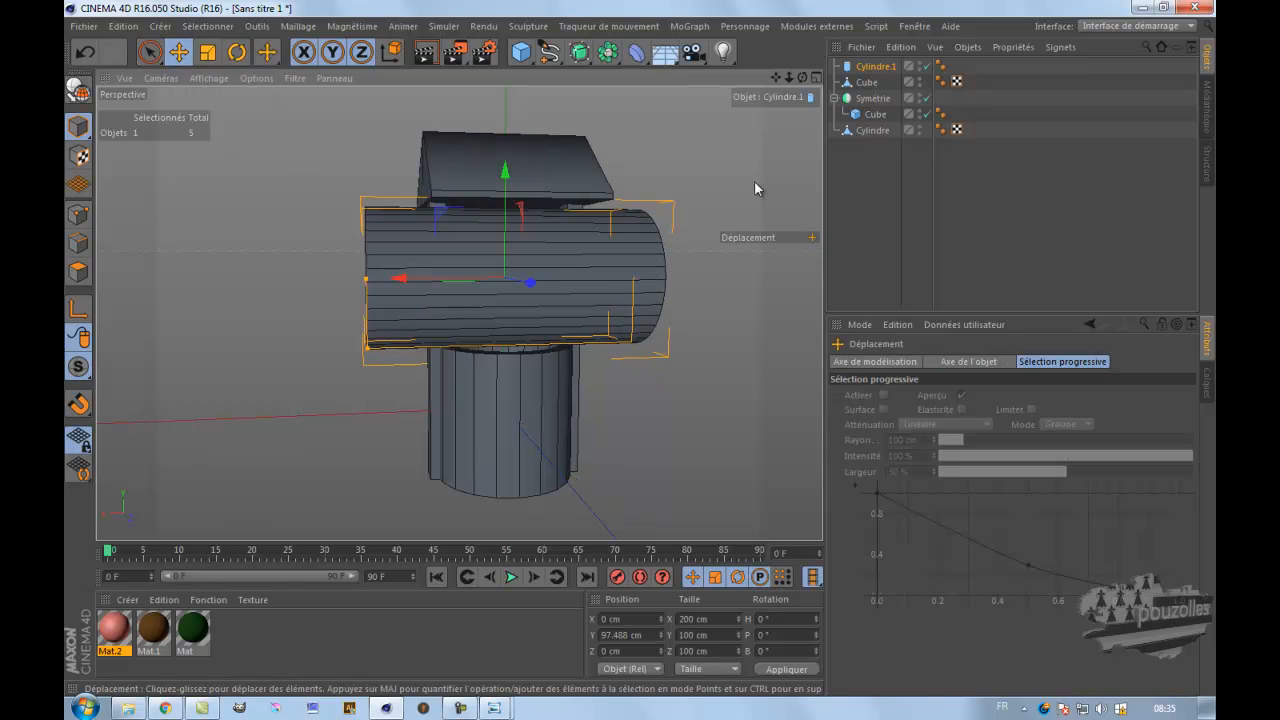
{"action": "scroll", "coordinate": [643, 354], "scroll_direction": "up", "scroll_amount": 1}
{"action": "scroll", "coordinate": [643, 354], "scroll_direction": "down", "scroll_amount": 1}
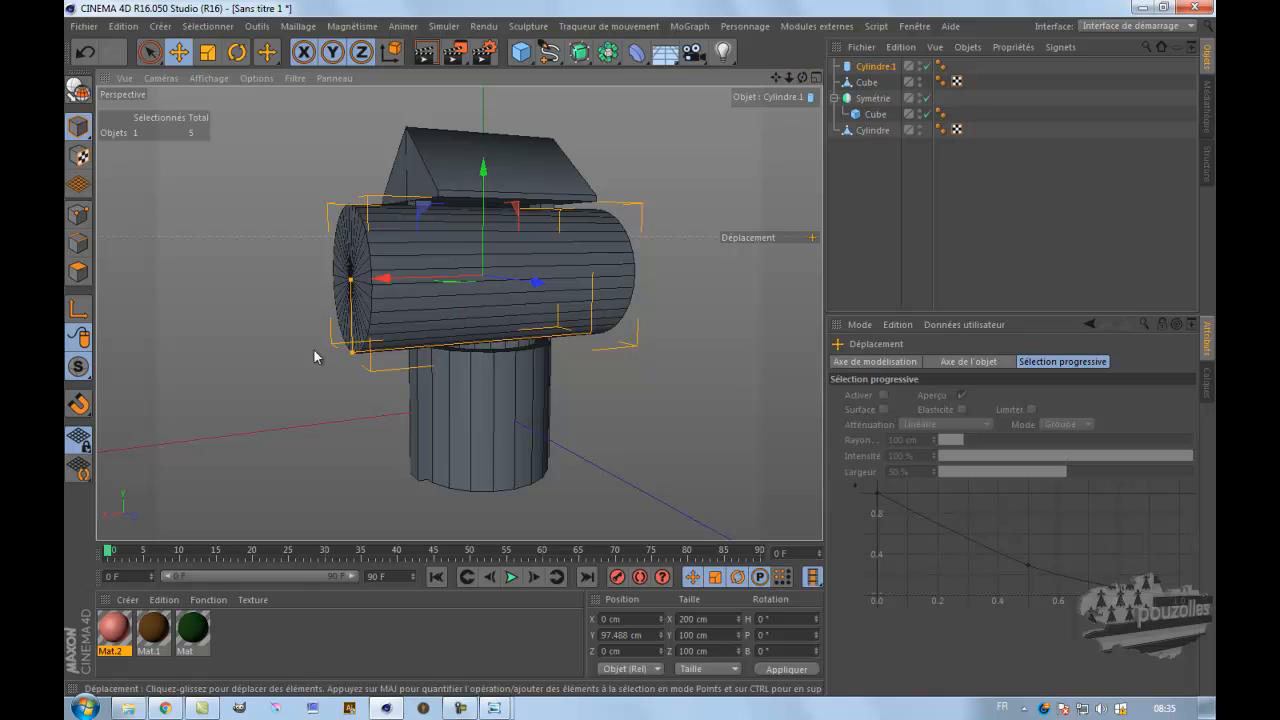
{"action": "left_click_drag", "start_coordinate": [351, 352], "coordinate": [354, 281]}
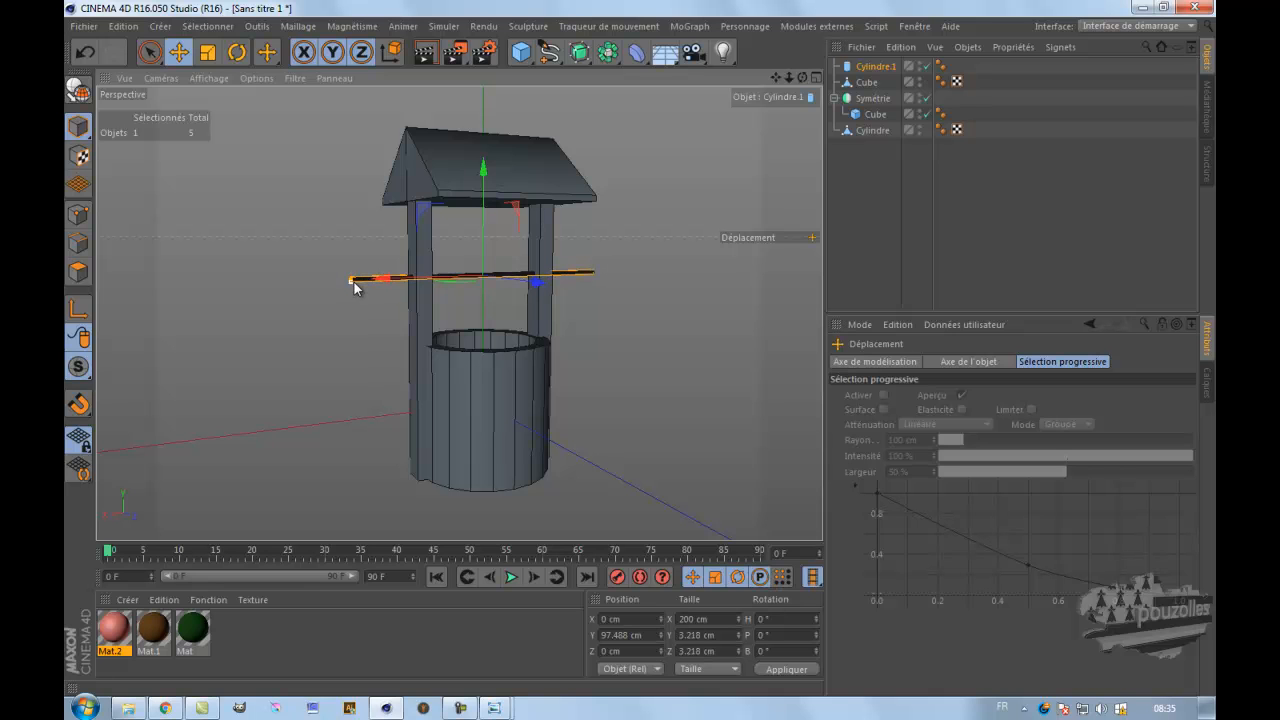
{"action": "left_click", "coordinate": [868, 67]}
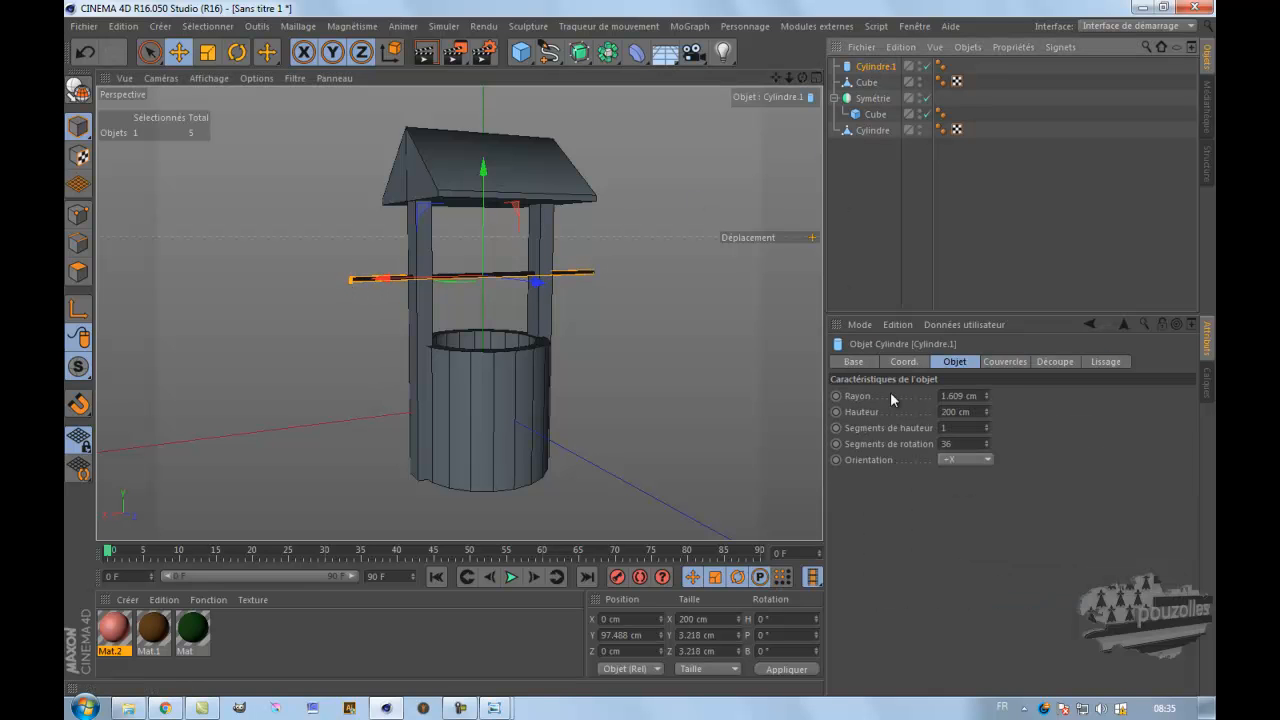
{"action": "left_click", "coordinate": [967, 395]}
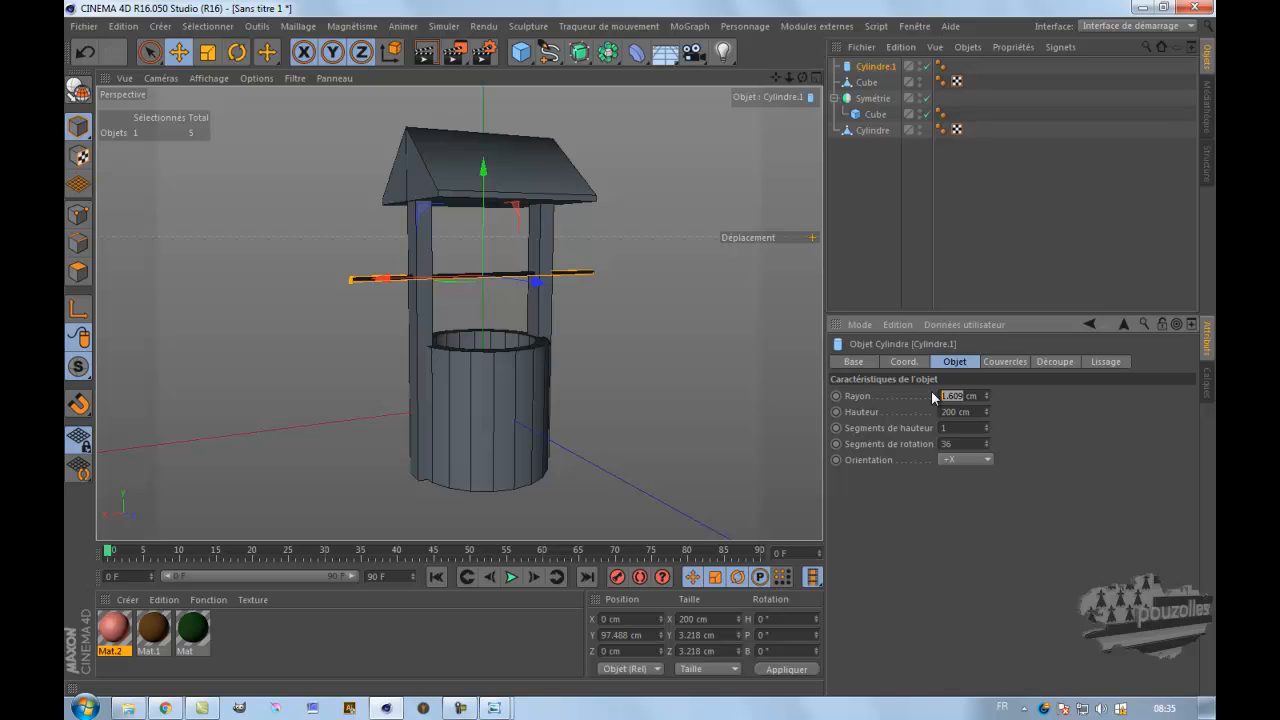
{"action": "type", "text": "1"}
{"action": "key", "text": "Return"}
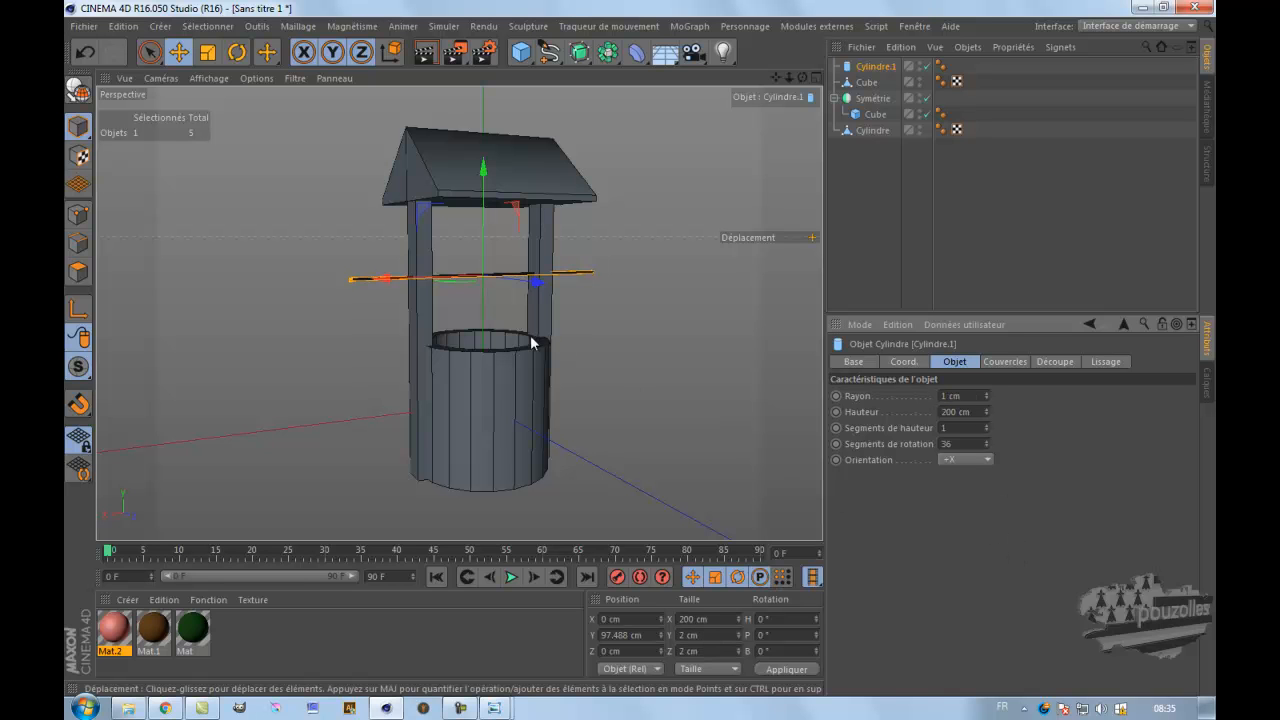
- Reduce the thin rod's rotation segments to 6
{"action": "scroll", "coordinate": [500, 302], "scroll_direction": "up", "scroll_amount": 5}
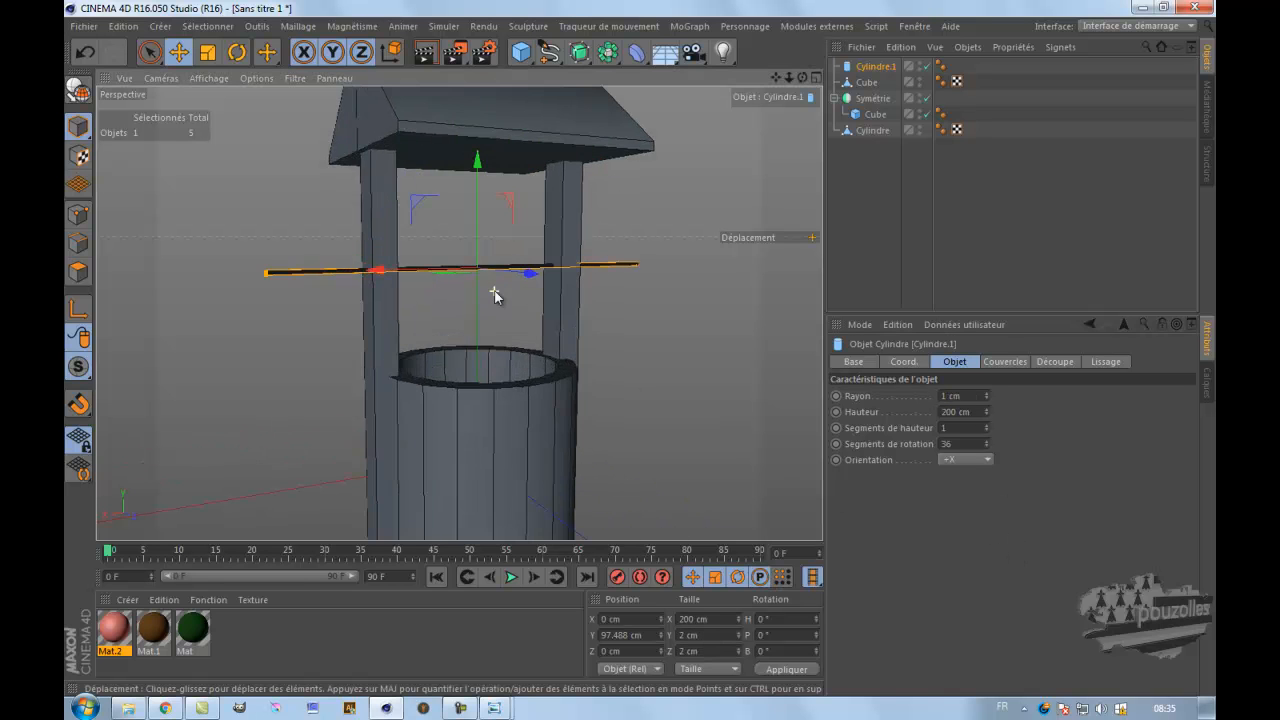
{"action": "scroll", "coordinate": [505, 275], "scroll_direction": "up", "scroll_amount": 8}
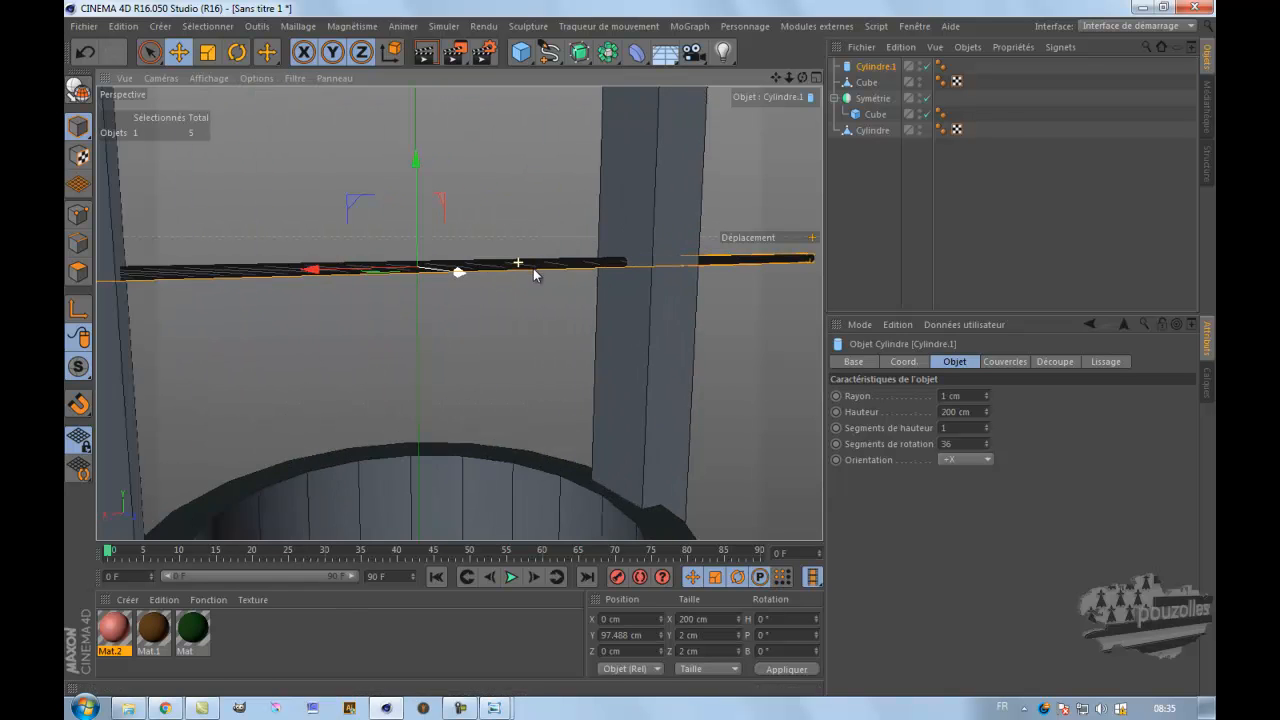
{"action": "scroll", "coordinate": [530, 272], "scroll_direction": "up", "scroll_amount": 3}
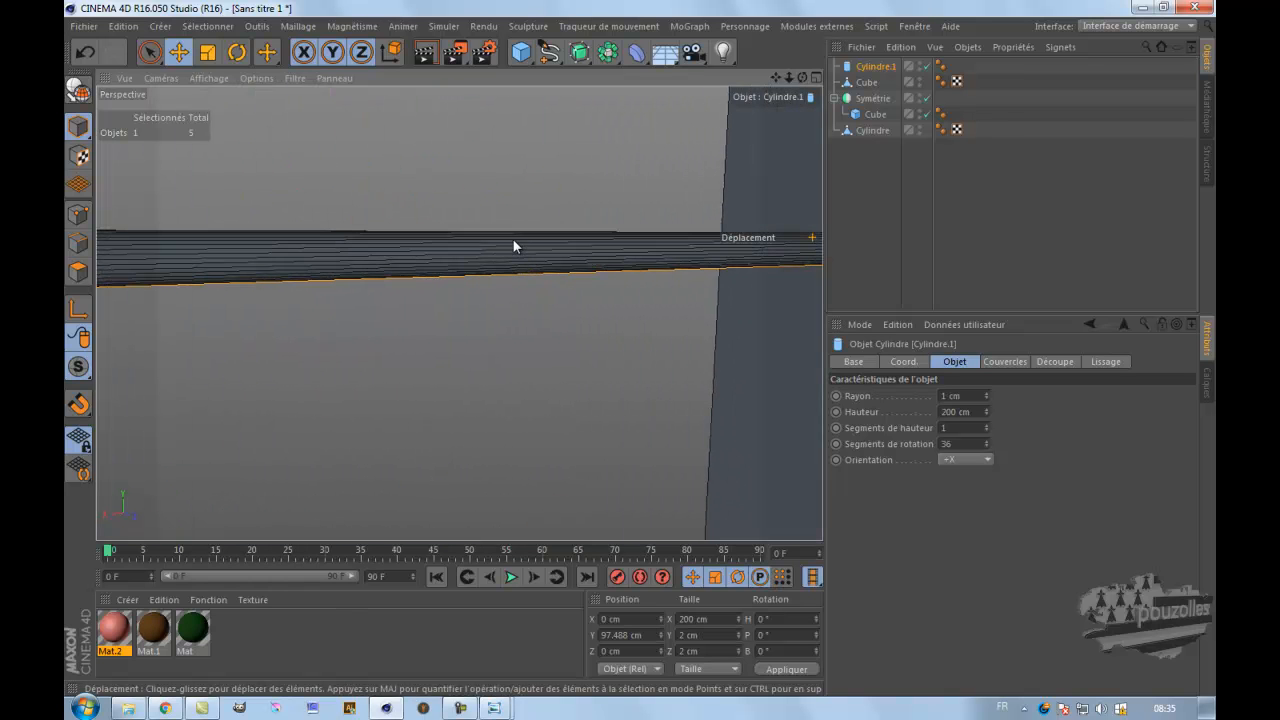
{"action": "left_click", "coordinate": [946, 443]}
{"action": "key", "text": "Return"}
- Shorten the rod to a height of 130 cm, checking its length against the posts in the front view
{"action": "scroll", "coordinate": [709, 364], "scroll_direction": "down", "scroll_amount": 5}
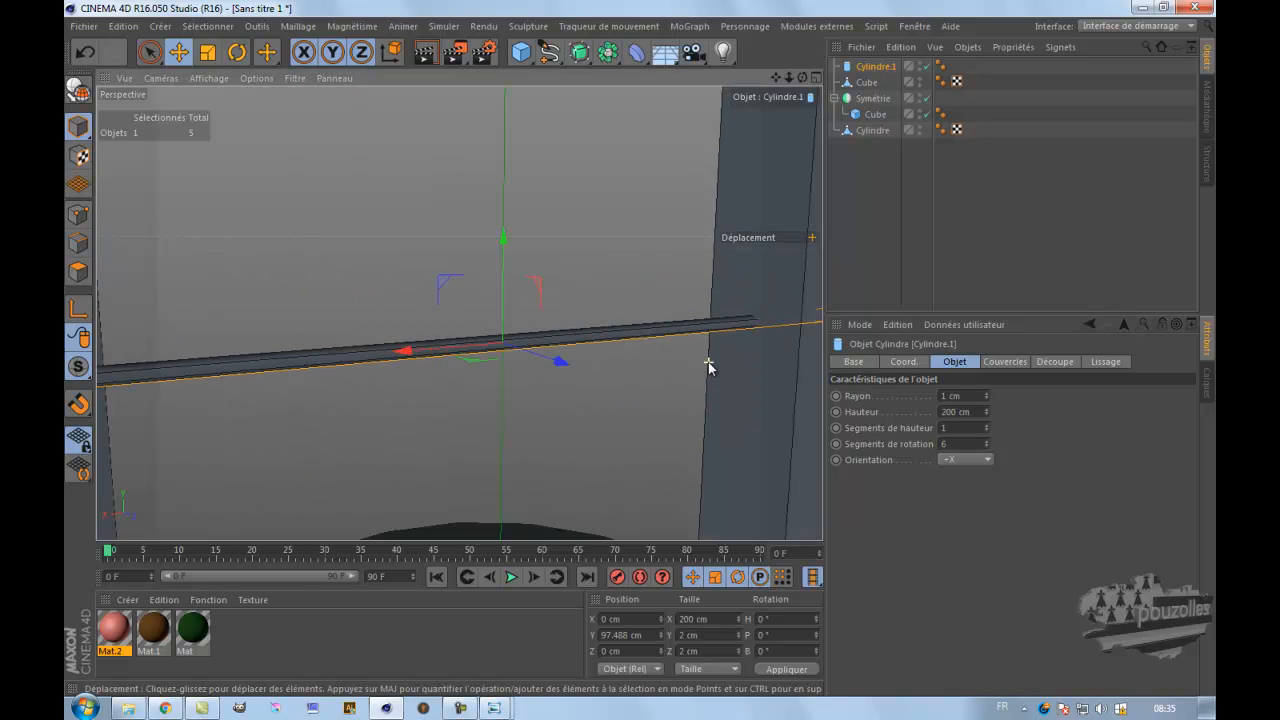
{"action": "scroll", "coordinate": [709, 366], "scroll_direction": "down", "scroll_amount": 6}
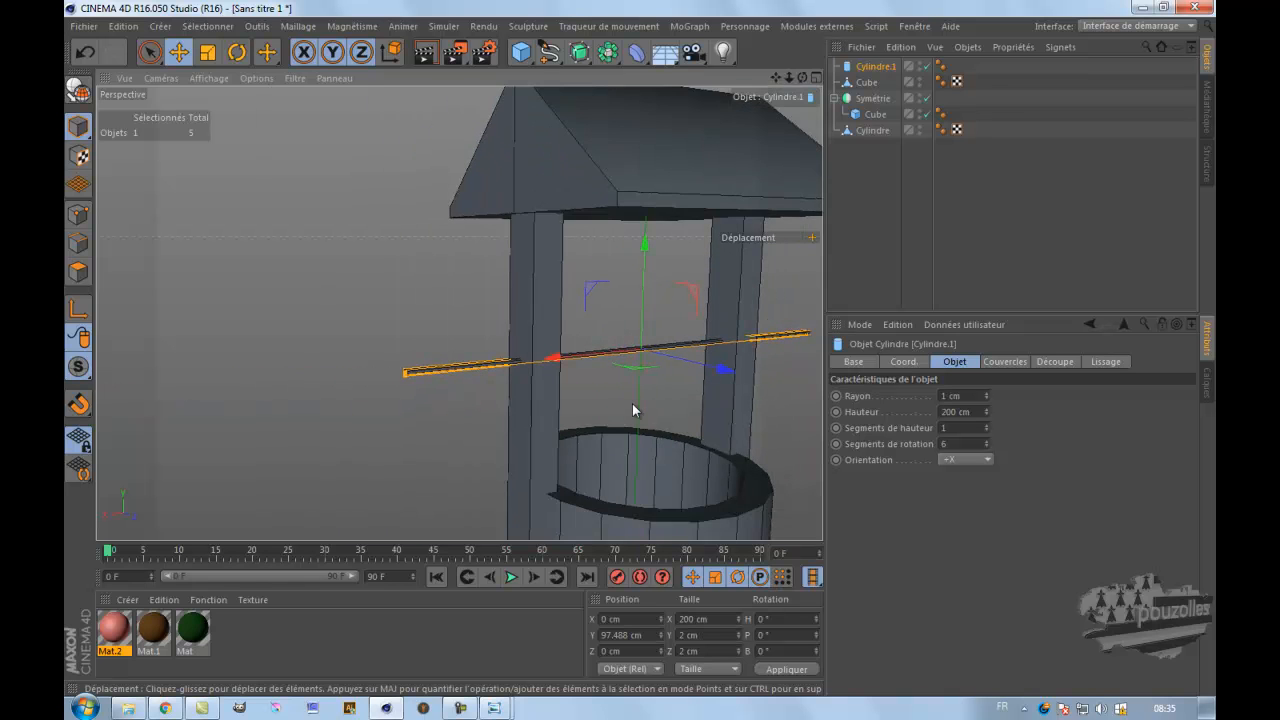
{"action": "middle_click", "coordinate": [590, 412]}
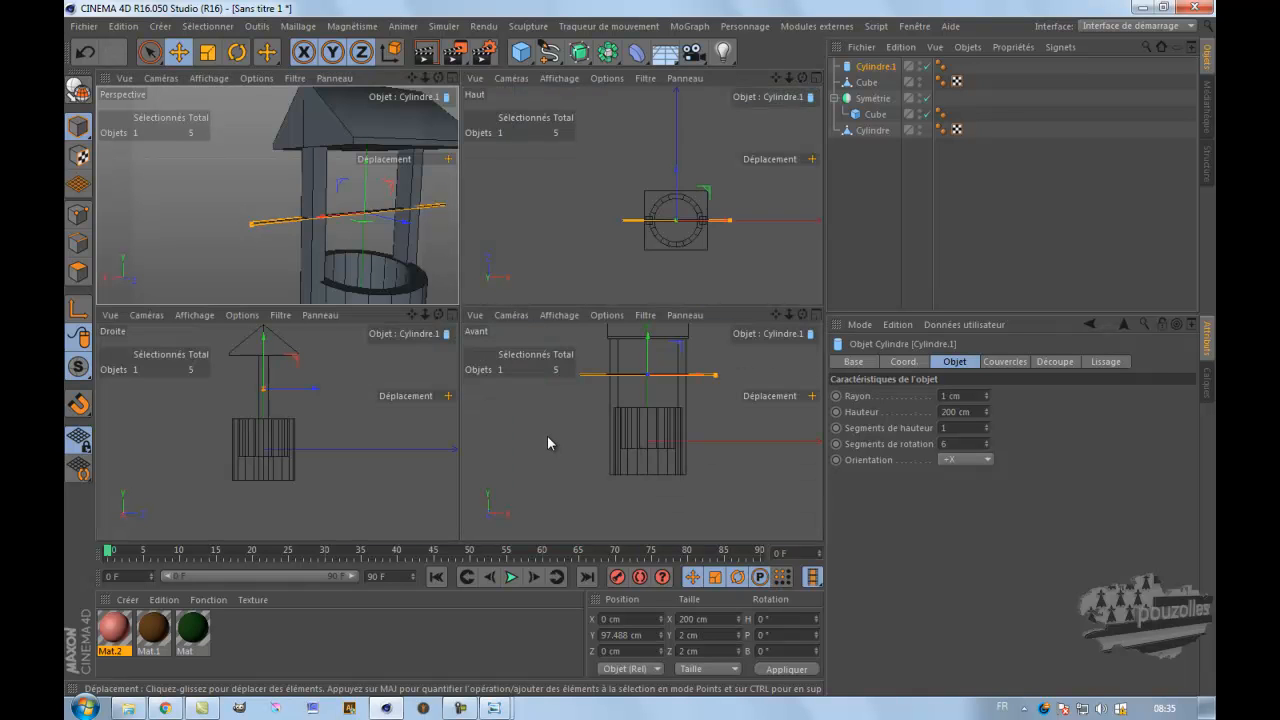
{"action": "middle_click", "coordinate": [547, 435]}
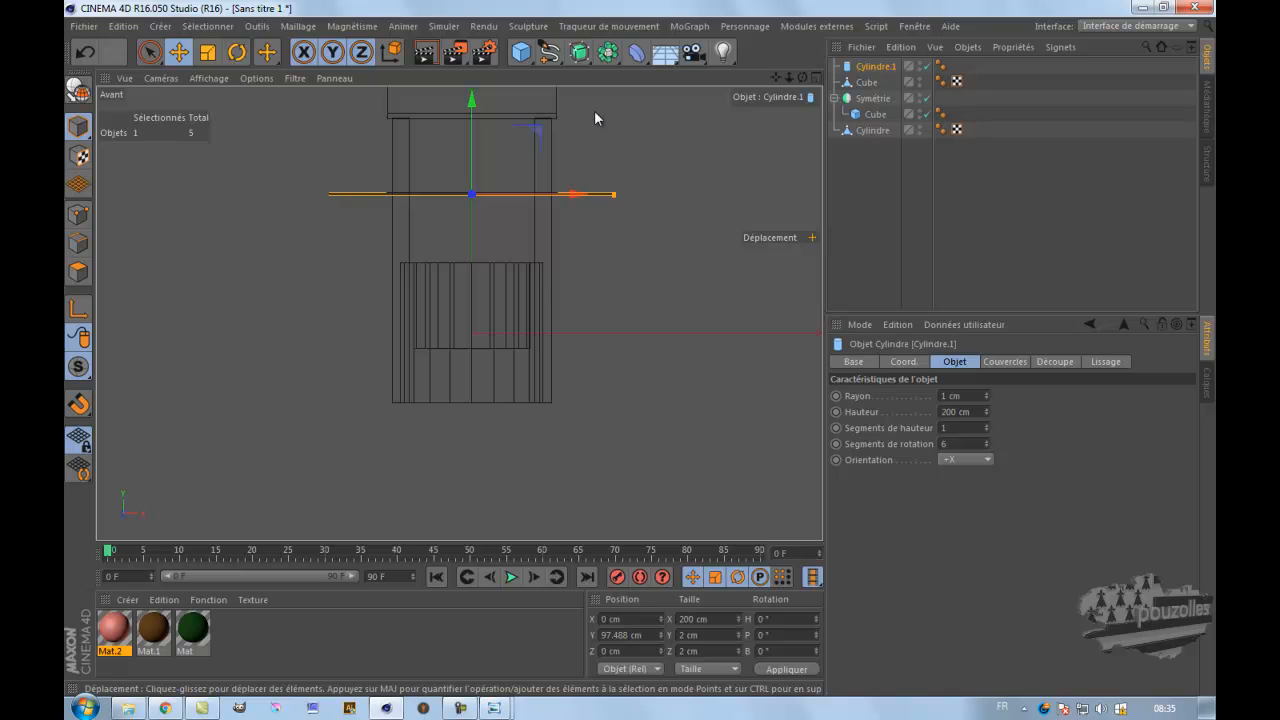
{"action": "left_click_drag", "start_coordinate": [775, 78], "coordinate": [777, 139]}
{"action": "scroll", "coordinate": [443, 284], "scroll_direction": "up", "scroll_amount": 3}
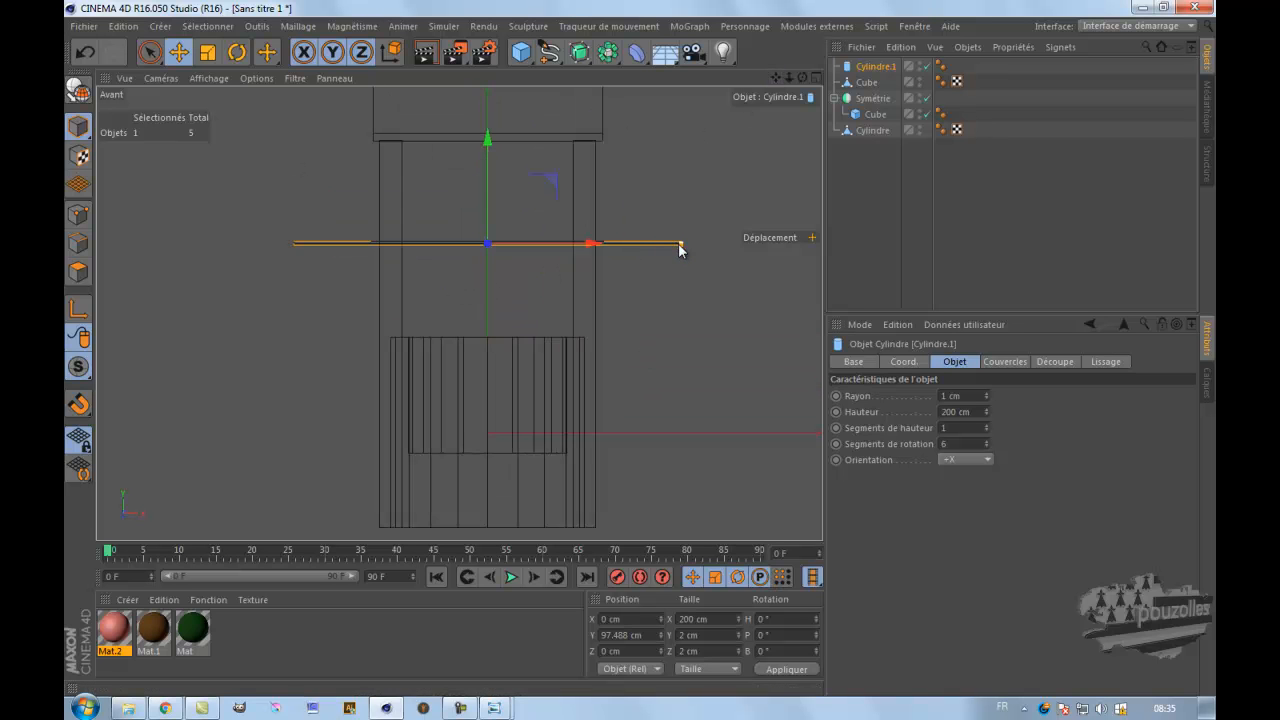
{"action": "left_click", "coordinate": [986, 414]}
{"action": "left_click_drag", "start_coordinate": [987, 418], "coordinate": [986, 423]}
{"action": "left_click", "coordinate": [986, 416]}
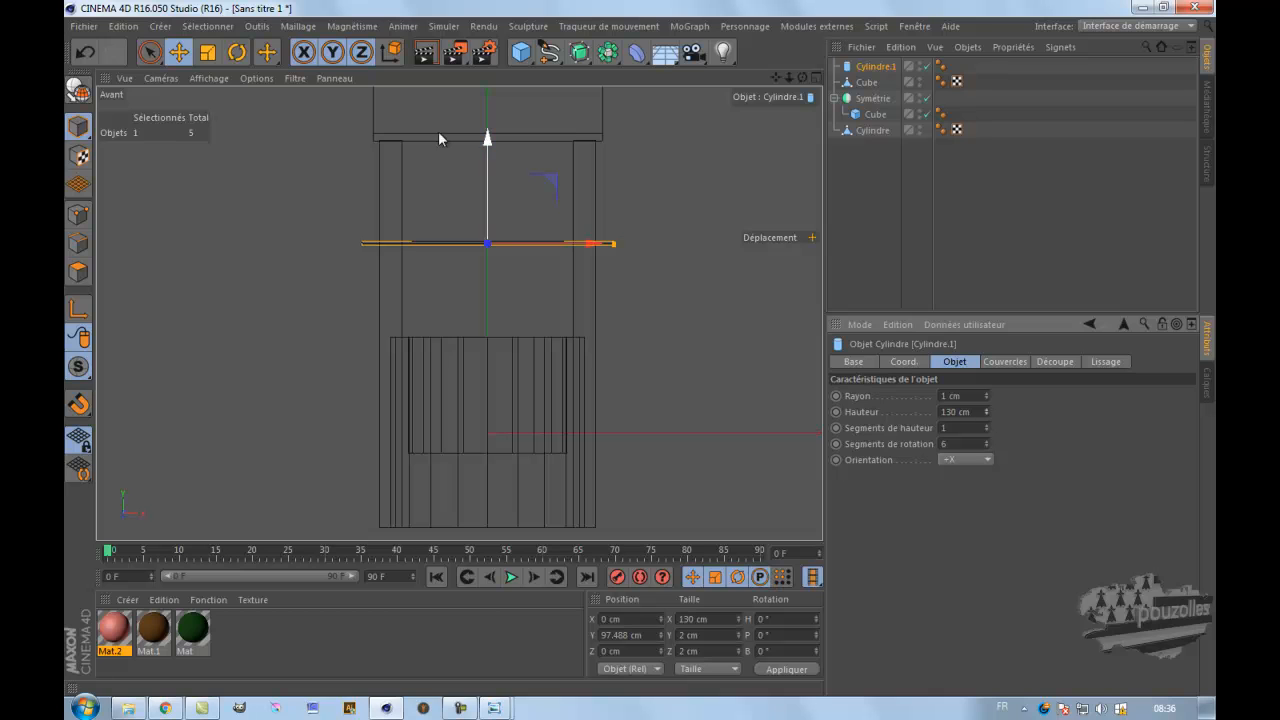
- Move the rod to about X 7.4 cm and Y 115.2 cm so one end extends past its post
{"action": "left_click_drag", "start_coordinate": [591, 249], "coordinate": [603, 252]}
{"action": "left_click_drag", "start_coordinate": [503, 138], "coordinate": [501, 111]}
{"action": "middle_click", "coordinate": [301, 241]}
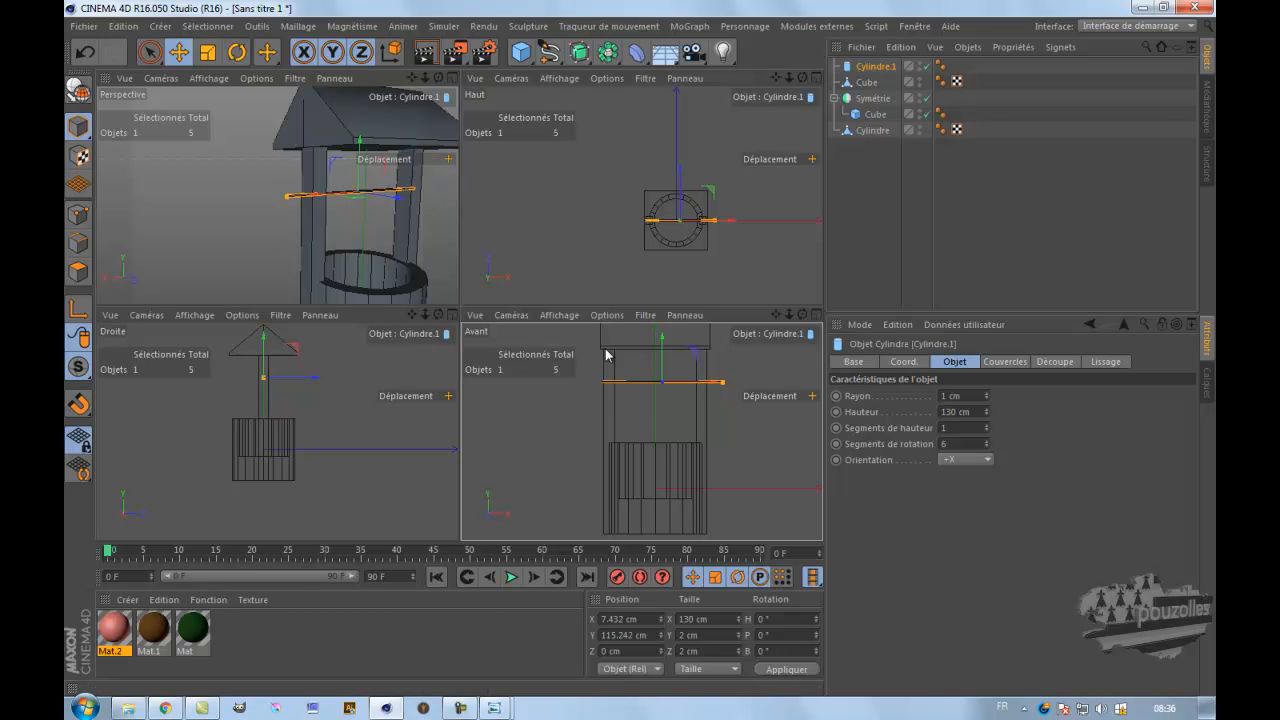
{"action": "middle_click", "coordinate": [633, 383]}
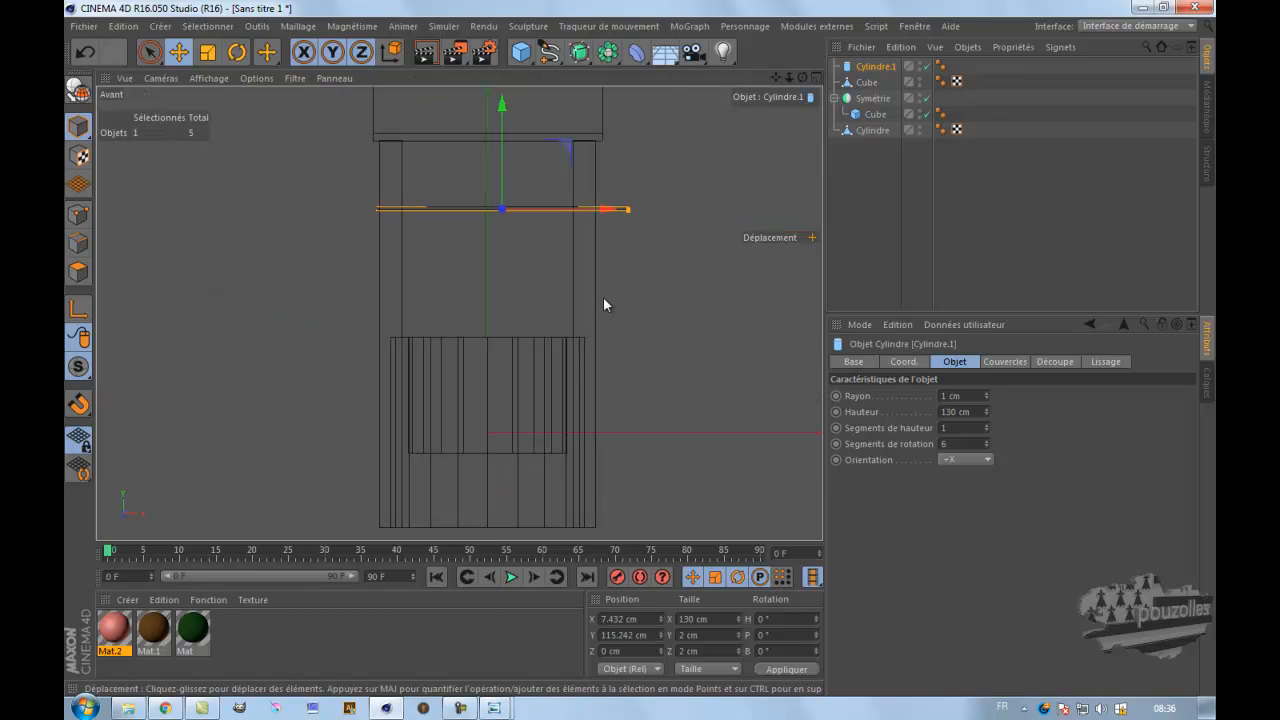
- Duplicate the rod and set the copy's radius to 6 cm
{"action": "left_click_drag", "start_coordinate": [868, 71], "coordinate": [876, 63]}
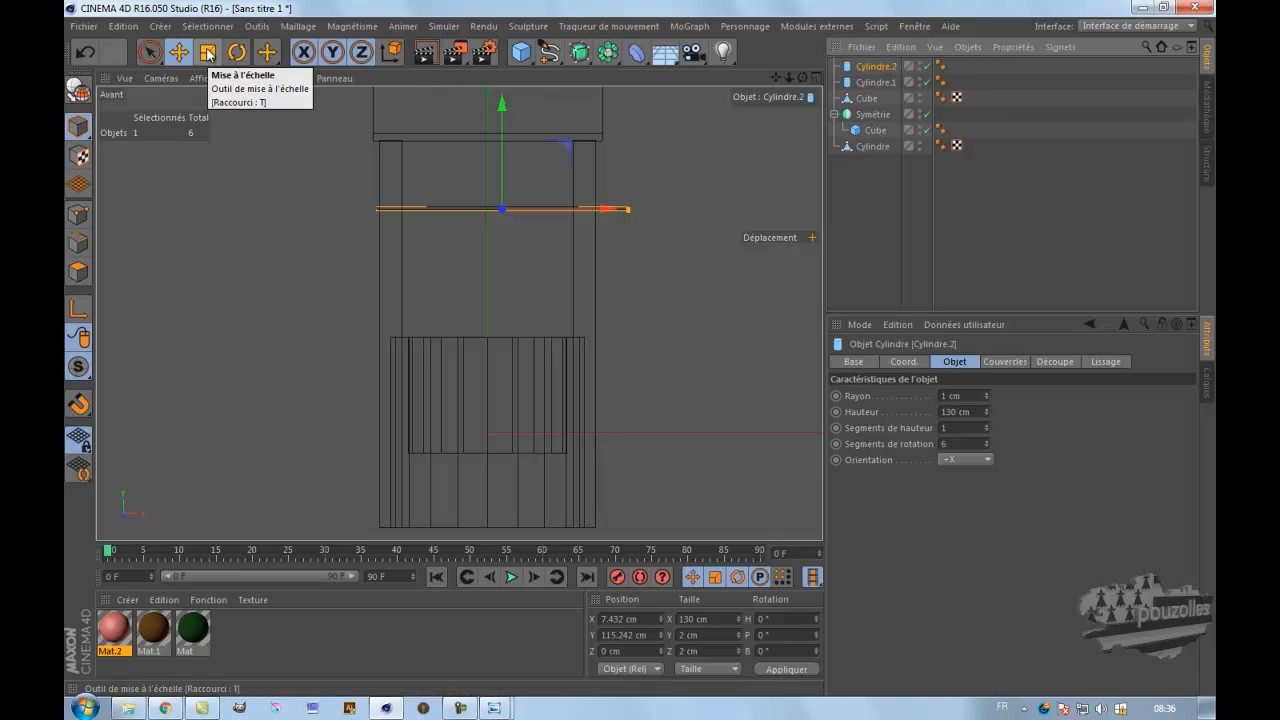
{"action": "left_click", "coordinate": [207, 53]}
{"action": "left_click", "coordinate": [177, 55]}
{"action": "left_click", "coordinate": [876, 66]}
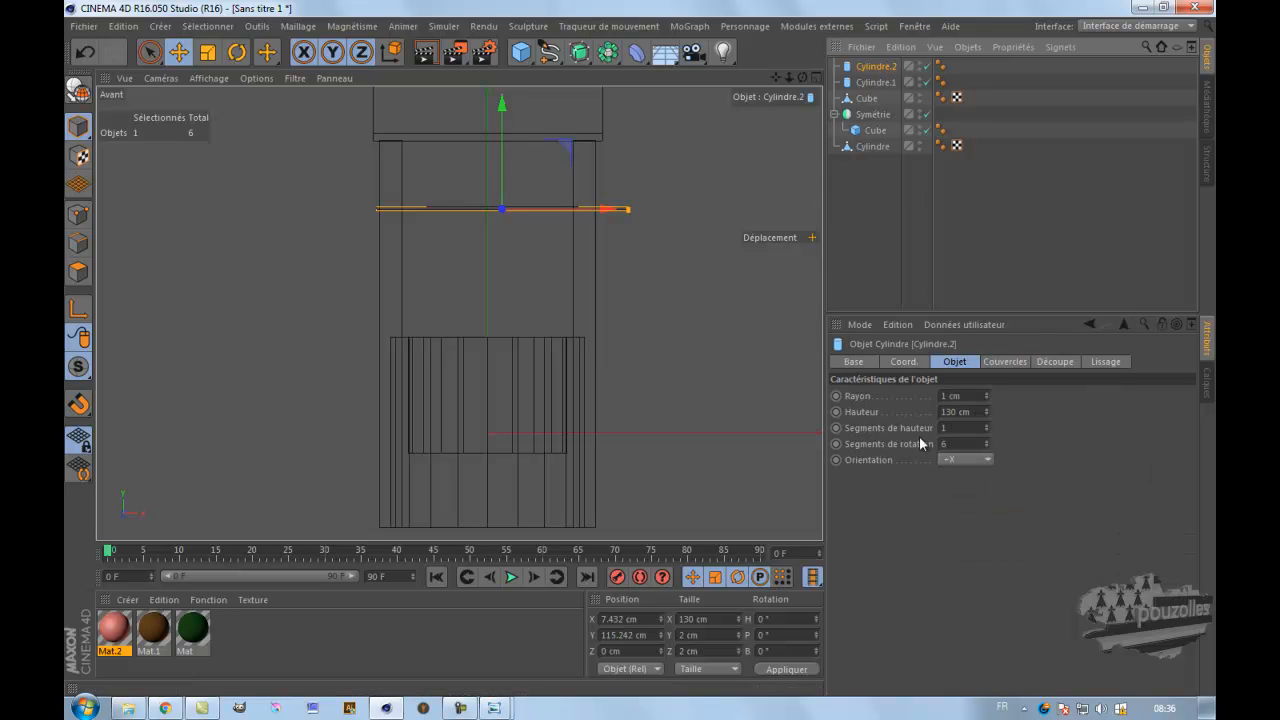
{"action": "left_click", "coordinate": [986, 392]}
{"action": "left_click", "coordinate": [986, 392]}
{"action": "left_click", "coordinate": [986, 392]}
{"action": "left_click", "coordinate": [986, 392]}
{"action": "left_click", "coordinate": [986, 392]}
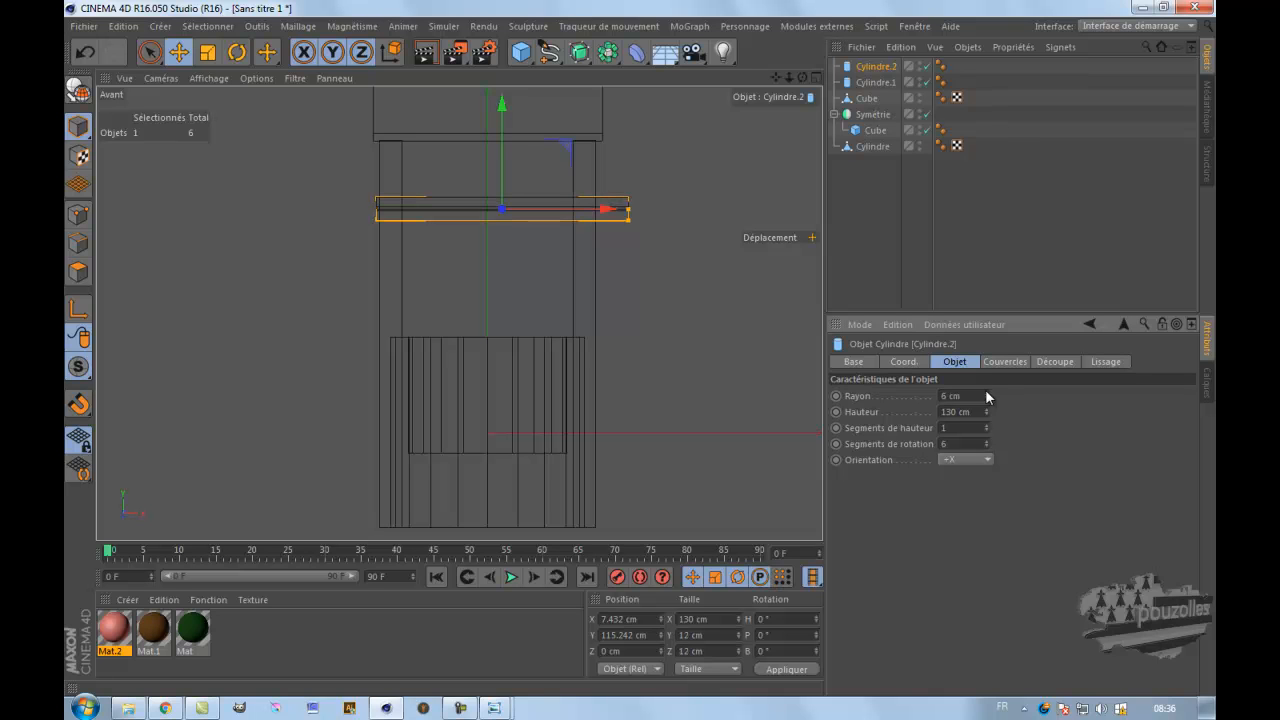
- Shorten the thicker cylinder to a height of 83 cm and centre it between the posts at X 0 cm
{"action": "left_click_drag", "start_coordinate": [987, 412], "coordinate": [987, 412]}
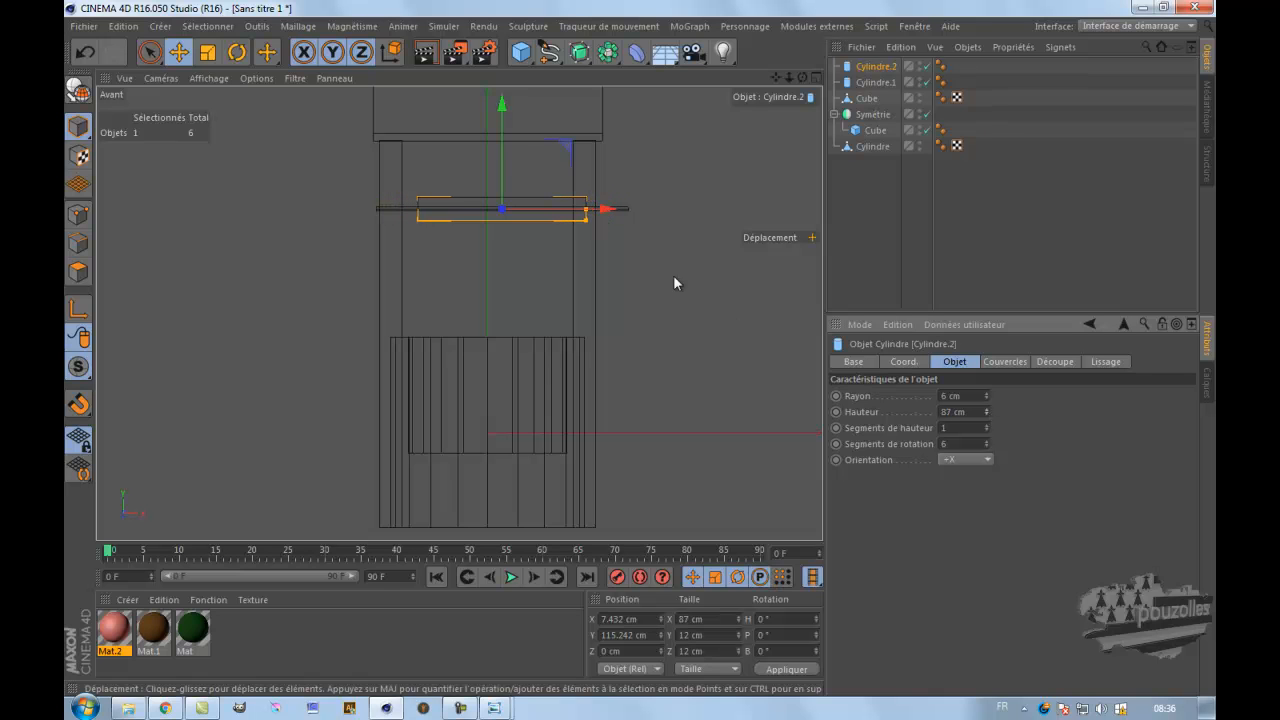
{"action": "left_click_drag", "start_coordinate": [603, 209], "coordinate": [594, 211]}
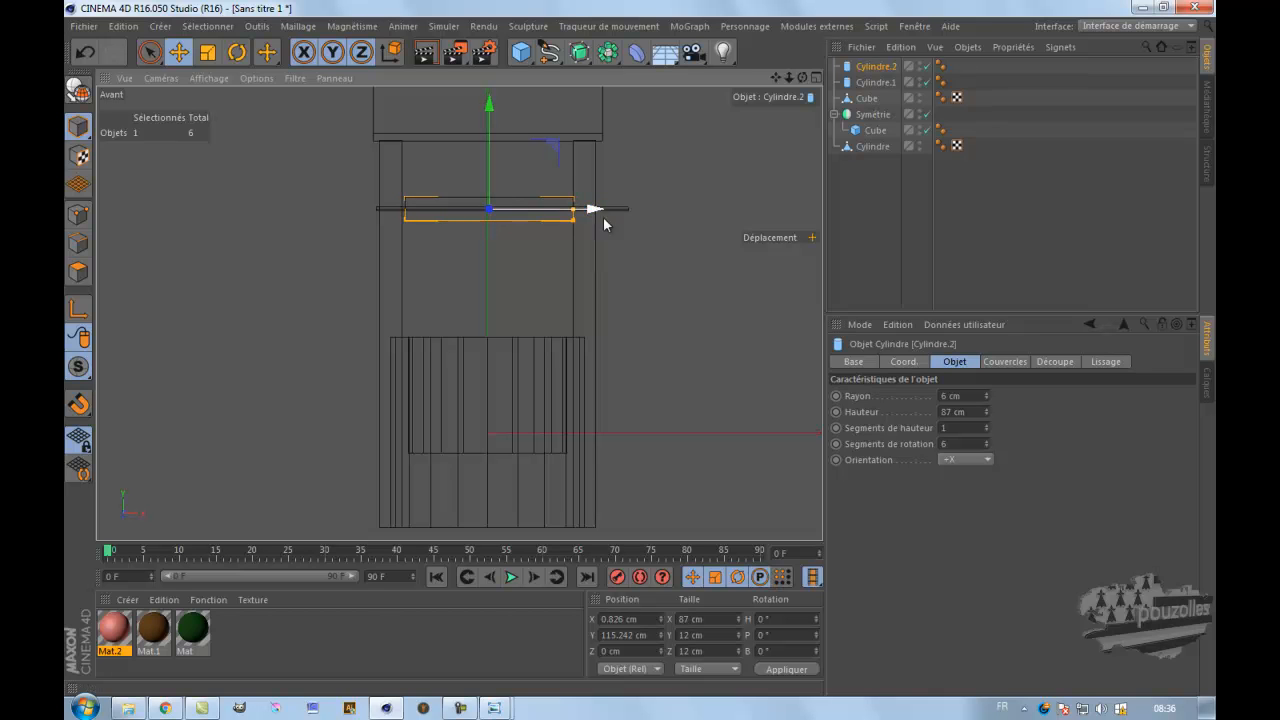
{"action": "left_click", "coordinate": [987, 415]}
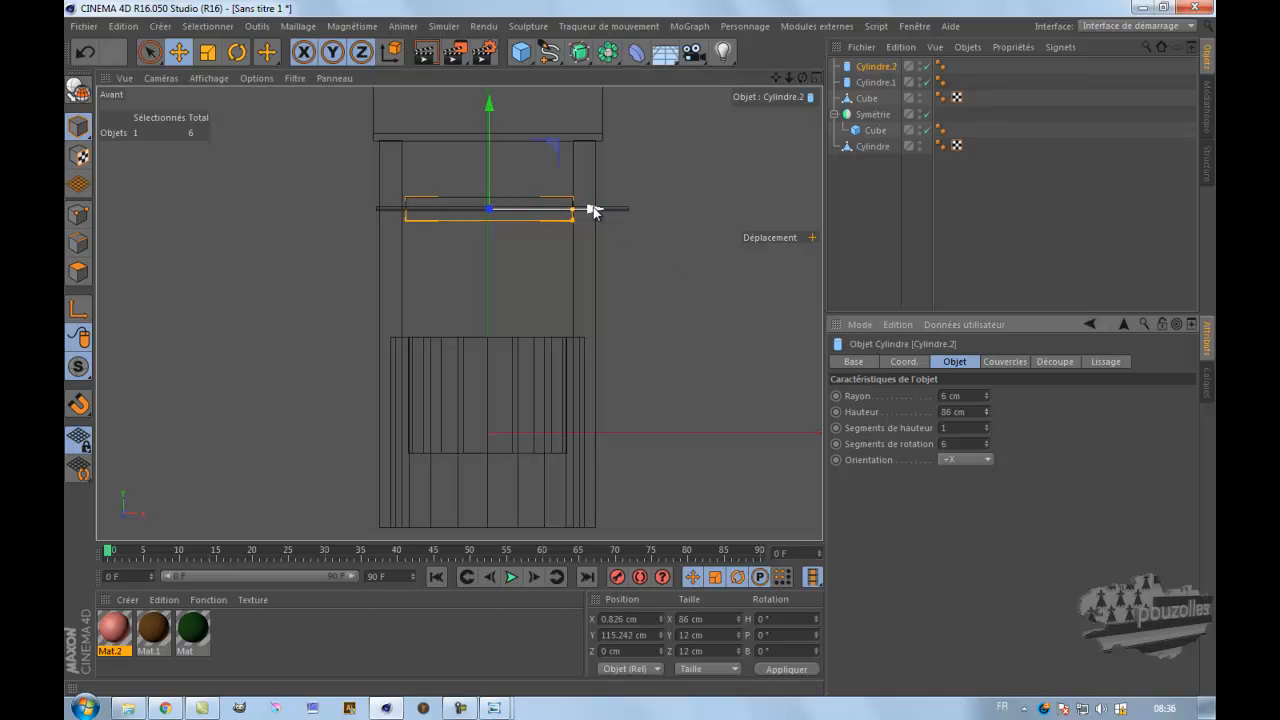
{"action": "left_click_drag", "start_coordinate": [592, 210], "coordinate": [591, 212]}
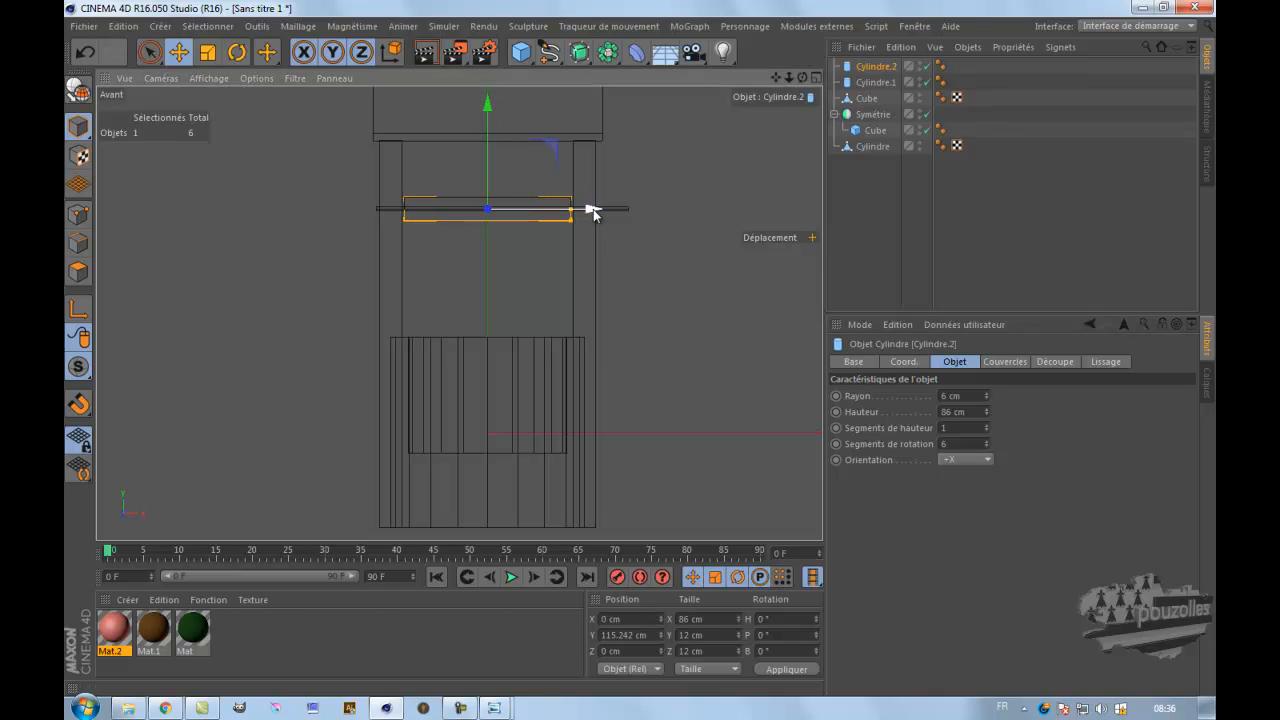
{"action": "left_click", "coordinate": [987, 415]}
{"action": "left_click", "coordinate": [987, 414]}
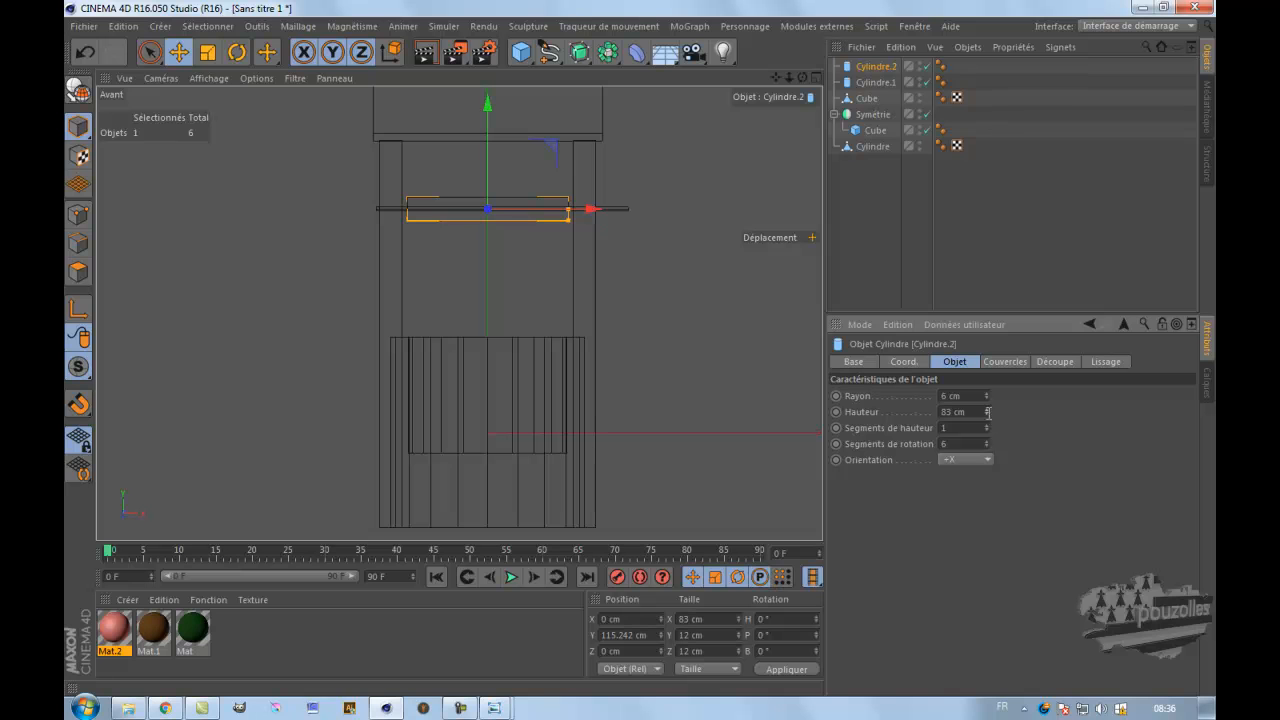
- Increase the thicker cylinder's radius to 8 cm, judging its size in the perspective view
{"action": "middle_click", "coordinate": [243, 257]}
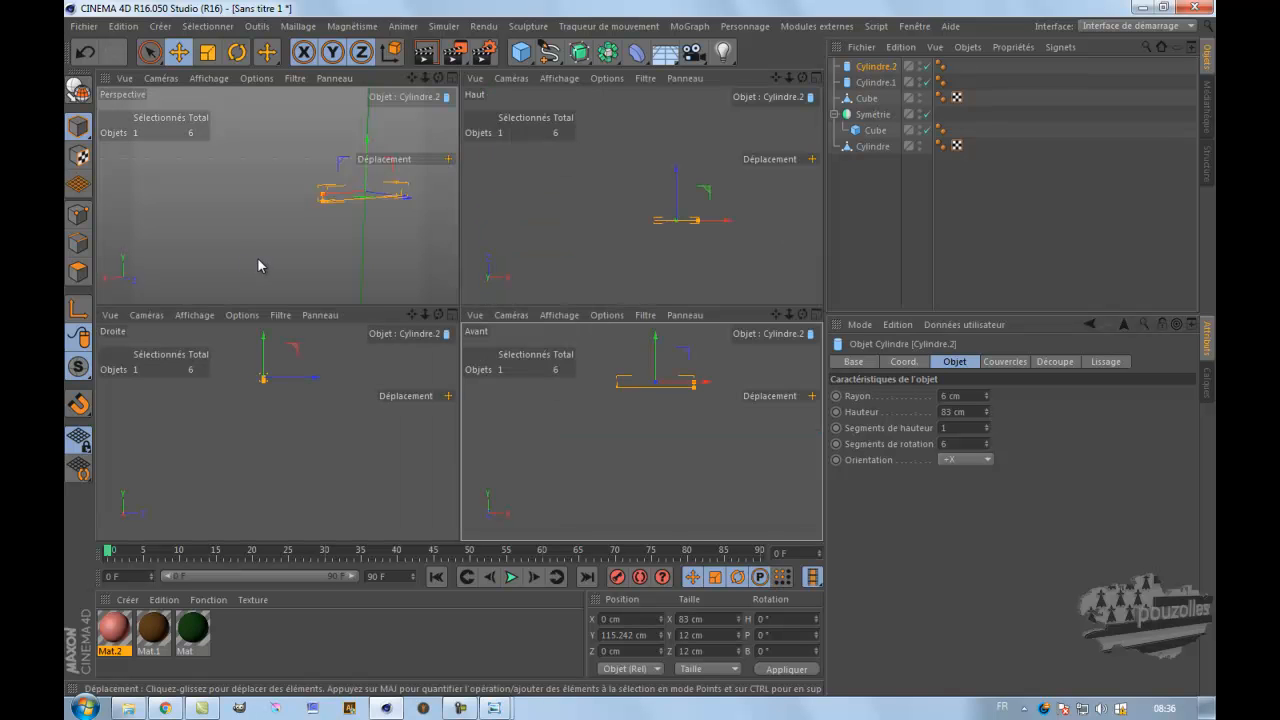
{"action": "middle_click", "coordinate": [258, 261]}
{"action": "left_click_drag", "start_coordinate": [802, 78], "coordinate": [638, 347]}
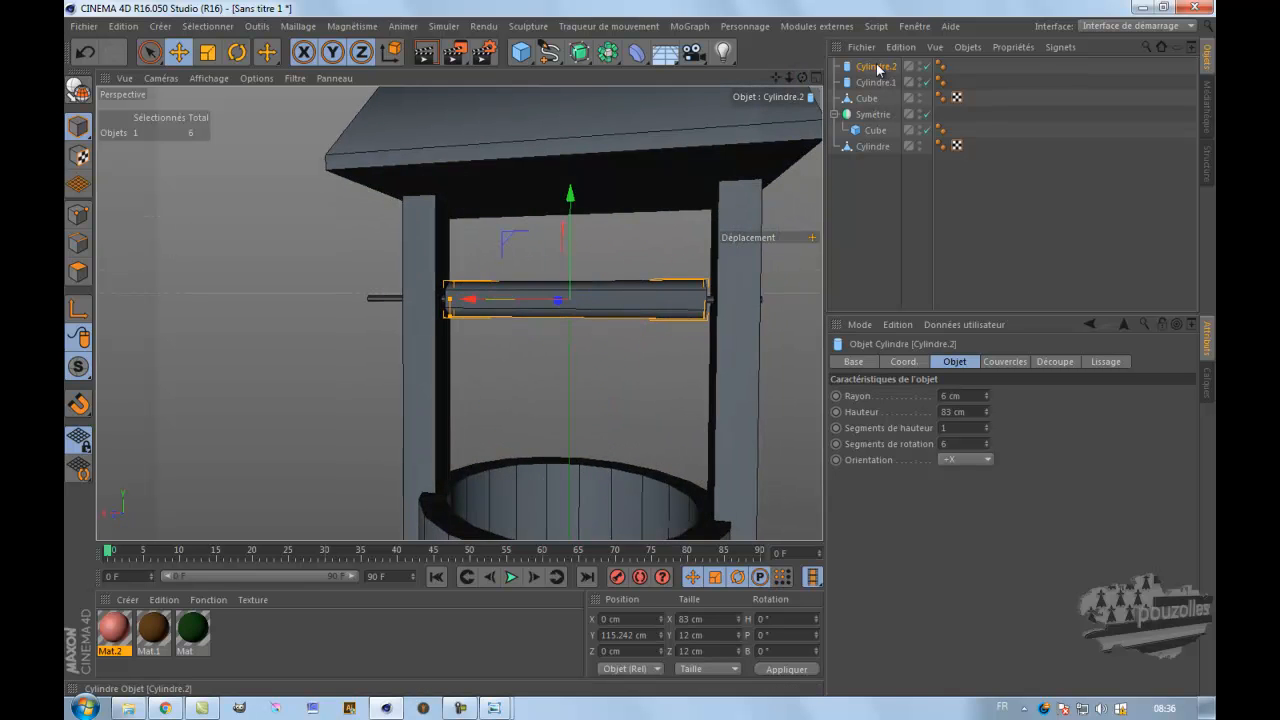
{"action": "left_click", "coordinate": [986, 393]}
{"action": "left_click", "coordinate": [986, 393]}
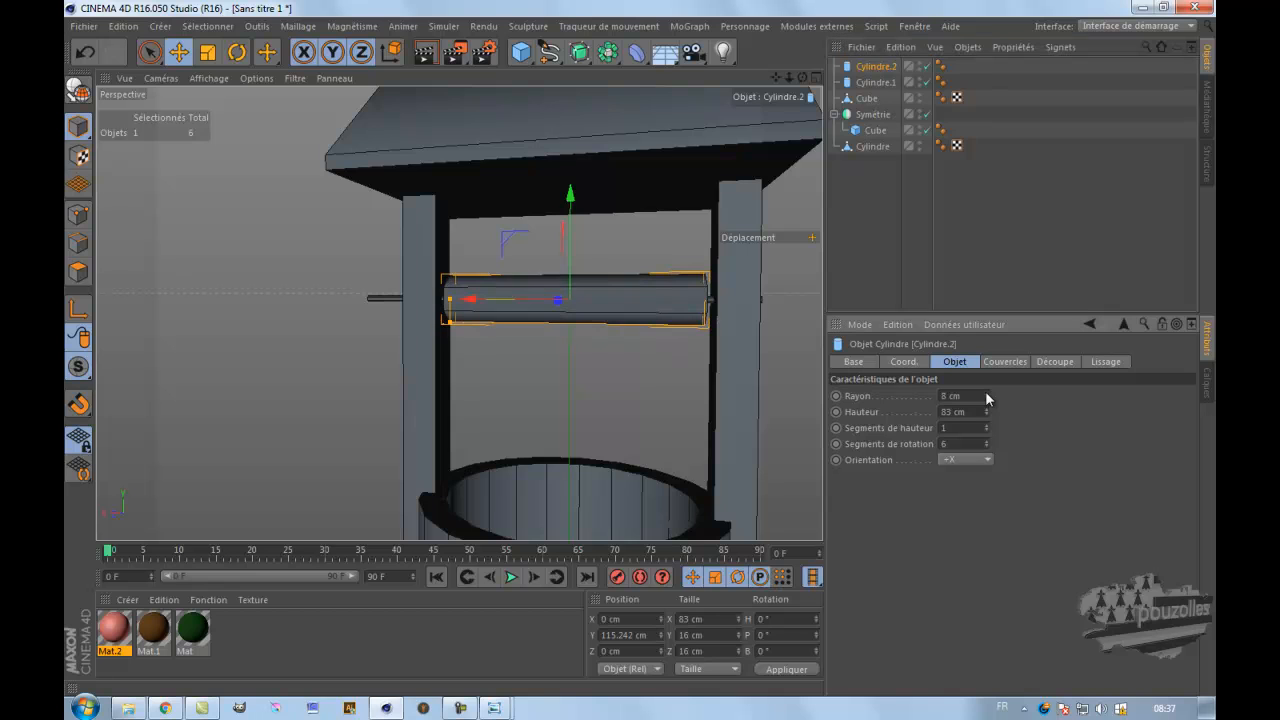
- Set the thicker cylinder's rotation segments to 8 and render the view to check the winch
{"action": "left_click", "coordinate": [986, 442]}
{"action": "left_click", "coordinate": [986, 442]}
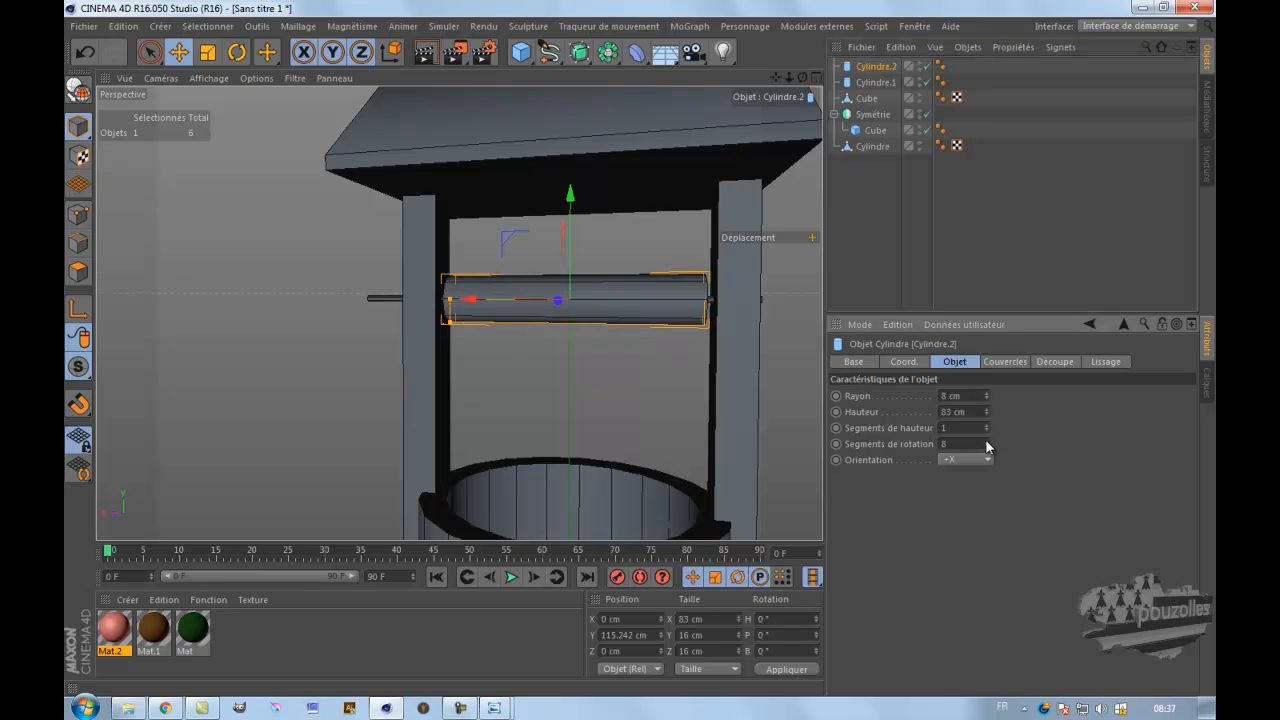
{"action": "mouse_move", "coordinate": [801, 77]}
{"action": "left_mouse_down"}
{"action": "mouse_move", "coordinate": [639, 347]}
{"action": "mouse_move", "coordinate": [797, 100]}
{"action": "left_mouse_up"}
{"action": "scroll", "coordinate": [771, 225], "scroll_direction": "down", "scroll_amount": 3}
{"action": "scroll", "coordinate": [771, 225], "scroll_direction": "down", "scroll_amount": 2}
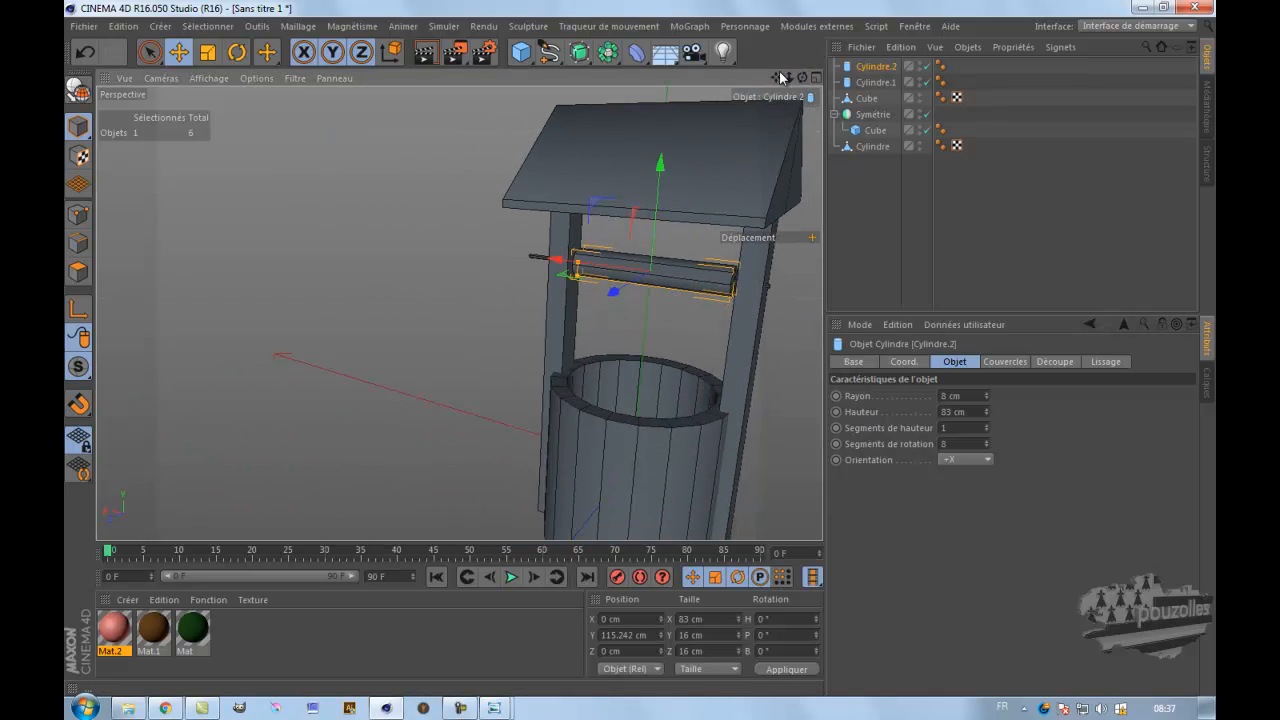
{"action": "left_click_drag", "start_coordinate": [775, 77], "coordinate": [638, 346]}
{"action": "left_click", "coordinate": [427, 55]}
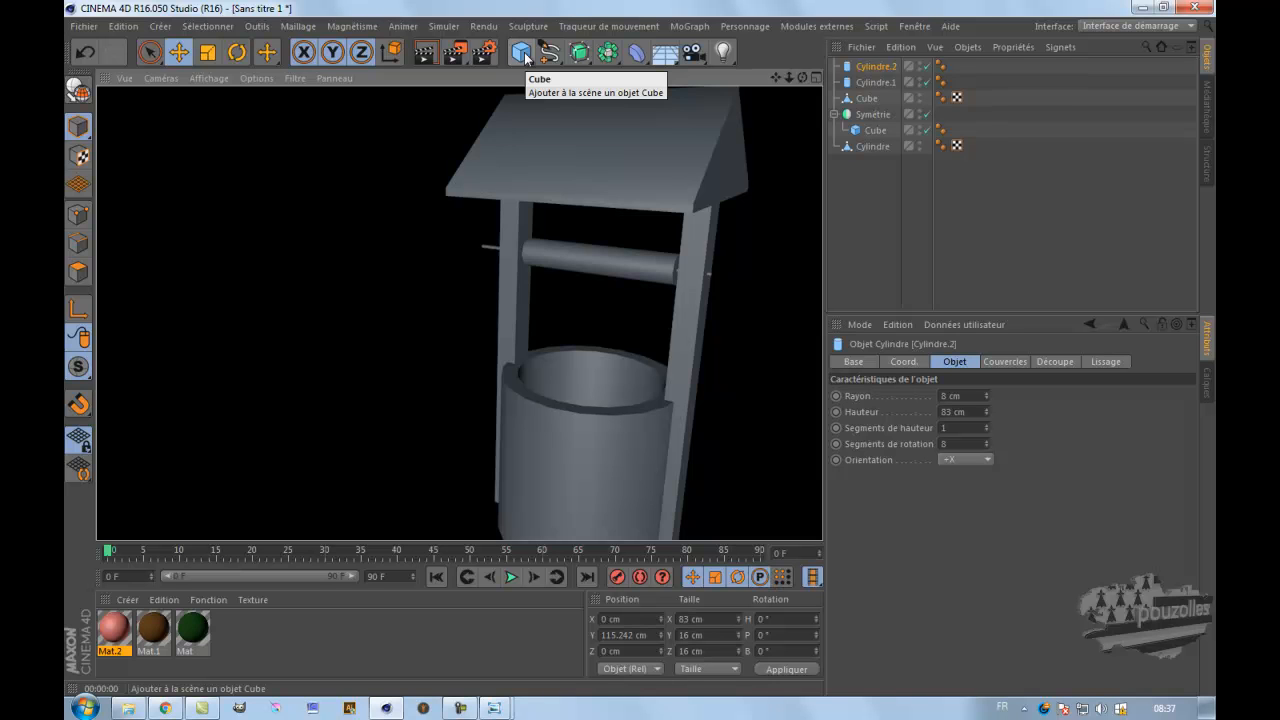
- Add a cube and shrink it in the front view to about 3.6 by 31.5 cm, beside the axle's protruding end
{"action": "left_click", "coordinate": [522, 54]}
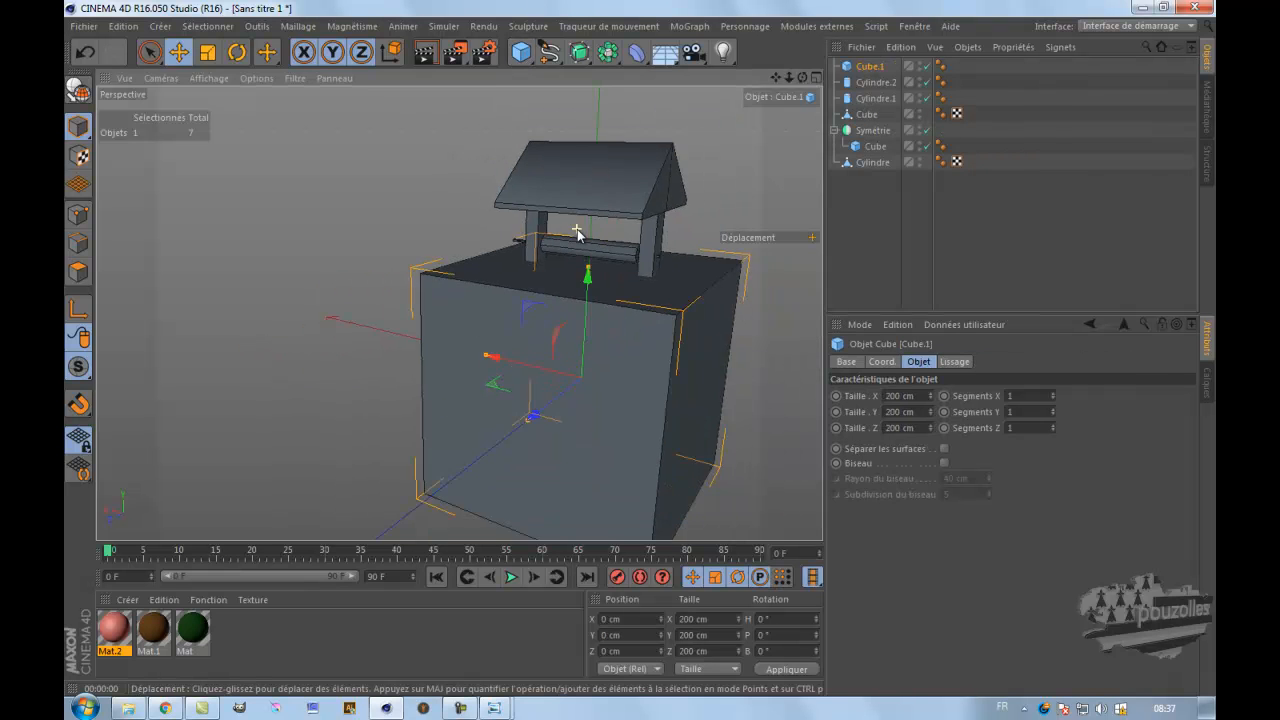
{"action": "scroll", "coordinate": [576, 236], "scroll_direction": "down", "scroll_amount": 1}
{"action": "middle_click", "coordinate": [546, 352]}
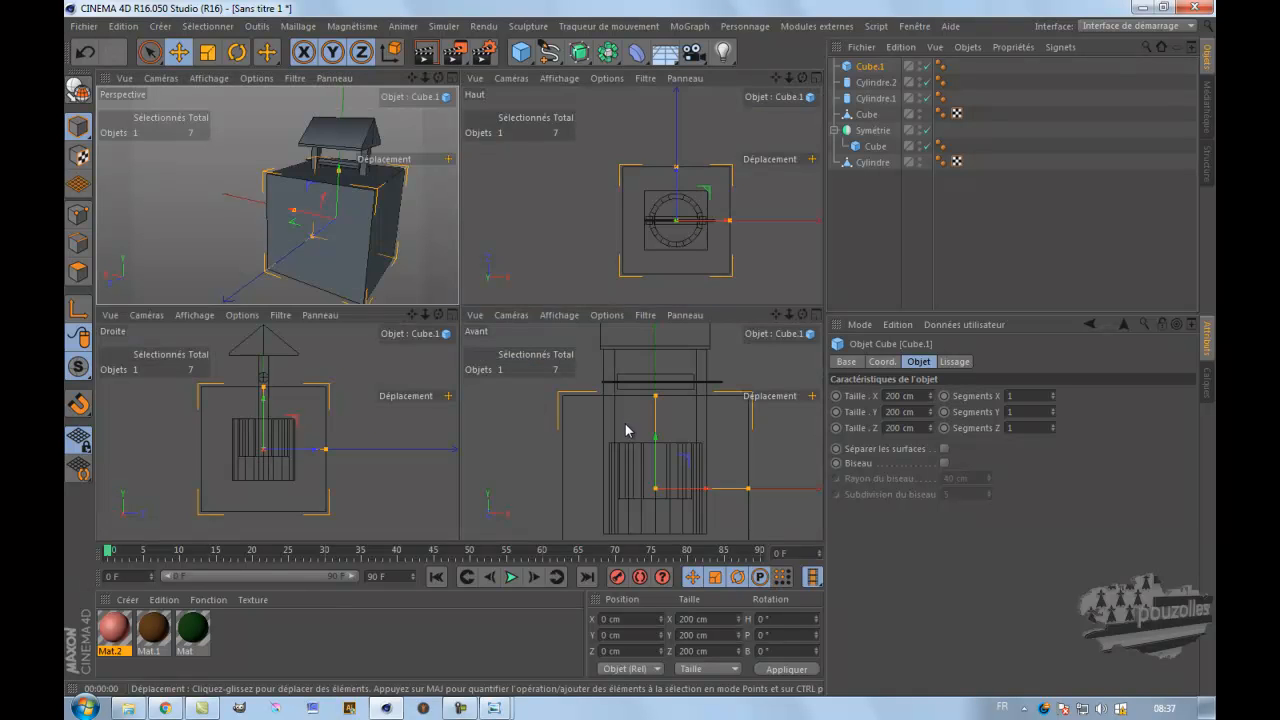
{"action": "middle_click", "coordinate": [626, 430]}
{"action": "left_click_drag", "start_coordinate": [776, 77], "coordinate": [640, 345]}
{"action": "left_click_drag", "start_coordinate": [502, 146], "coordinate": [543, 315]}
{"action": "left_click_drag", "start_coordinate": [692, 340], "coordinate": [639, 350]}
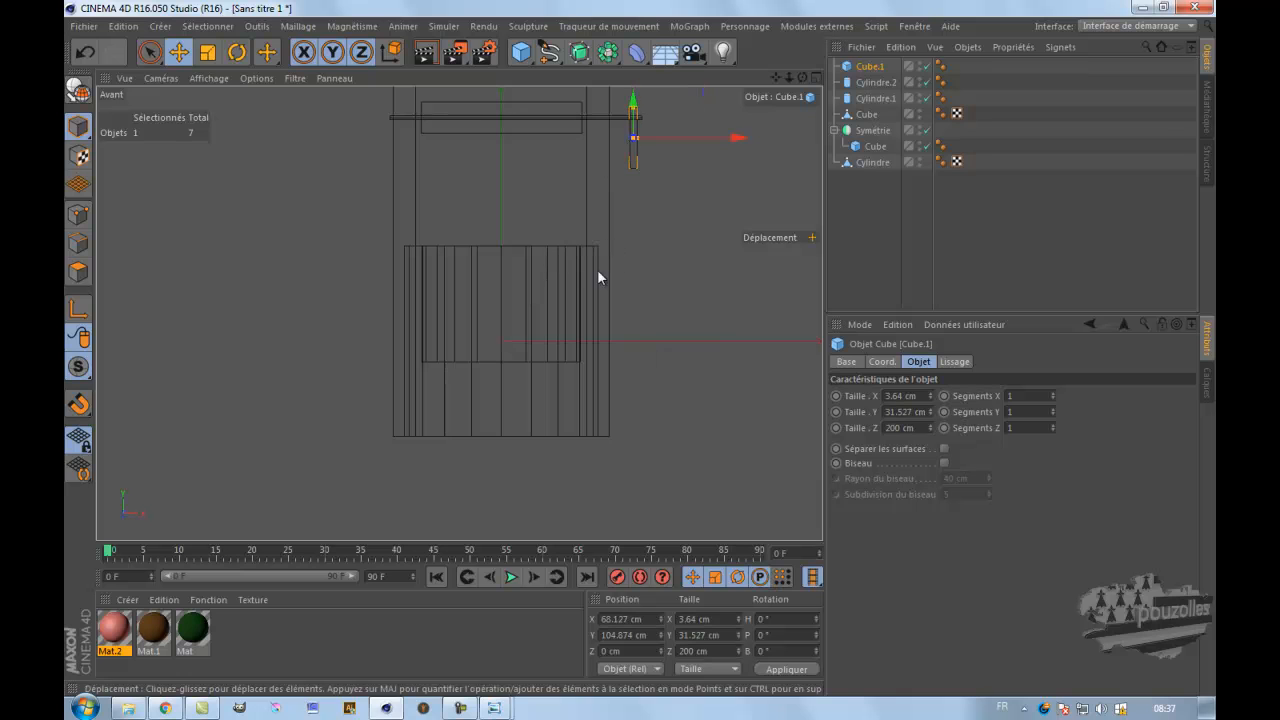
- Thin the crank arm to about 2.1 cm in X and place it at about X 70.3 cm, Y 102.8 cm
{"action": "left_click_drag", "start_coordinate": [775, 77], "coordinate": [640, 358]}
{"action": "scroll", "coordinate": [558, 257], "scroll_direction": "up", "scroll_amount": 1}
{"action": "scroll", "coordinate": [558, 262], "scroll_direction": "up", "scroll_amount": 5}
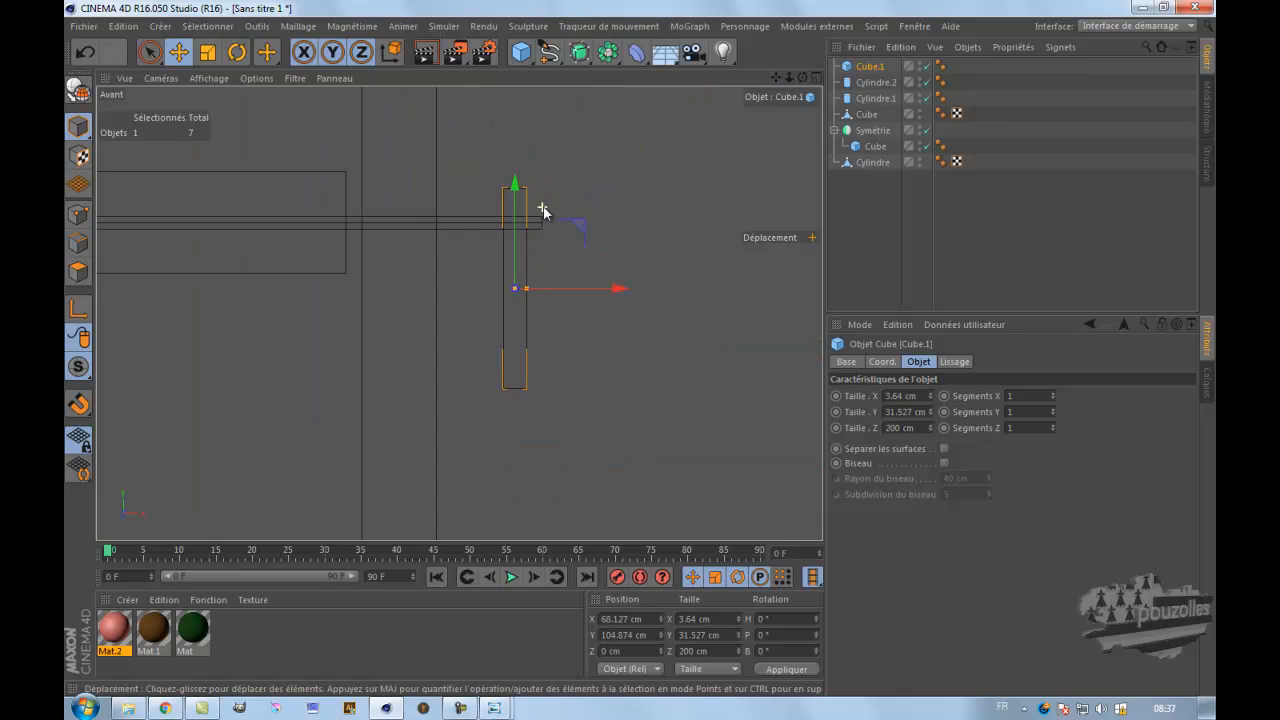
{"action": "left_click_drag", "start_coordinate": [518, 200], "coordinate": [518, 227]}
{"action": "left_click_drag", "start_coordinate": [530, 319], "coordinate": [525, 319]}
{"action": "left_click_drag", "start_coordinate": [620, 322], "coordinate": [636, 321]}
- Reduce the crank arm's Z size to about 5.2 cm in the side view and check it in perspective
{"action": "middle_click", "coordinate": [429, 304]}
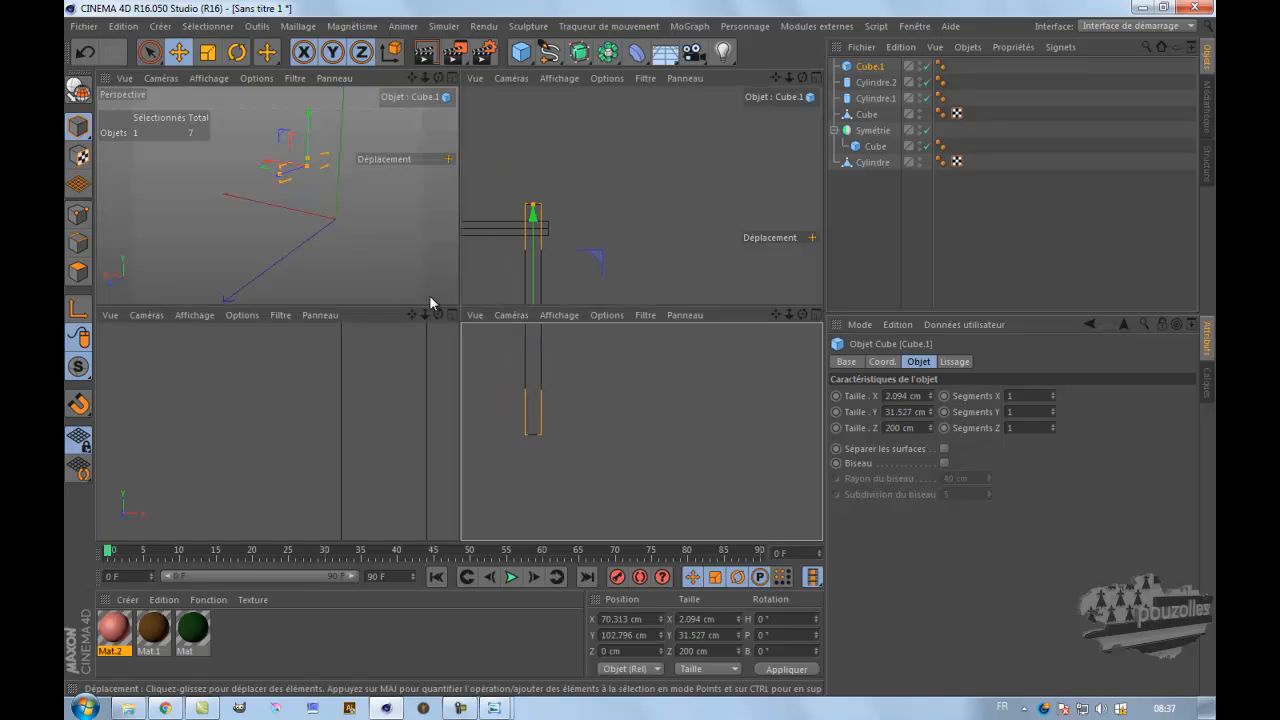
{"action": "middle_click", "coordinate": [330, 432]}
{"action": "scroll", "coordinate": [366, 309], "scroll_direction": "up", "scroll_amount": 8}
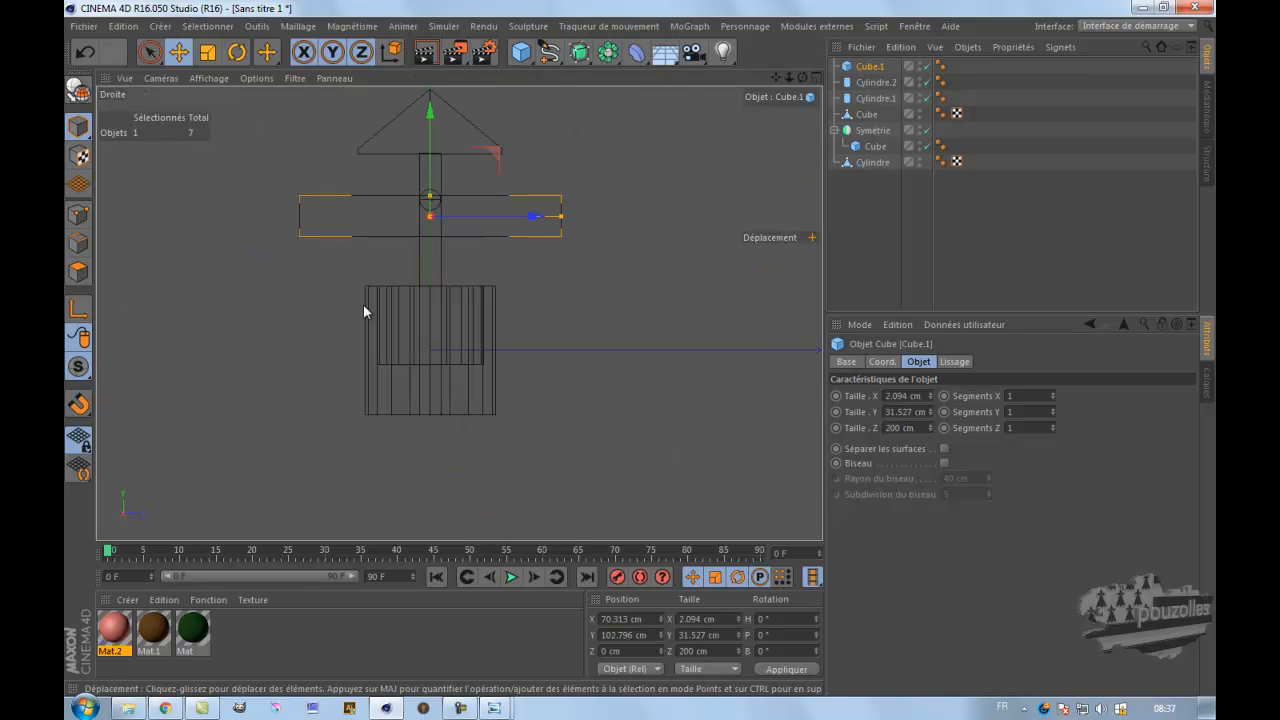
{"action": "scroll", "coordinate": [485, 180], "scroll_direction": "up", "scroll_amount": 2}
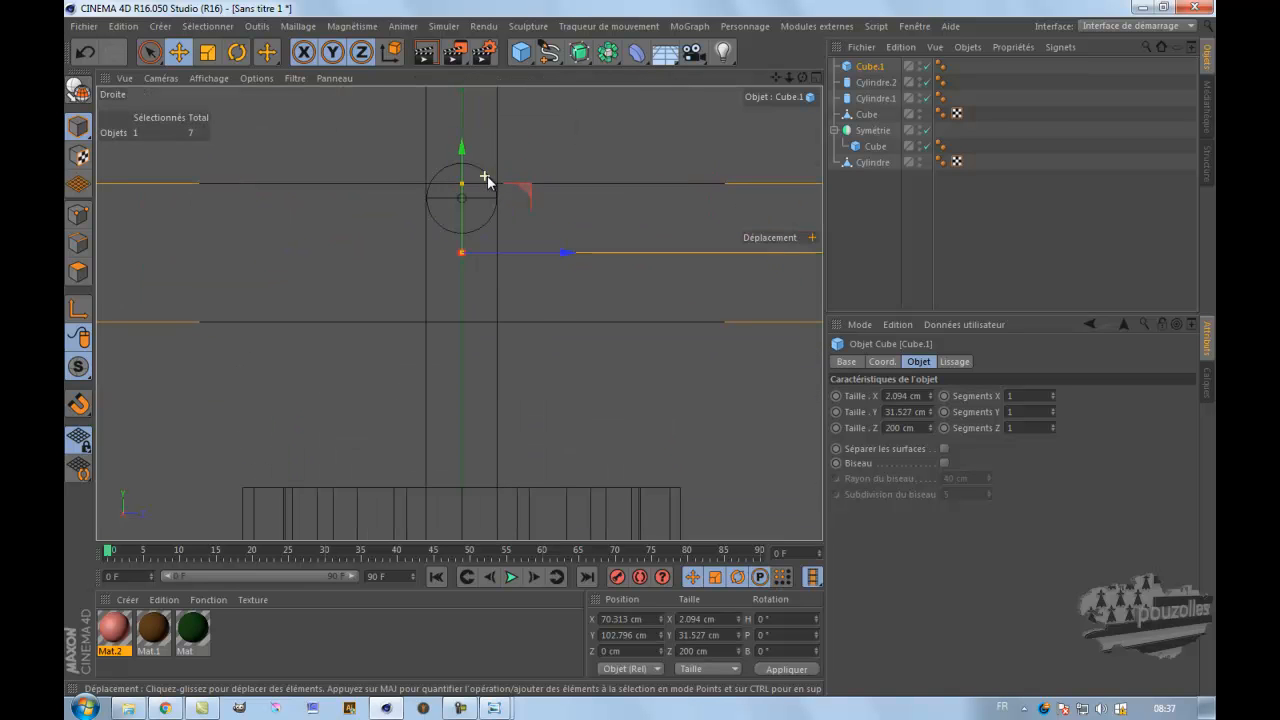
{"action": "scroll", "coordinate": [542, 214], "scroll_direction": "down", "scroll_amount": 3}
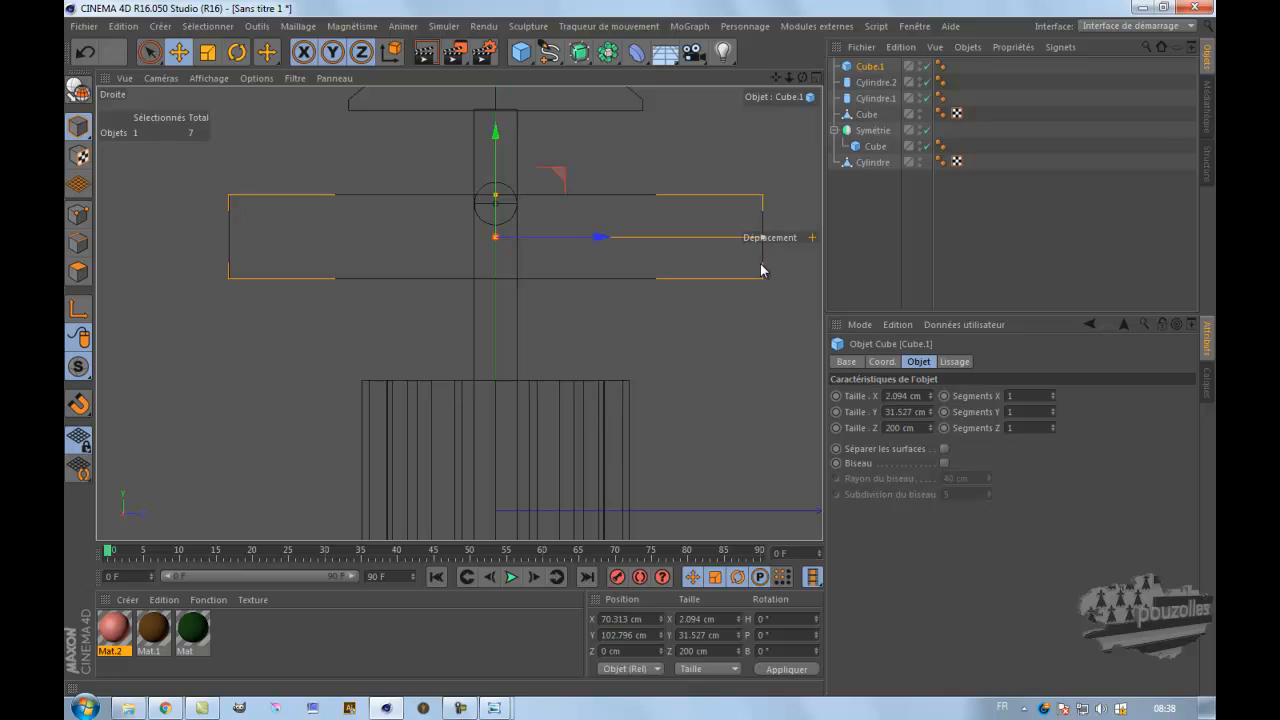
{"action": "left_click_drag", "start_coordinate": [776, 77], "coordinate": [766, 53]}
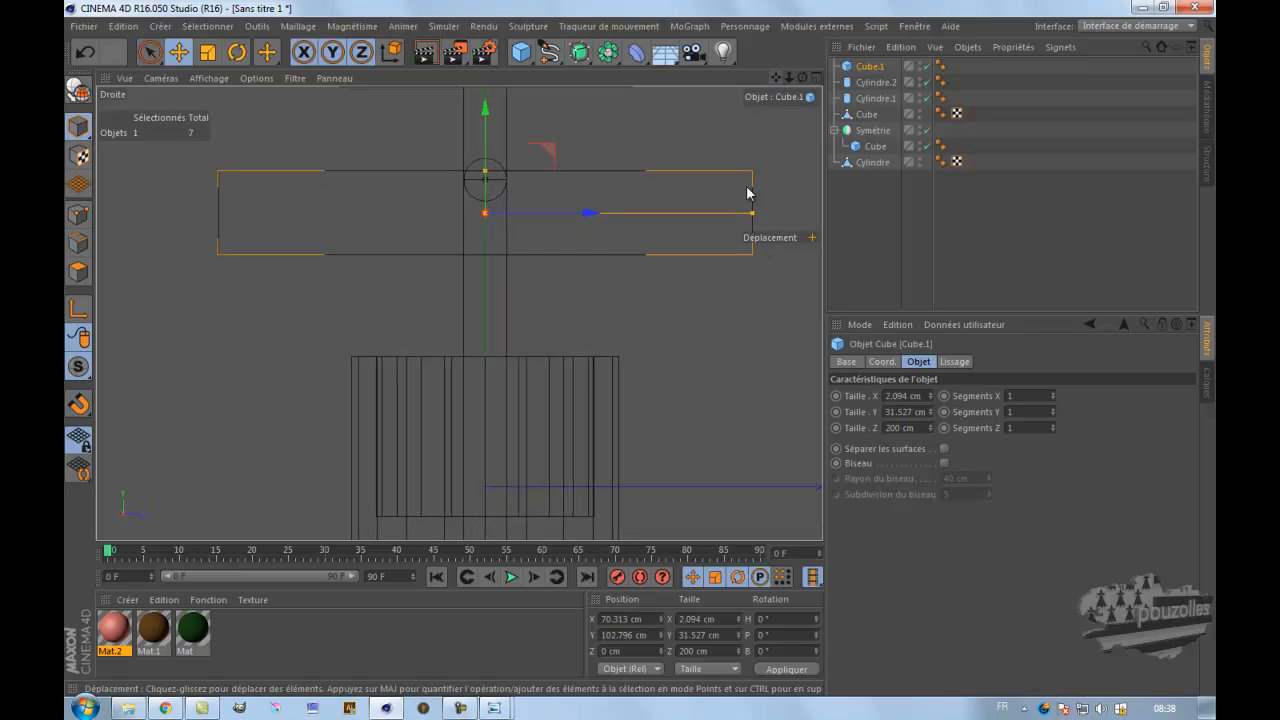
{"action": "left_click_drag", "start_coordinate": [752, 213], "coordinate": [490, 215]}
{"action": "scroll", "coordinate": [491, 214], "scroll_direction": "up", "scroll_amount": 3}
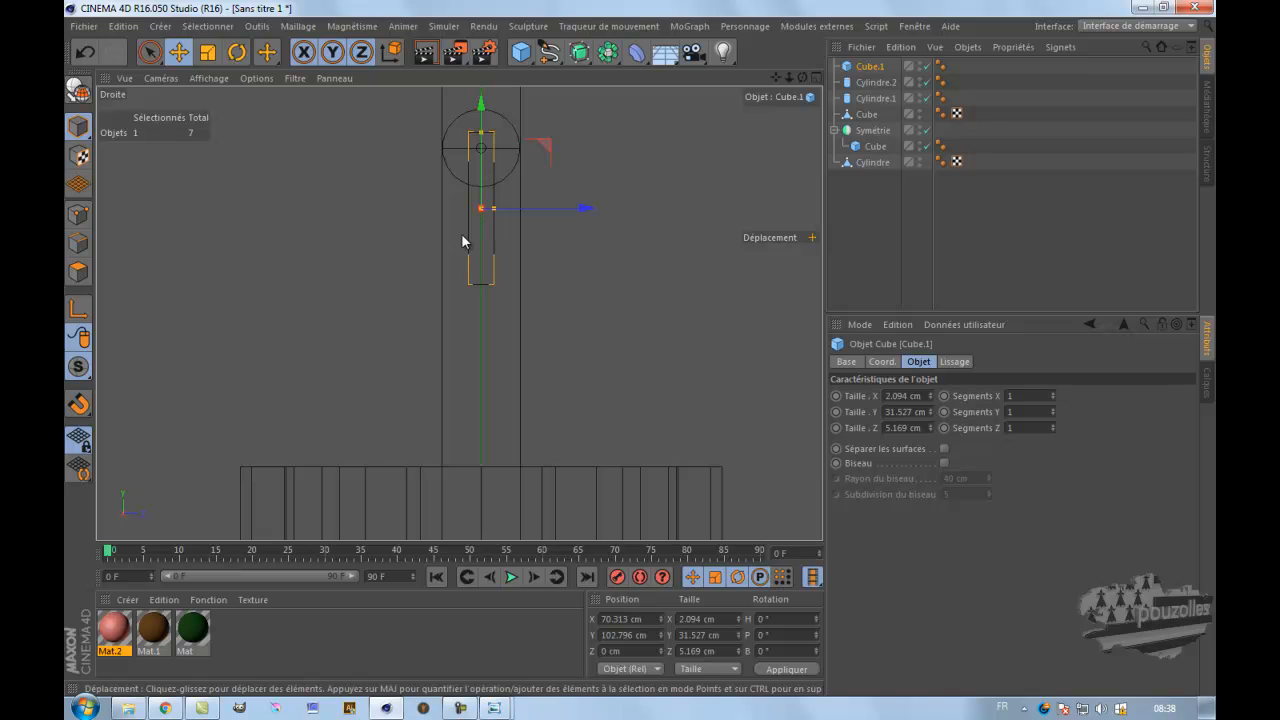
{"action": "middle_click", "coordinate": [396, 257]}
{"action": "middle_click", "coordinate": [393, 257]}
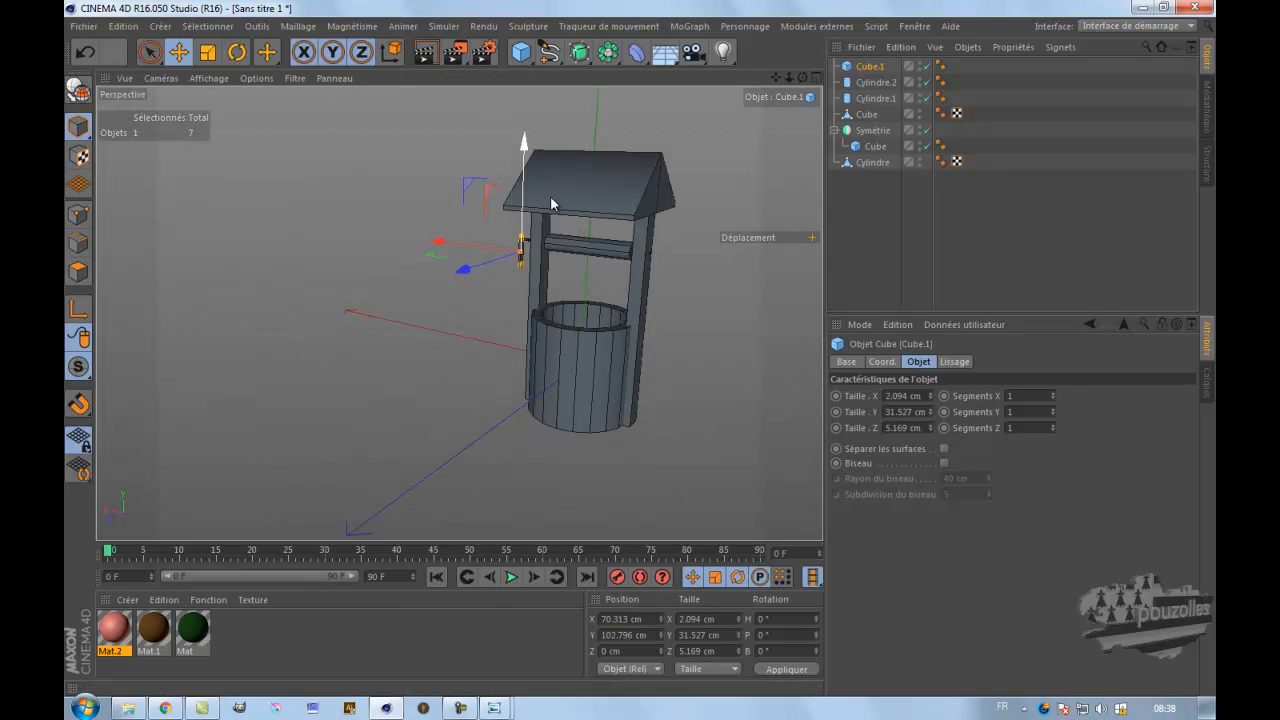
{"action": "left_click_drag", "start_coordinate": [802, 78], "coordinate": [646, 347]}
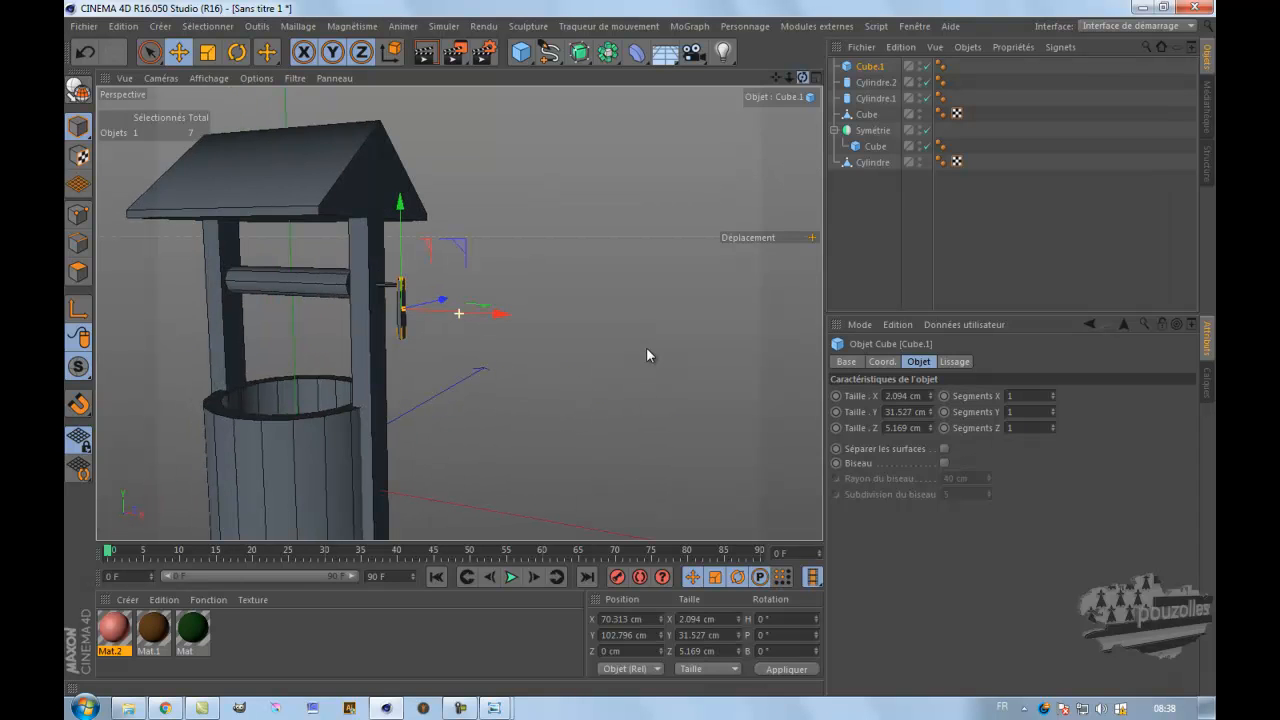
{"action": "left_click", "coordinate": [605, 241]}
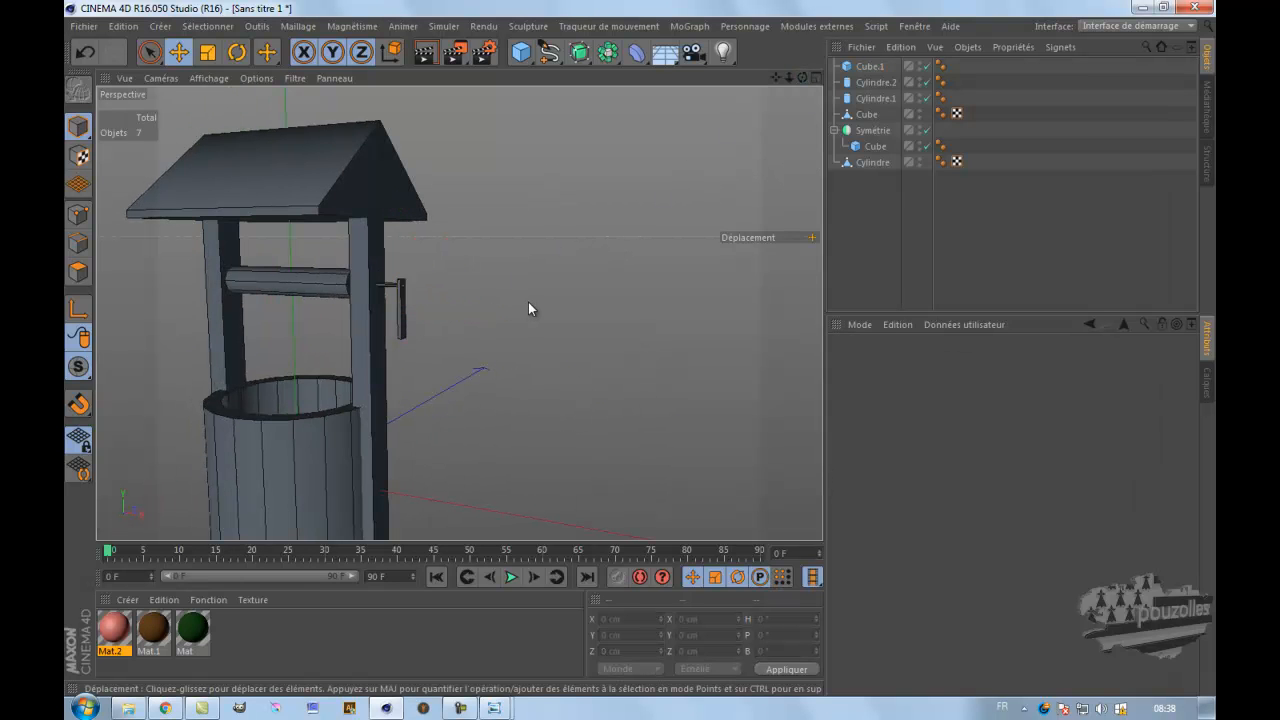
- Duplicate the thin axle and move the copy to the crank arm's lower end, at about X 76.8 cm, Y 91.2 cm
{"action": "left_click", "coordinate": [392, 289]}
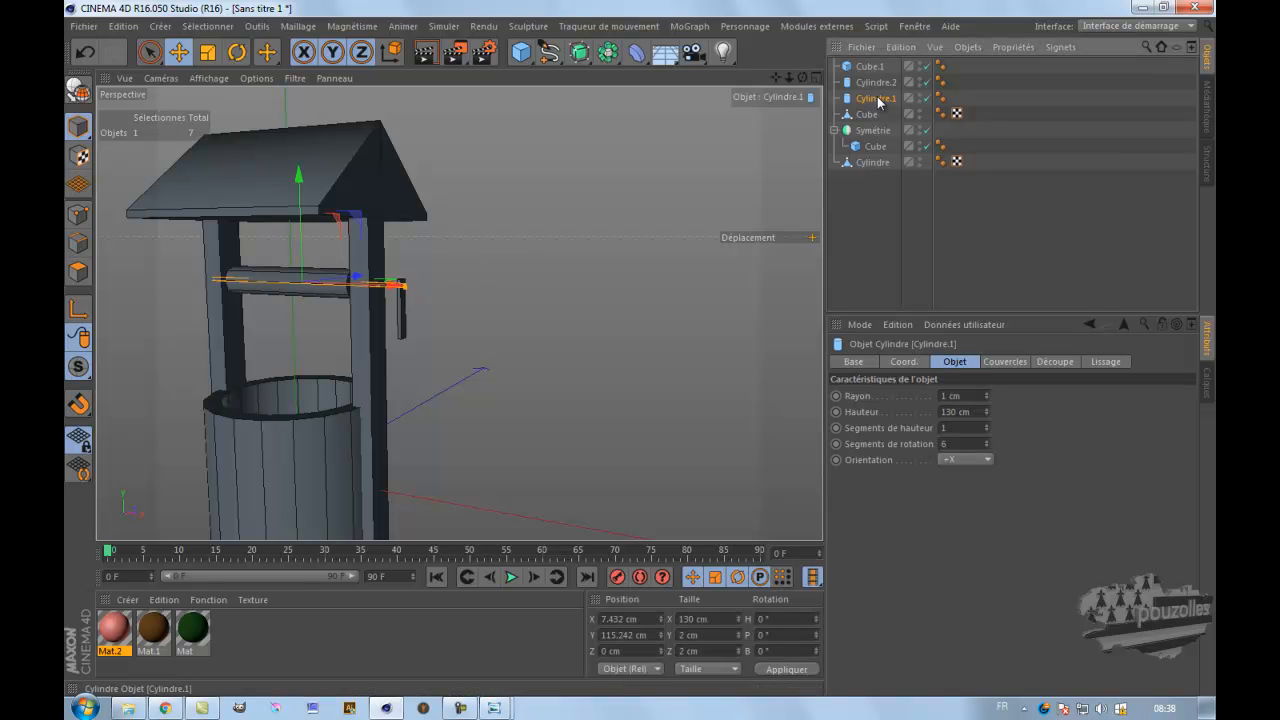
{"action": "left_click_drag", "start_coordinate": [878, 100], "coordinate": [878, 65], "text": "ctrl"}
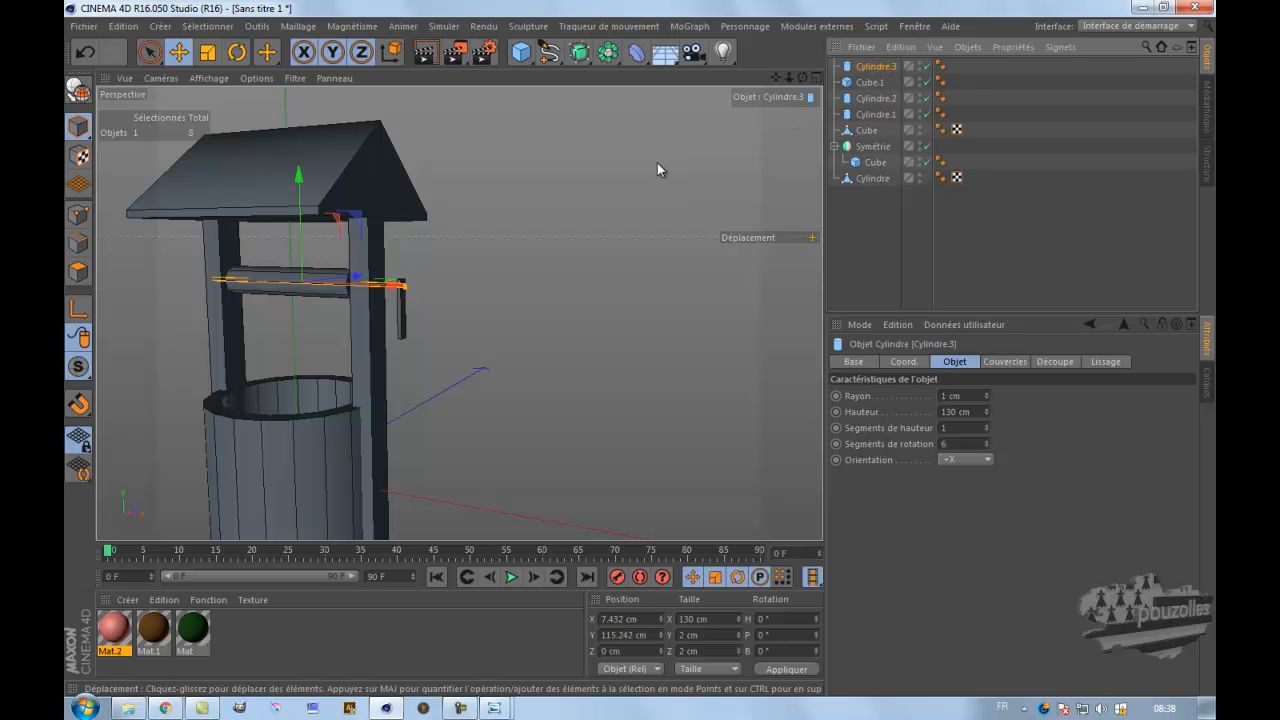
{"action": "middle_click", "coordinate": [470, 321]}
{"action": "middle_click", "coordinate": [586, 419]}
{"action": "scroll", "coordinate": [640, 377], "scroll_direction": "up", "scroll_amount": 5}
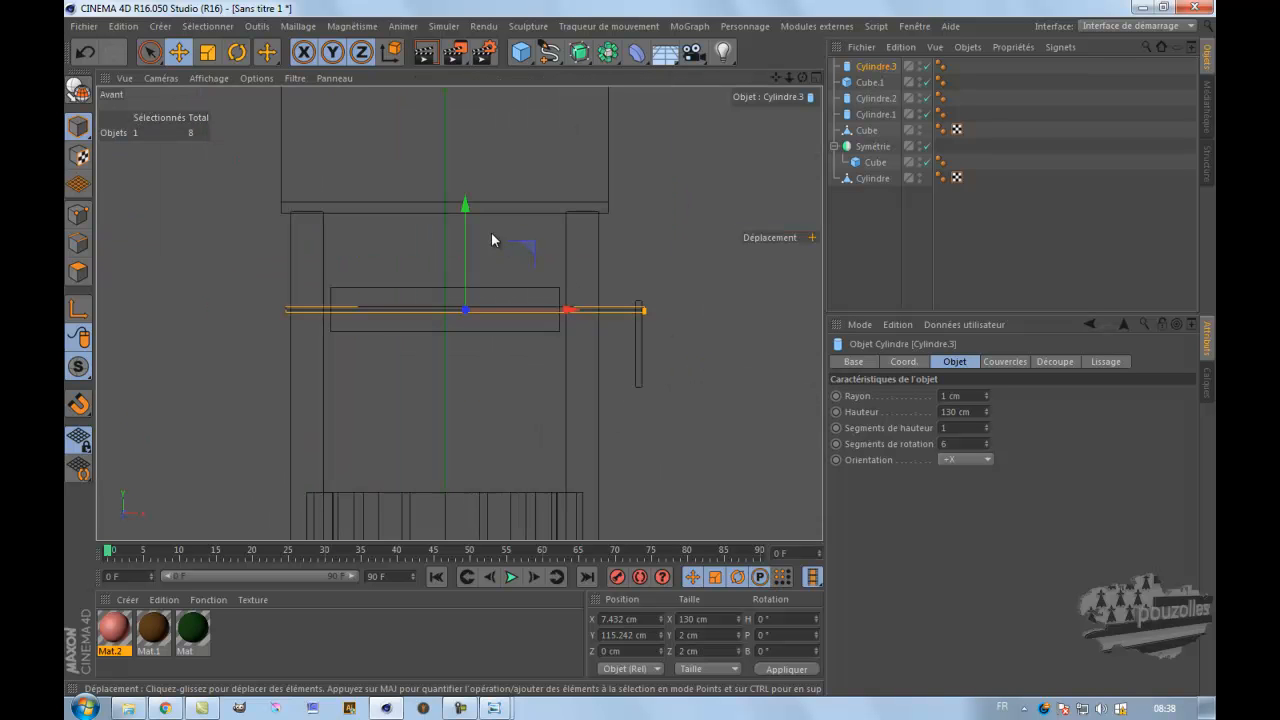
{"action": "left_click_drag", "start_coordinate": [525, 246], "coordinate": [718, 309]}
- Shorten the copied rod to a crank handle about 17.6 cm long and lower it to about Y 90 cm
{"action": "left_click_drag", "start_coordinate": [776, 78], "coordinate": [624, 349]}
{"action": "left_click_drag", "start_coordinate": [730, 397], "coordinate": [576, 412]}
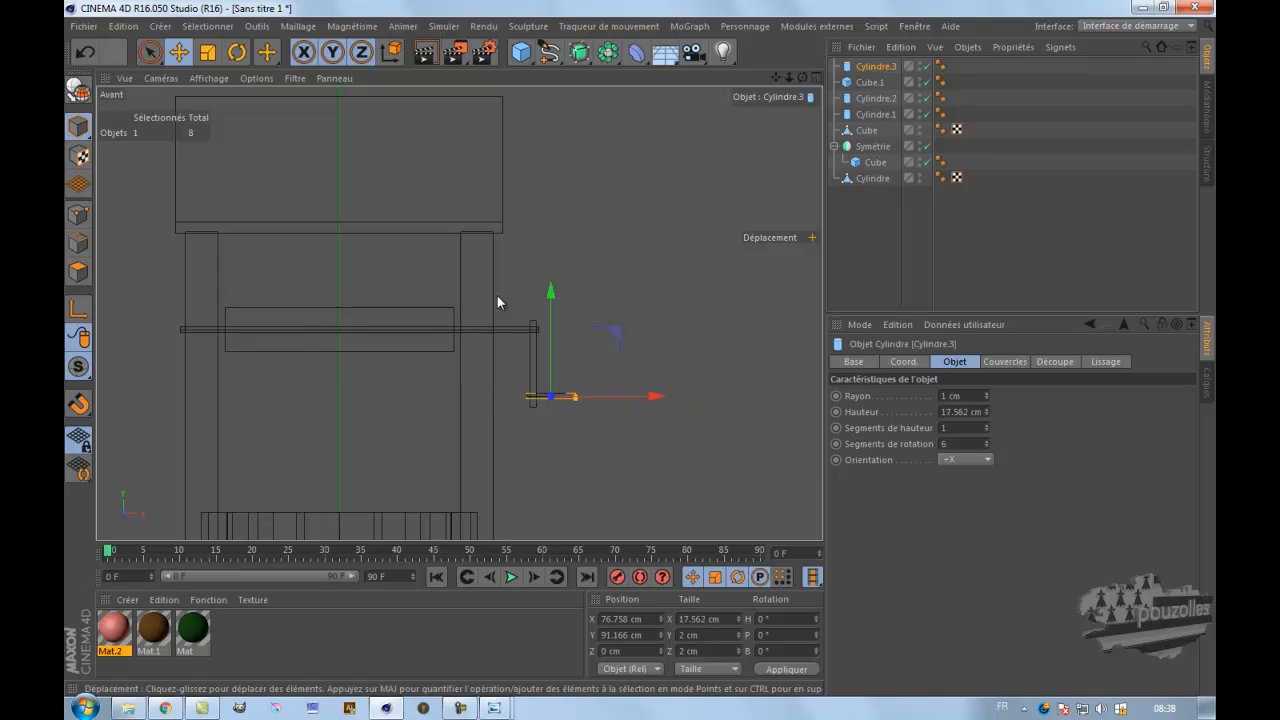
{"action": "left_click_drag", "start_coordinate": [550, 385], "coordinate": [550, 389]}
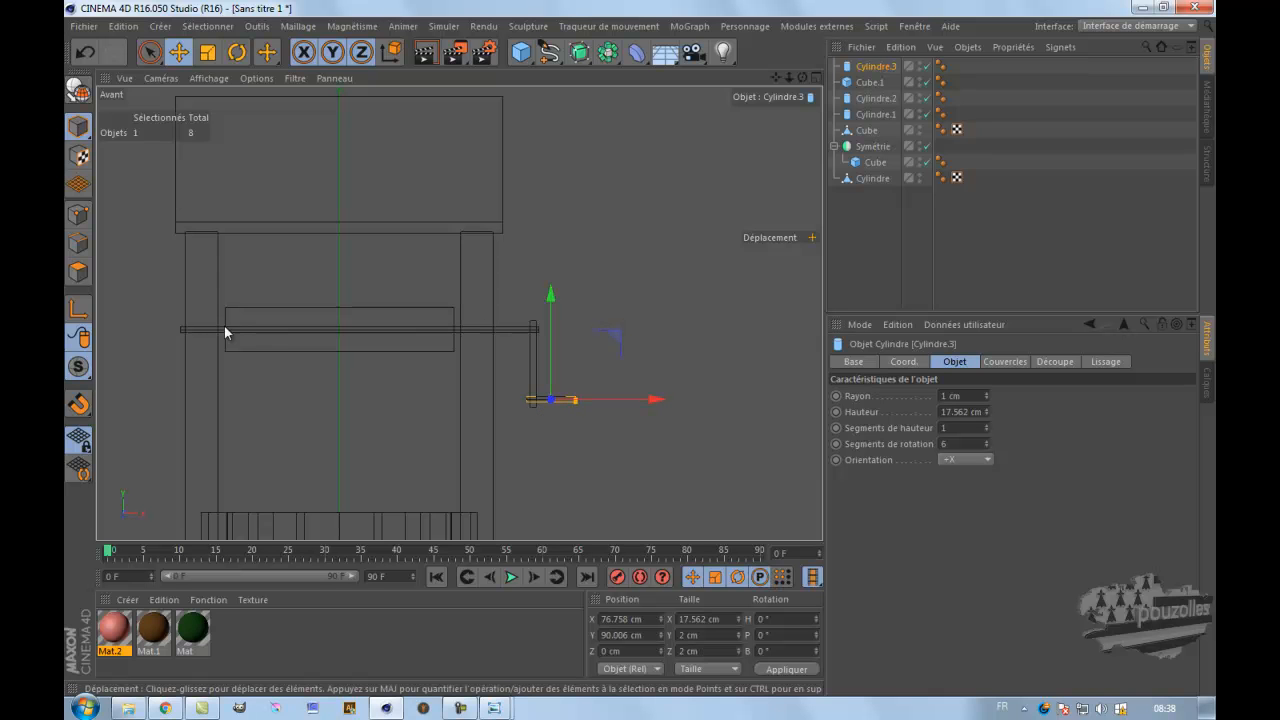
{"action": "middle_click", "coordinate": [145, 341]}
{"action": "middle_click", "coordinate": [305, 255]}
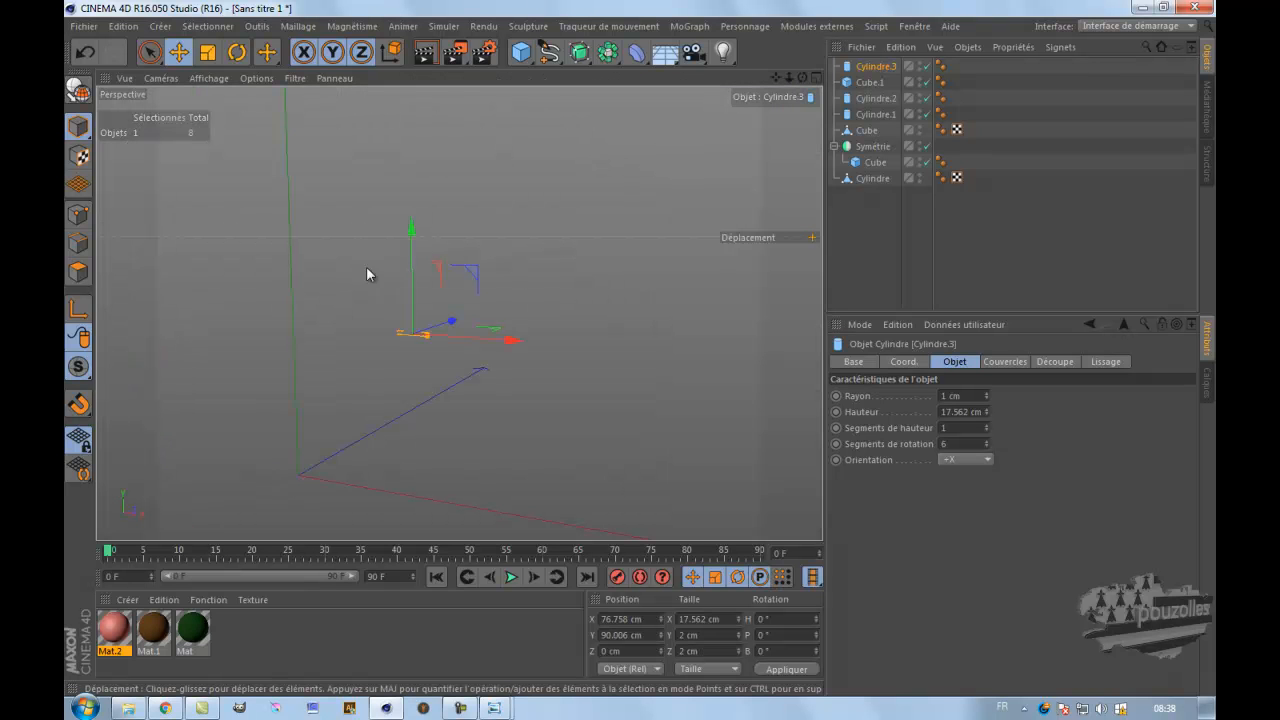
{"action": "left_click", "coordinate": [646, 270]}
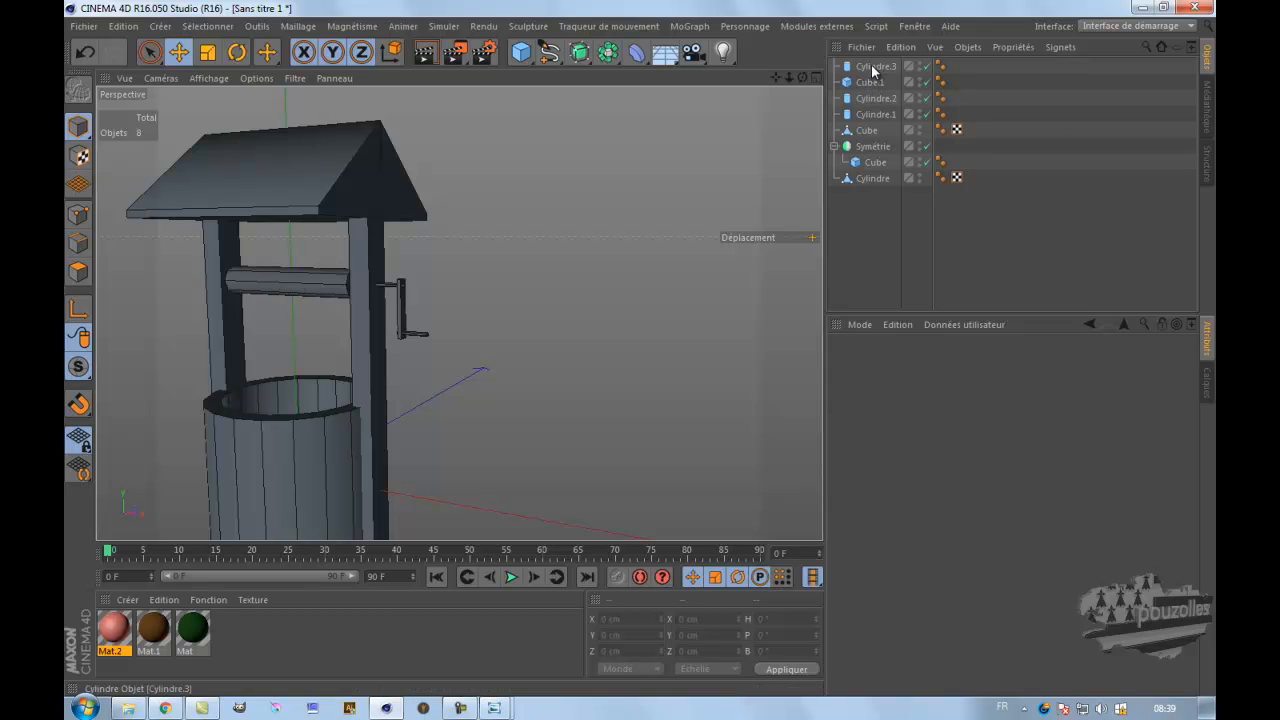
- Duplicate the drum cylinder, shorten the copy to a height of about 18.7 cm and set its radius to 9 cm
{"action": "left_click", "coordinate": [322, 290]}
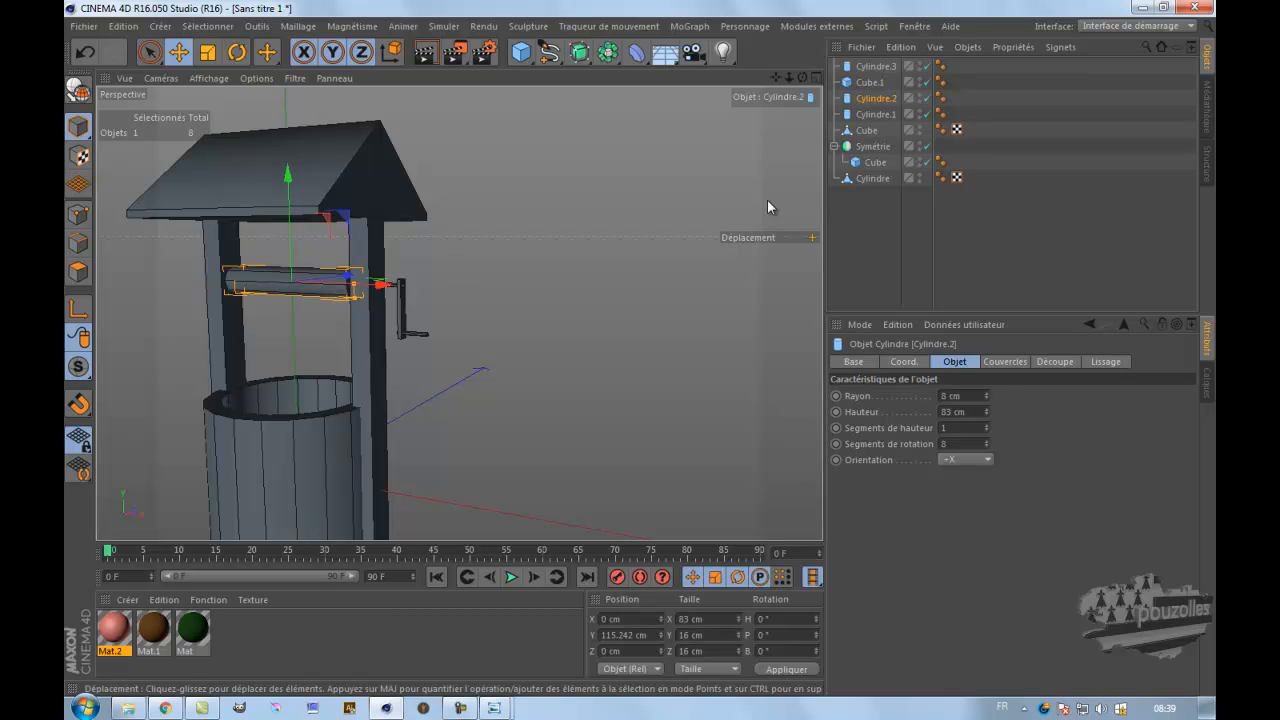
{"action": "left_click", "coordinate": [875, 99]}
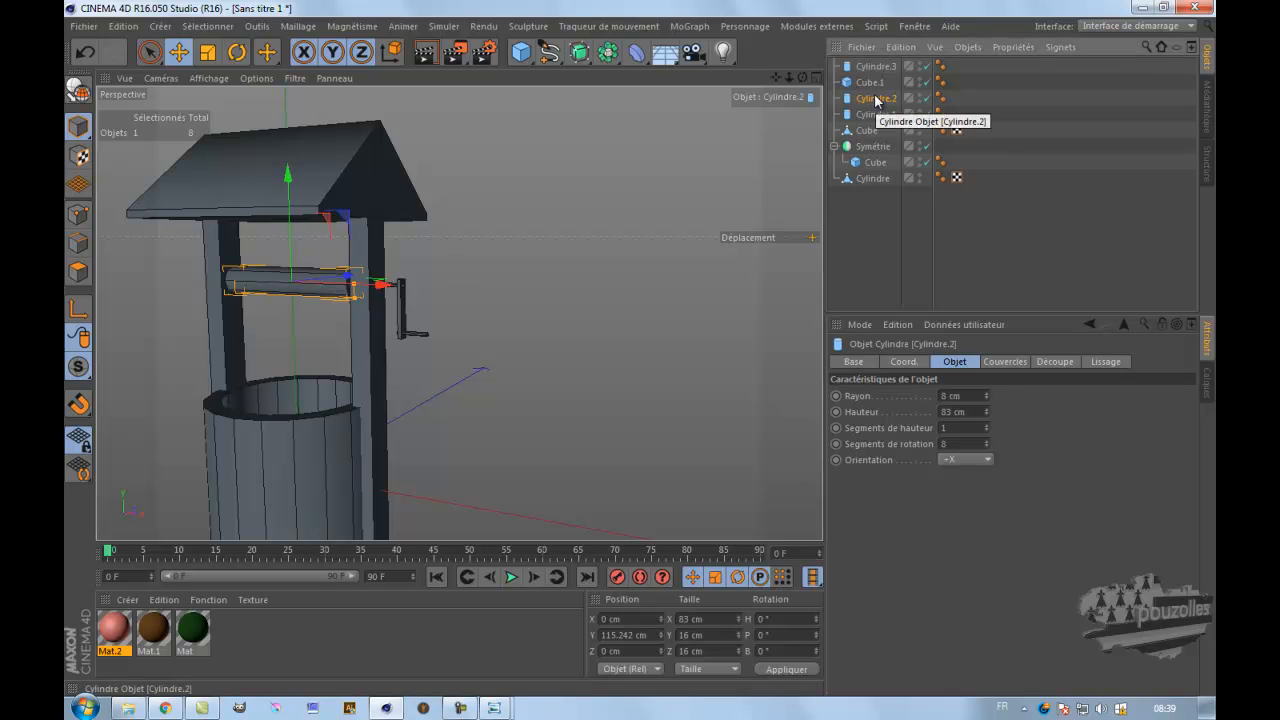
{"action": "left_click_drag", "start_coordinate": [875, 99], "coordinate": [880, 62], "text": "ctrl"}
{"action": "middle_click", "coordinate": [508, 340]}
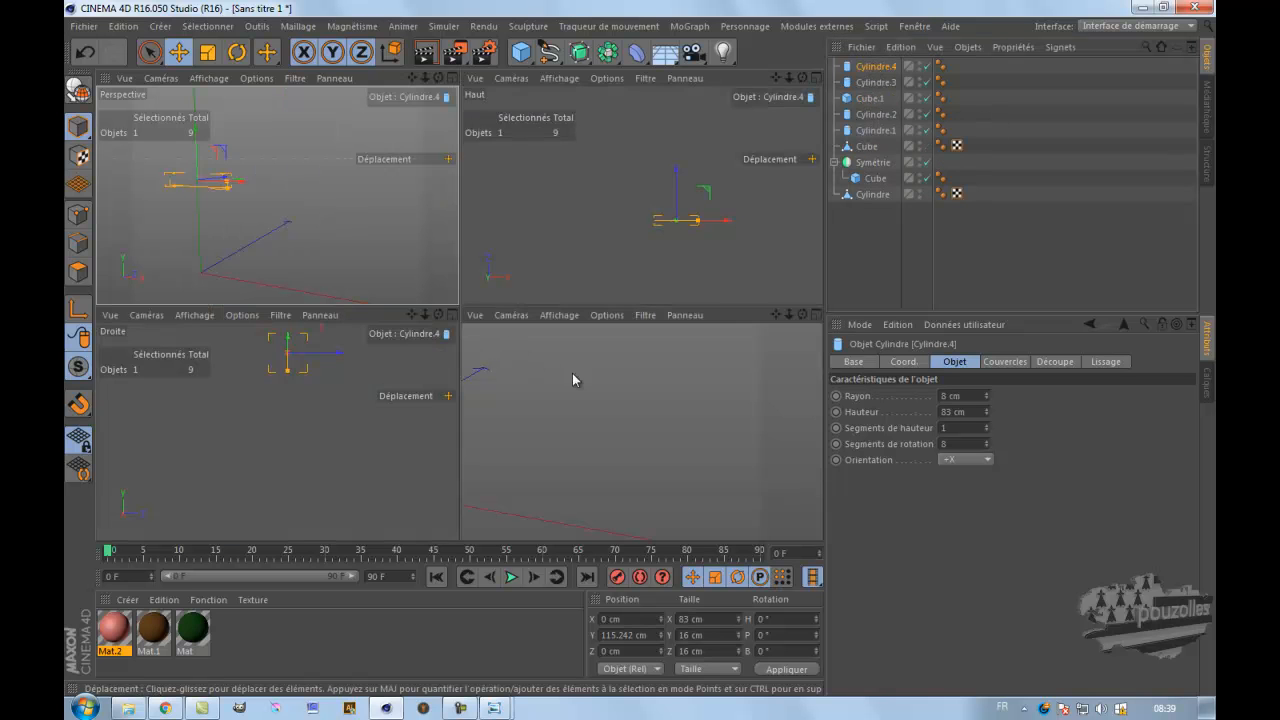
{"action": "middle_click", "coordinate": [585, 385]}
{"action": "scroll", "coordinate": [226, 405], "scroll_direction": "up", "scroll_amount": 4}
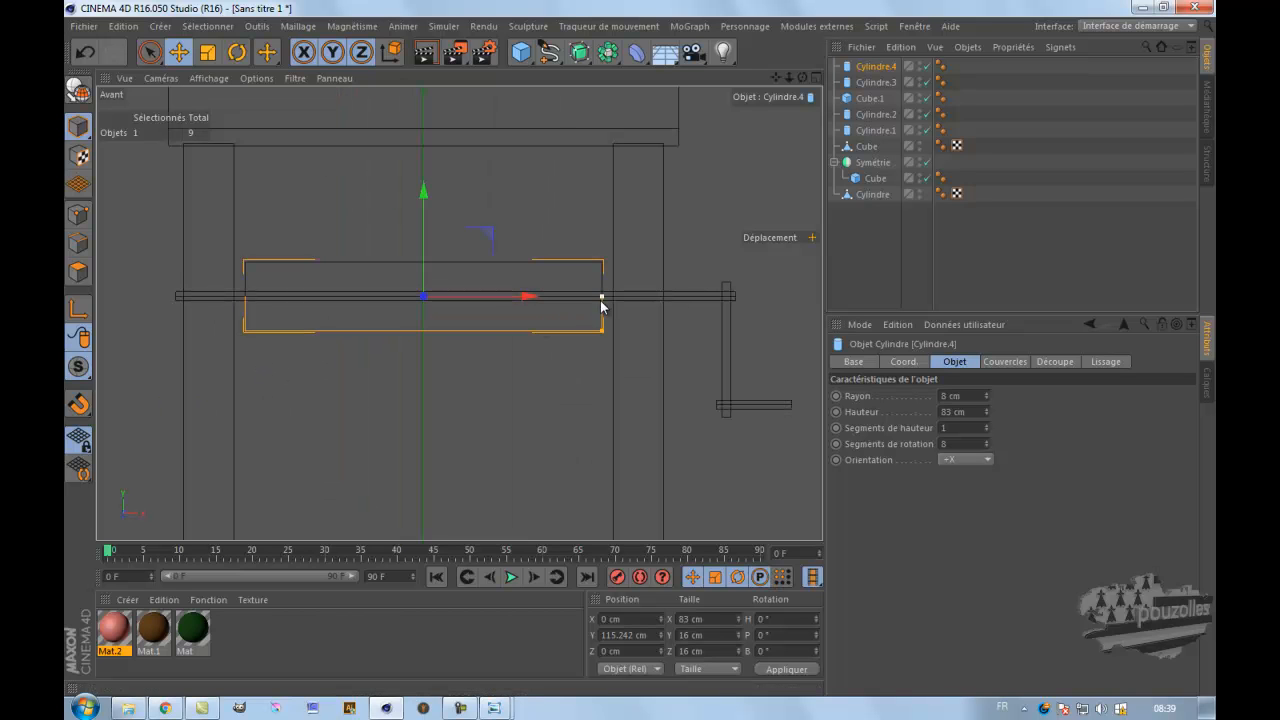
{"action": "left_click_drag", "start_coordinate": [603, 297], "coordinate": [466, 298]}
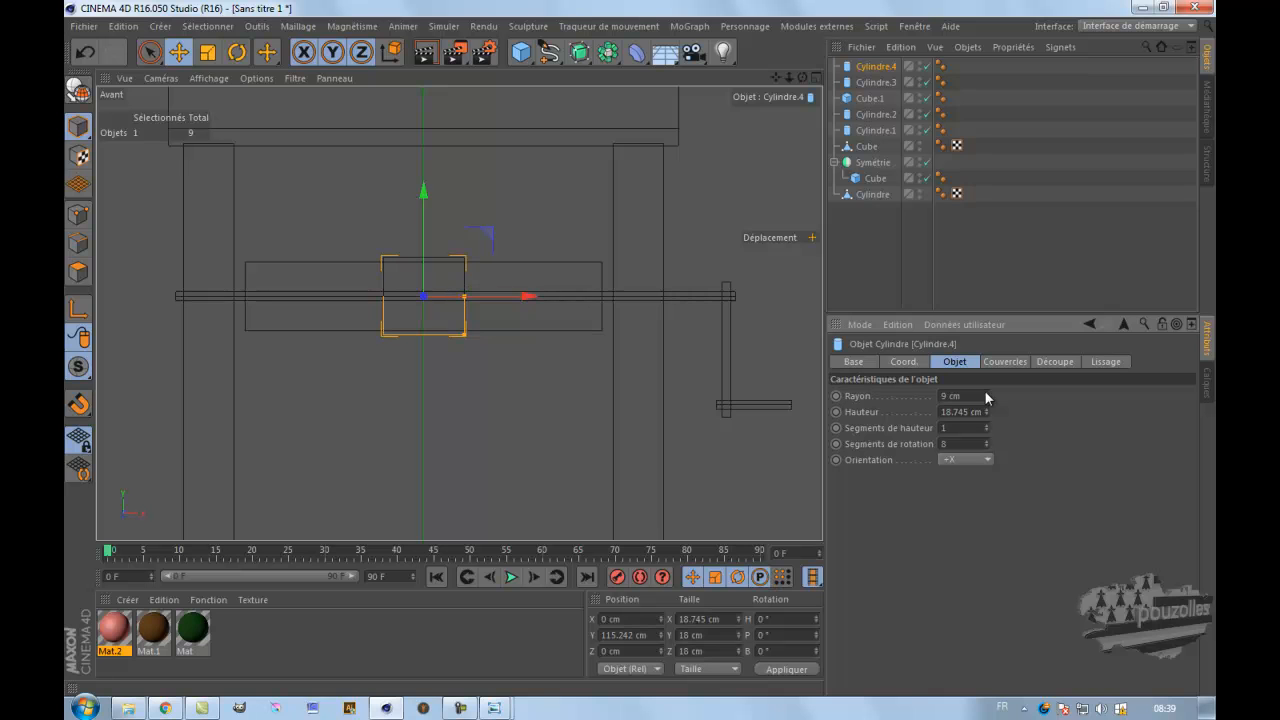
- Set the short central cylinder's rotation segments to 10 and render the perspective view to check it
{"action": "middle_click", "coordinate": [325, 219]}
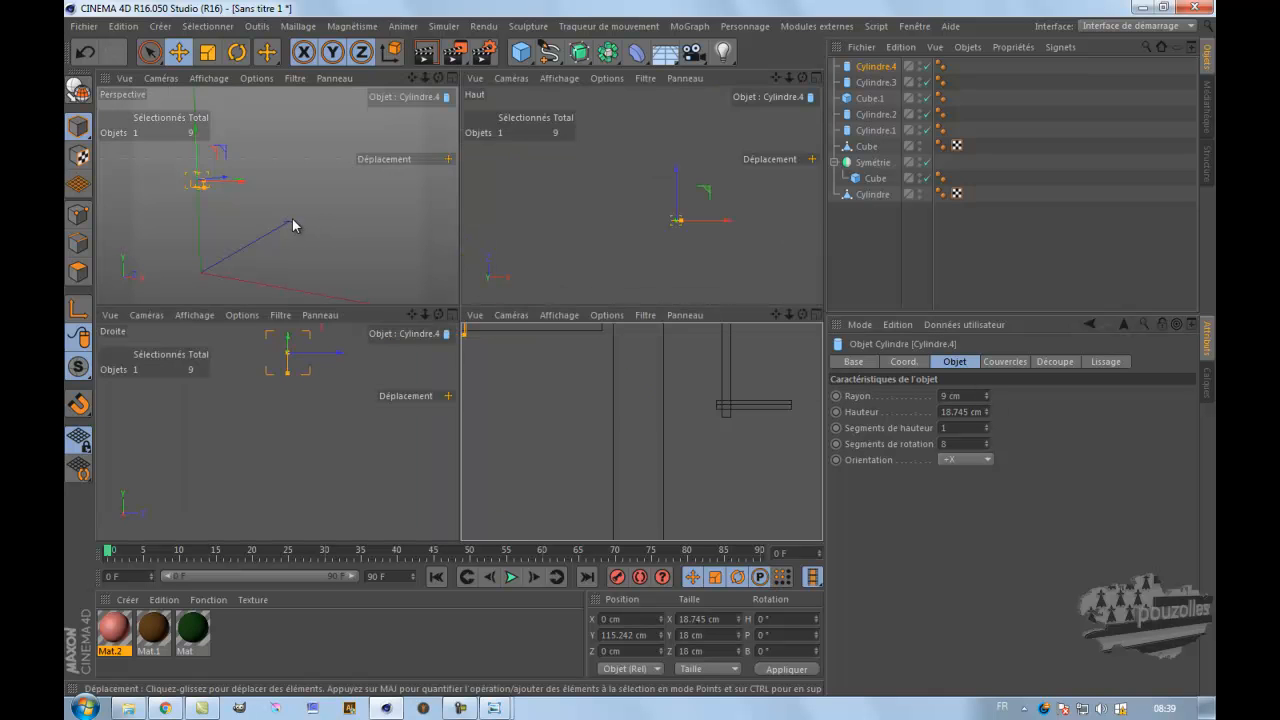
{"action": "middle_click", "coordinate": [281, 218]}
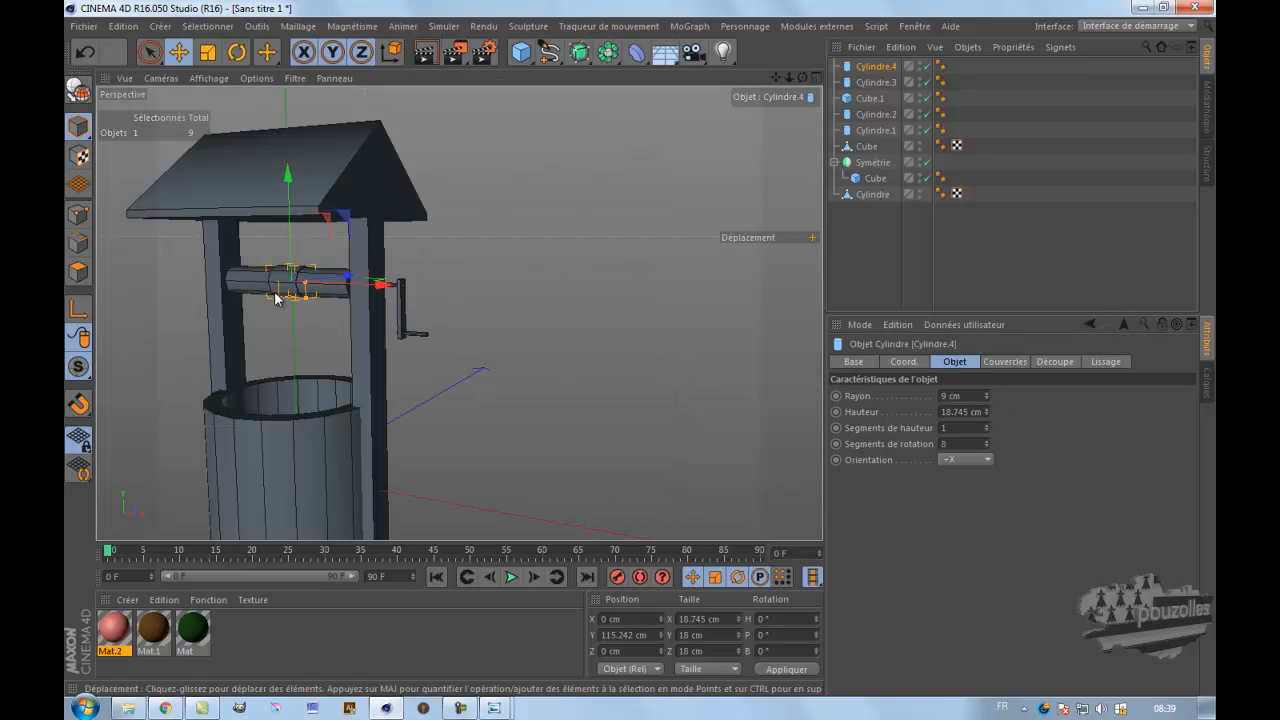
{"action": "scroll", "coordinate": [277, 298], "scroll_direction": "up", "scroll_amount": 2}
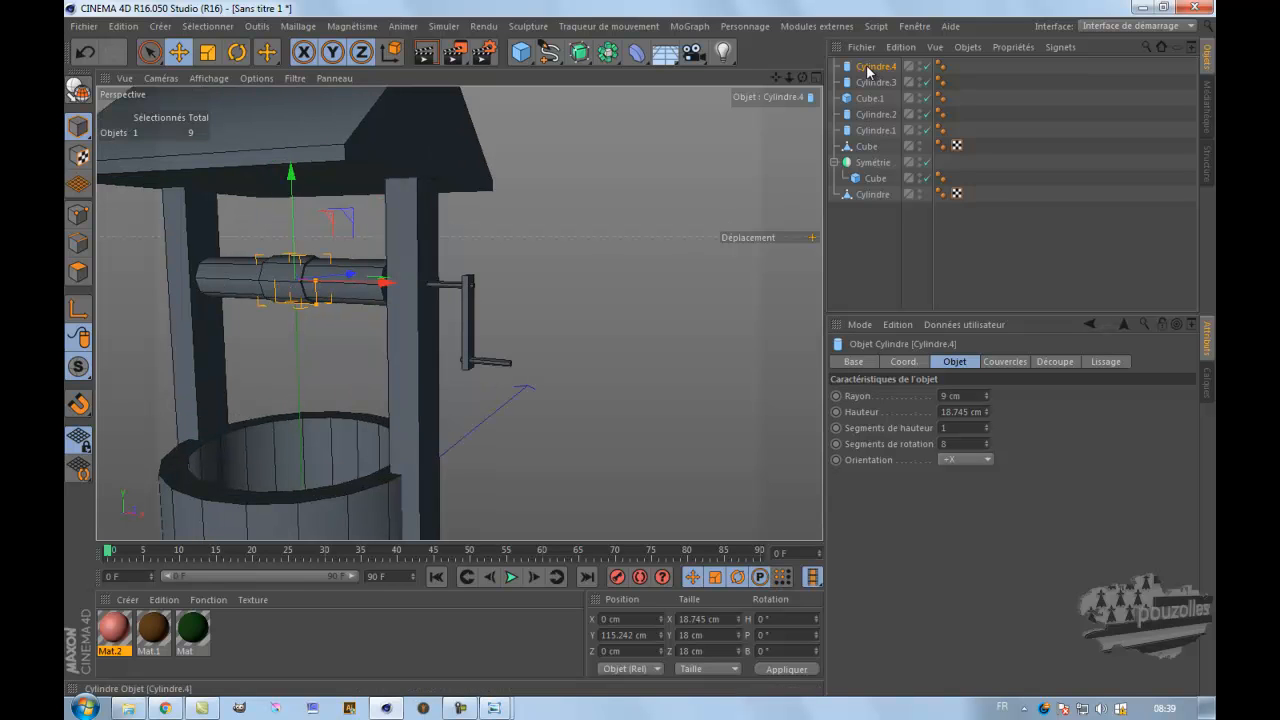
{"action": "left_click", "coordinate": [987, 443]}
{"action": "left_click", "coordinate": [987, 443]}
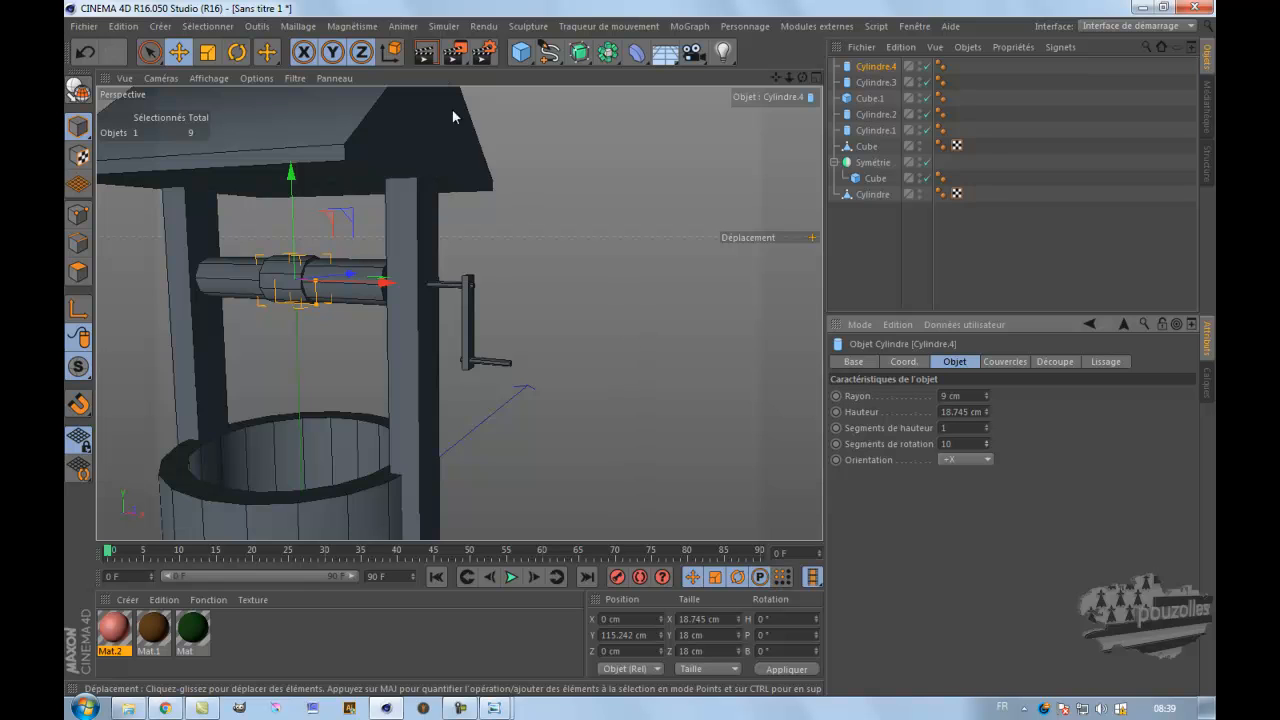
{"action": "left_click", "coordinate": [425, 52]}
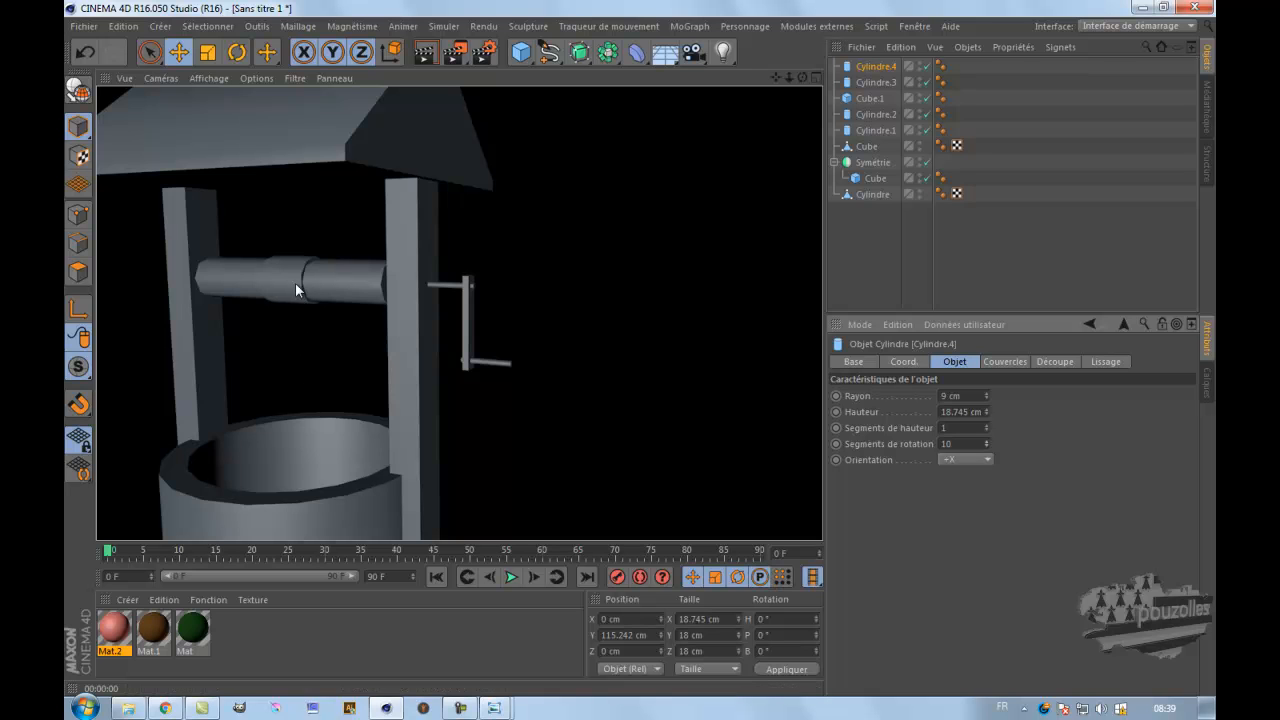
- Duplicate the thin winch axle, stand the copy upright with a 90° bank rotation and shift it to about Z -6.1 cm
{"action": "left_click", "coordinate": [447, 285]}
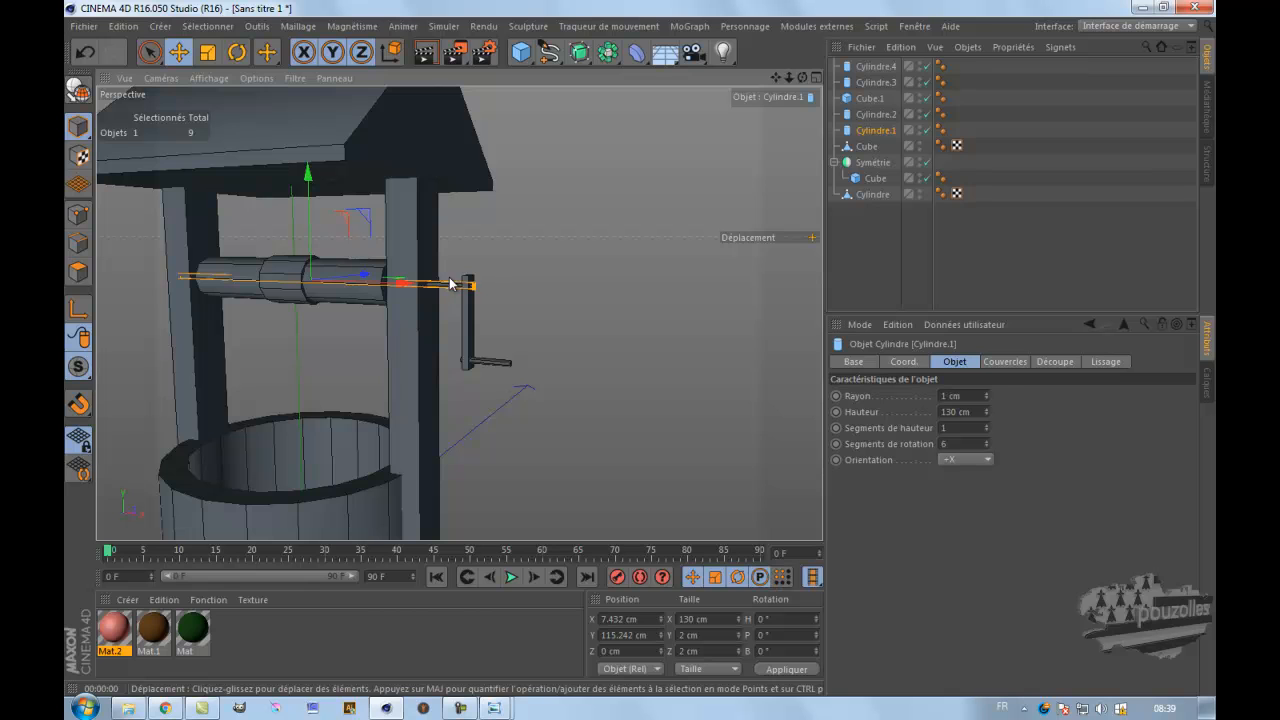
{"action": "left_click_drag", "start_coordinate": [876, 80], "coordinate": [876, 66], "text": "ctrl"}
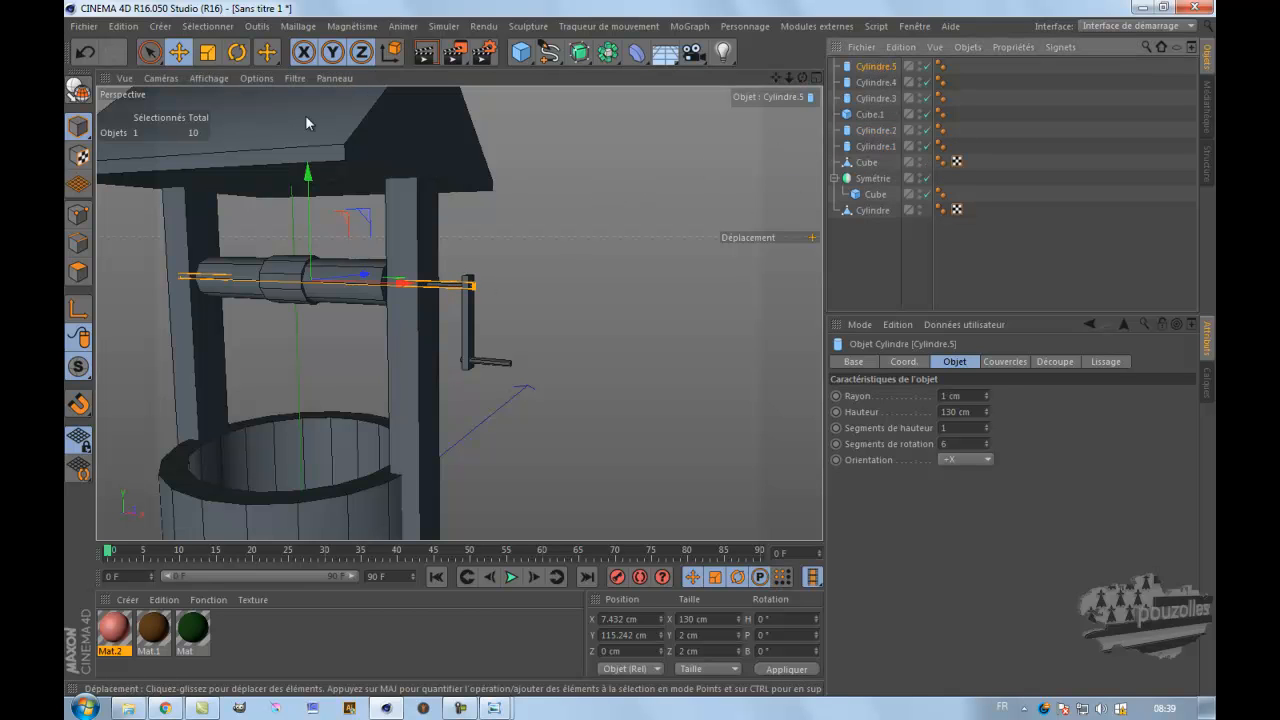
{"action": "left_click", "coordinate": [236, 52]}
{"action": "left_click_drag", "start_coordinate": [358, 250], "coordinate": [359, 360]}
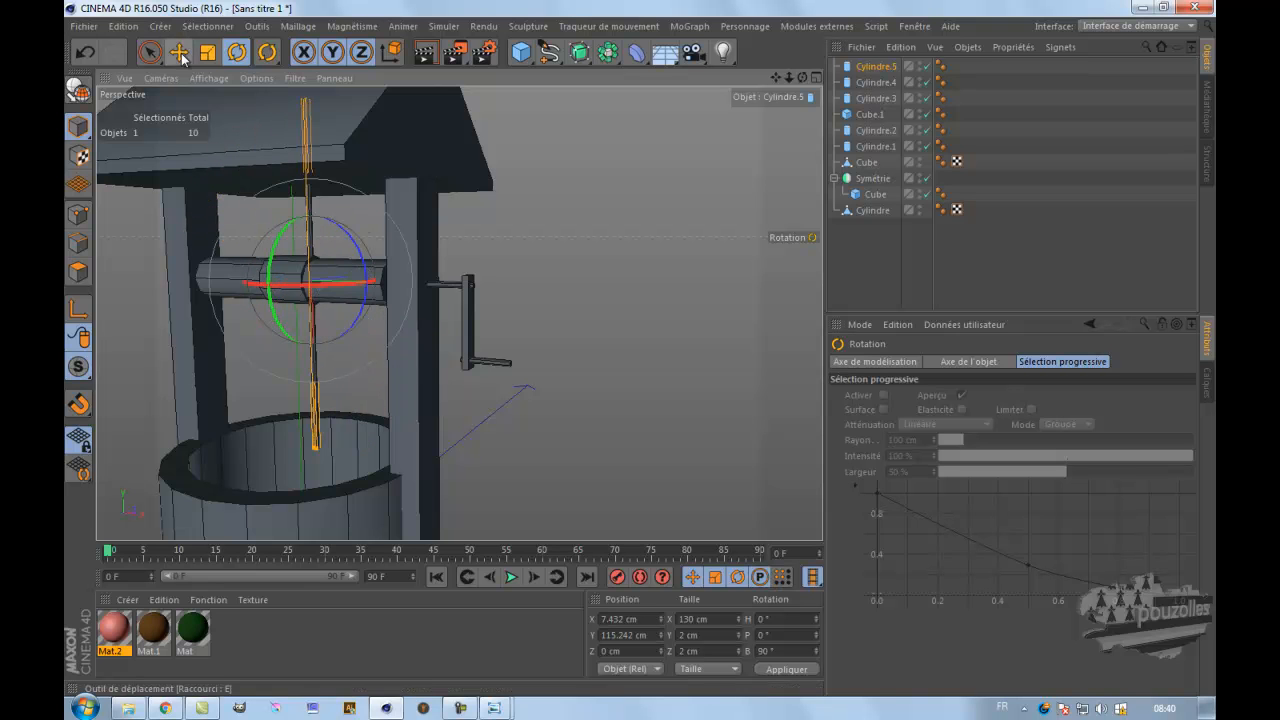
{"action": "key", "text": "e"}
{"action": "mouse_move", "coordinate": [368, 272]}
{"action": "left_mouse_down"}
{"action": "mouse_move", "coordinate": [378, 283]}
{"action": "mouse_move", "coordinate": [358, 287]}
{"action": "left_mouse_up"}
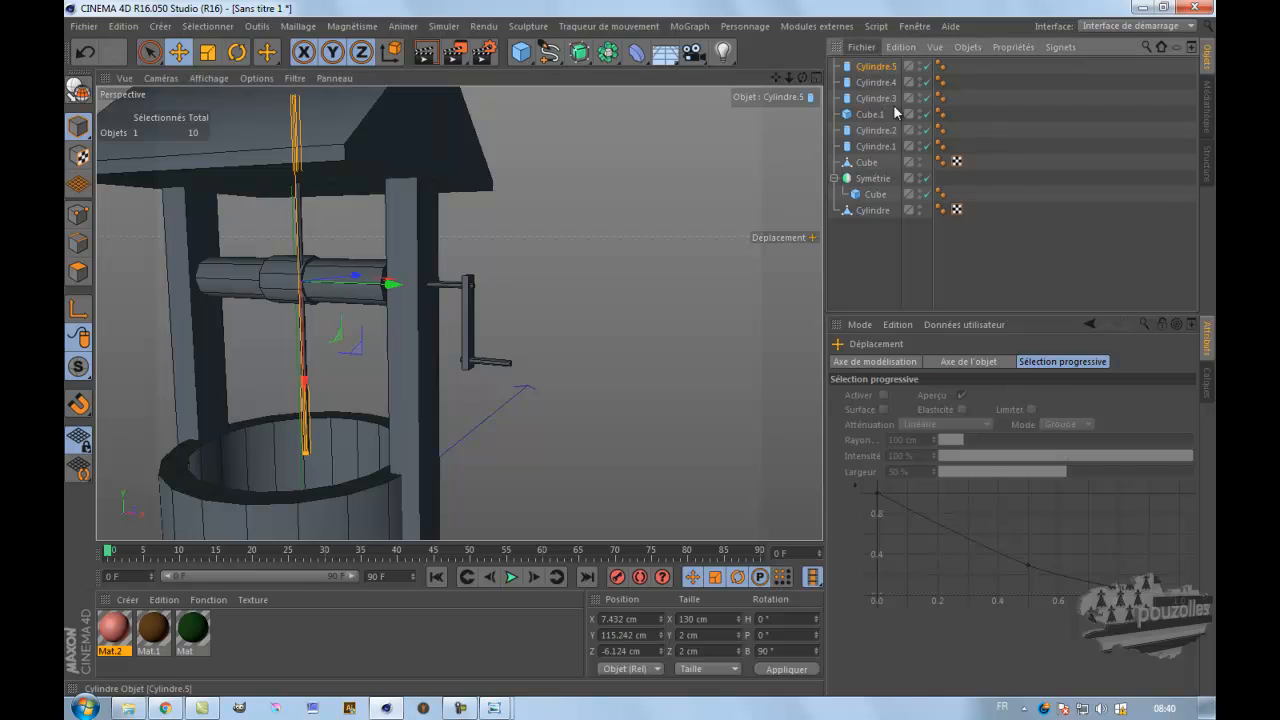
- Shorten the upright rod to a height of 31 cm, lower it to about Y 102 cm and render the perspective view
{"action": "left_click", "coordinate": [876, 66]}
{"action": "left_click", "coordinate": [986, 414]}
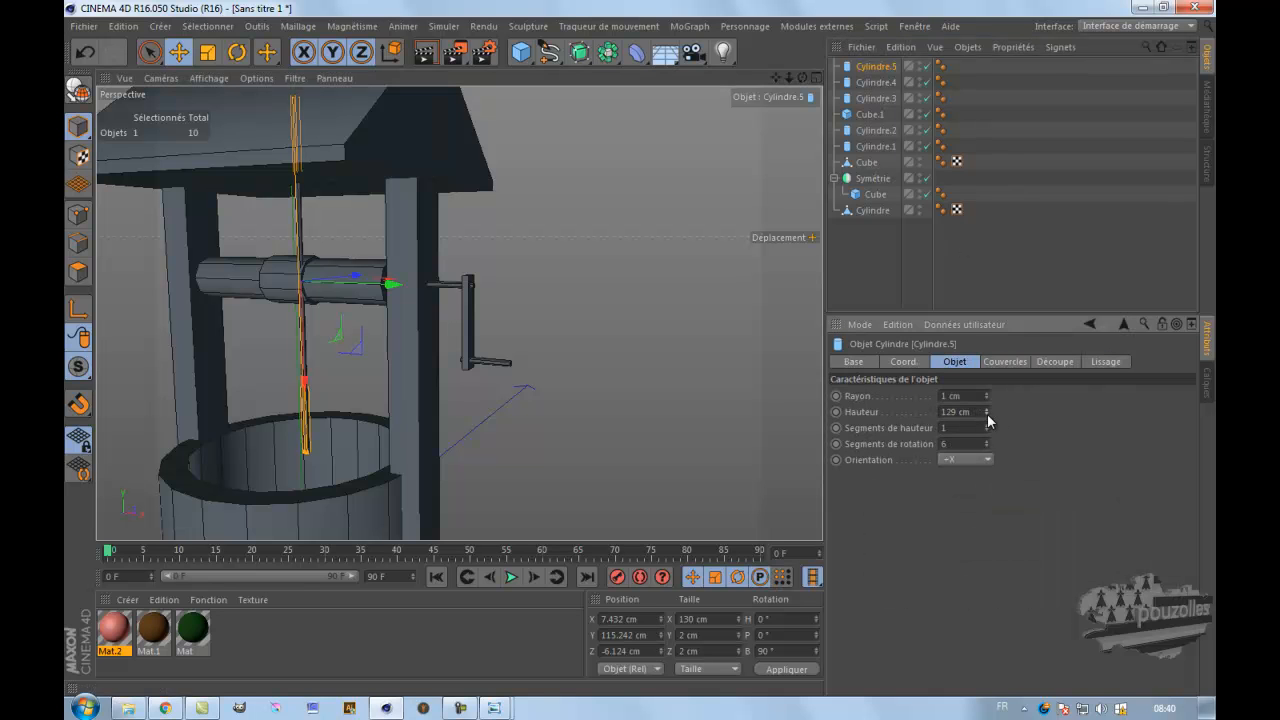
{"action": "mouse_move", "coordinate": [986, 411]}
{"action": "left_mouse_down"}
{"action": "mouse_move", "coordinate": [989, 460]}
{"action": "mouse_move", "coordinate": [987, 426]}
{"action": "left_mouse_up"}
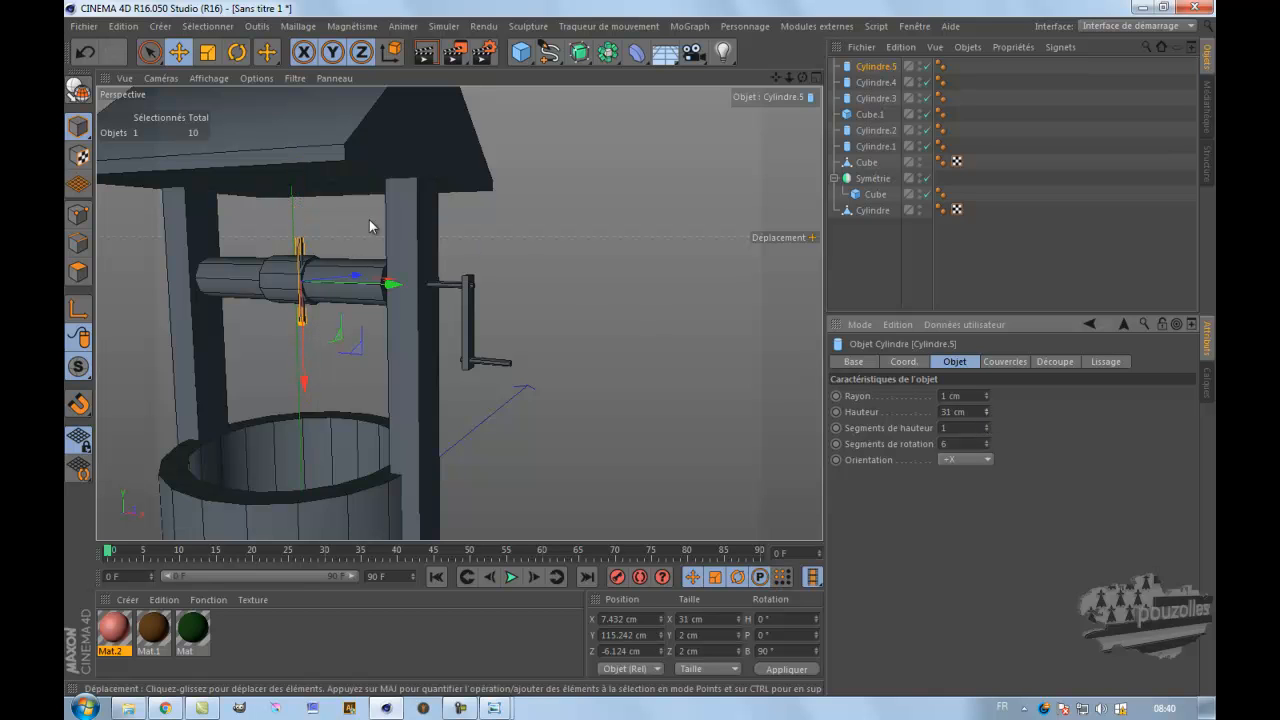
{"action": "left_click_drag", "start_coordinate": [305, 383], "coordinate": [309, 421]}
{"action": "scroll", "coordinate": [608, 286], "scroll_direction": "down", "scroll_amount": 5}
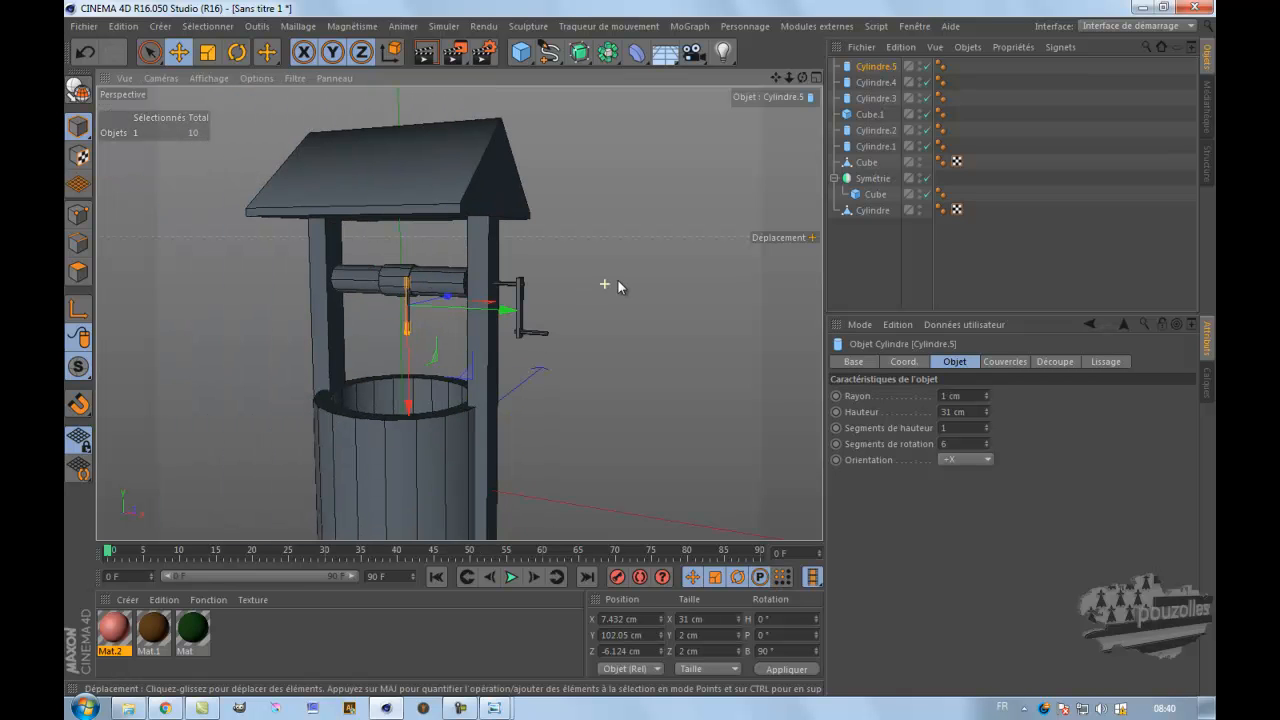
{"action": "left_click", "coordinate": [428, 54]}
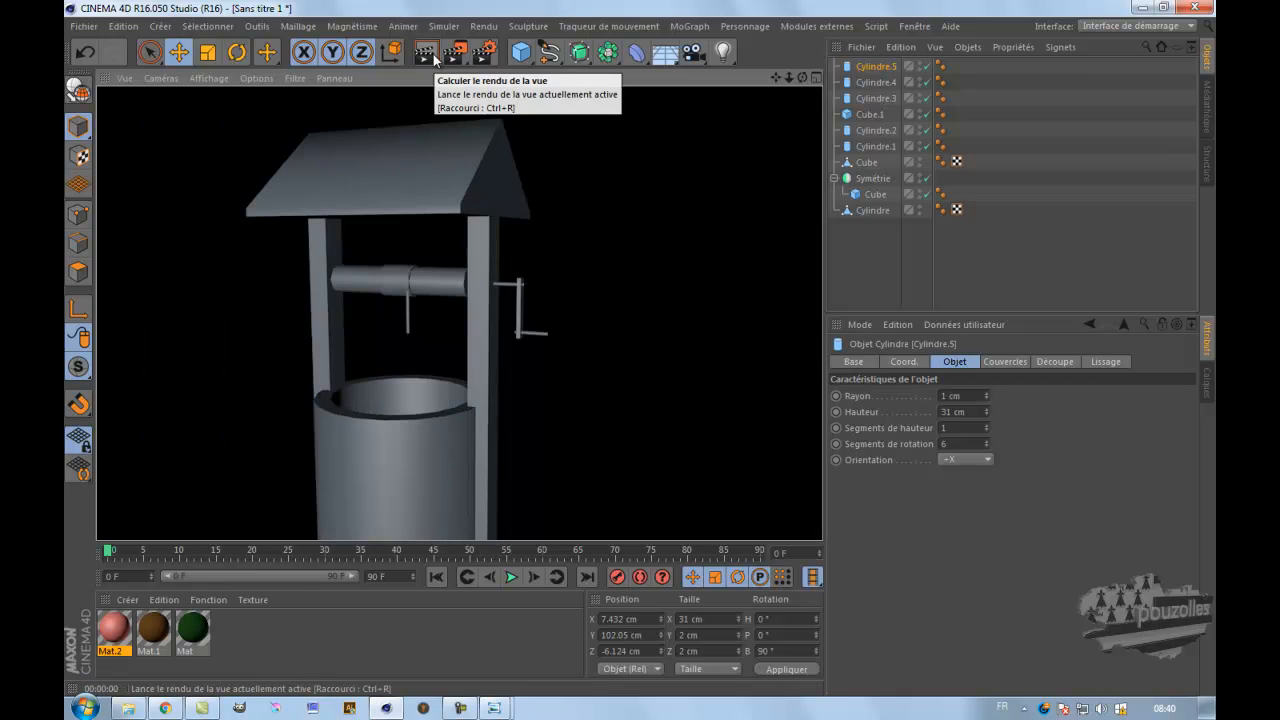
- Align the hanging rod near the central sleeve's edge at about X 8.2 cm, Y 99.7 cm and render the perspective view
{"action": "middle_click", "coordinate": [553, 364]}
{"action": "middle_click", "coordinate": [595, 407]}
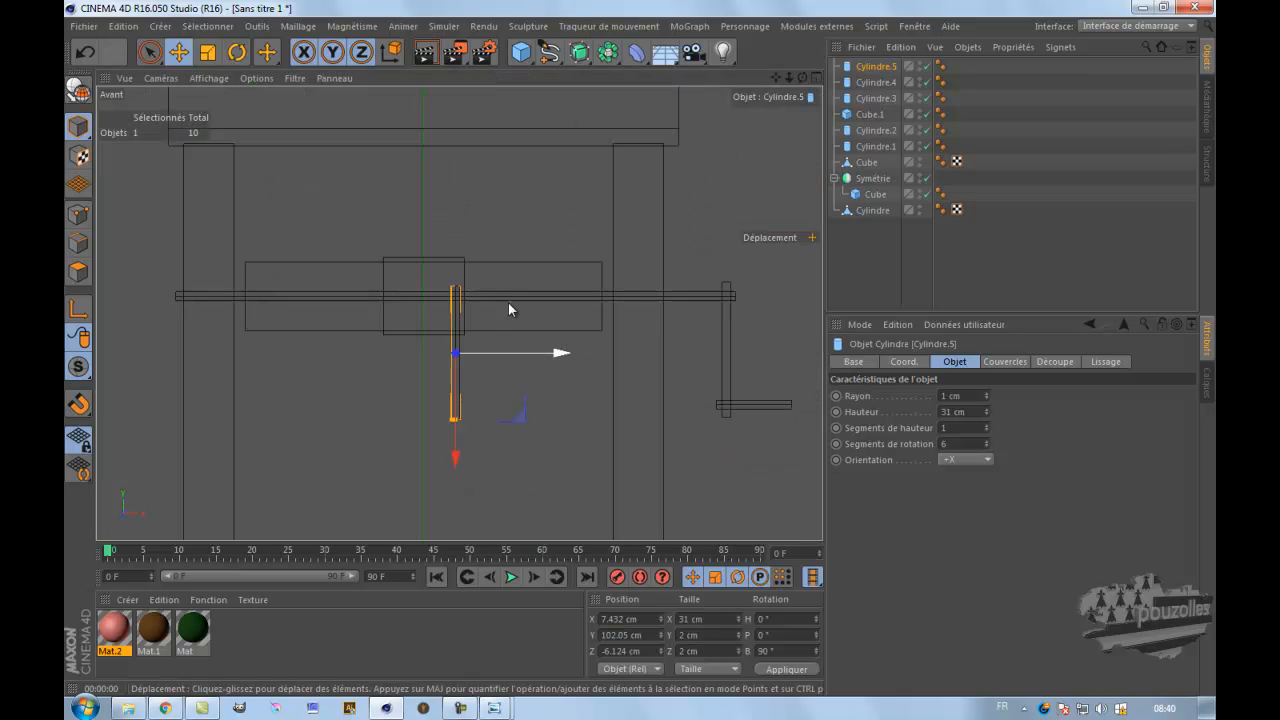
{"action": "scroll", "coordinate": [485, 306], "scroll_direction": "up", "scroll_amount": 3}
{"action": "left_click_drag", "start_coordinate": [549, 372], "coordinate": [552, 366]}
{"action": "scroll", "coordinate": [480, 338], "scroll_direction": "up", "scroll_amount": 5}
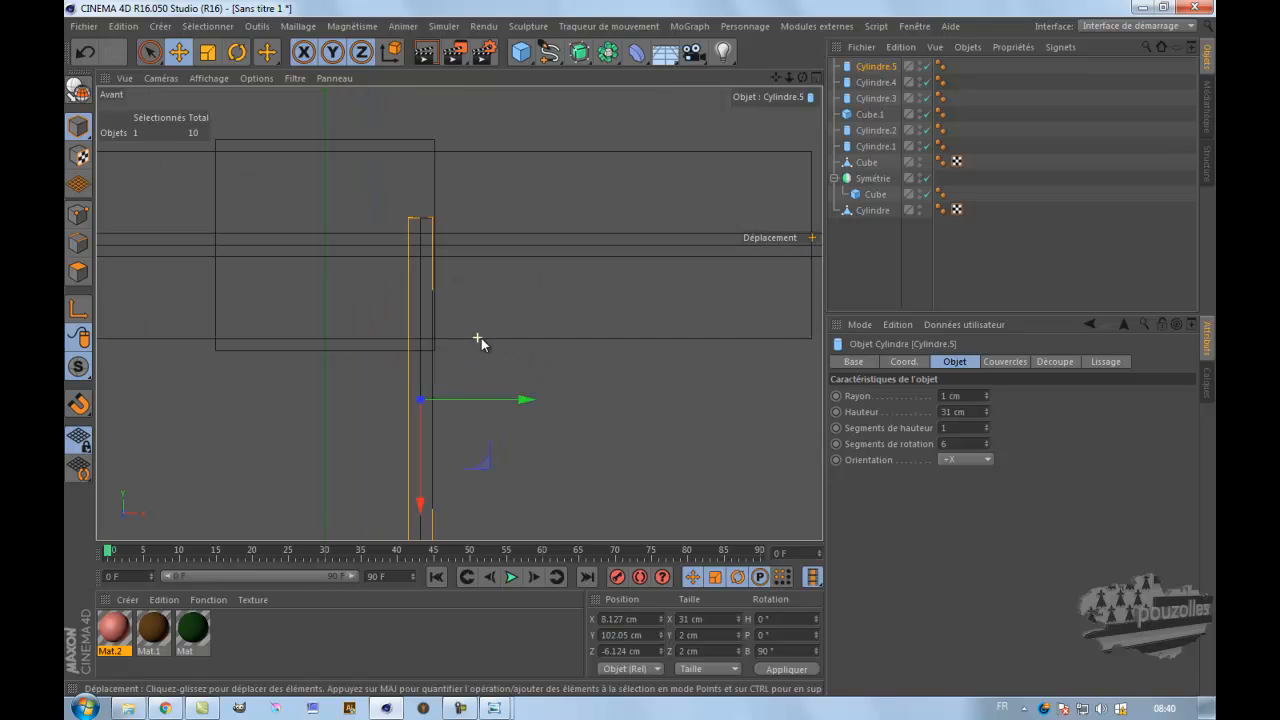
{"action": "left_click_drag", "start_coordinate": [522, 401], "coordinate": [521, 401]}
{"action": "left_click_drag", "start_coordinate": [422, 507], "coordinate": [421, 532]}
{"action": "middle_click", "coordinate": [307, 421]}
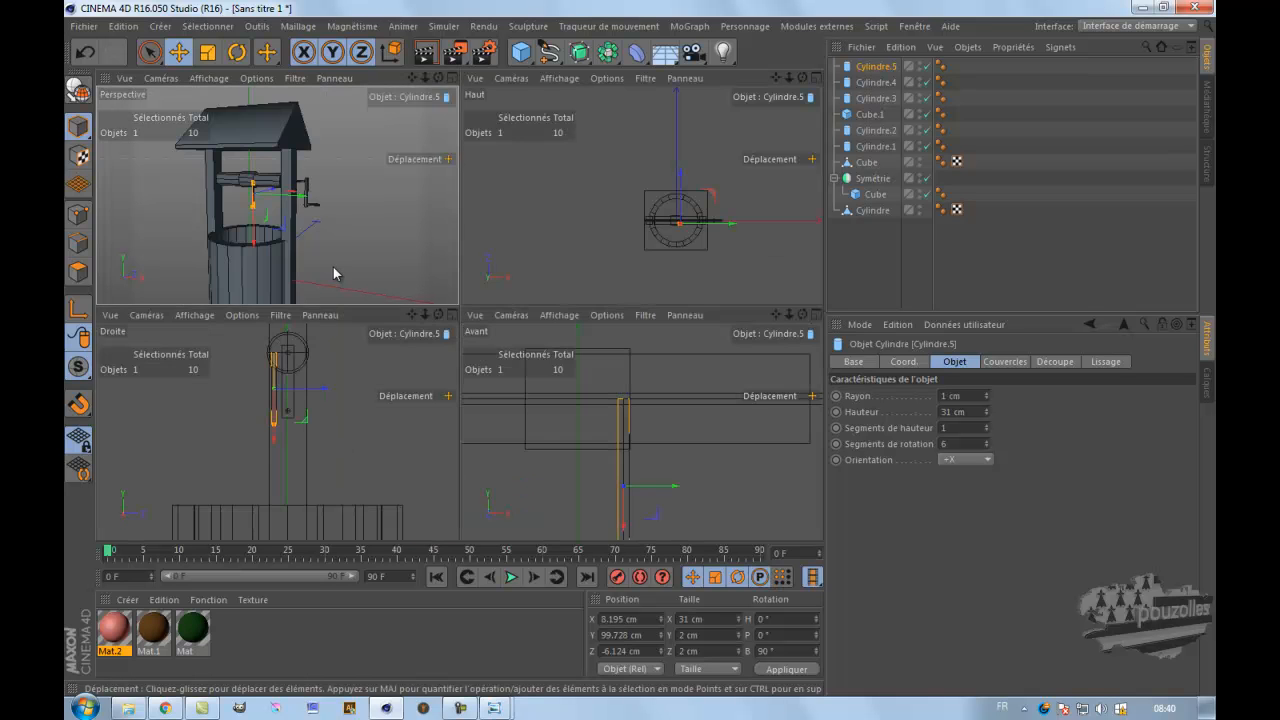
{"action": "middle_click", "coordinate": [333, 267]}
{"action": "left_click", "coordinate": [425, 54]}
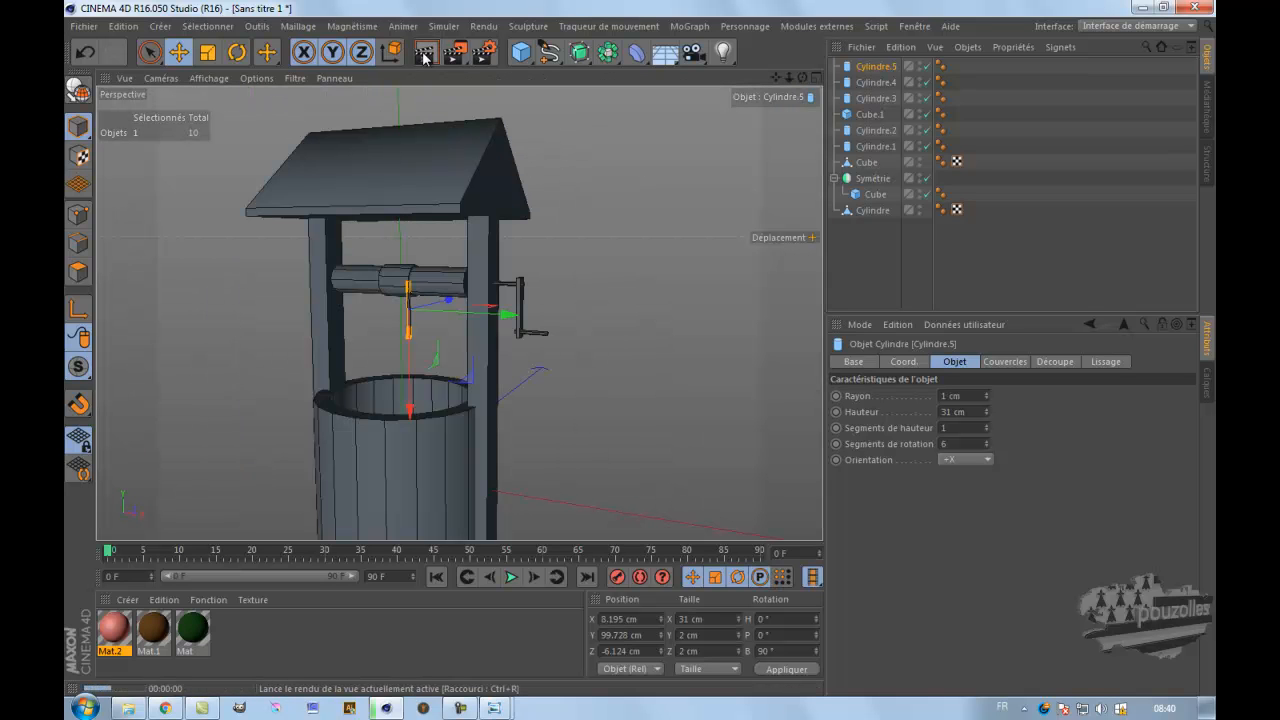
- Move the hanging rod outward to about Z -8 cm and set its radius to 0.7 cm
{"action": "middle_click", "coordinate": [502, 411]}
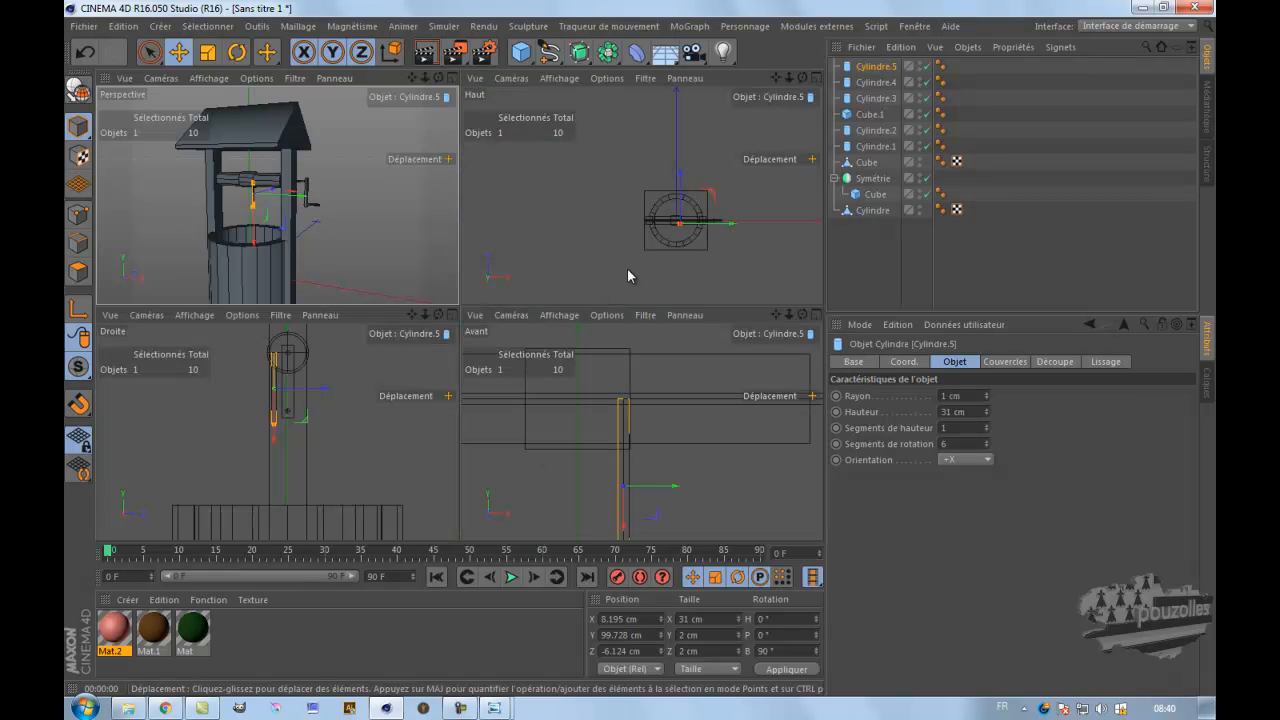
{"action": "middle_click", "coordinate": [357, 397]}
{"action": "scroll", "coordinate": [349, 375], "scroll_direction": "up", "scroll_amount": 5}
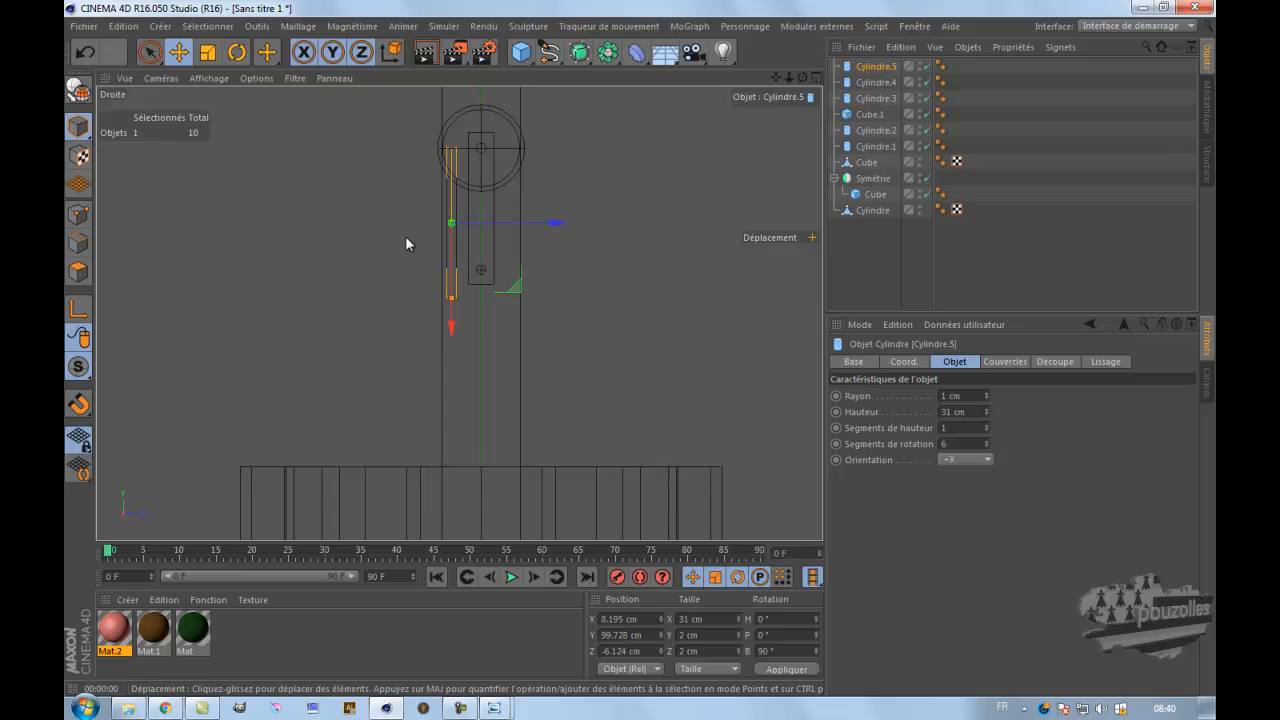
{"action": "left_click_drag", "start_coordinate": [567, 234], "coordinate": [557, 233]}
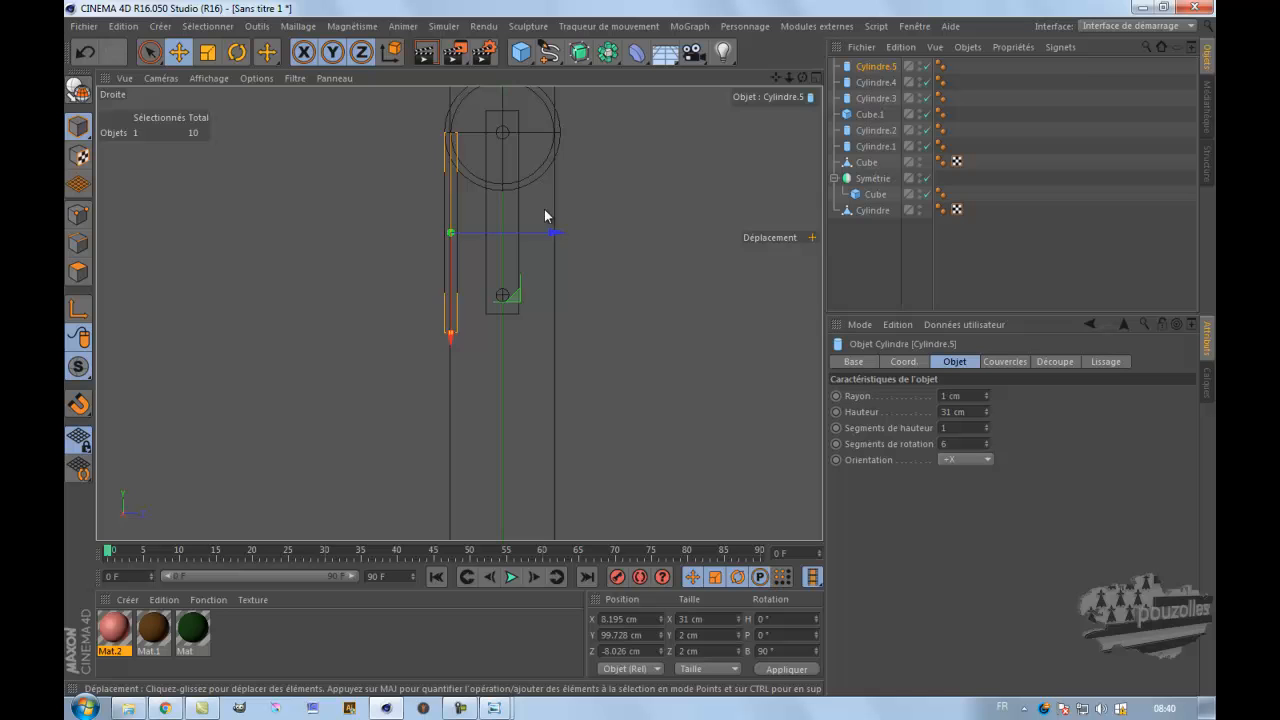
{"action": "left_click", "coordinate": [945, 397]}
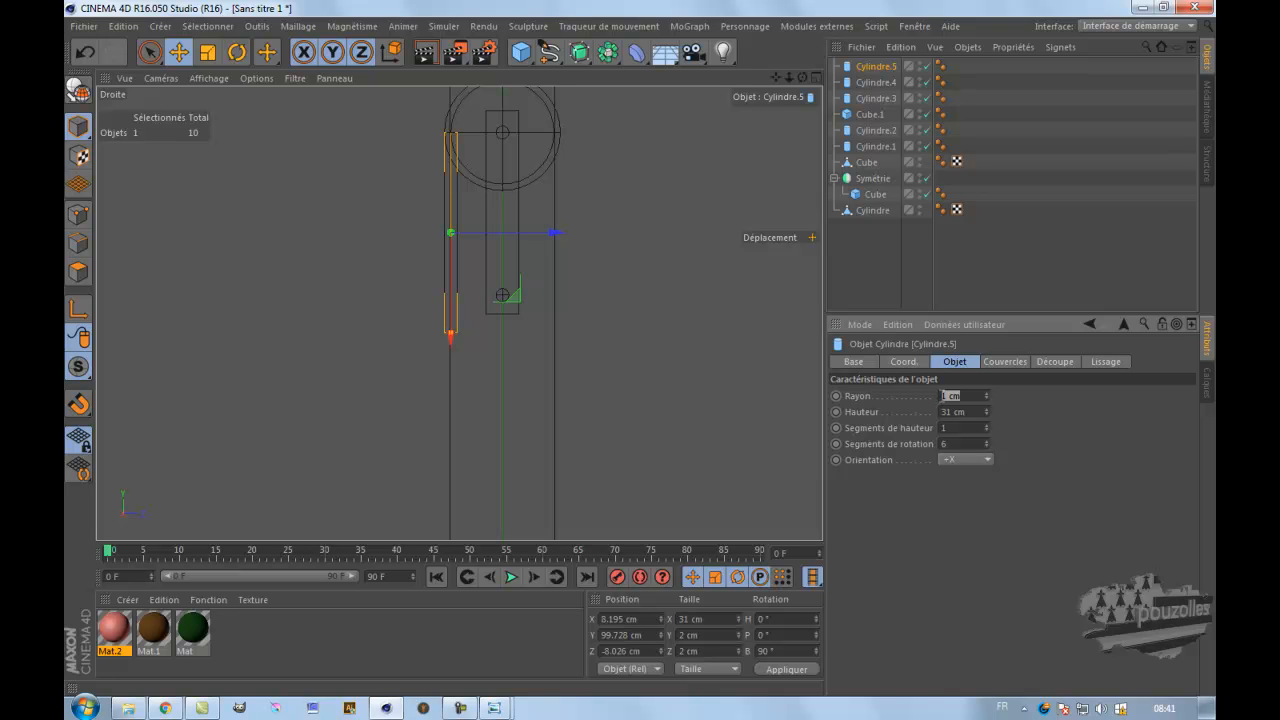
{"action": "key", "text": "Return"}
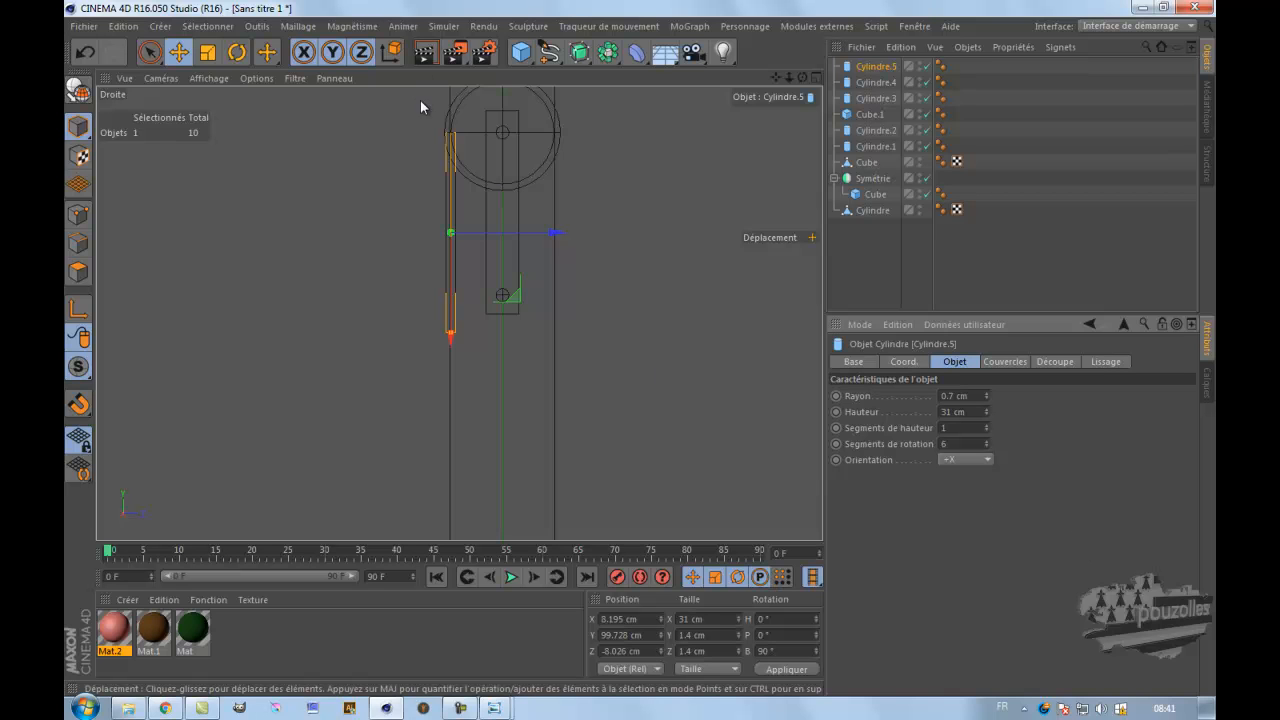
- Nudge the hanging rod to about Z -8.2 cm along the sleeve's rim and render the perspective view
{"action": "scroll", "coordinate": [422, 105], "scroll_direction": "up", "scroll_amount": 4}
{"action": "left_click_drag", "start_coordinate": [589, 359], "coordinate": [587, 360]}
{"action": "middle_click", "coordinate": [390, 250]}
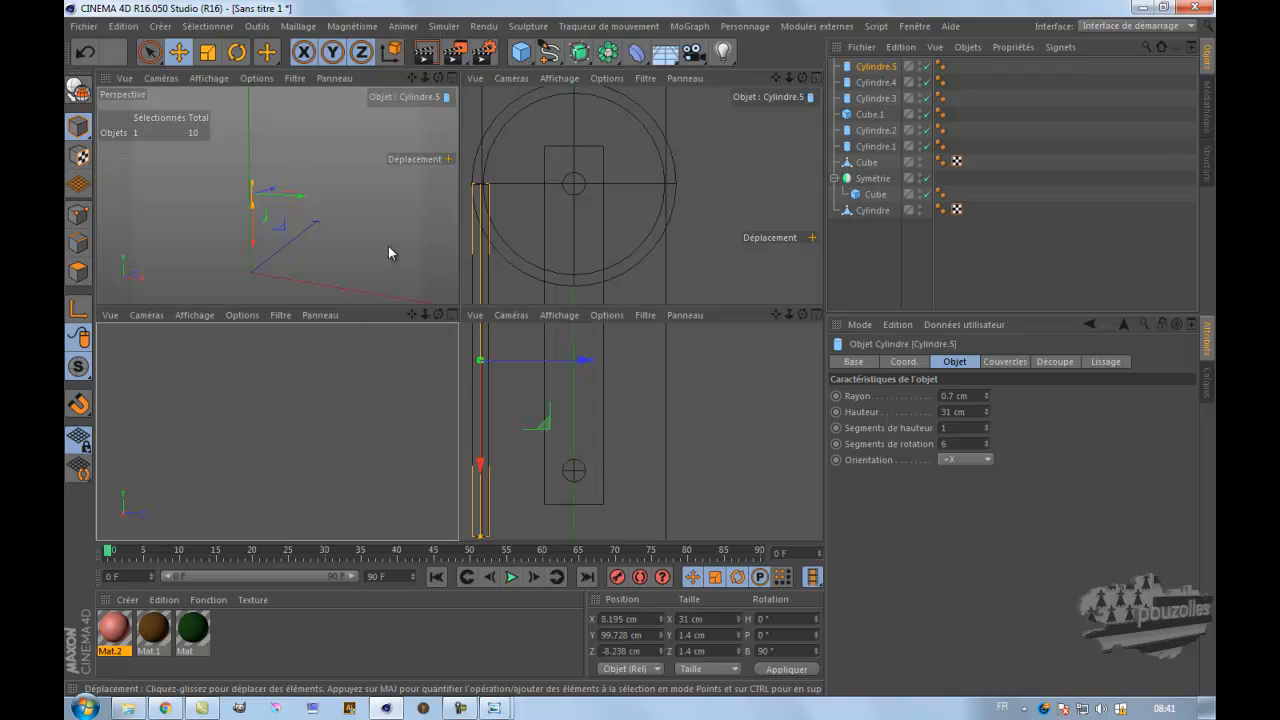
{"action": "middle_click", "coordinate": [384, 241]}
{"action": "left_click", "coordinate": [425, 52]}
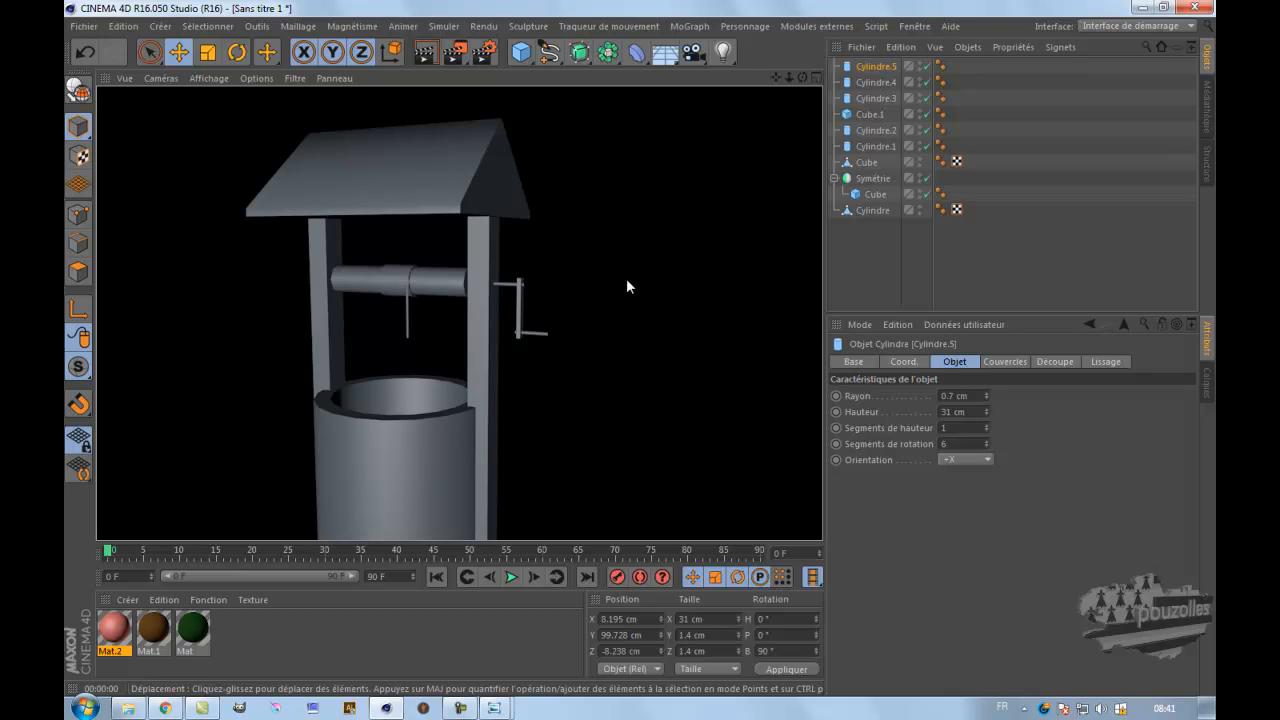
- Add a new cylinder and shift it beneath the hanging rod at about X 8.6 cm
{"action": "left_click", "coordinate": [521, 51]}
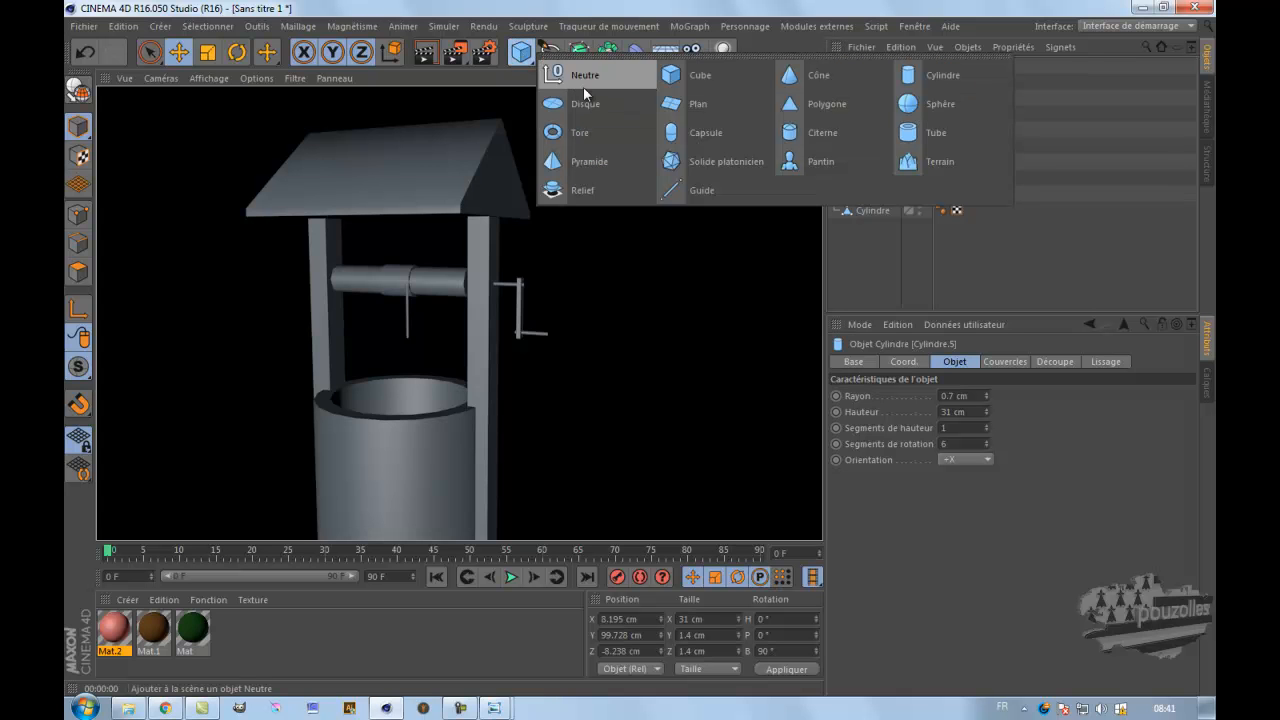
{"action": "left_click", "coordinate": [931, 70]}
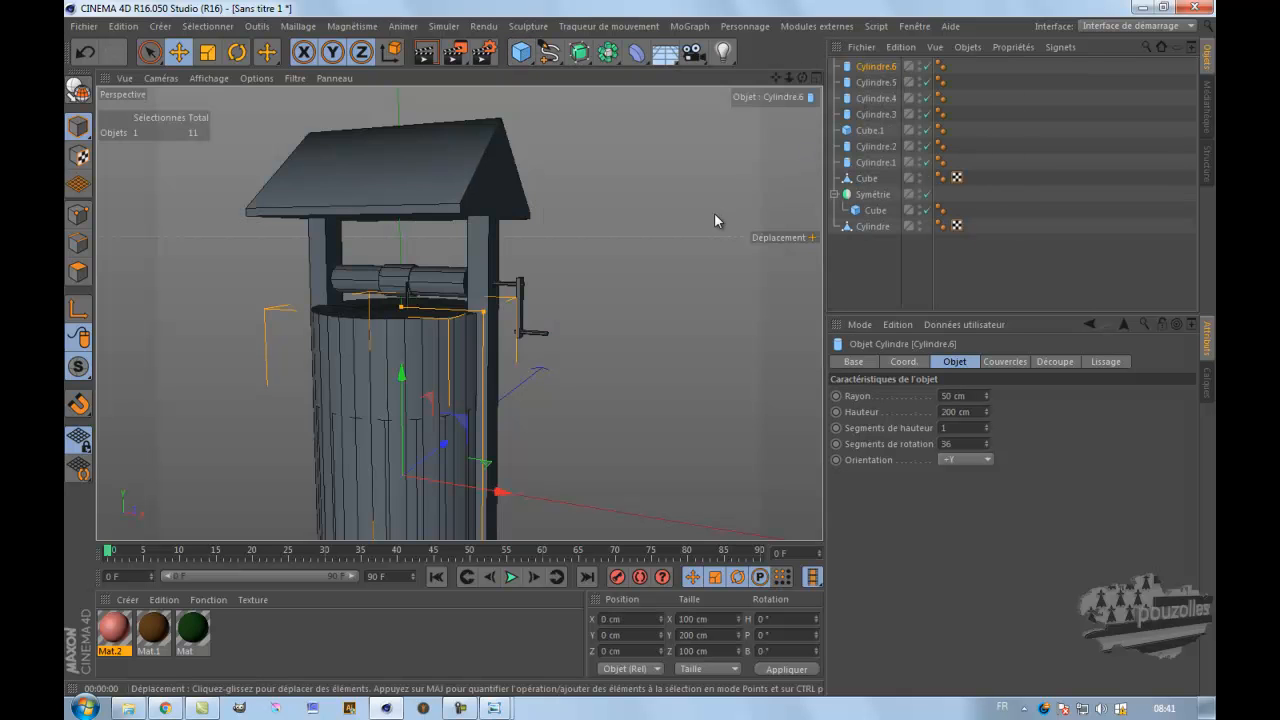
{"action": "scroll", "coordinate": [743, 209], "scroll_direction": "down", "scroll_amount": 6}
{"action": "middle_click", "coordinate": [563, 354]}
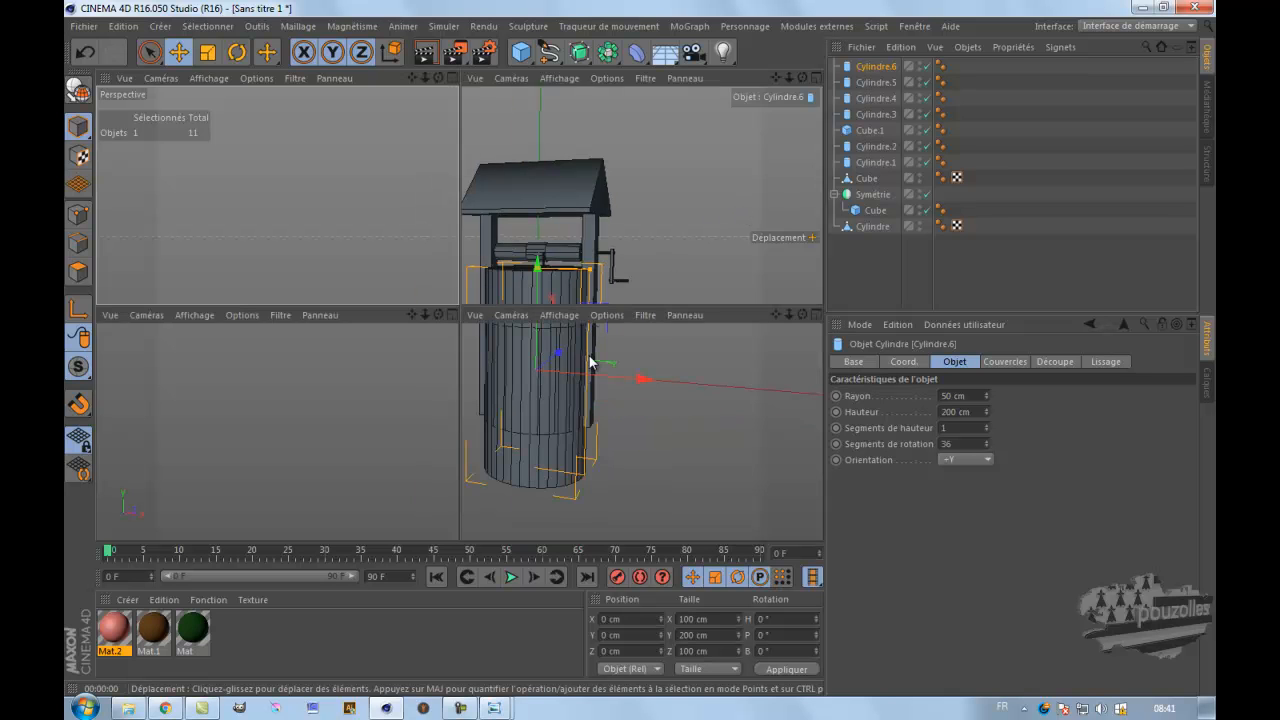
{"action": "middle_click", "coordinate": [615, 457]}
{"action": "scroll", "coordinate": [646, 431], "scroll_direction": "down", "scroll_amount": 8}
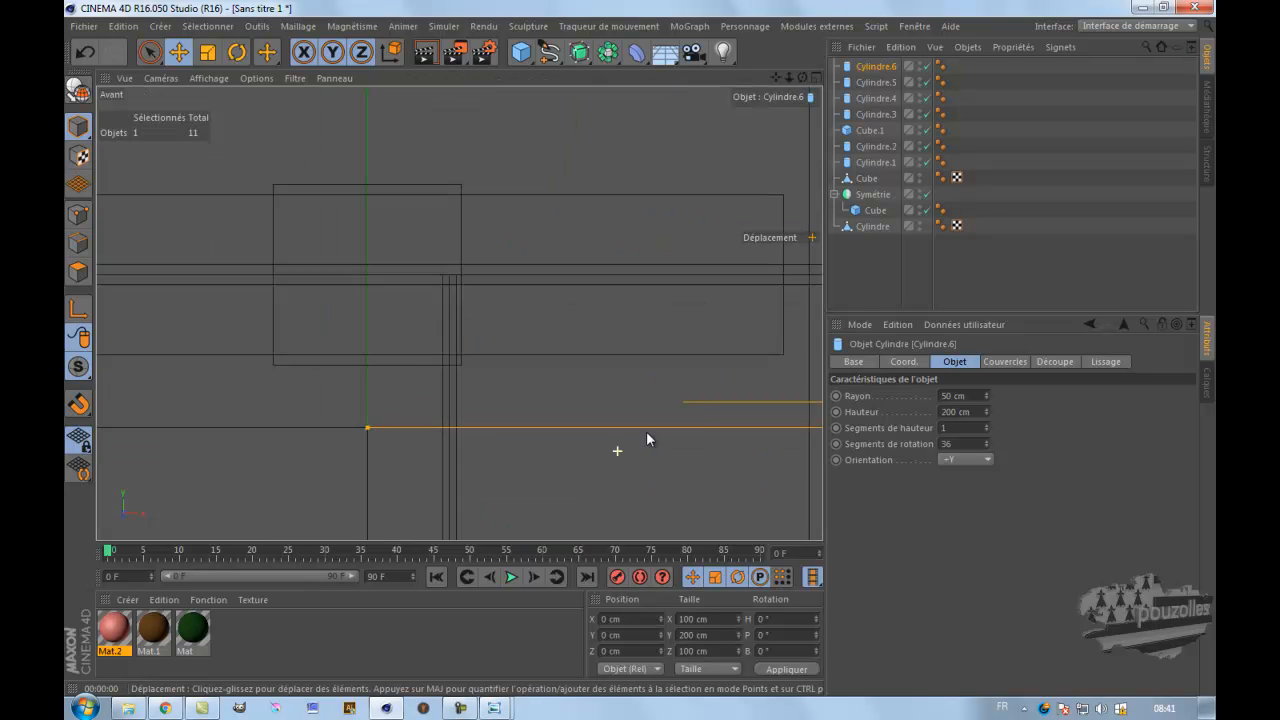
{"action": "left_click_drag", "start_coordinate": [774, 79], "coordinate": [638, 342]}
{"action": "left_click_drag", "start_coordinate": [585, 437], "coordinate": [606, 437]}
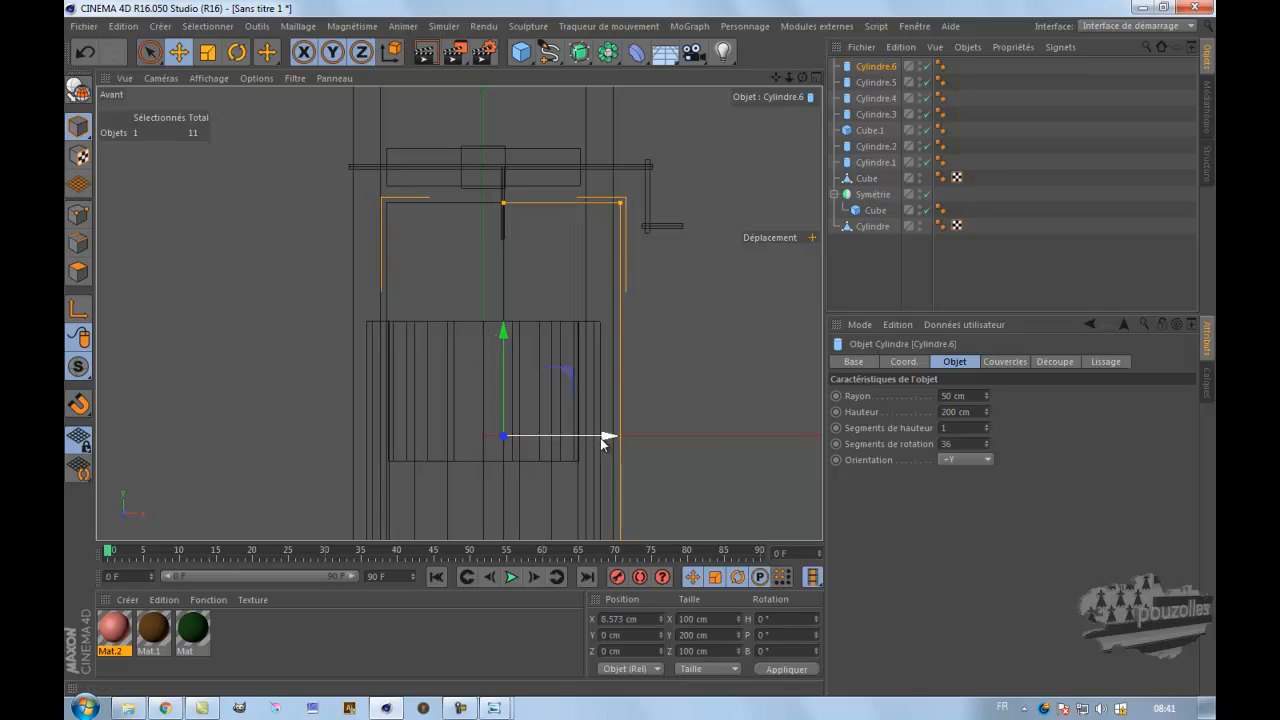
- Shrink the new cylinder to about 9.9 cm radius and 29.2 cm height, and raise it to about Y 46.3 cm
{"action": "left_click_drag", "start_coordinate": [621, 205], "coordinate": [565, 327]}
{"action": "scroll", "coordinate": [608, 249], "scroll_direction": "down", "scroll_amount": 3}
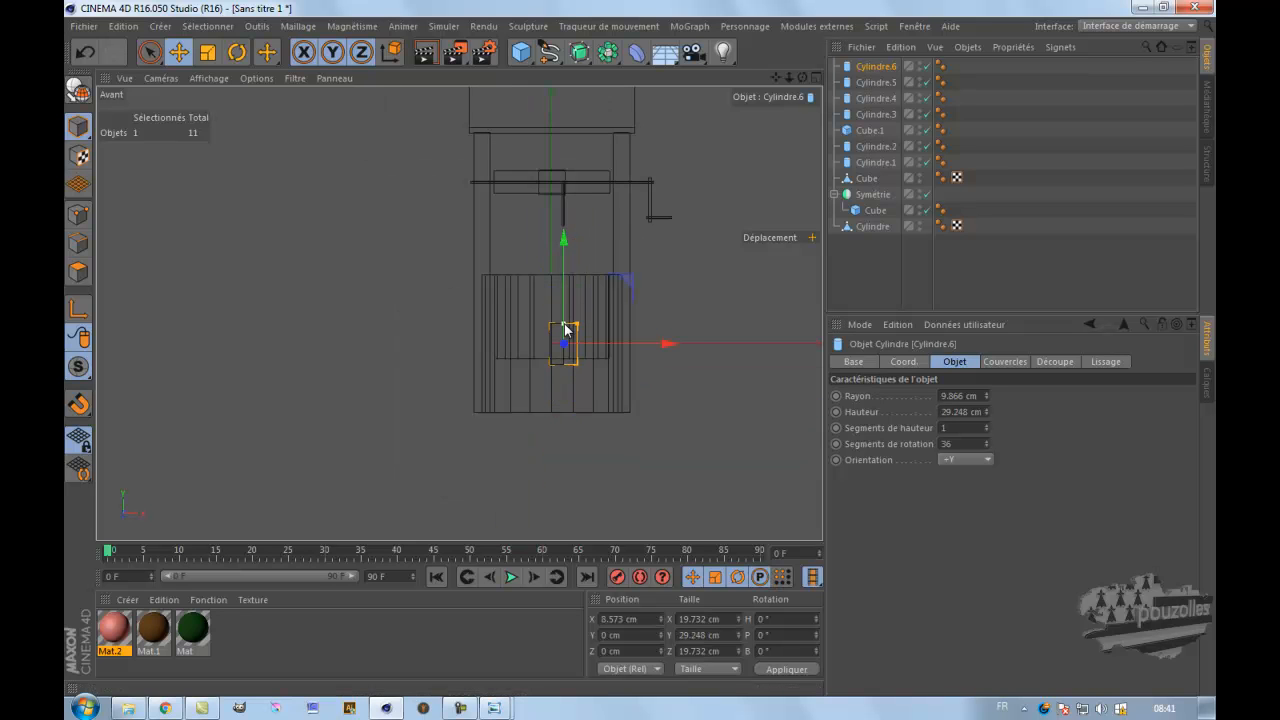
{"action": "left_click_drag", "start_coordinate": [563, 236], "coordinate": [563, 172]}
{"action": "scroll", "coordinate": [574, 287], "scroll_direction": "up", "scroll_amount": 5}
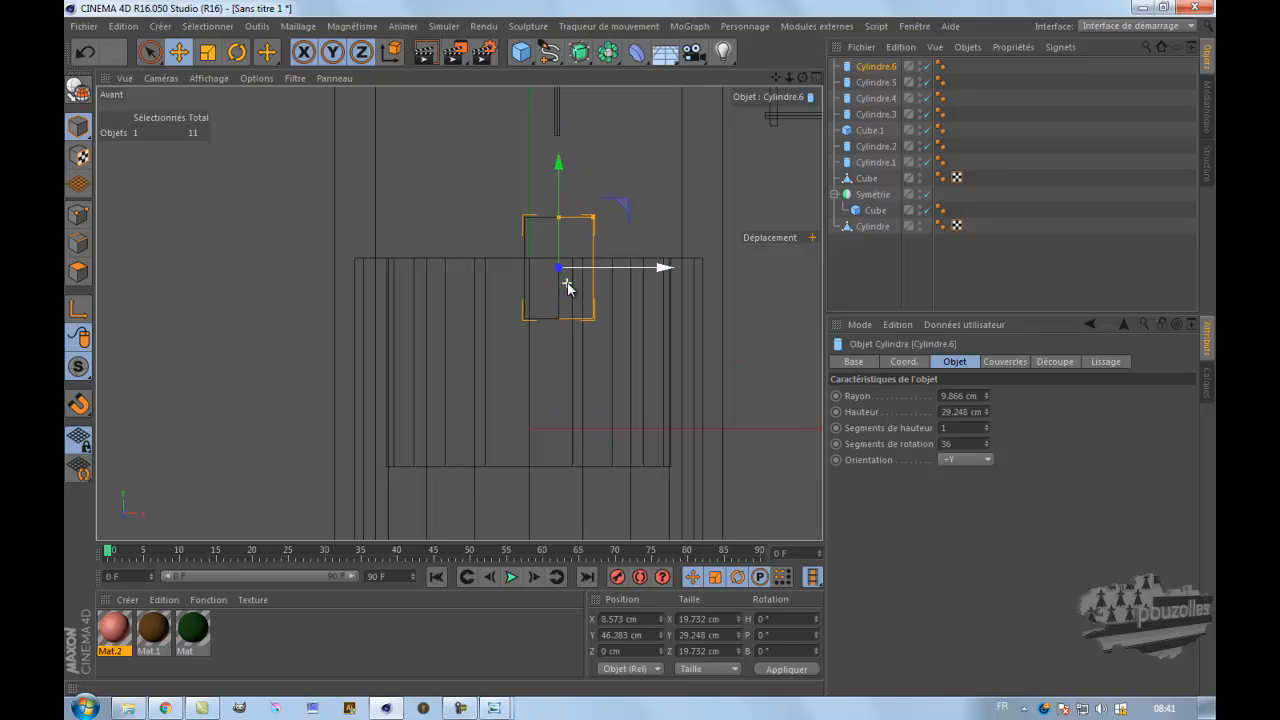
- Raise the small cylinder above the well opening to about Y 53.6 cm
{"action": "middle_click", "coordinate": [287, 251]}
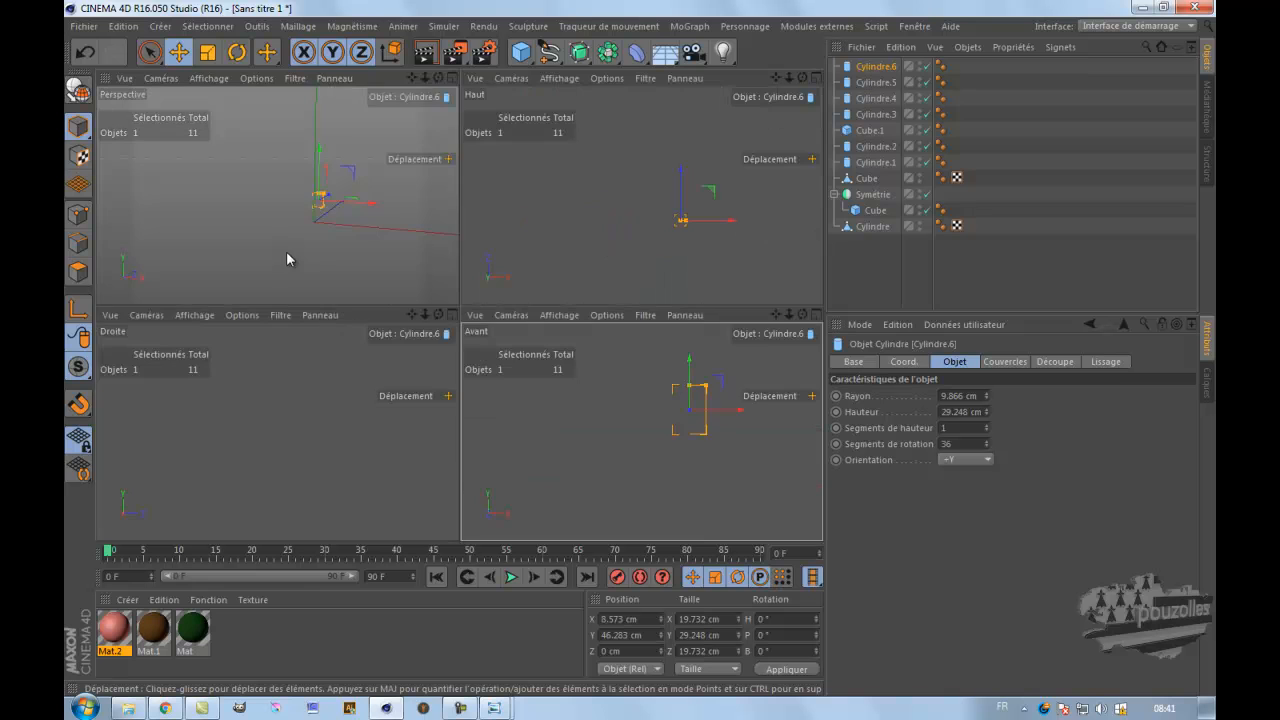
{"action": "middle_click", "coordinate": [286, 252]}
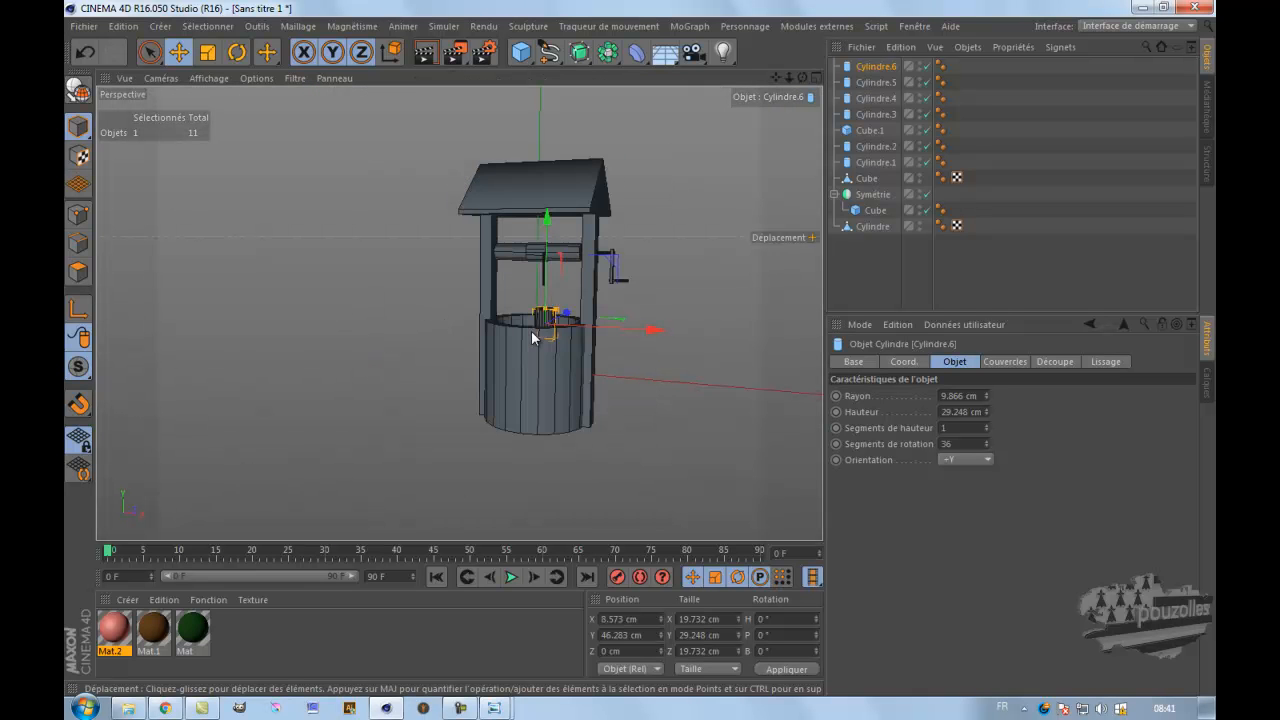
{"action": "scroll", "coordinate": [531, 330], "scroll_direction": "up", "scroll_amount": 6}
{"action": "left_click_drag", "start_coordinate": [560, 215], "coordinate": [560, 198]}
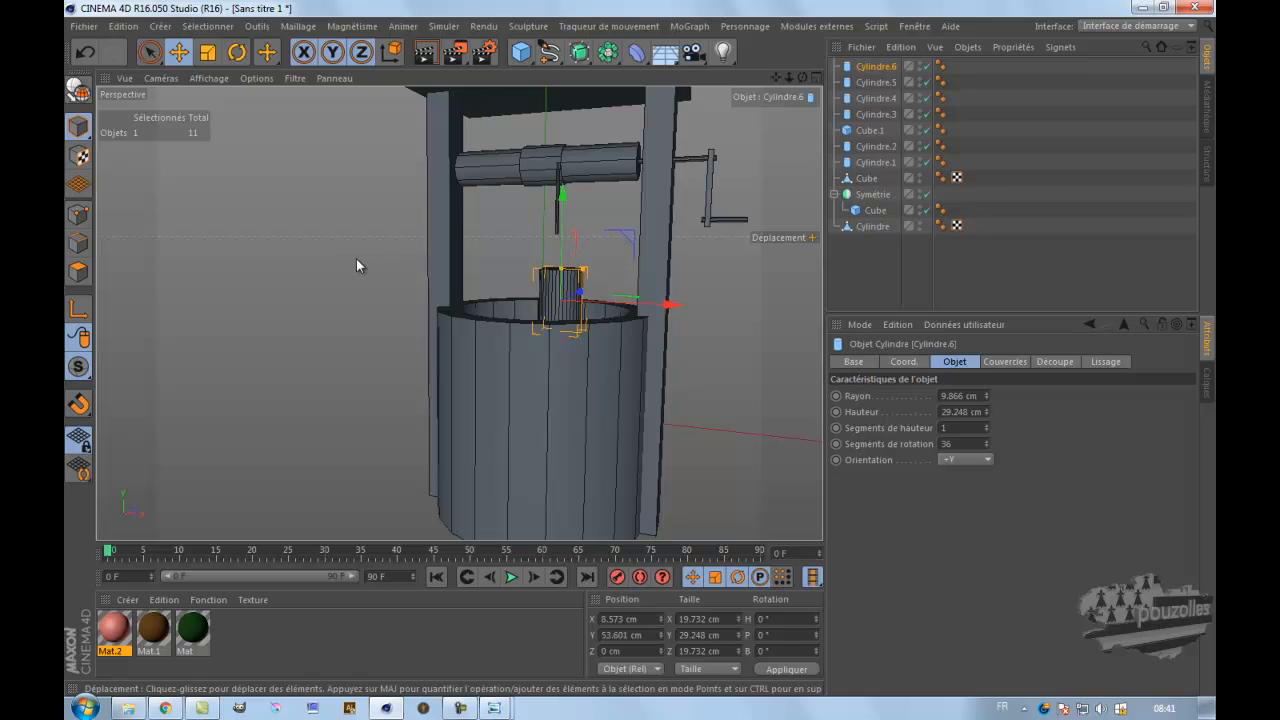
- Set the small cylinder's rotation segments to 8
{"action": "scroll", "coordinate": [553, 310], "scroll_direction": "up", "scroll_amount": 5}
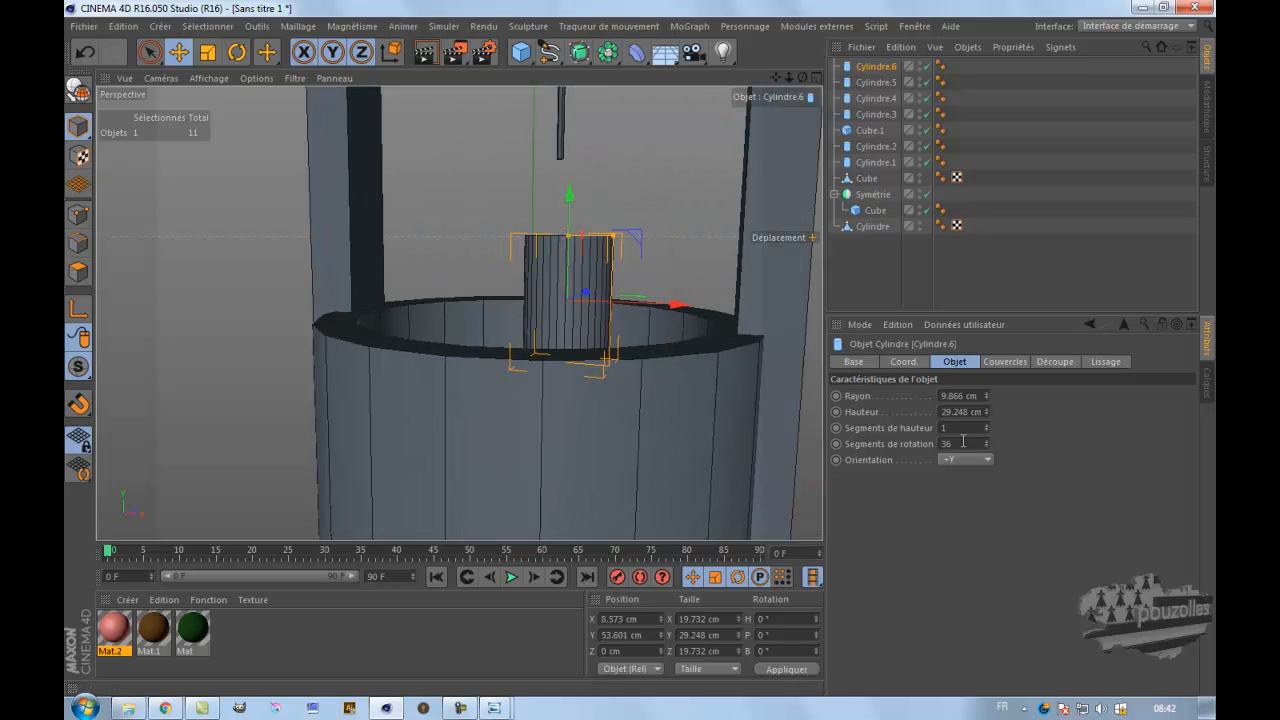
{"action": "left_click_drag", "start_coordinate": [963, 443], "coordinate": [937, 446]}
{"action": "type", "text": "8"}
{"action": "key", "text": "Return"}
{"action": "left_click_drag", "start_coordinate": [805, 78], "coordinate": [642, 348]}
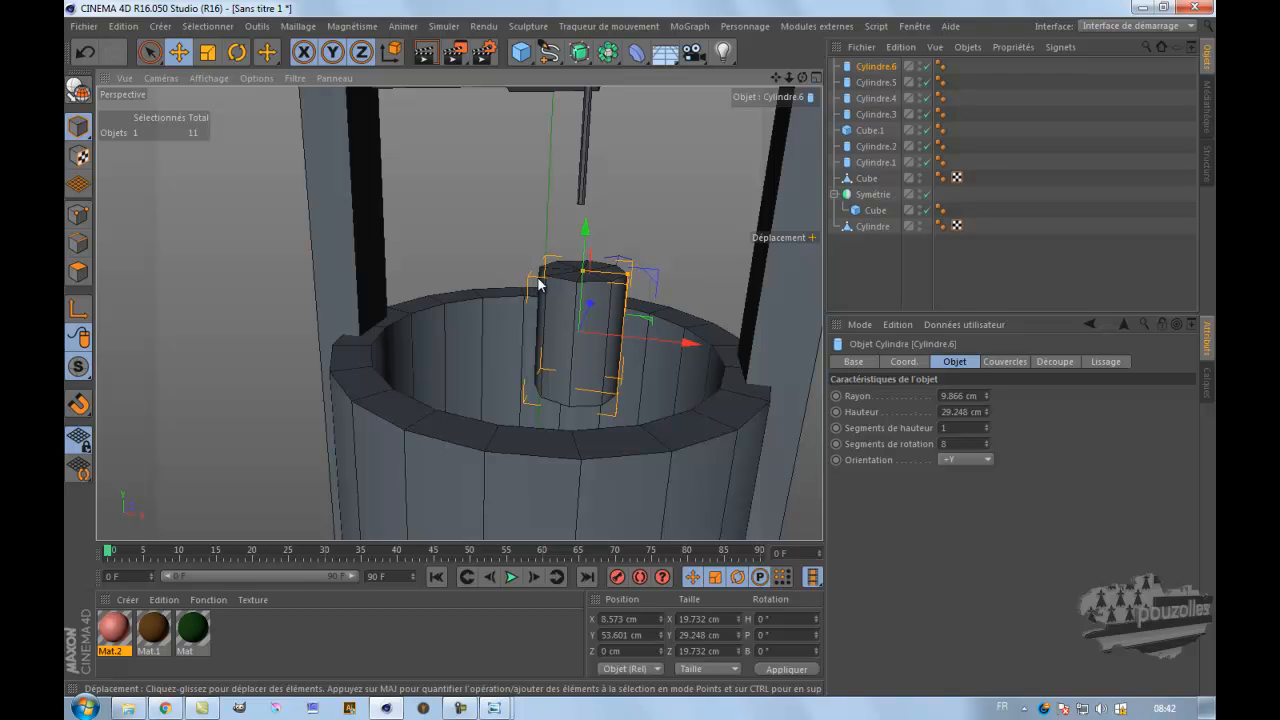
- Convert the small cylinder to an editable polygon object and optimize its points
{"action": "left_click", "coordinate": [79, 89]}
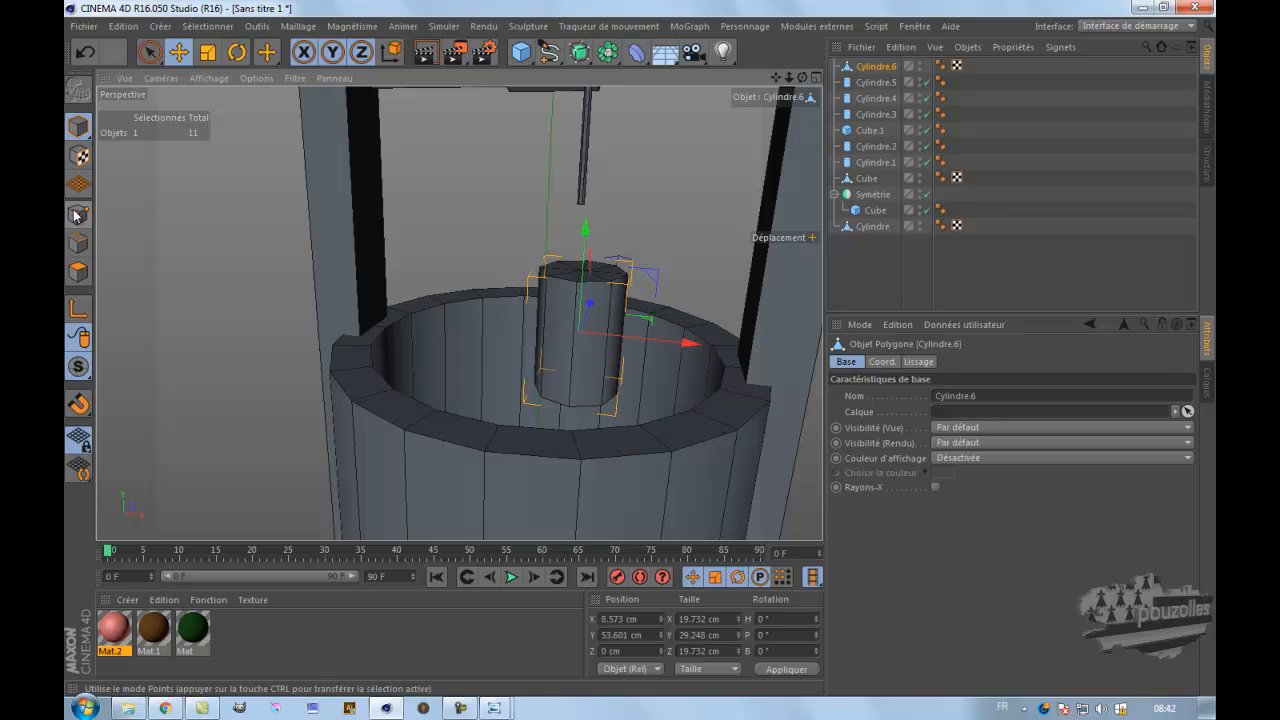
{"action": "right_click", "coordinate": [253, 194]}
{"action": "left_click", "coordinate": [292, 586]}
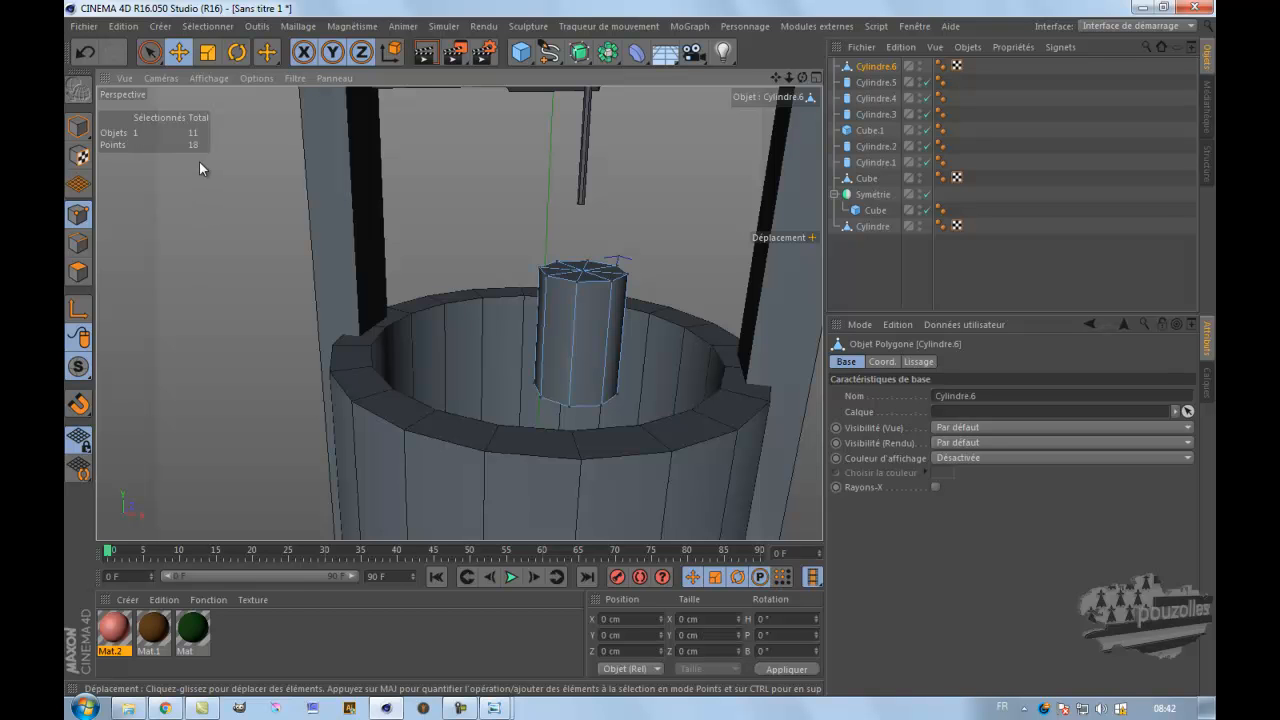
- Select the top faces of the small cylinder and apply an inner extrude with an offset of about 0.6 cm
{"action": "left_click", "coordinate": [78, 271]}
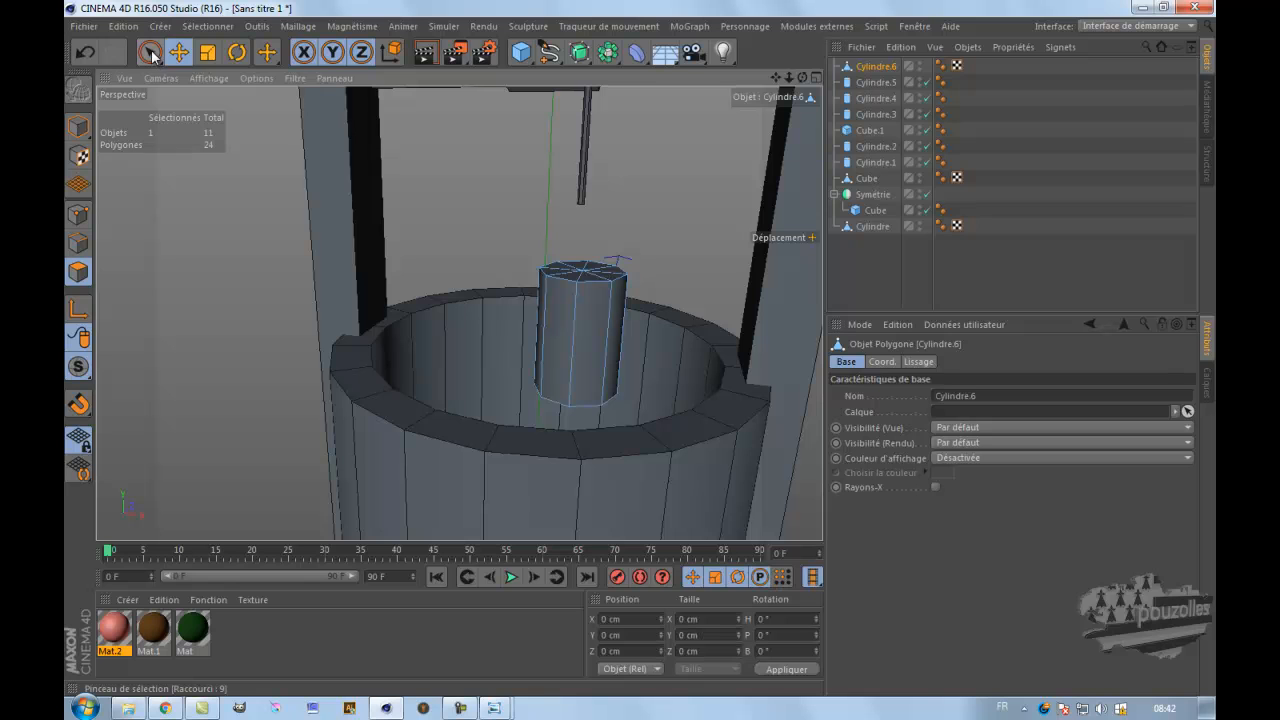
{"action": "left_click", "coordinate": [152, 55]}
{"action": "left_click", "coordinate": [206, 72]}
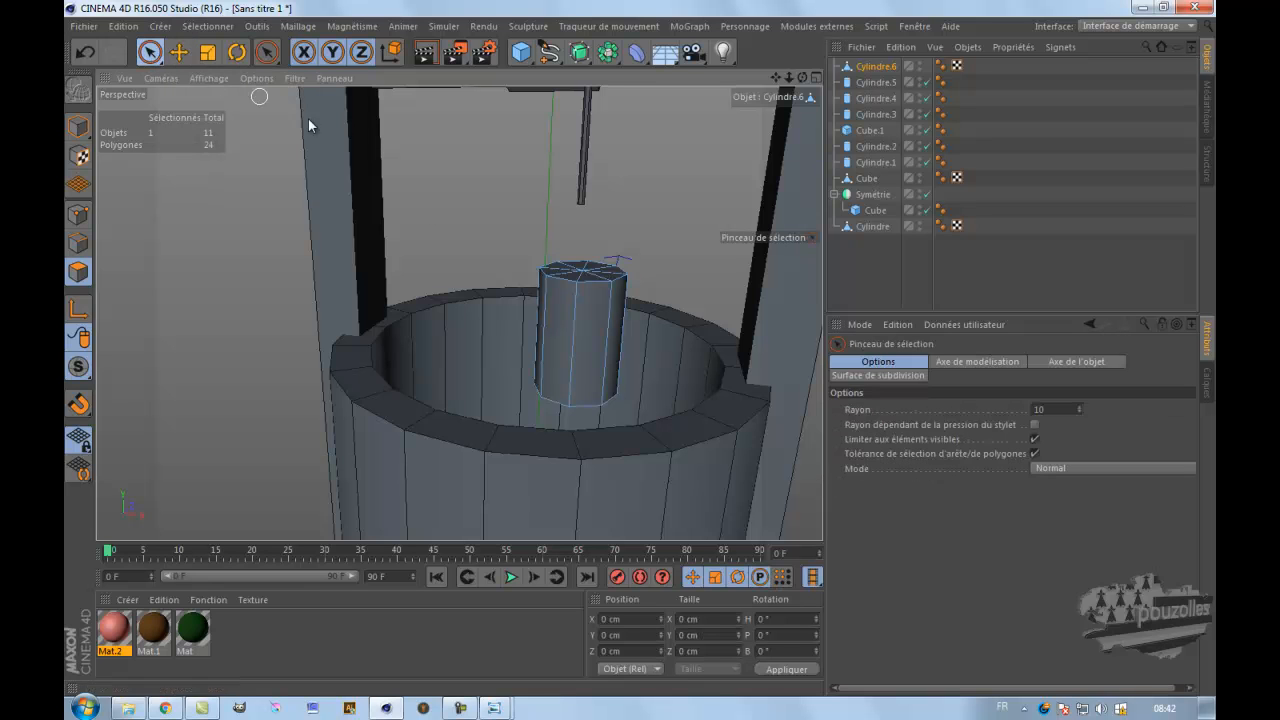
{"action": "left_click_drag", "start_coordinate": [565, 270], "coordinate": [588, 272]}
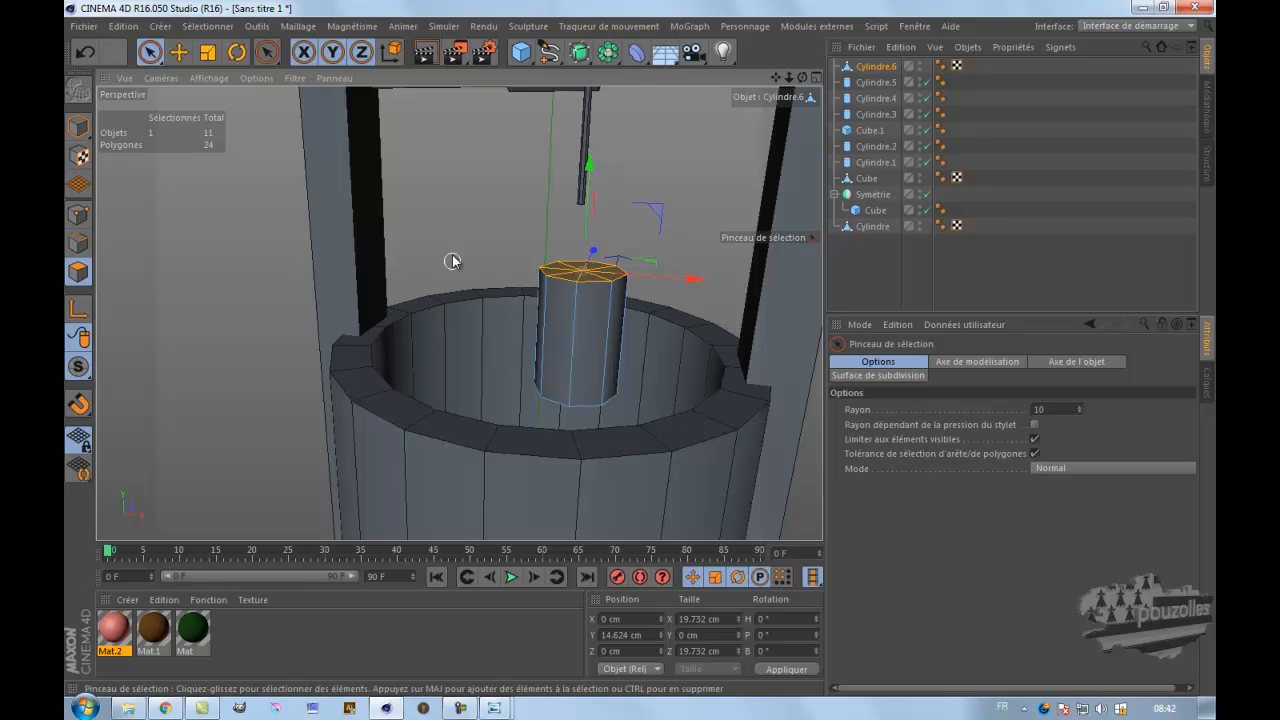
{"action": "right_click", "coordinate": [452, 205]}
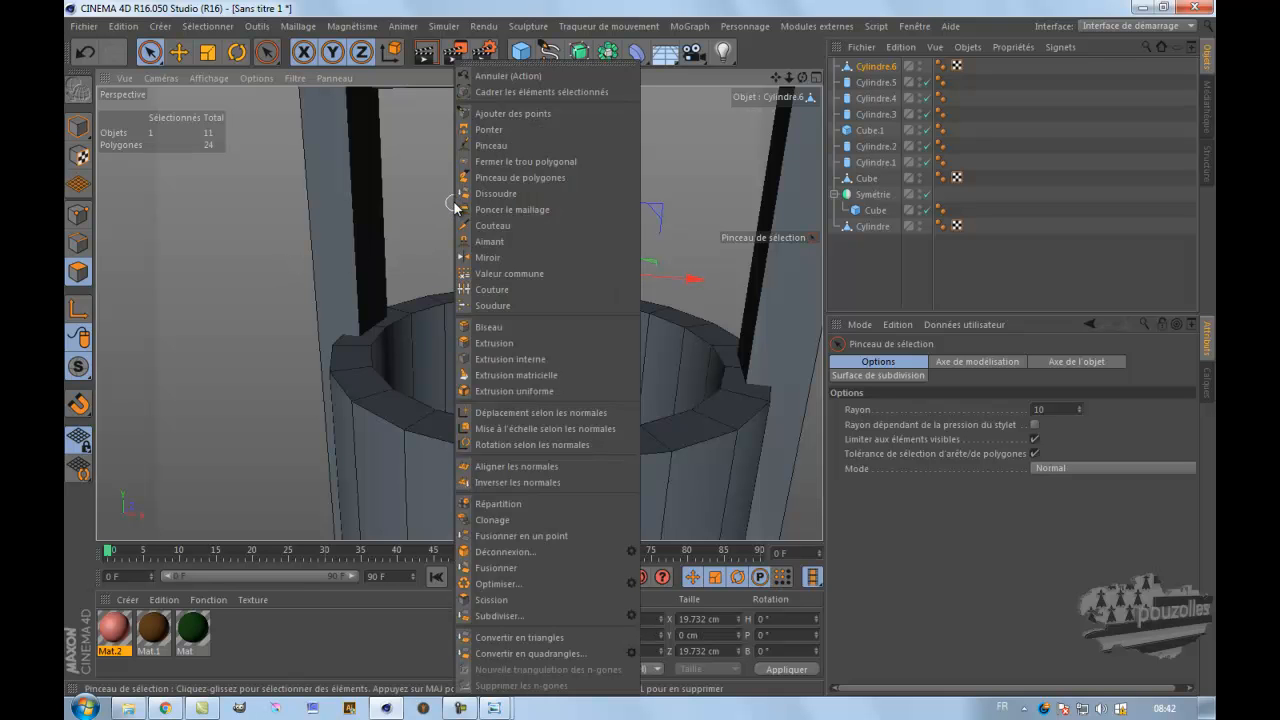
{"action": "left_click", "coordinate": [509, 358]}
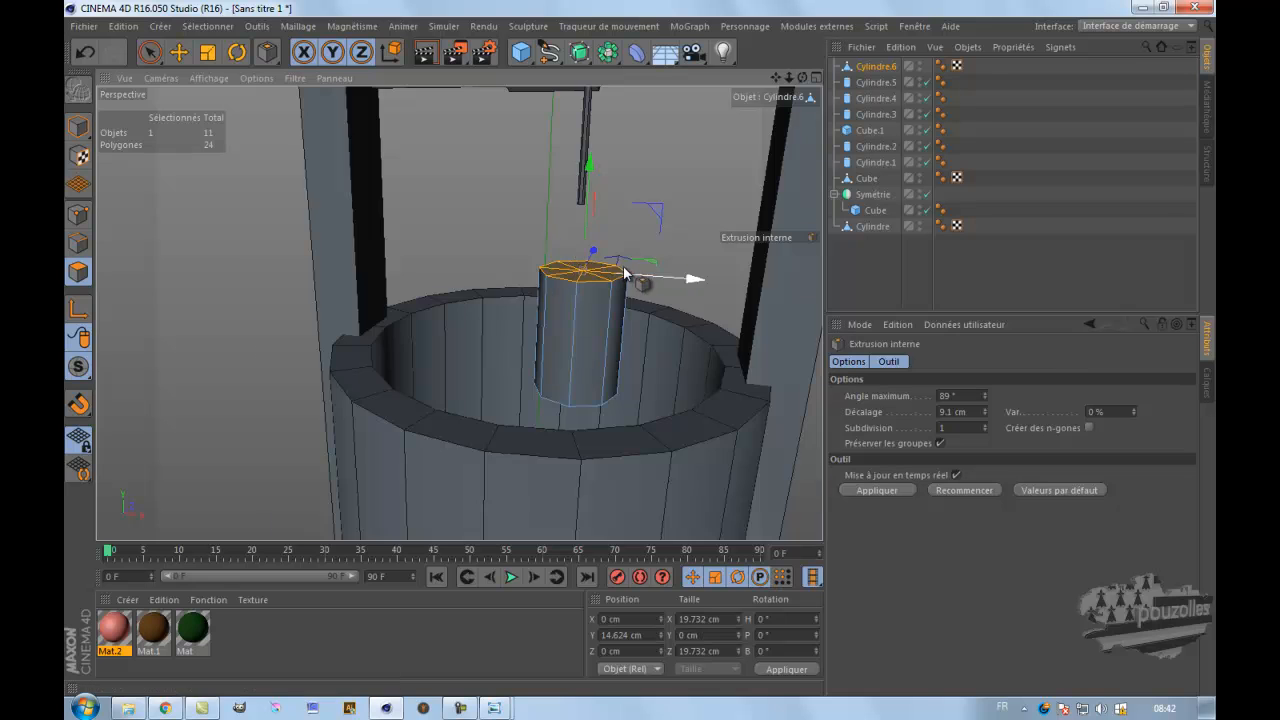
{"action": "scroll", "coordinate": [625, 272], "scroll_direction": "up", "scroll_amount": 3}
{"action": "left_click_drag", "start_coordinate": [707, 193], "coordinate": [638, 348]}
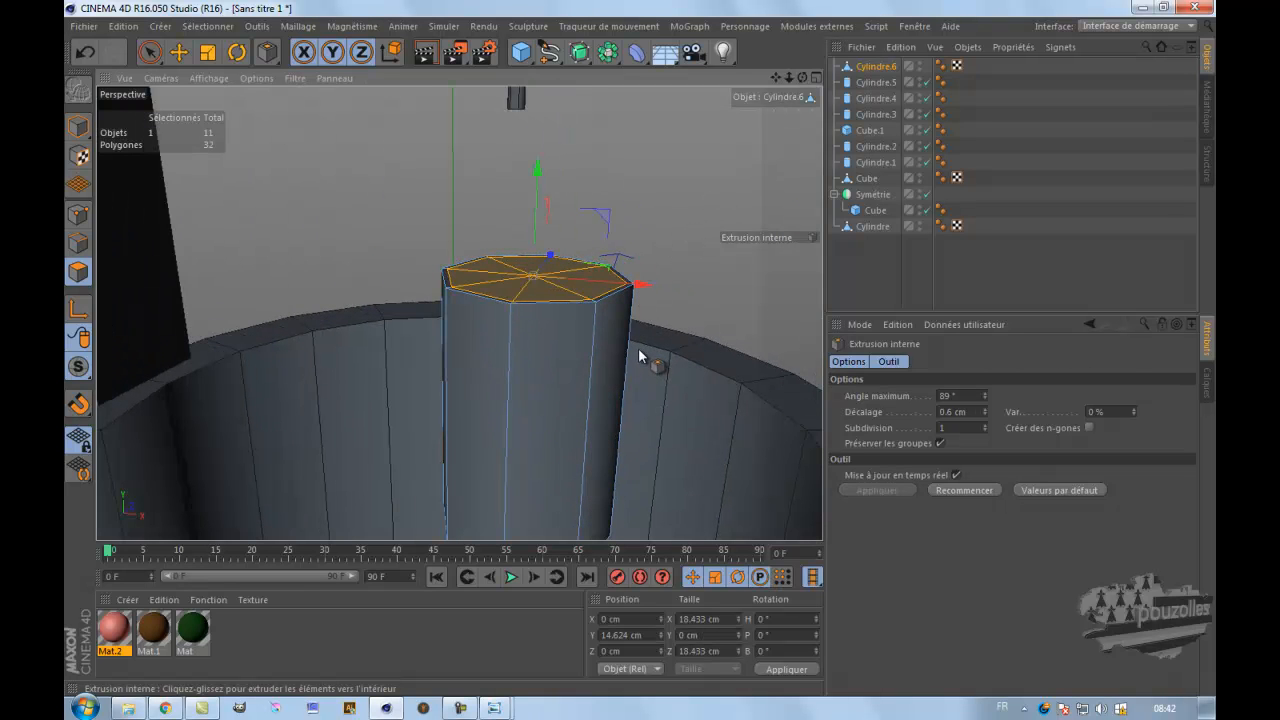
- Hollow out the bucket by extruding the inset faces down about 8.2 cm and lowering them to about Y -12.9 cm
{"action": "right_click", "coordinate": [679, 179]}
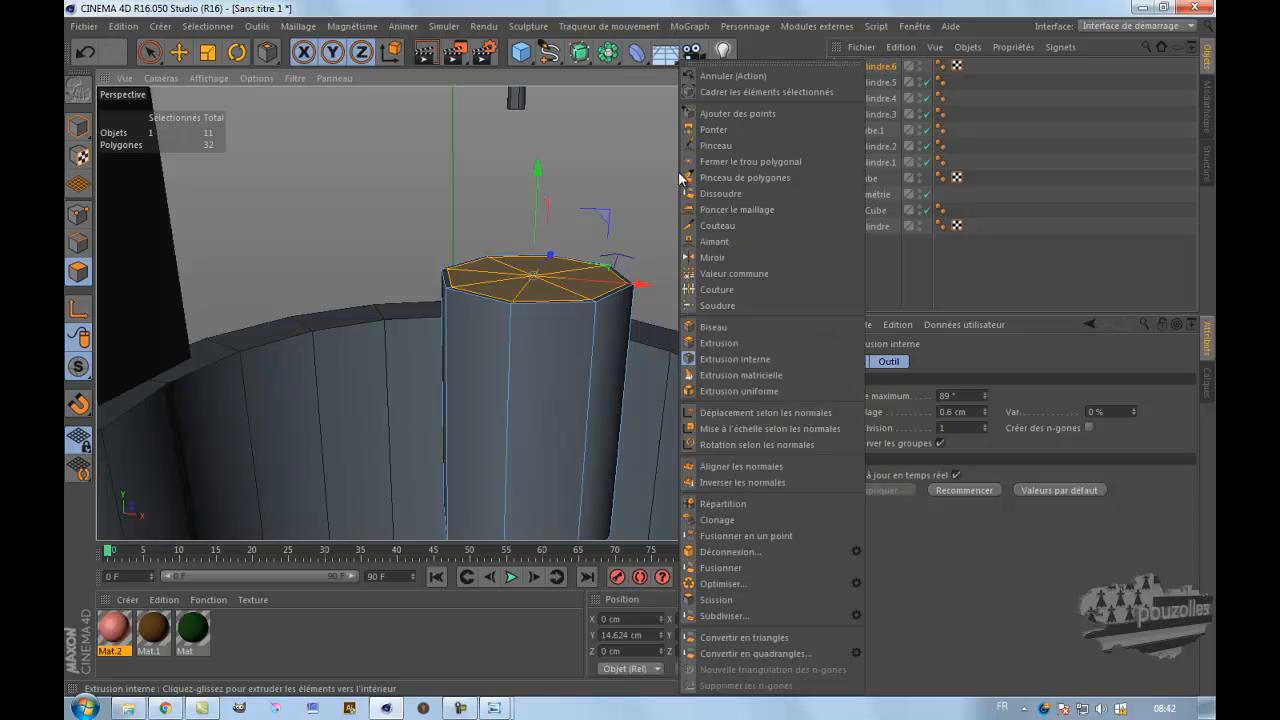
{"action": "left_click", "coordinate": [726, 335]}
{"action": "middle_click", "coordinate": [698, 310]}
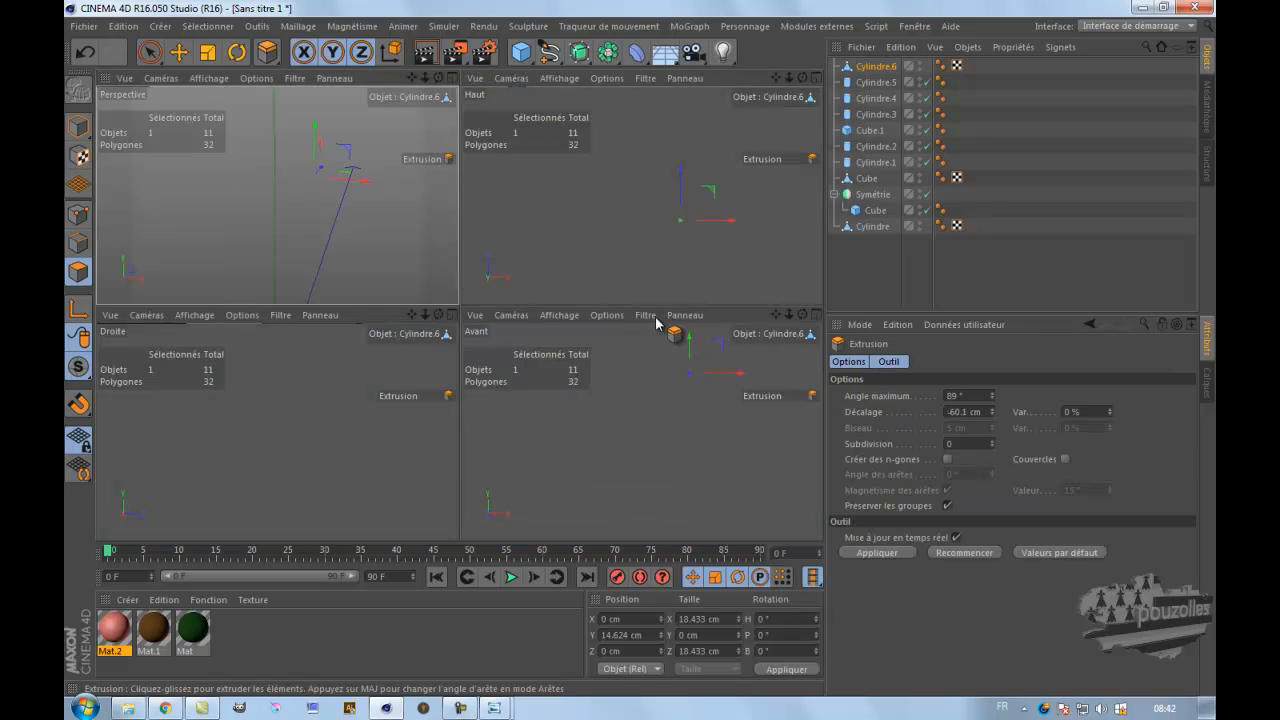
{"action": "middle_click", "coordinate": [604, 399]}
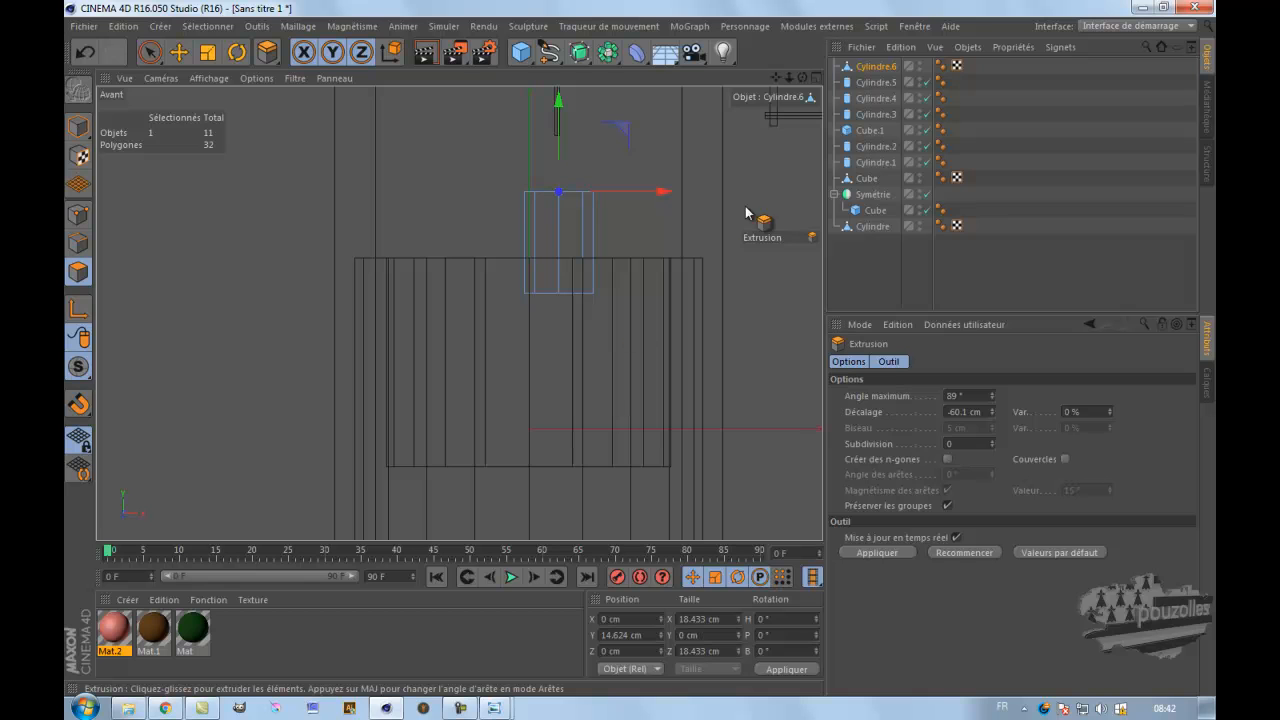
{"action": "left_click_drag", "start_coordinate": [645, 352], "coordinate": [636, 352]}
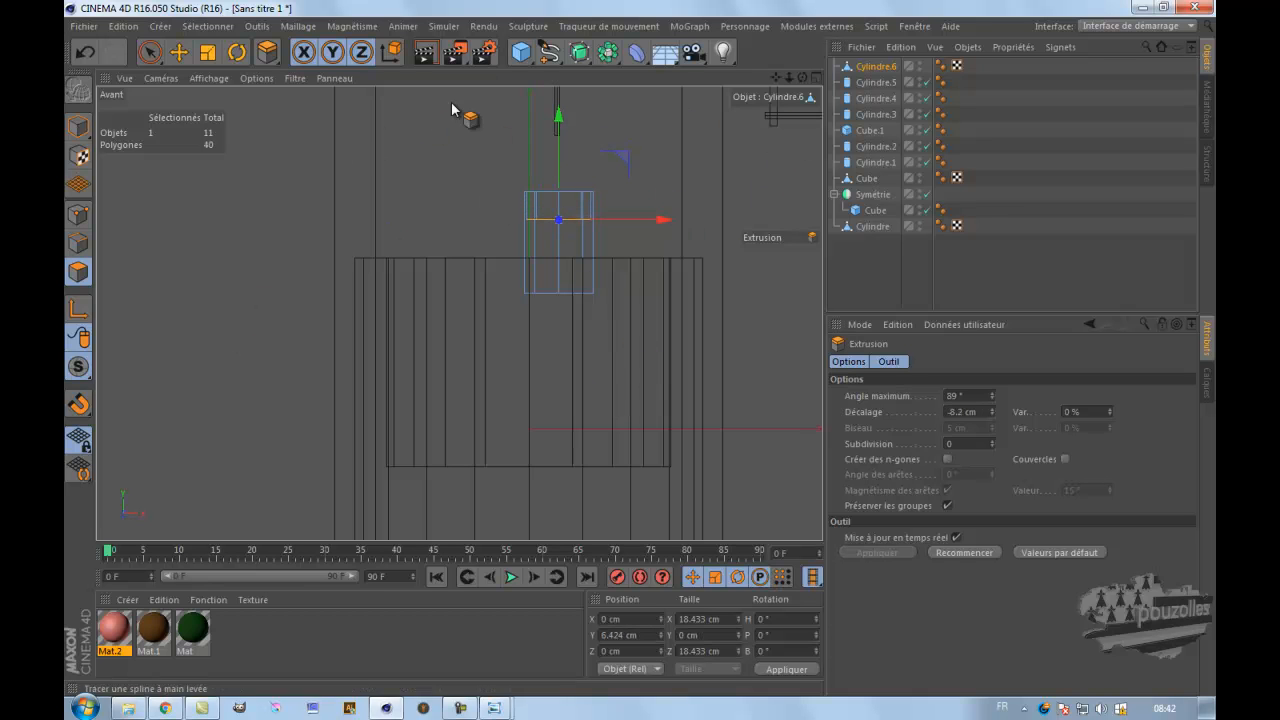
{"action": "left_click_drag", "start_coordinate": [560, 119], "coordinate": [563, 183]}
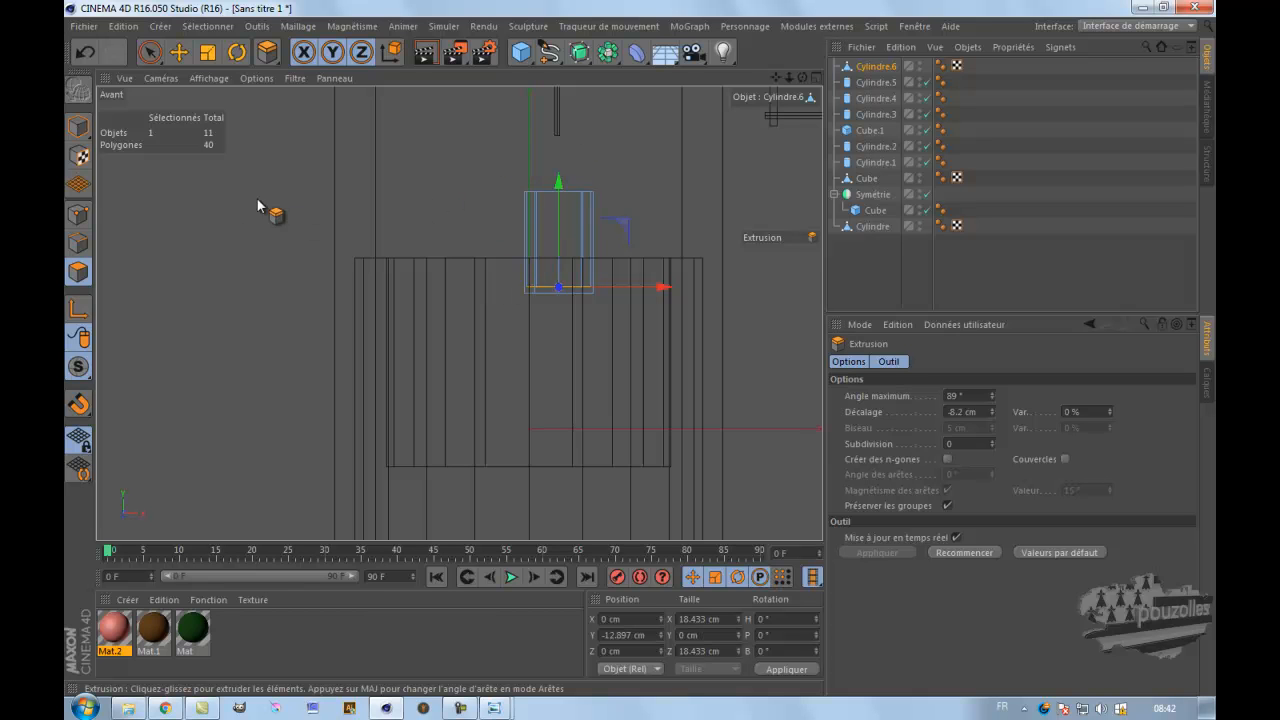
- Select all points at the bucket's bottom with a rectangle selection that also includes hidden elements
{"action": "left_click", "coordinate": [84, 214]}
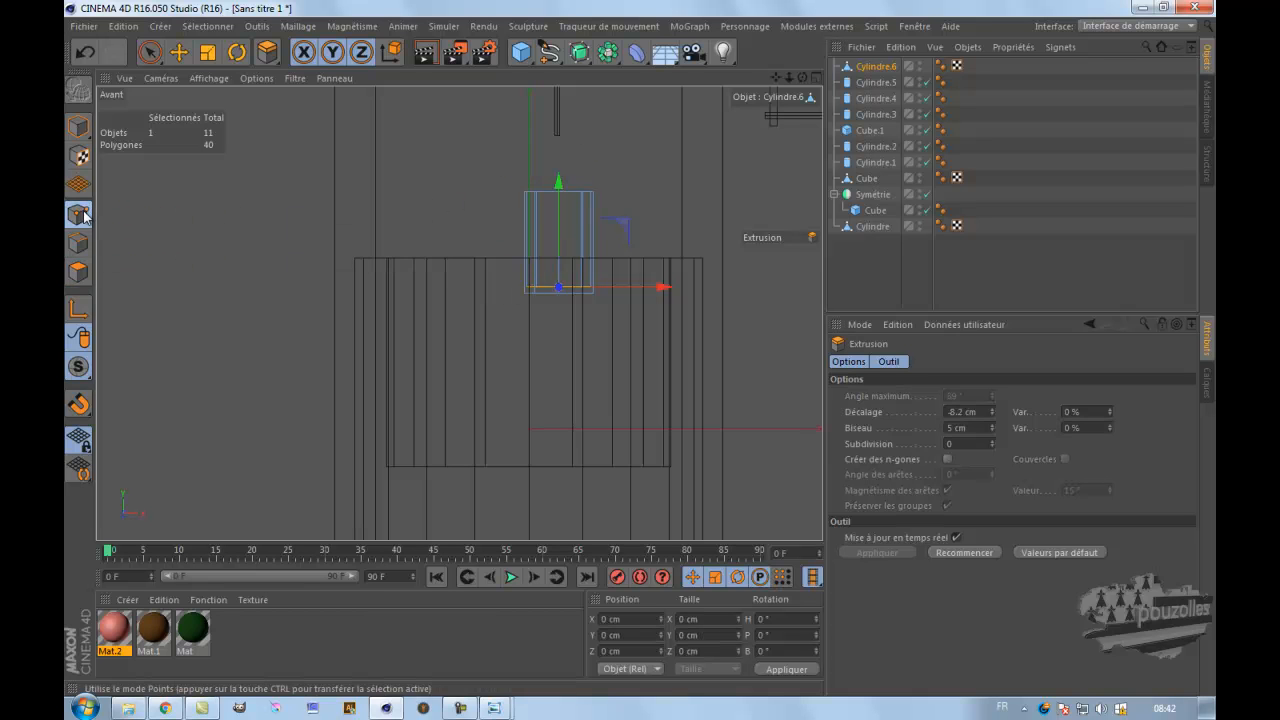
{"action": "left_click", "coordinate": [151, 55]}
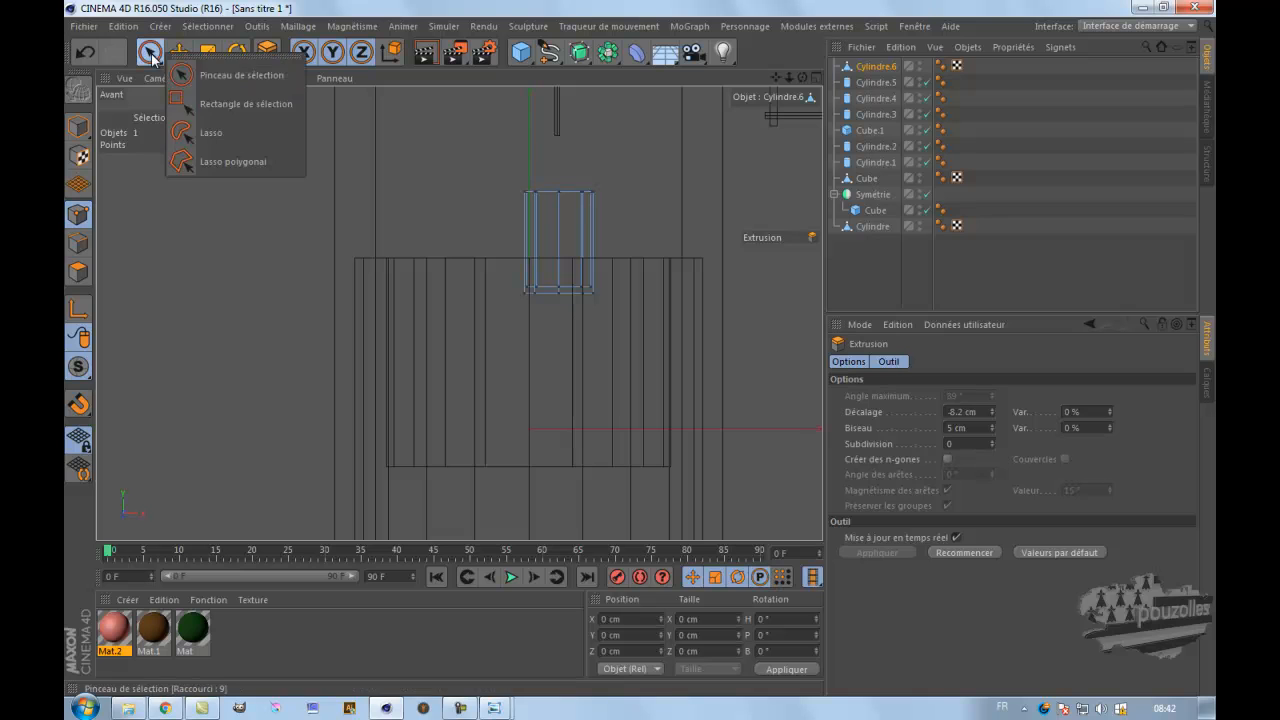
{"action": "left_click", "coordinate": [201, 99]}
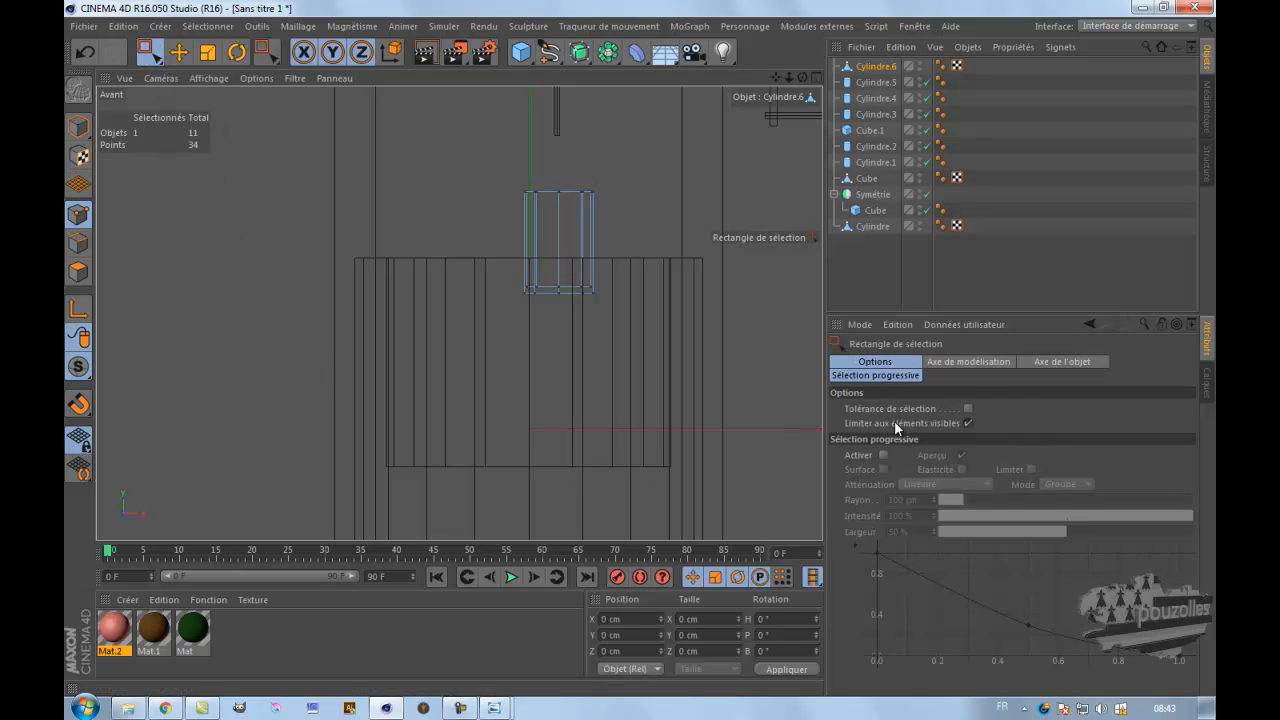
{"action": "left_click", "coordinate": [967, 422]}
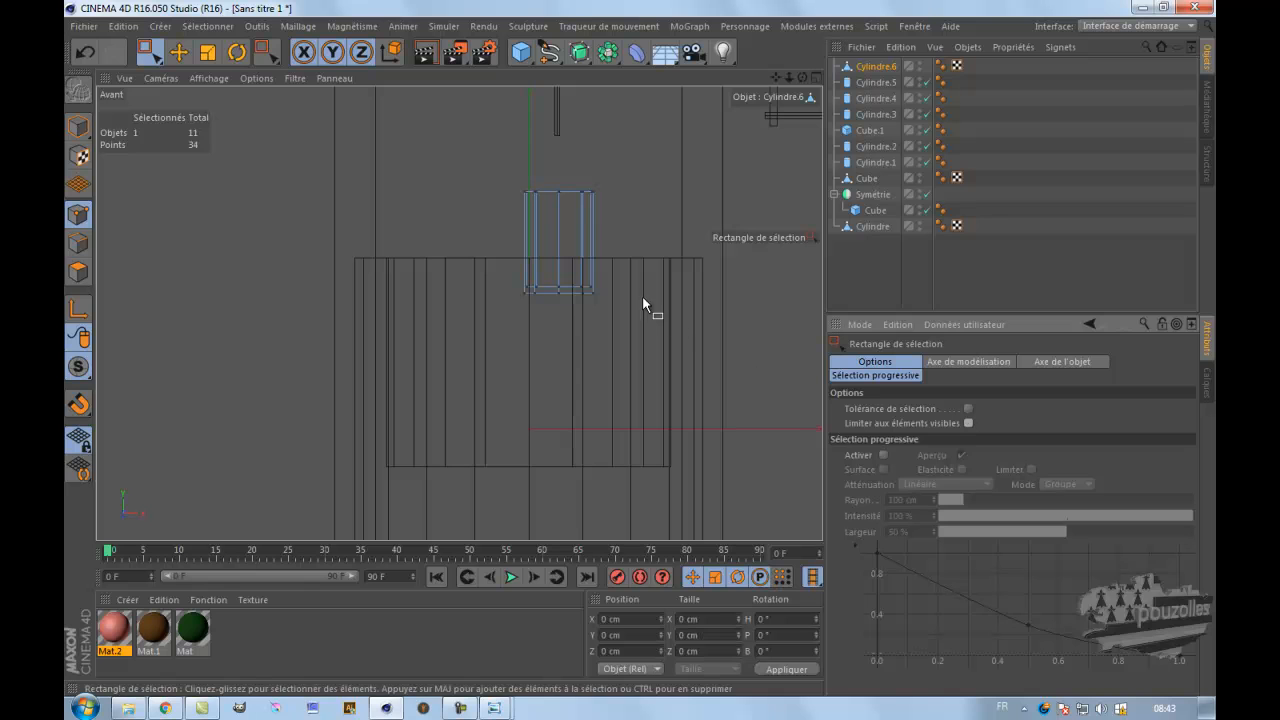
{"action": "left_click_drag", "start_coordinate": [643, 265], "coordinate": [490, 327]}
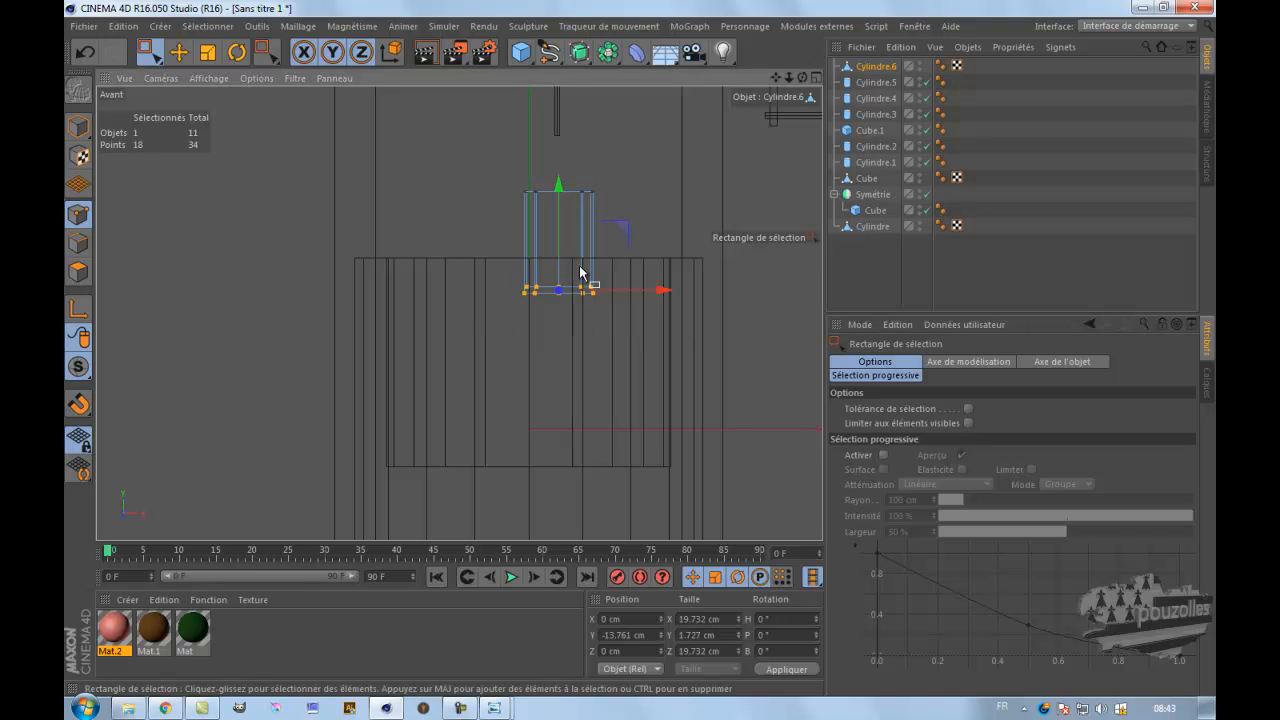
- Try the rectangle selection on the bucket's bottom points limited to visible elements, and inspect which points it picks
{"action": "left_click", "coordinate": [967, 422]}
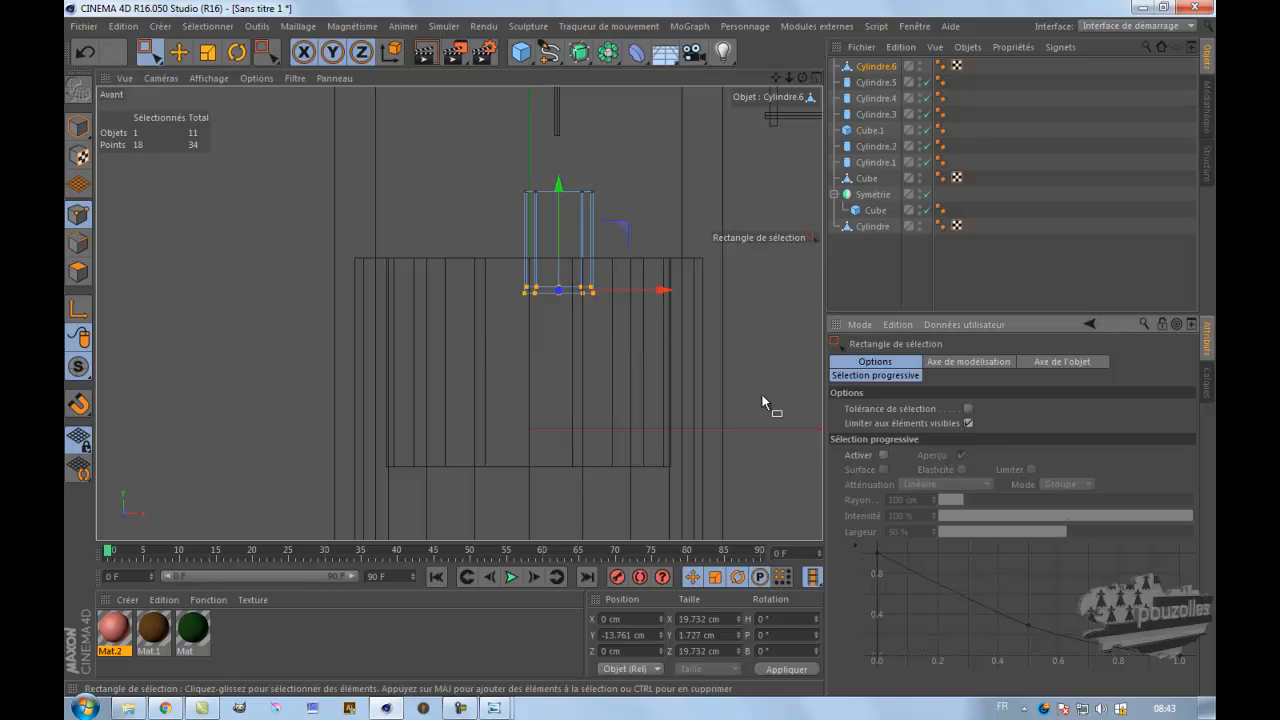
{"action": "left_click_drag", "start_coordinate": [660, 261], "coordinate": [480, 334]}
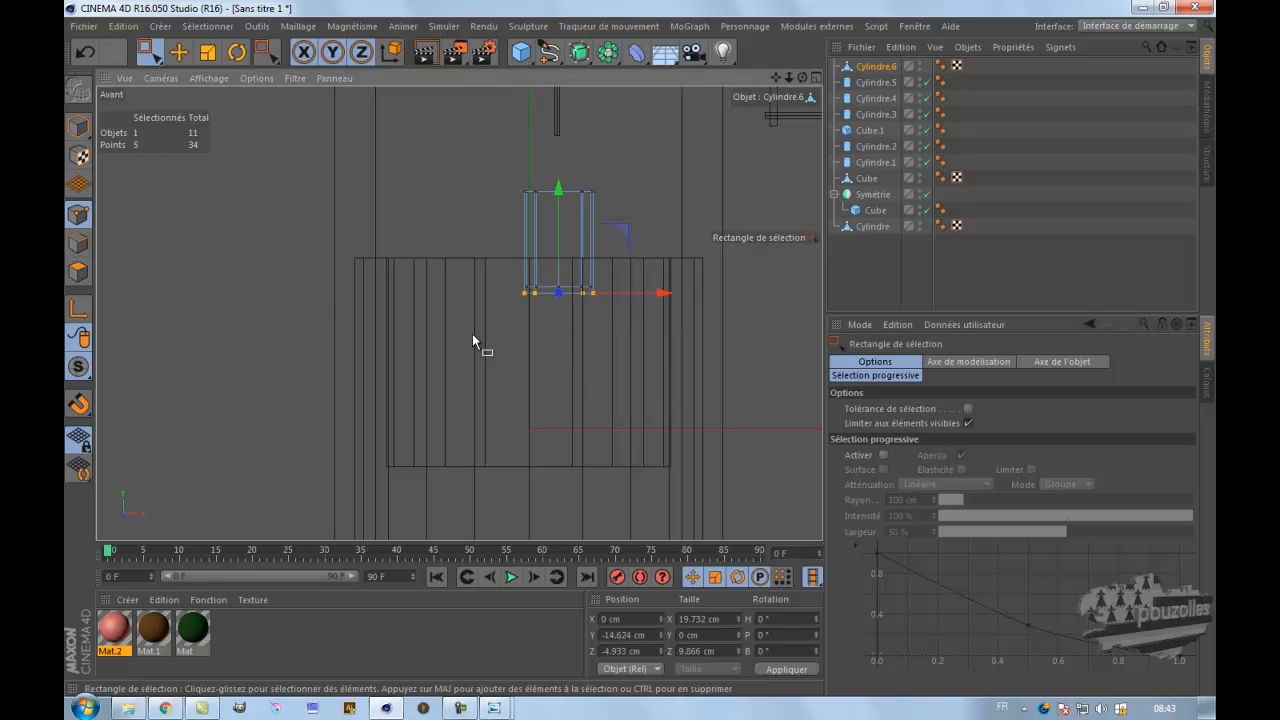
{"action": "scroll", "coordinate": [557, 288], "scroll_direction": "up", "scroll_amount": 3}
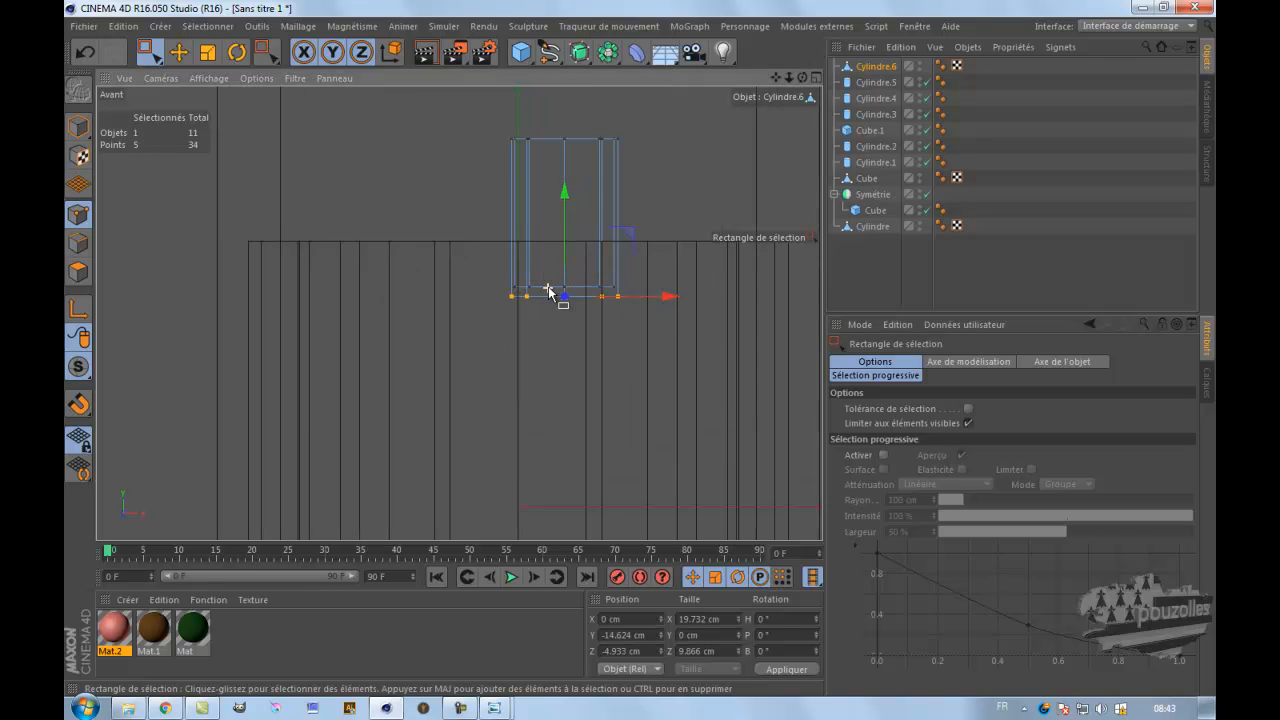
{"action": "middle_click", "coordinate": [333, 201]}
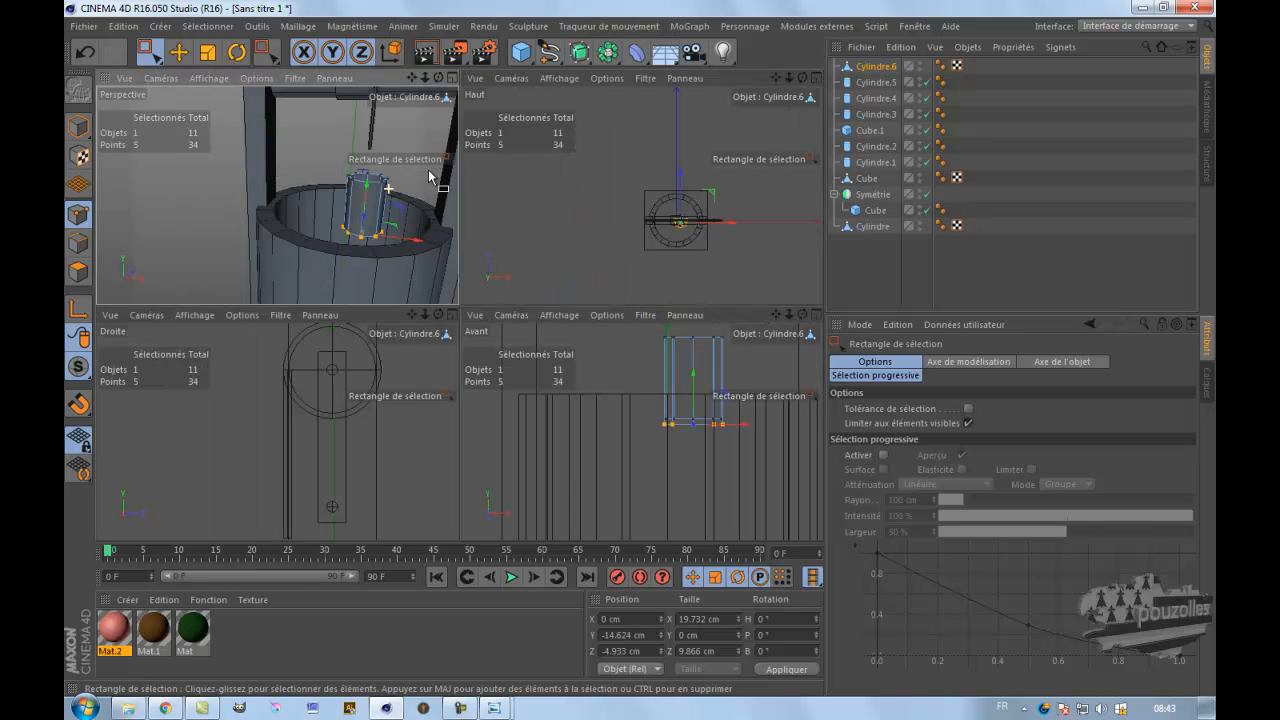
{"action": "middle_click", "coordinate": [422, 129]}
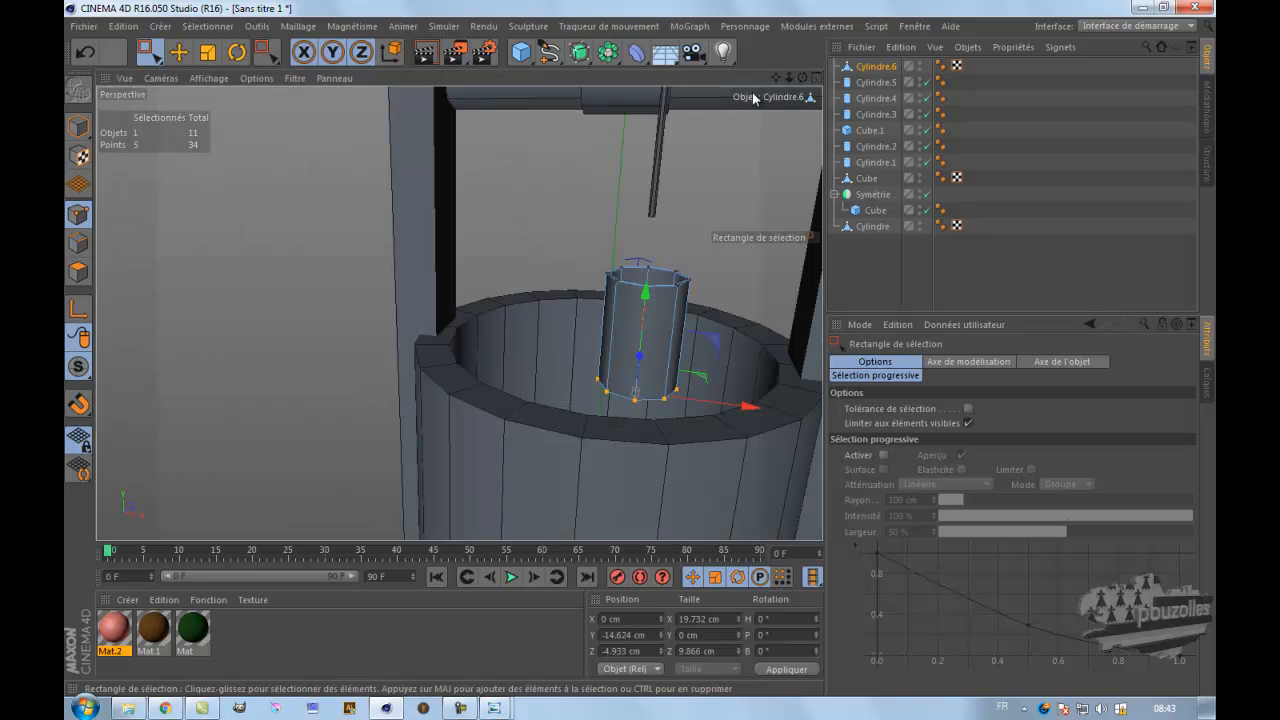
{"action": "left_click_drag", "start_coordinate": [631, 349], "coordinate": [645, 352]}
{"action": "middle_click", "coordinate": [748, 214]}
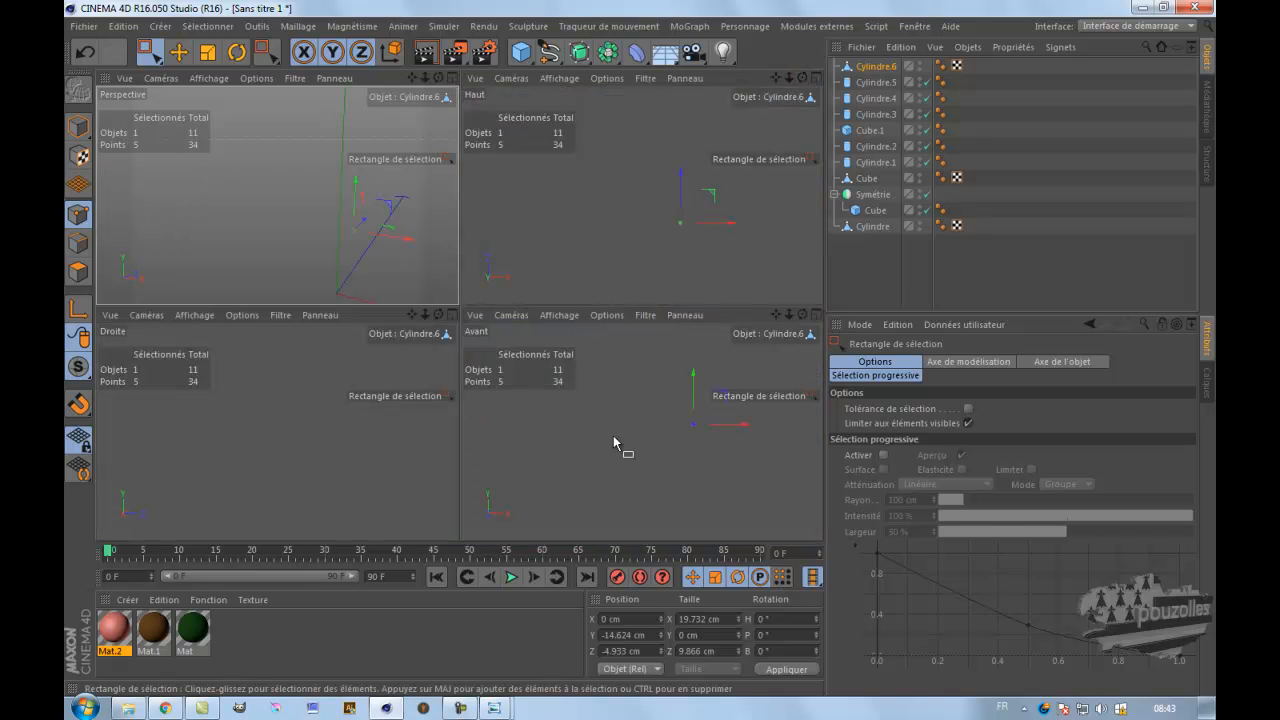
{"action": "middle_click", "coordinate": [670, 430]}
{"action": "middle_click", "coordinate": [670, 430]}
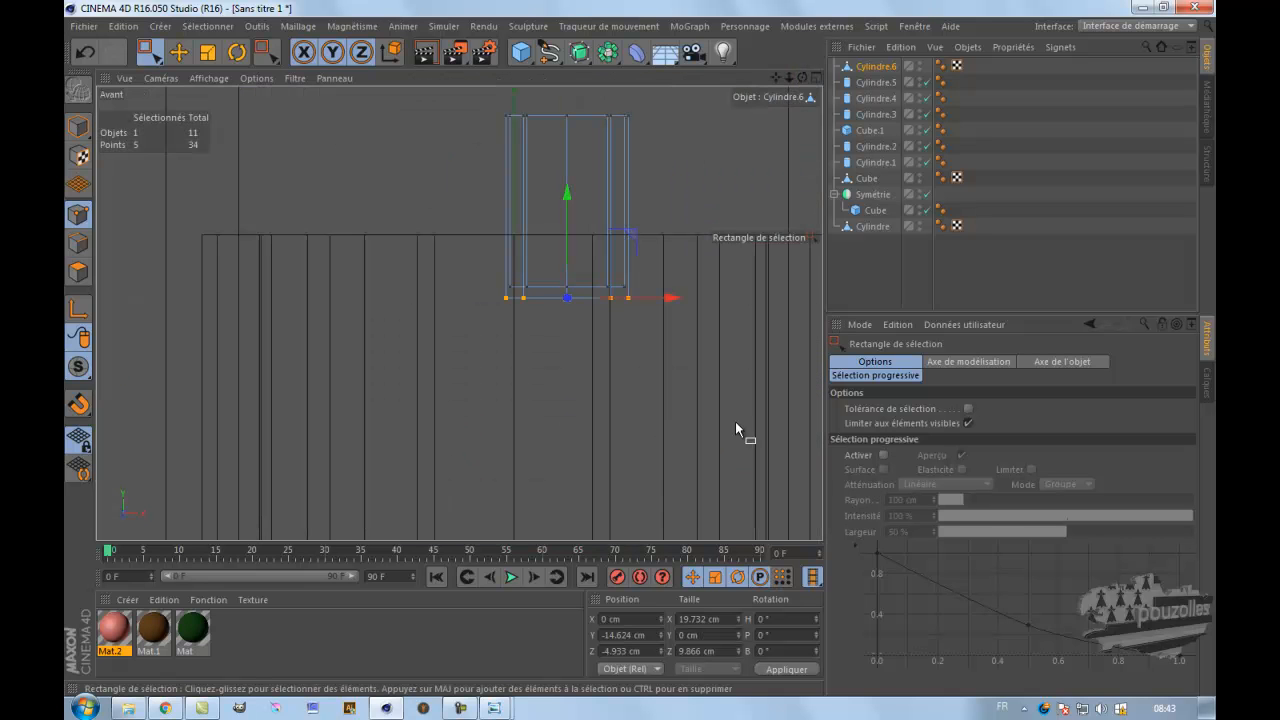
- Reselect all the bucket's bottom points, including hidden ones, and scale them down to about 14.9 cm wide
{"action": "left_click", "coordinate": [967, 422]}
{"action": "left_click_drag", "start_coordinate": [694, 268], "coordinate": [485, 347]}
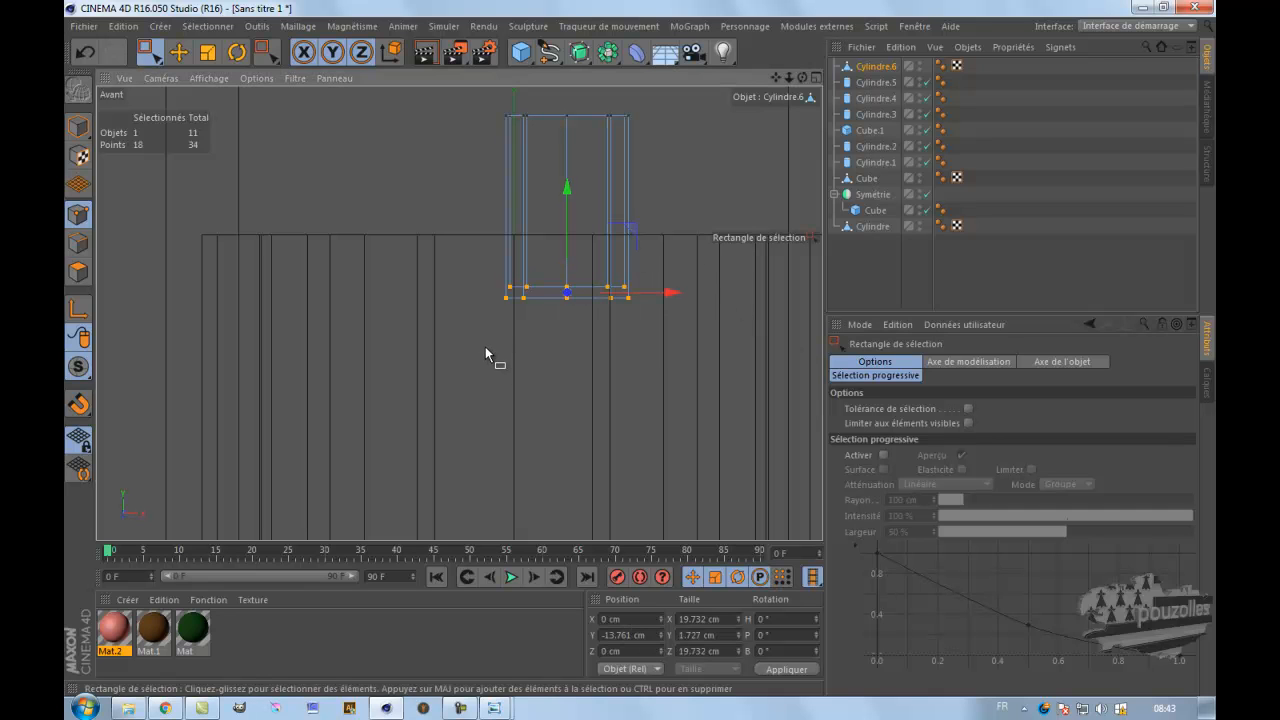
{"action": "left_click", "coordinate": [207, 52]}
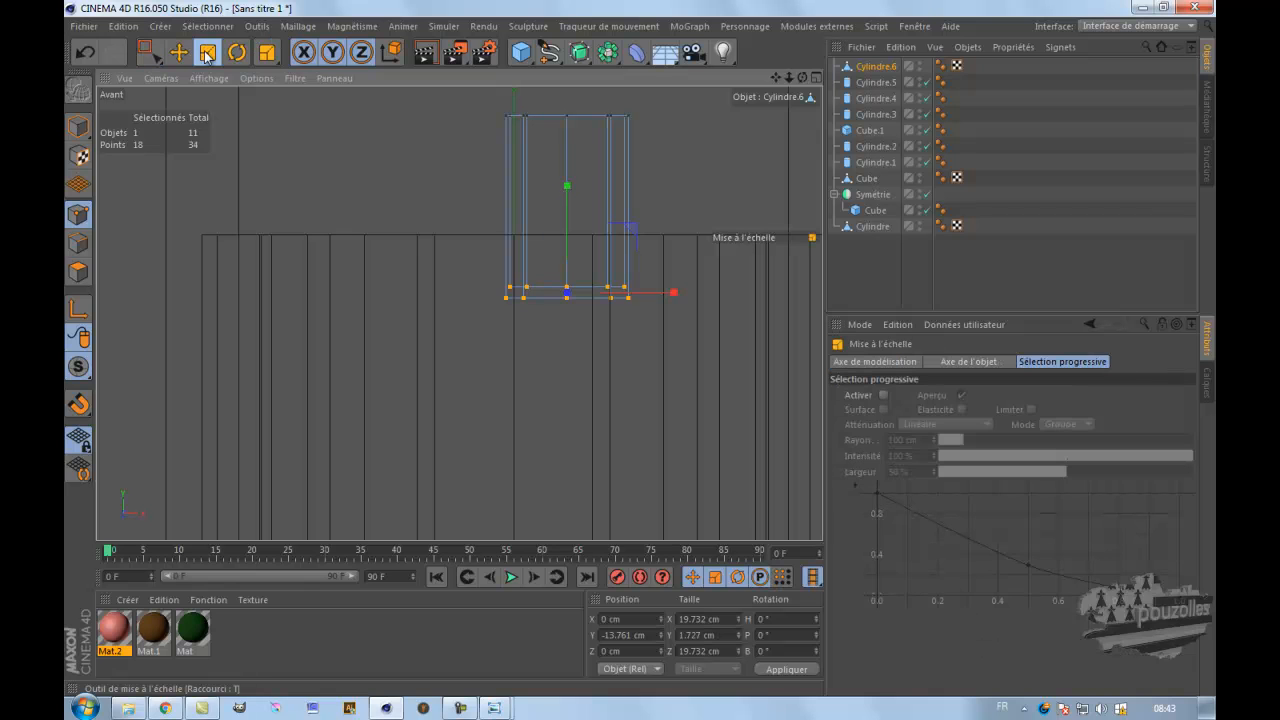
{"action": "left_click_drag", "start_coordinate": [741, 132], "coordinate": [608, 200]}
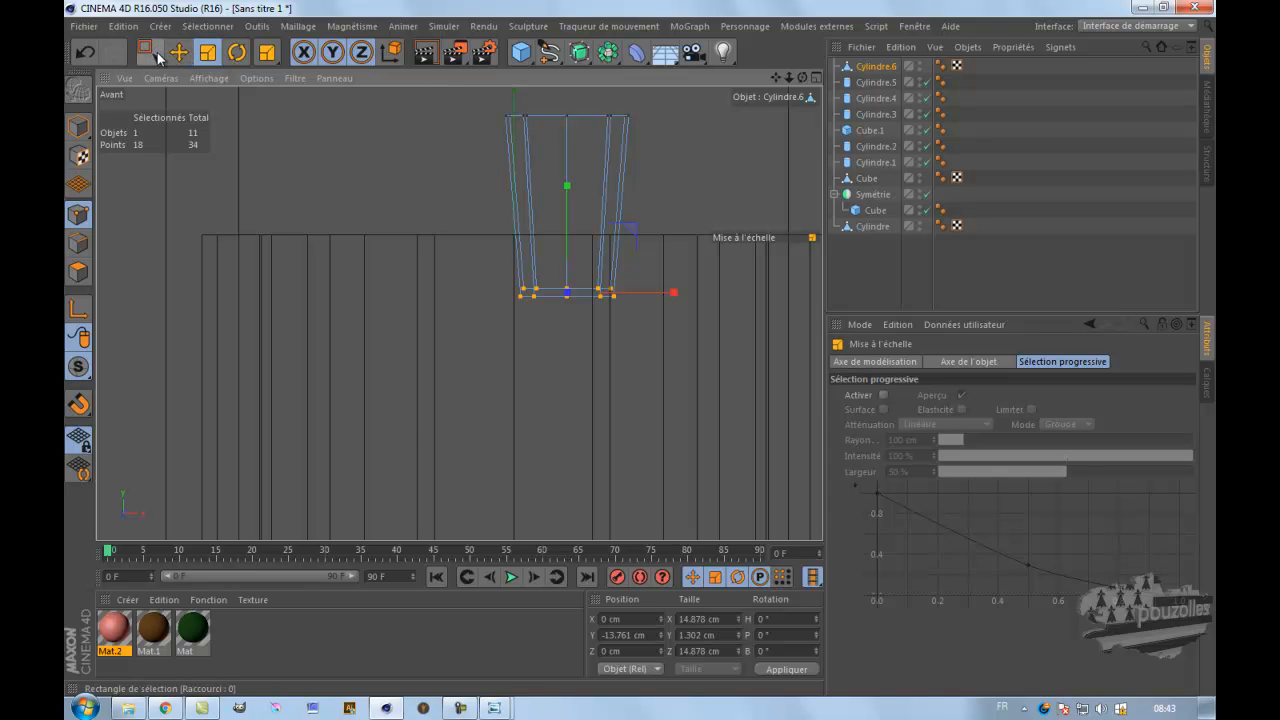
- Shorten the bucket by raising its bottom points to about Y -6.1 cm, and deselect the object
{"action": "key", "text": "e"}
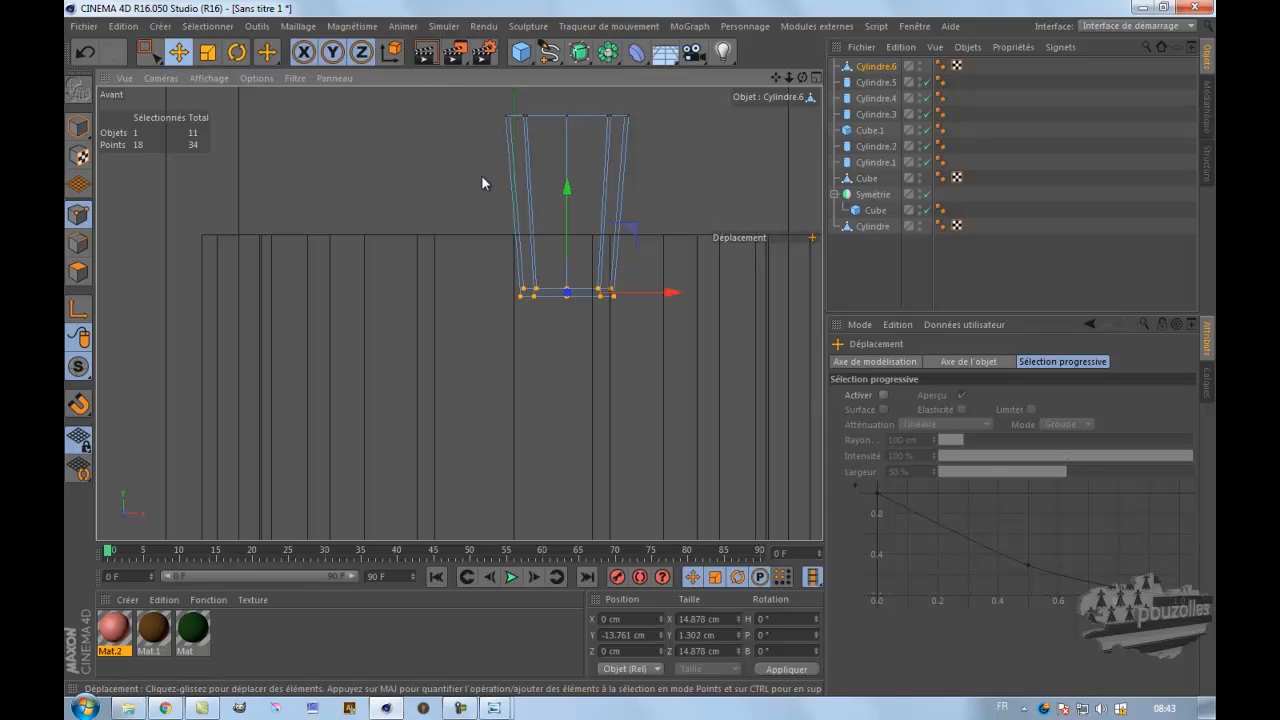
{"action": "left_click_drag", "start_coordinate": [566, 189], "coordinate": [569, 140]}
{"action": "middle_click", "coordinate": [345, 198]}
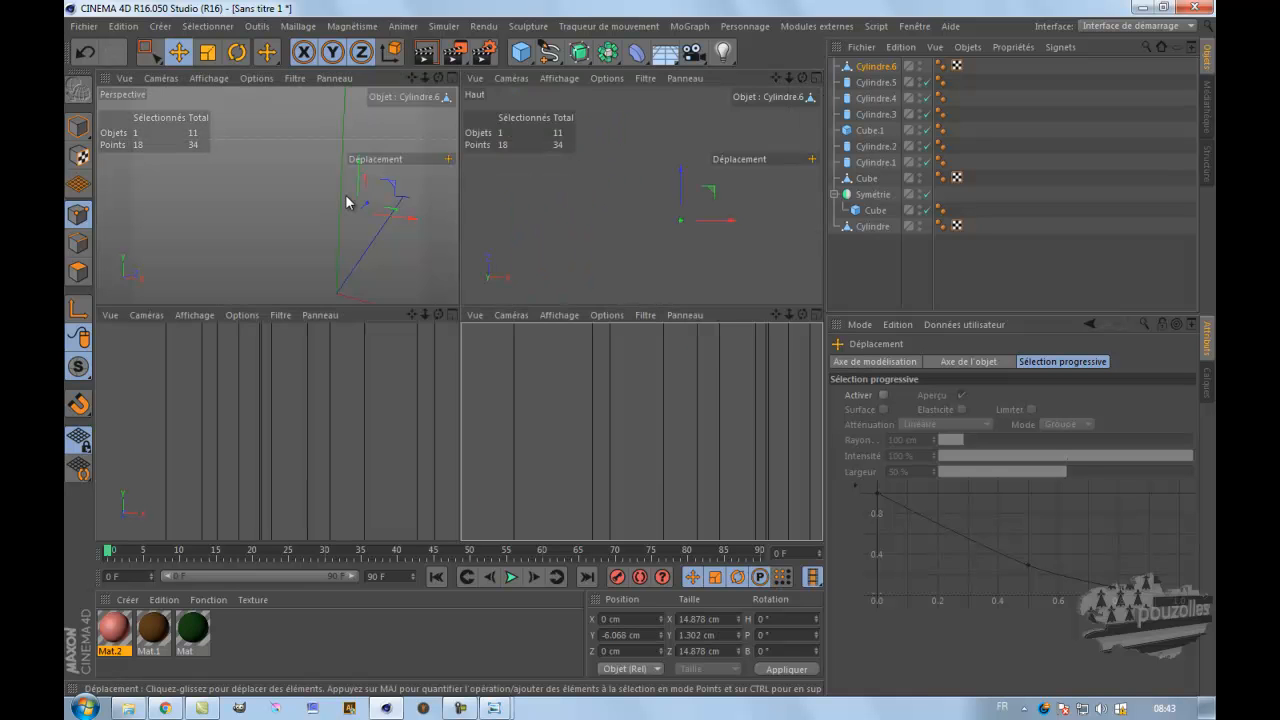
{"action": "middle_click", "coordinate": [345, 201]}
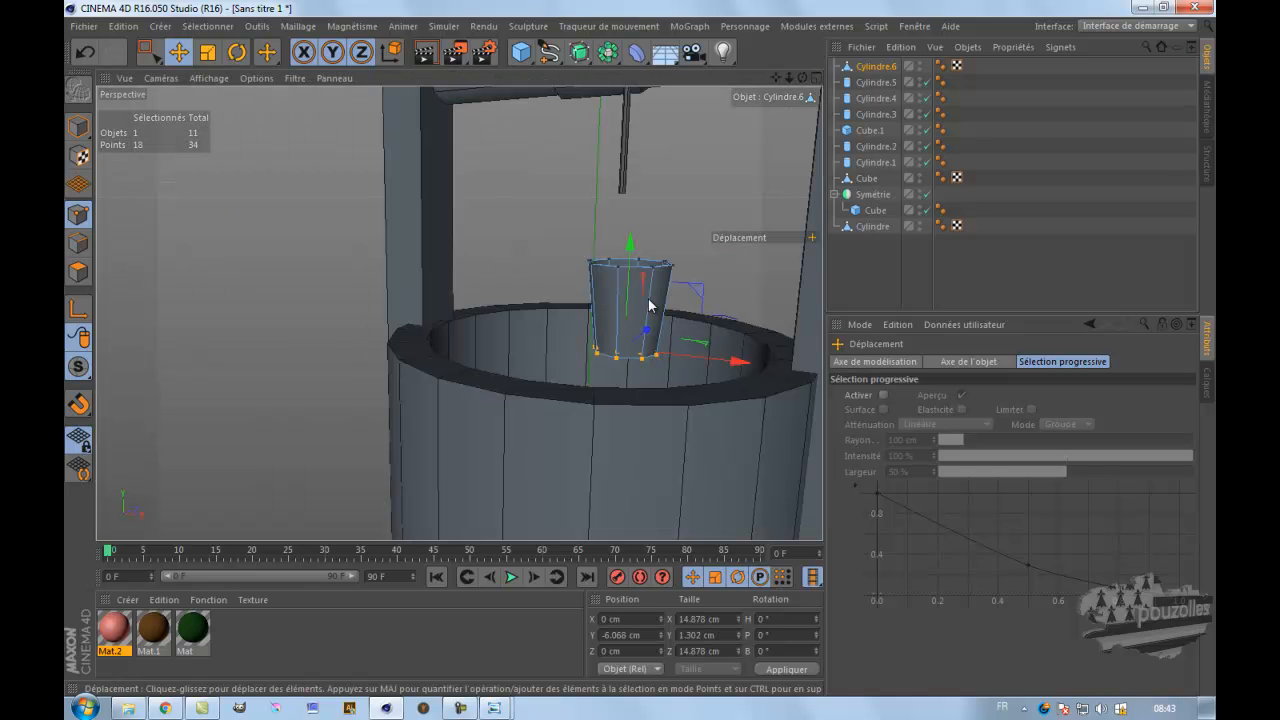
{"action": "left_click", "coordinate": [890, 269]}
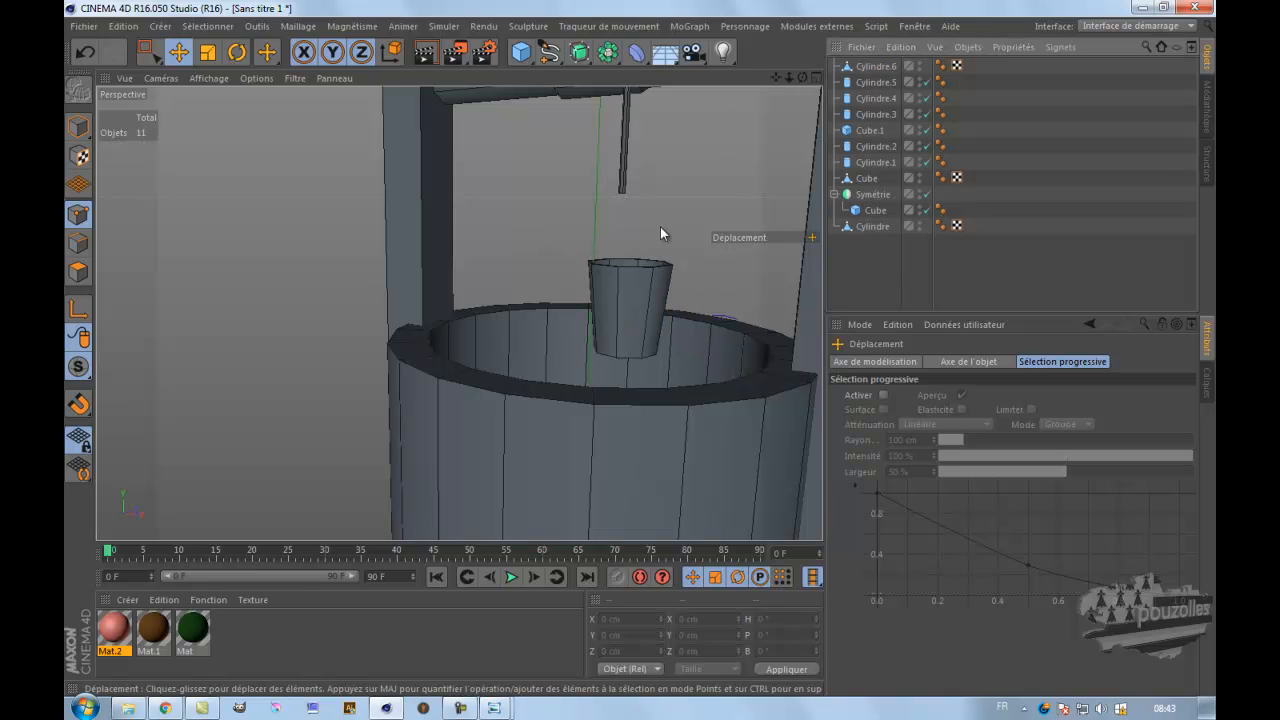
- Add a torus primitive to the scene
{"action": "left_click", "coordinate": [520, 51]}
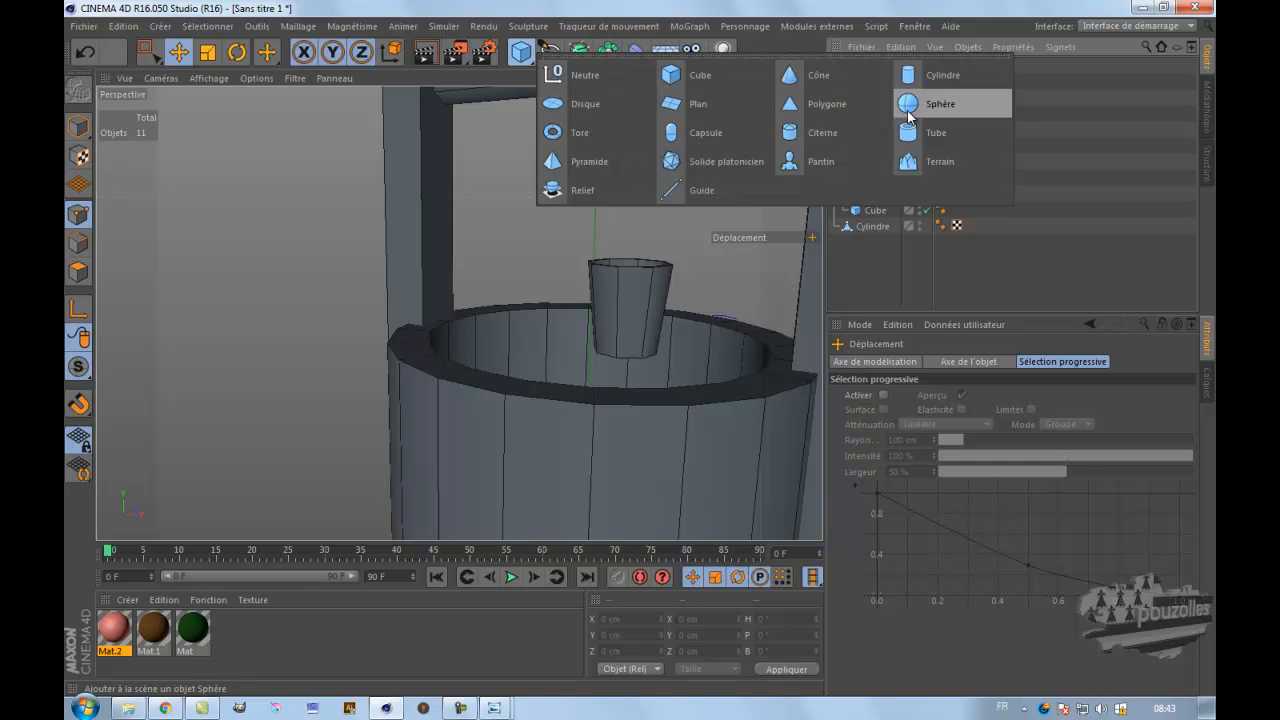
{"action": "left_click", "coordinate": [590, 130]}
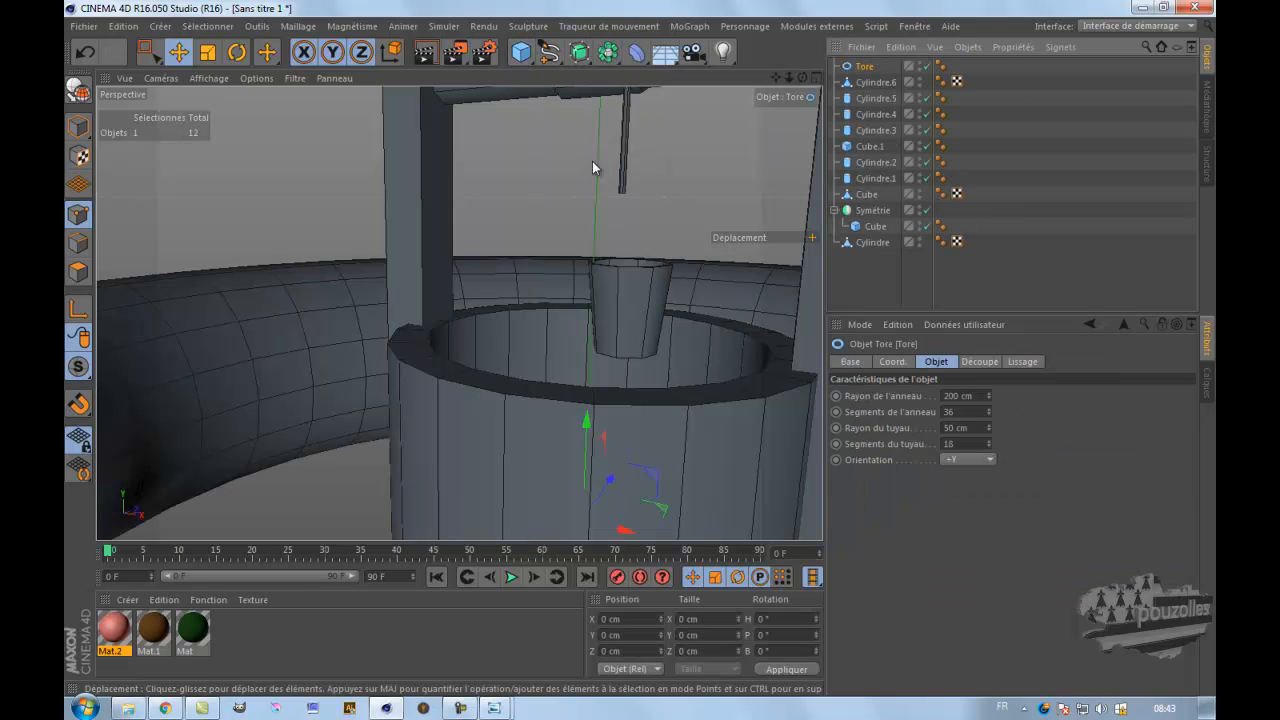
{"action": "scroll", "coordinate": [613, 198], "scroll_direction": "down", "scroll_amount": 5}
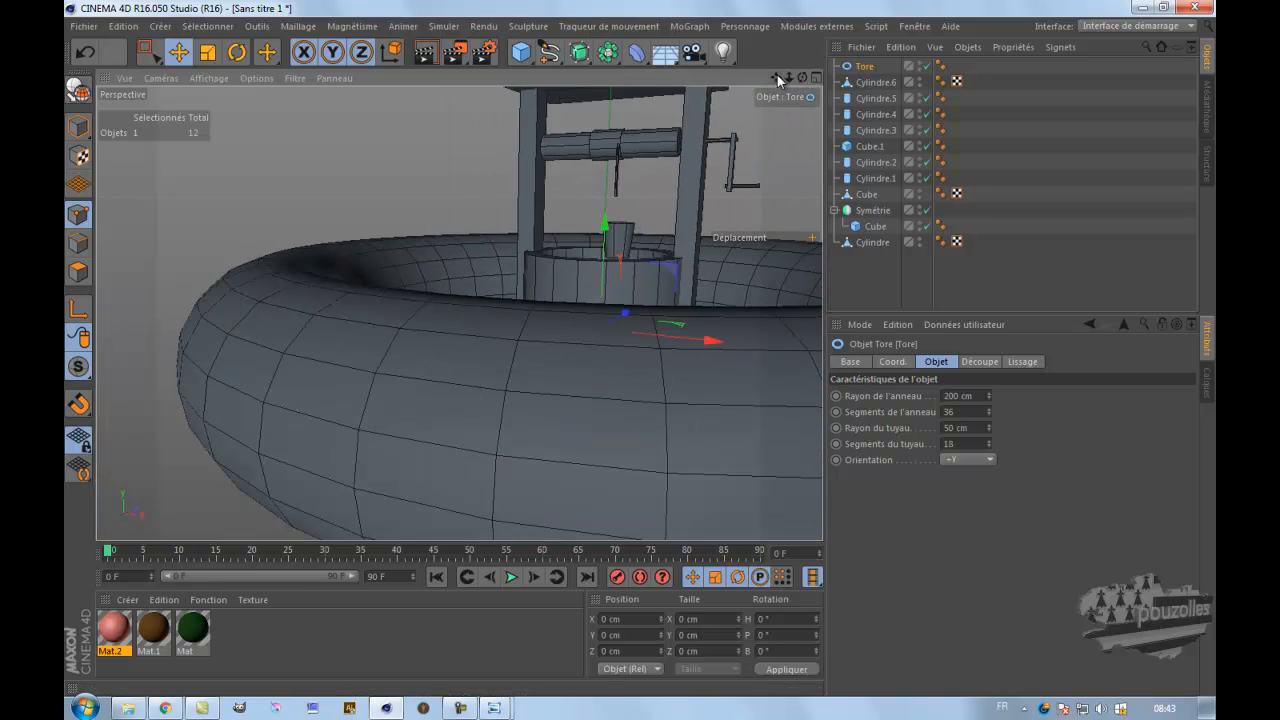
{"action": "scroll", "coordinate": [632, 348], "scroll_direction": "down", "scroll_amount": 4}
{"action": "scroll", "coordinate": [625, 278], "scroll_direction": "down", "scroll_amount": 3}
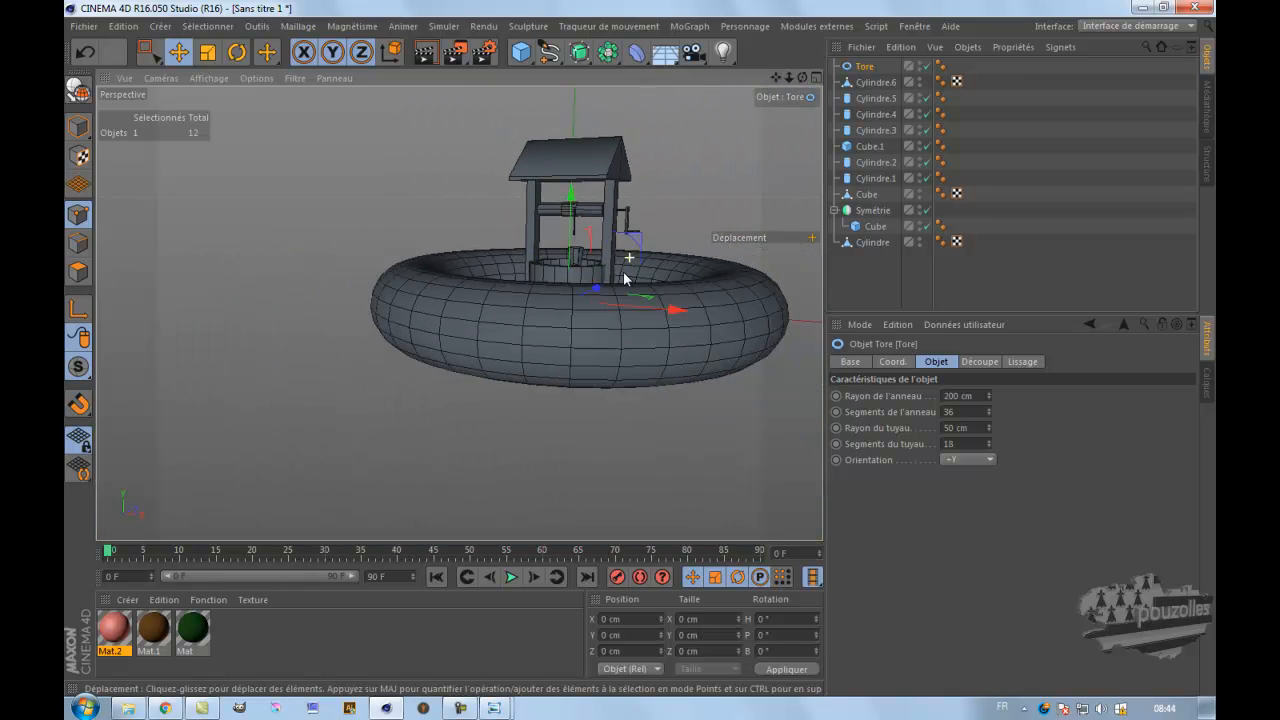
{"action": "left_click_drag", "start_coordinate": [805, 78], "coordinate": [646, 347]}
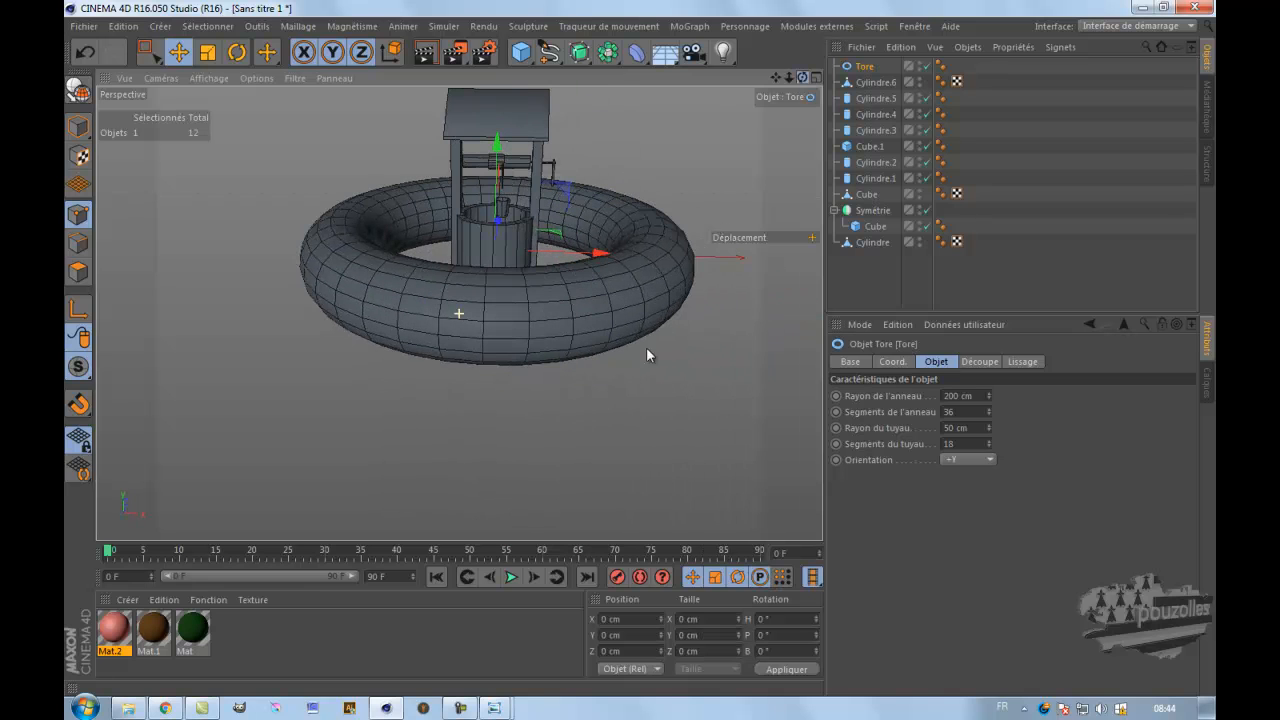
- Set the torus's orientation to +Z so the ring stands upright, facing the front
{"action": "left_click", "coordinate": [956, 460]}
{"action": "left_click", "coordinate": [963, 476]}
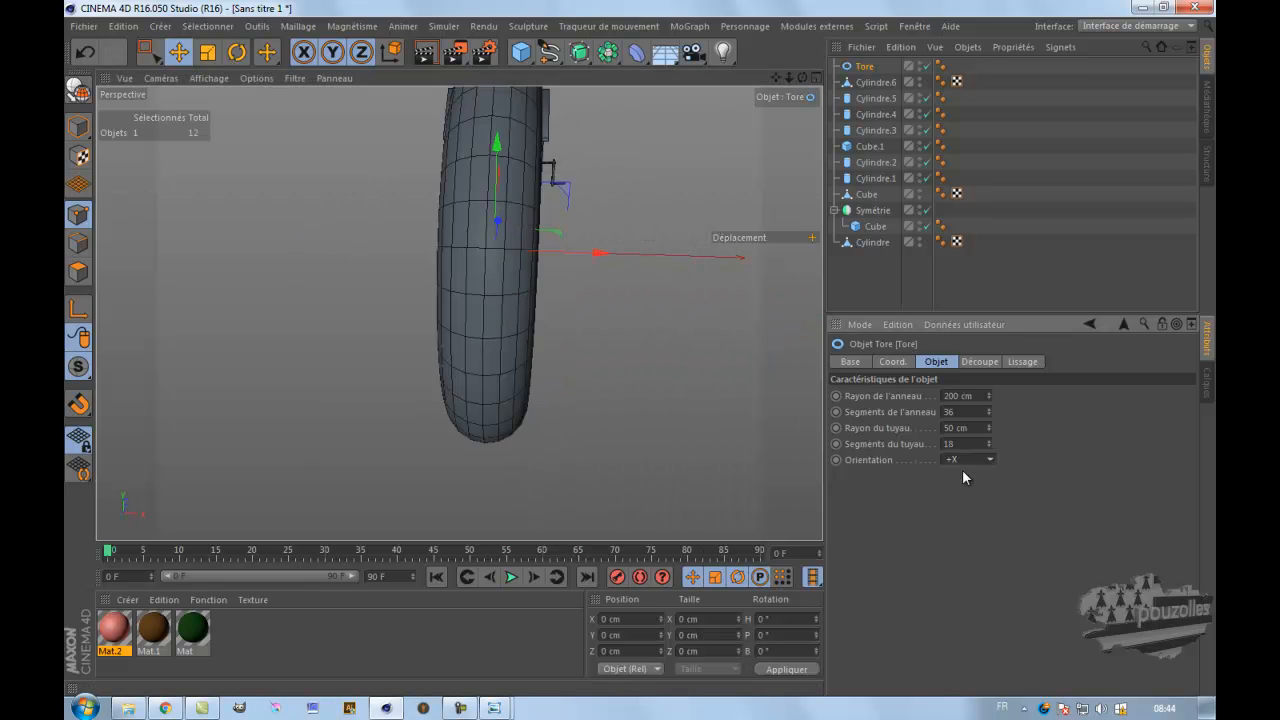
{"action": "left_click", "coordinate": [962, 457]}
{"action": "left_click", "coordinate": [965, 536]}
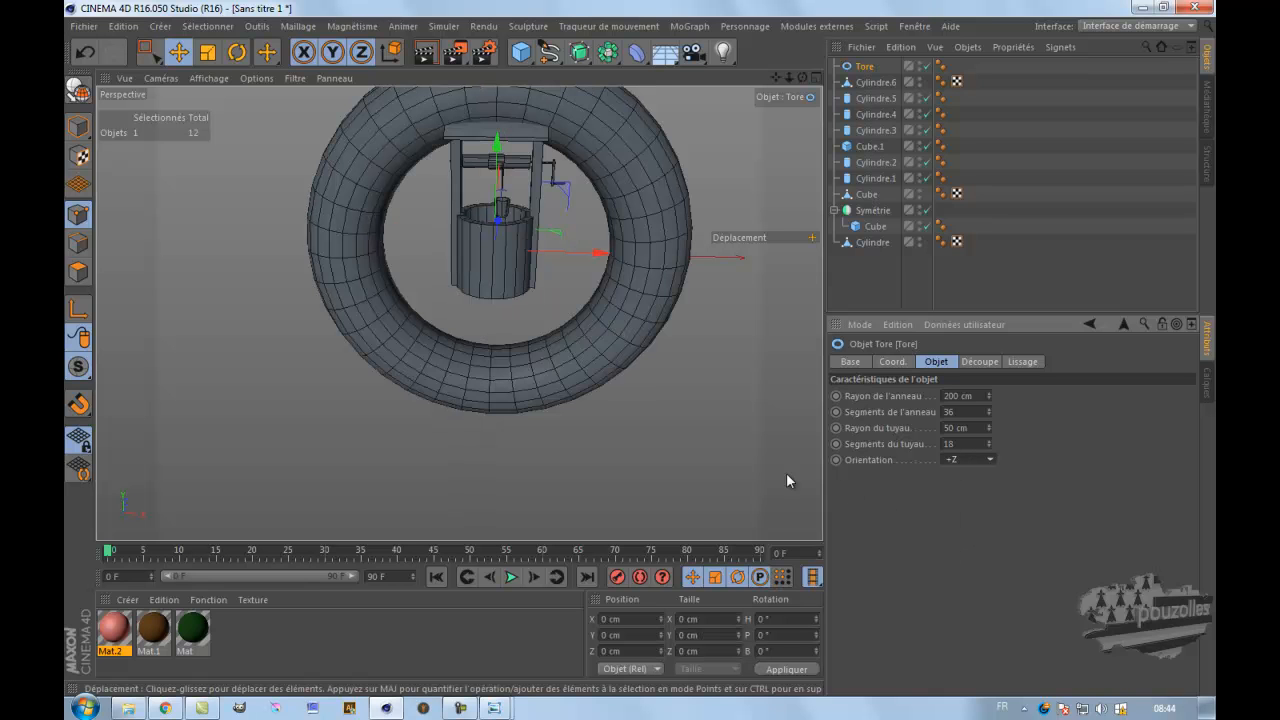
- In the front view, shrink the torus in model mode to a ring radius of about 74.4 cm and pipe radius of about 11.5 cm
{"action": "middle_click", "coordinate": [631, 391]}
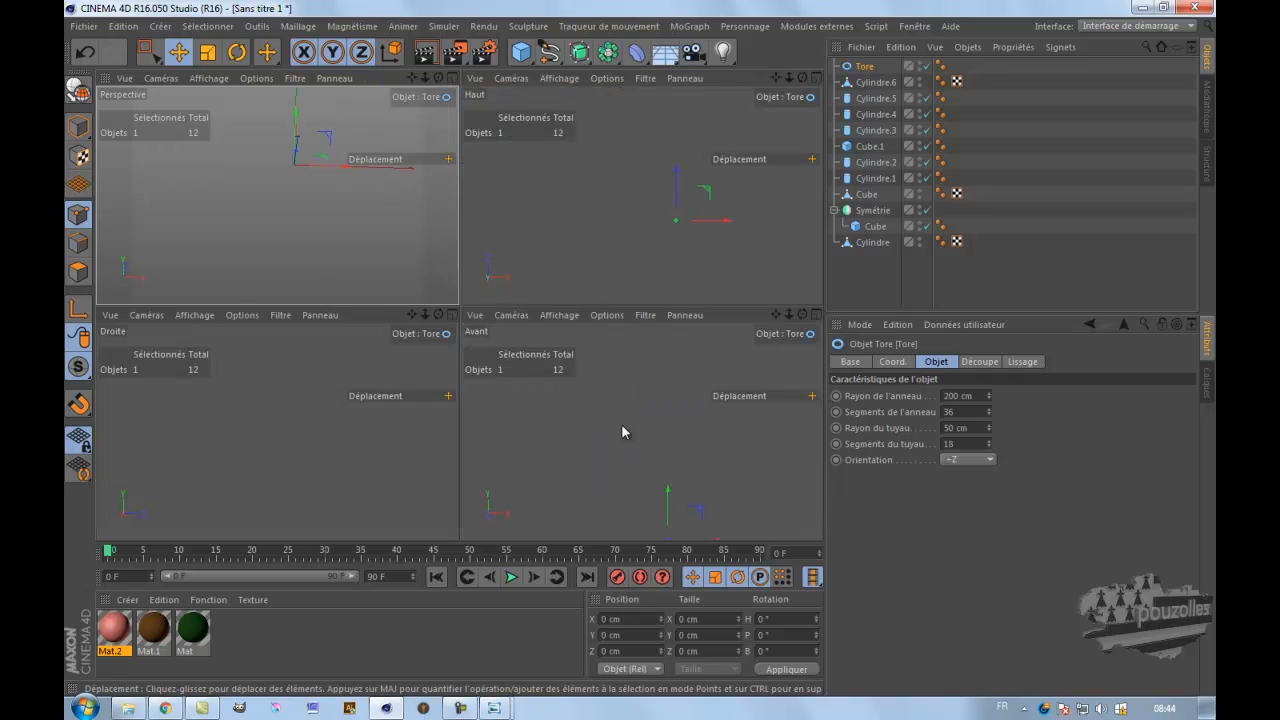
{"action": "middle_click", "coordinate": [621, 427]}
{"action": "scroll", "coordinate": [640, 414], "scroll_direction": "down", "scroll_amount": 6}
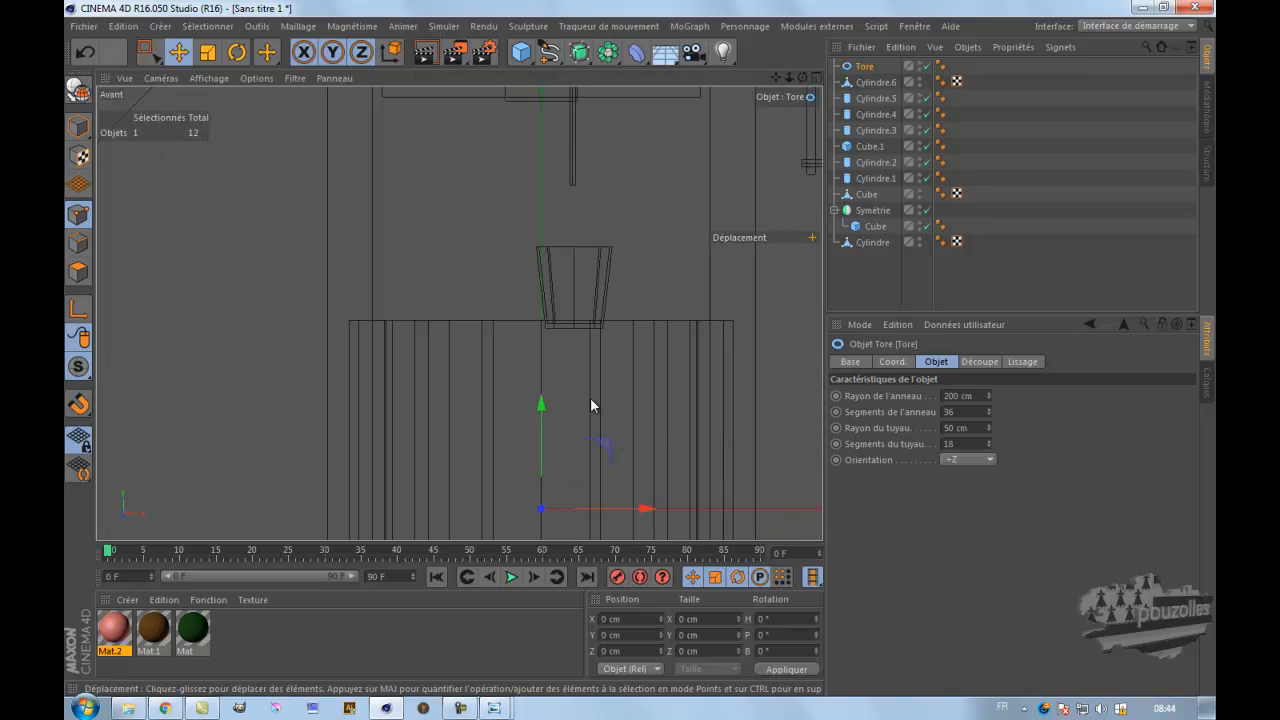
{"action": "scroll", "coordinate": [617, 345], "scroll_direction": "down", "scroll_amount": 2}
{"action": "left_click_drag", "start_coordinate": [775, 77], "coordinate": [637, 347]}
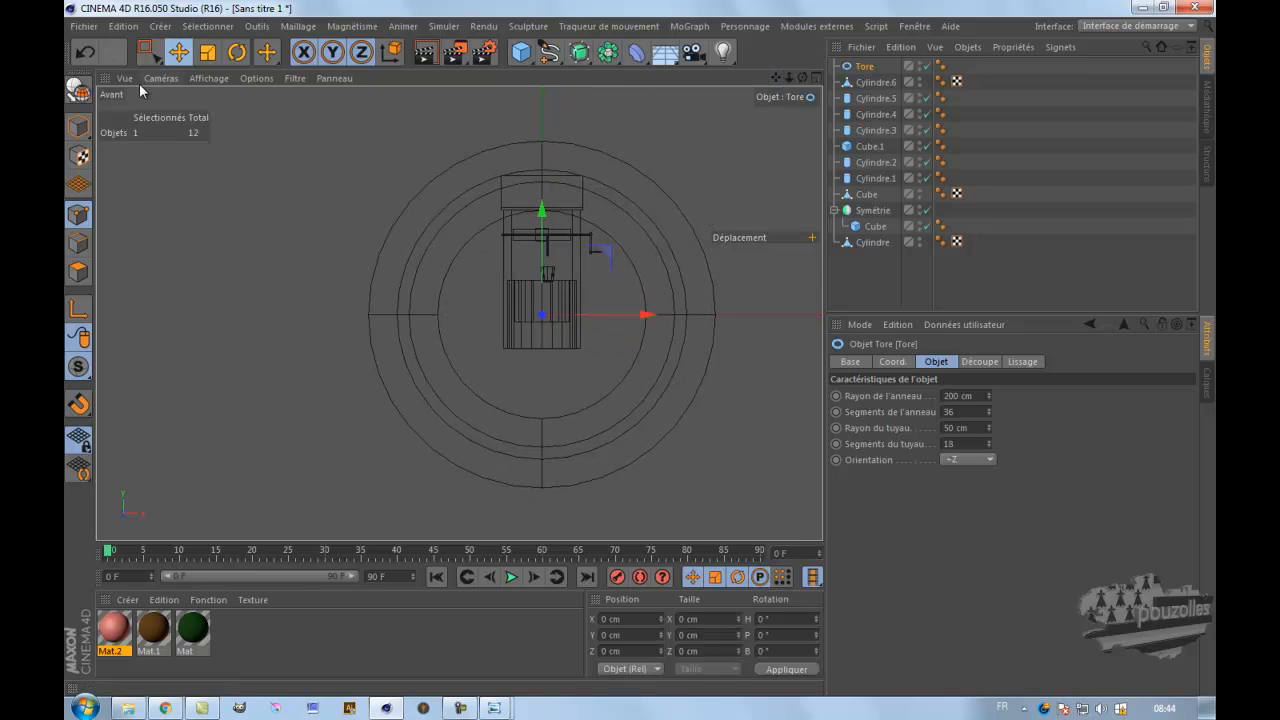
{"action": "left_click", "coordinate": [79, 125]}
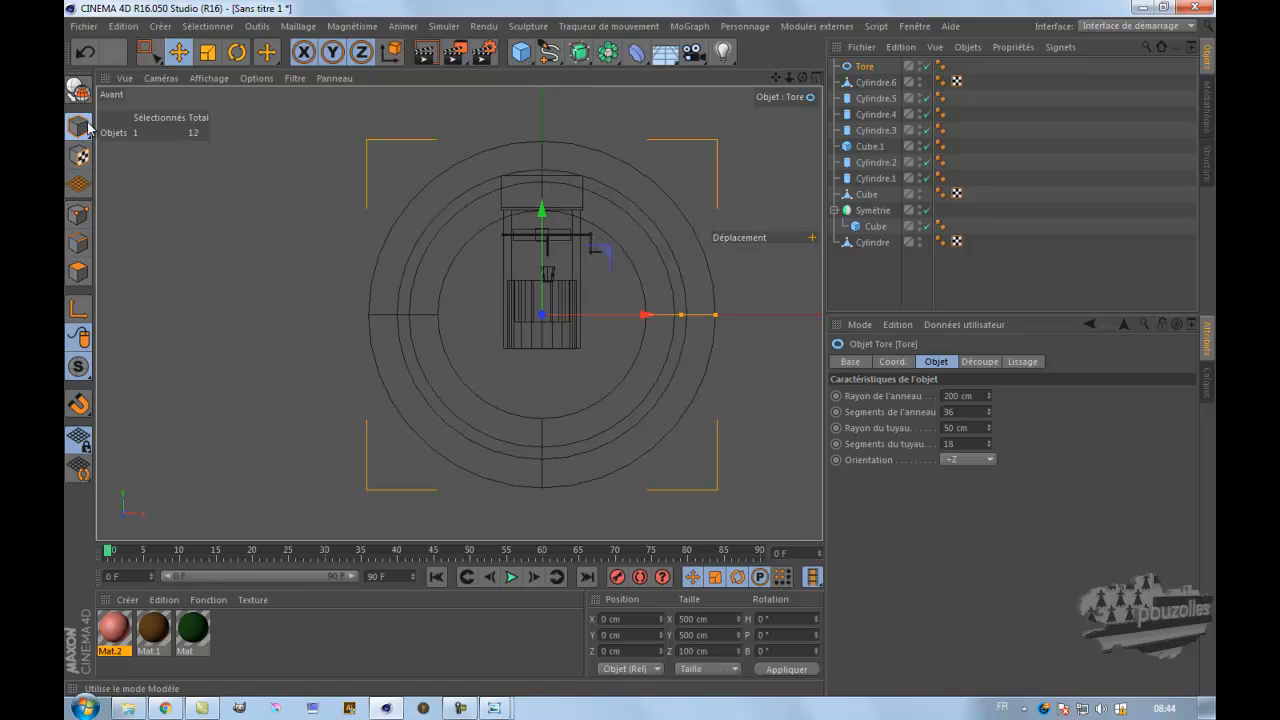
{"action": "left_click_drag", "start_coordinate": [676, 318], "coordinate": [588, 344]}
{"action": "scroll", "coordinate": [546, 366], "scroll_direction": "up", "scroll_amount": 5}
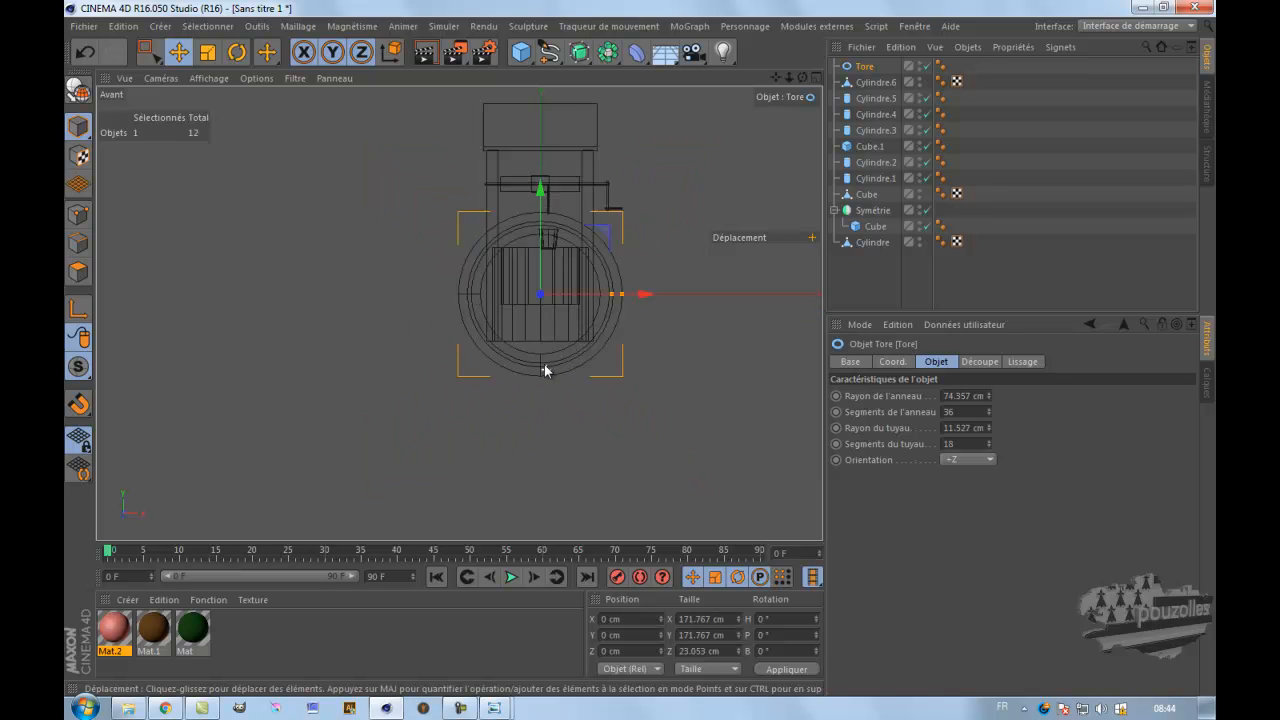
- Raise the torus to about Y 44 cm and shrink it to a ring radius of about 27.3 cm and pipe radius of about 2.6 cm
{"action": "left_click_drag", "start_coordinate": [775, 77], "coordinate": [802, 140]}
{"action": "left_click_drag", "start_coordinate": [561, 209], "coordinate": [562, 142]}
{"action": "left_click_drag", "start_coordinate": [676, 252], "coordinate": [606, 251]}
{"action": "scroll", "coordinate": [565, 240], "scroll_direction": "up", "scroll_amount": 5}
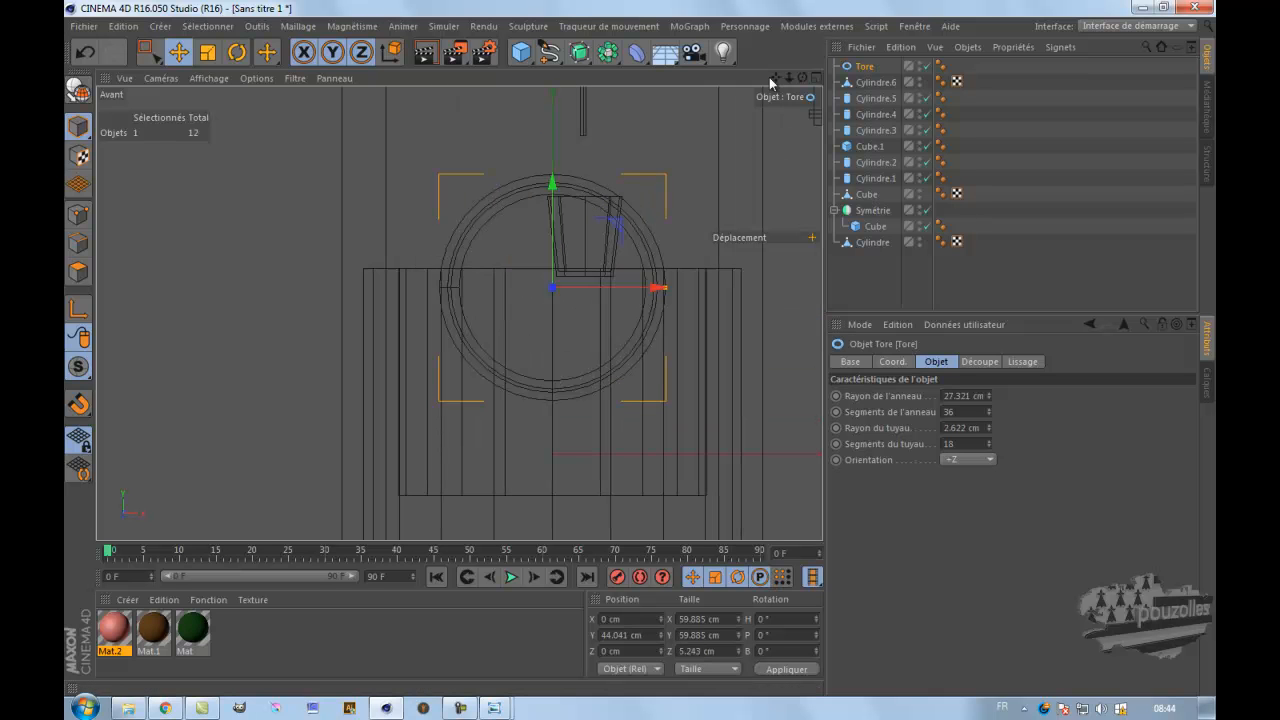
- Move the torus's centre onto the bucket's rim, at about X 8.3 cm and Y 68.2 cm
{"action": "left_click_drag", "start_coordinate": [774, 77], "coordinate": [641, 352]}
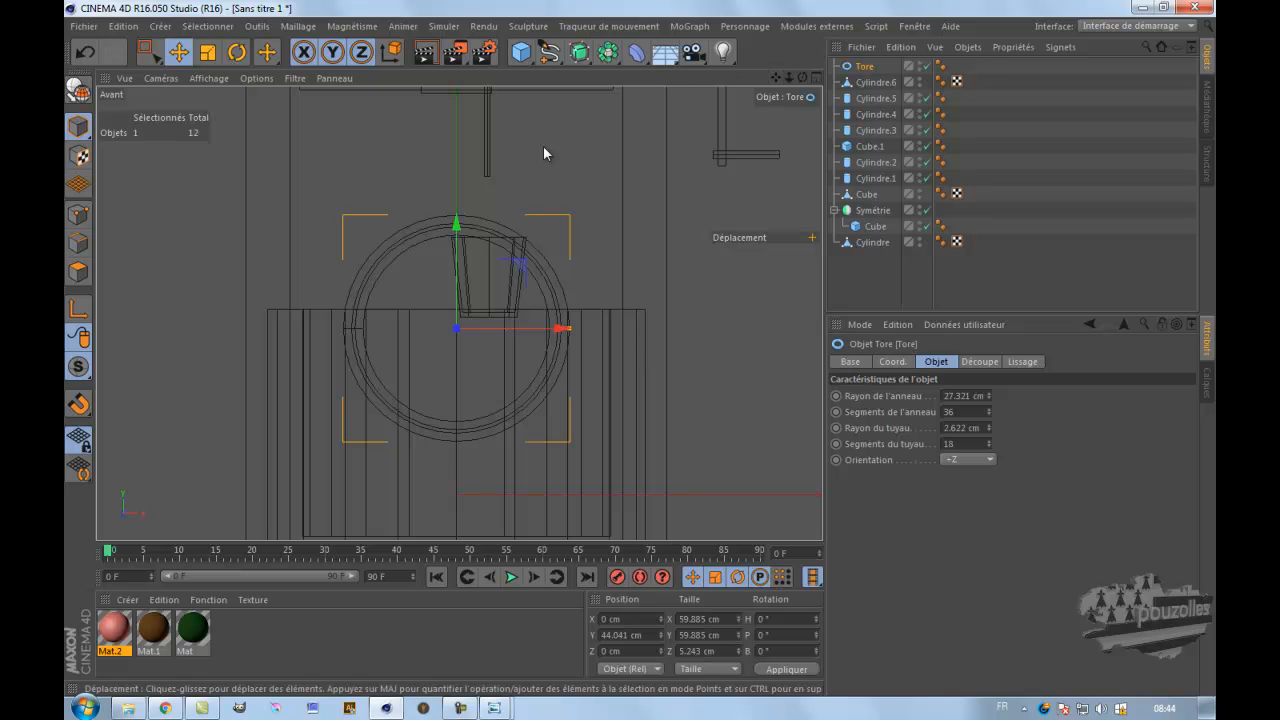
{"action": "left_click_drag", "start_coordinate": [517, 263], "coordinate": [550, 177]}
{"action": "scroll", "coordinate": [531, 178], "scroll_direction": "up", "scroll_amount": 4}
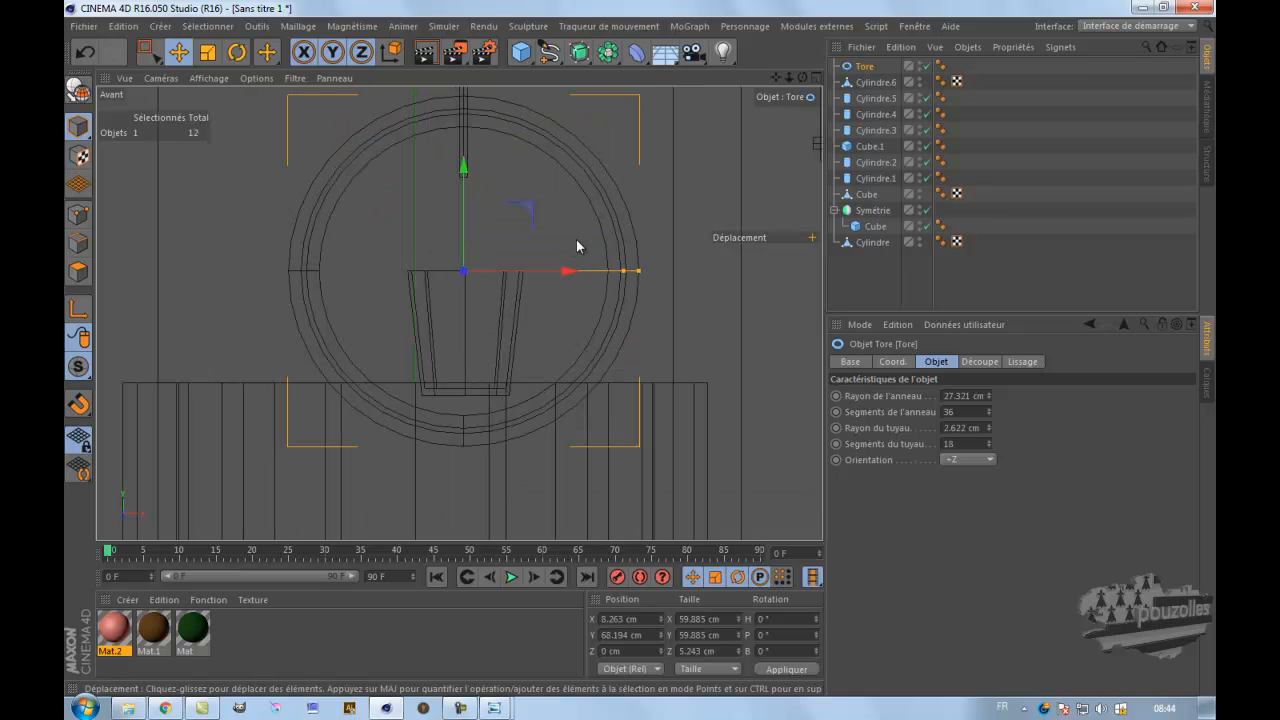
- Fit the torus to the bucket's rim with about 9.9 cm ring radius and 0.23 cm pipe radius, and nudge it to about X 8.34 cm
{"action": "left_click_drag", "start_coordinate": [638, 270], "coordinate": [520, 283]}
{"action": "scroll", "coordinate": [492, 283], "scroll_direction": "up", "scroll_amount": 2}
{"action": "scroll", "coordinate": [492, 283], "scroll_direction": "up", "scroll_amount": 4}
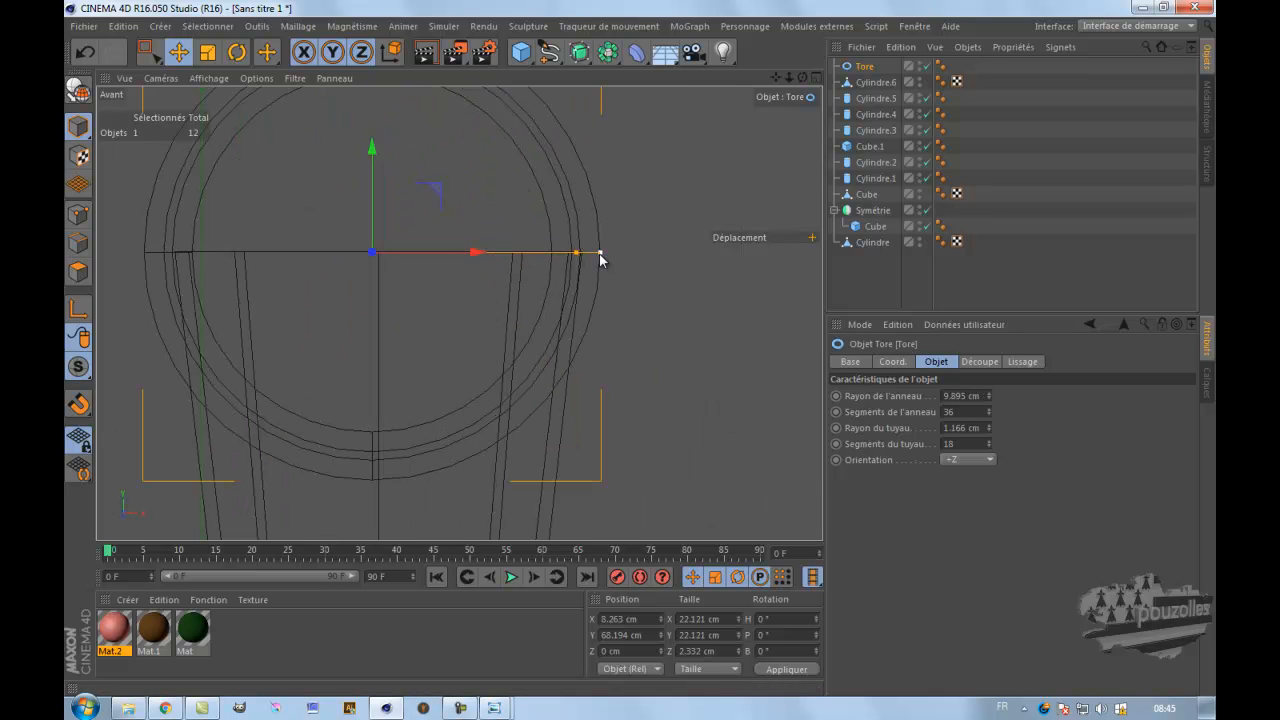
{"action": "left_click_drag", "start_coordinate": [600, 258], "coordinate": [582, 264]}
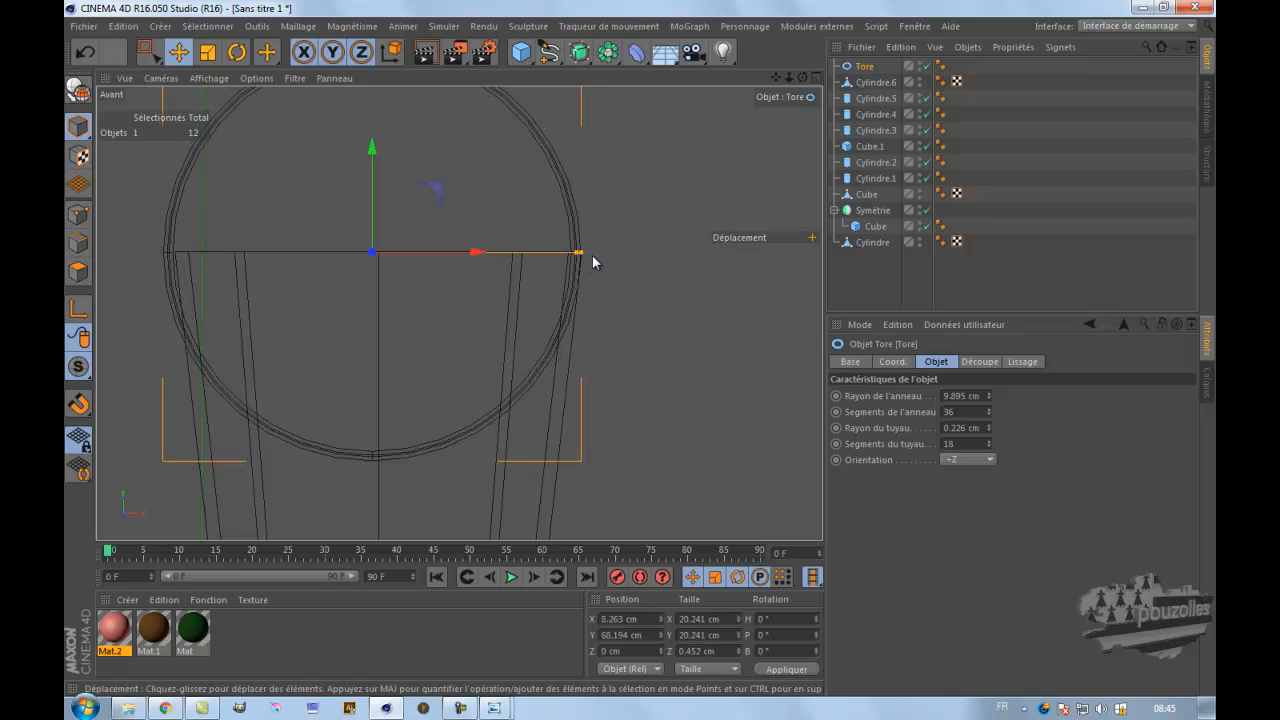
{"action": "left_click_drag", "start_coordinate": [479, 255], "coordinate": [481, 257]}
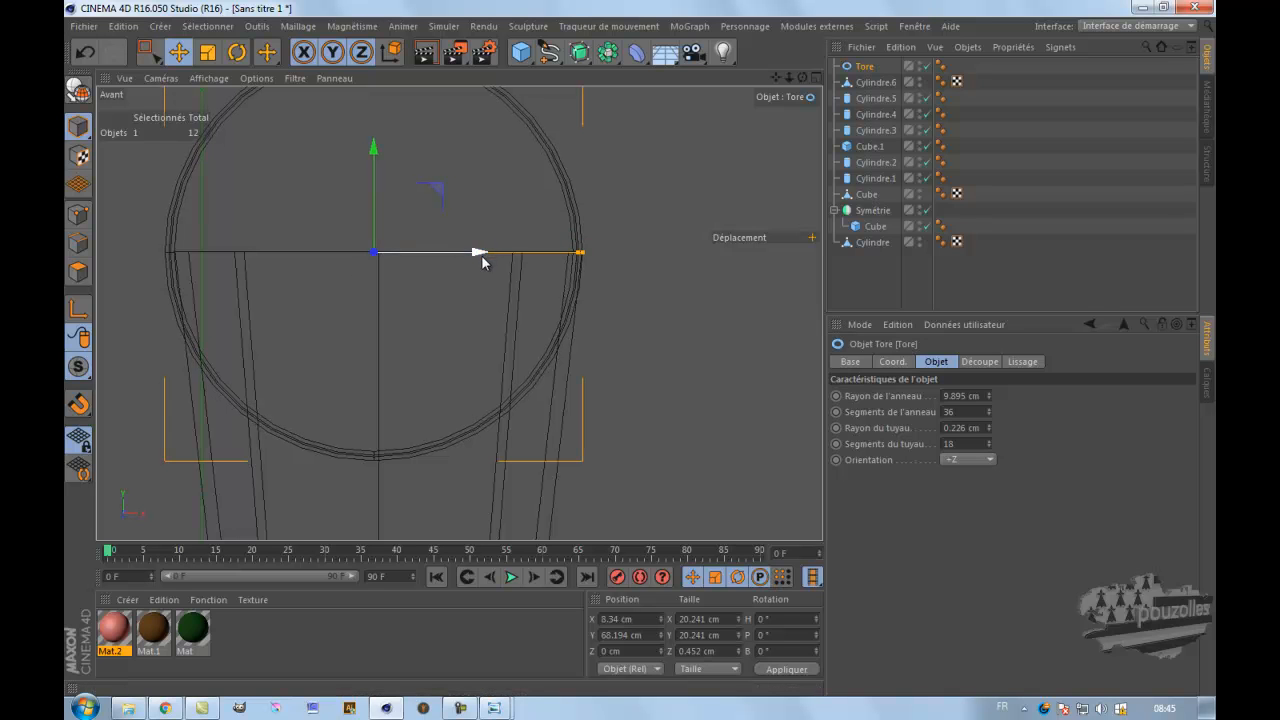
{"action": "scroll", "coordinate": [482, 275], "scroll_direction": "down", "scroll_amount": 3}
{"action": "scroll", "coordinate": [482, 289], "scroll_direction": "down", "scroll_amount": 1}
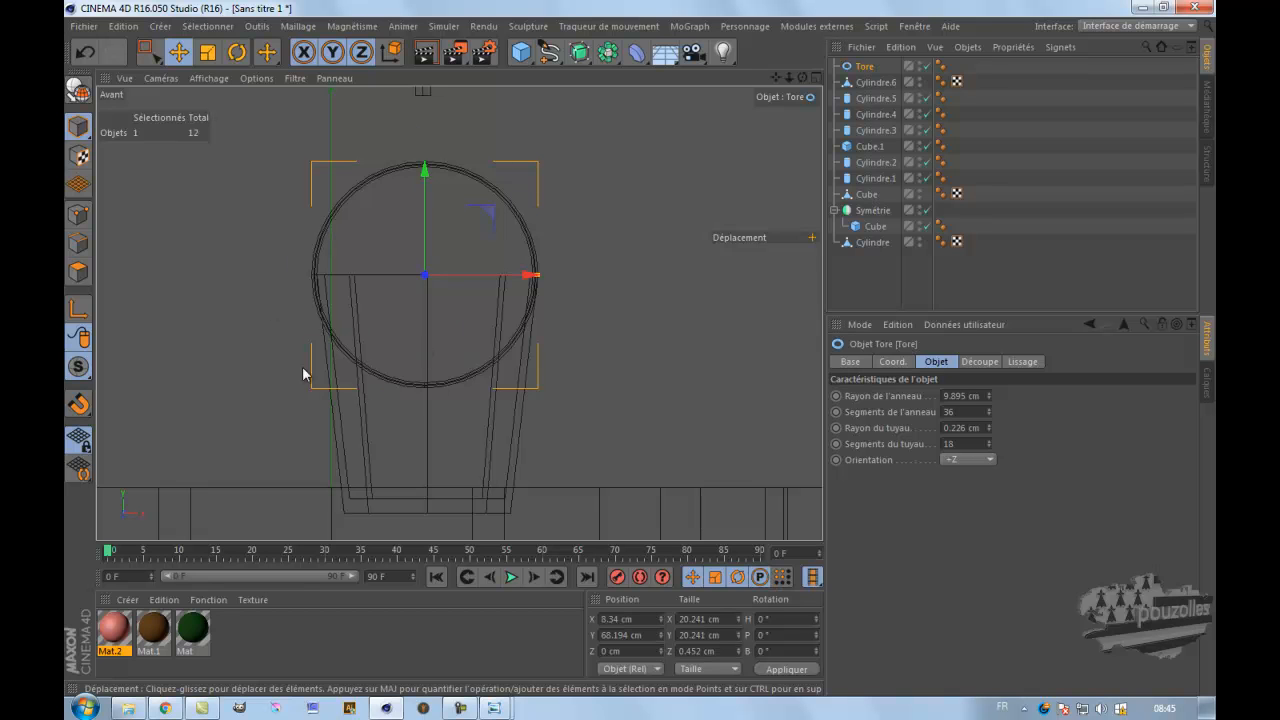
- Try making the torus editable, undo the conversion, and switch the front view's display to wireframe
{"action": "left_click", "coordinate": [77, 89]}
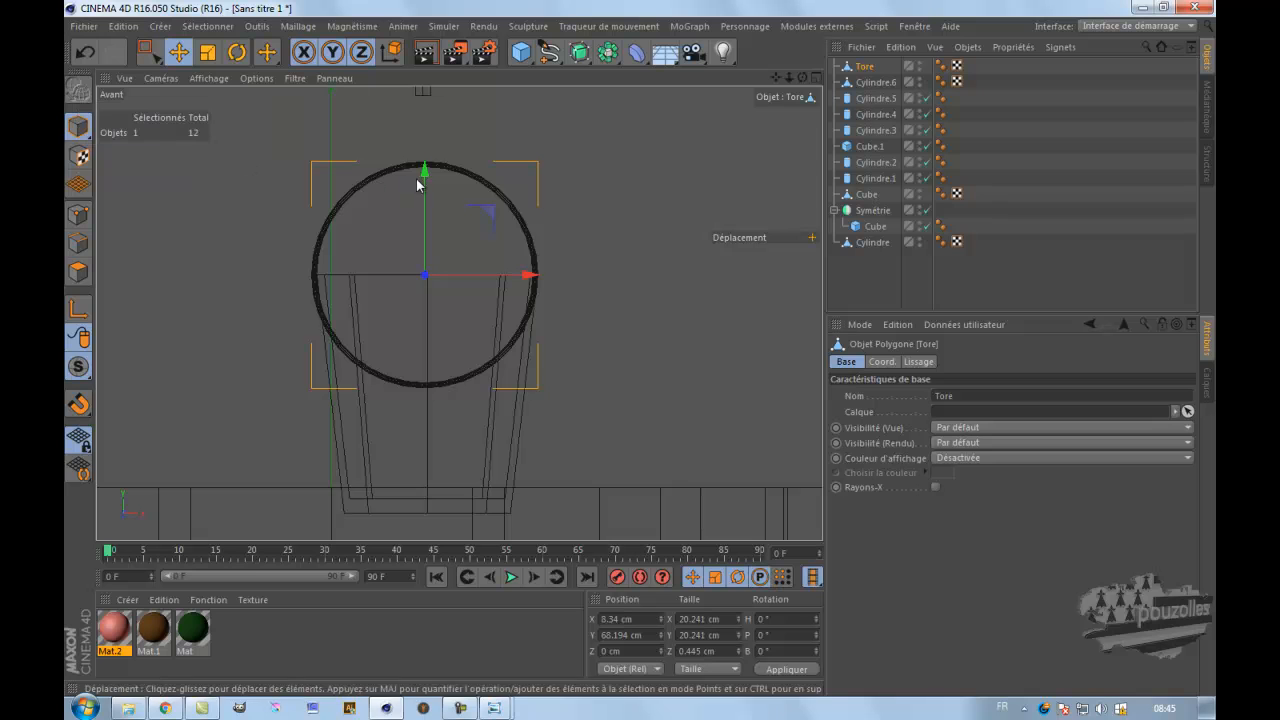
{"action": "left_click", "coordinate": [86, 53]}
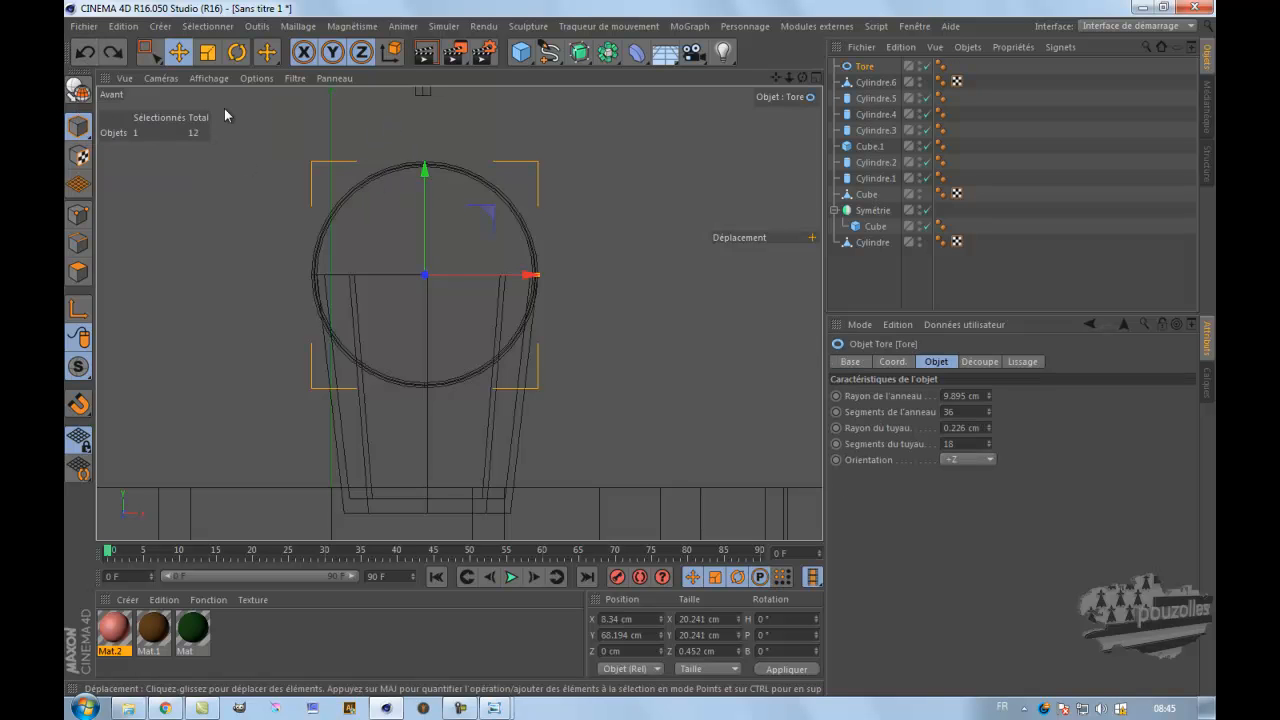
{"action": "scroll", "coordinate": [360, 191], "scroll_direction": "up", "scroll_amount": 4}
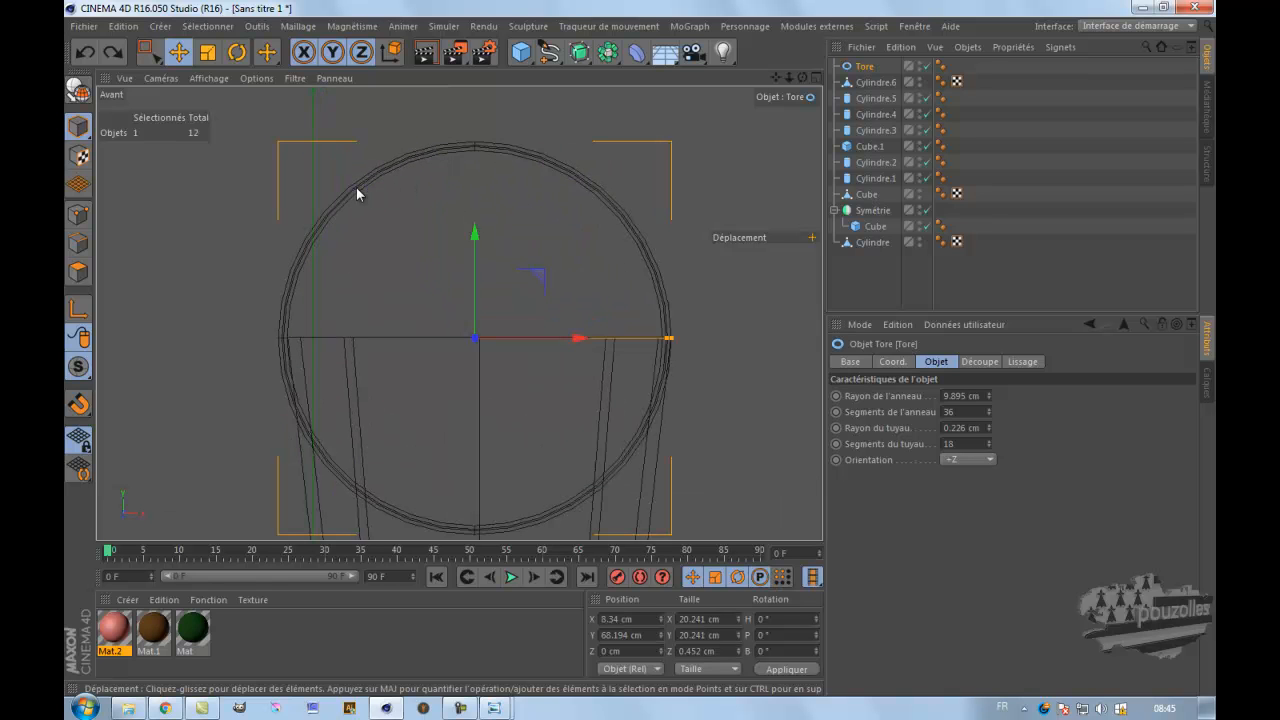
{"action": "left_click", "coordinate": [204, 79]}
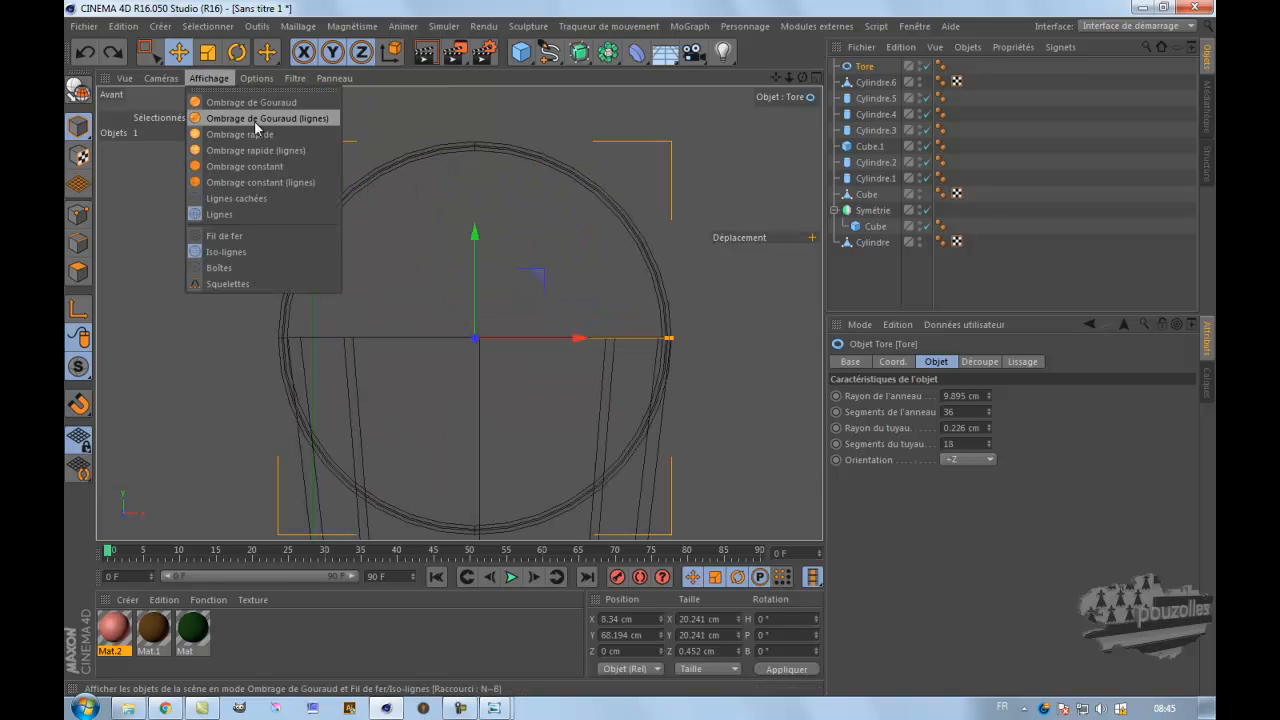
{"action": "left_click", "coordinate": [233, 236]}
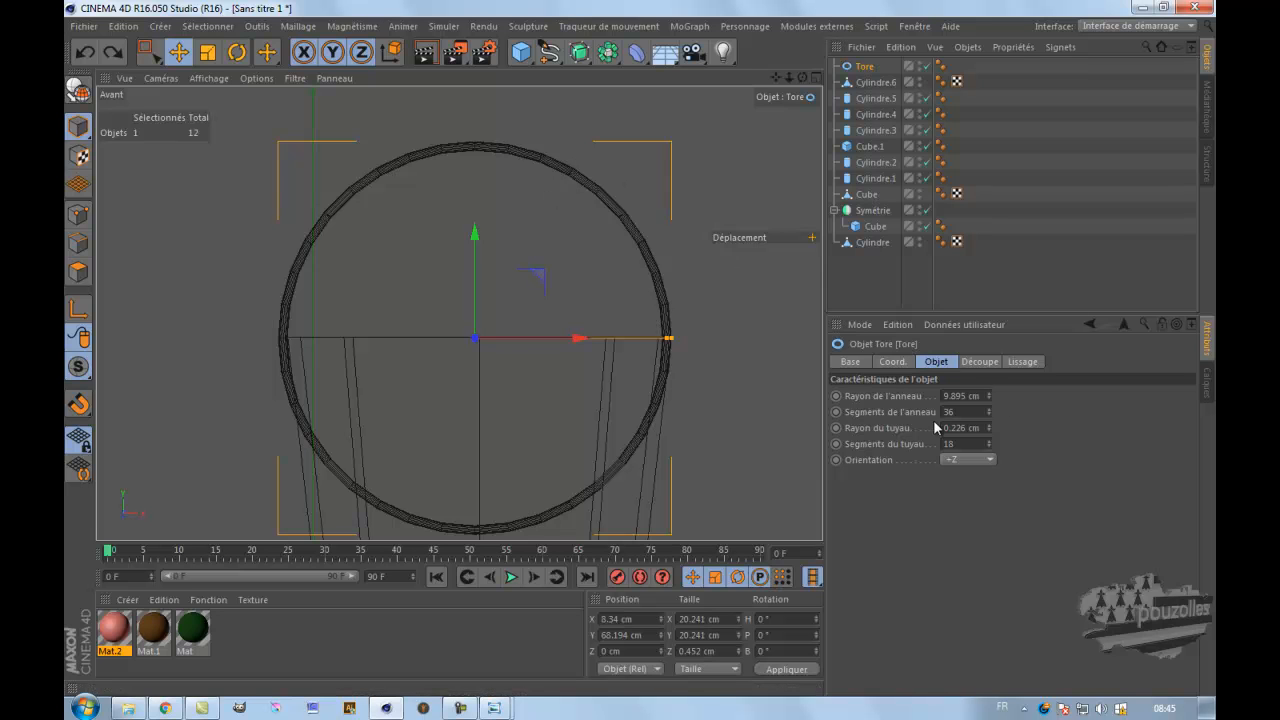
- Set the torus's ring segments to 8, and raise them one at a time to 18
{"action": "left_click_drag", "start_coordinate": [964, 409], "coordinate": [938, 414]}
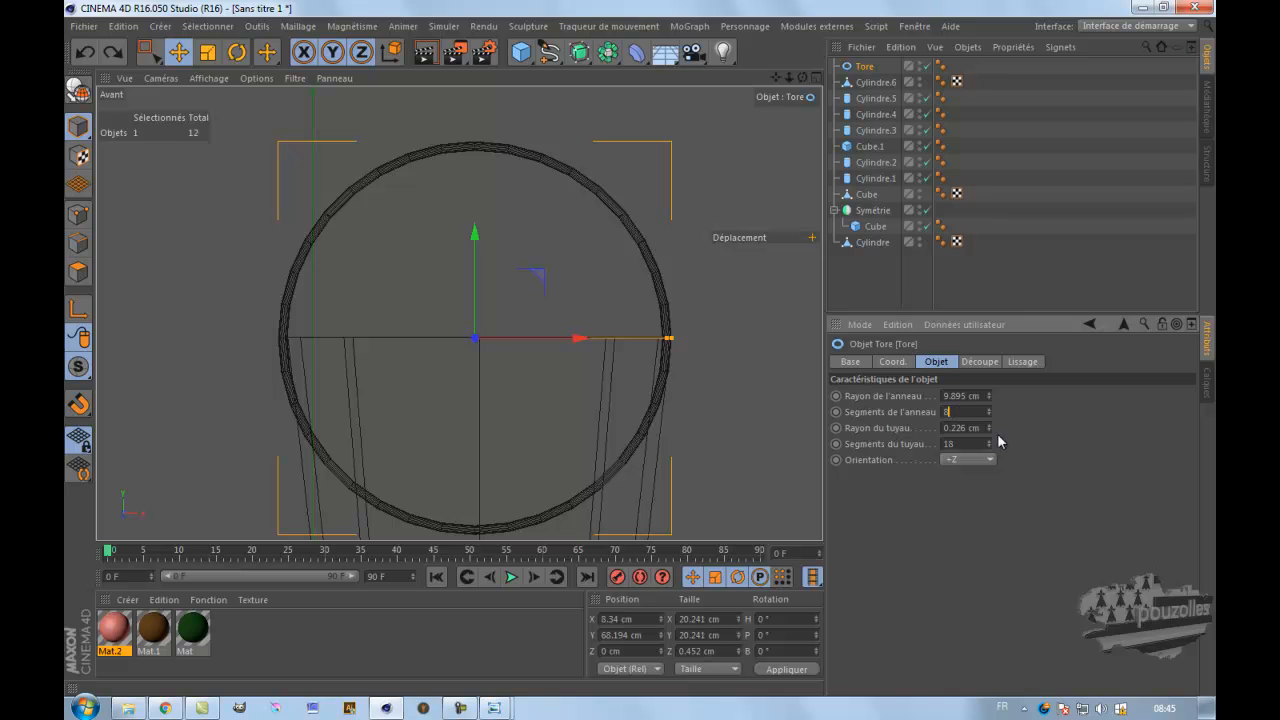
{"action": "key", "text": "Return"}
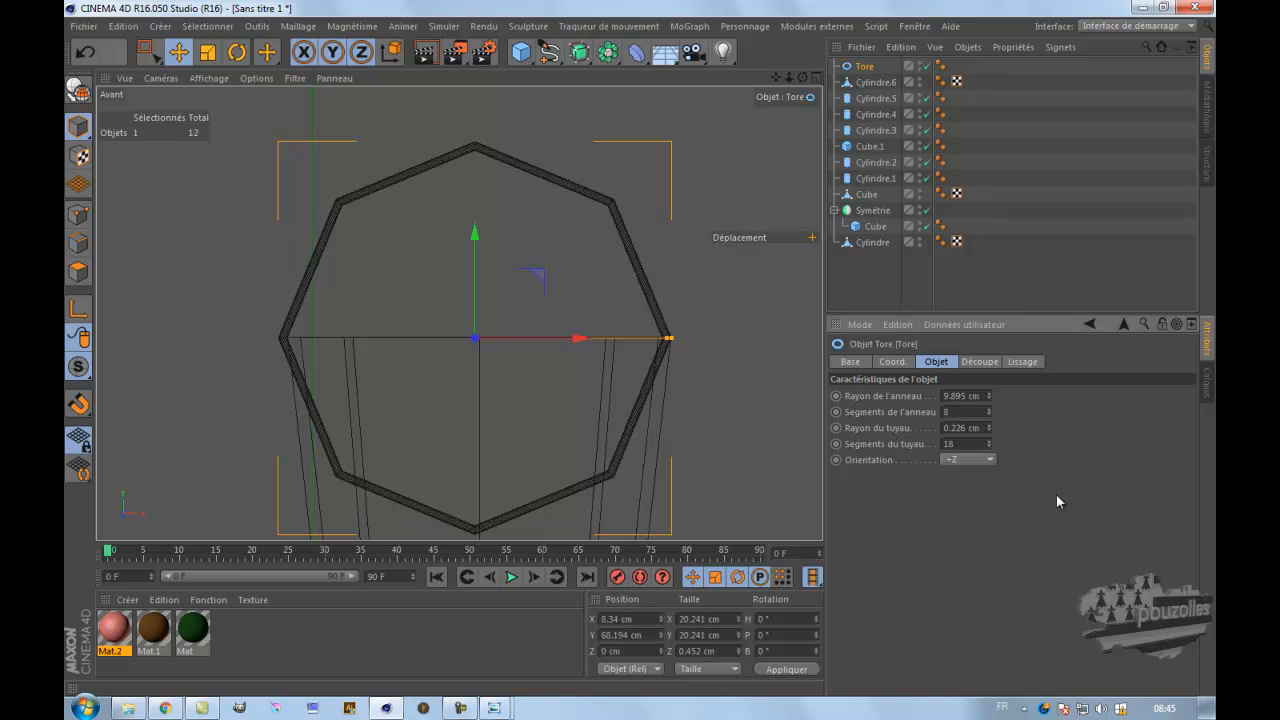
{"action": "left_click", "coordinate": [990, 410]}
{"action": "left_click", "coordinate": [990, 410]}
{"action": "left_click", "coordinate": [990, 410]}
{"action": "left_click", "coordinate": [990, 410]}
{"action": "left_click", "coordinate": [991, 410]}
{"action": "left_click", "coordinate": [991, 410]}
{"action": "left_click", "coordinate": [991, 410]}
{"action": "left_click", "coordinate": [991, 410]}
{"action": "left_click", "coordinate": [990, 410]}
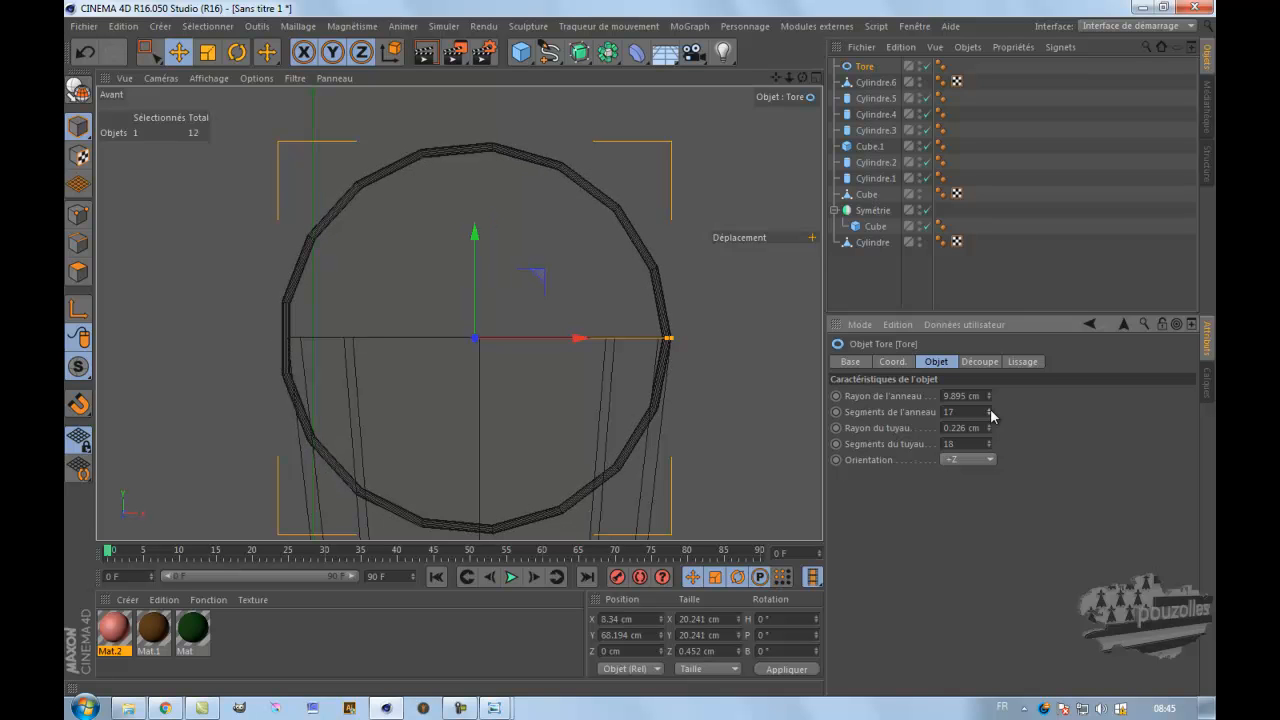
{"action": "left_click", "coordinate": [990, 410]}
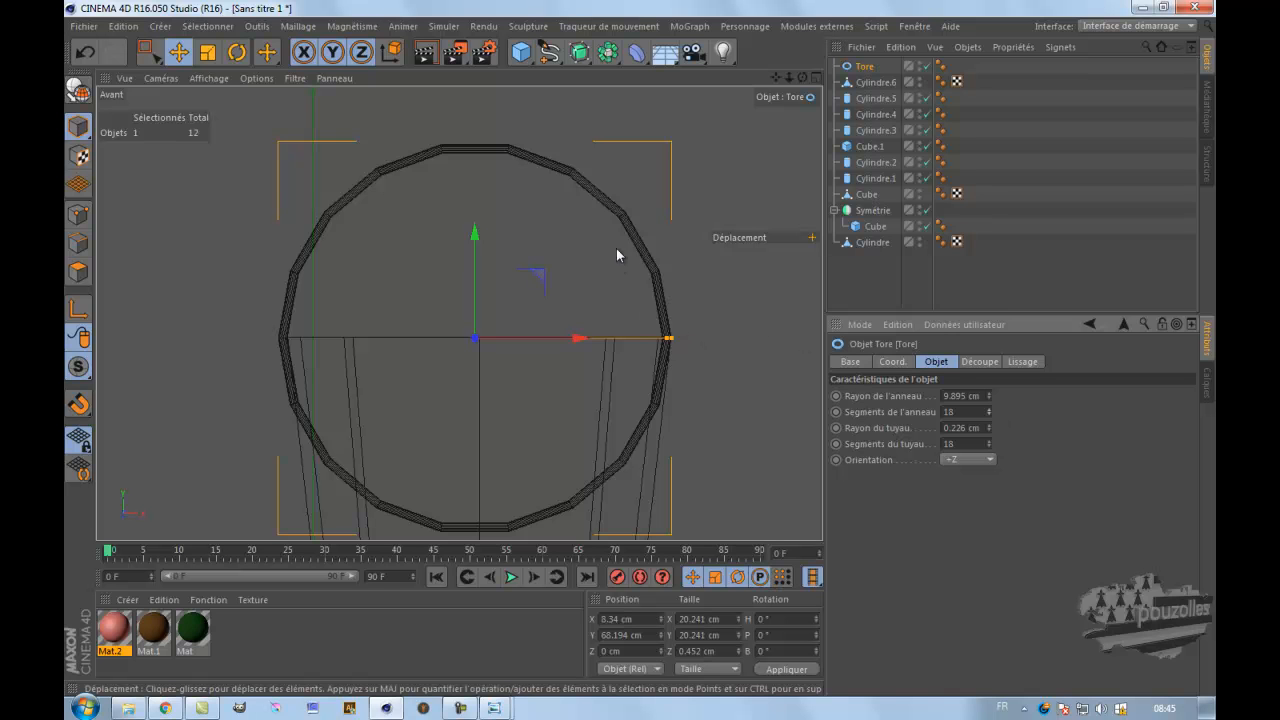
- Reduce the torus's pipe segments to 6
{"action": "scroll", "coordinate": [619, 233], "scroll_direction": "up", "scroll_amount": 1}
{"action": "scroll", "coordinate": [619, 233], "scroll_direction": "up", "scroll_amount": 6}
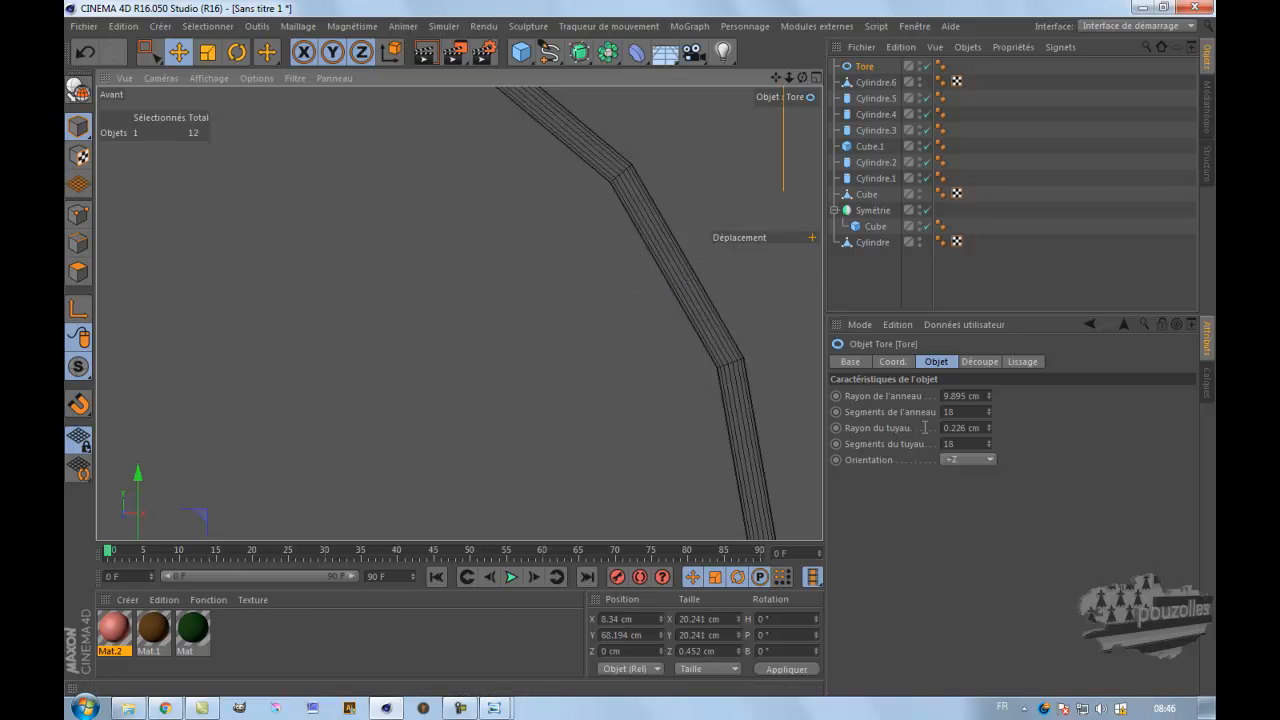
{"action": "left_click", "coordinate": [962, 443]}
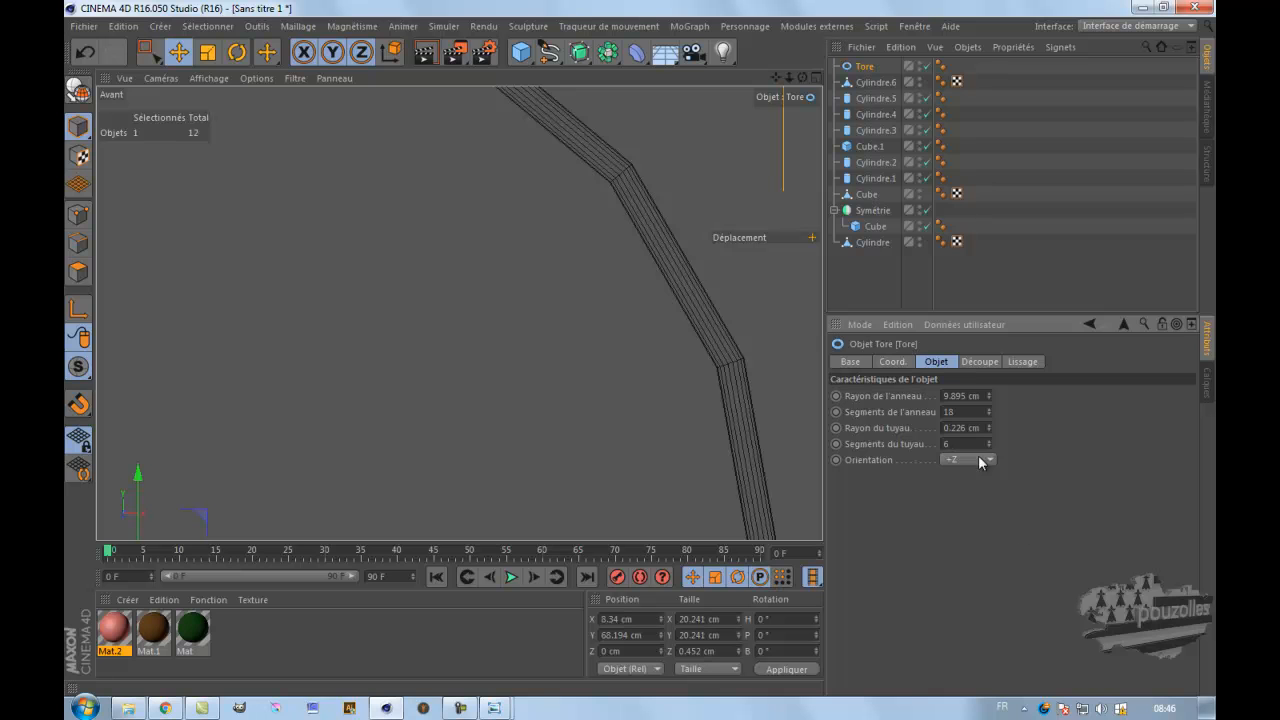
{"action": "scroll", "coordinate": [736, 345], "scroll_direction": "down", "scroll_amount": 5}
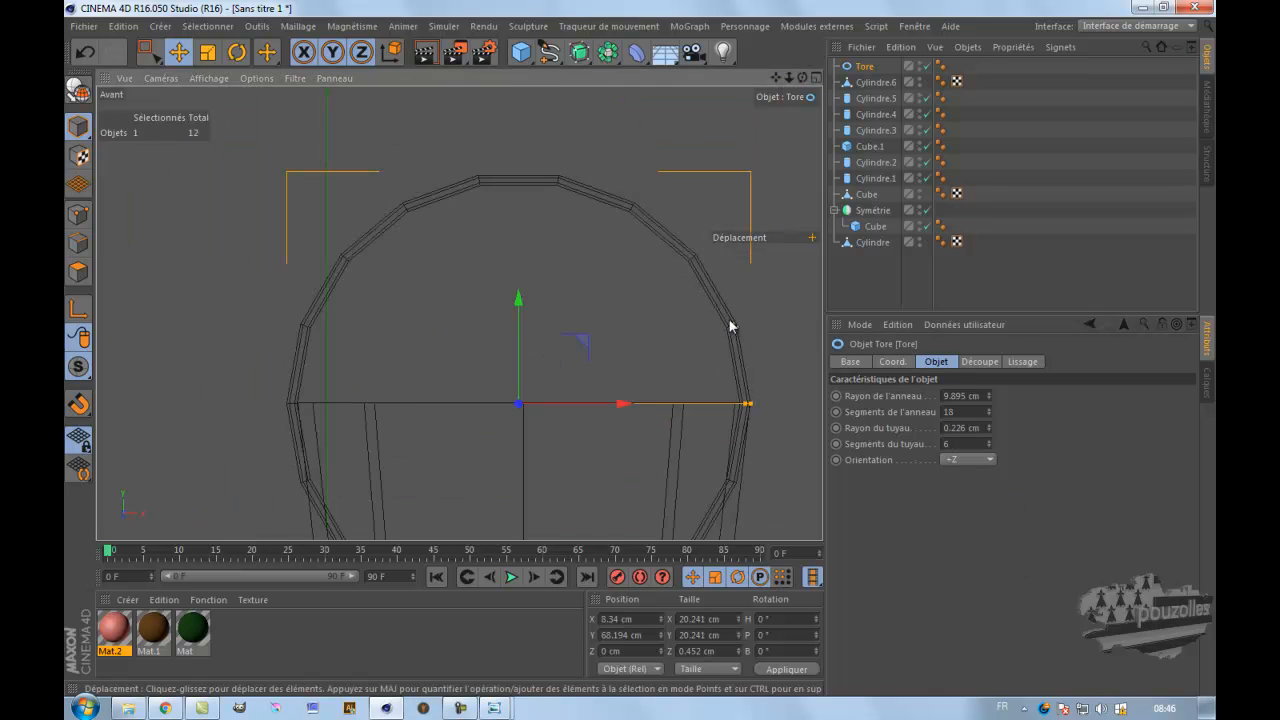
{"action": "scroll", "coordinate": [730, 325], "scroll_direction": "down", "scroll_amount": 2}
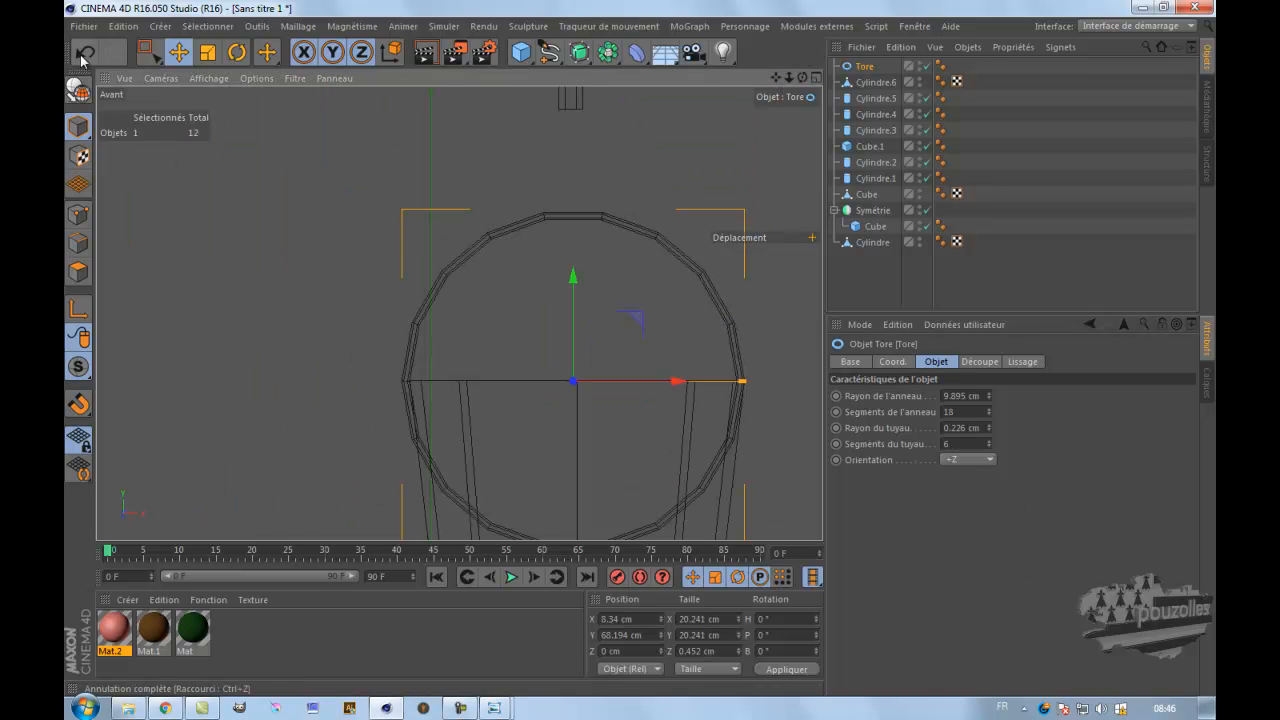
- Make the torus editable and delete all its points below the bucket's rim, leaving a half-ring handle
{"action": "left_click", "coordinate": [78, 91]}
{"action": "left_click", "coordinate": [78, 214]}
{"action": "left_click", "coordinate": [148, 53]}
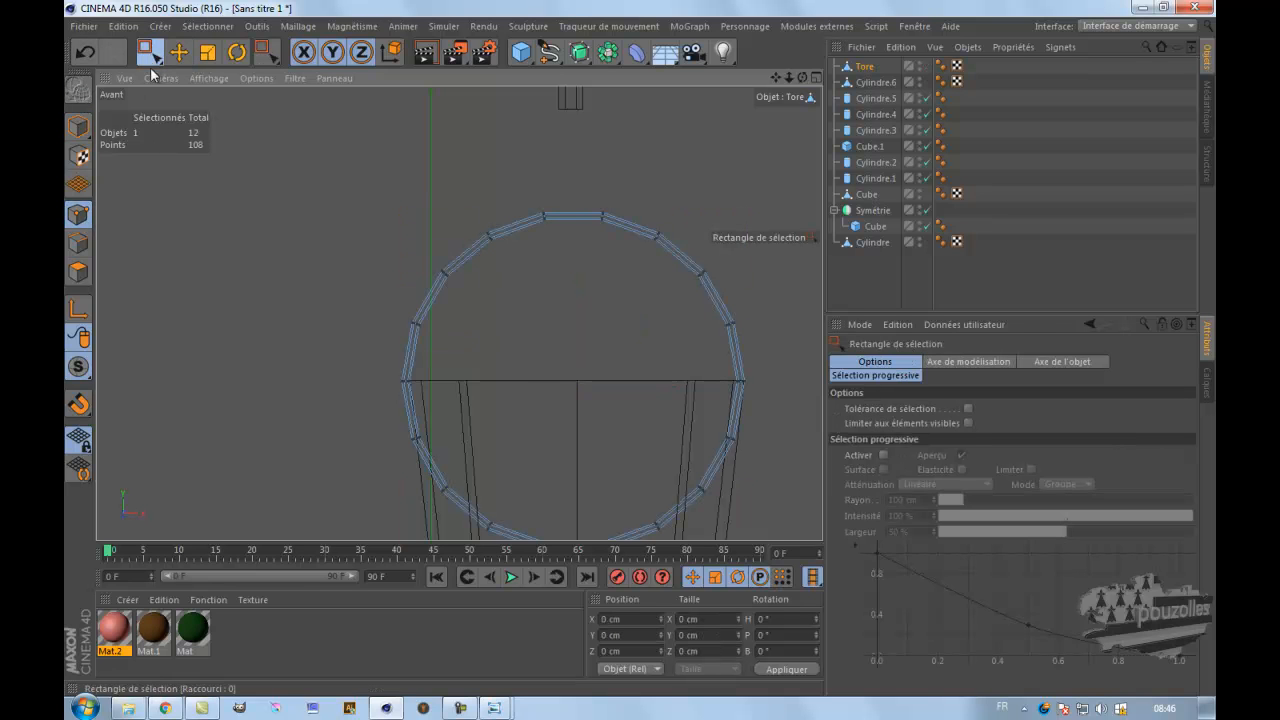
{"action": "scroll", "coordinate": [265, 275], "scroll_direction": "down", "scroll_amount": 1}
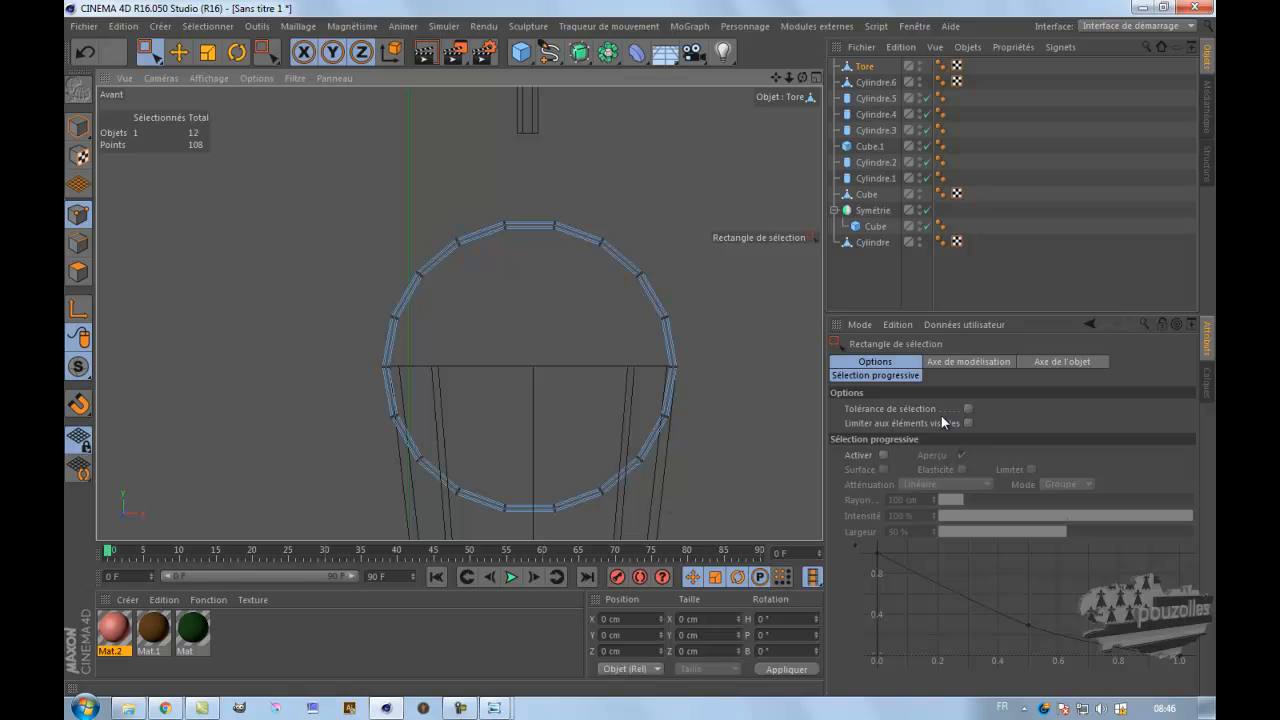
{"action": "left_click_drag", "start_coordinate": [337, 386], "coordinate": [763, 524]}
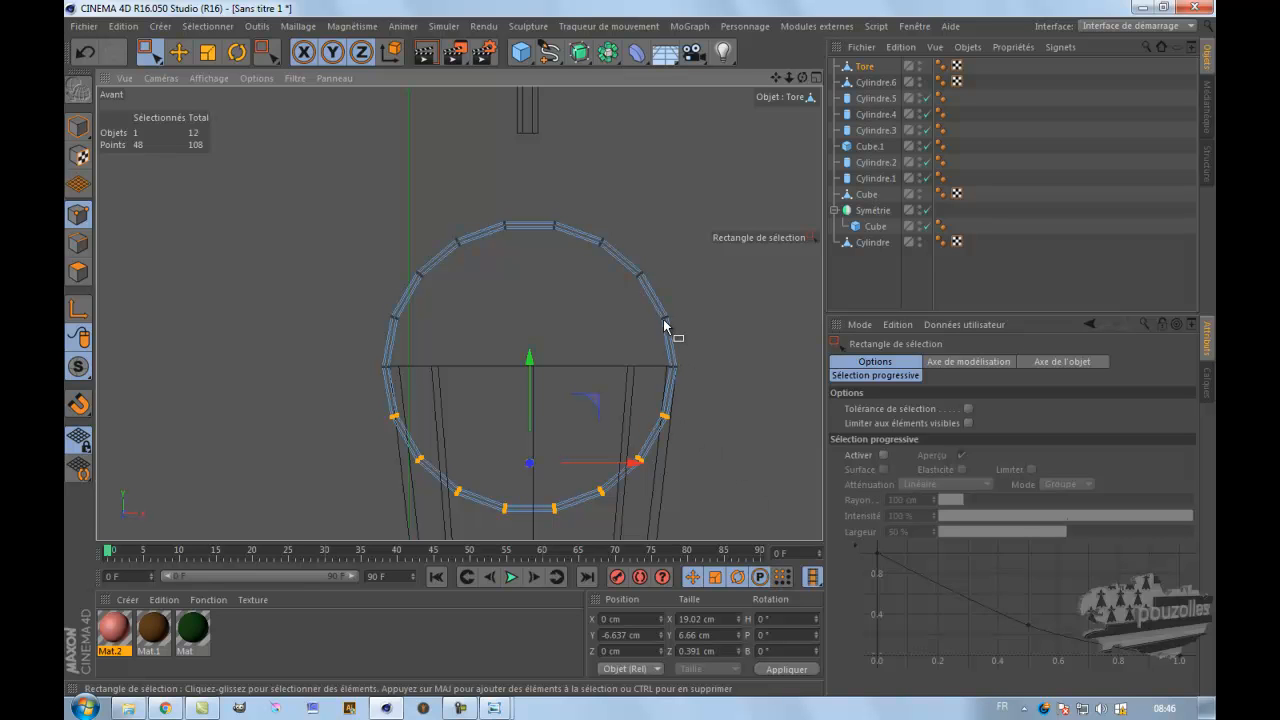
{"action": "key", "text": "Delete"}
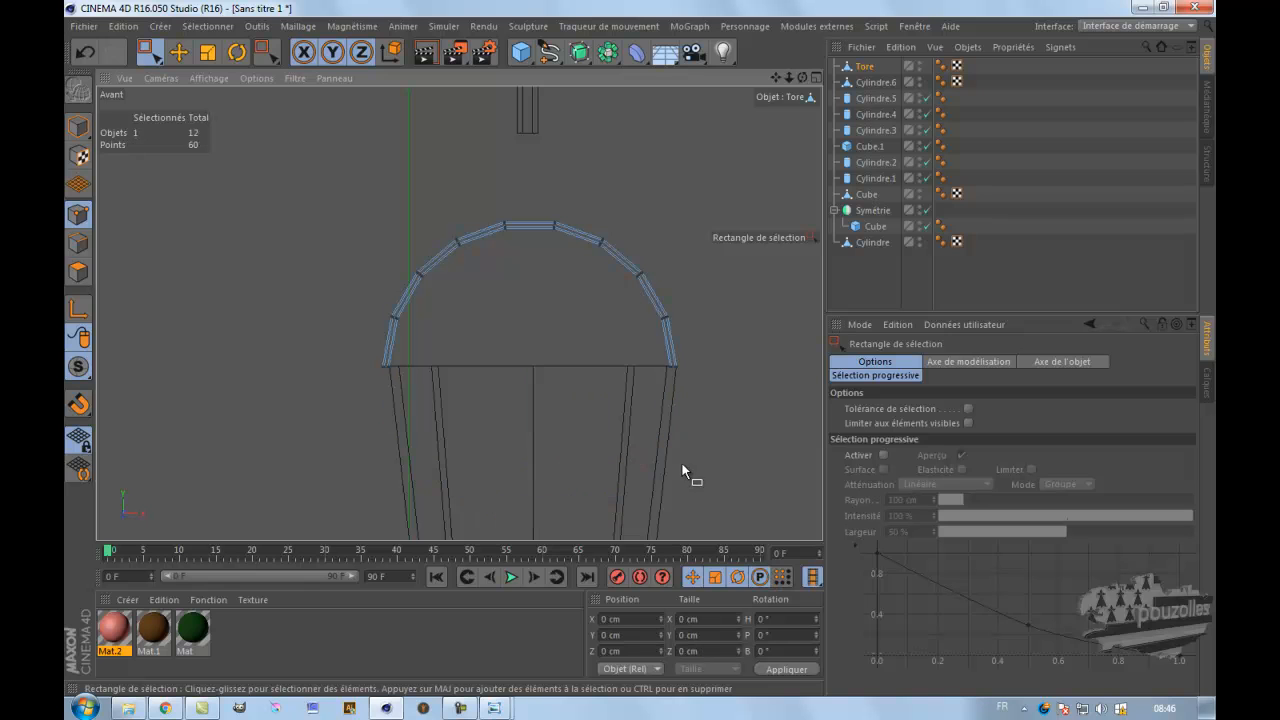
- Return to model mode with the Move tool active on the half-ring handle
{"action": "scroll", "coordinate": [427, 362], "scroll_direction": "up", "scroll_amount": 4}
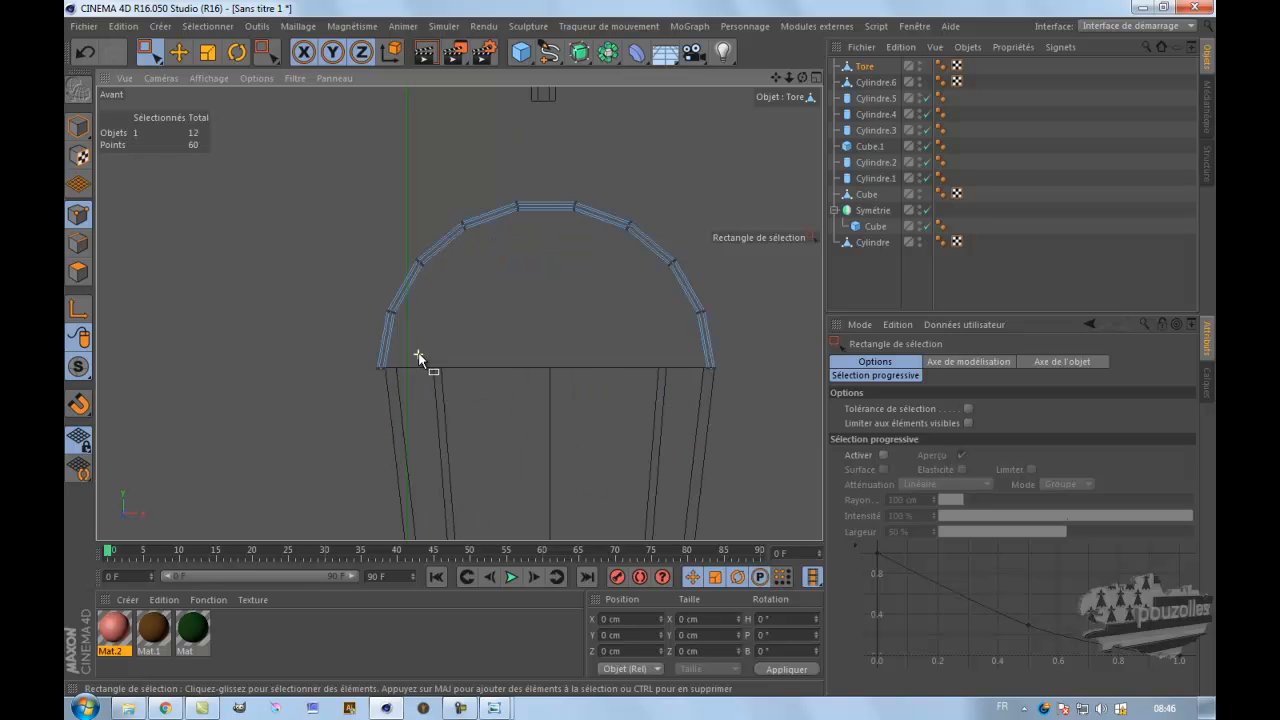
{"action": "scroll", "coordinate": [417, 367], "scroll_direction": "down", "scroll_amount": 2}
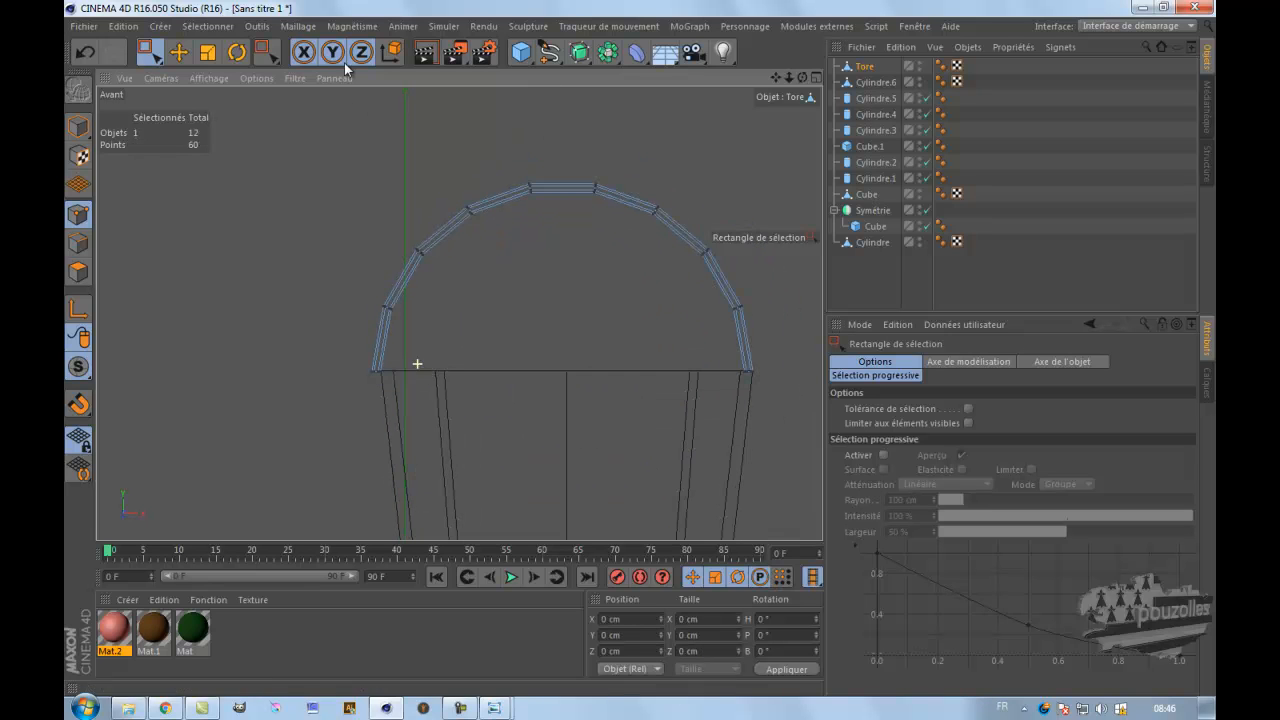
{"action": "left_click", "coordinate": [178, 52]}
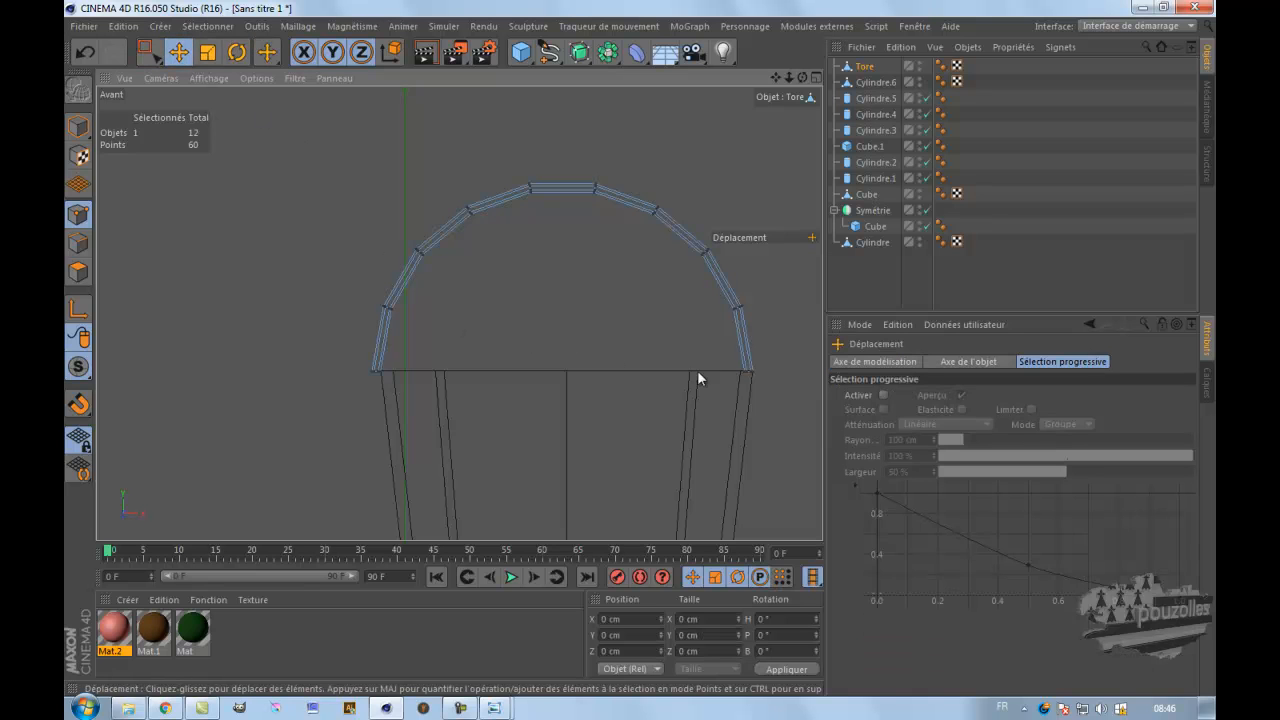
{"action": "left_click", "coordinate": [78, 126]}
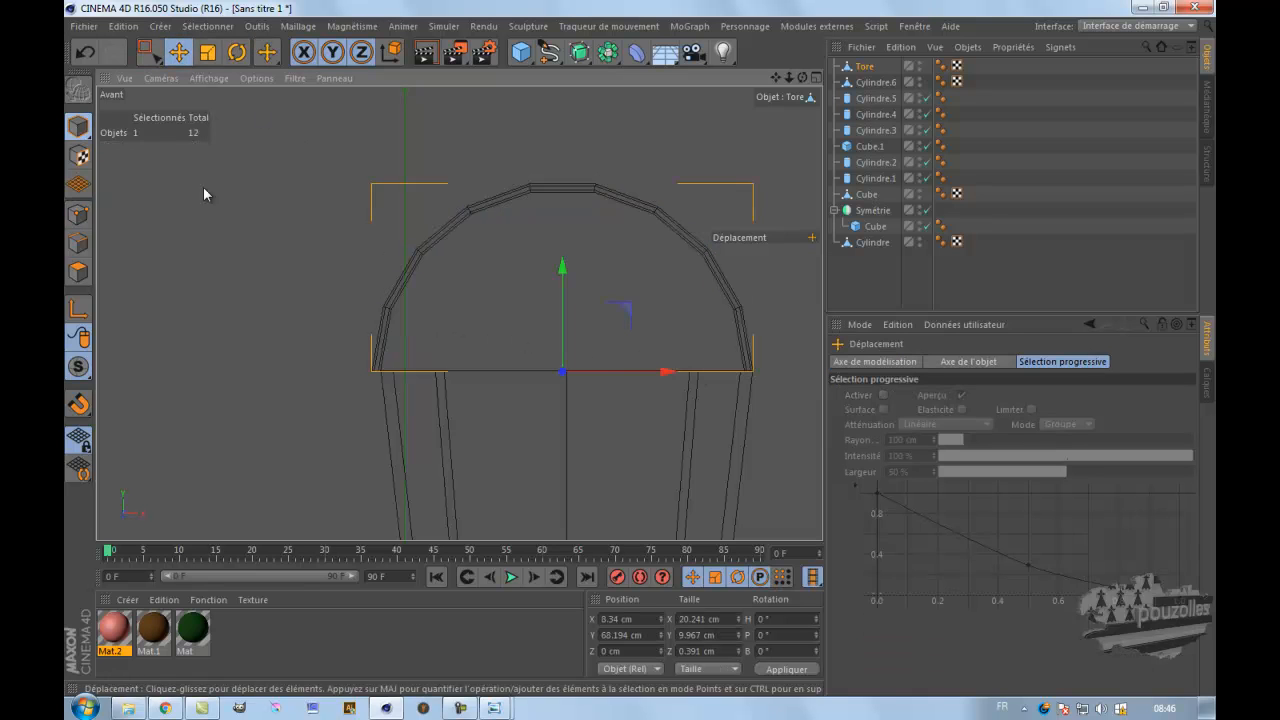
- Centre the half-ring handle over the bucket at X about 8.6 cm and scale its width to about 19.64 cm
{"action": "left_click_drag", "start_coordinate": [666, 370], "coordinate": [674, 375]}
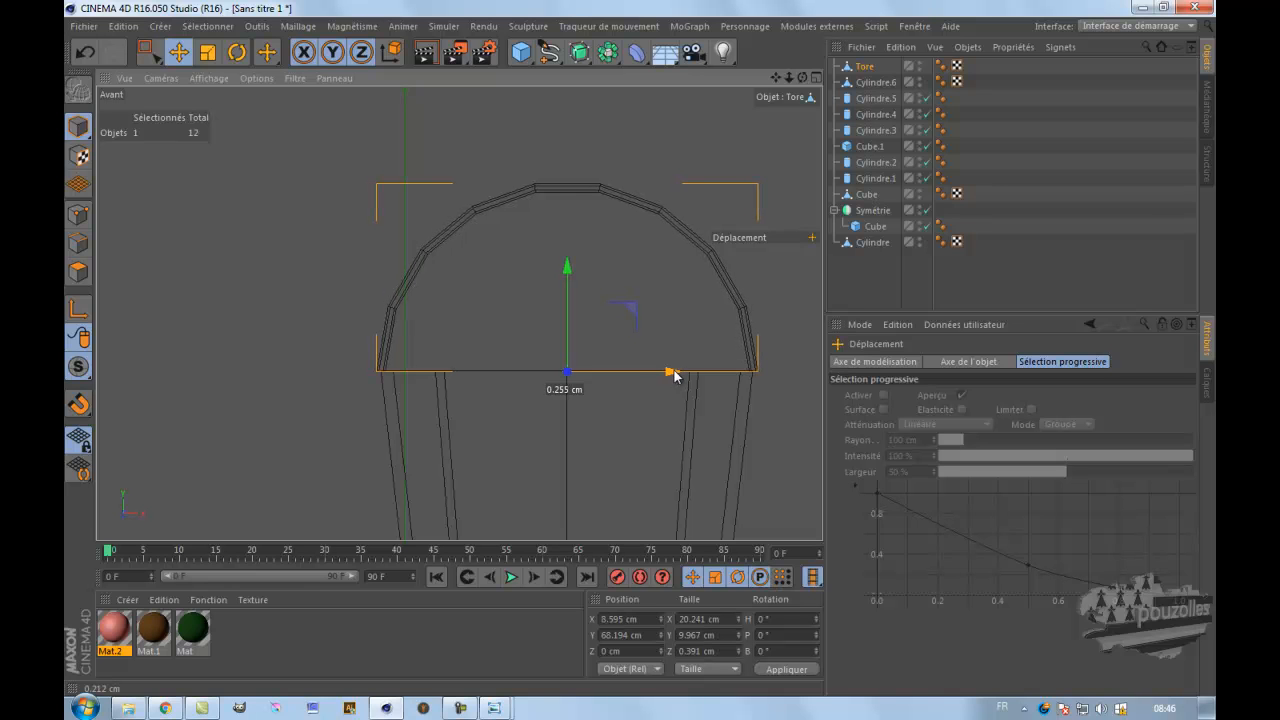
{"action": "scroll", "coordinate": [677, 388], "scroll_direction": "up", "scroll_amount": 3}
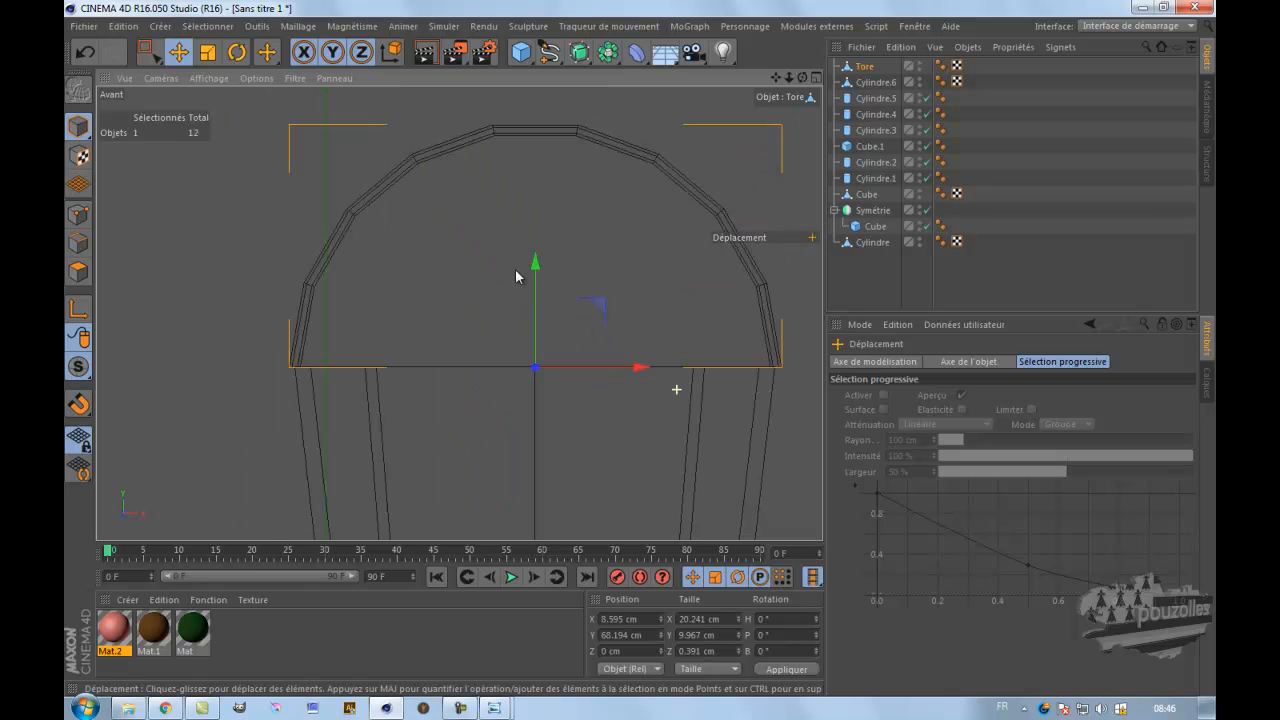
{"action": "left_click", "coordinate": [207, 52]}
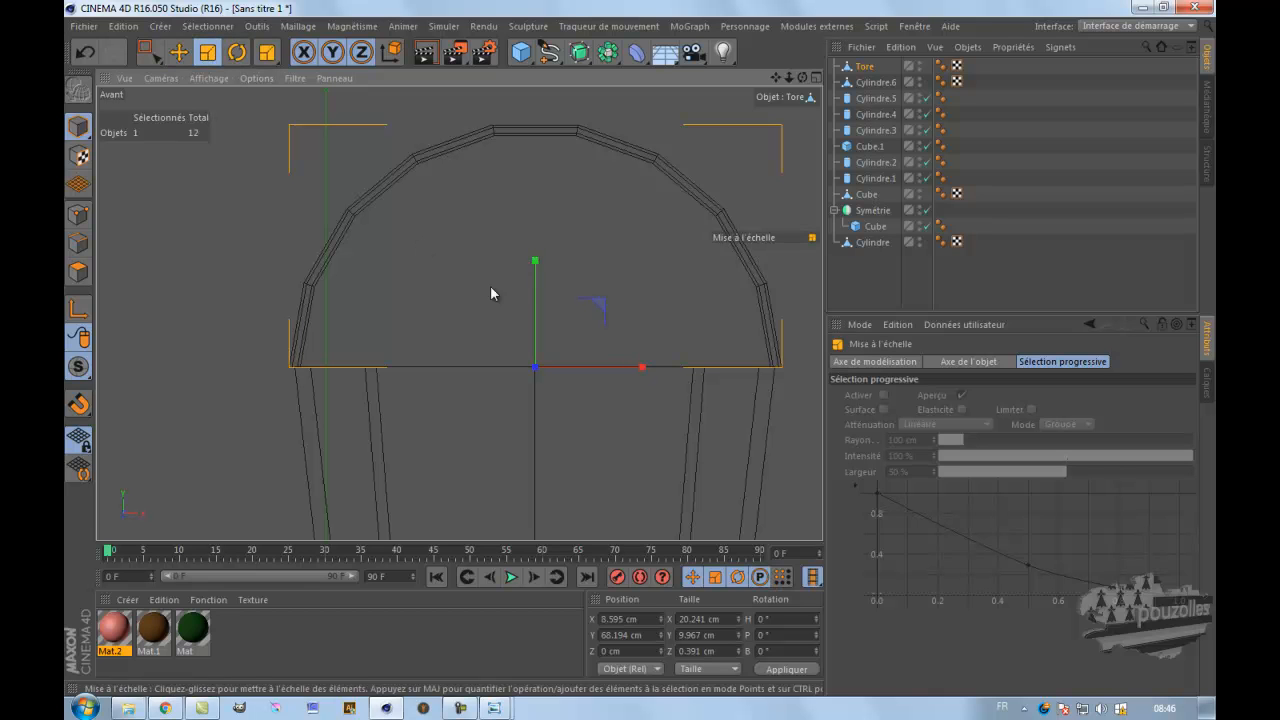
{"action": "mouse_move", "coordinate": [644, 370]}
{"action": "left_mouse_down"}
{"action": "mouse_move", "coordinate": [597, 369]}
{"action": "mouse_move", "coordinate": [641, 375]}
{"action": "left_mouse_up"}
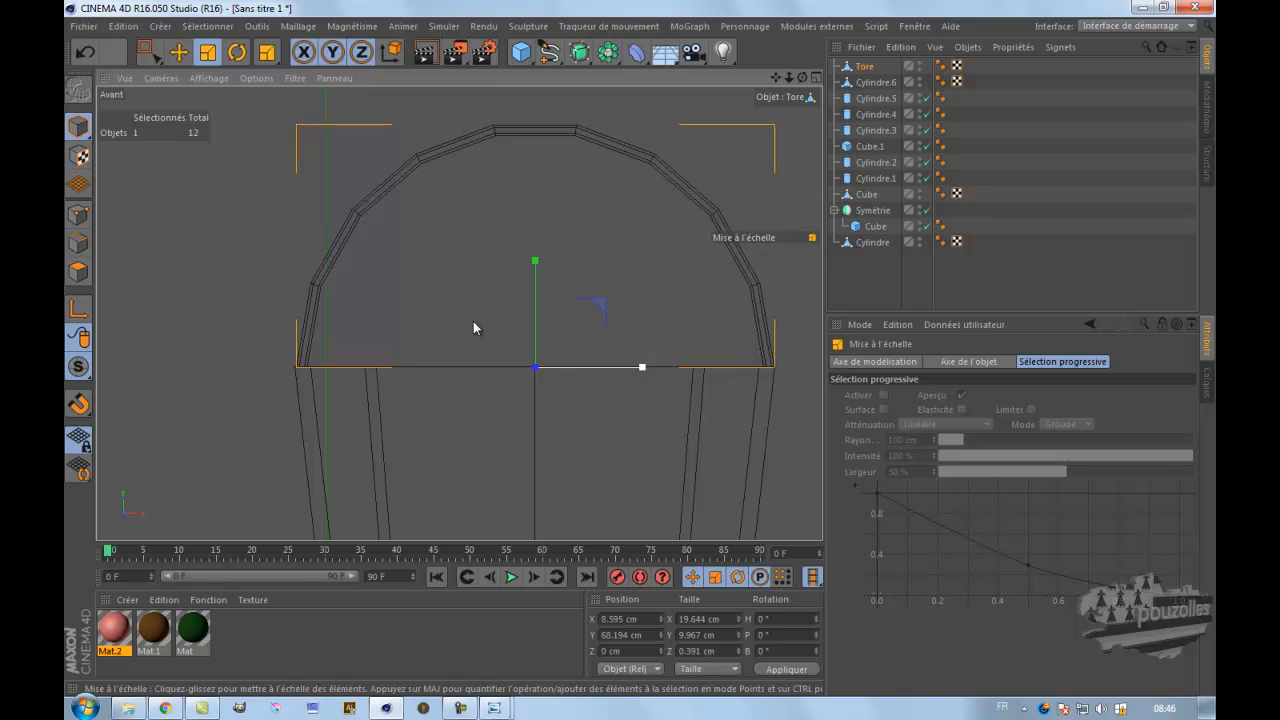
- Merge the half-ring handle (Tore) and the bucket (Cylindre.6) into a single object, deleting the originals
{"action": "middle_click", "coordinate": [256, 264]}
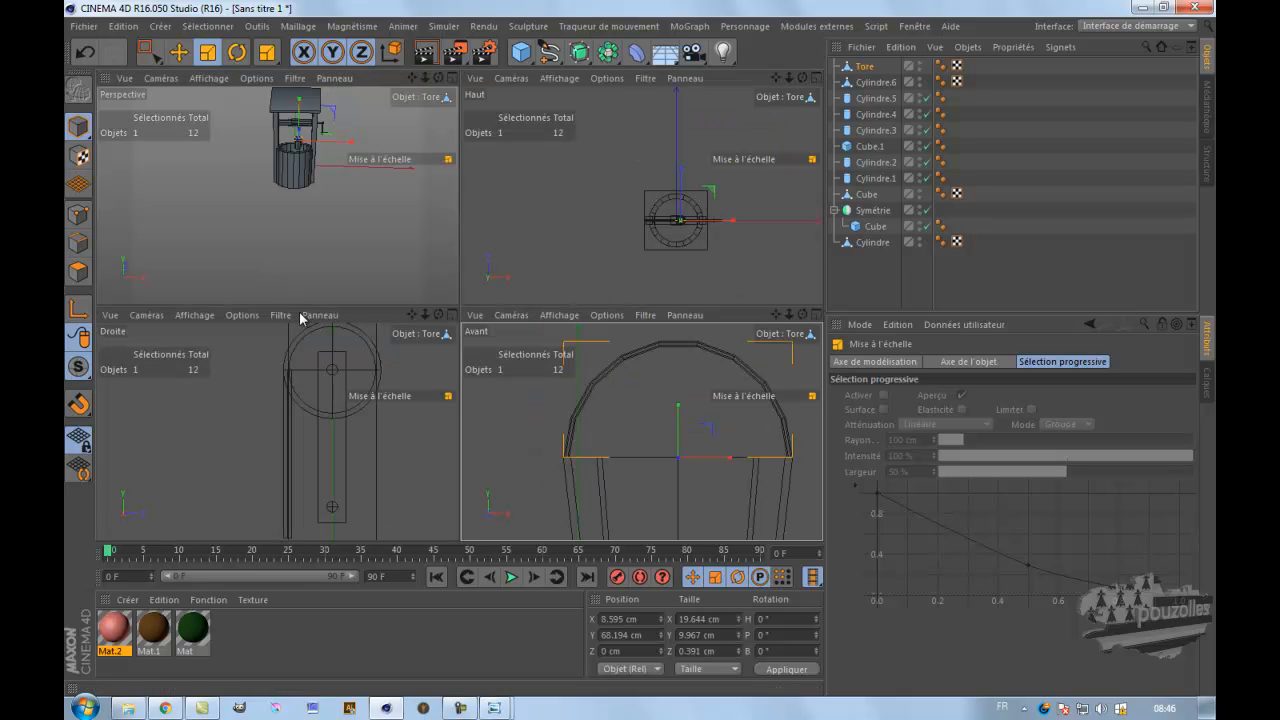
{"action": "middle_click", "coordinate": [399, 458]}
{"action": "scroll", "coordinate": [534, 351], "scroll_direction": "down", "scroll_amount": 7}
{"action": "scroll", "coordinate": [589, 440], "scroll_direction": "up", "scroll_amount": 6}
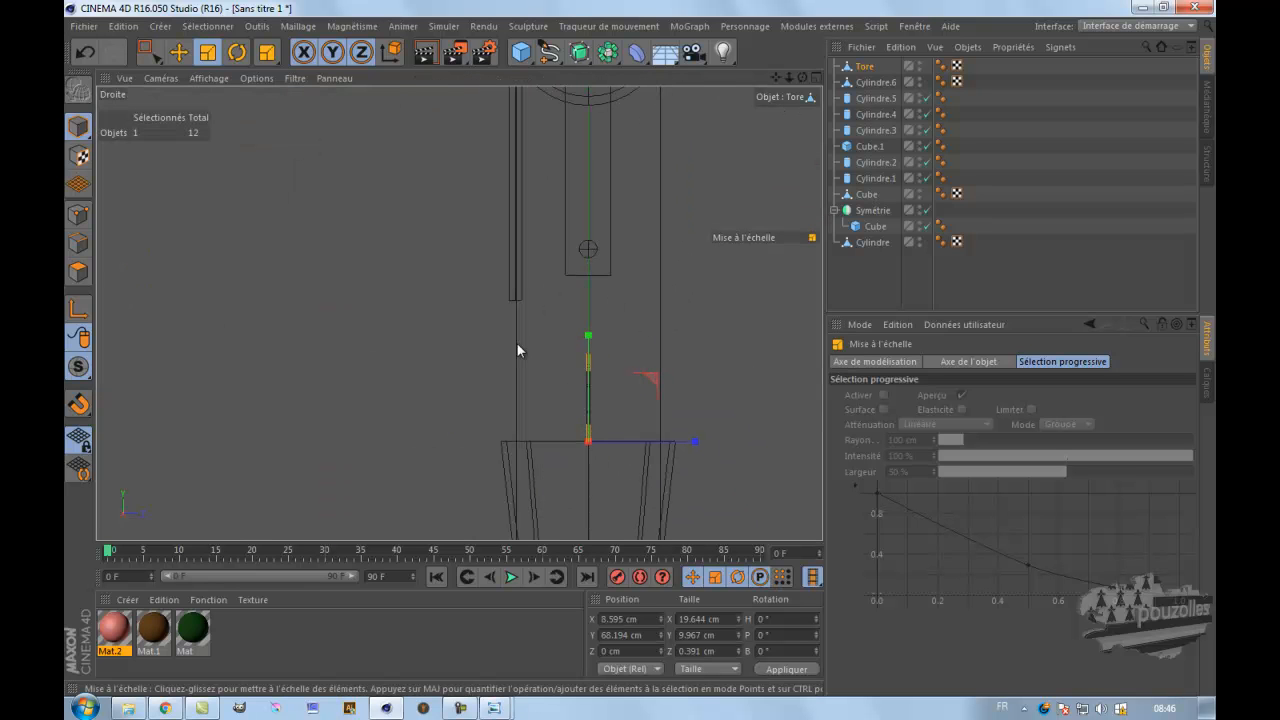
{"action": "left_click", "coordinate": [178, 52]}
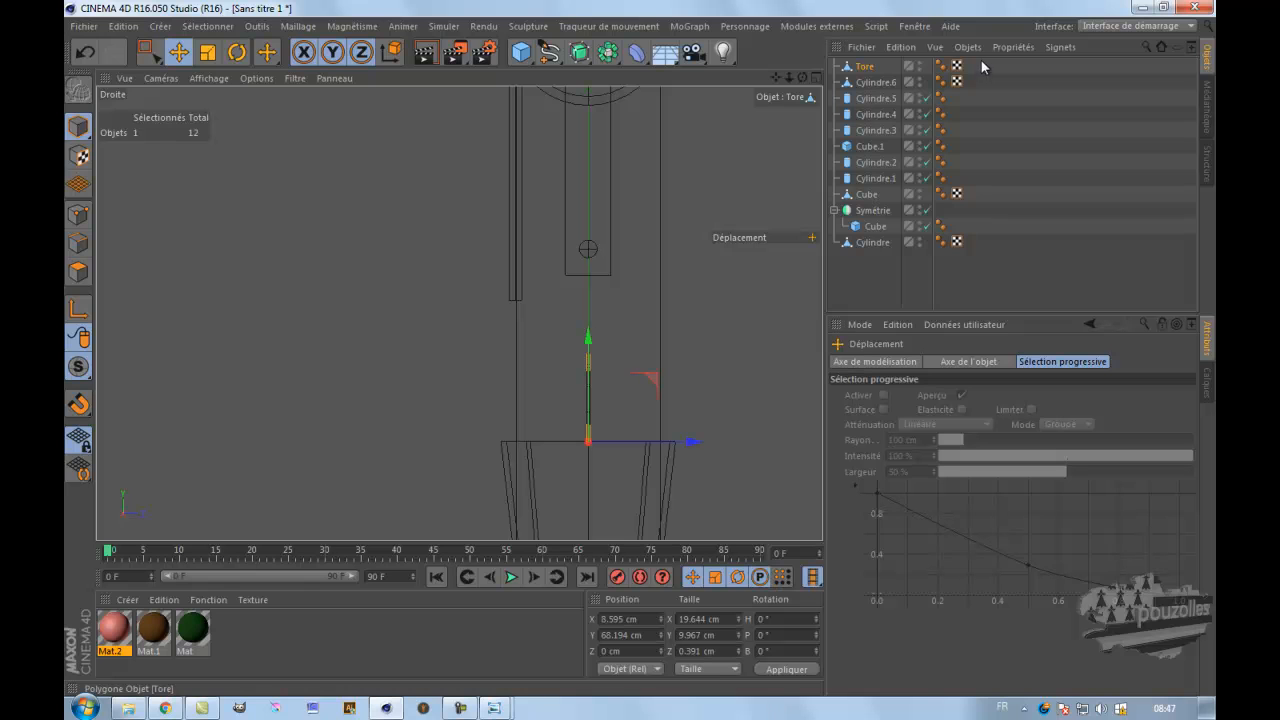
{"action": "left_click_drag", "start_coordinate": [981, 60], "coordinate": [862, 88]}
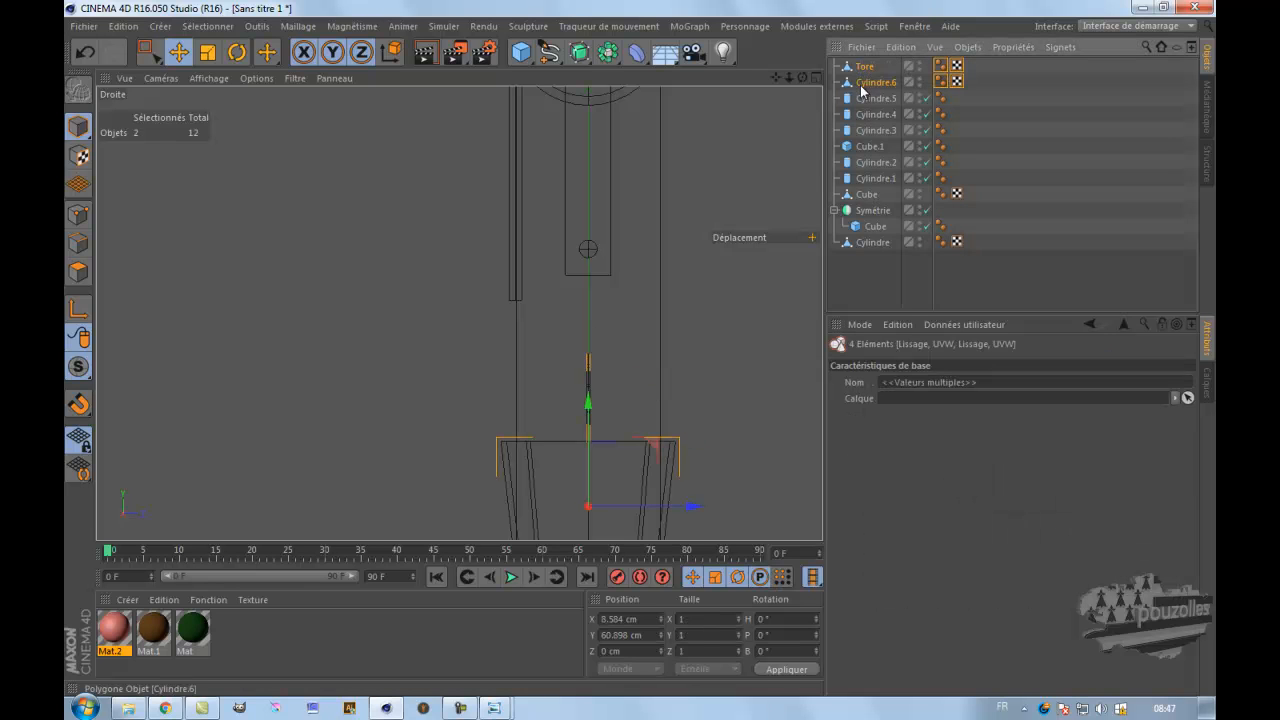
{"action": "middle_click", "coordinate": [533, 347]}
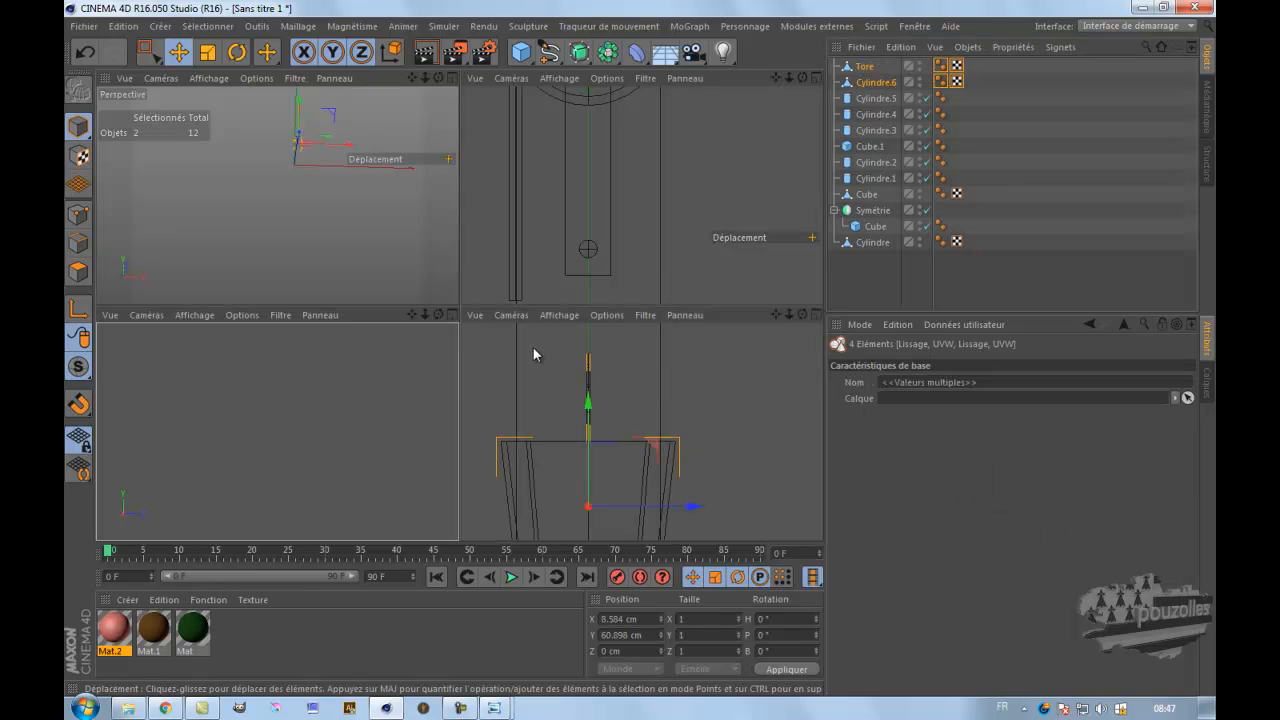
{"action": "middle_click", "coordinate": [625, 378]}
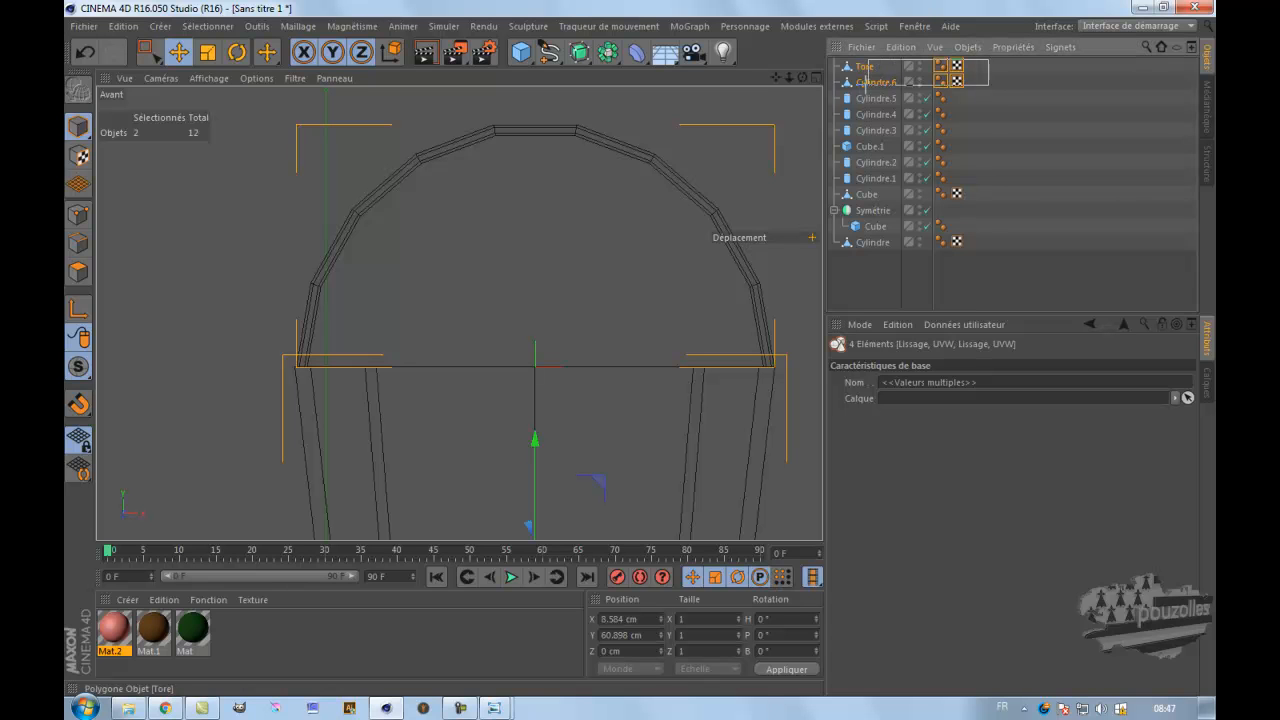
{"action": "right_click", "coordinate": [864, 68]}
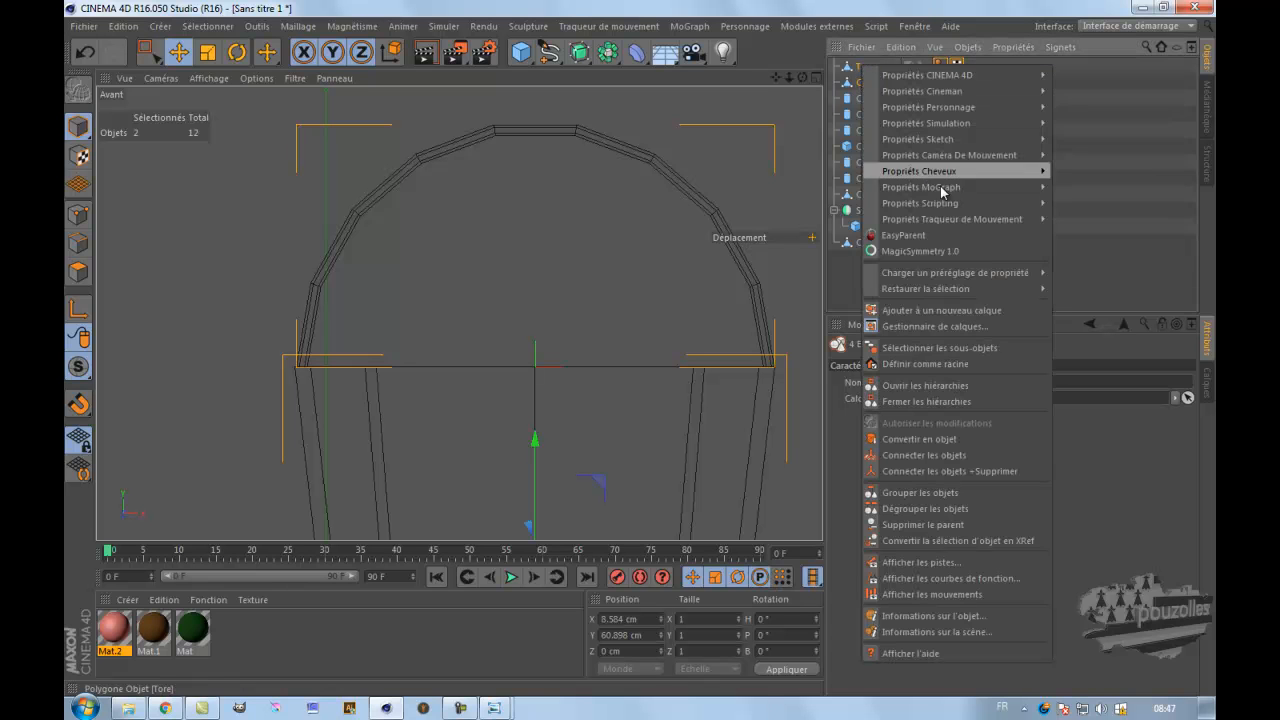
{"action": "left_click", "coordinate": [938, 472]}
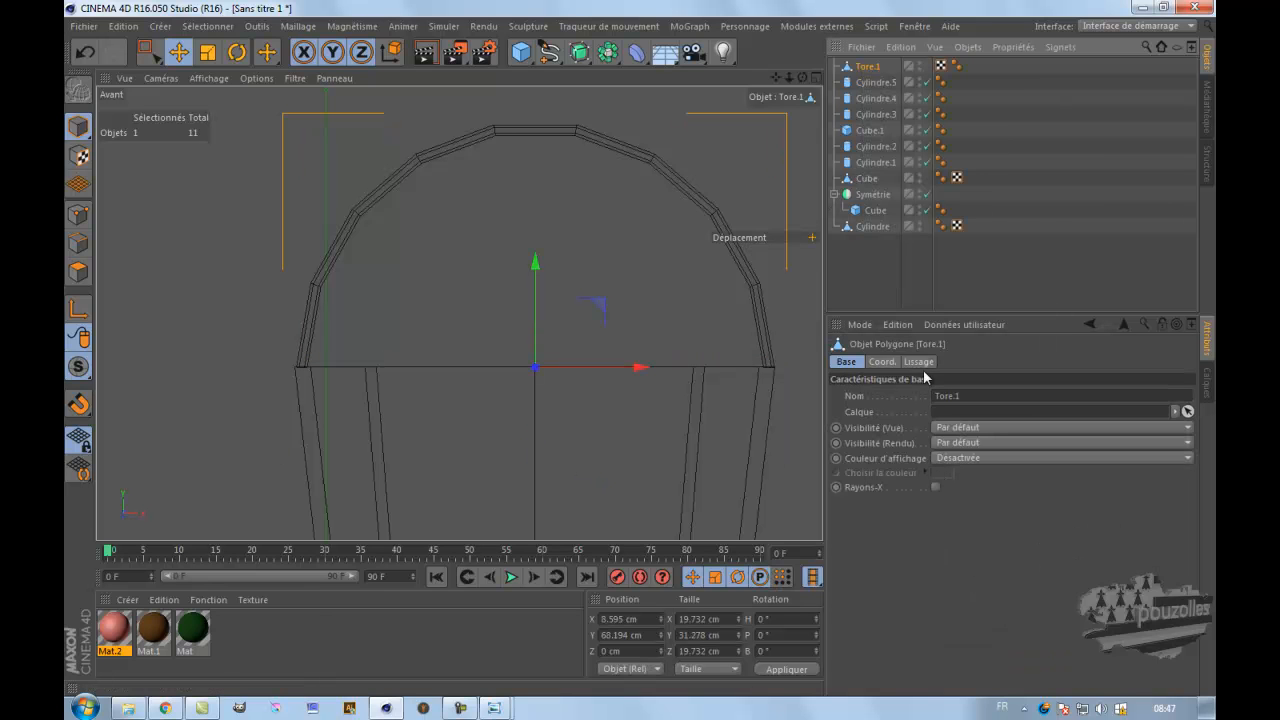
- Move the merged bucket under the rope's lower end, at about X 8.34, Y 74.41 and Z -8.14 cm
{"action": "left_click_drag", "start_coordinate": [611, 303], "coordinate": [611, 229]}
{"action": "scroll", "coordinate": [561, 299], "scroll_direction": "down", "scroll_amount": 3}
{"action": "scroll", "coordinate": [561, 303], "scroll_direction": "down", "scroll_amount": 2}
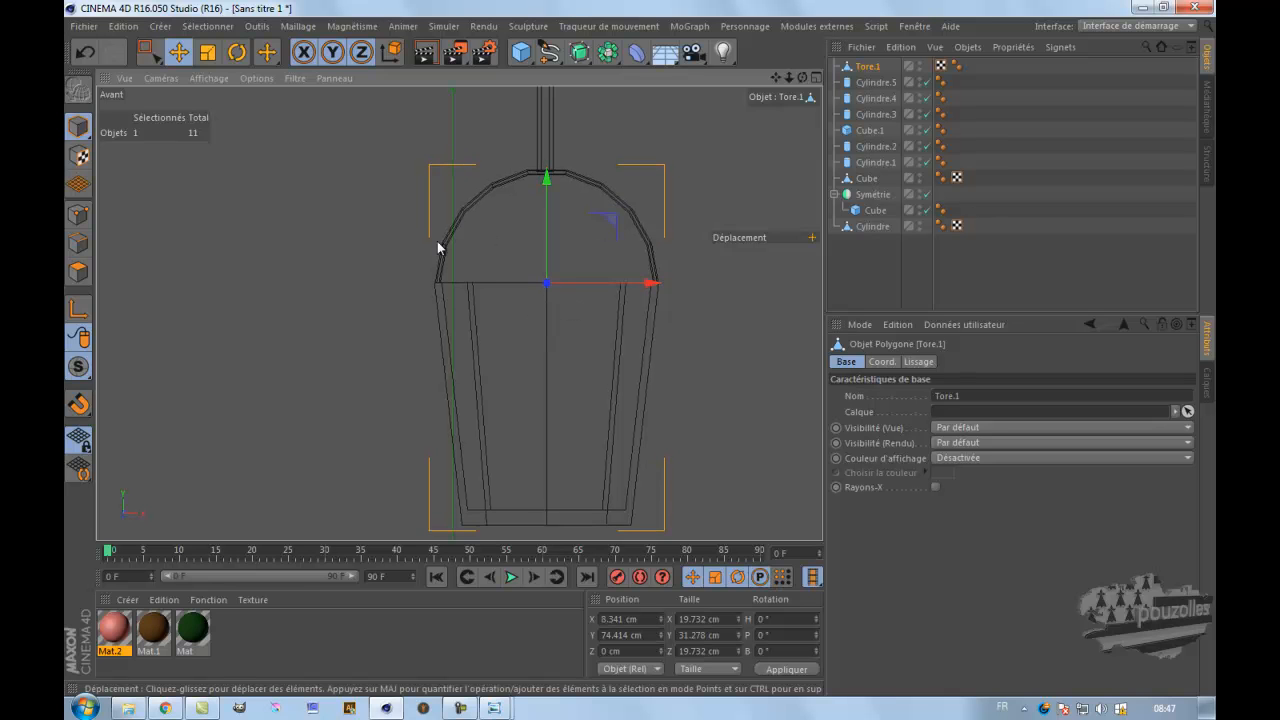
{"action": "middle_click", "coordinate": [348, 274]}
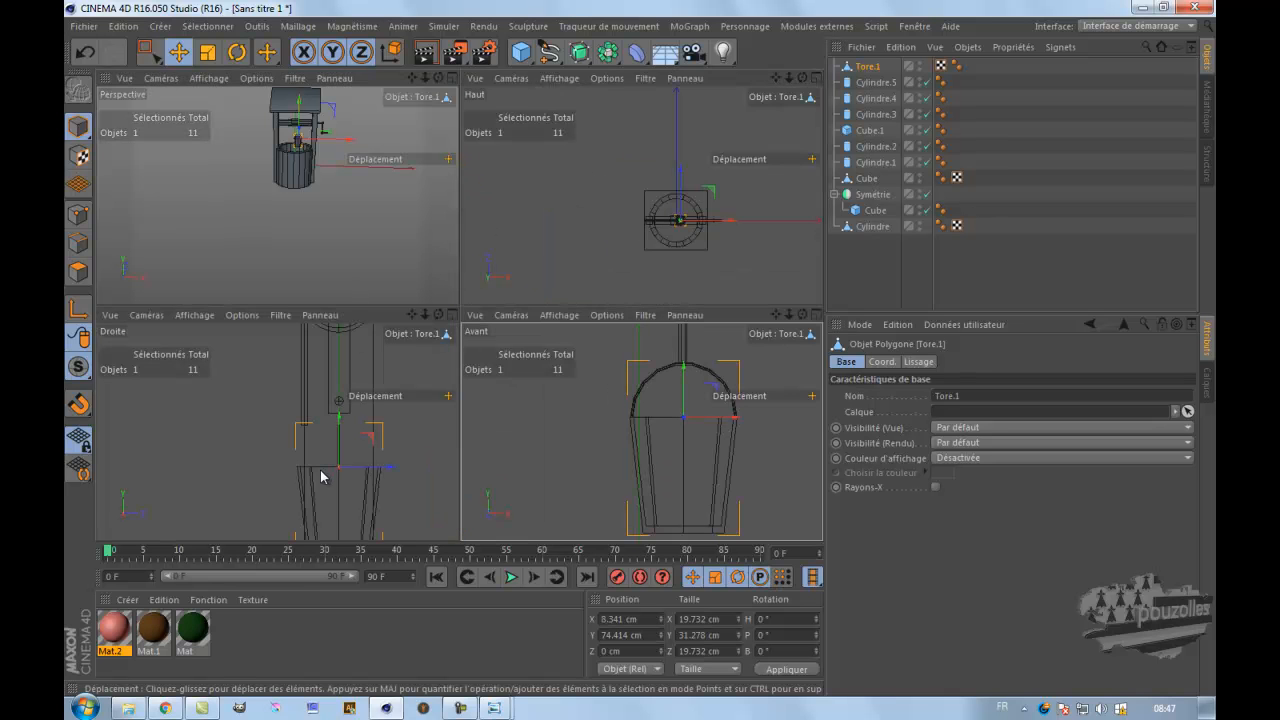
{"action": "middle_click", "coordinate": [357, 450]}
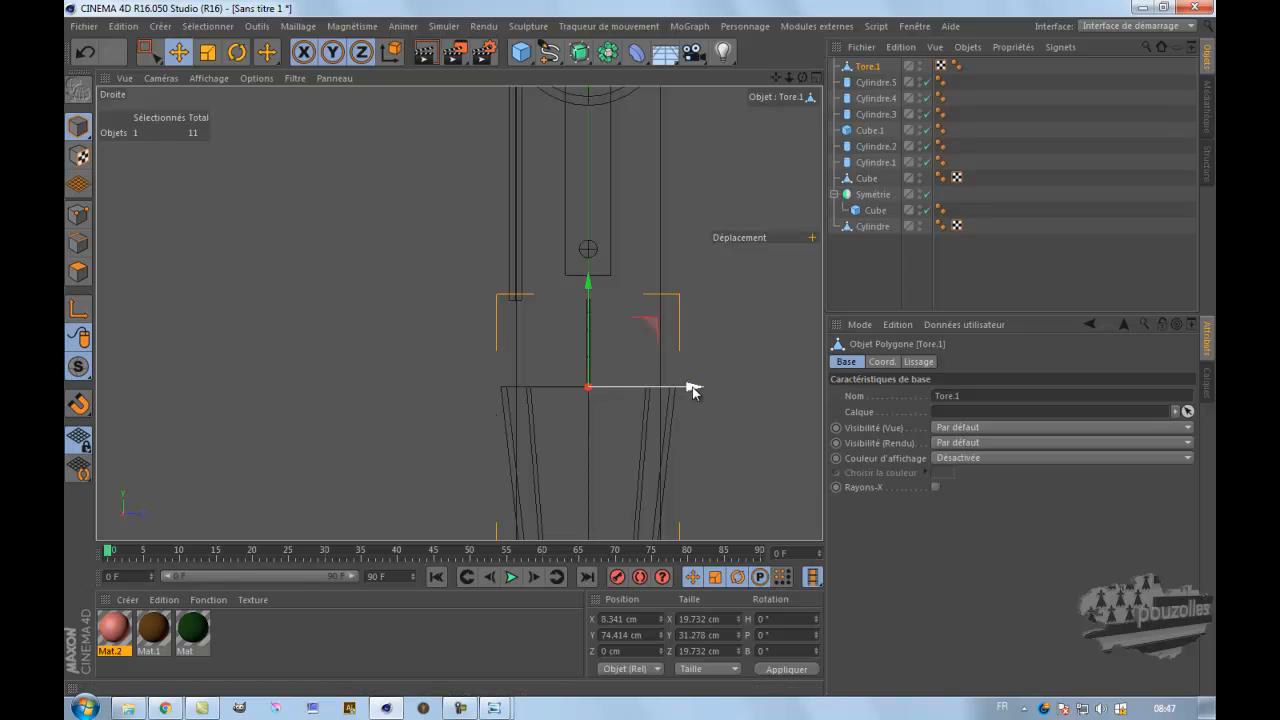
{"action": "left_click_drag", "start_coordinate": [692, 385], "coordinate": [620, 391]}
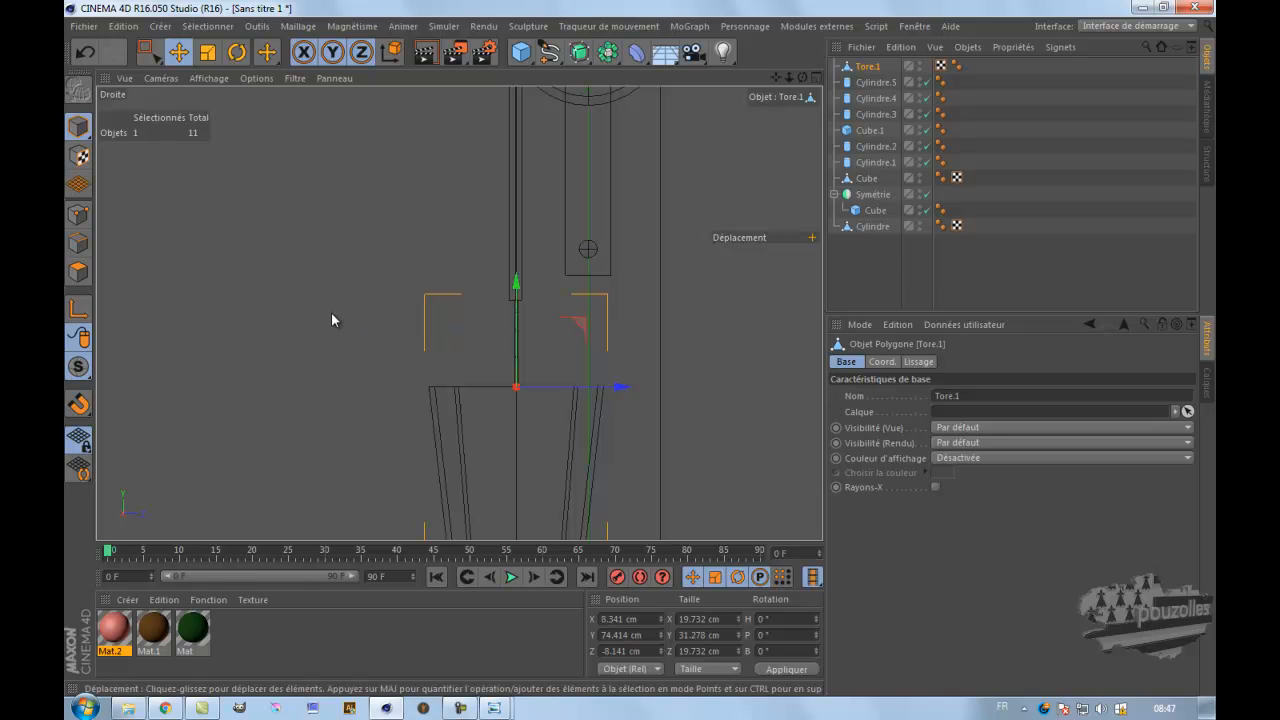
- Set the radius of the rope cylinder to 0.4 cm
{"action": "left_click", "coordinate": [516, 175]}
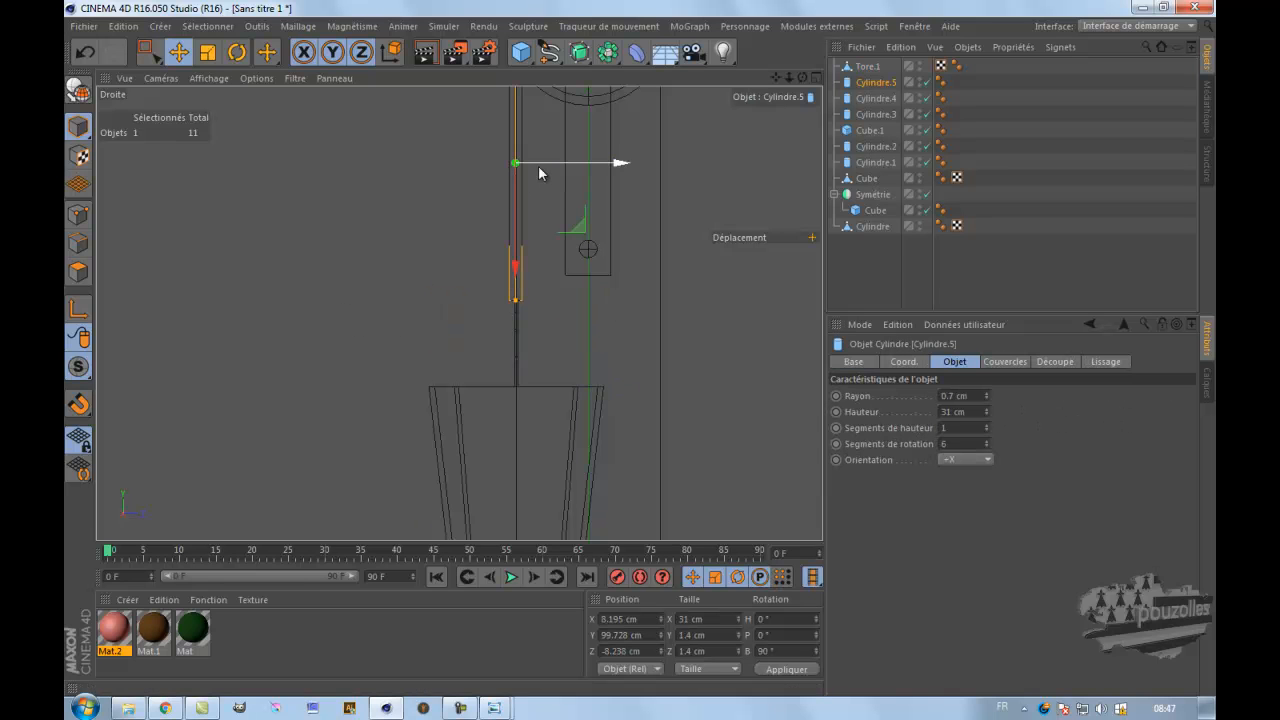
{"action": "scroll", "coordinate": [525, 146], "scroll_direction": "up", "scroll_amount": 1}
{"action": "left_click_drag", "start_coordinate": [777, 76], "coordinate": [779, 109]}
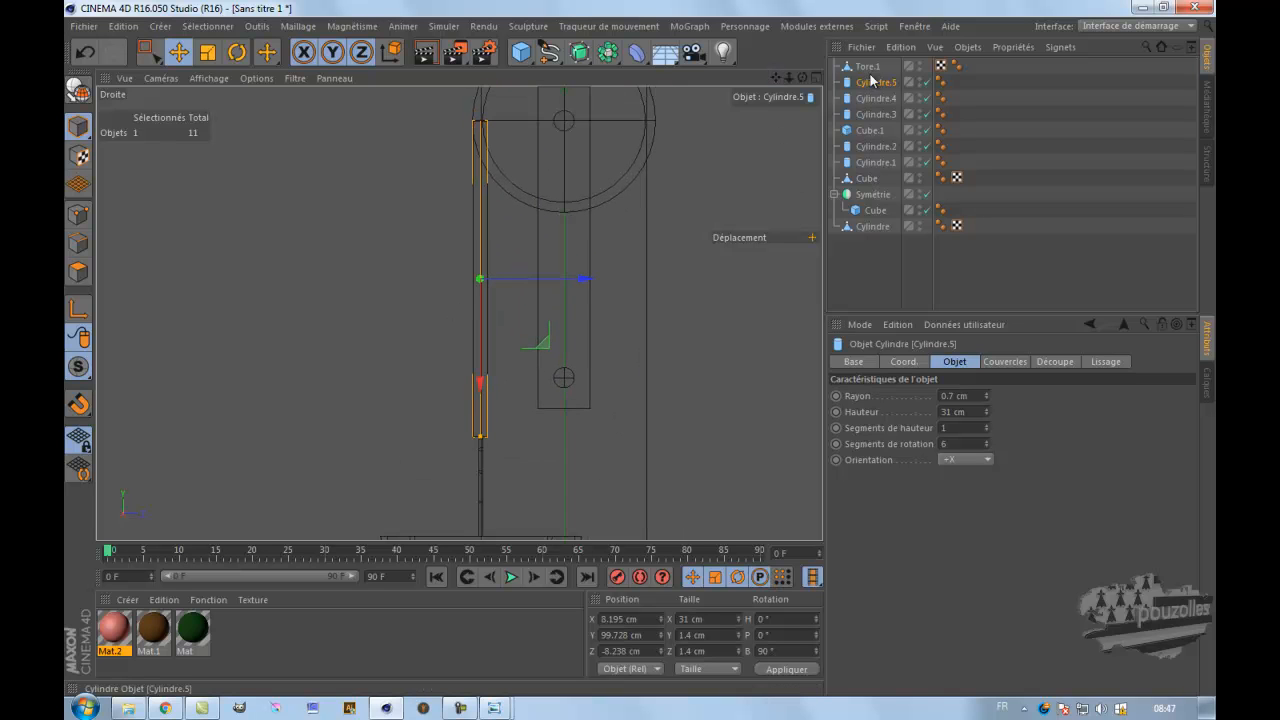
{"action": "left_click", "coordinate": [952, 396]}
{"action": "type", "text": "4"}
{"action": "key", "text": "Return"}
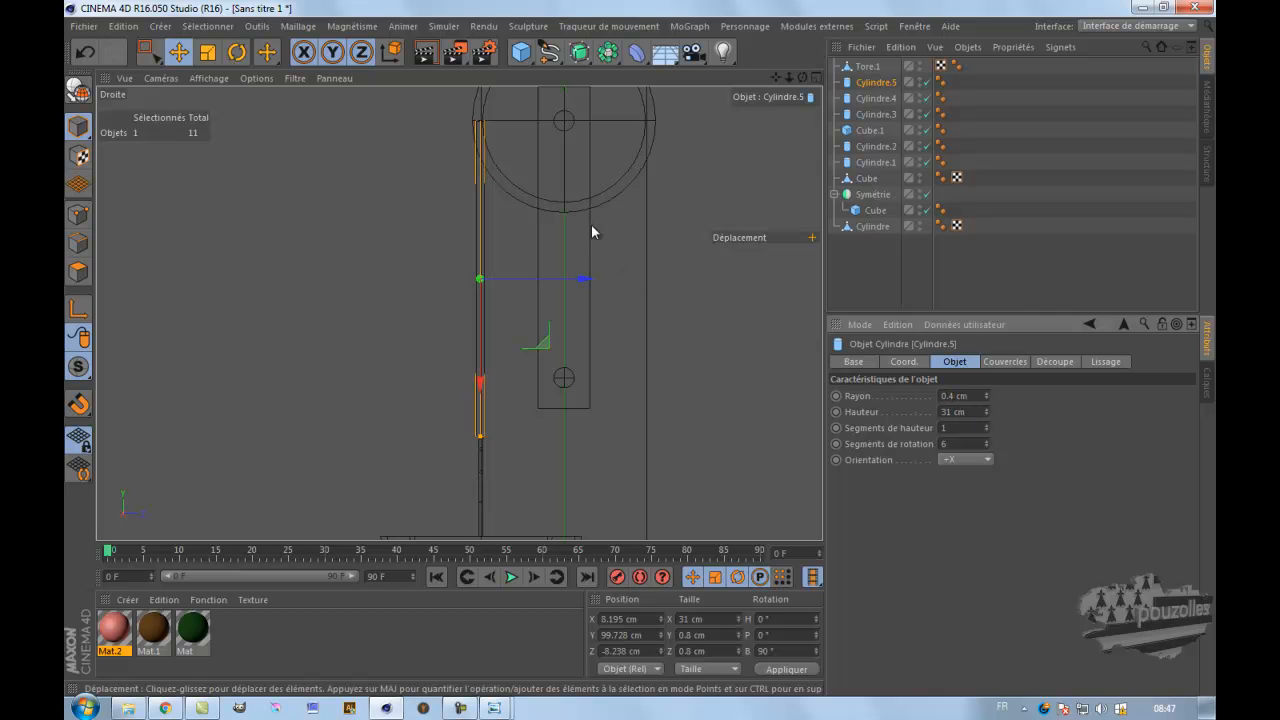
- Shift the rope to Z about -8.4 cm and realign the bucket with it at Z about -8.38 cm
{"action": "left_click_drag", "start_coordinate": [585, 283], "coordinate": [584, 283]}
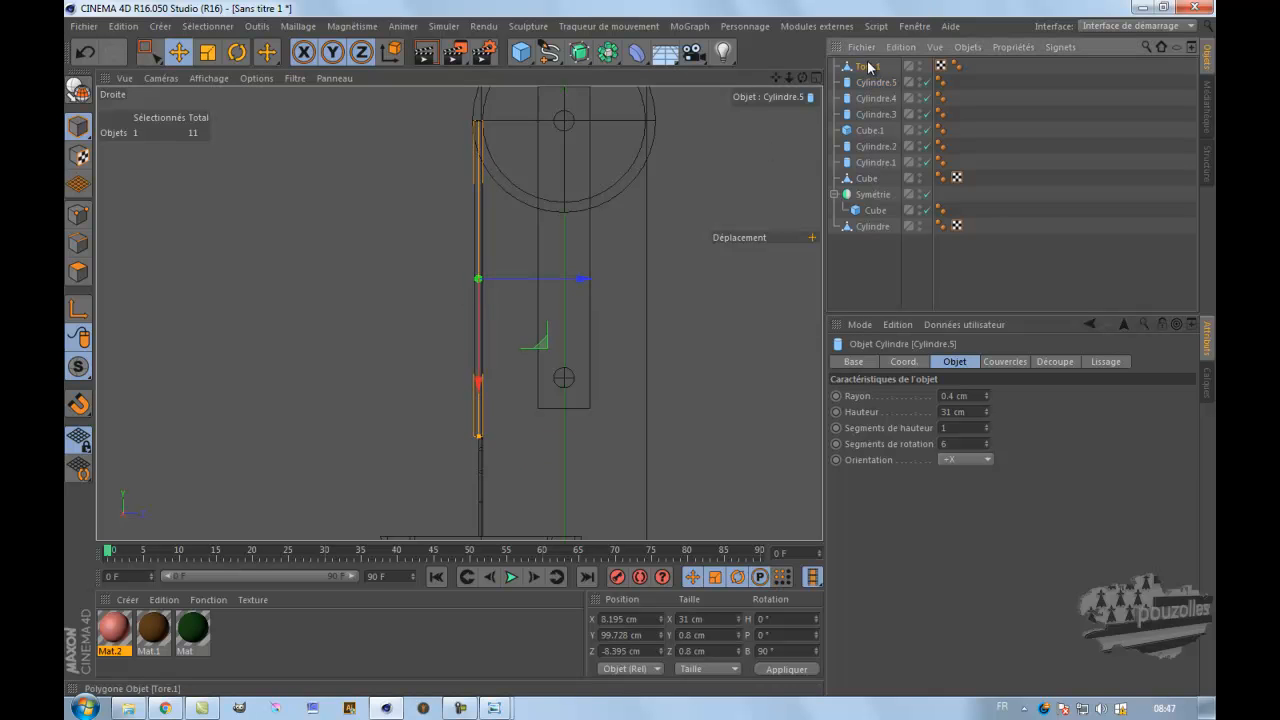
{"action": "left_click", "coordinate": [868, 66]}
{"action": "left_click_drag", "start_coordinate": [580, 535], "coordinate": [584, 537]}
- Frame the whole well in the perspective view and render it from two zoom distances to check the model
{"action": "middle_click", "coordinate": [361, 347]}
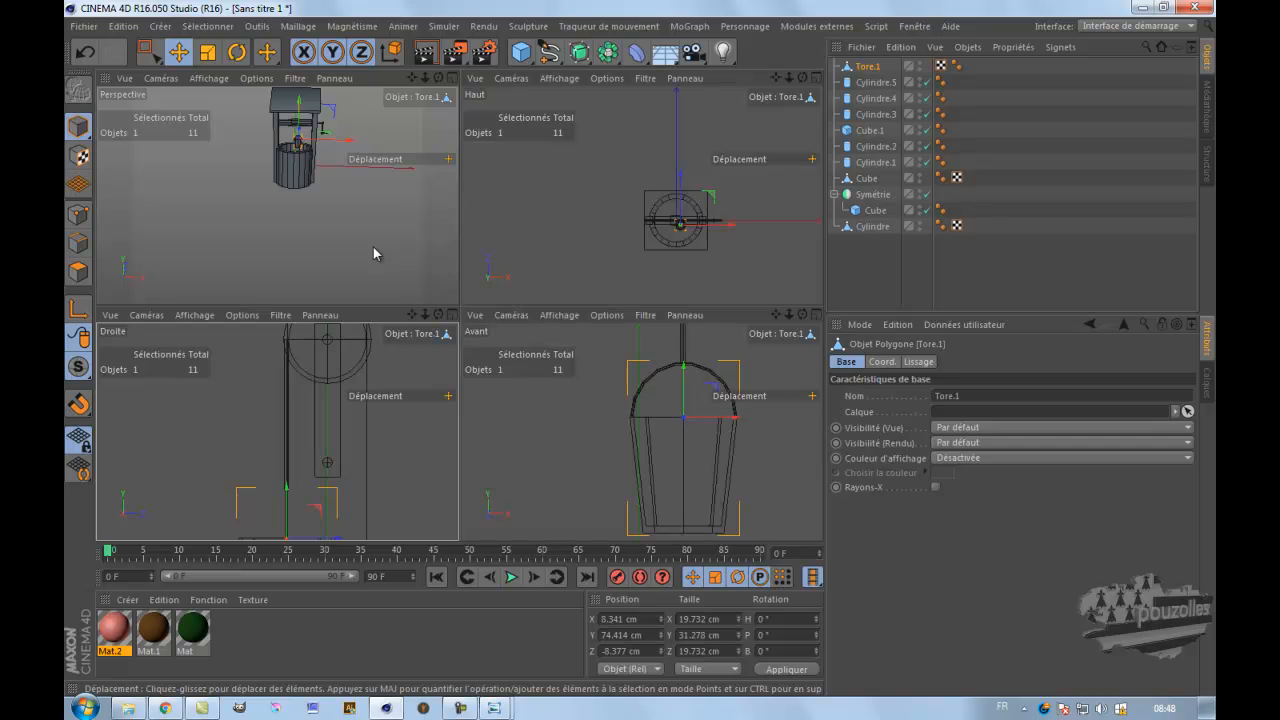
{"action": "middle_click", "coordinate": [373, 247]}
{"action": "left_click_drag", "start_coordinate": [775, 77], "coordinate": [636, 352]}
{"action": "left_click_drag", "start_coordinate": [802, 77], "coordinate": [643, 354]}
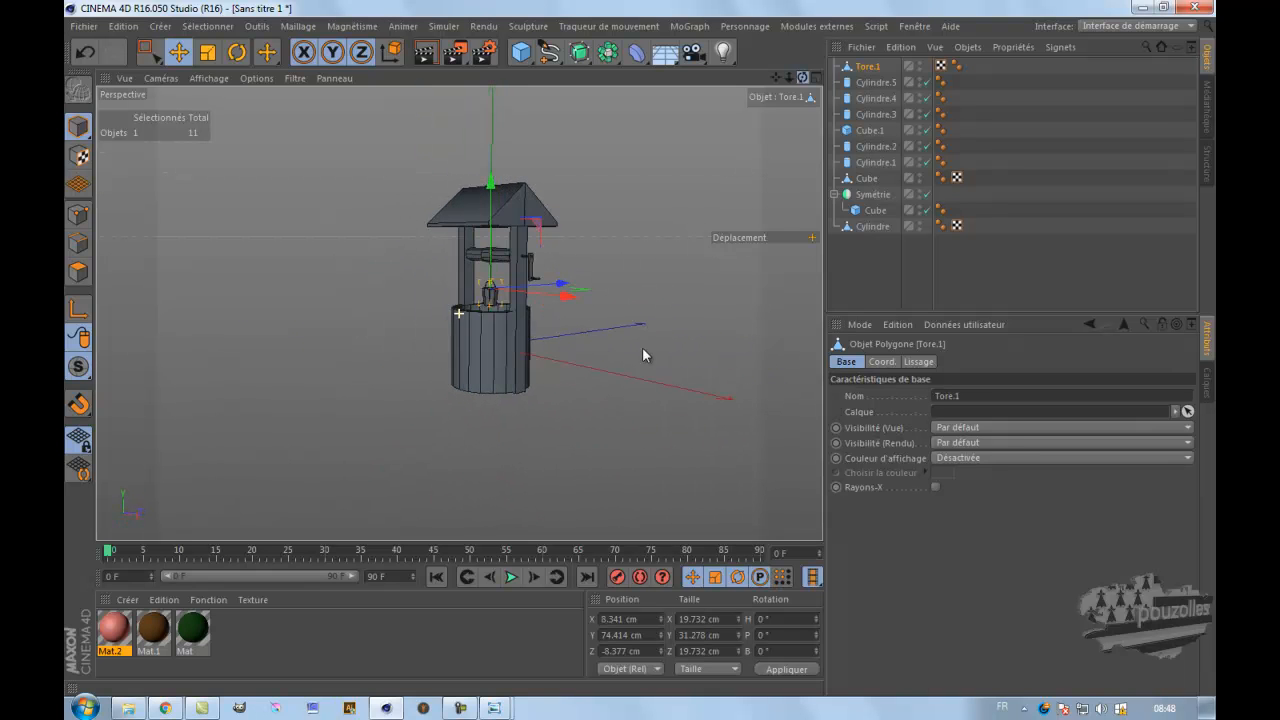
{"action": "left_click", "coordinate": [427, 52]}
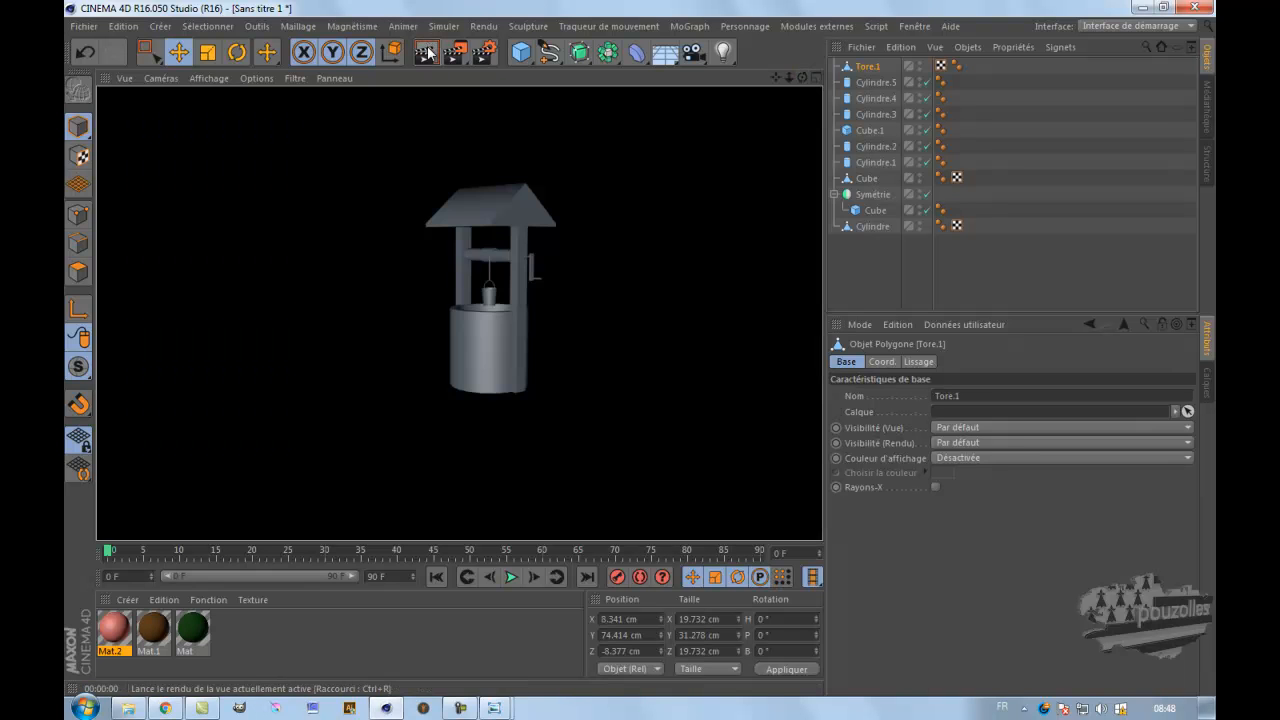
{"action": "scroll", "coordinate": [518, 184], "scroll_direction": "up", "scroll_amount": 3}
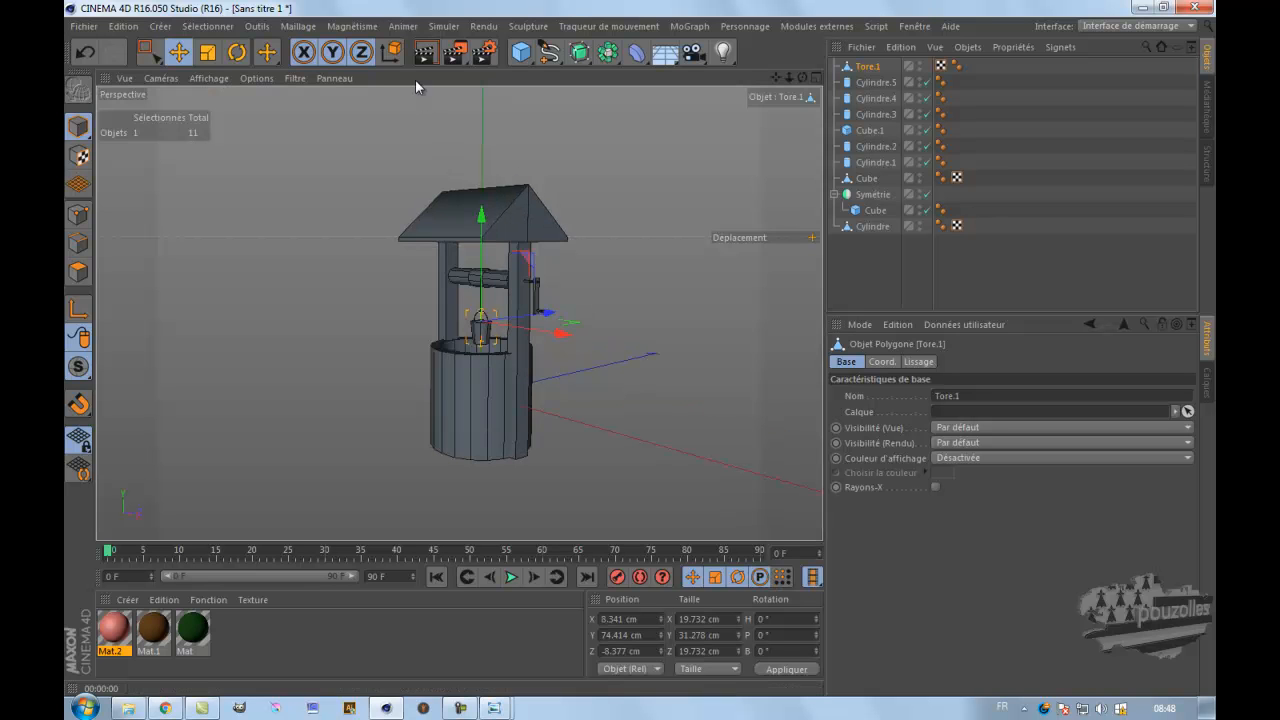
{"action": "left_click", "coordinate": [427, 54]}
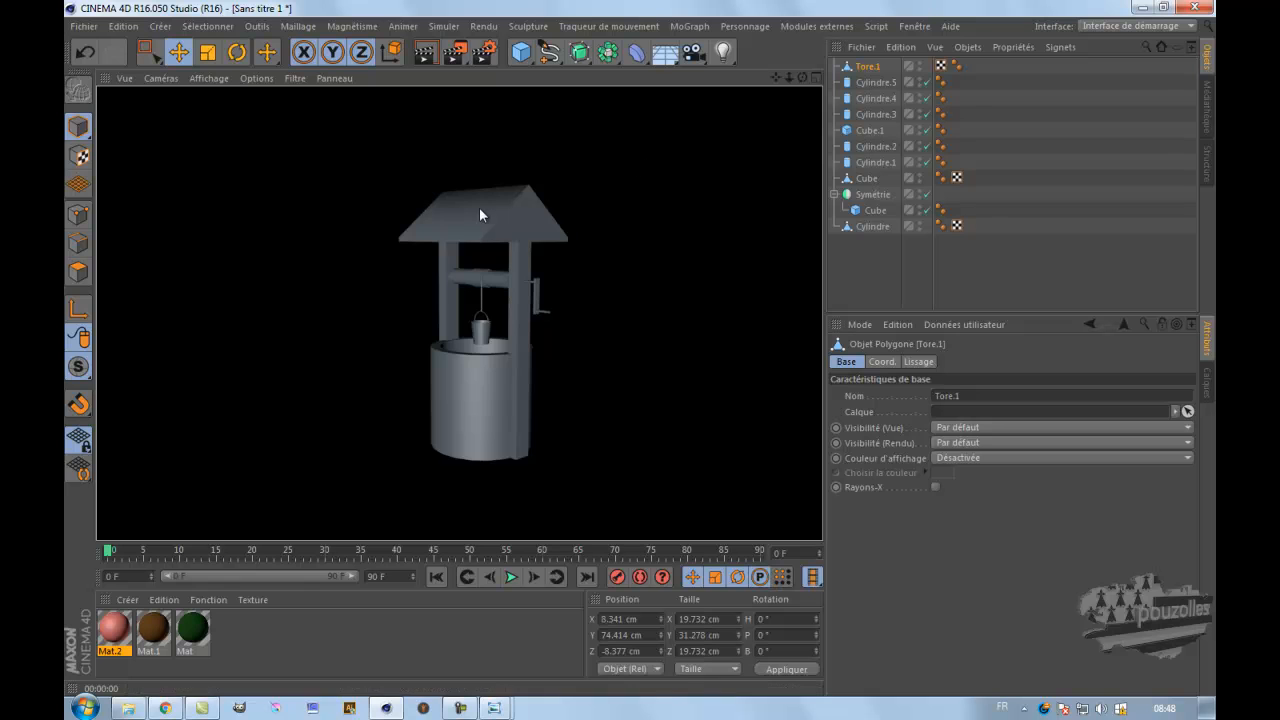
- Delete the smoothing (Lissage) tag from the roof and render the view to check its shading
{"action": "left_click", "coordinate": [481, 207]}
{"action": "left_click", "coordinate": [482, 217]}
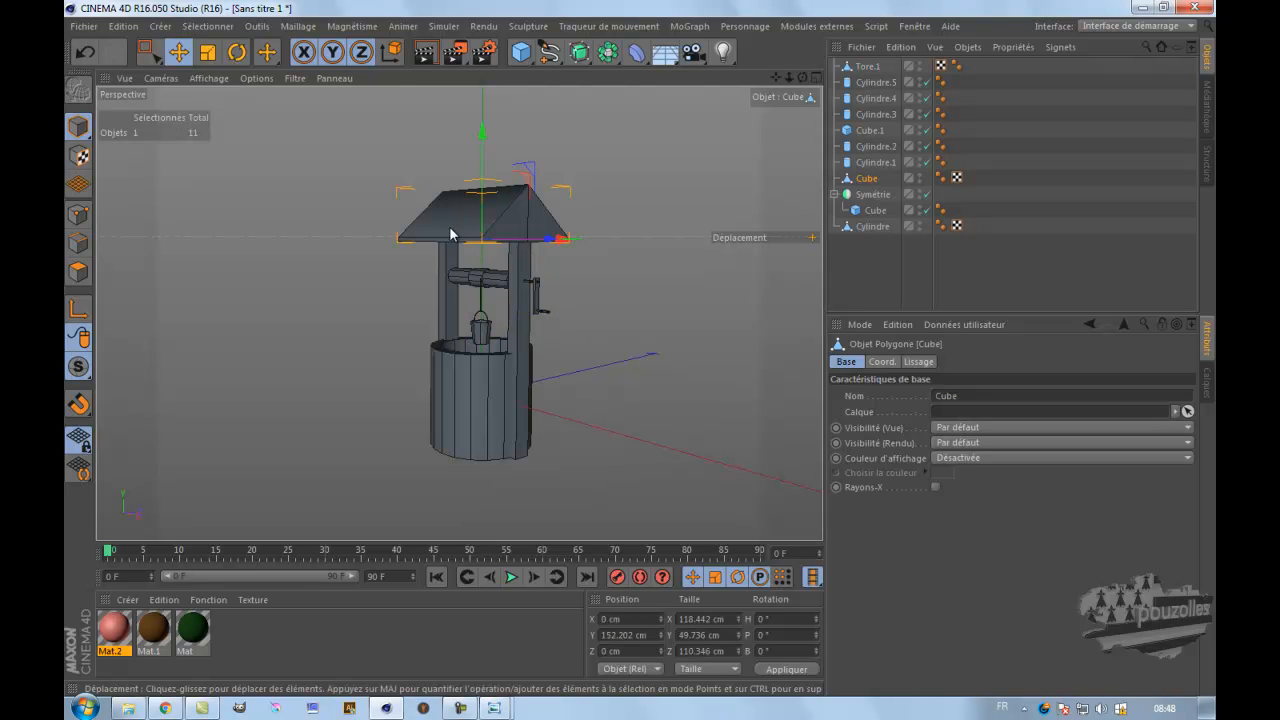
{"action": "left_click", "coordinate": [940, 178]}
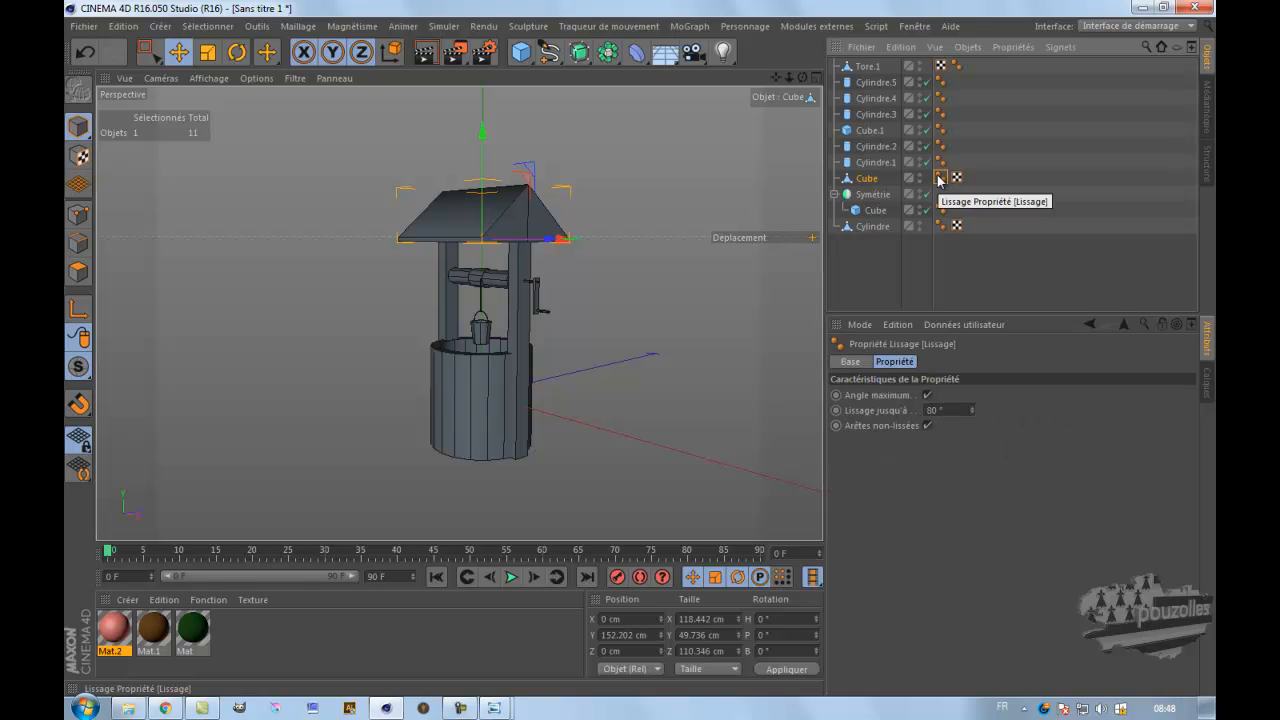
{"action": "key", "text": "Delete"}
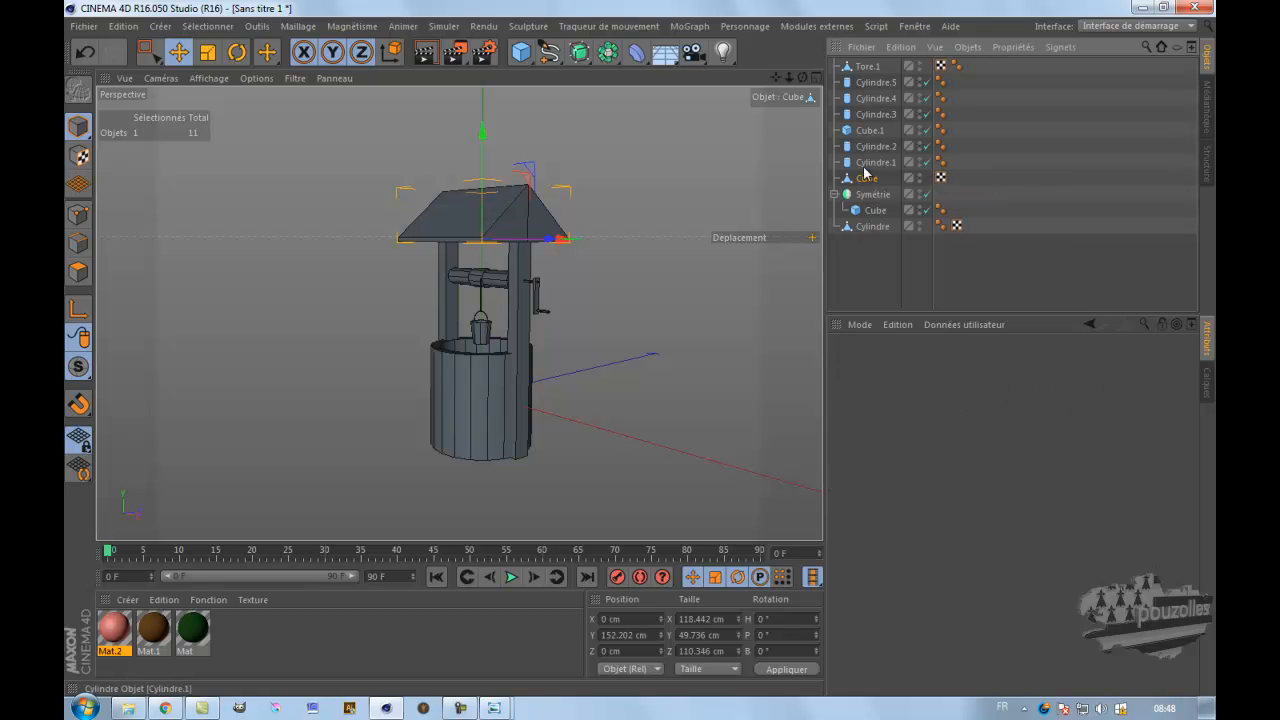
{"action": "left_click", "coordinate": [438, 52]}
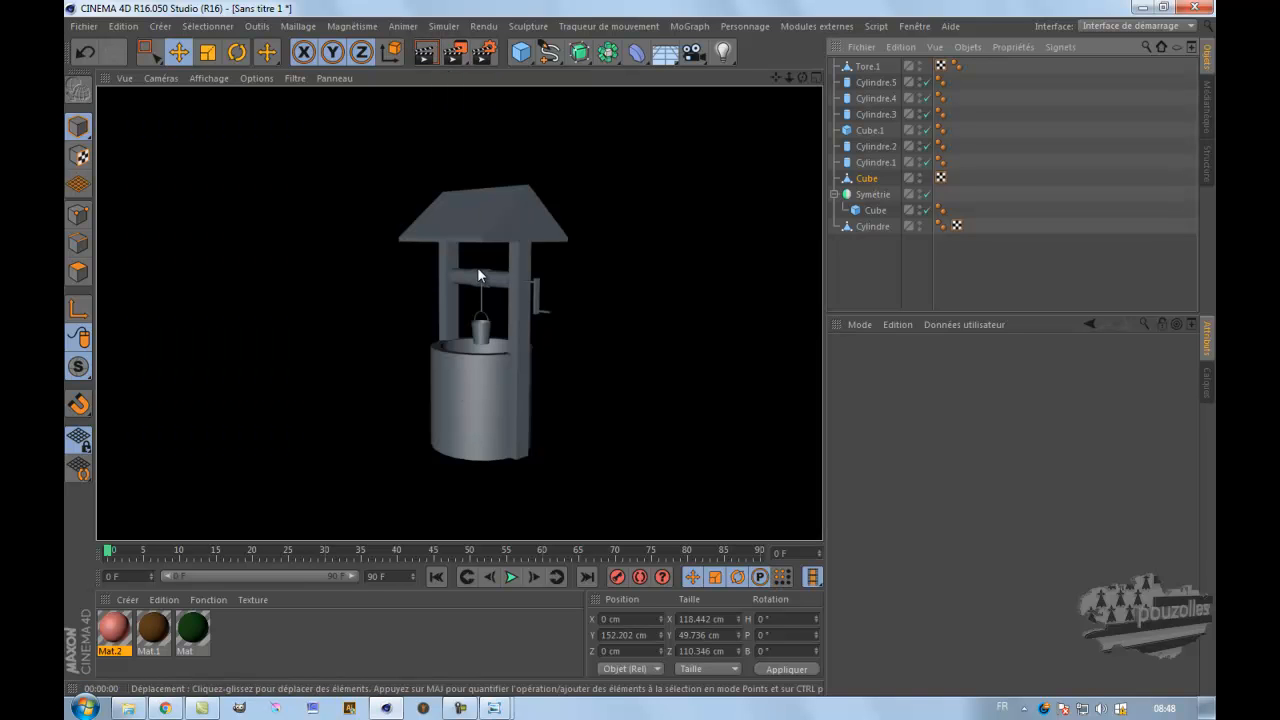
- Apply the brown material Mat.1 to the roof
{"action": "left_click", "coordinate": [300, 642]}
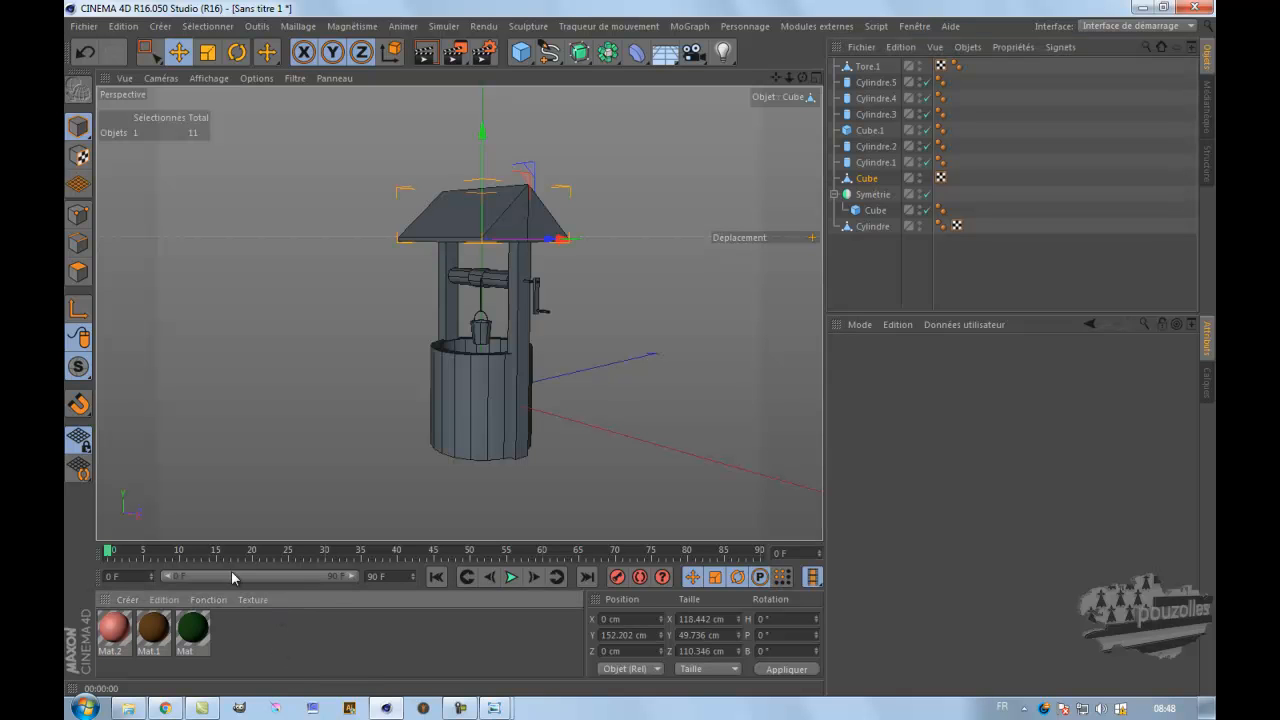
{"action": "left_click_drag", "start_coordinate": [147, 650], "coordinate": [459, 212]}
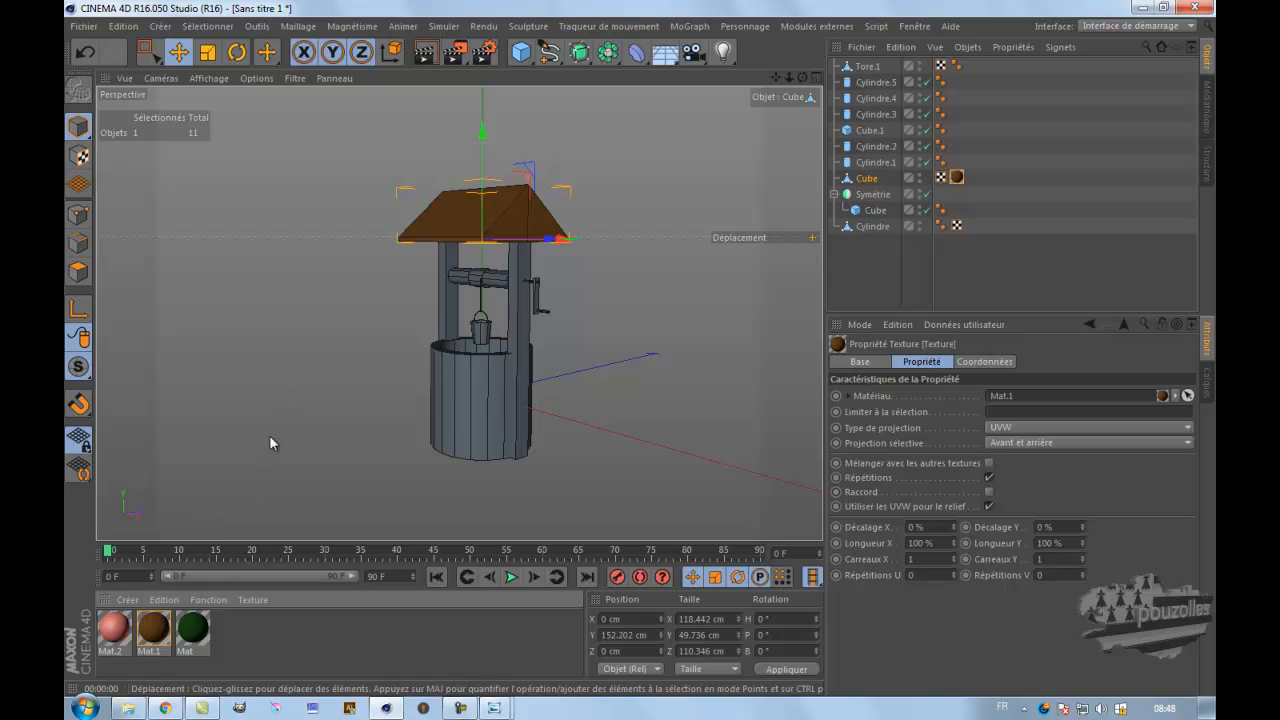
- Change the colour of material Mat from green to a wood brown, RGB 127, 96, 76
{"action": "left_click", "coordinate": [190, 636]}
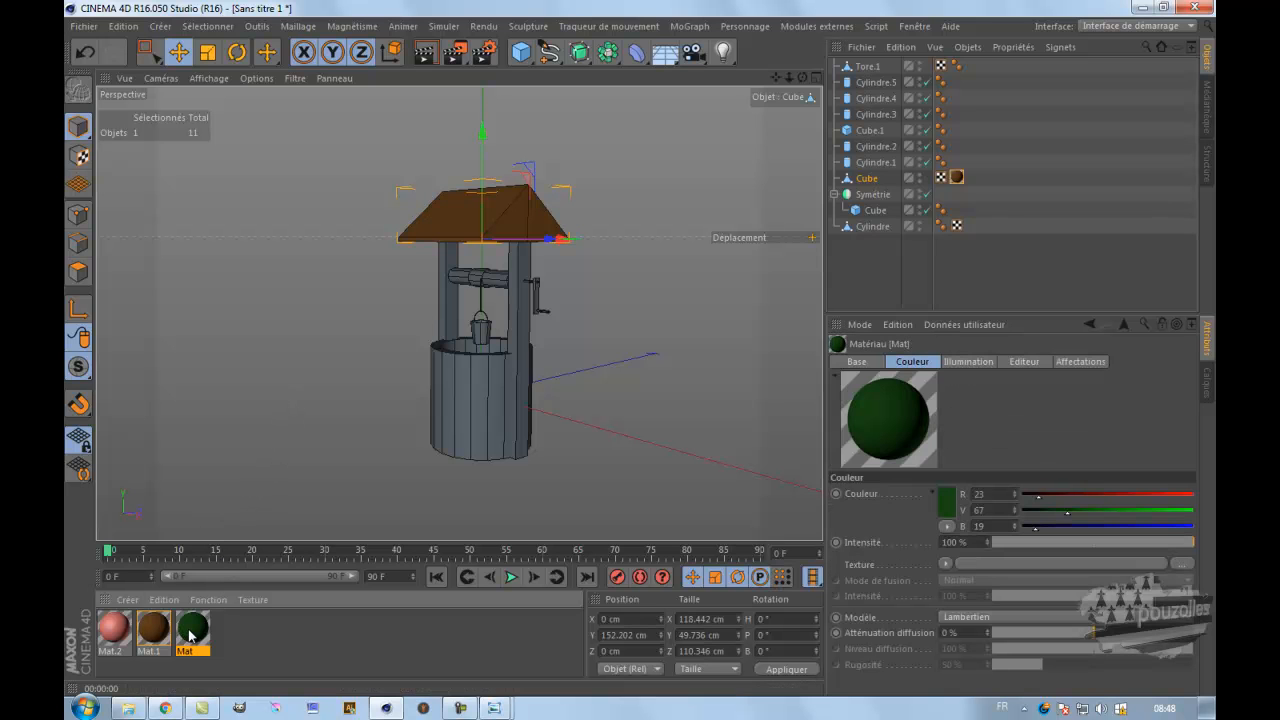
{"action": "double_click", "coordinate": [190, 636]}
{"action": "left_click", "coordinate": [531, 183]}
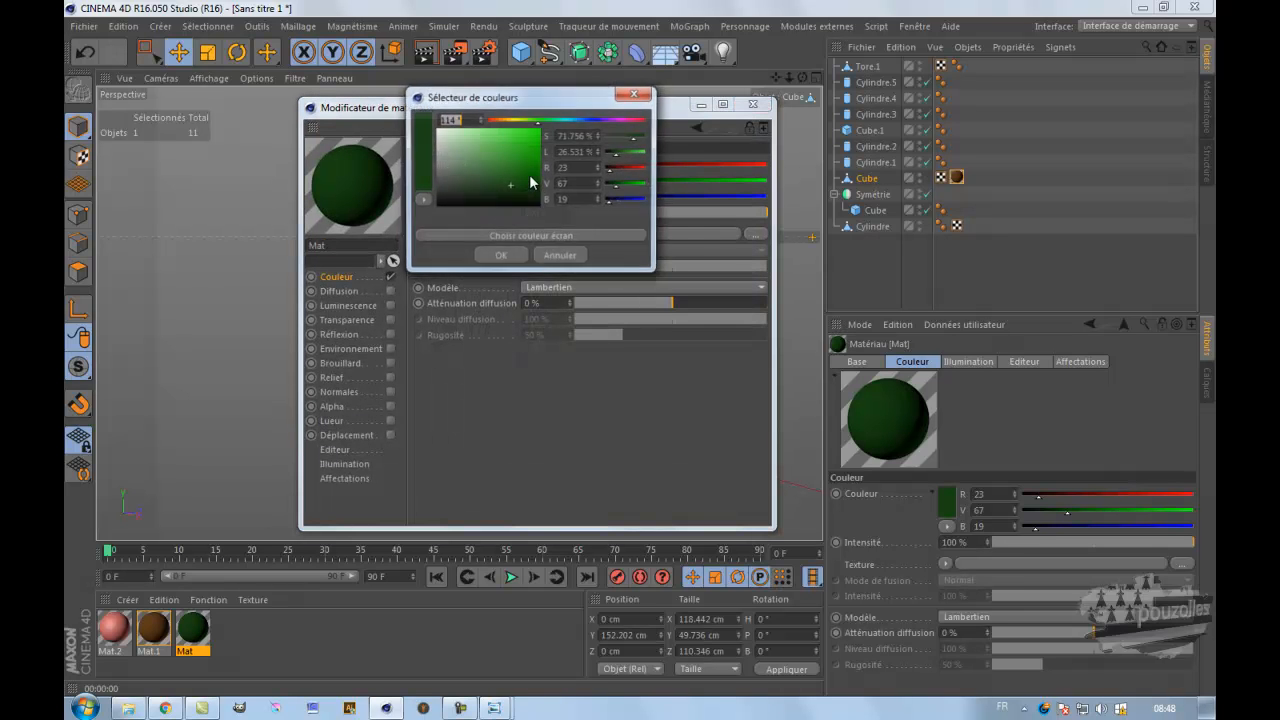
{"action": "left_click", "coordinate": [497, 121]}
{"action": "left_click", "coordinate": [497, 150]}
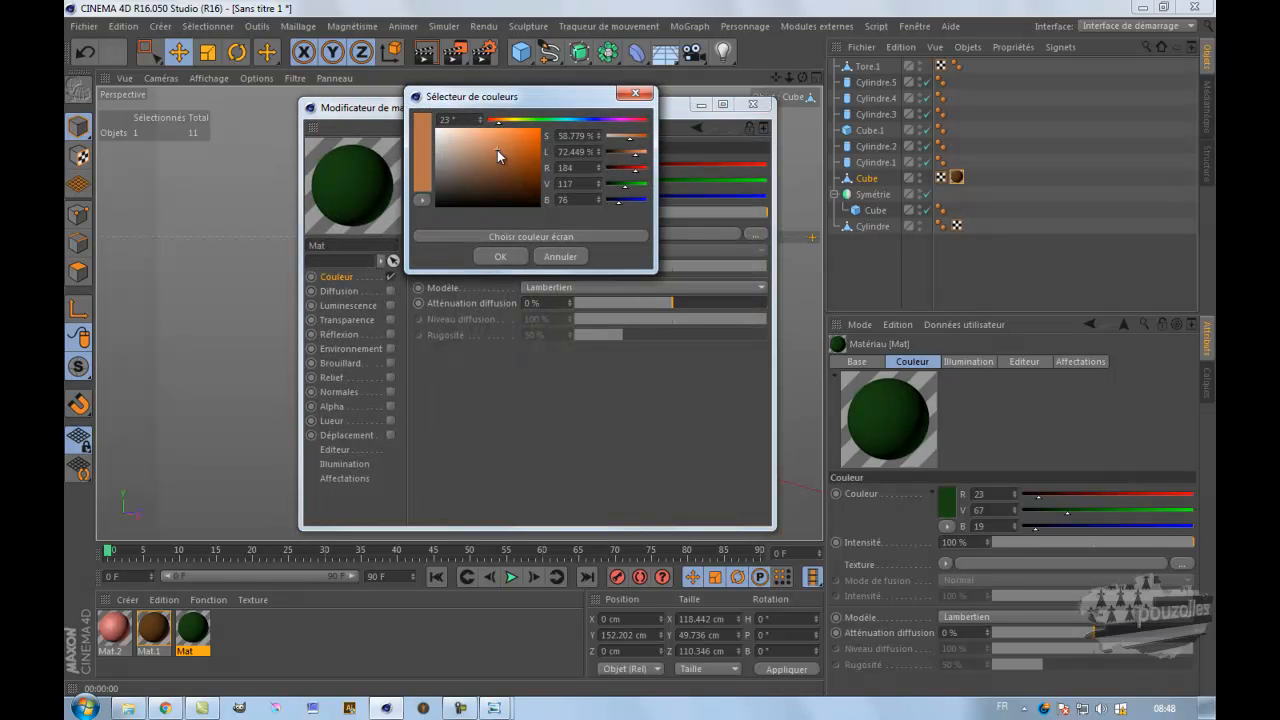
{"action": "left_click_drag", "start_coordinate": [493, 178], "coordinate": [477, 167]}
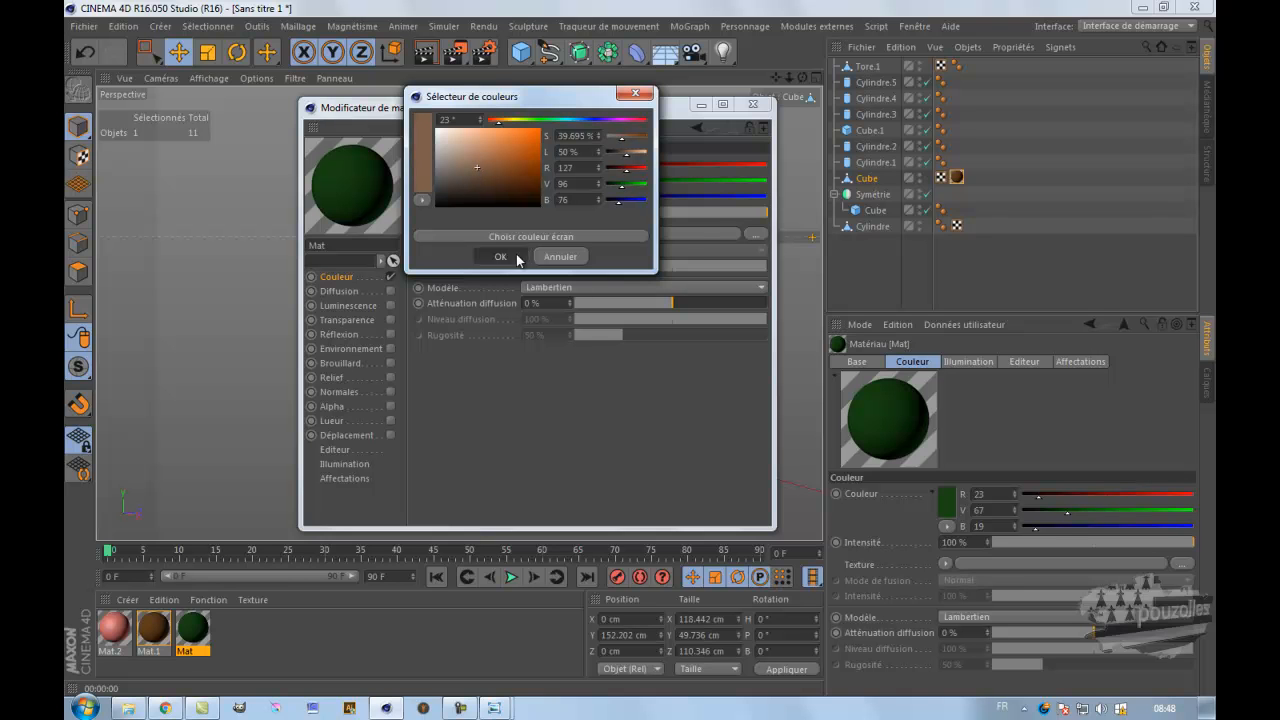
{"action": "left_click", "coordinate": [500, 257]}
- Move the material editor clear of the well and apply Mat to the posts and the horizontal winch drum
{"action": "left_click_drag", "start_coordinate": [550, 110], "coordinate": [884, 236]}
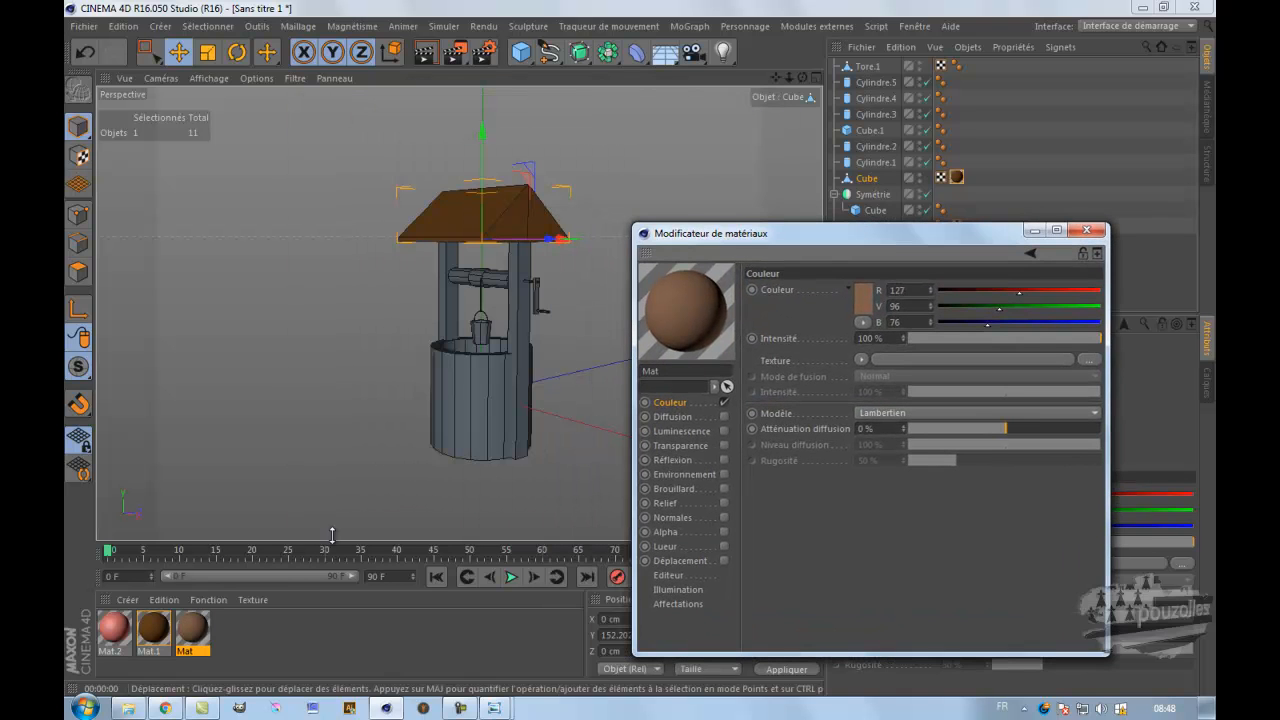
{"action": "left_click_drag", "start_coordinate": [200, 630], "coordinate": [445, 303]}
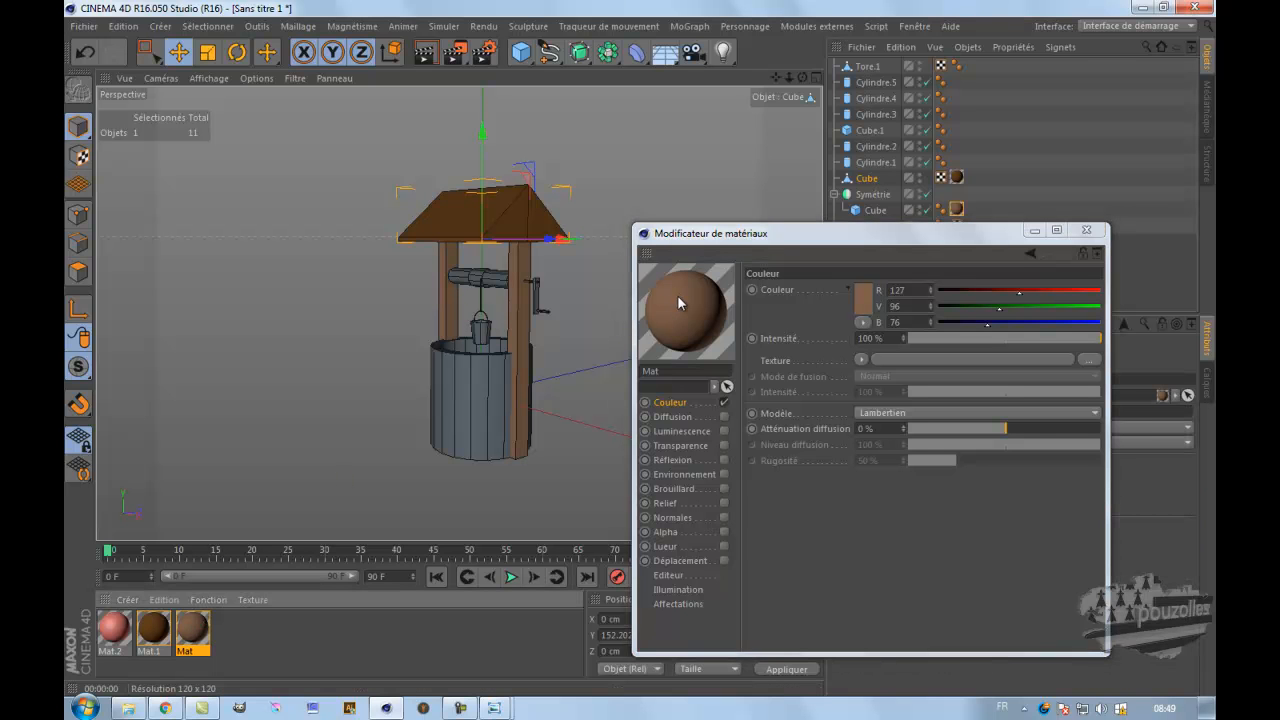
{"action": "left_click_drag", "start_coordinate": [677, 295], "coordinate": [498, 284]}
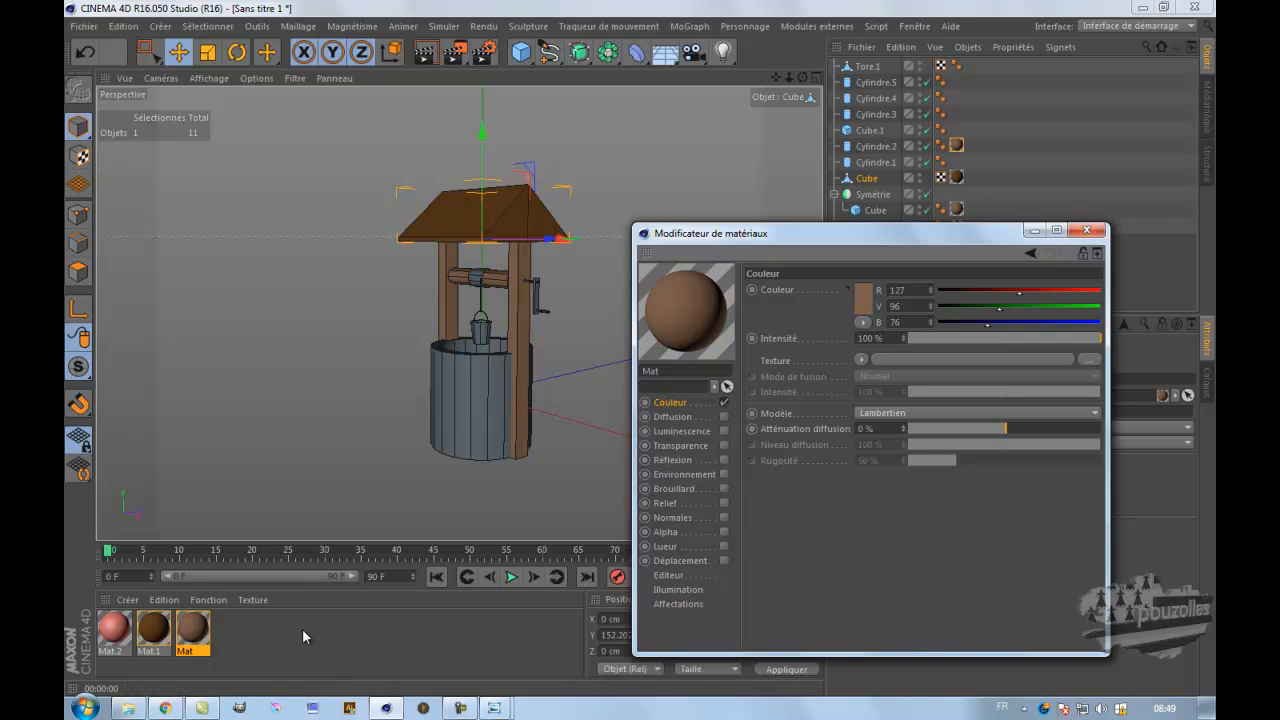
- Recolour material Mat.2 to grey, RGB 96, 96, 96, and disable its reflection channel (Réflexion)
{"action": "left_click", "coordinate": [118, 634]}
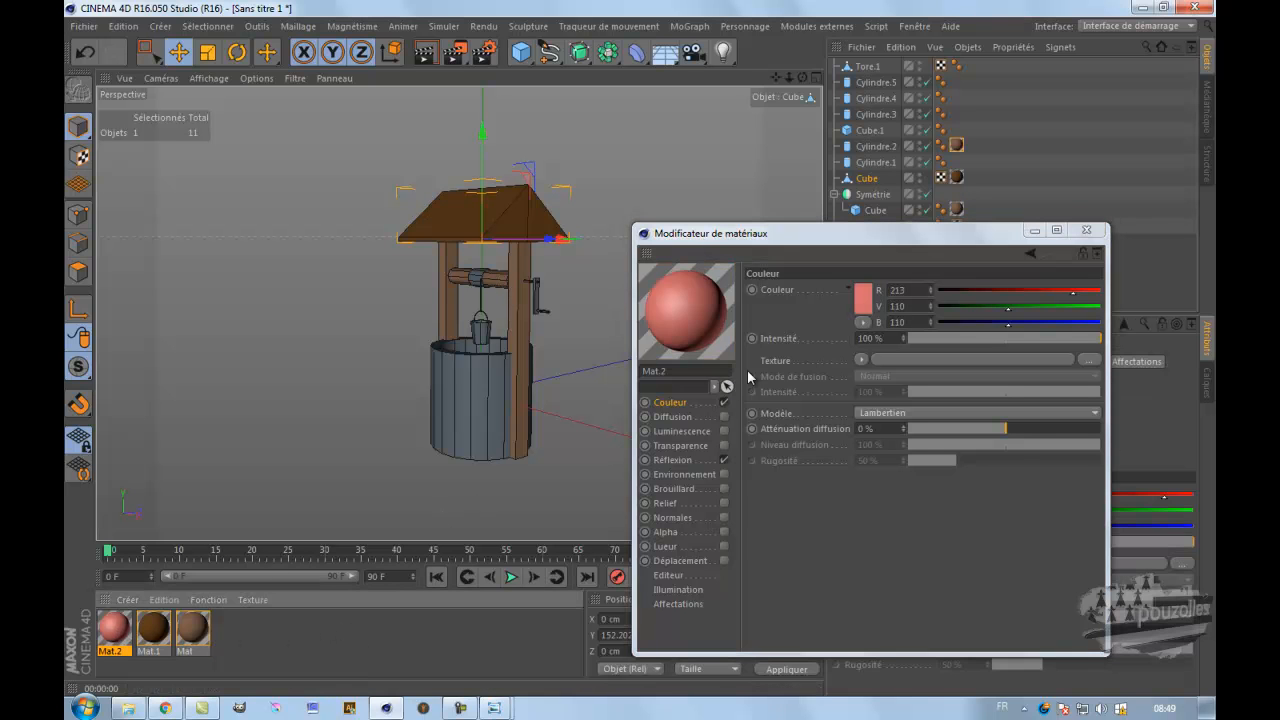
{"action": "left_click", "coordinate": [860, 298]}
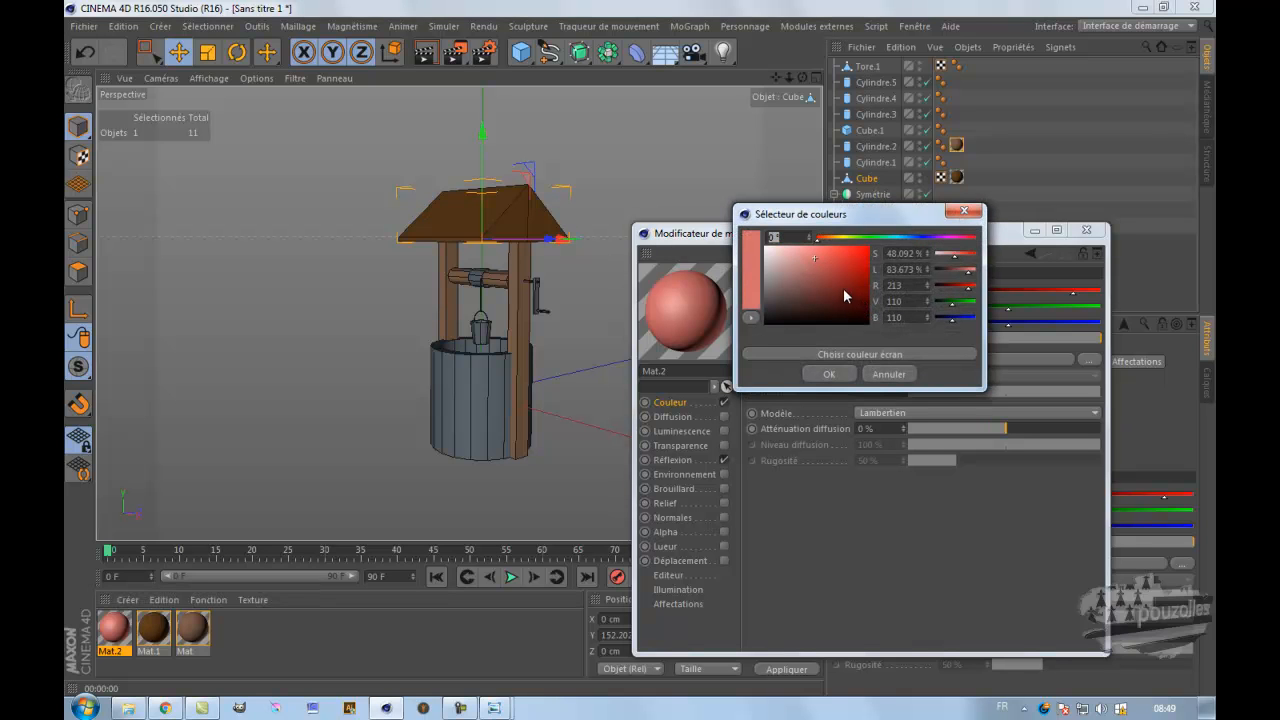
{"action": "left_click_drag", "start_coordinate": [794, 294], "coordinate": [764, 300]}
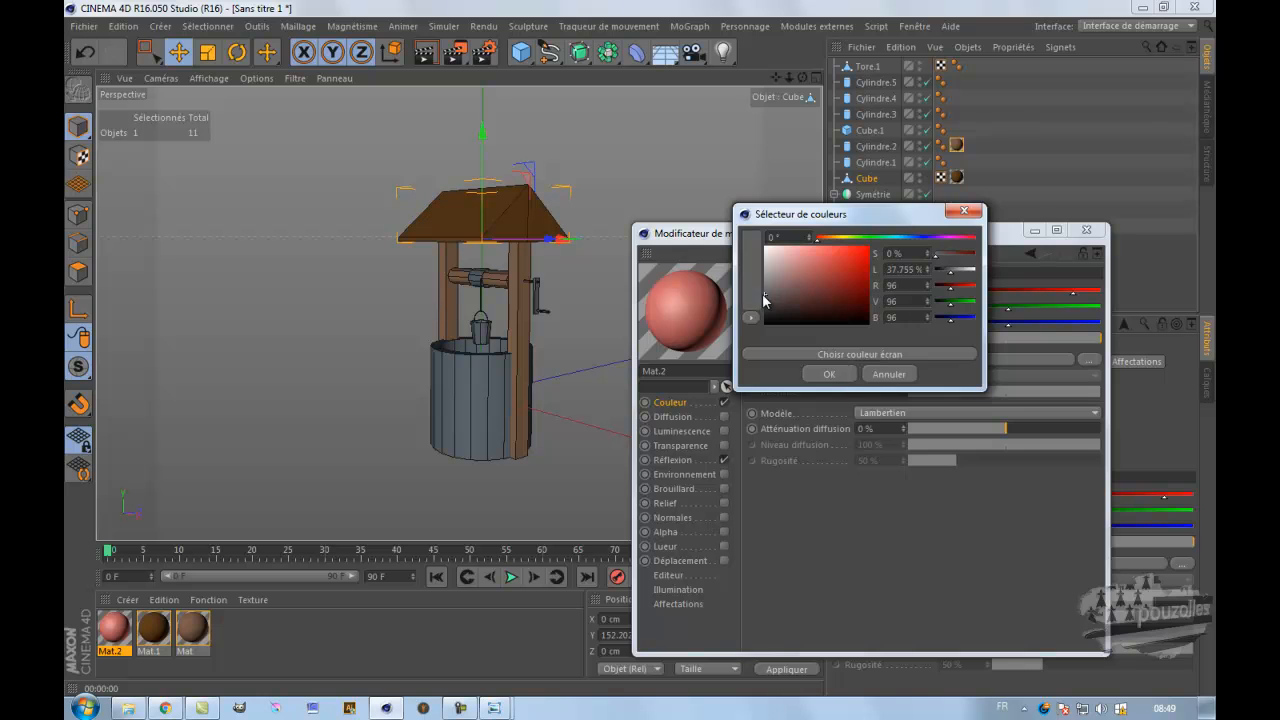
{"action": "left_click", "coordinate": [828, 375]}
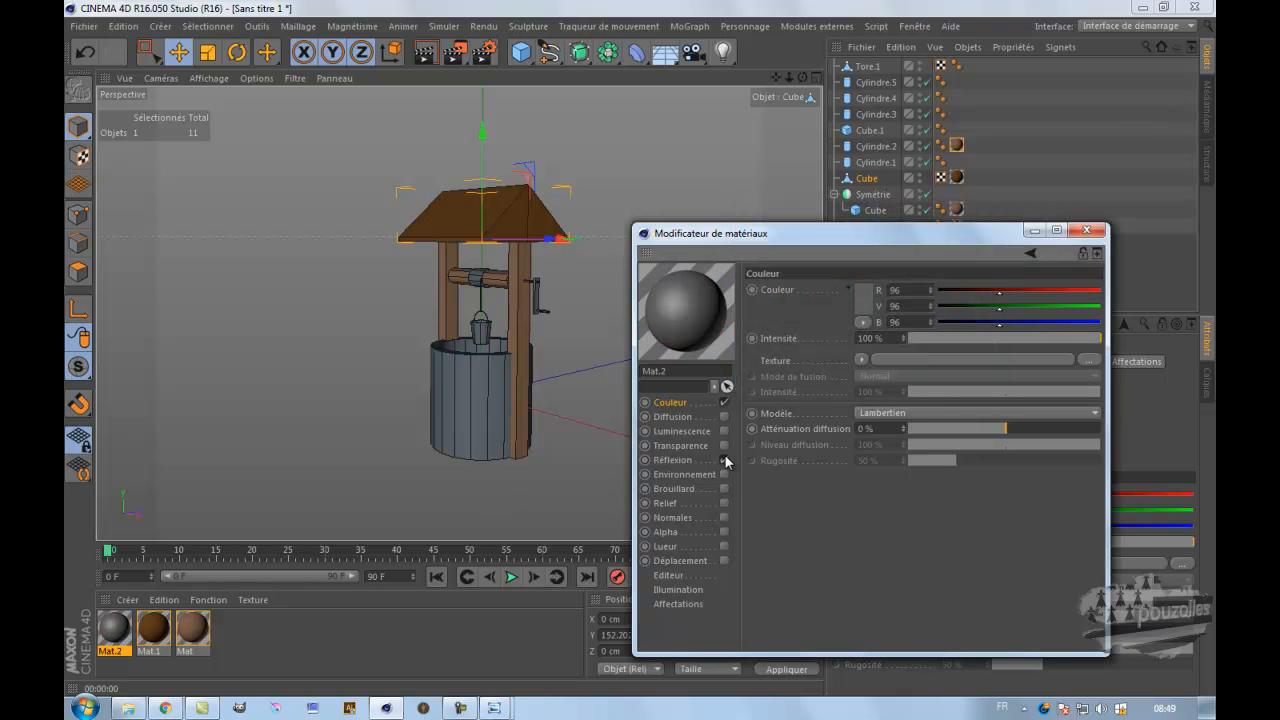
- Apply grey Mat.2 to the well's round base and brown Mat.1 to the bucket and the crank arm
{"action": "left_click_drag", "start_coordinate": [113, 628], "coordinate": [367, 482]}
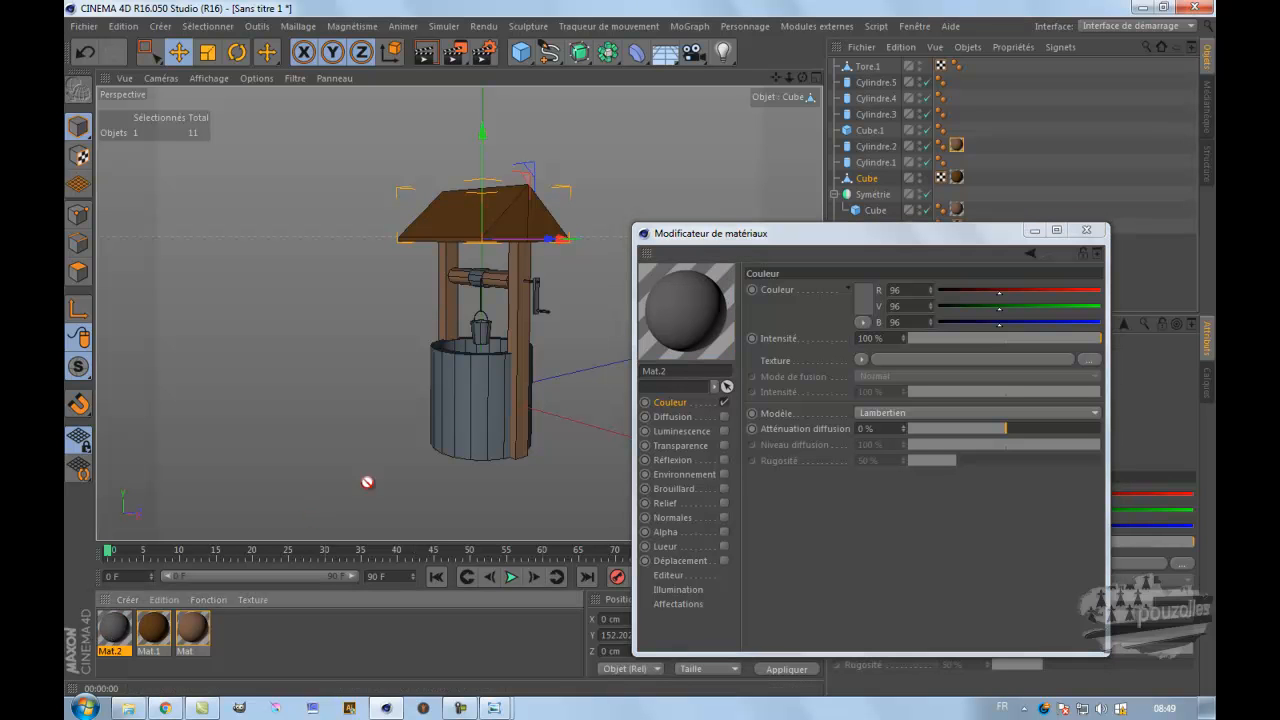
{"action": "left_click_drag", "start_coordinate": [467, 414], "coordinate": [465, 412]}
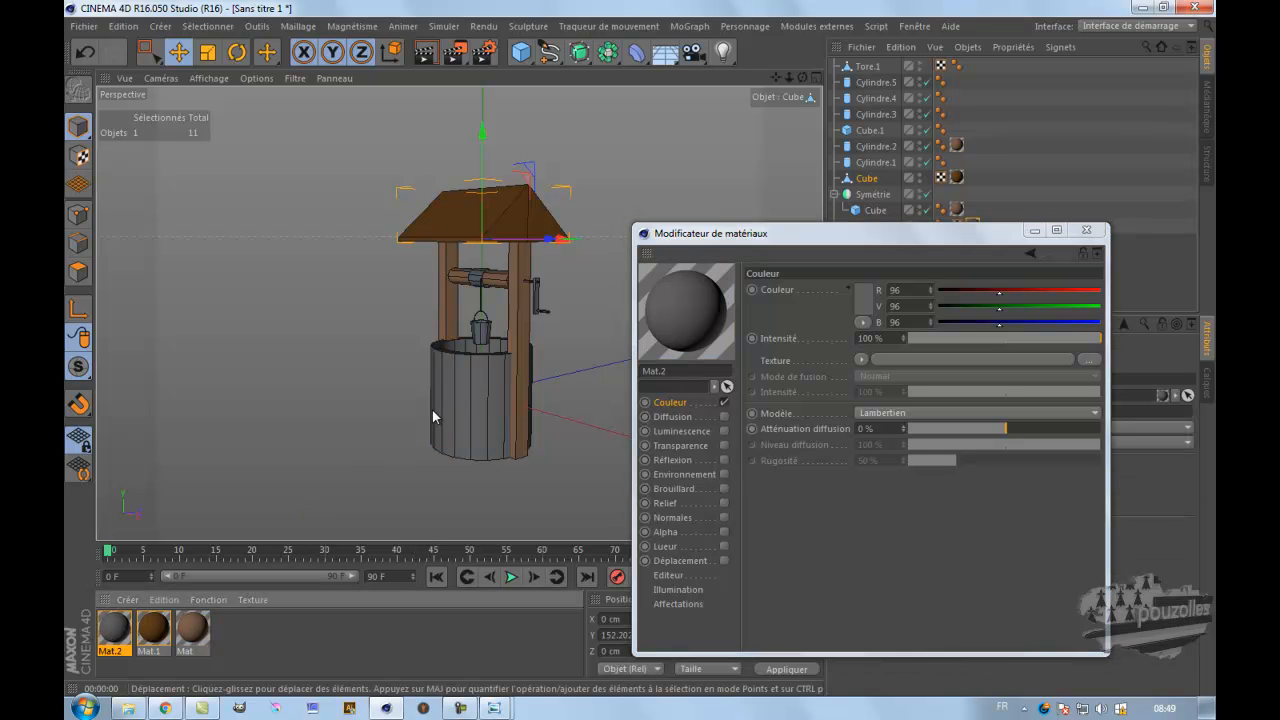
{"action": "left_click_drag", "start_coordinate": [155, 640], "coordinate": [484, 338]}
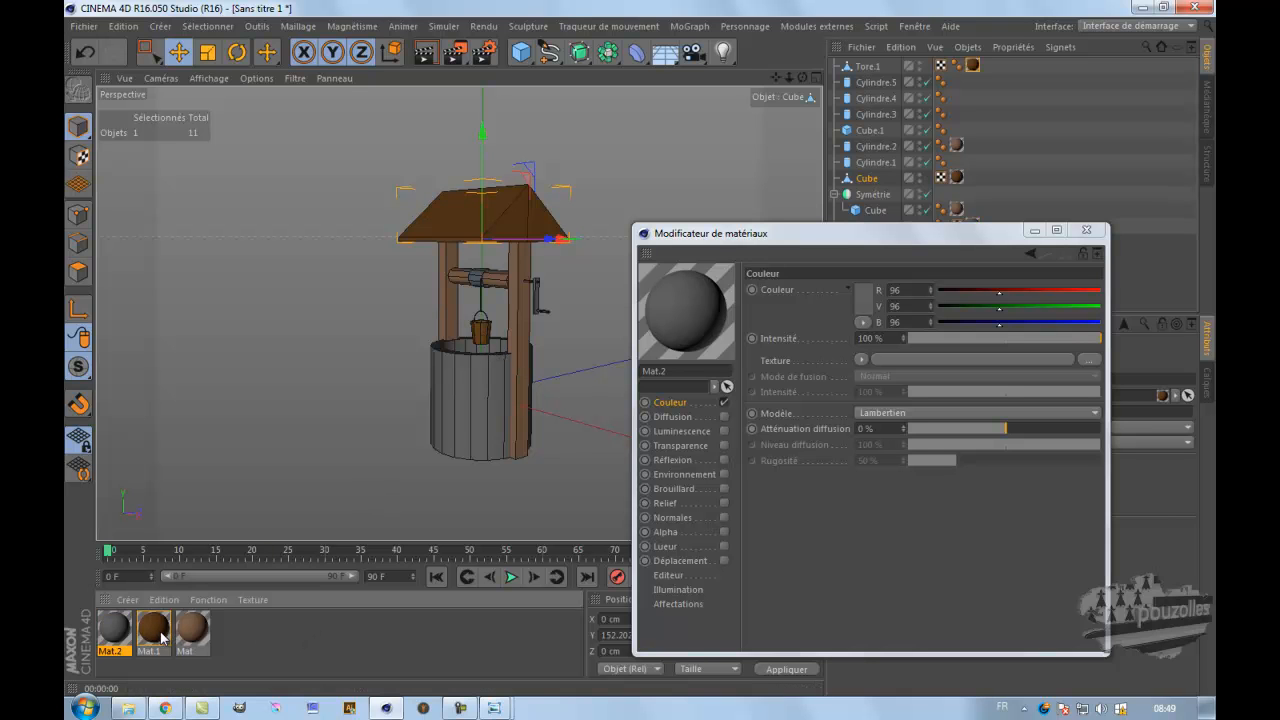
{"action": "left_click_drag", "start_coordinate": [155, 637], "coordinate": [540, 303]}
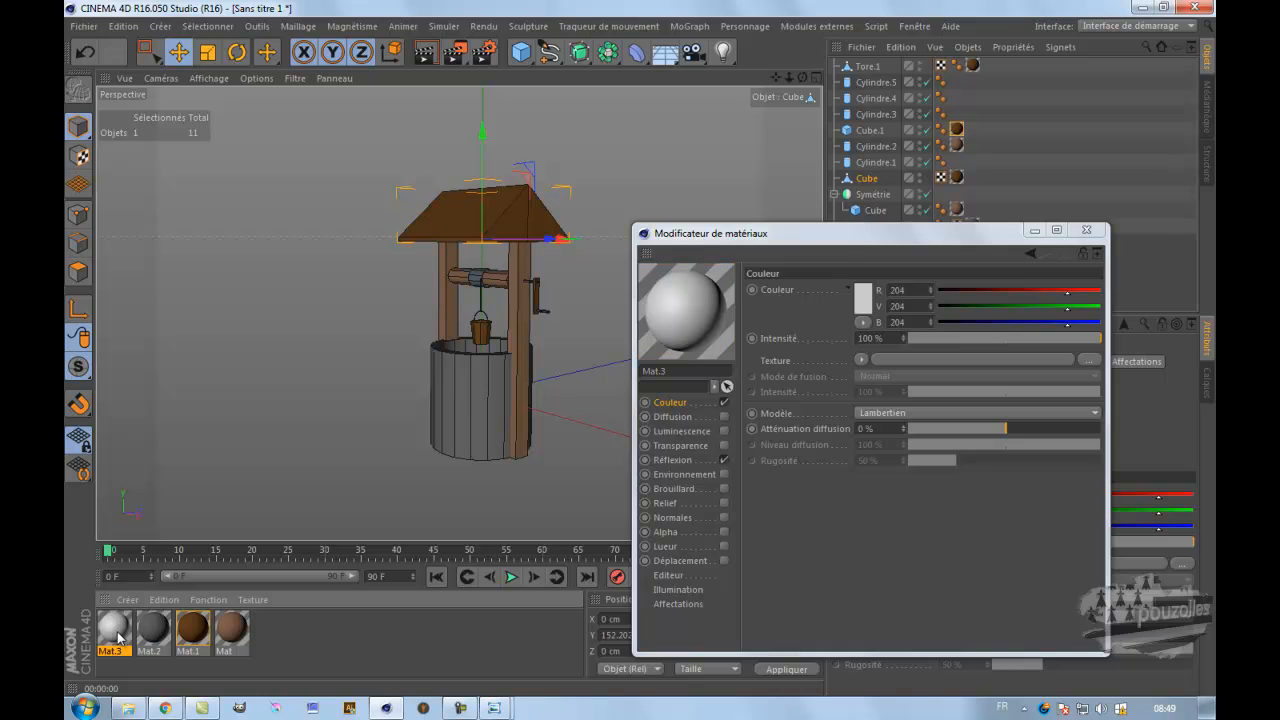
- Create material Mat.3, colour it rope beige at RGB 169, 154, 95, and disable its reflection channel
{"action": "double_click", "coordinate": [117, 632]}
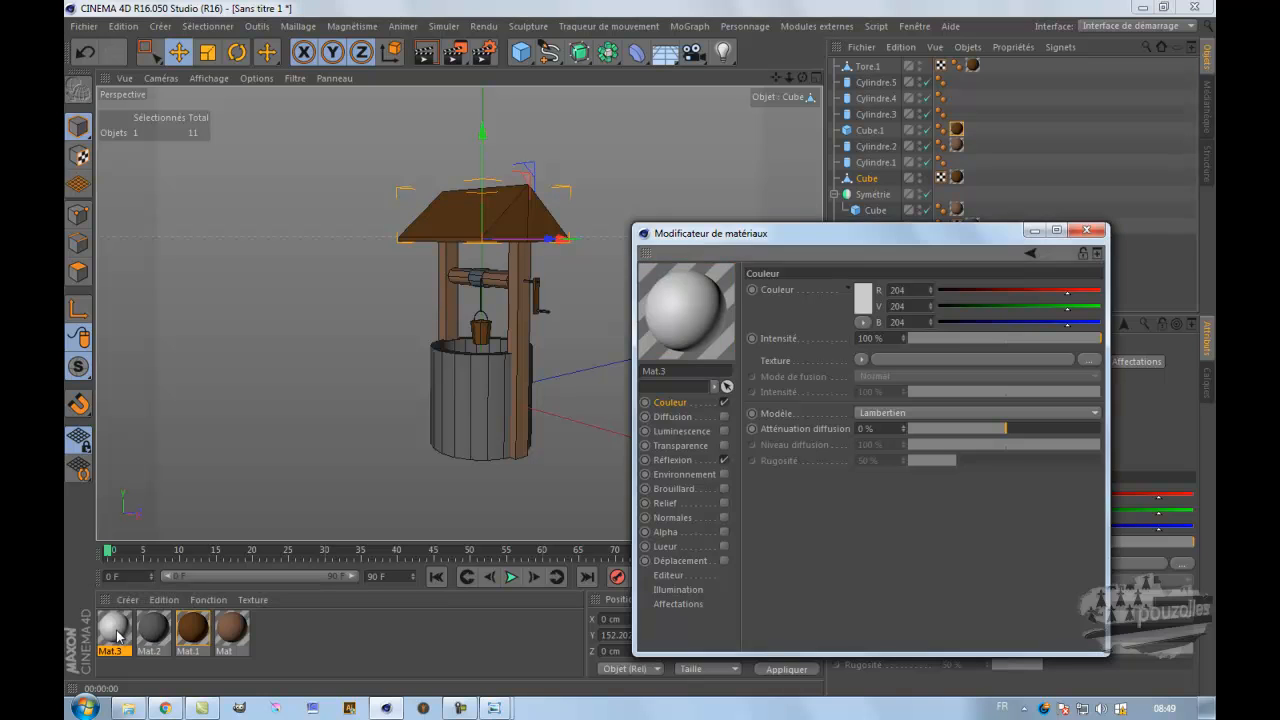
{"action": "left_click", "coordinate": [866, 304]}
{"action": "left_click", "coordinate": [843, 234]}
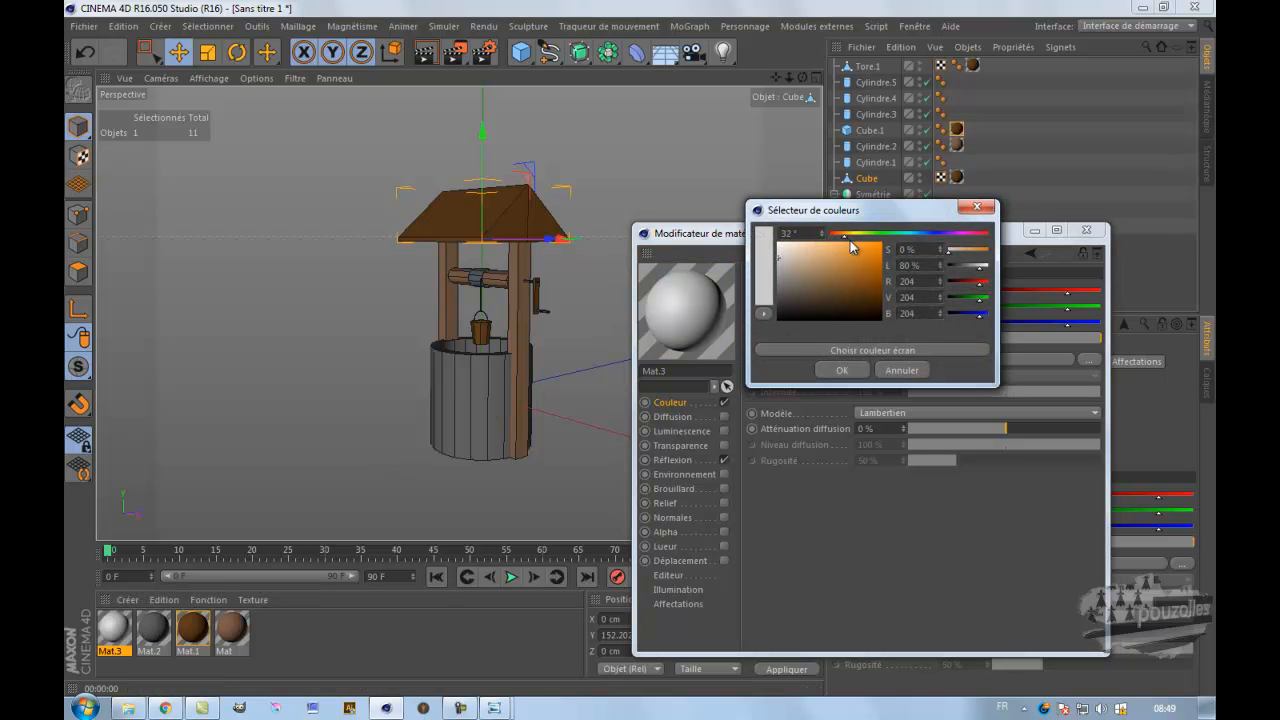
{"action": "left_click", "coordinate": [851, 234]}
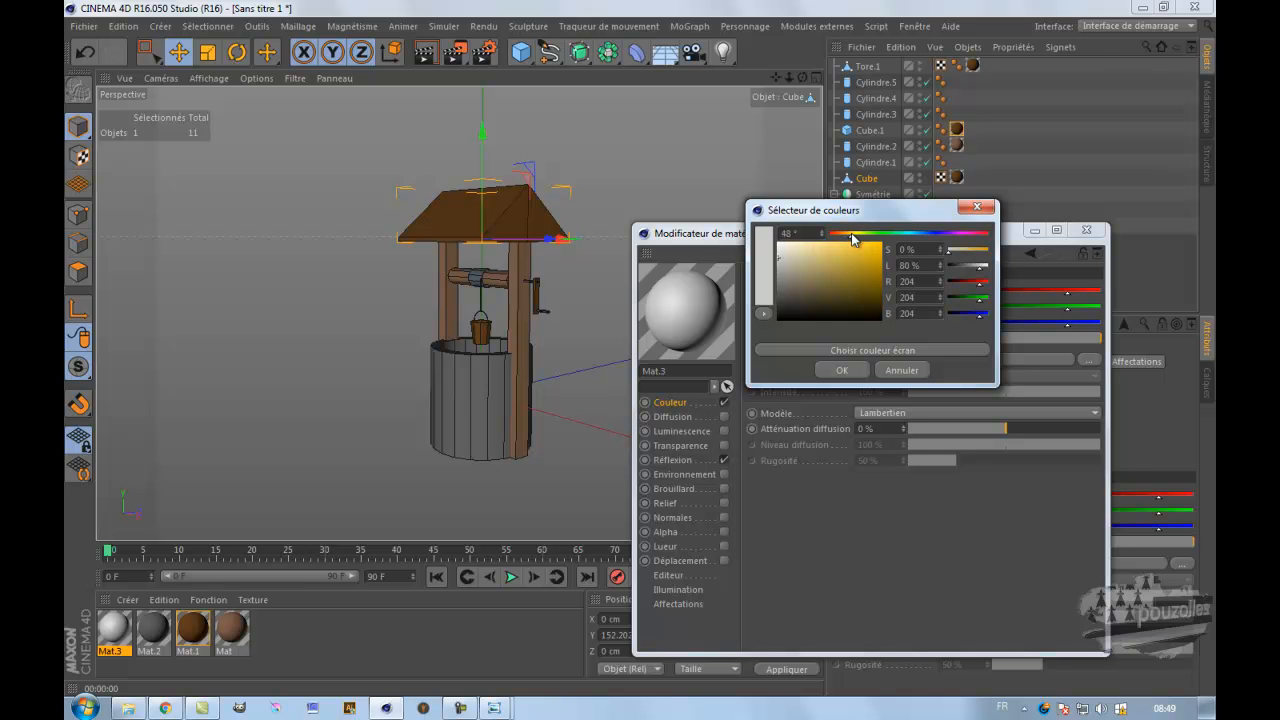
{"action": "mouse_move", "coordinate": [848, 273]}
{"action": "left_mouse_down"}
{"action": "mouse_move", "coordinate": [857, 279]}
{"action": "mouse_move", "coordinate": [822, 268]}
{"action": "left_mouse_up"}
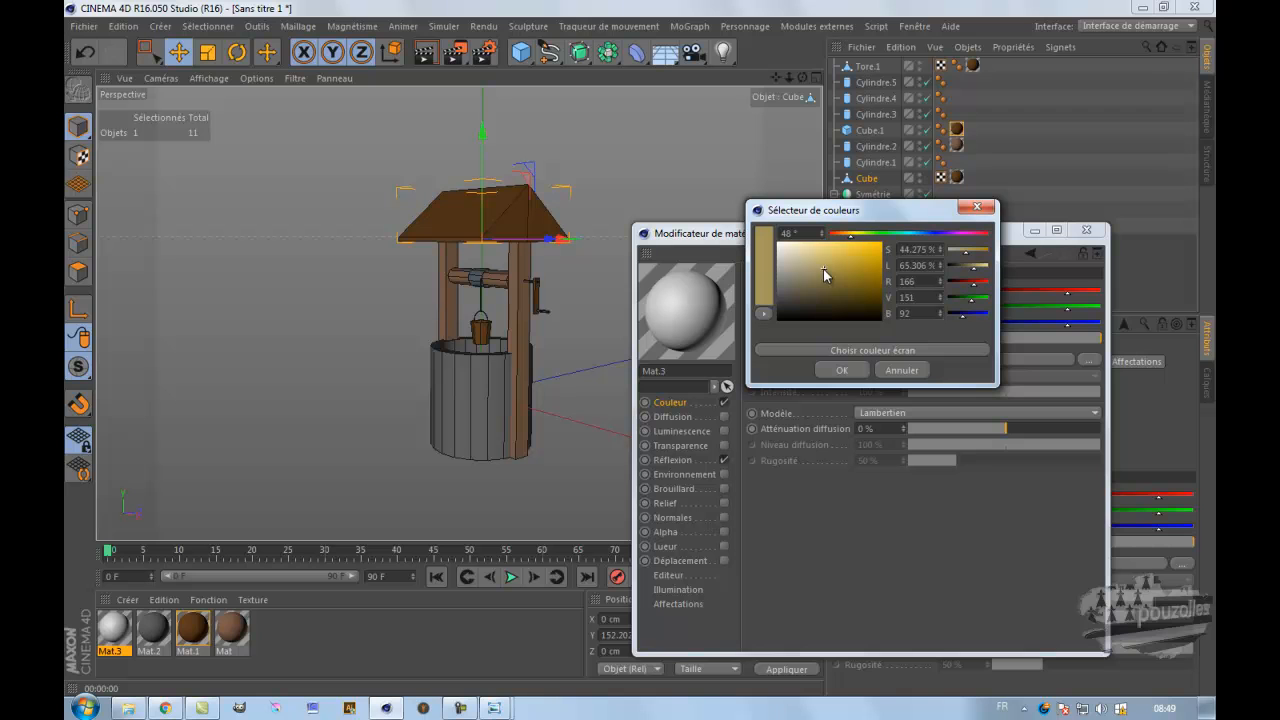
{"action": "left_click", "coordinate": [840, 369]}
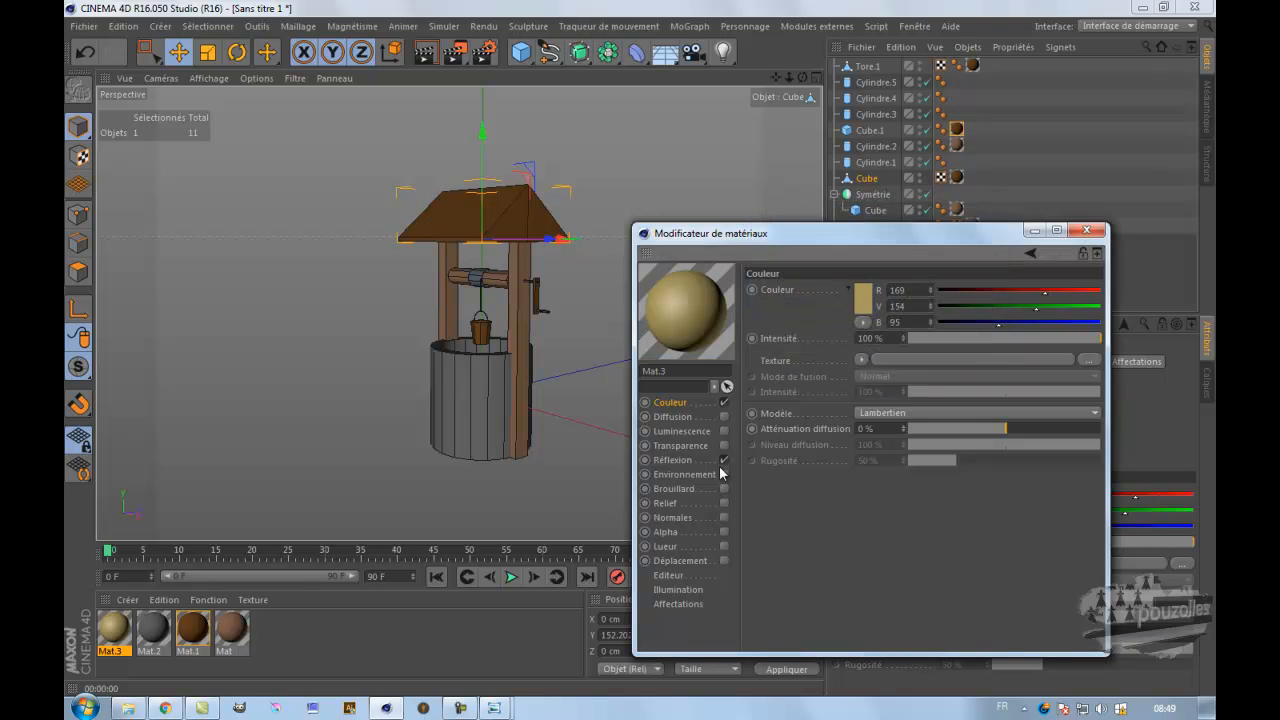
- Apply Mat.3 to the rope coil on the drum and to the hanging rope, and close the material editor
{"action": "left_click_drag", "start_coordinate": [685, 306], "coordinate": [478, 287]}
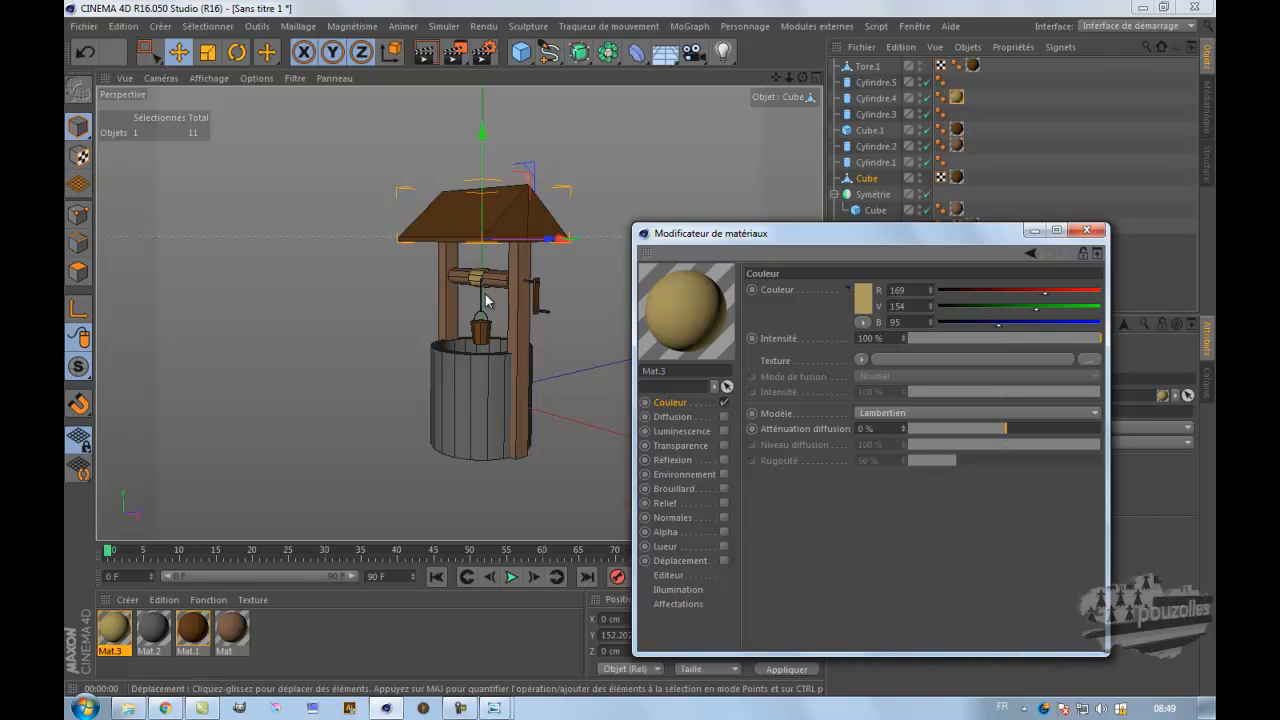
{"action": "left_click_drag", "start_coordinate": [688, 311], "coordinate": [484, 308]}
{"action": "left_click", "coordinate": [1087, 231]}
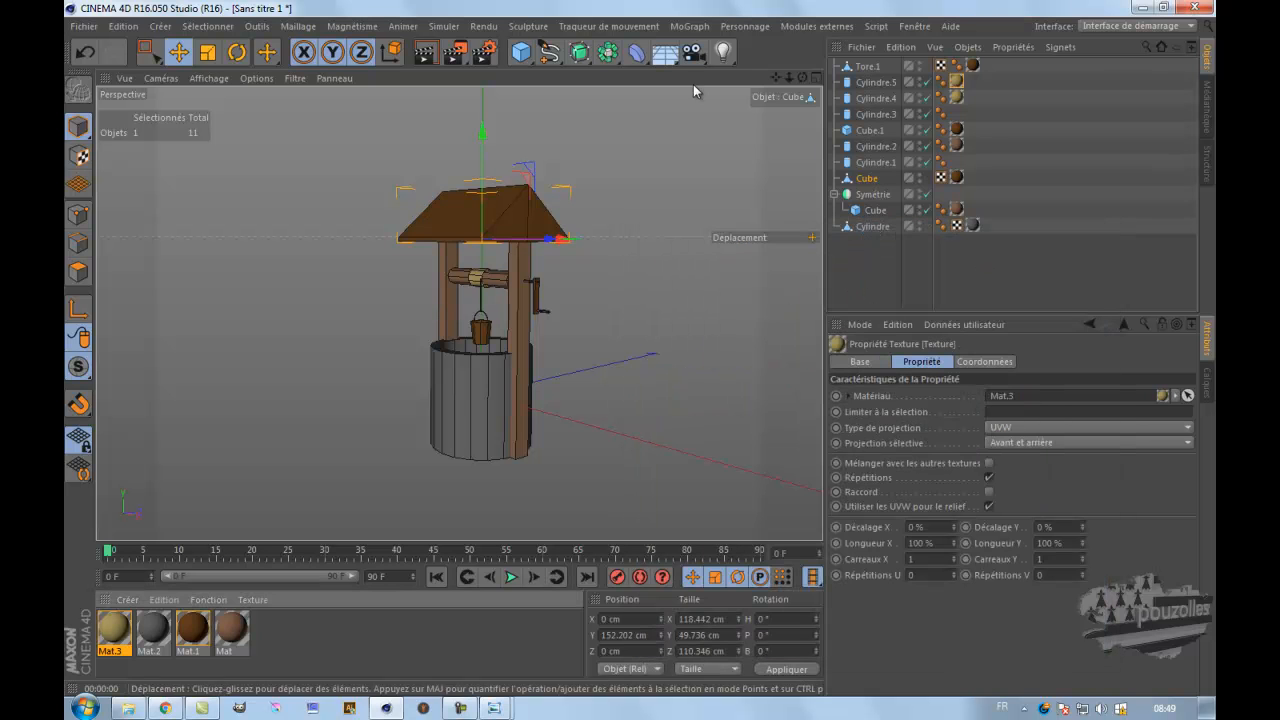
- Render the coloured well in the perspective view and switch to Windows Photo Viewer to look at the scene image deco poly.png
{"action": "key", "text": "ctrl+r"}
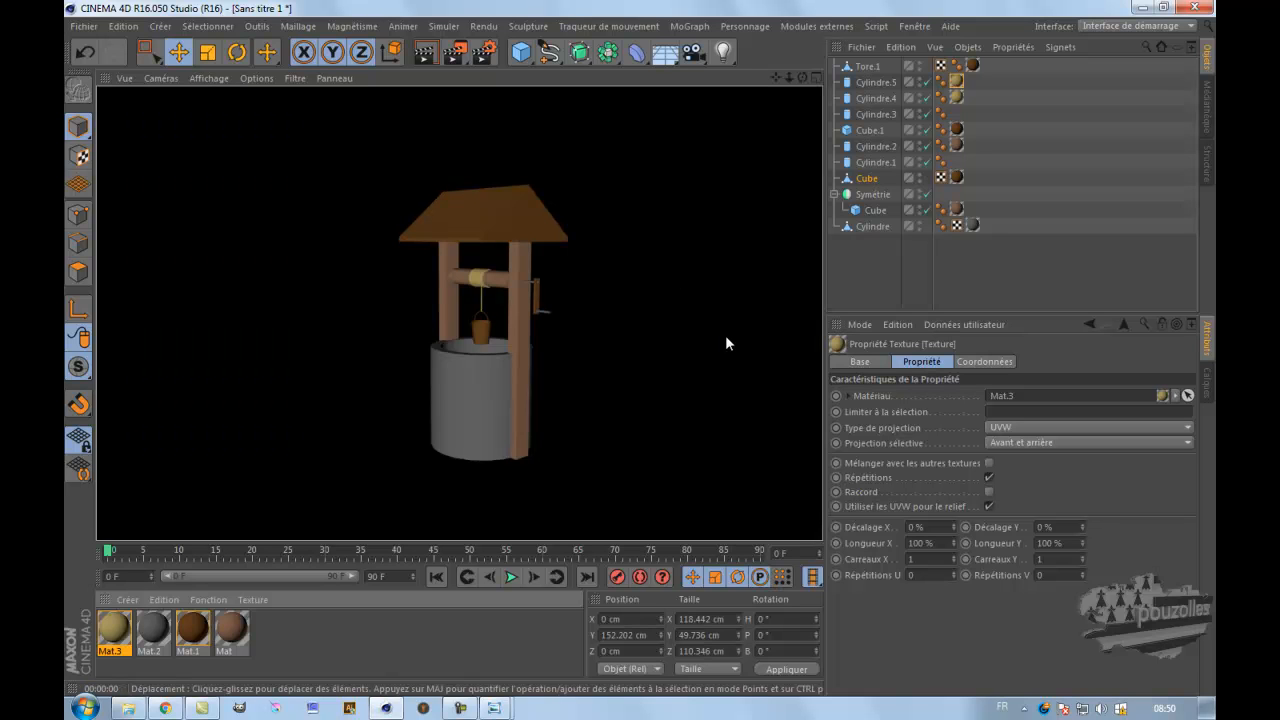
{"action": "left_click", "coordinate": [461, 709]}
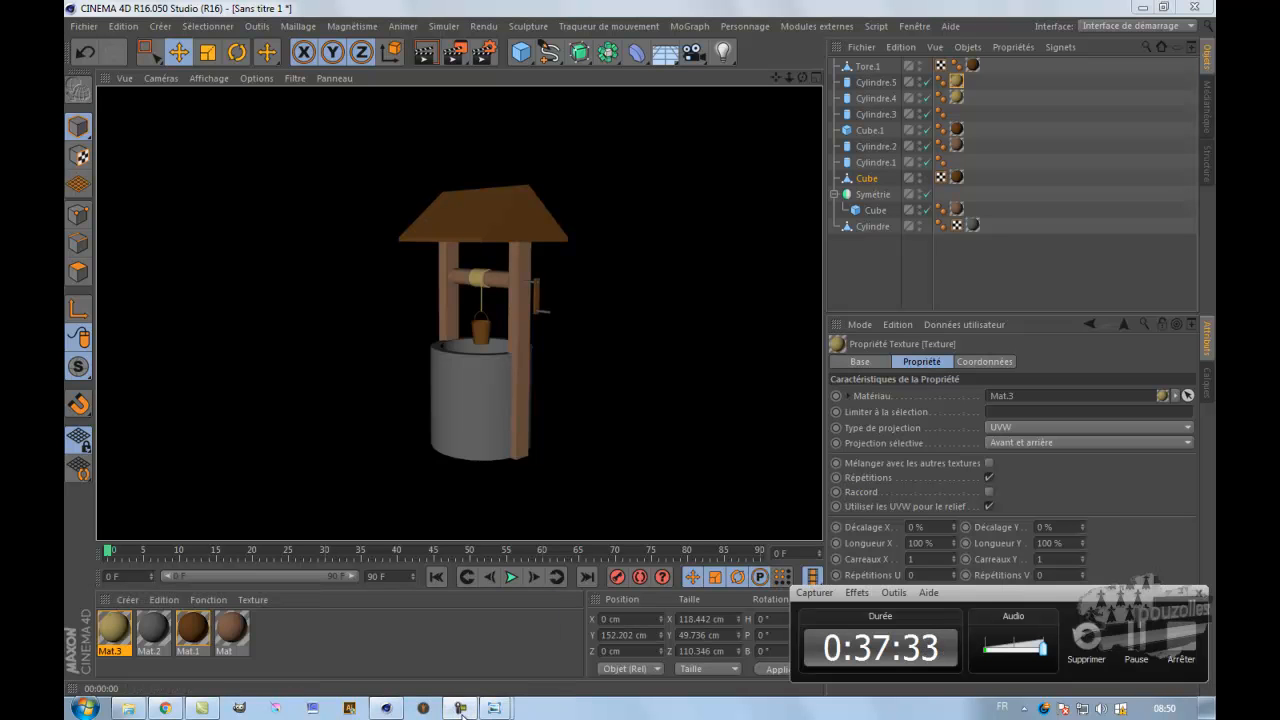
{"action": "mouse_move", "coordinate": [494, 708]}
{"action": "left_click", "coordinate": [435, 640]}
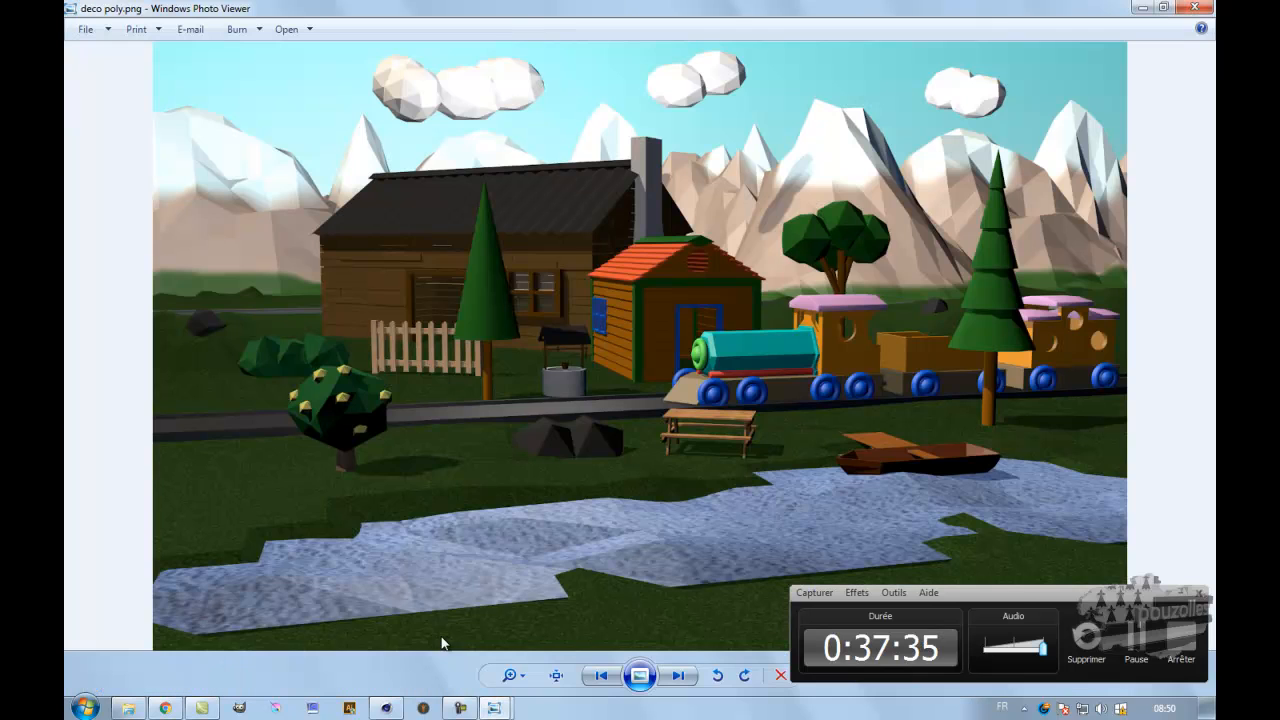